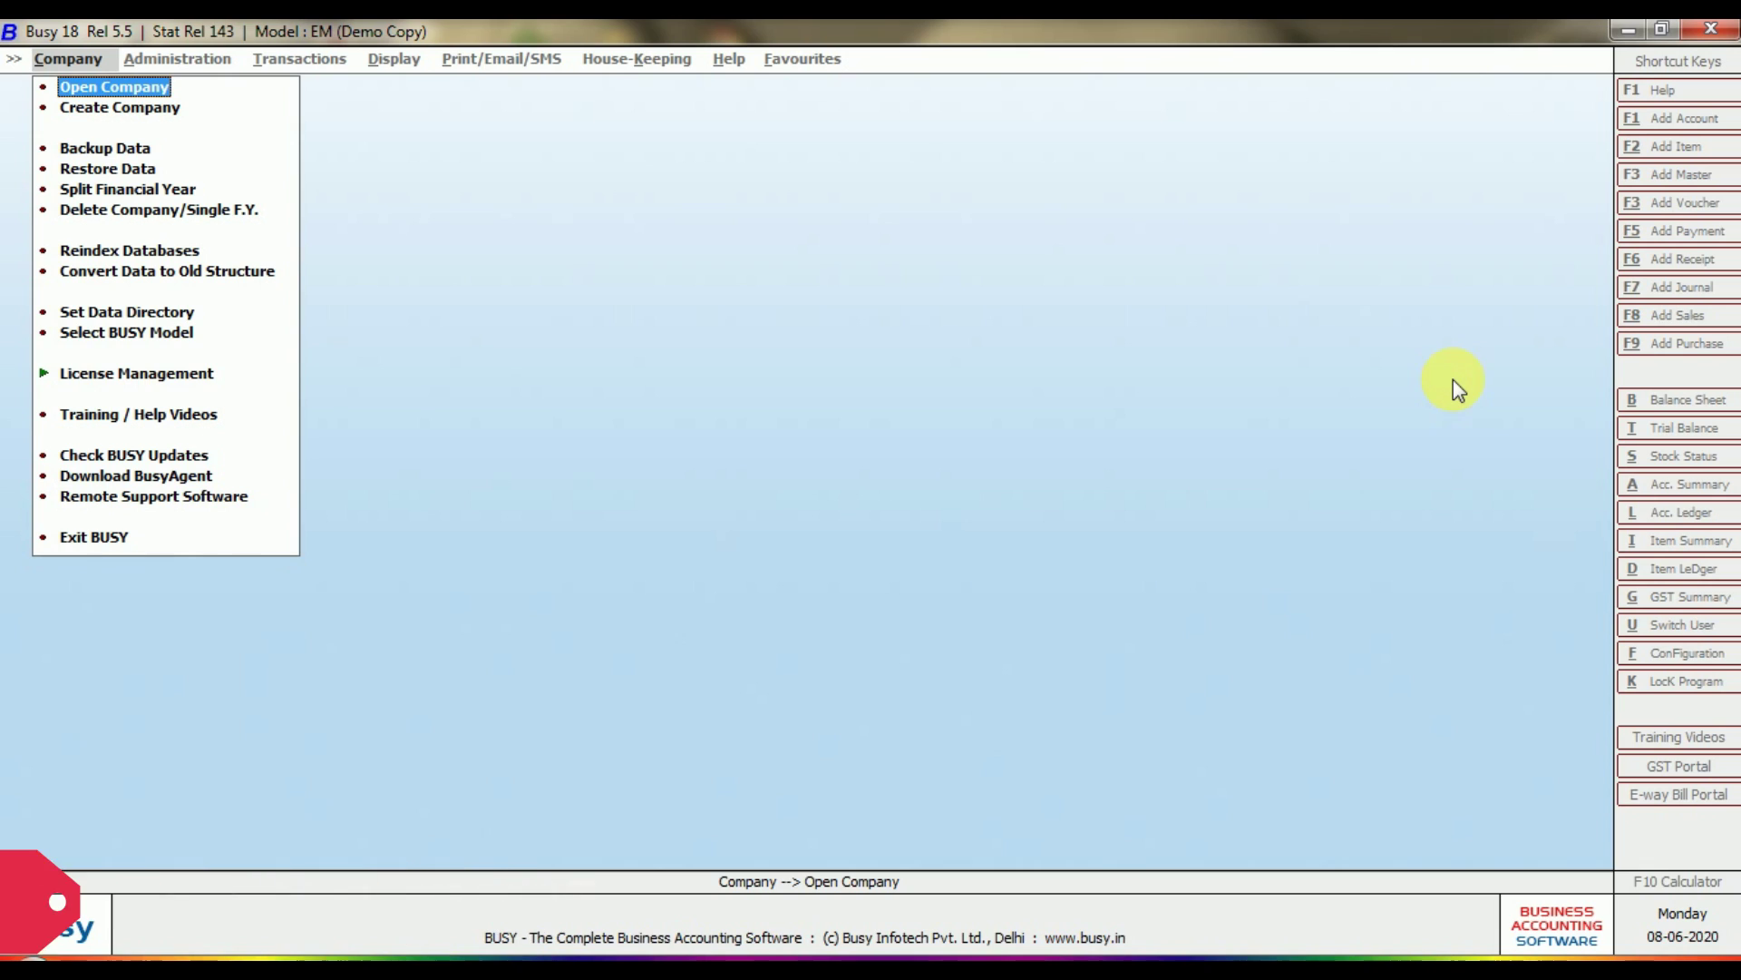
Open the existing company RJ Learning Academy.
left_click(72, 94)
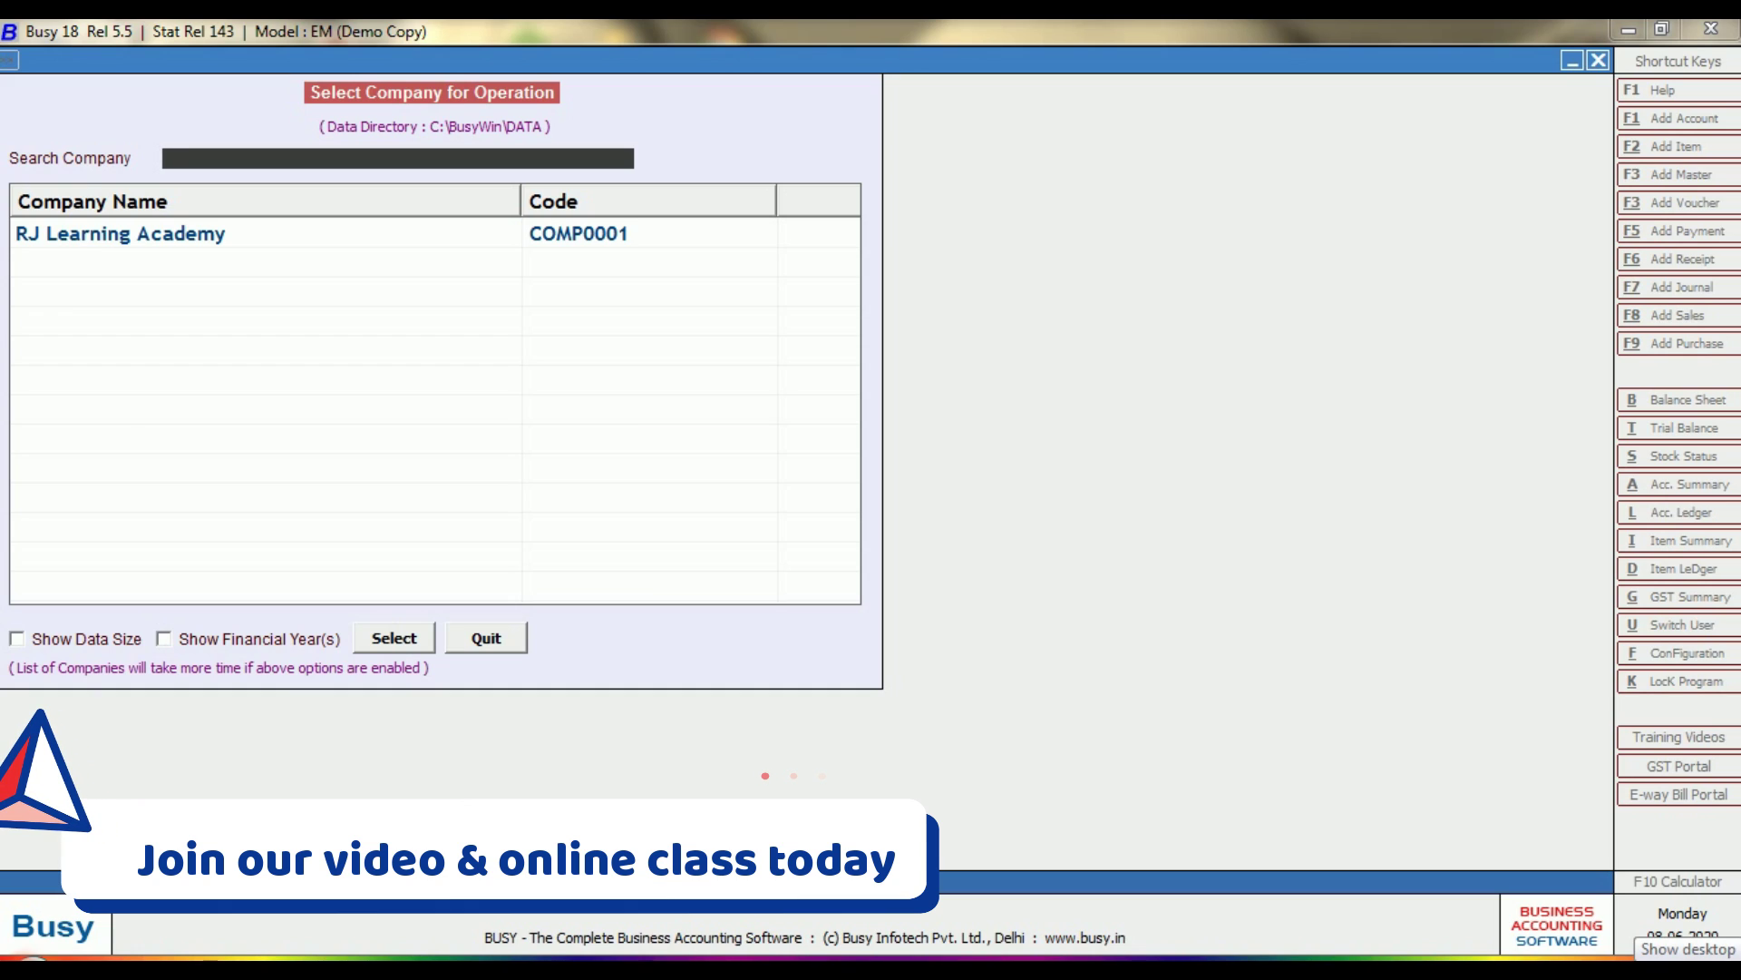
left_click(118, 233)
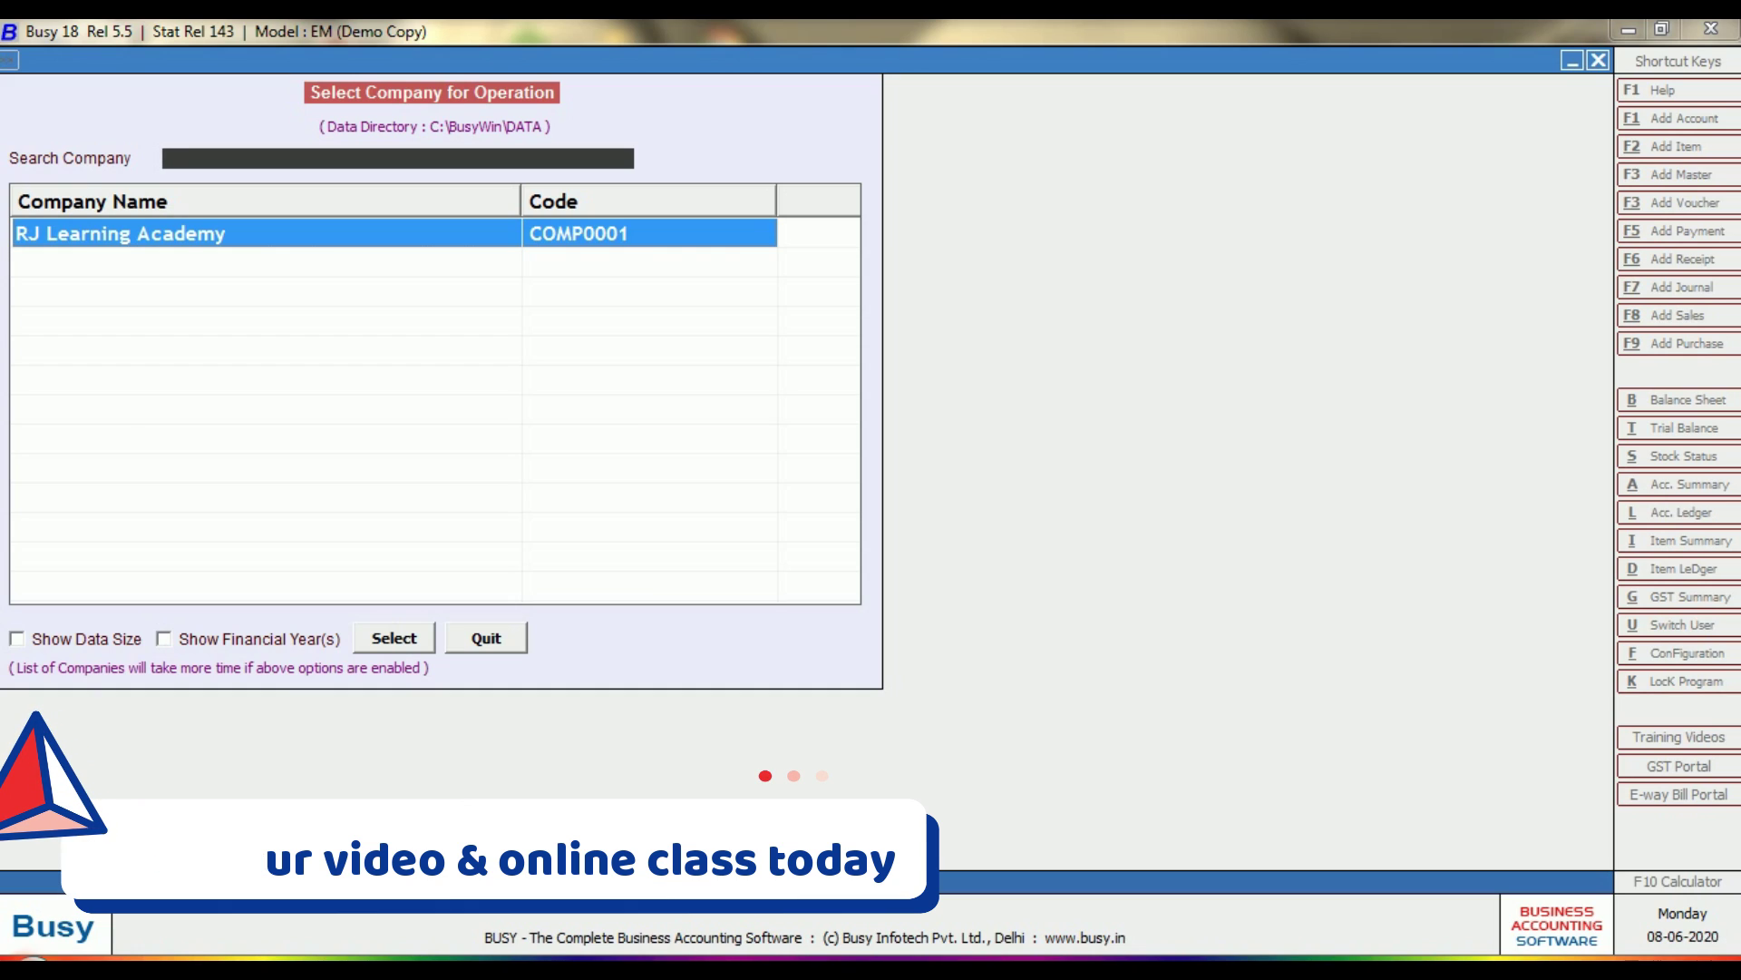
key("Return")
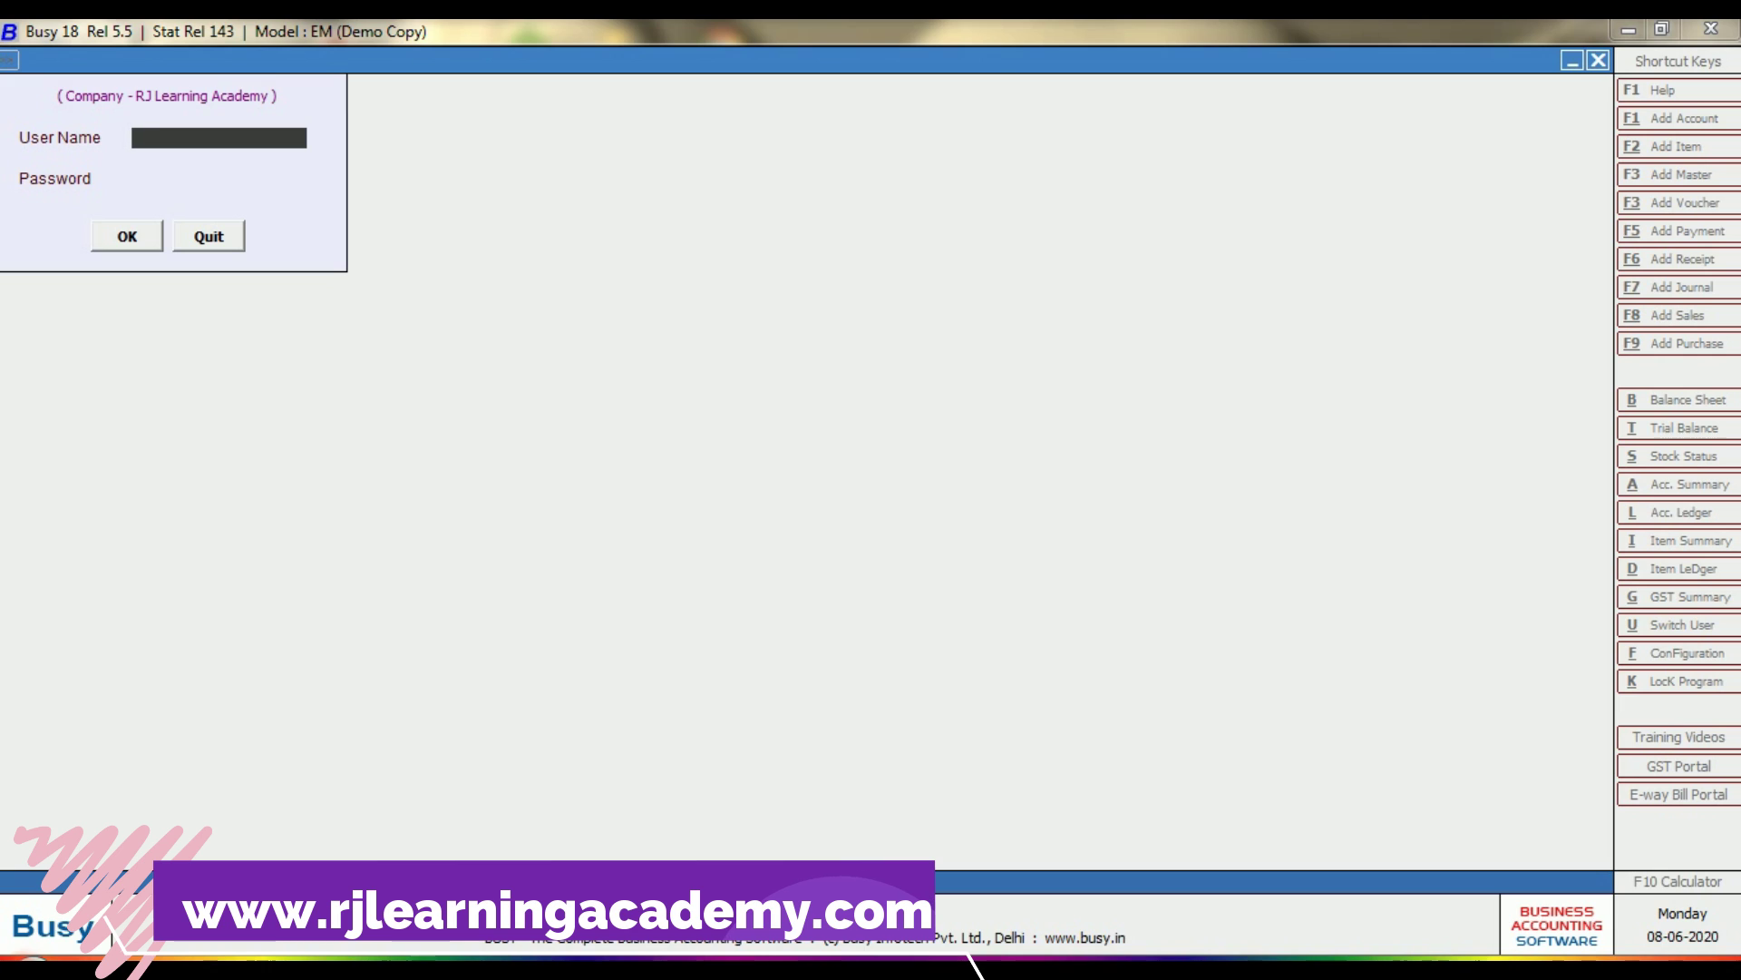
Sign in with the administrator's user name and password to load the company.
type("a")
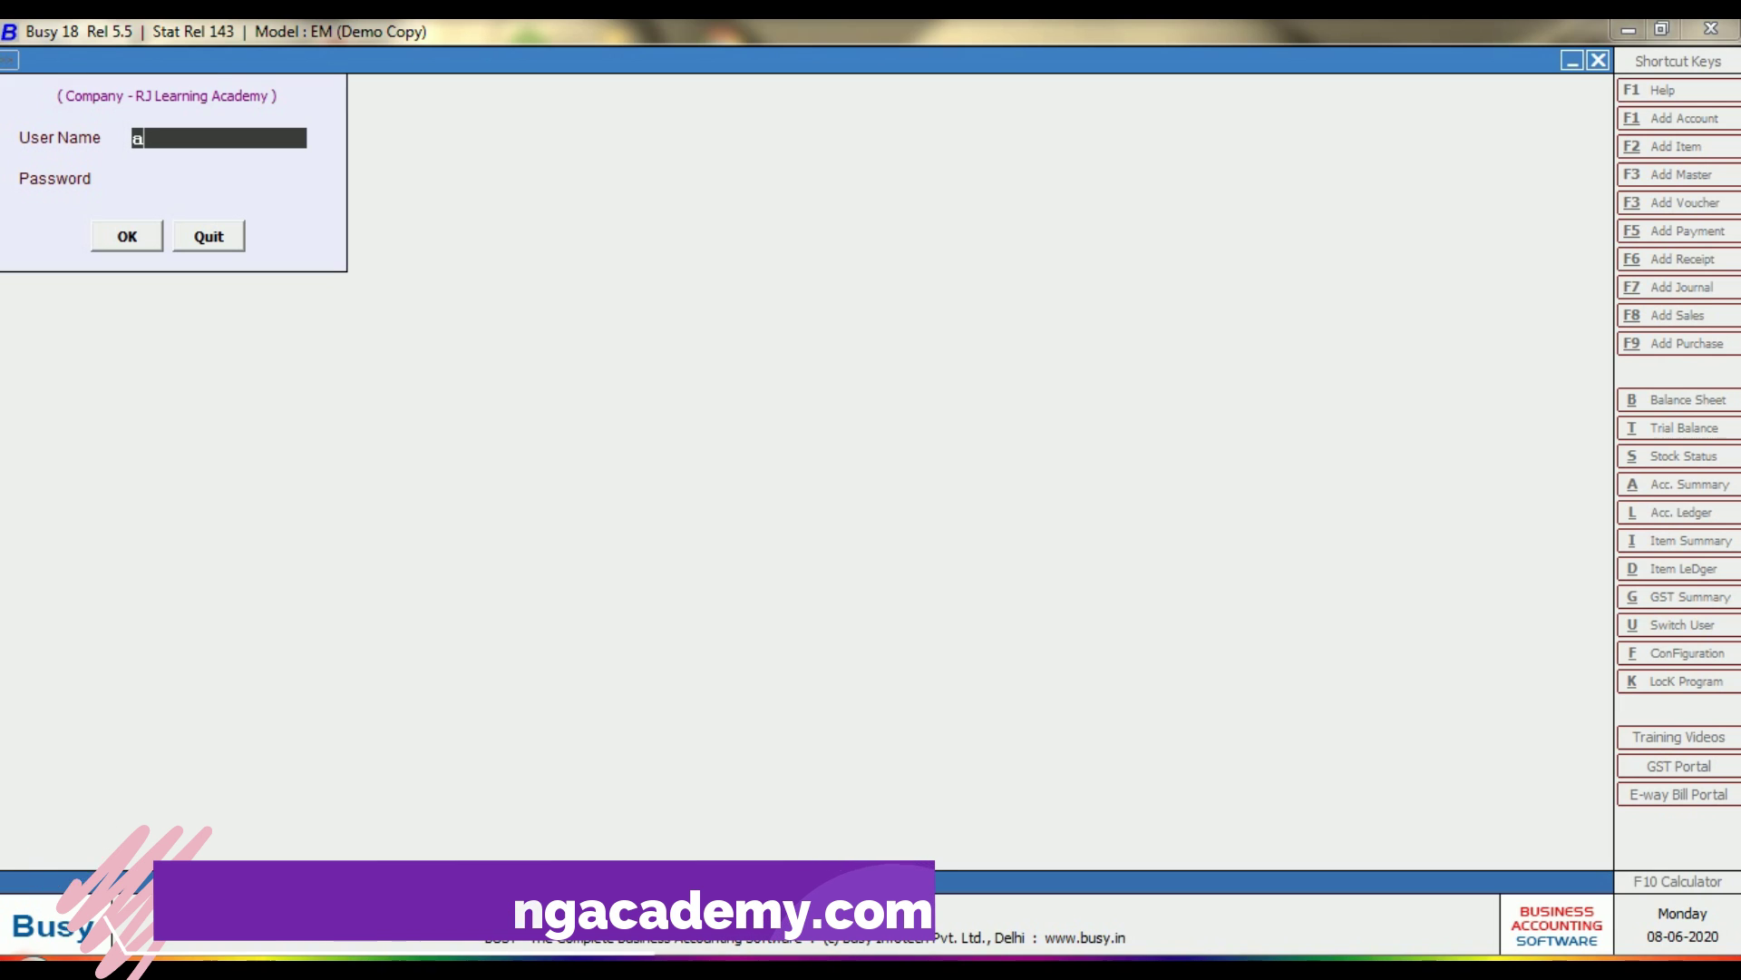
type("dmin")
key("Return")
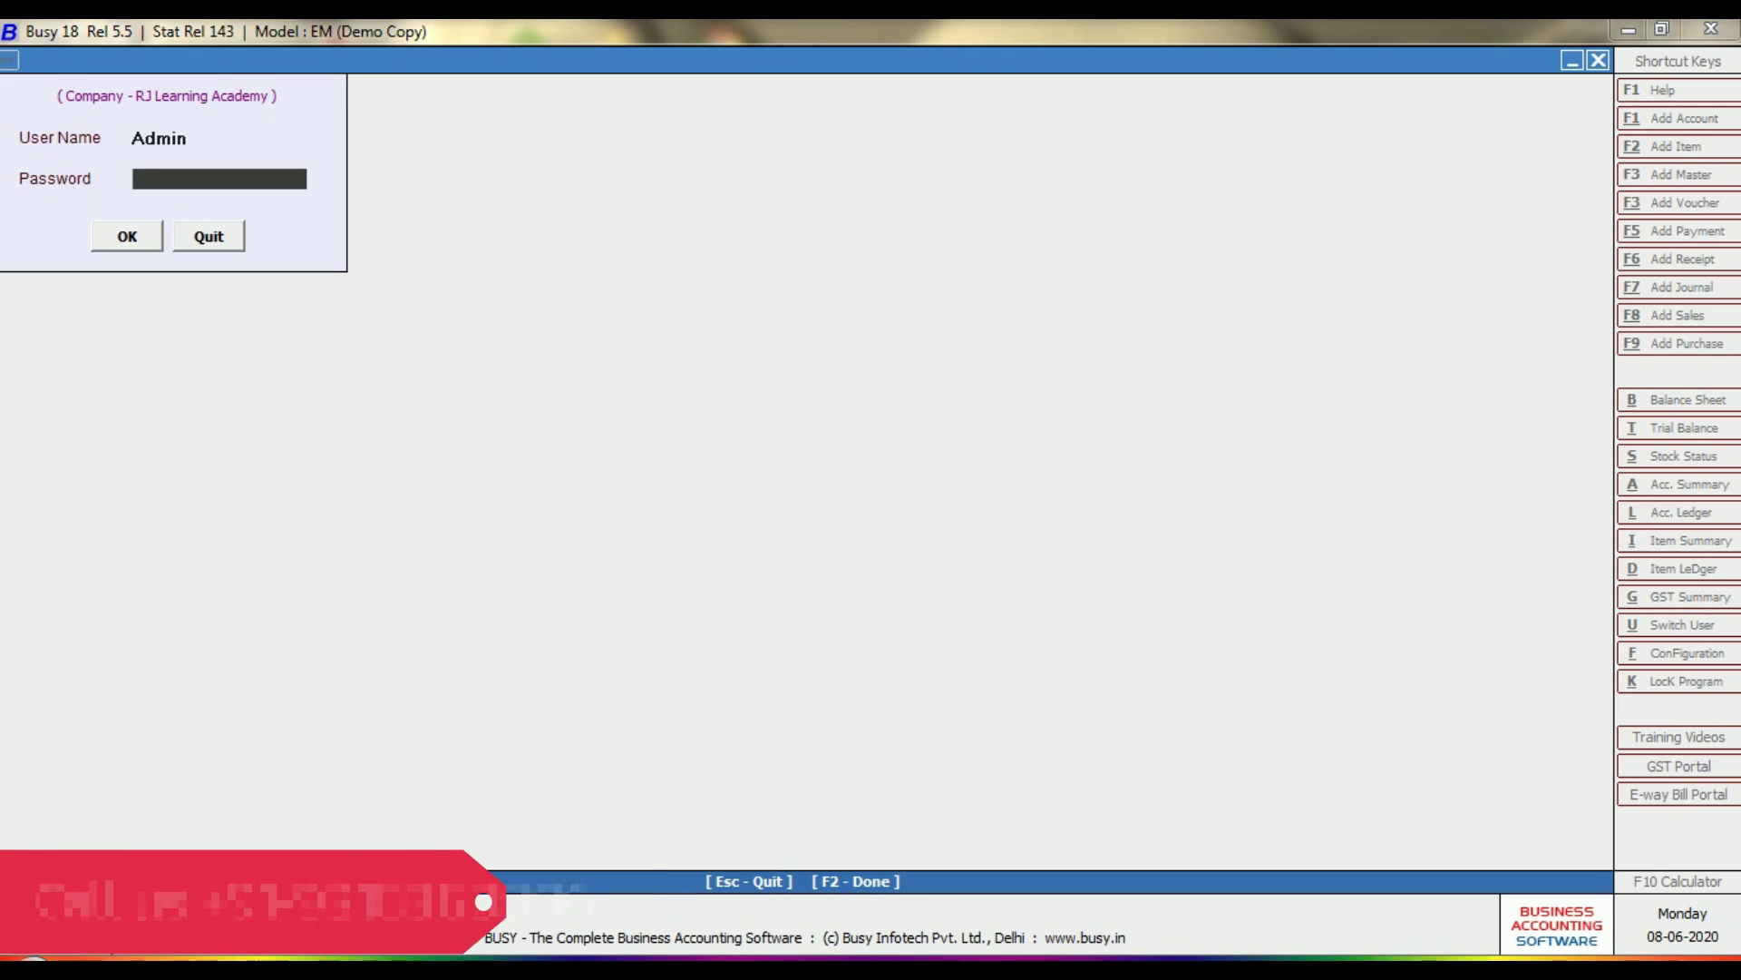
type("***")
key("Return")
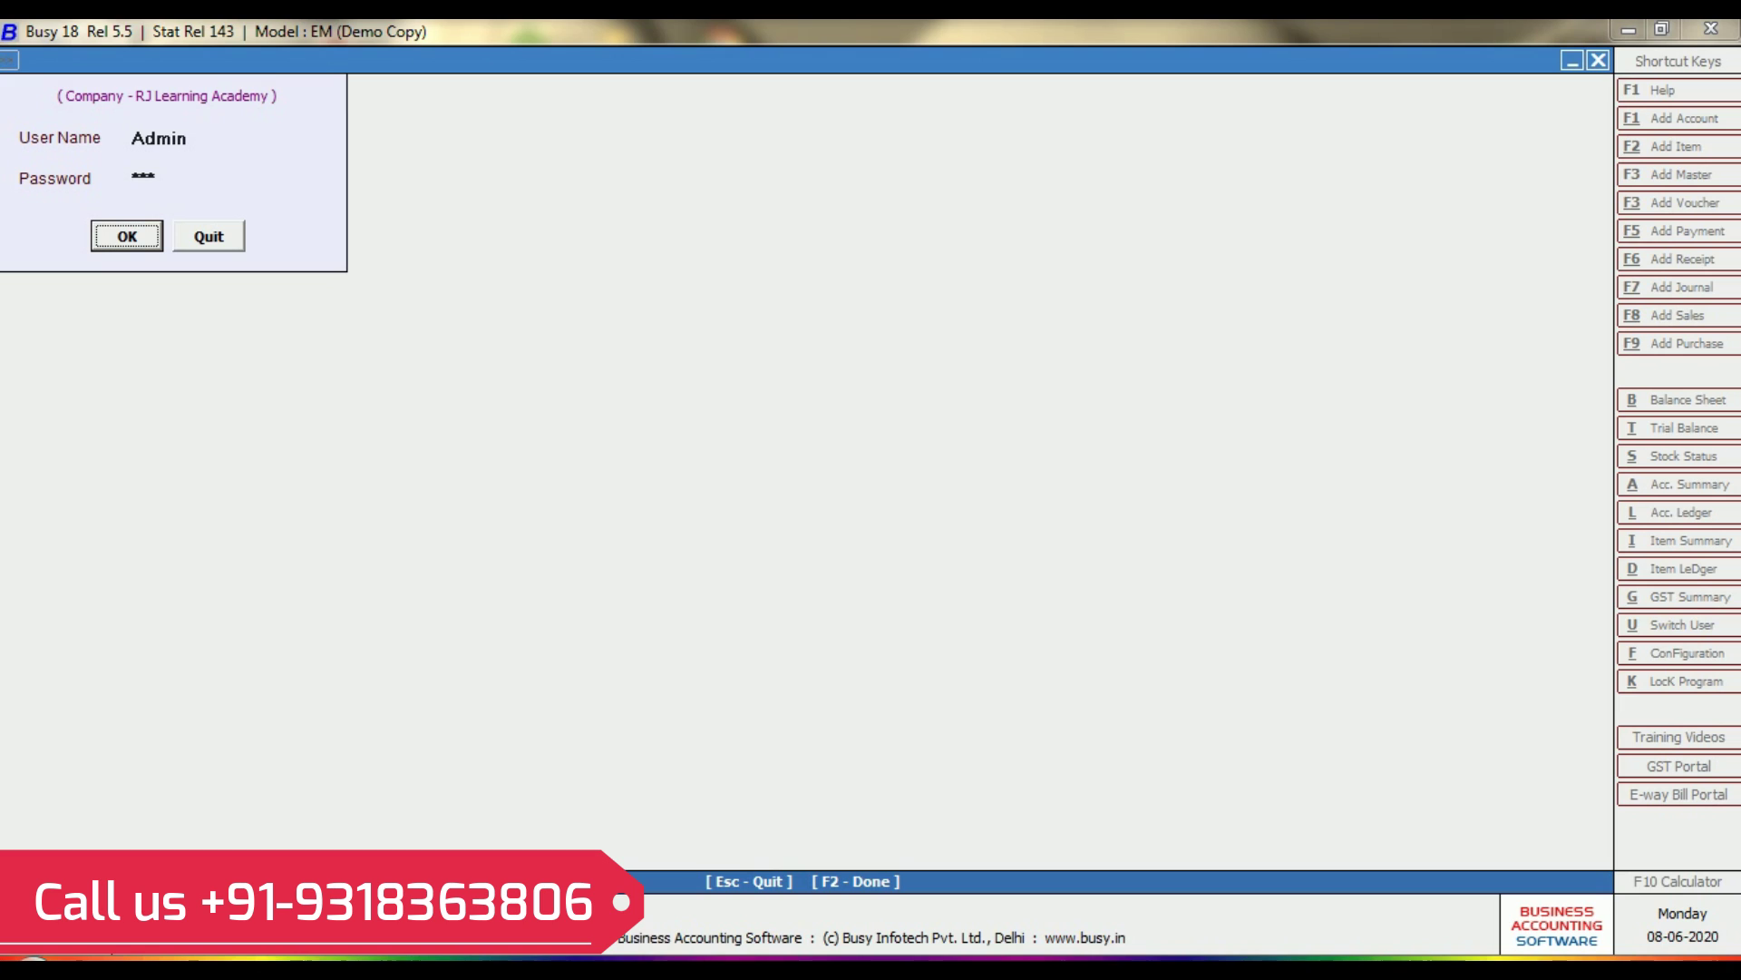
key("Return")
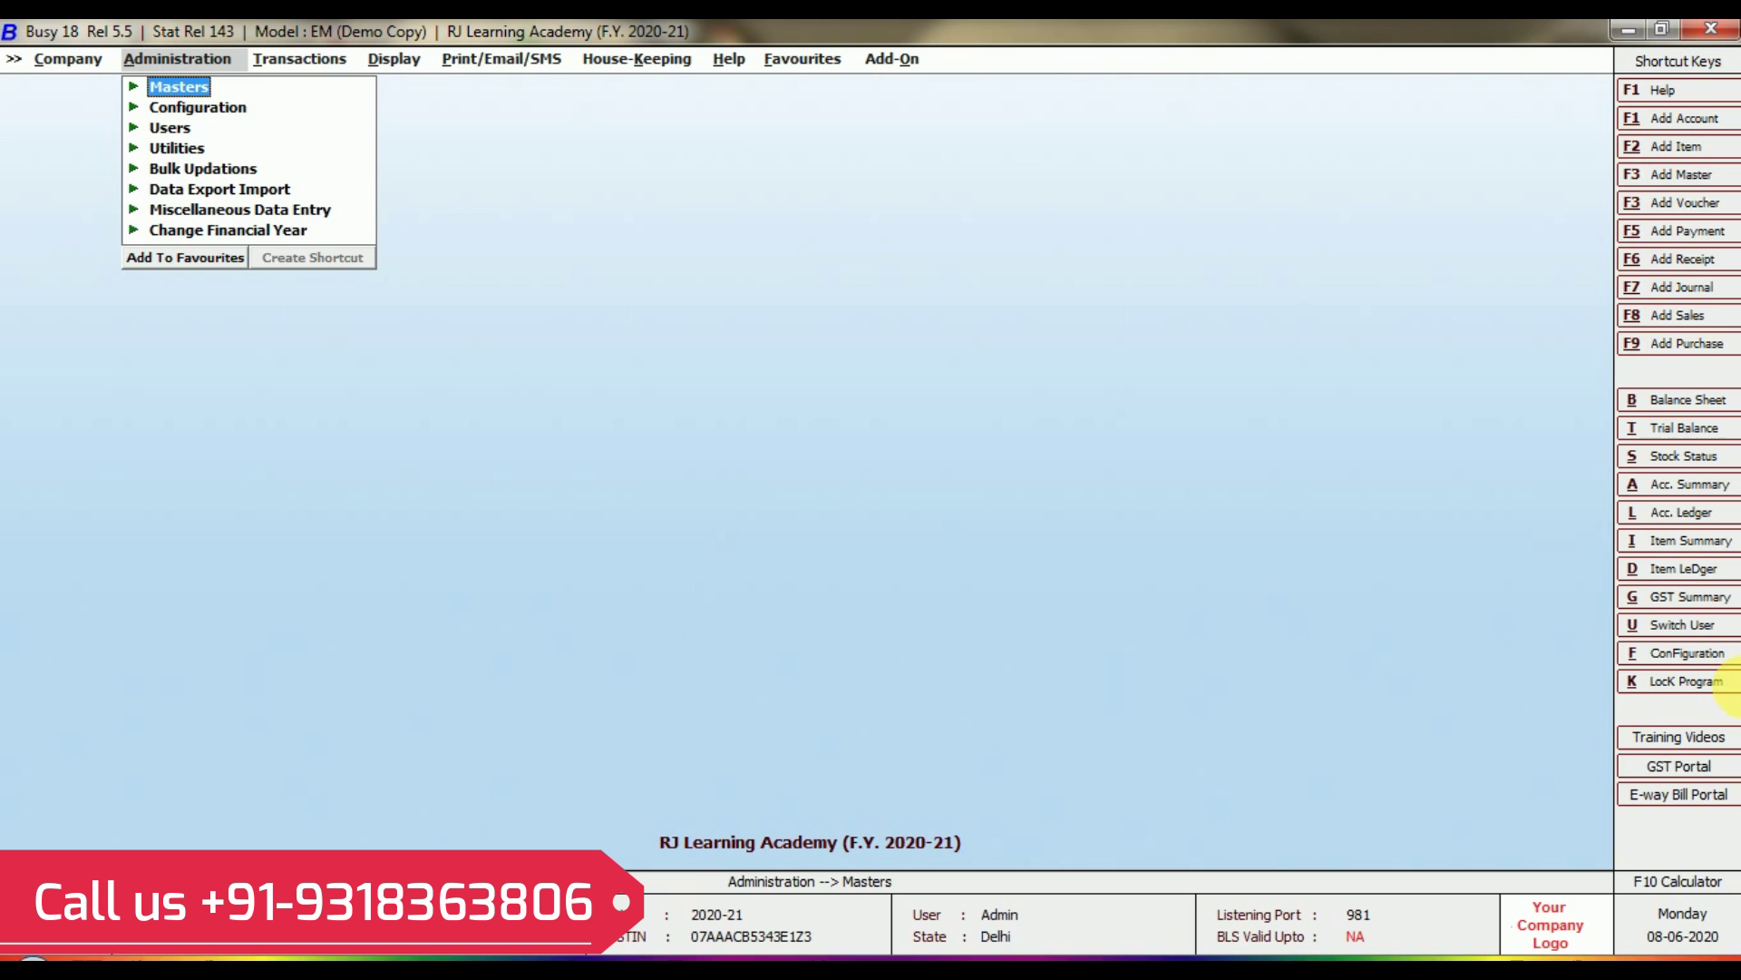
Start adding a new account through Masters > Account > Add.
key("Return")
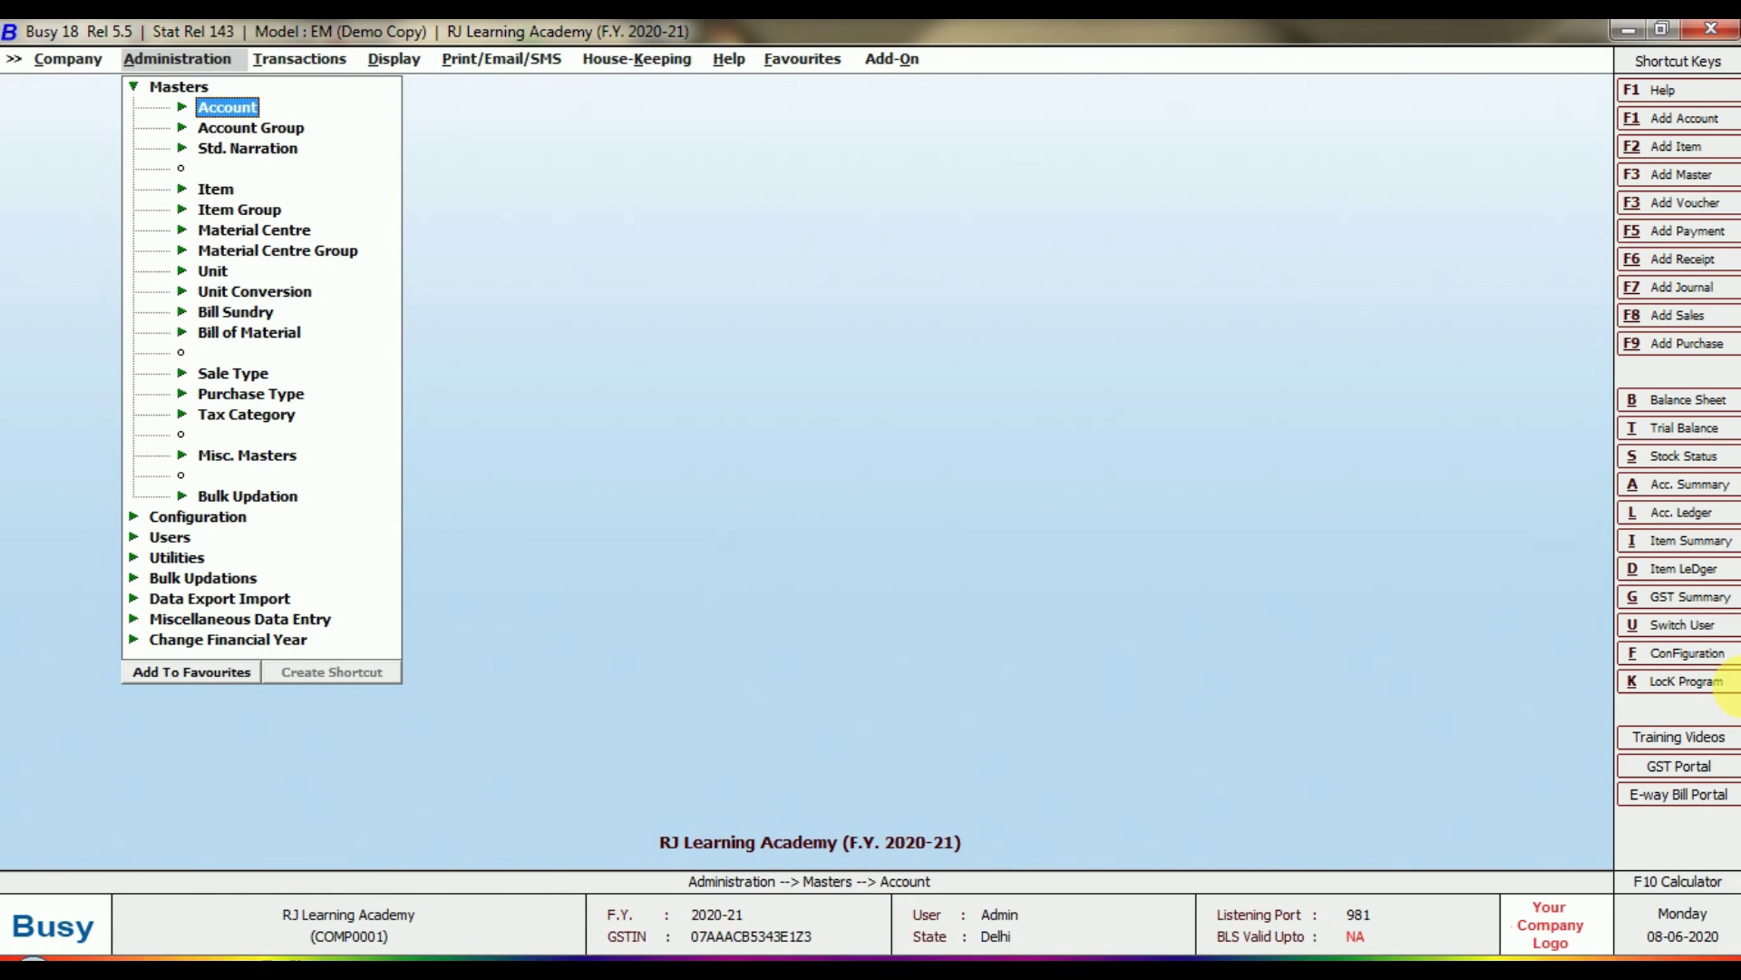
key("Return")
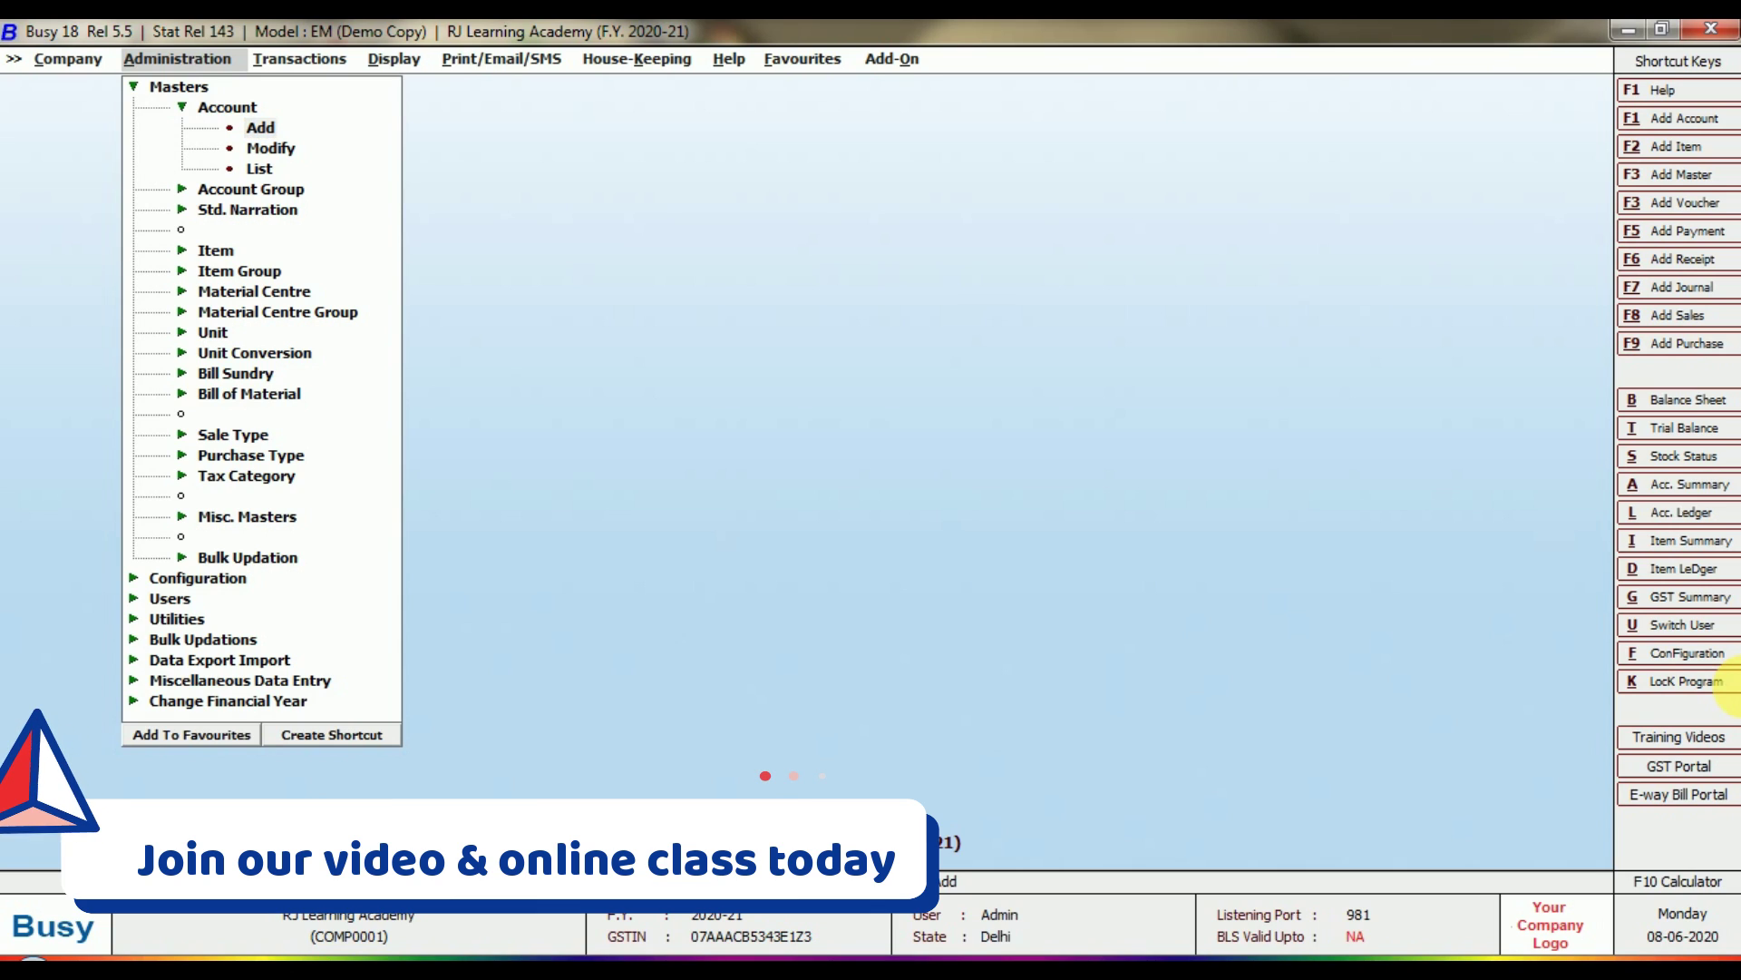
key("Return")
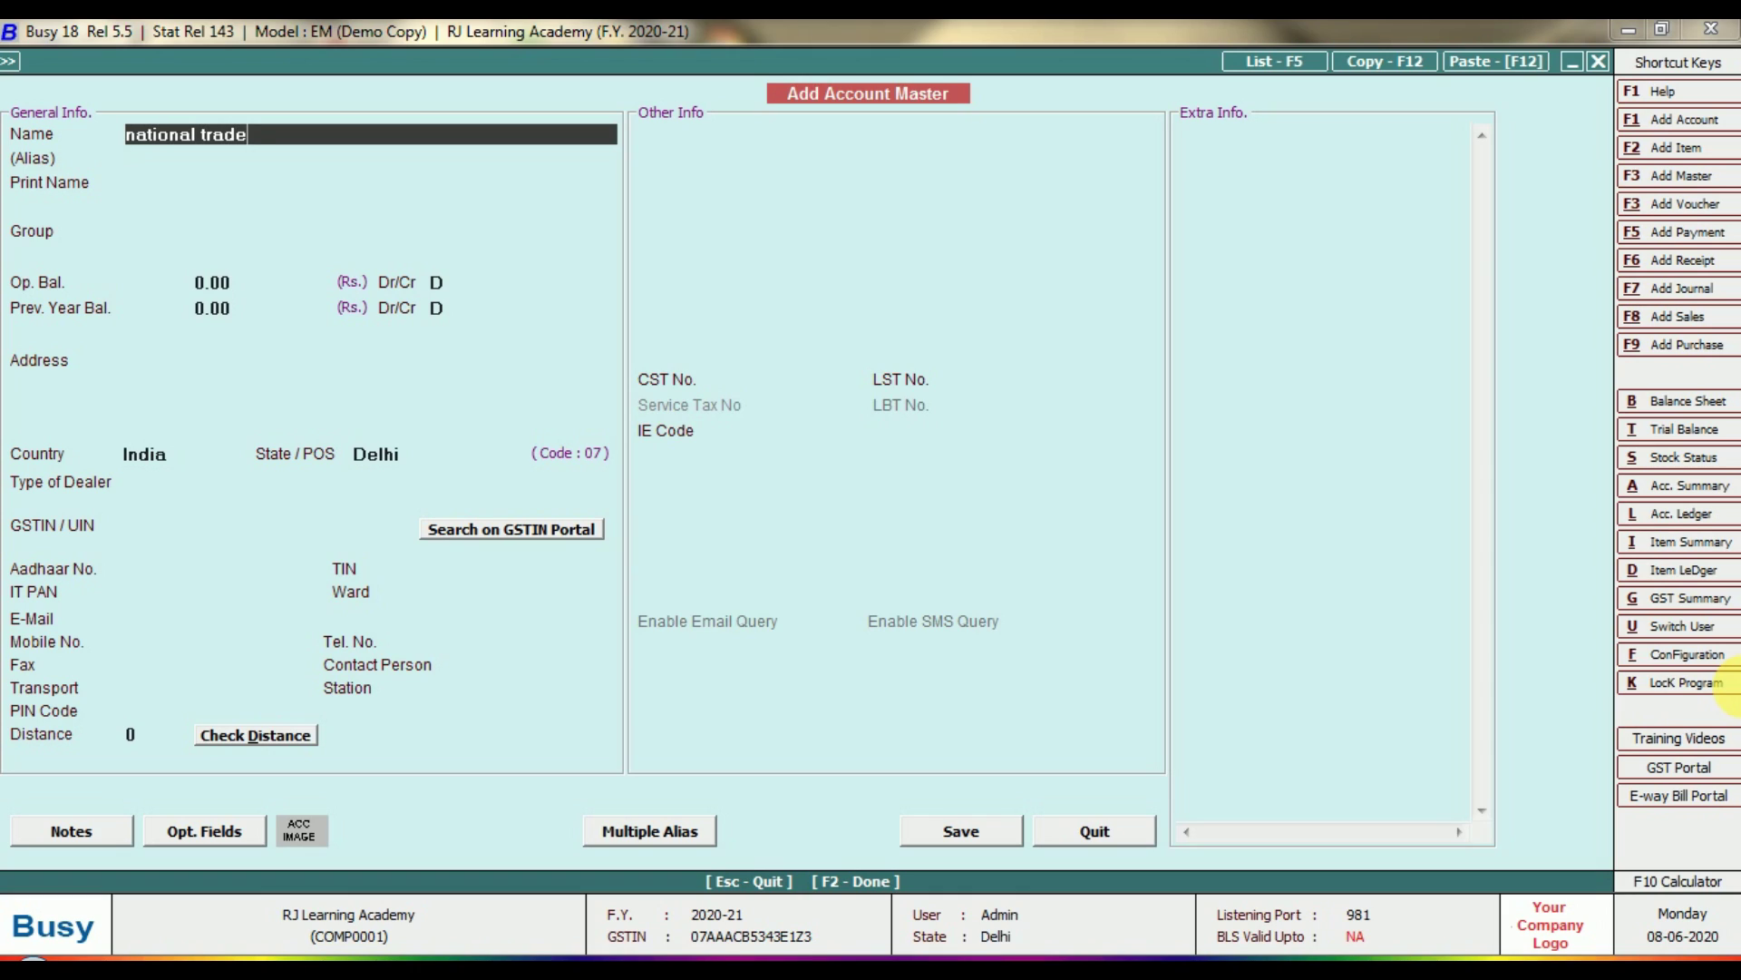
Complete the account name as 'National Traders & Co. (cr.)', leaving the alias blank.
type("&")
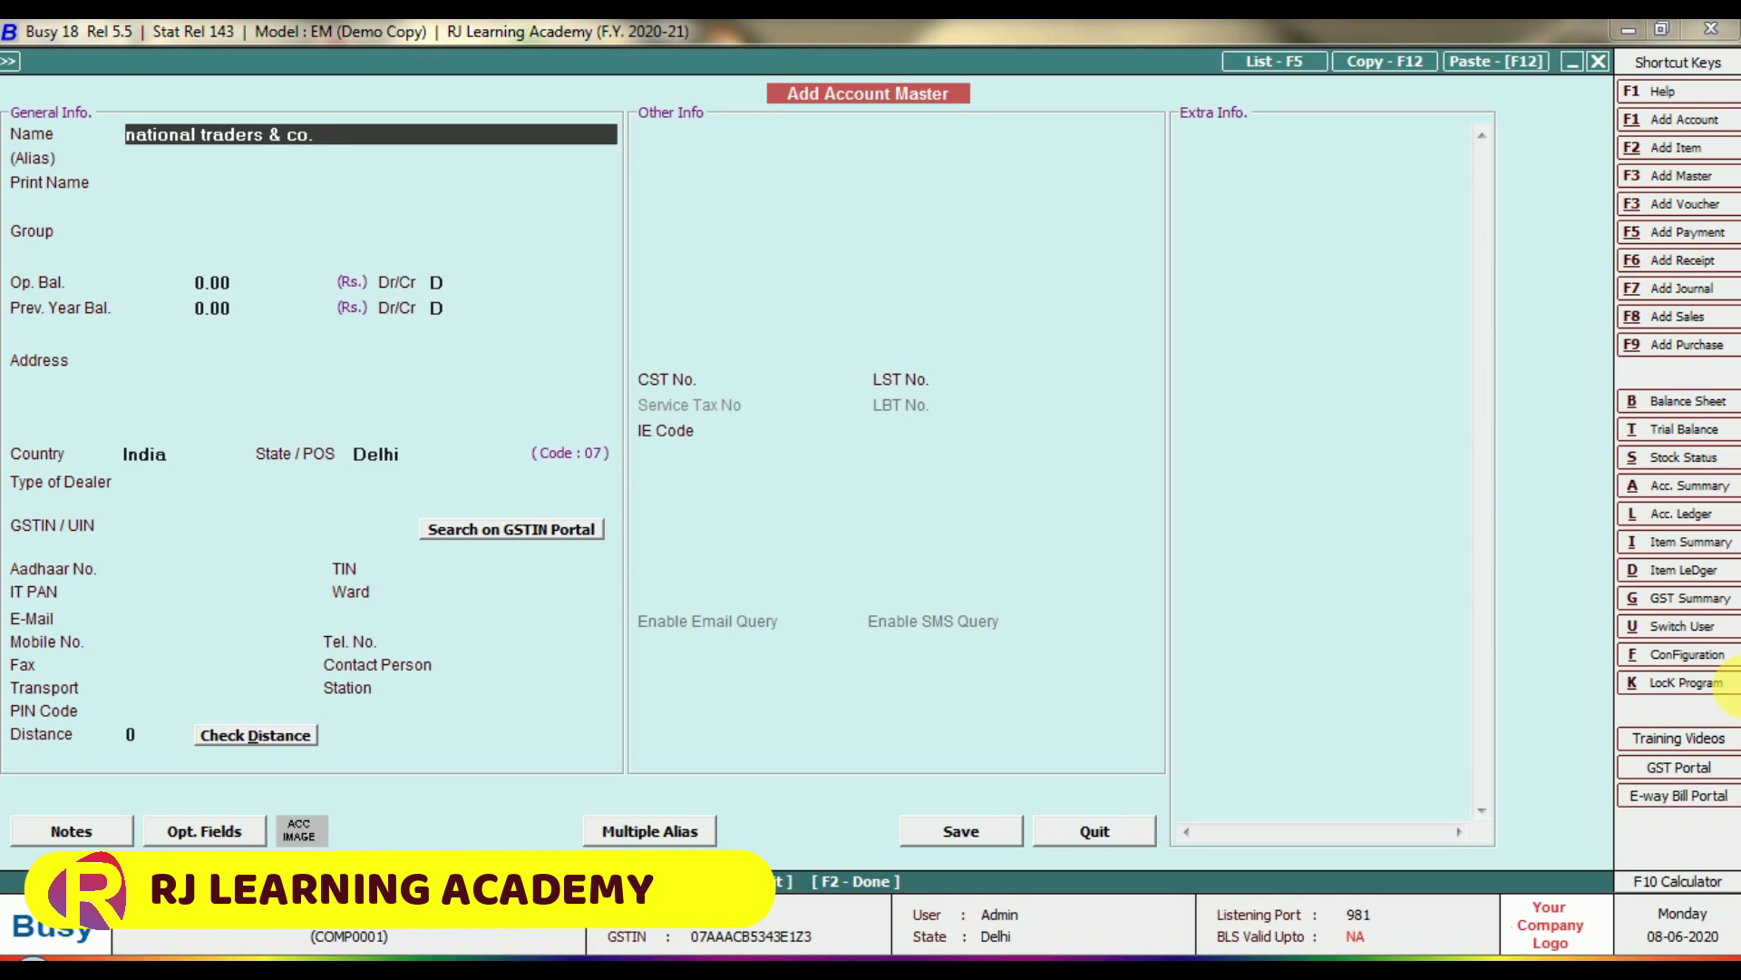
type(" co. (cr")
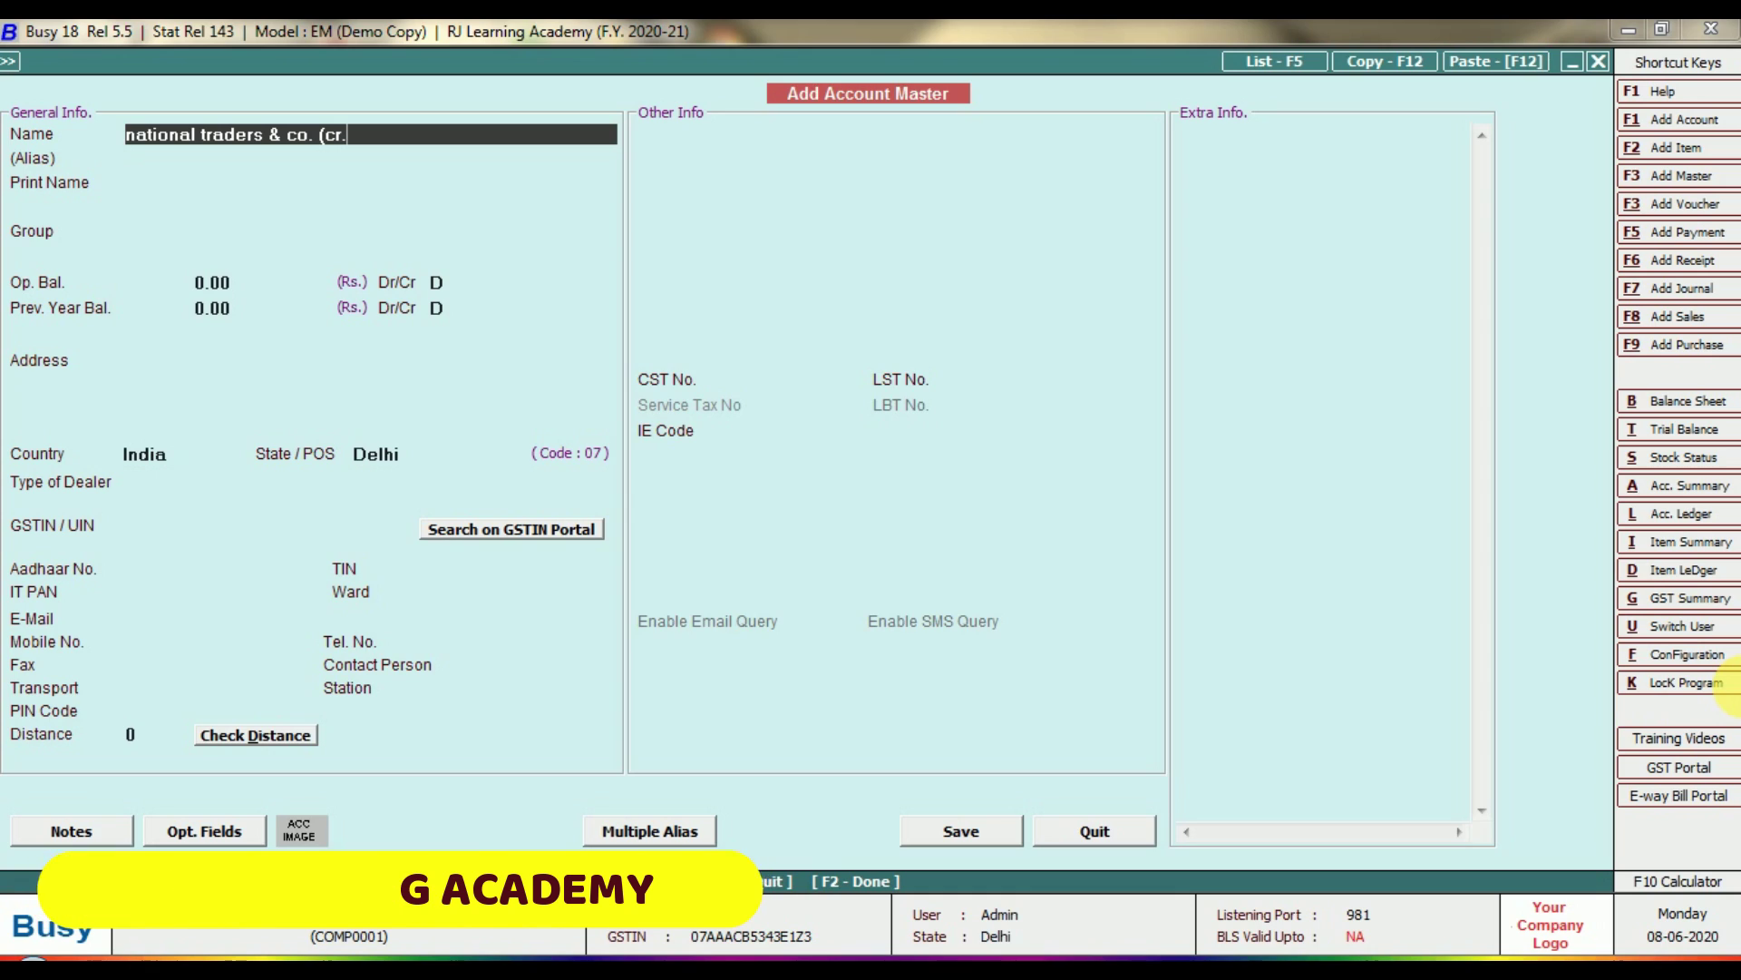
type(".)")
key("Return")
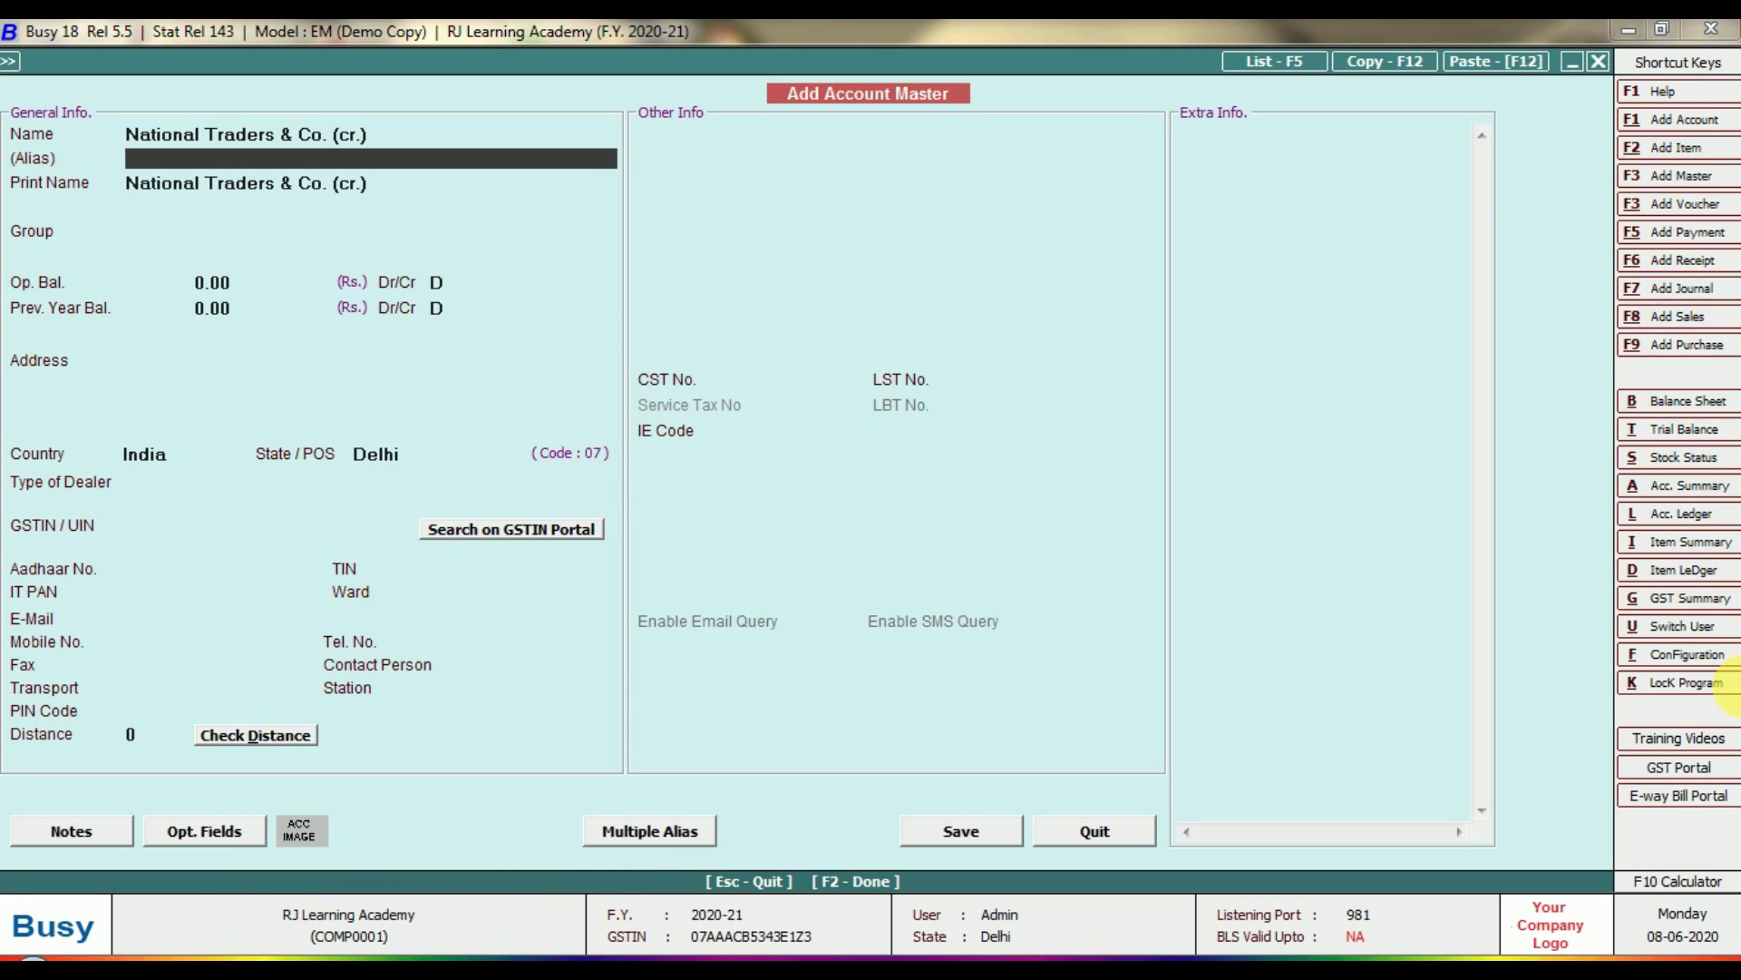
key("Return")
key("Return")
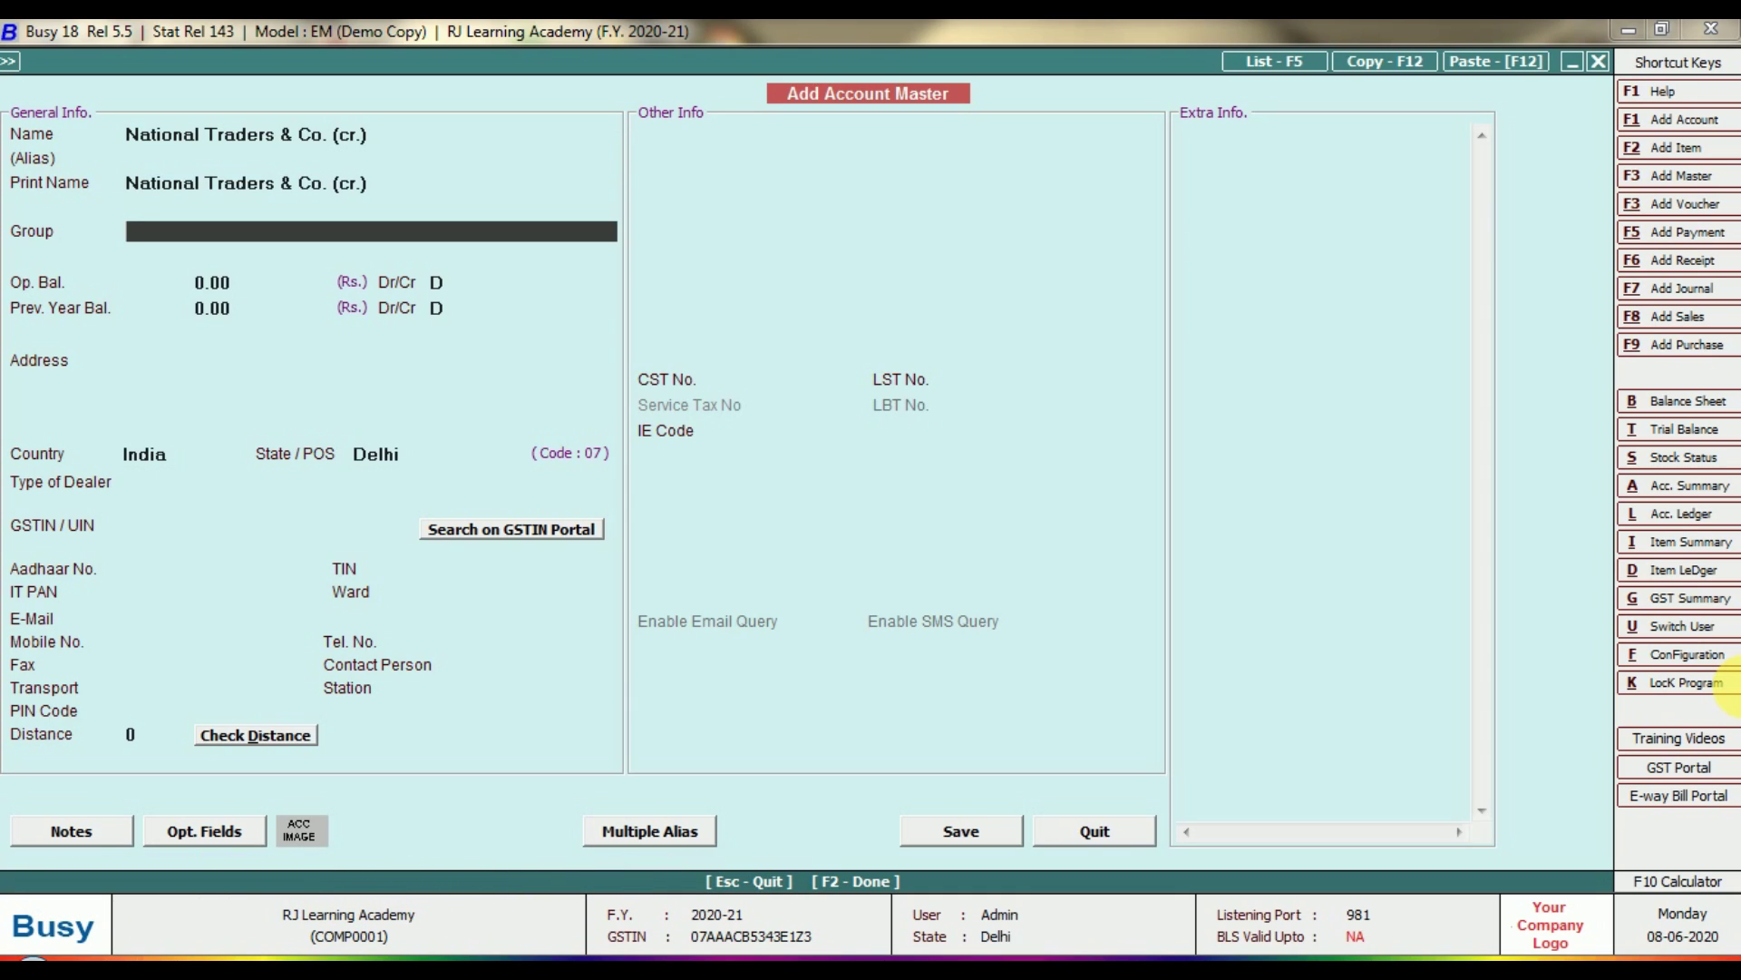
Assign the account to the Sundry Creditors group.
type("s")
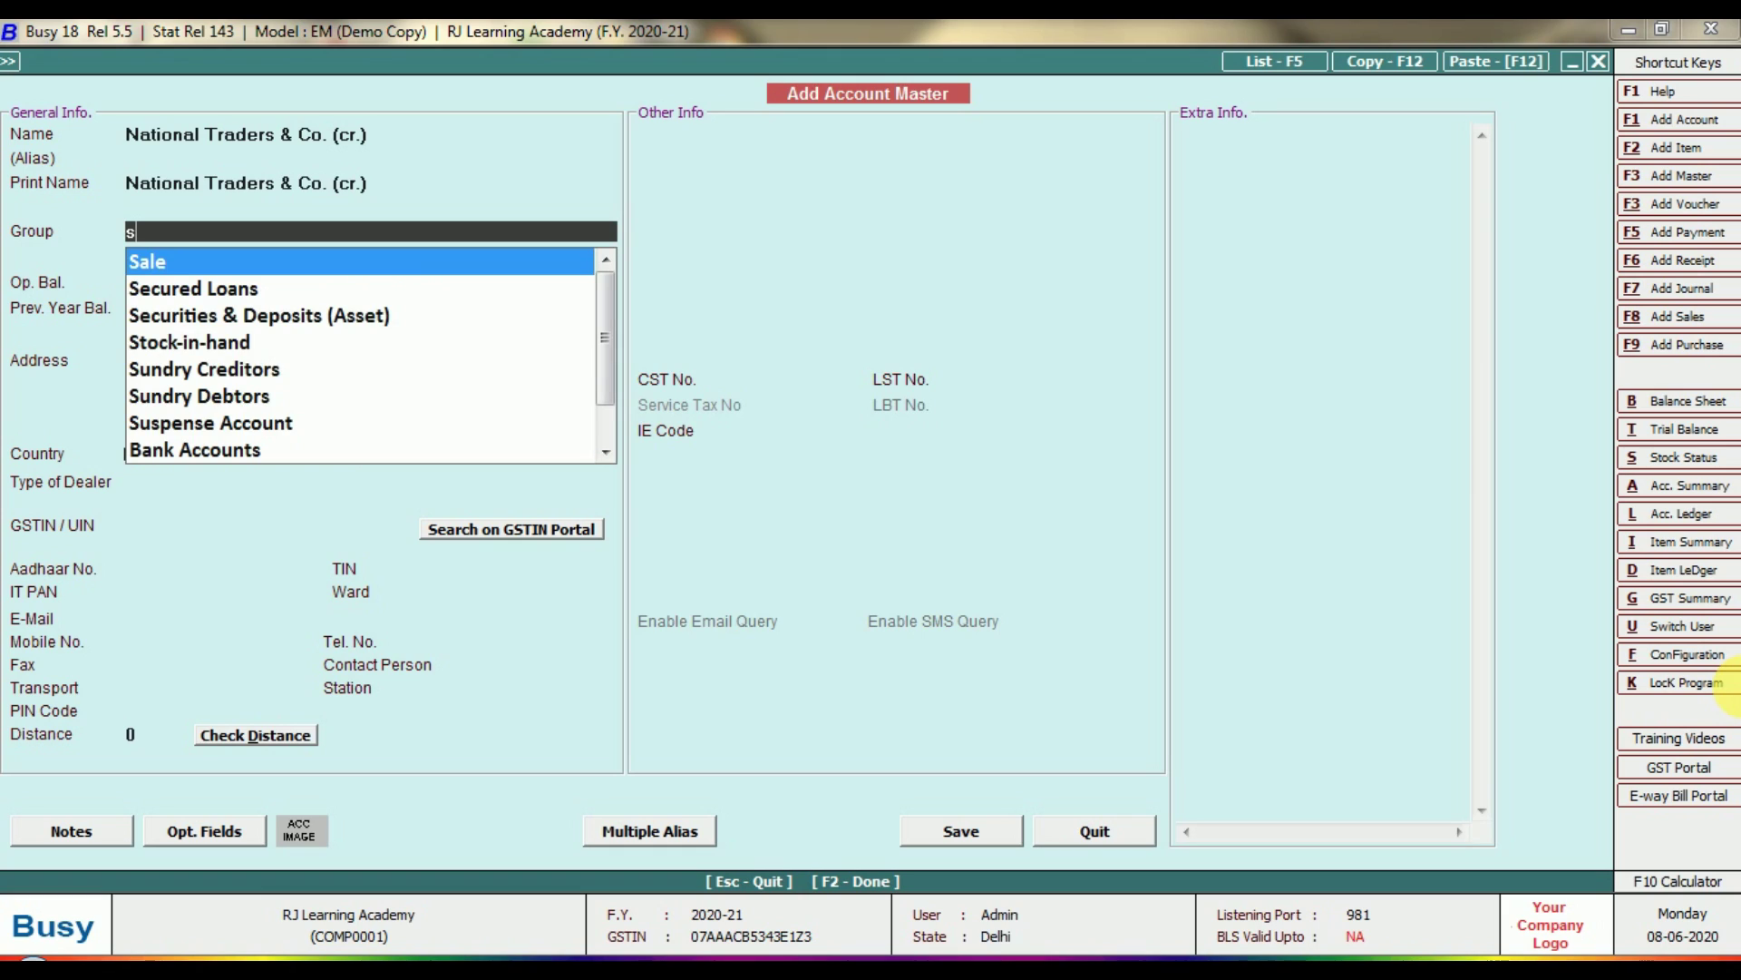
key("Down")
key("Down")
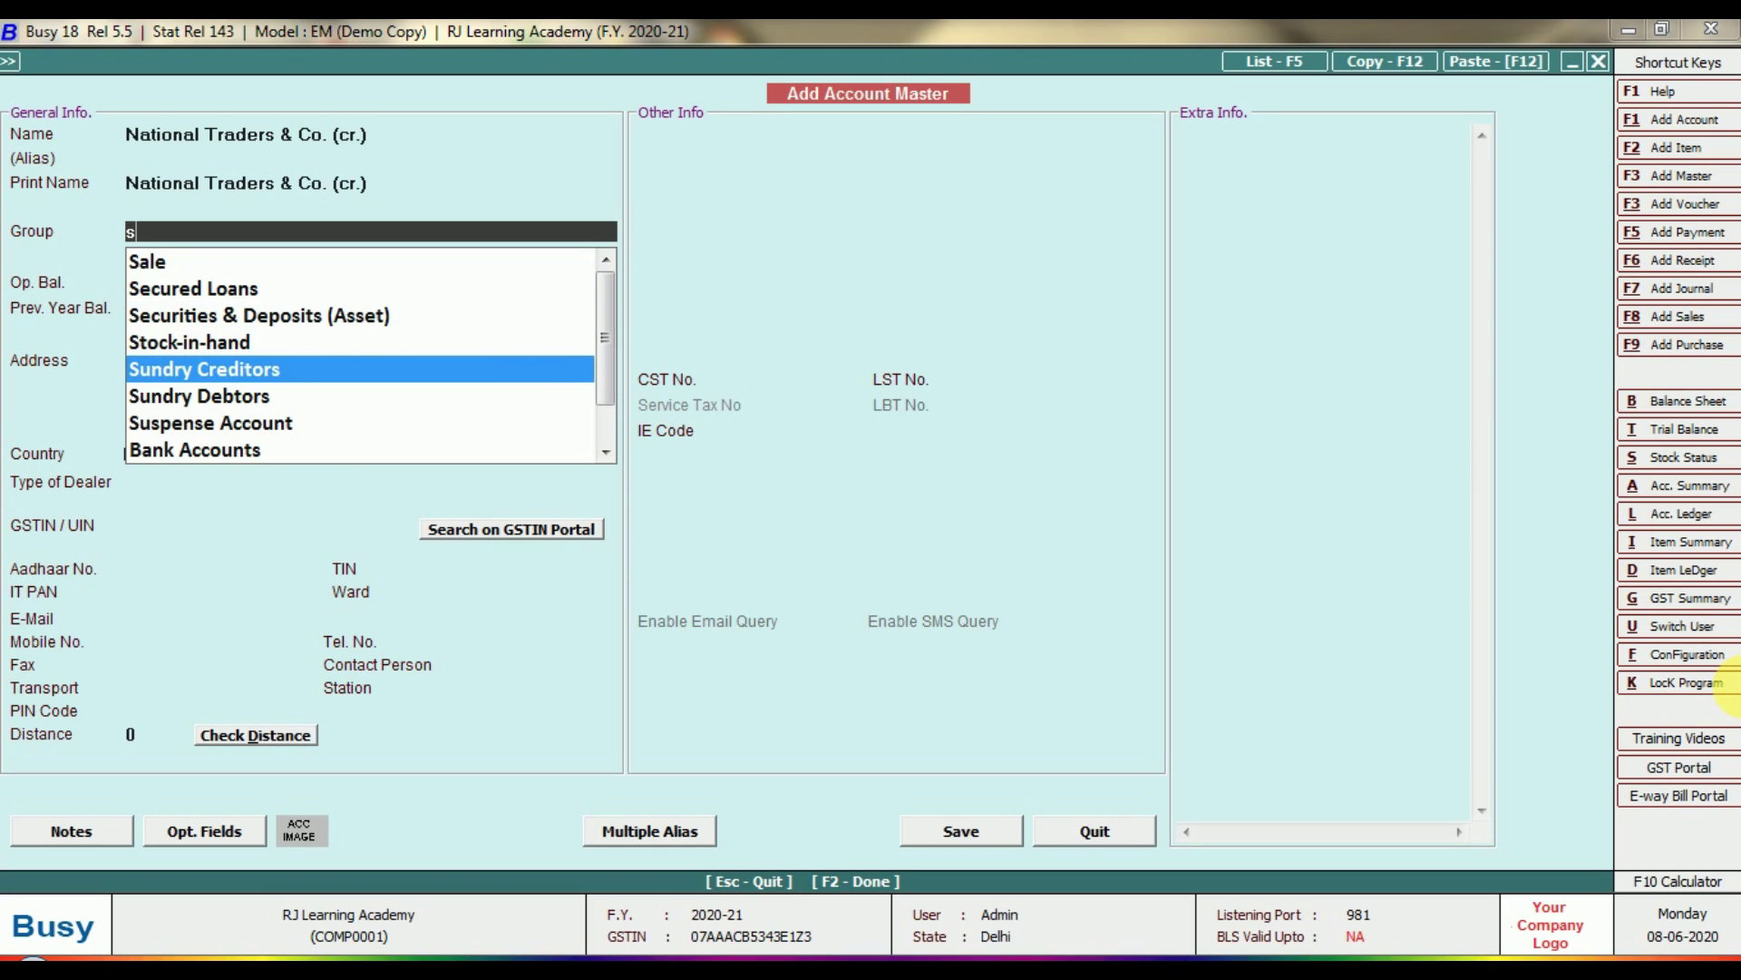
key("Down")
key("Up")
key("Return")
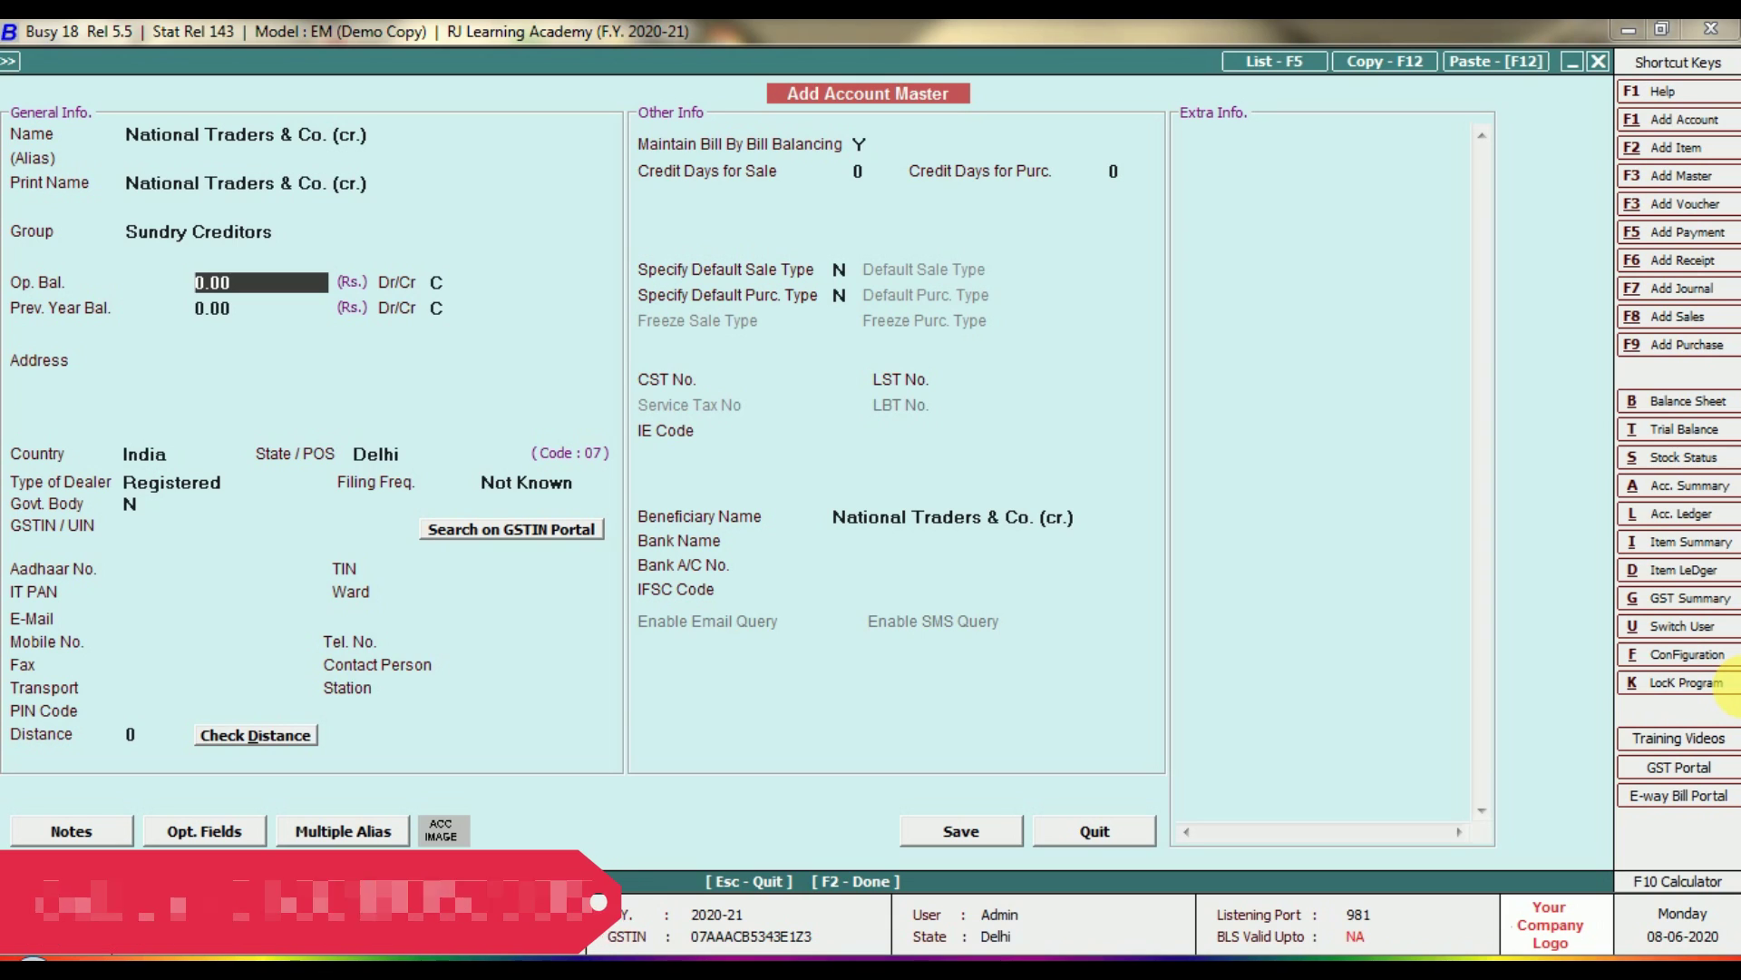
Step through the balance fields and enter a 10,000 opening balance.
key("Return")
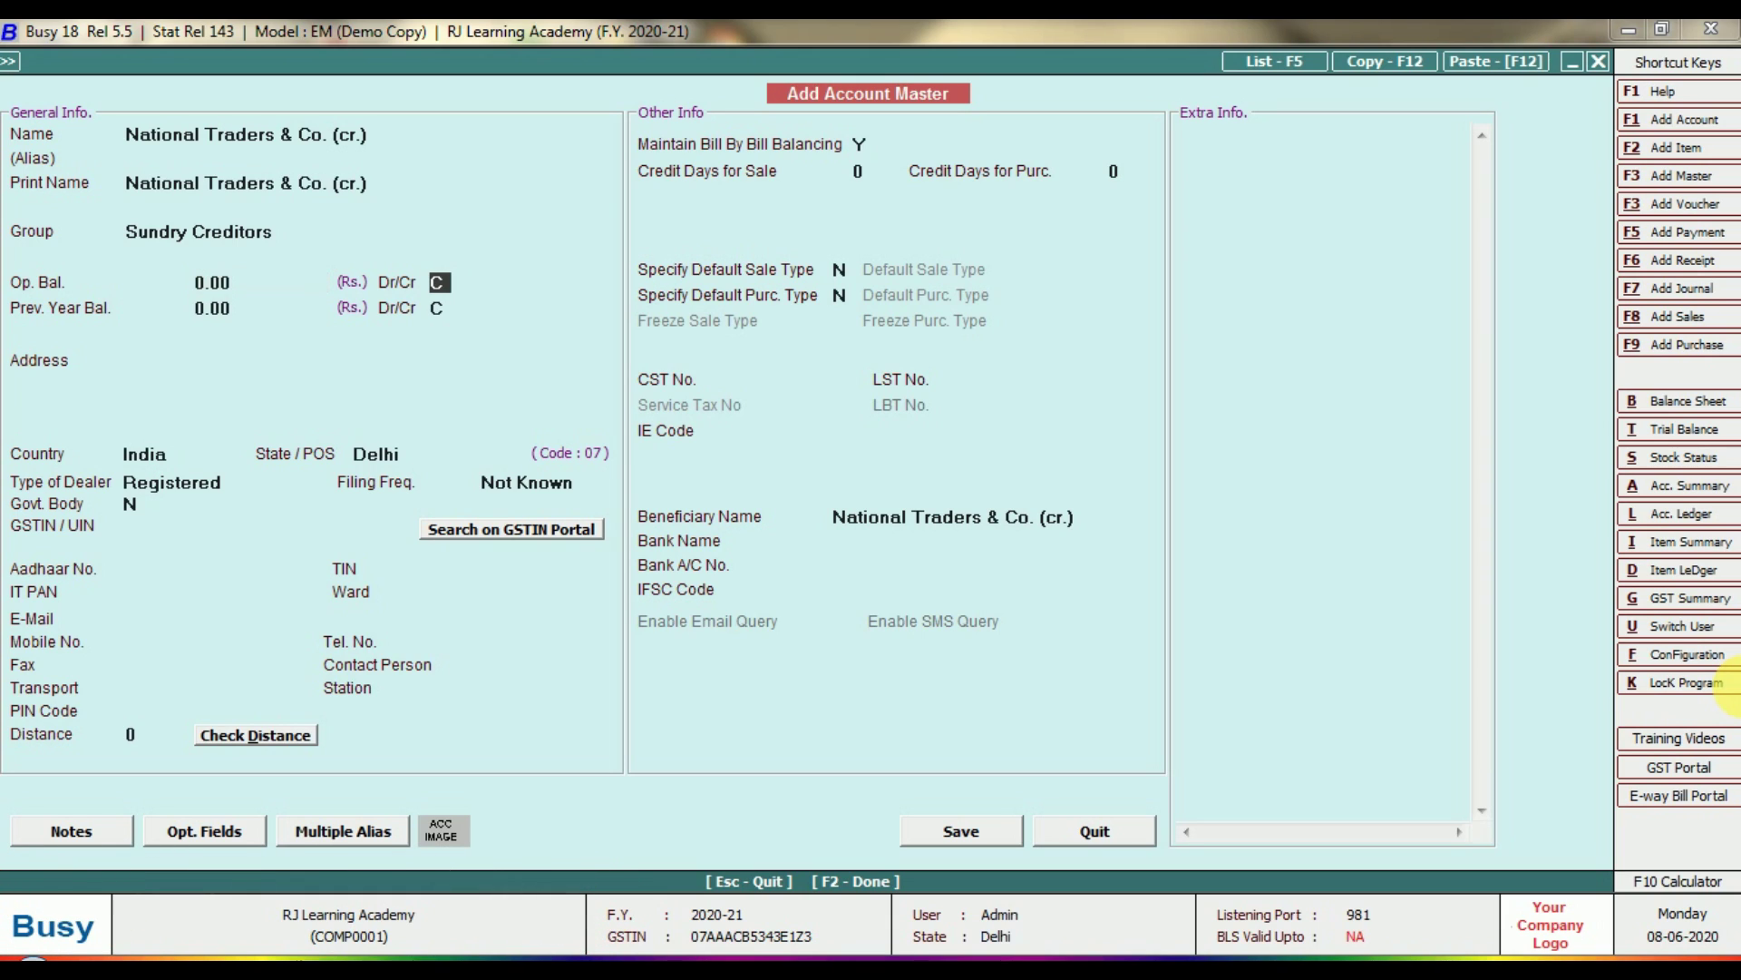
key("Return")
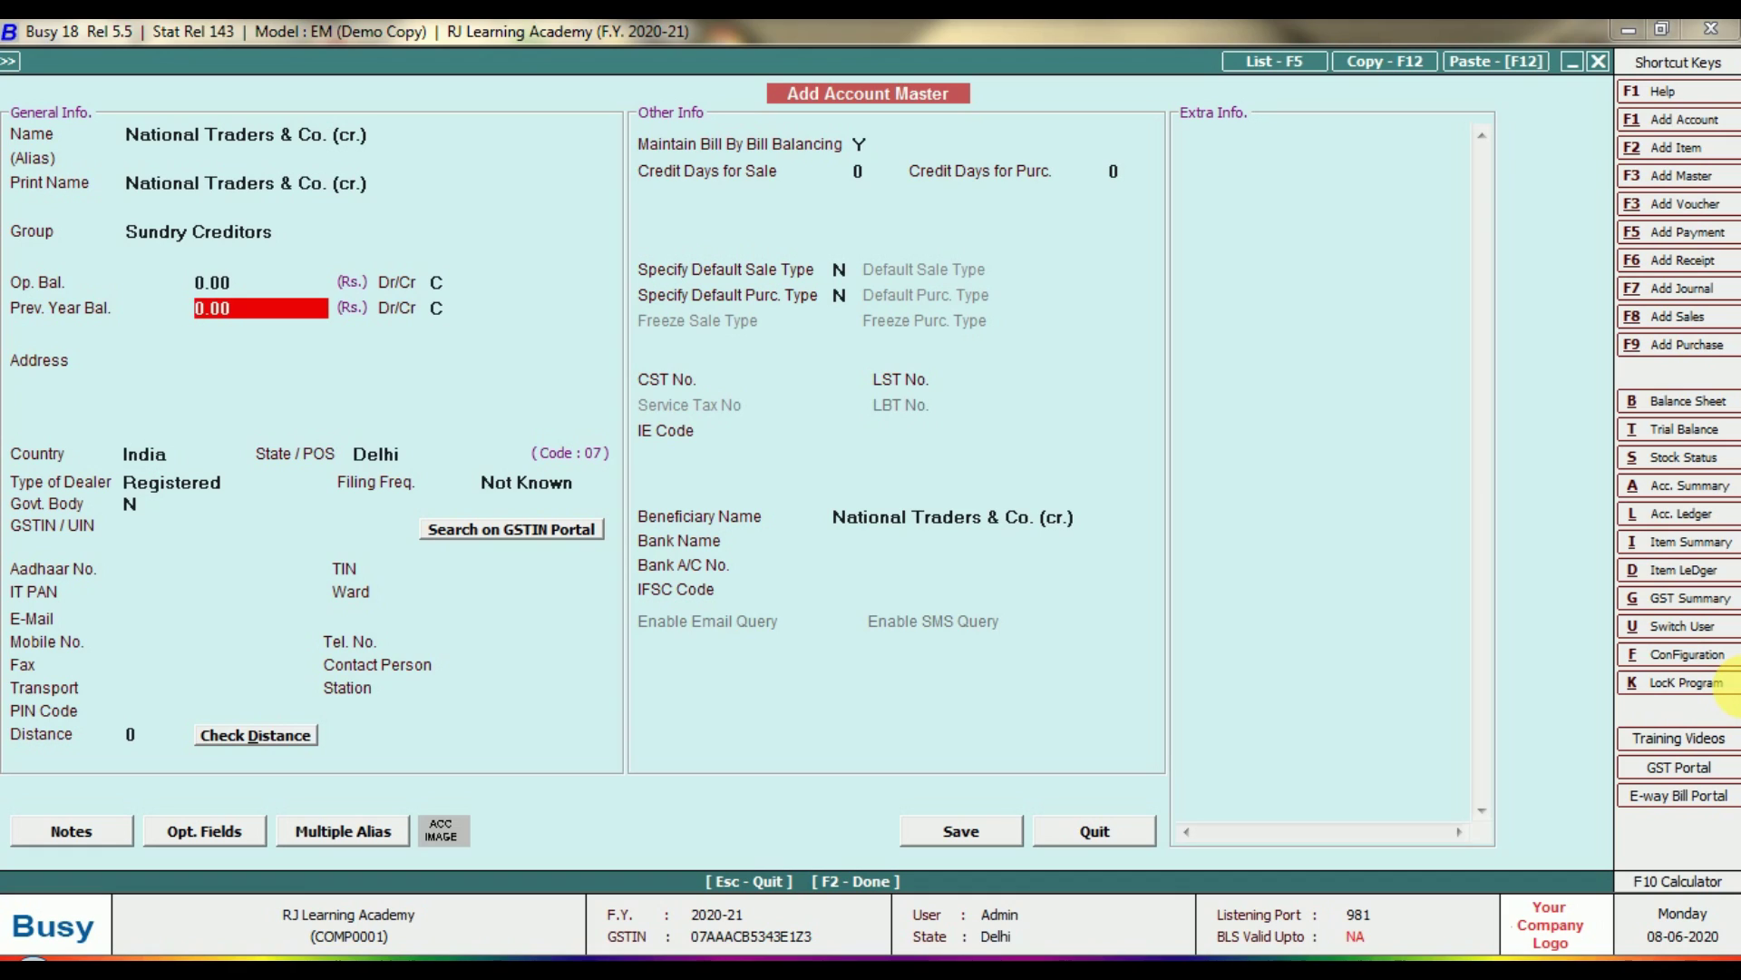
key("Return")
key("Up")
key("Up")
key("Up")
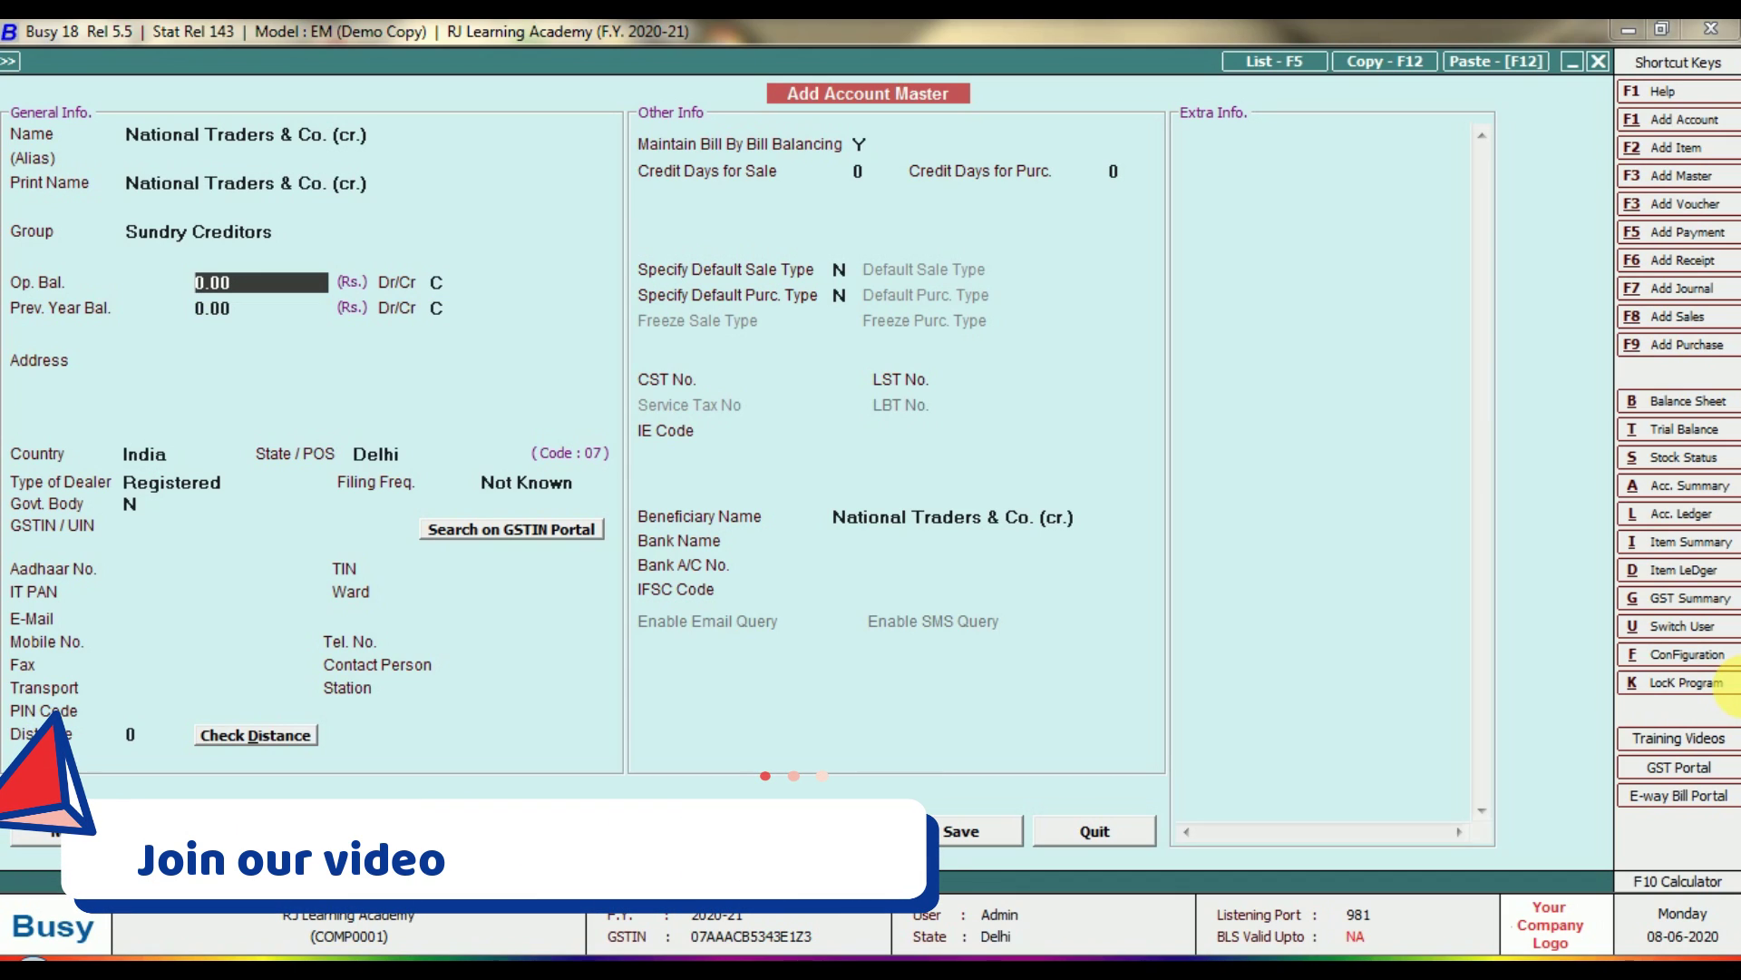
key("Down")
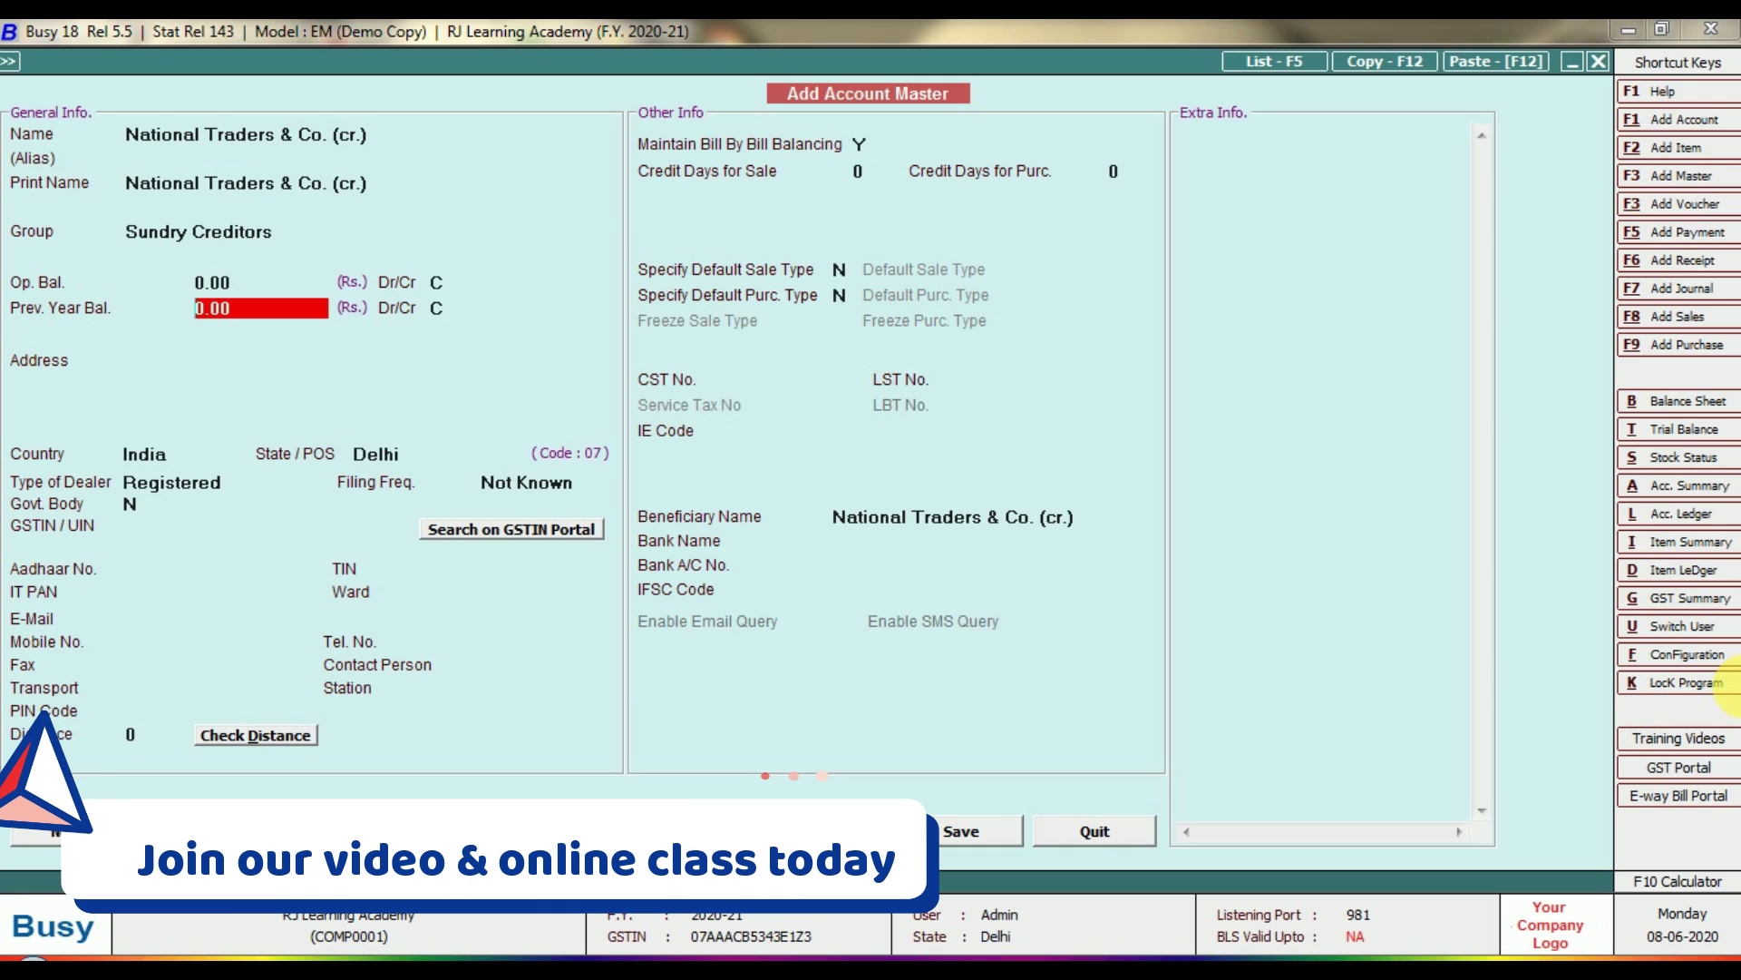
key("Up")
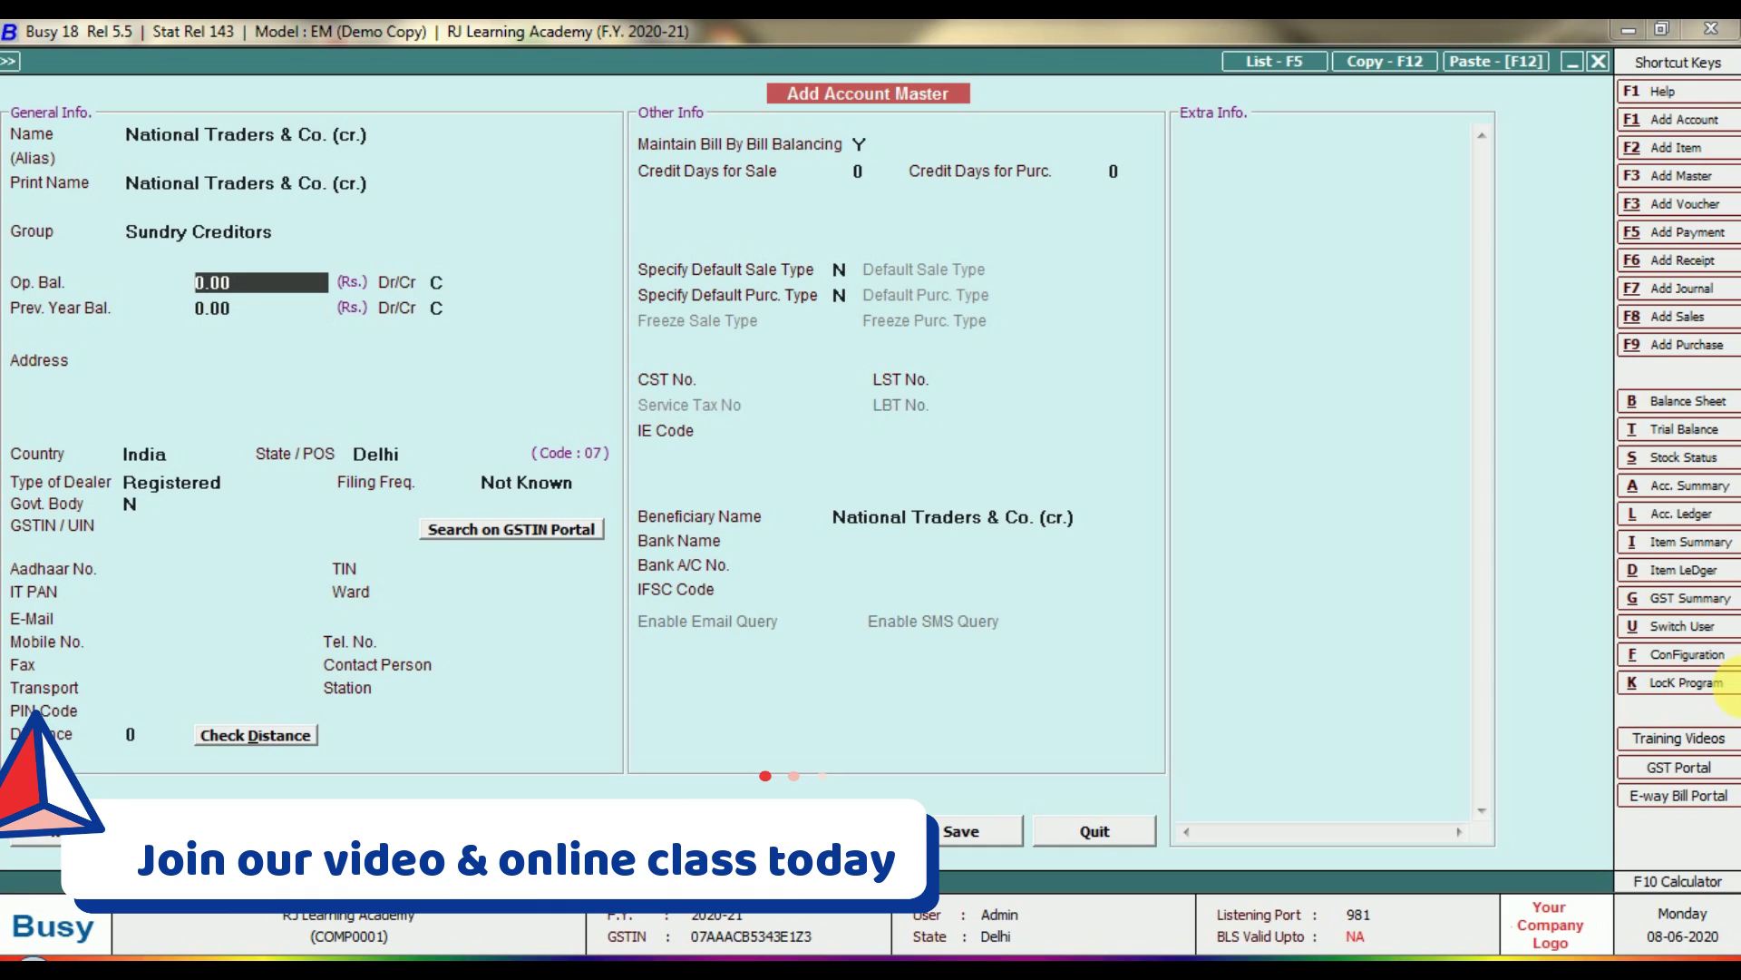
type("10,000")
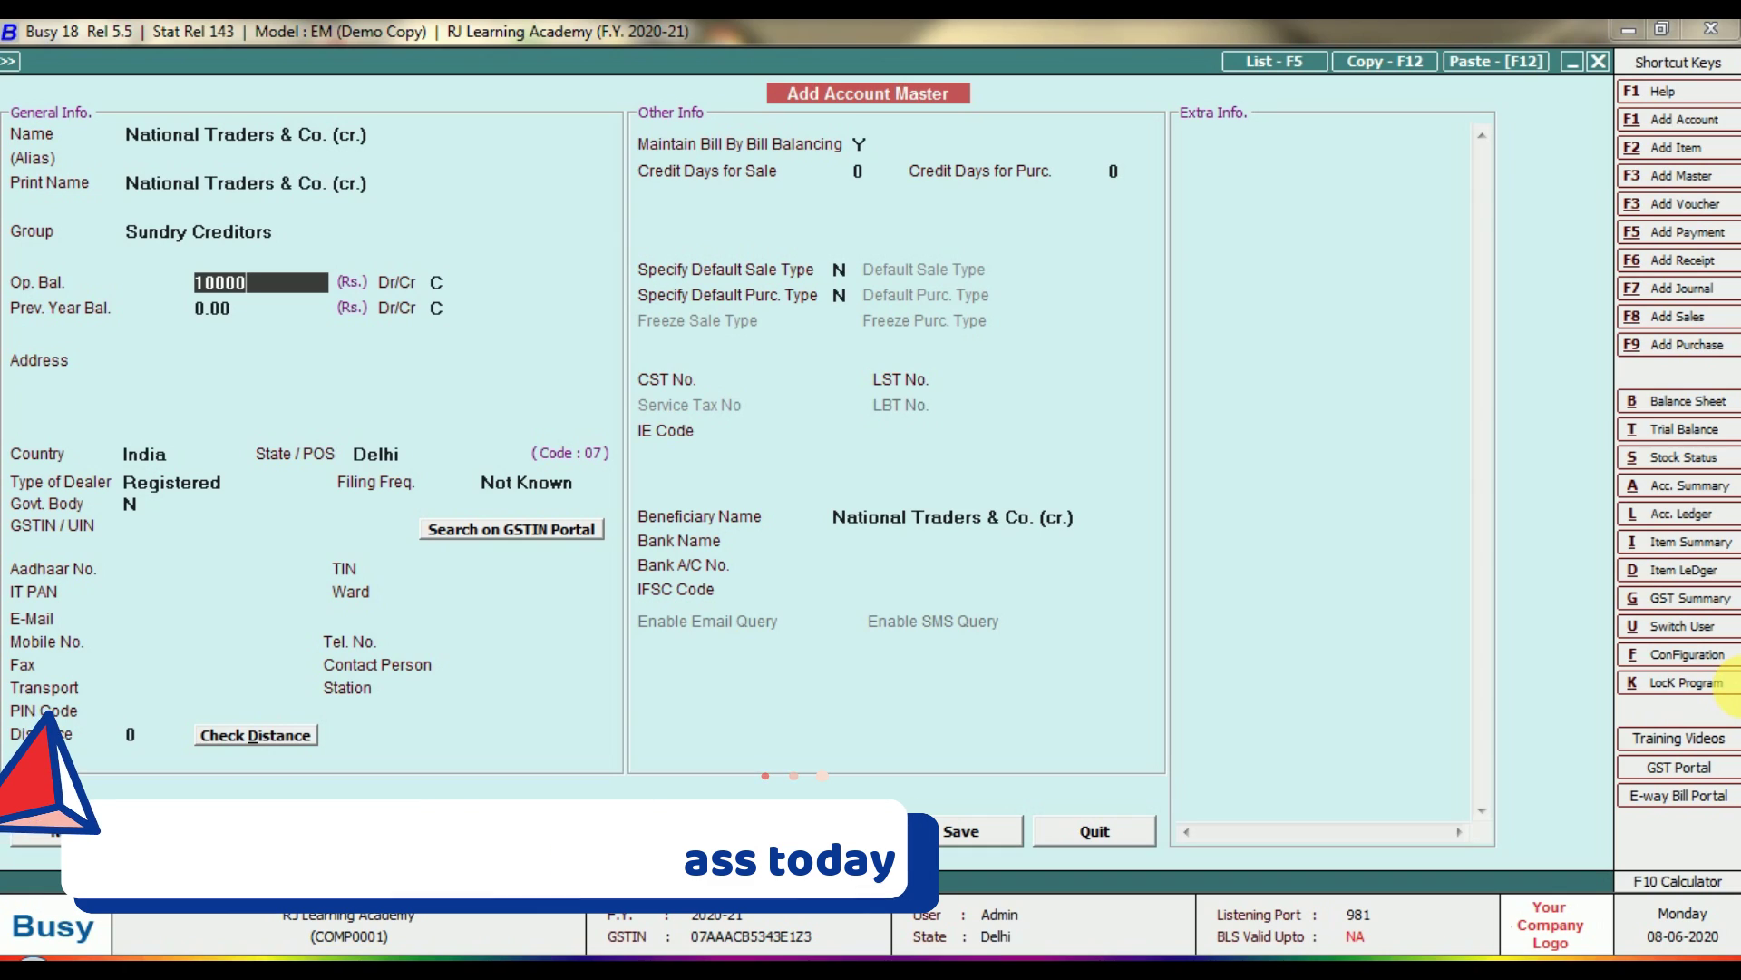
key("Return")
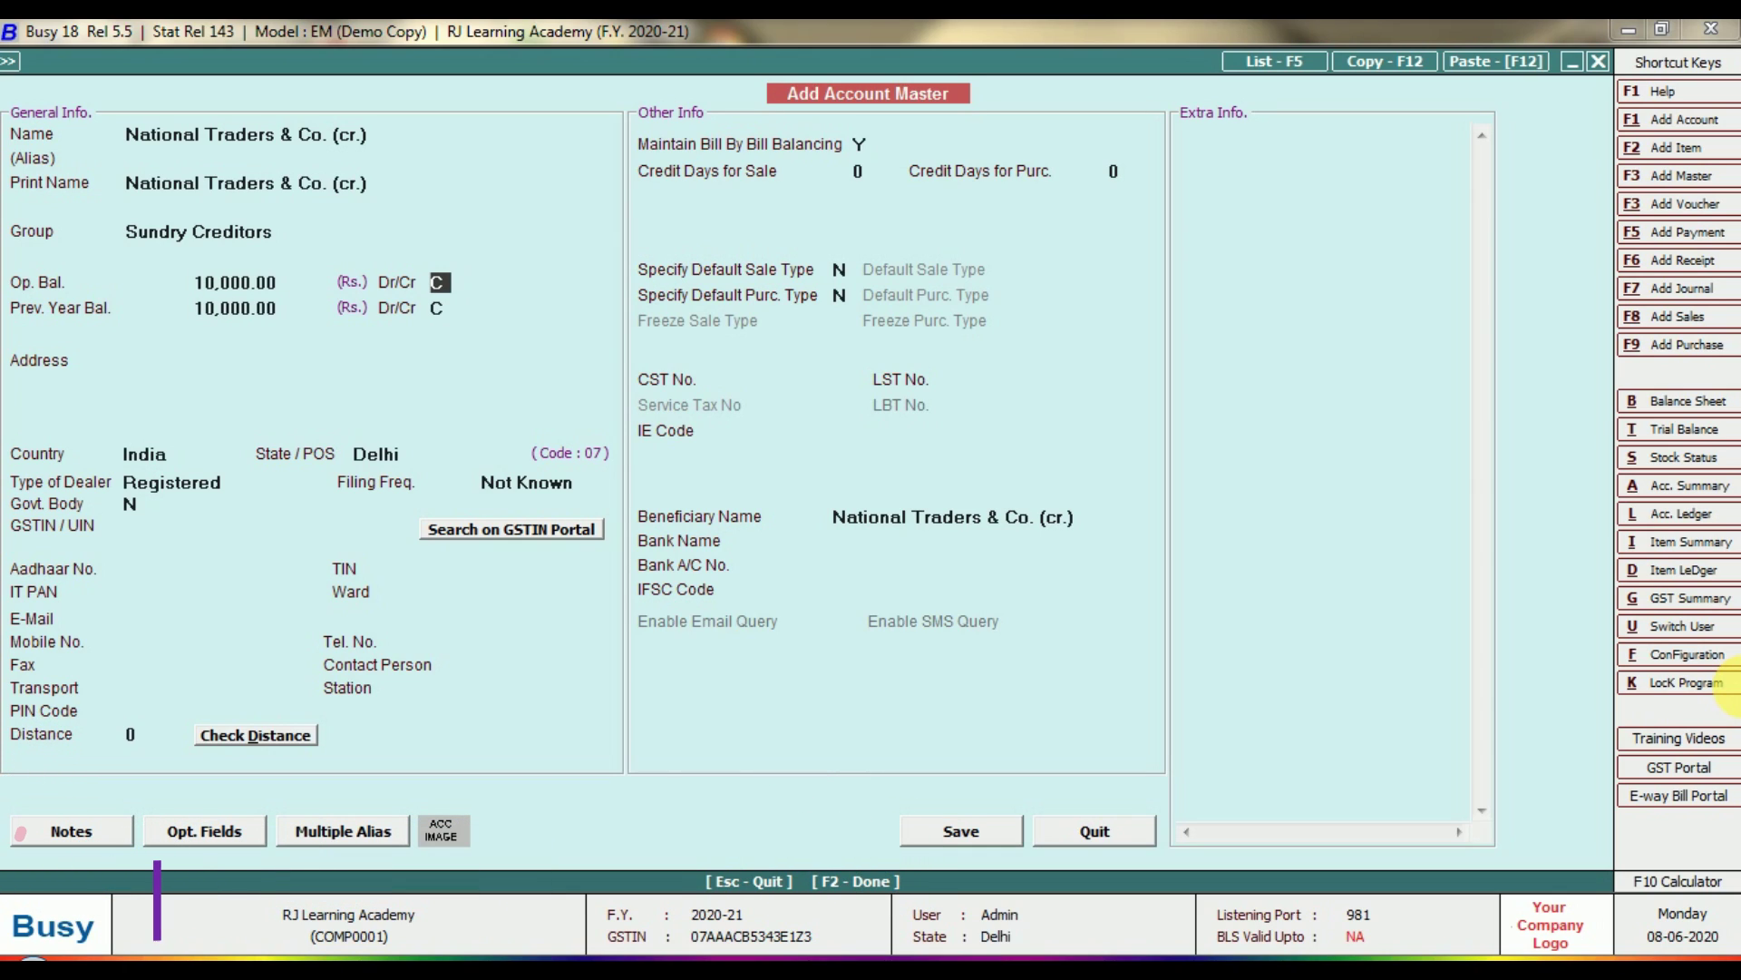
Reset the opening balance to 0 and leave the previous-year balance at 0.00.
key("Return")
key("Return")
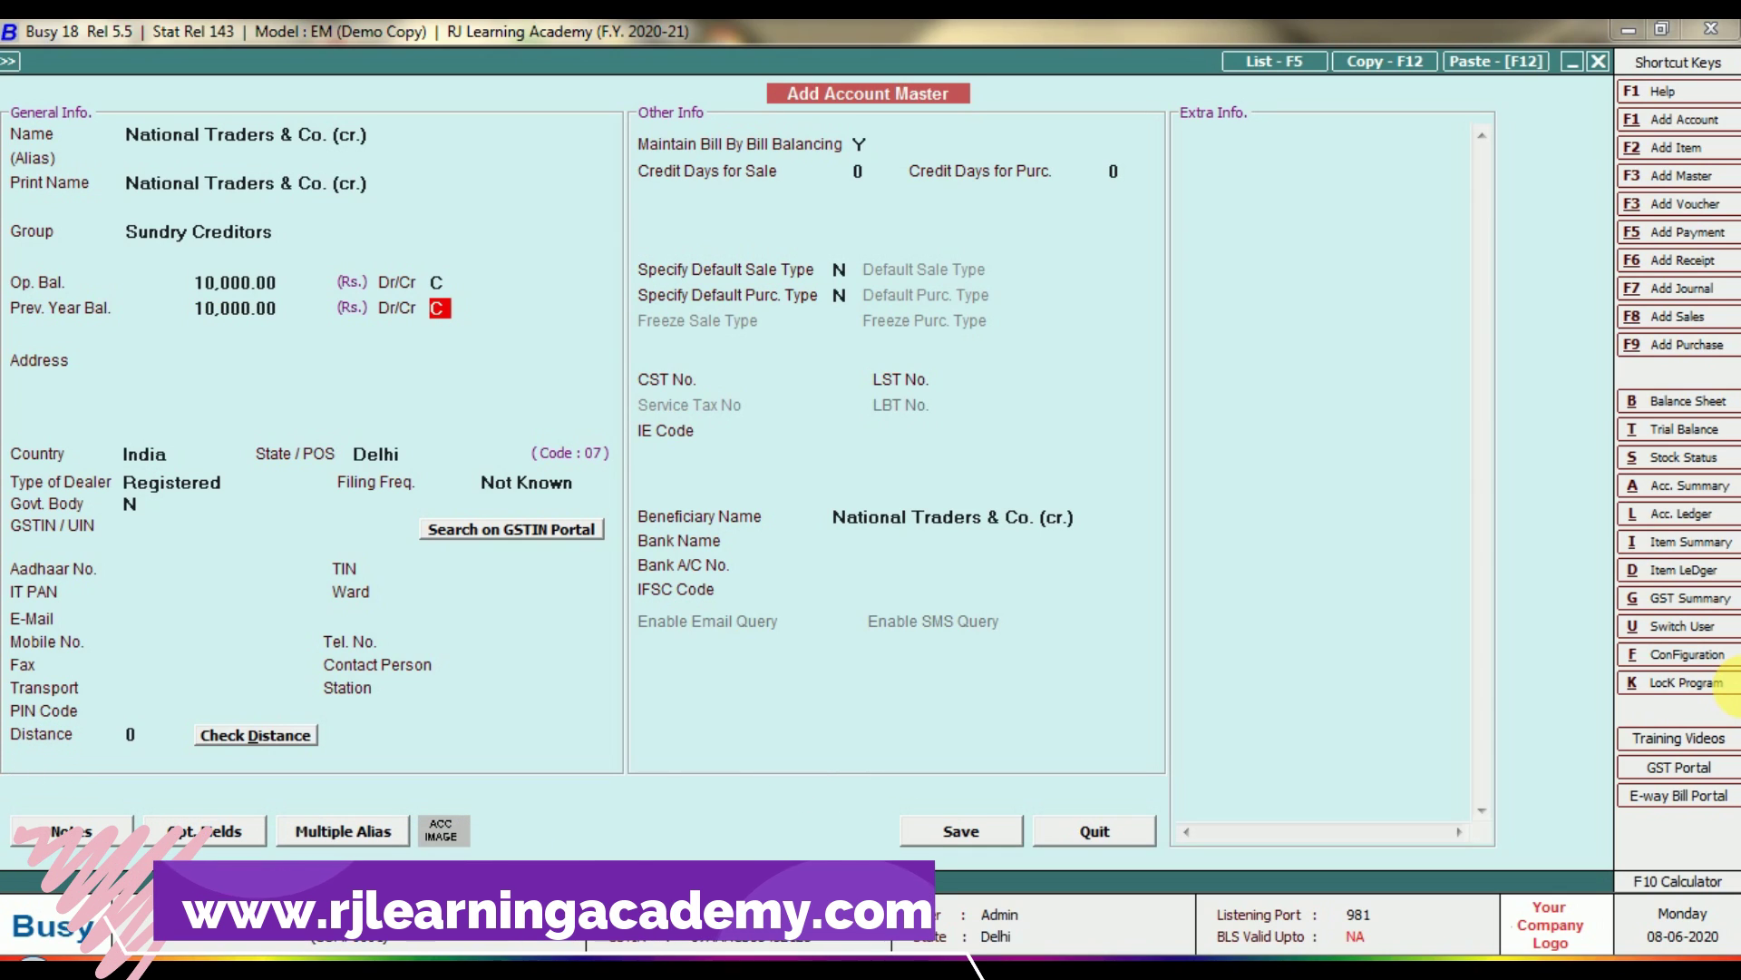
key("Up")
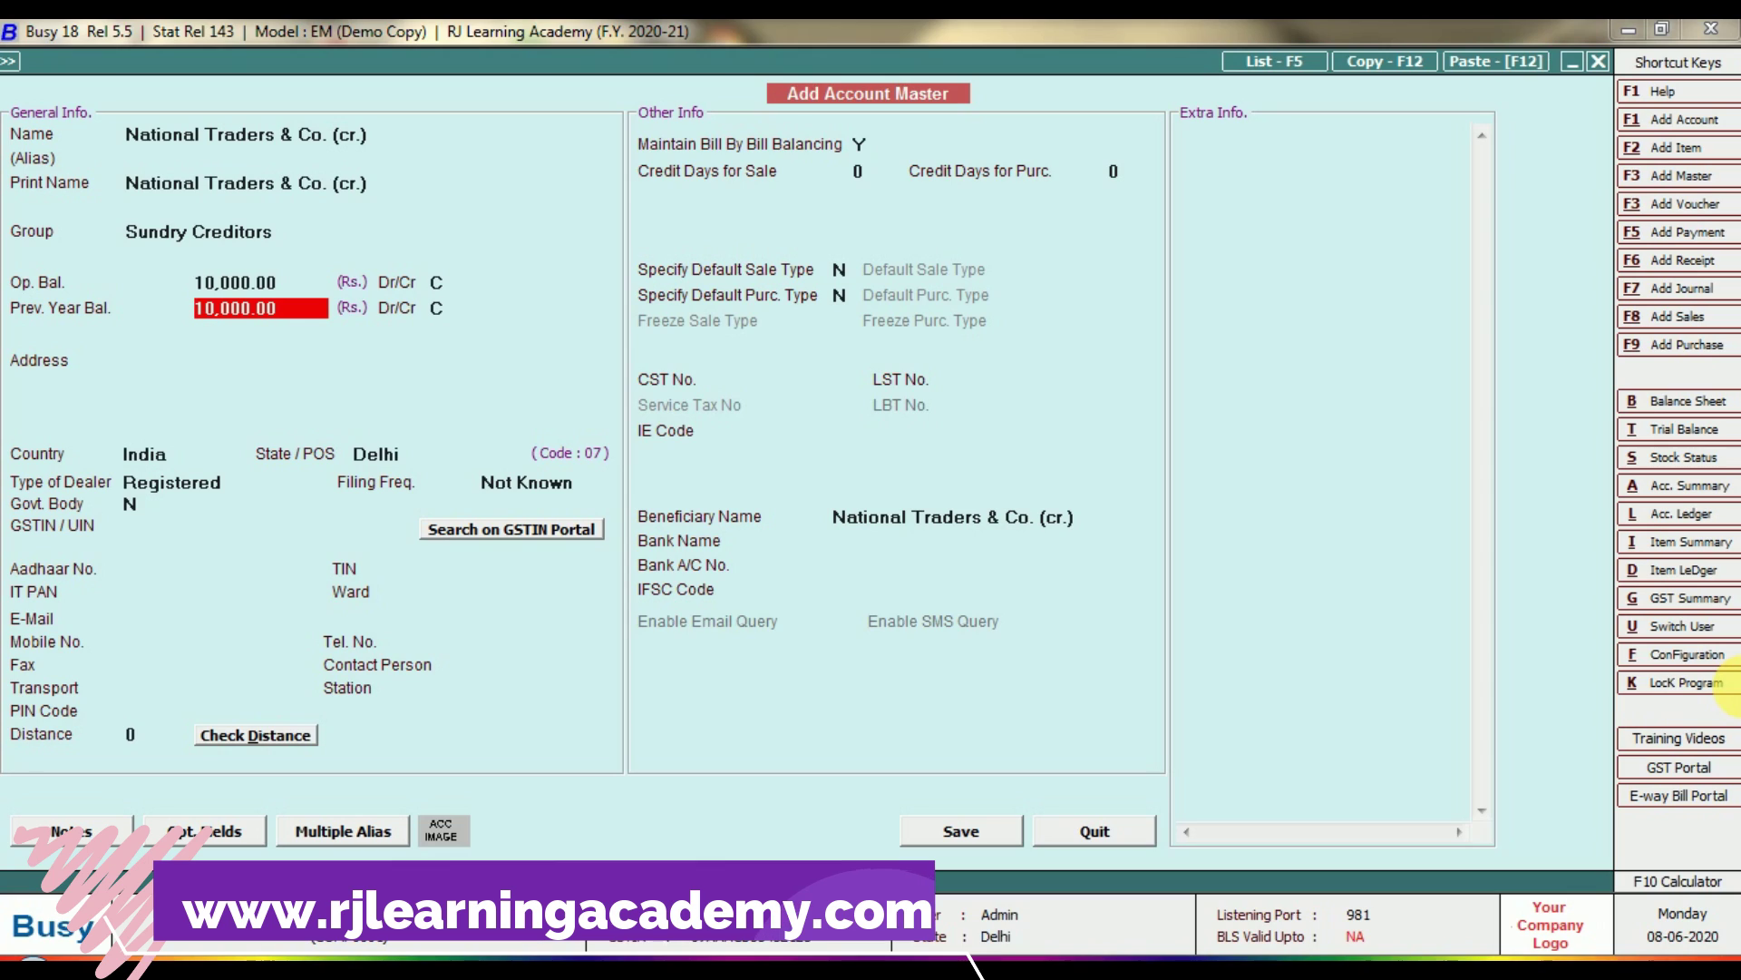
key("Up")
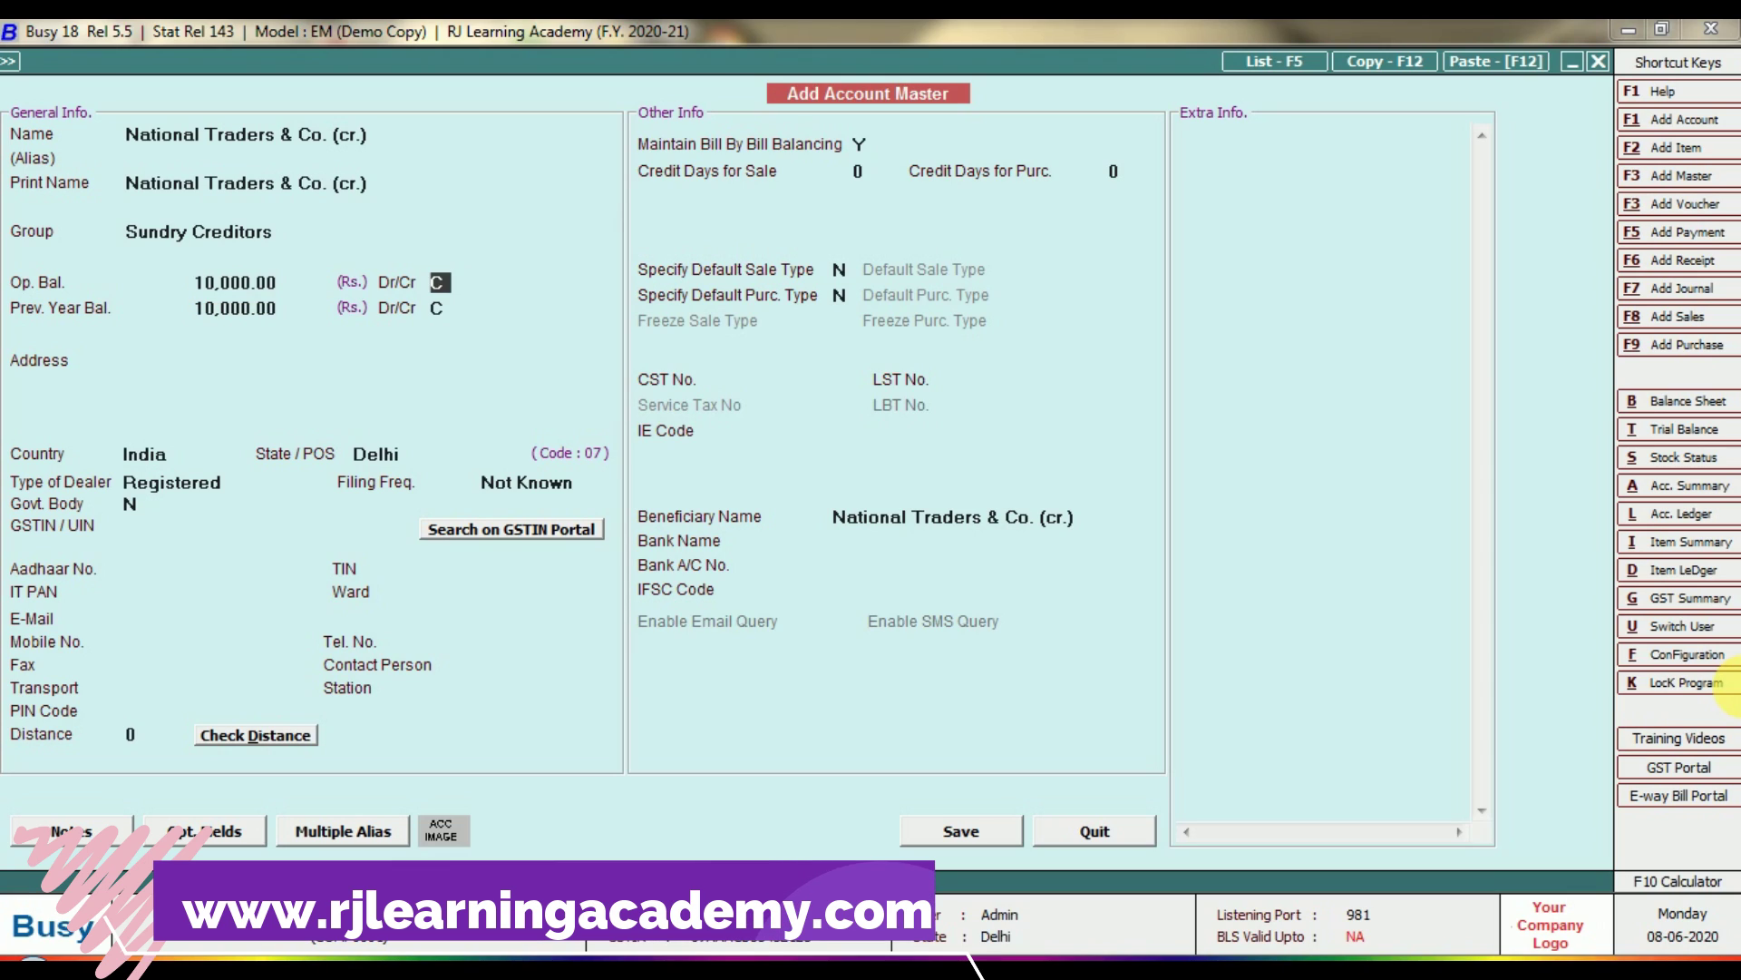
key("Up")
key("Delete")
key("Delete")
key("Delete")
key("Delete")
key("Delete")
key("Delete")
key("Delete")
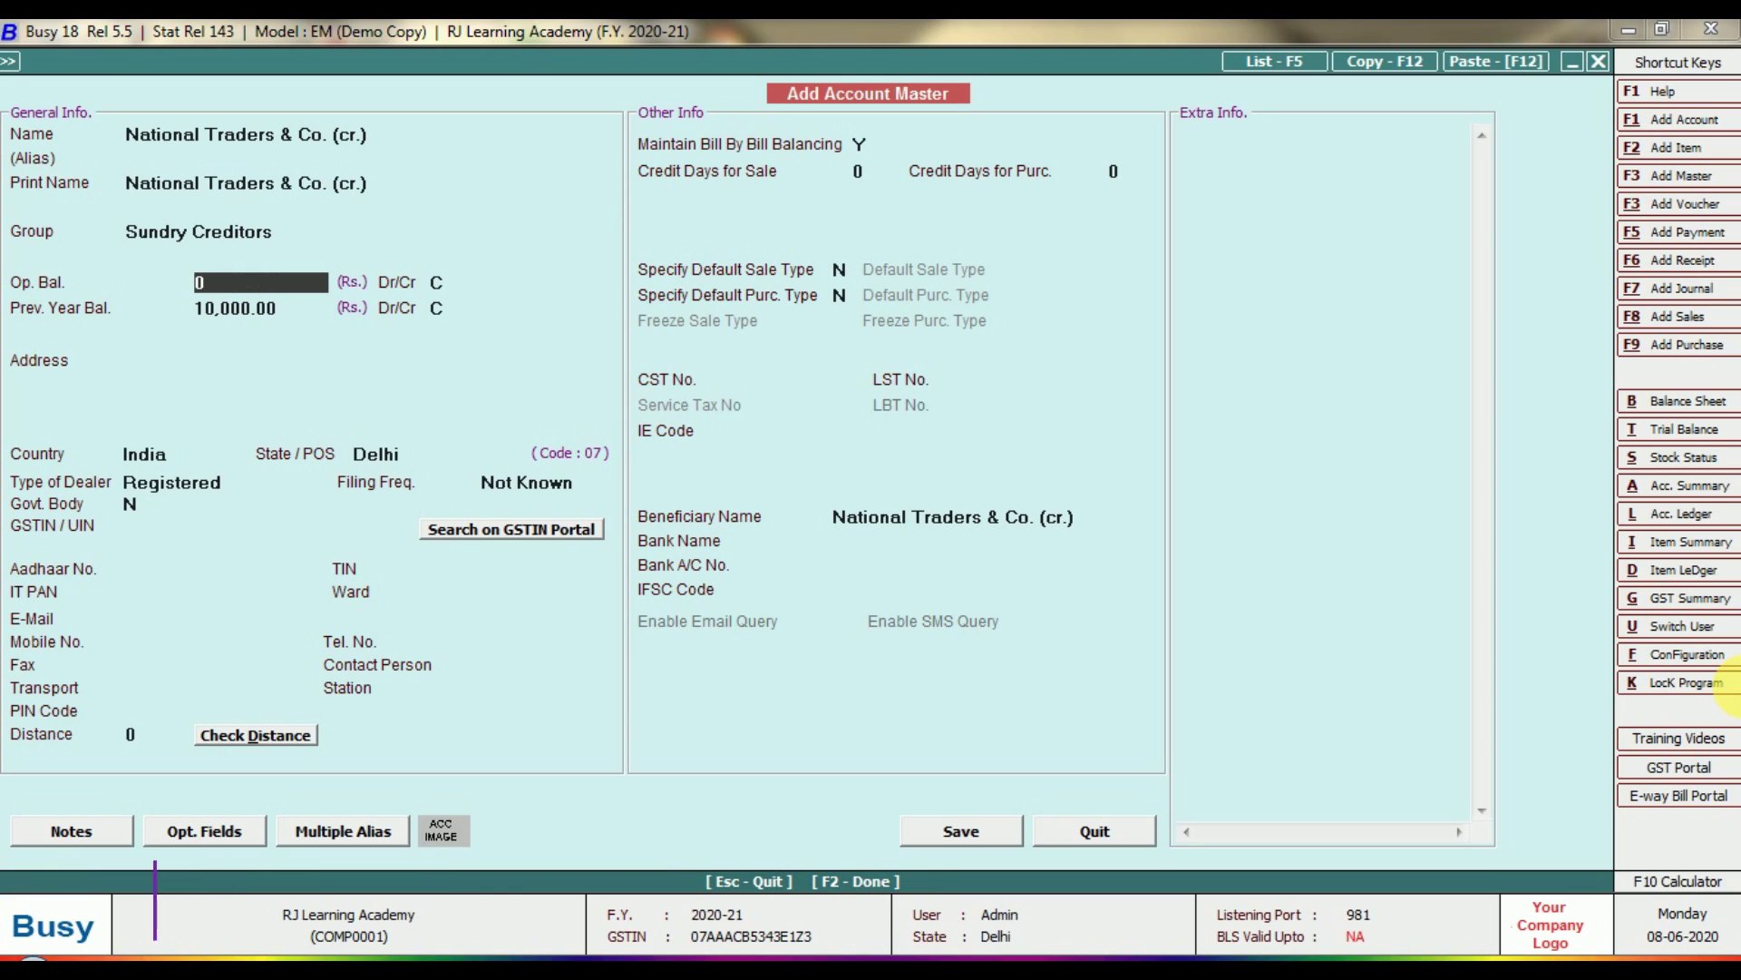
key("Return")
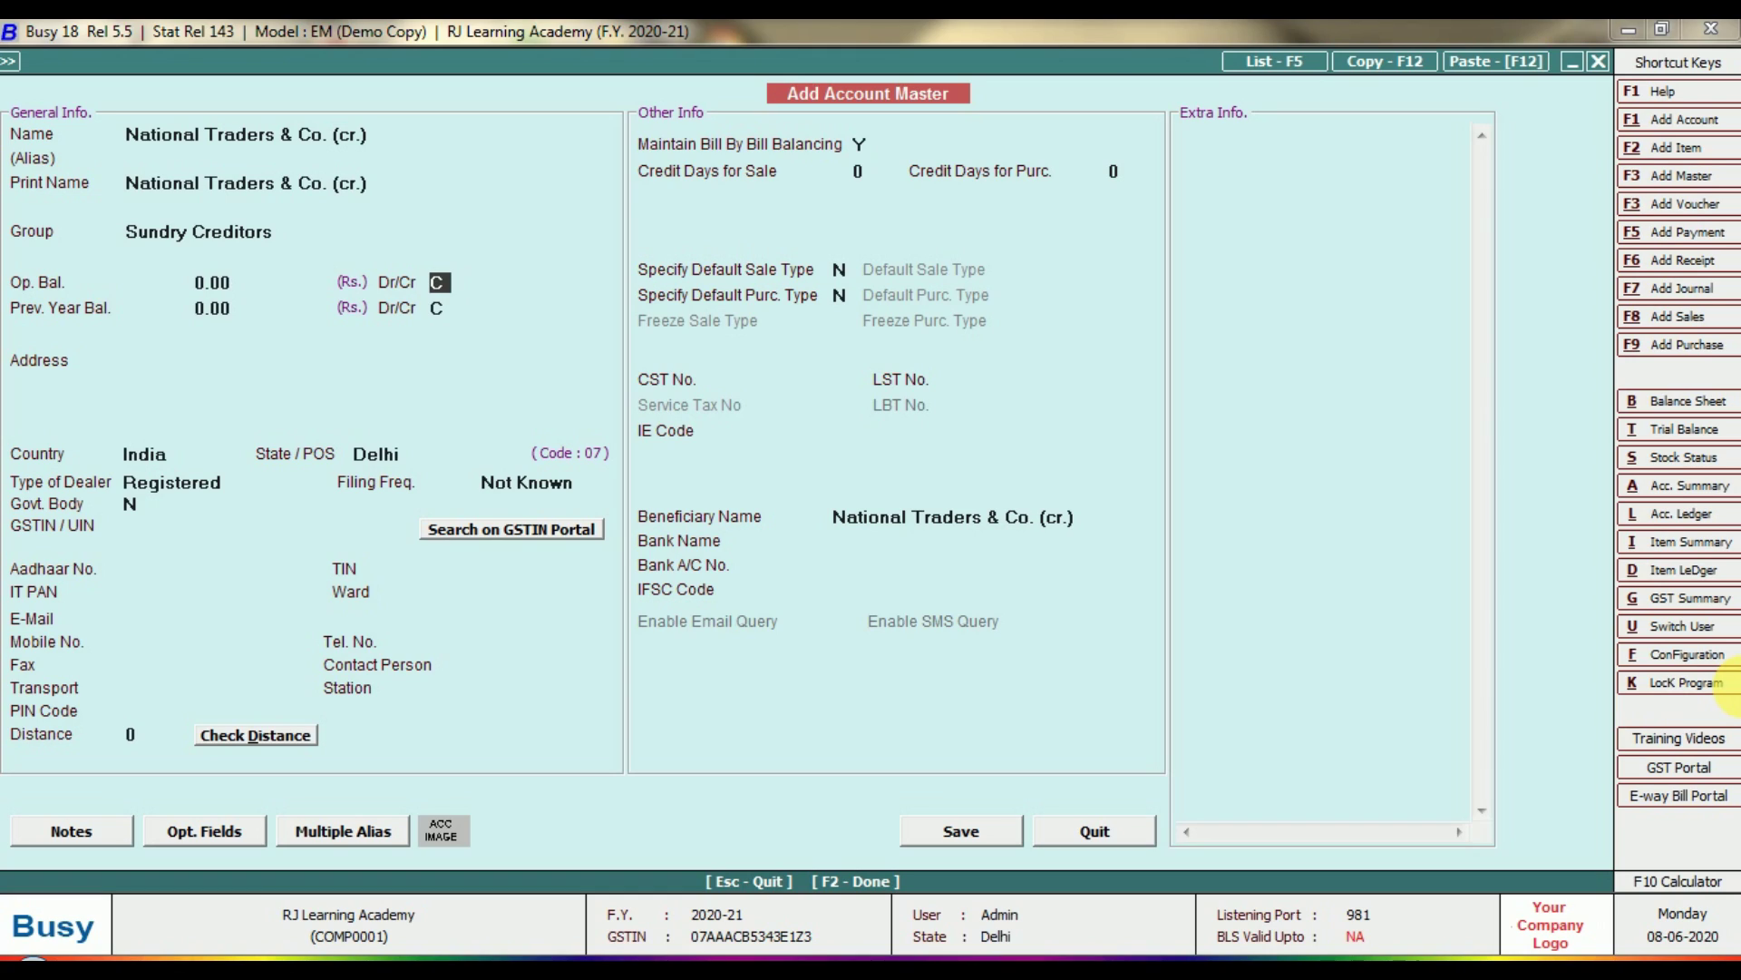
key("Return")
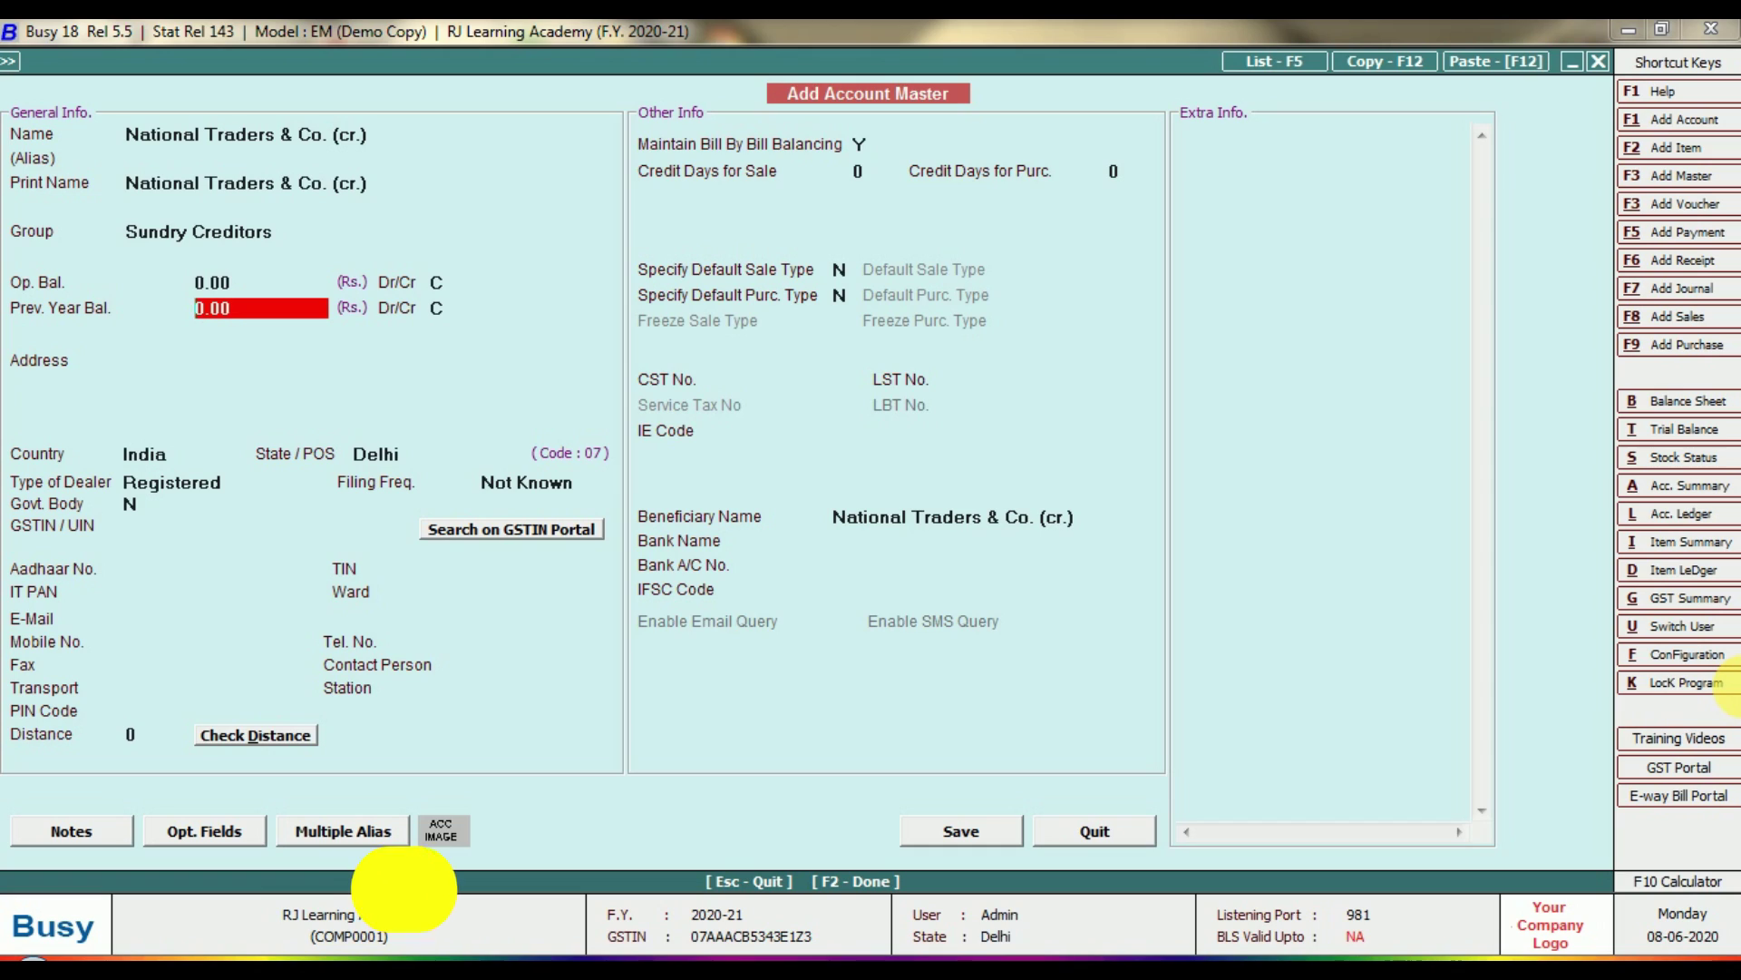
key("Return")
key("Return")
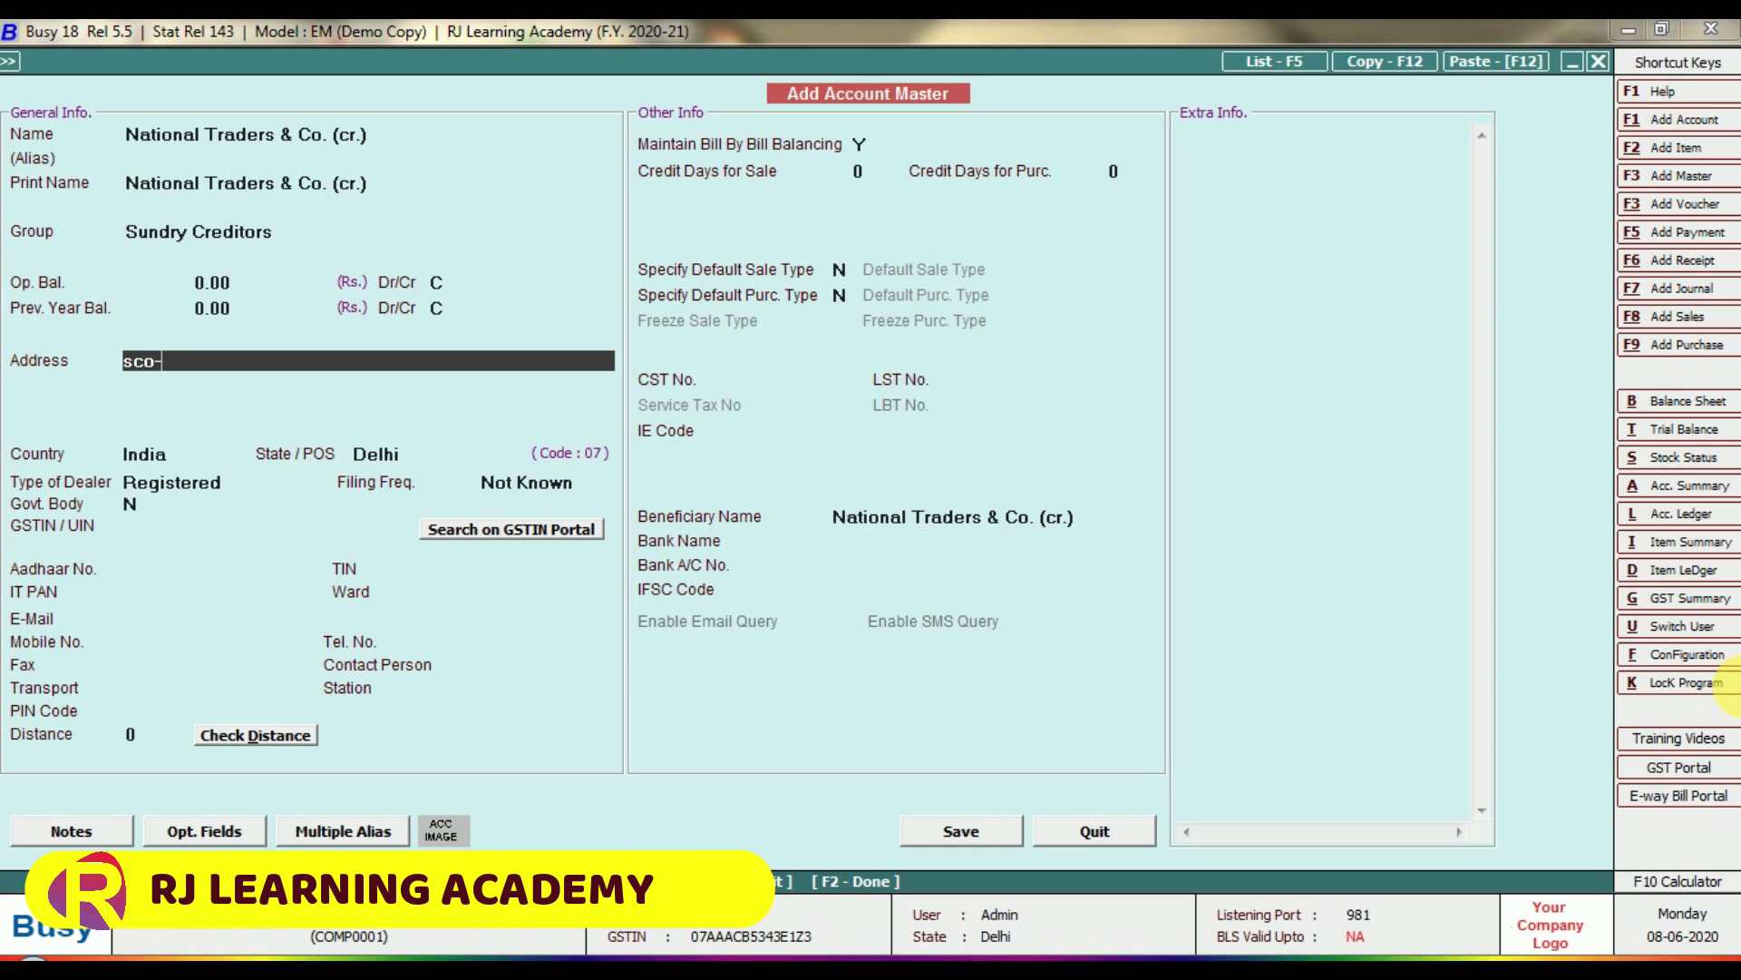
Enter the supplier's address line, keeping India as country and Delhi as state.
type("sco-2nd floor,")
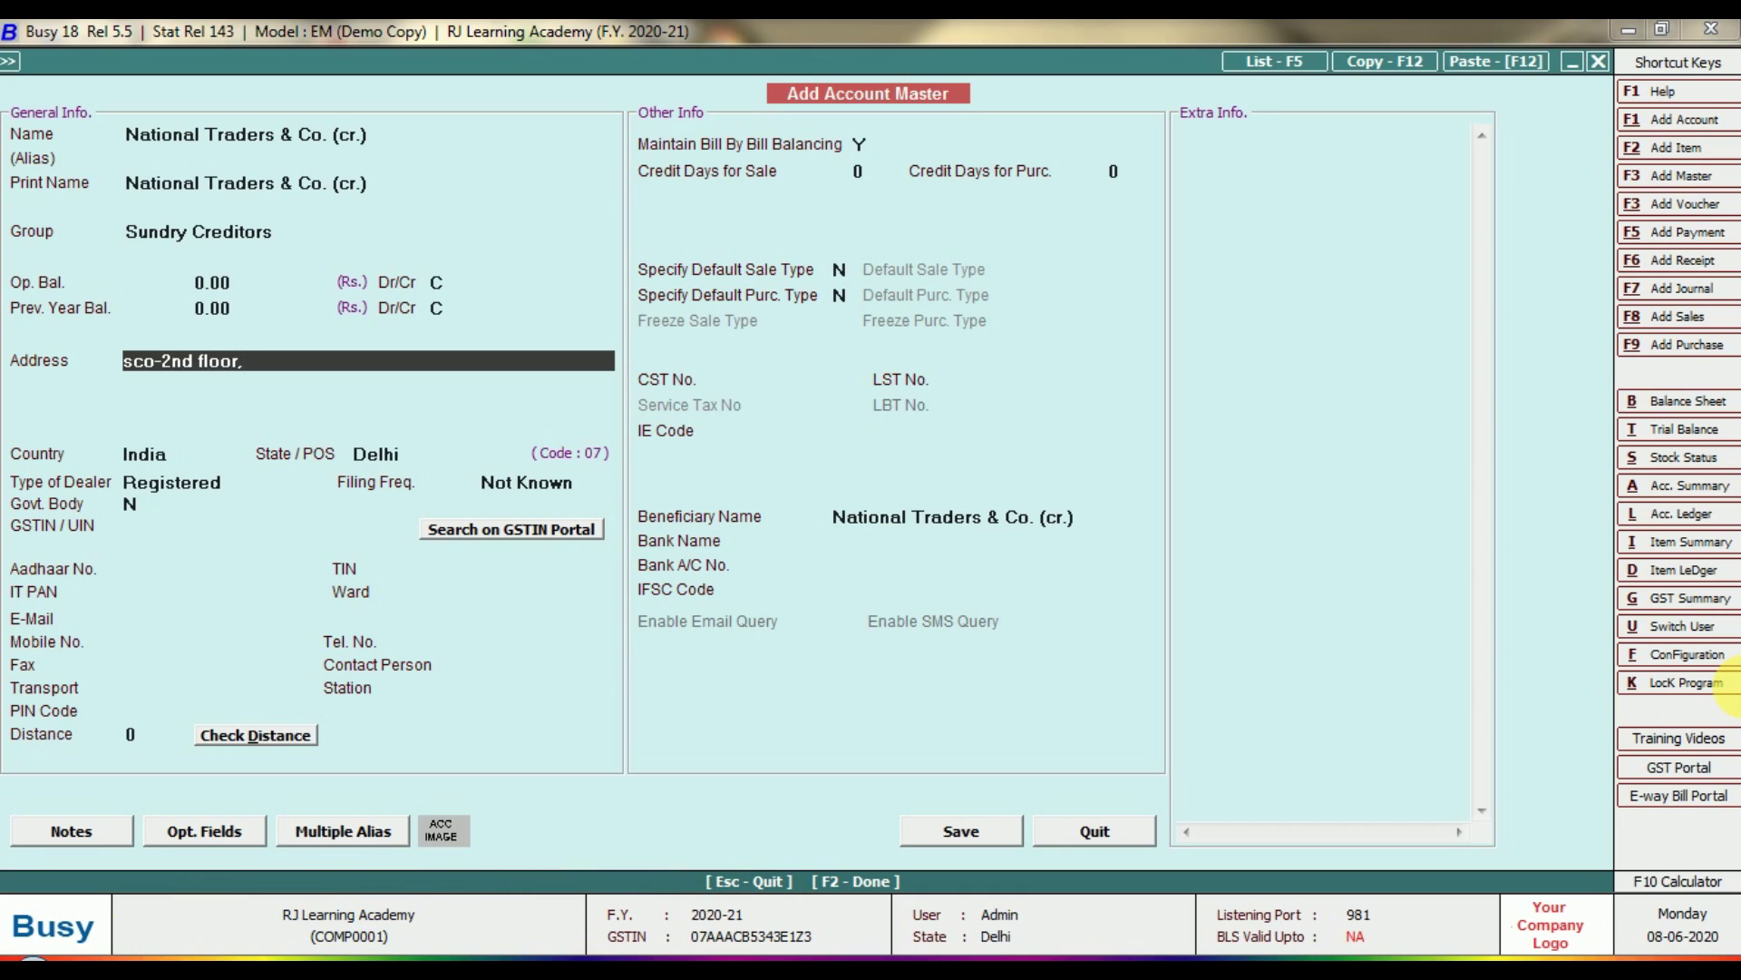
key("Return")
key("Return")
key("Return")
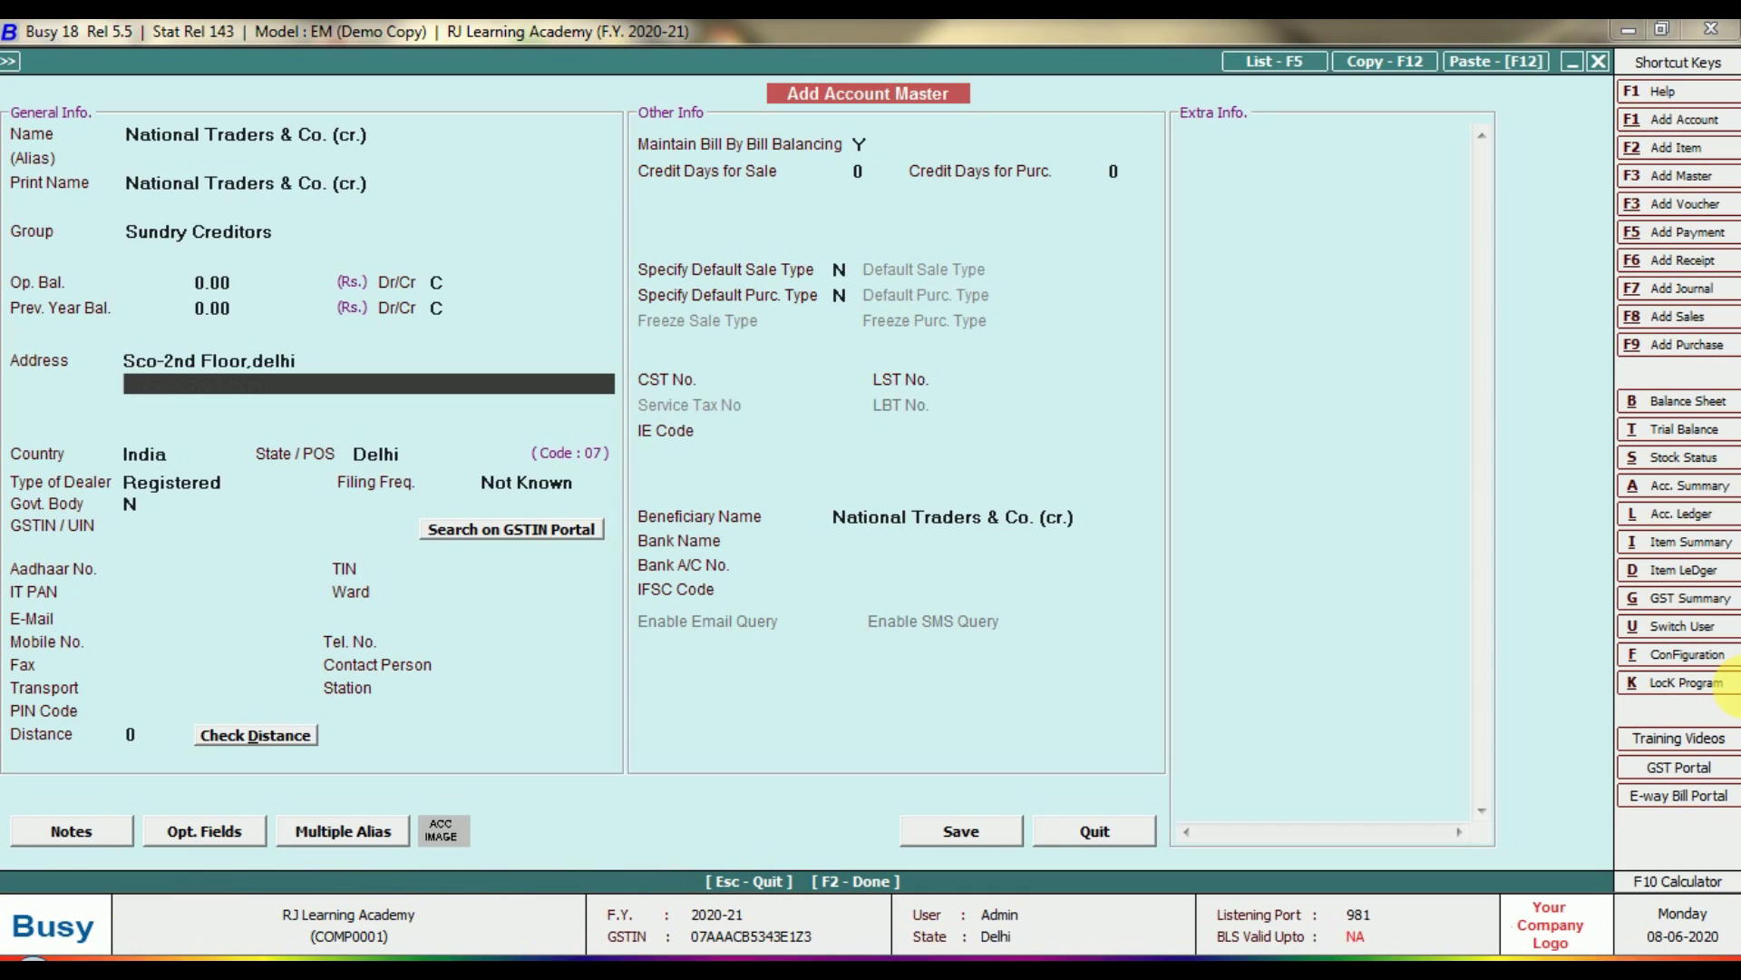
key("Return")
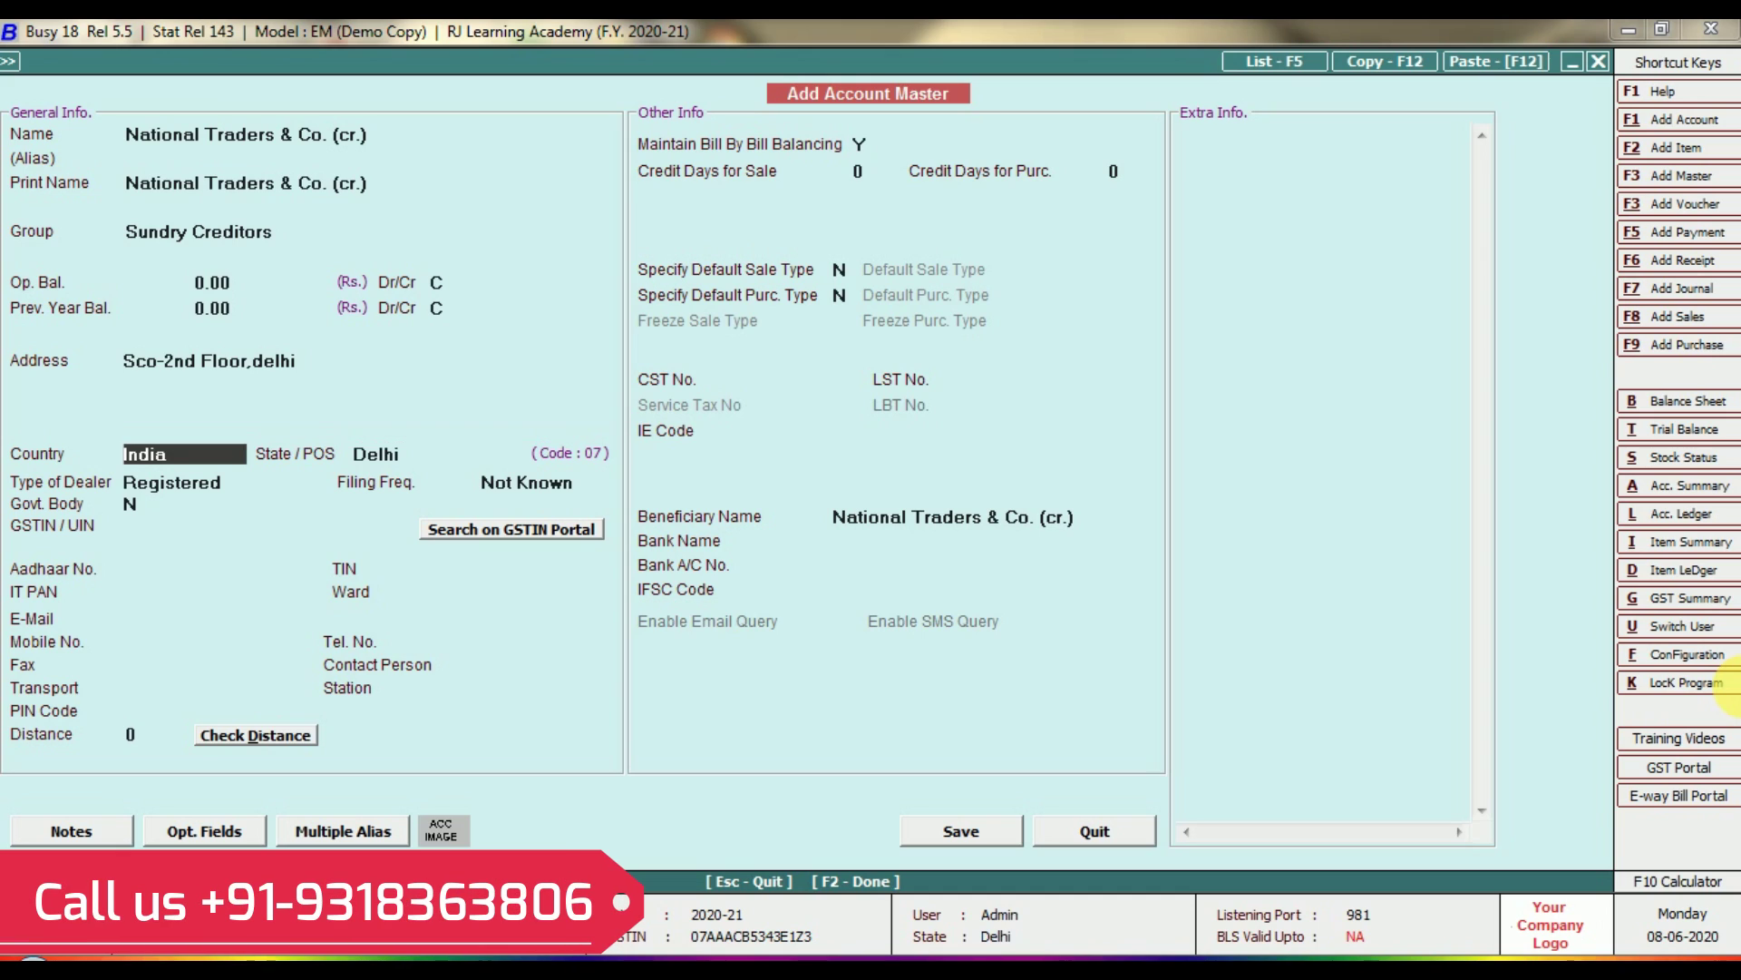
key("Return")
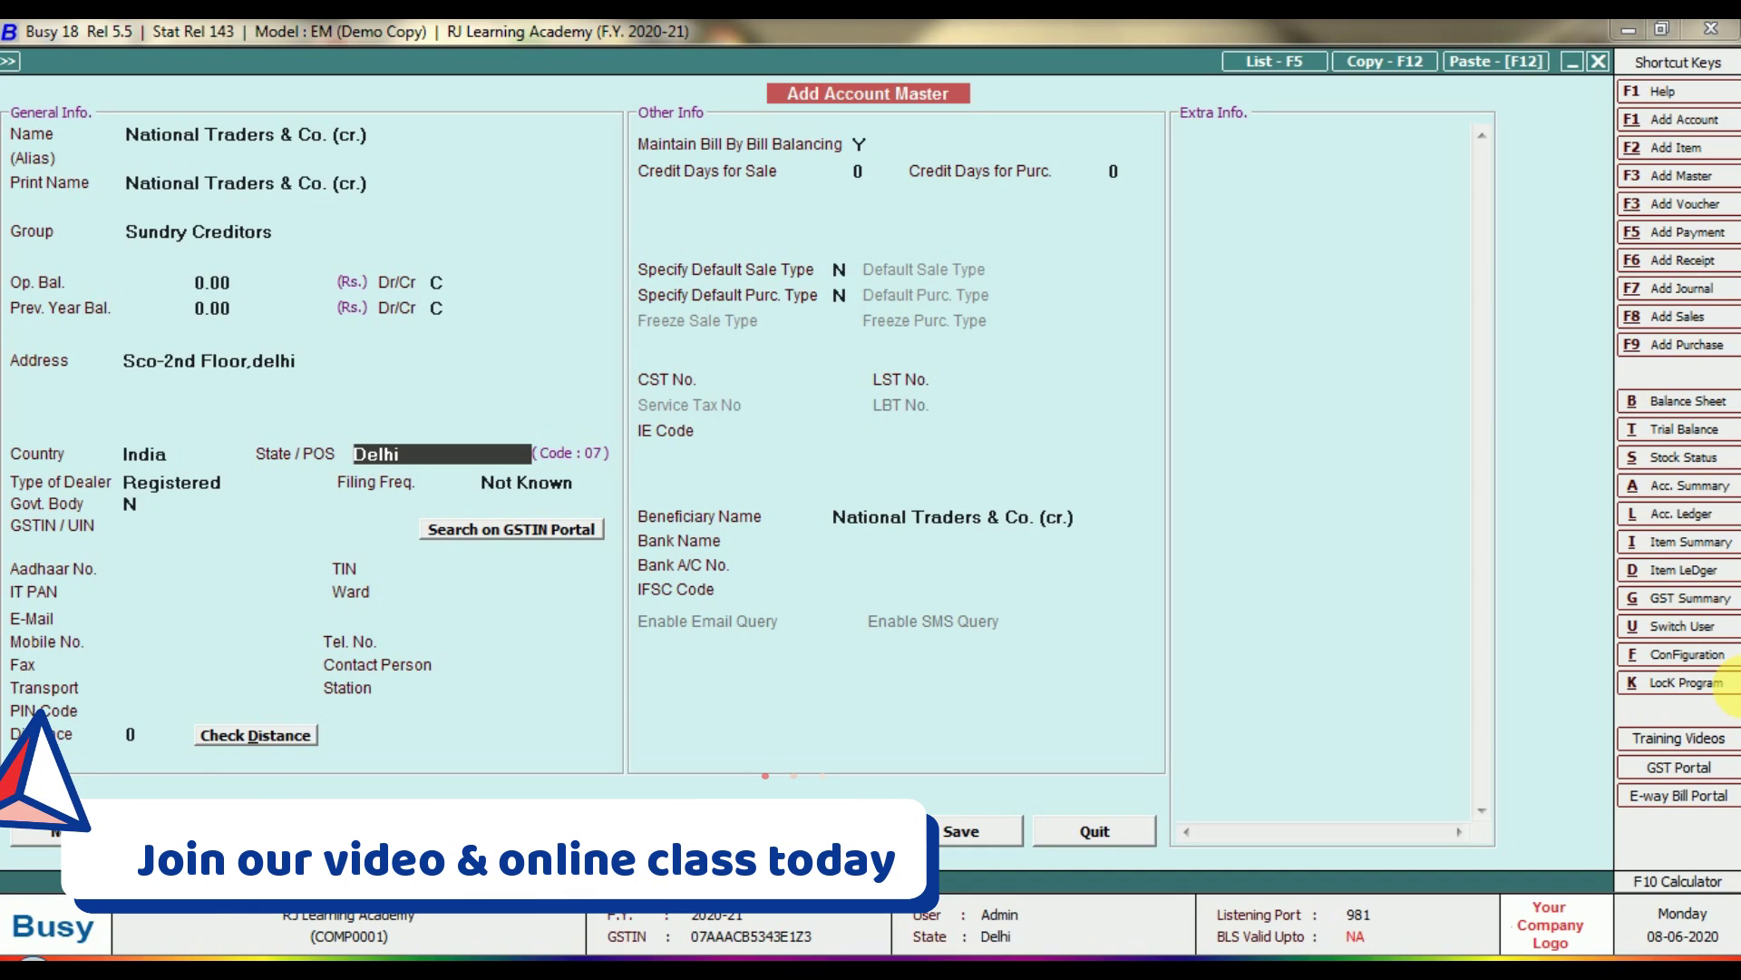
key("Return")
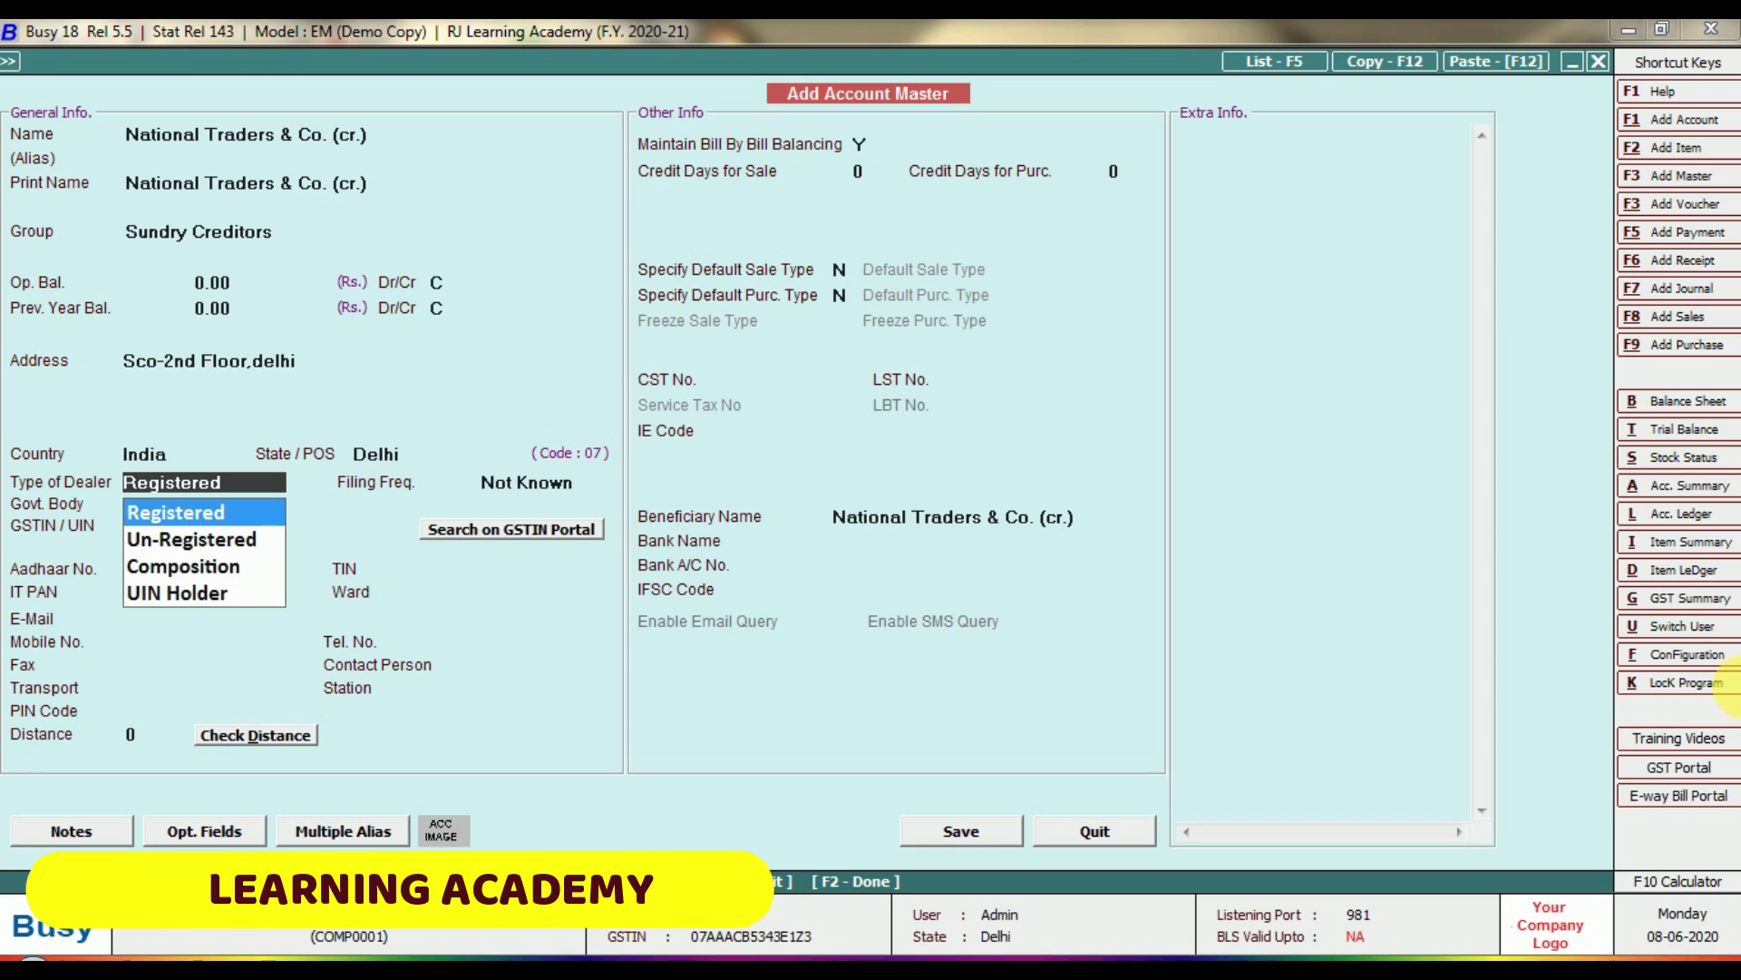
Keep the dealer type Registered and choose Monthly as the GST filing frequency.
key("Return")
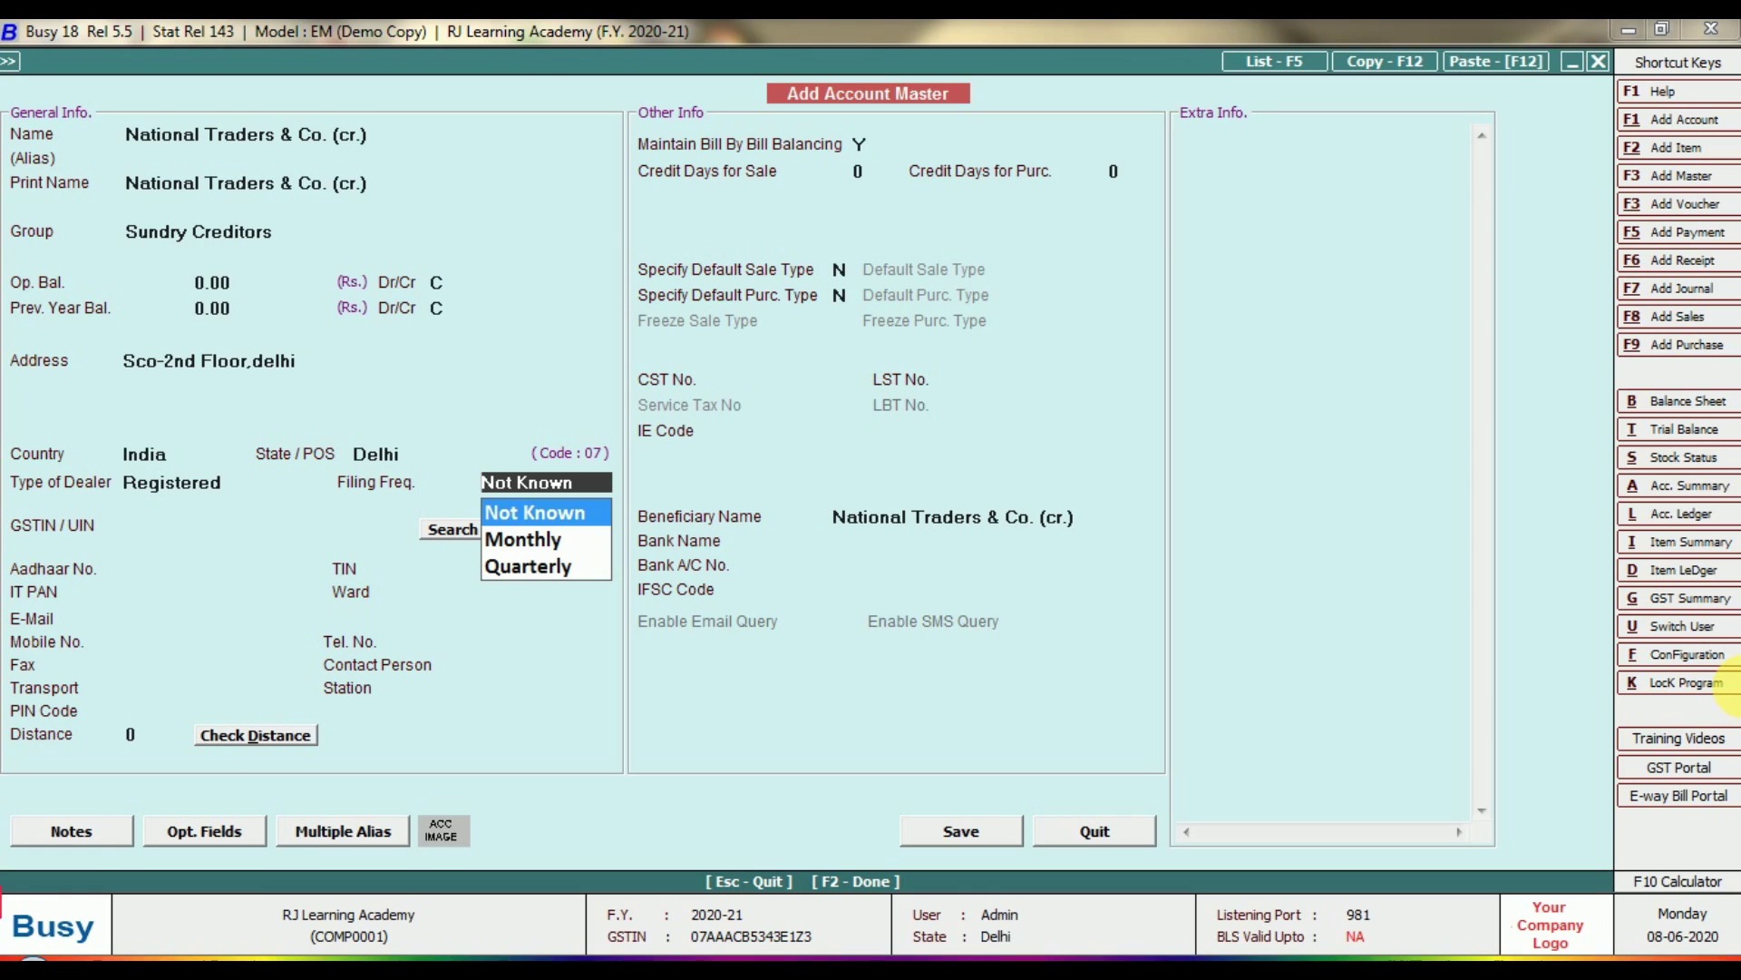
key("Down")
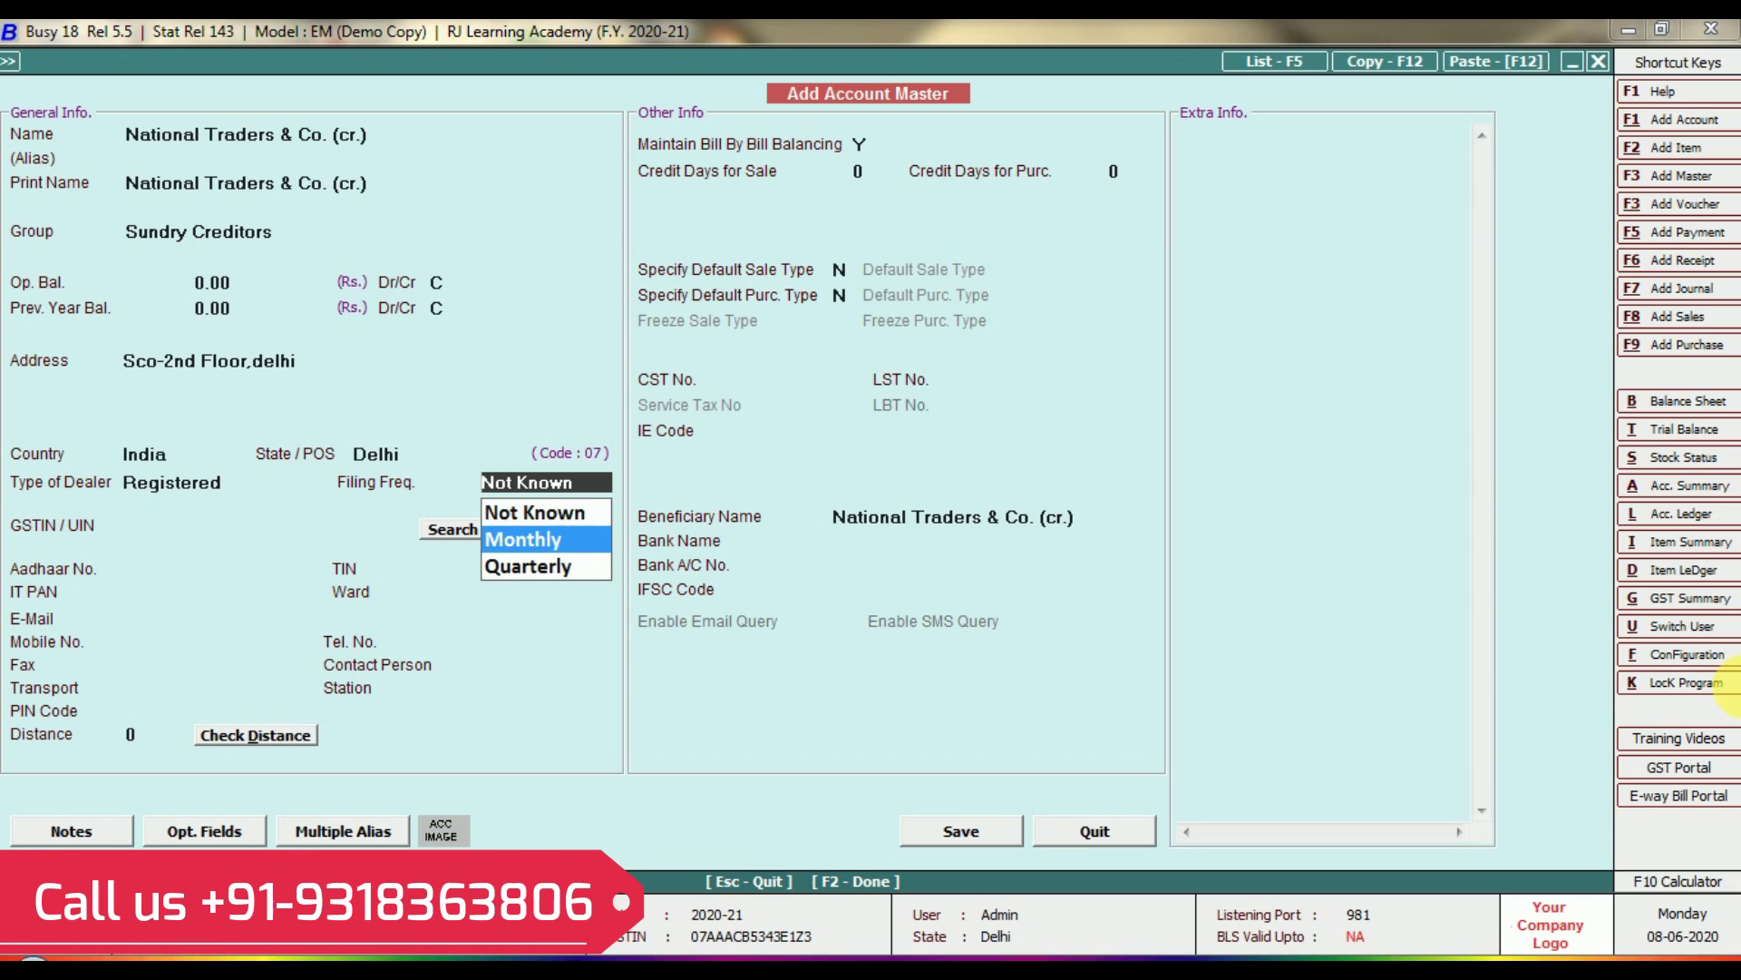
key("Return")
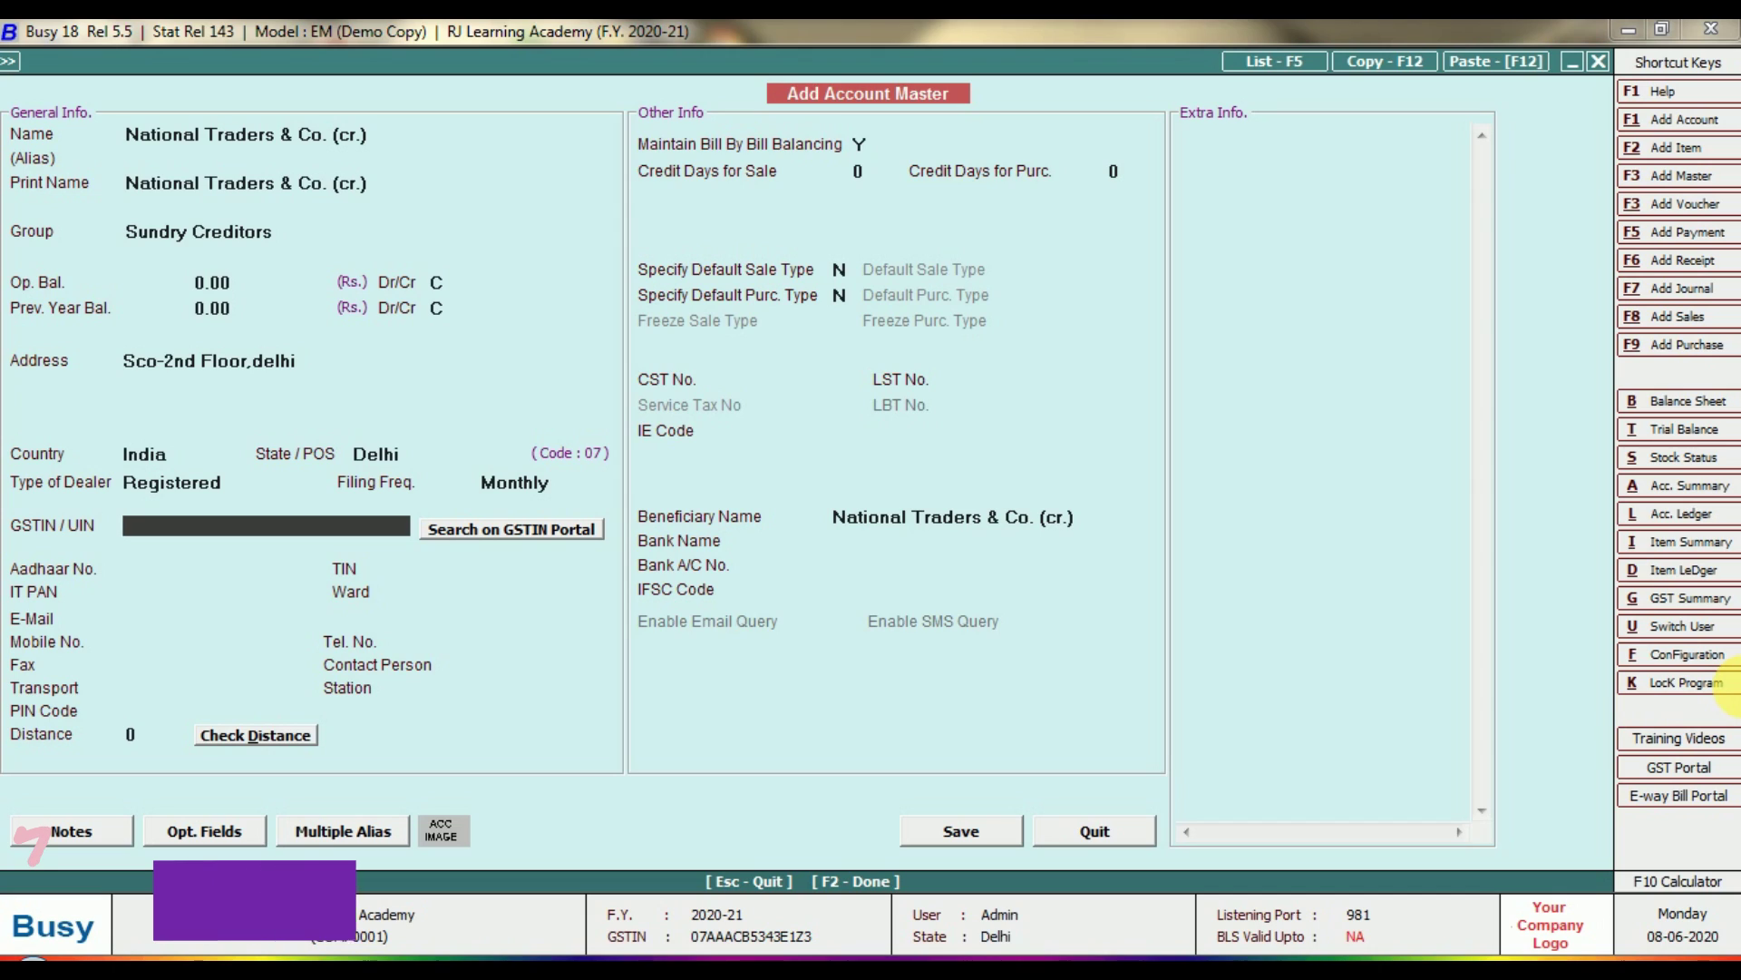
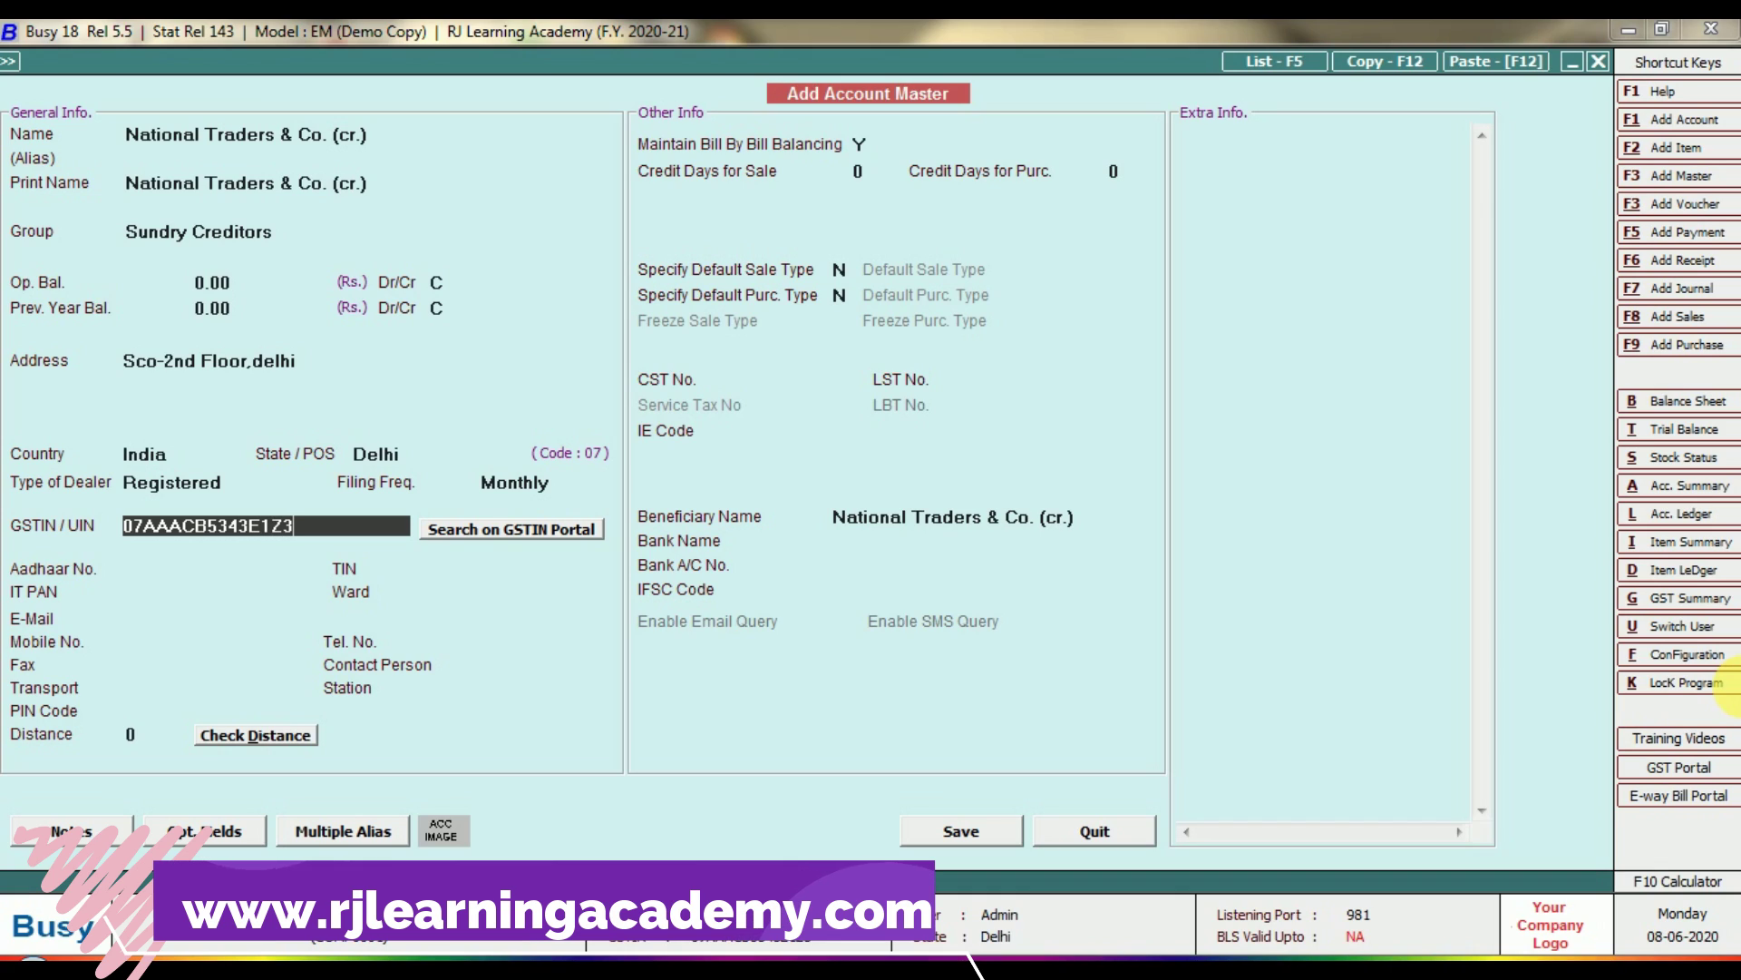
Enter the supplier's GSTIN, reject the same-as-company warning, and start deleting it.
key("Return")
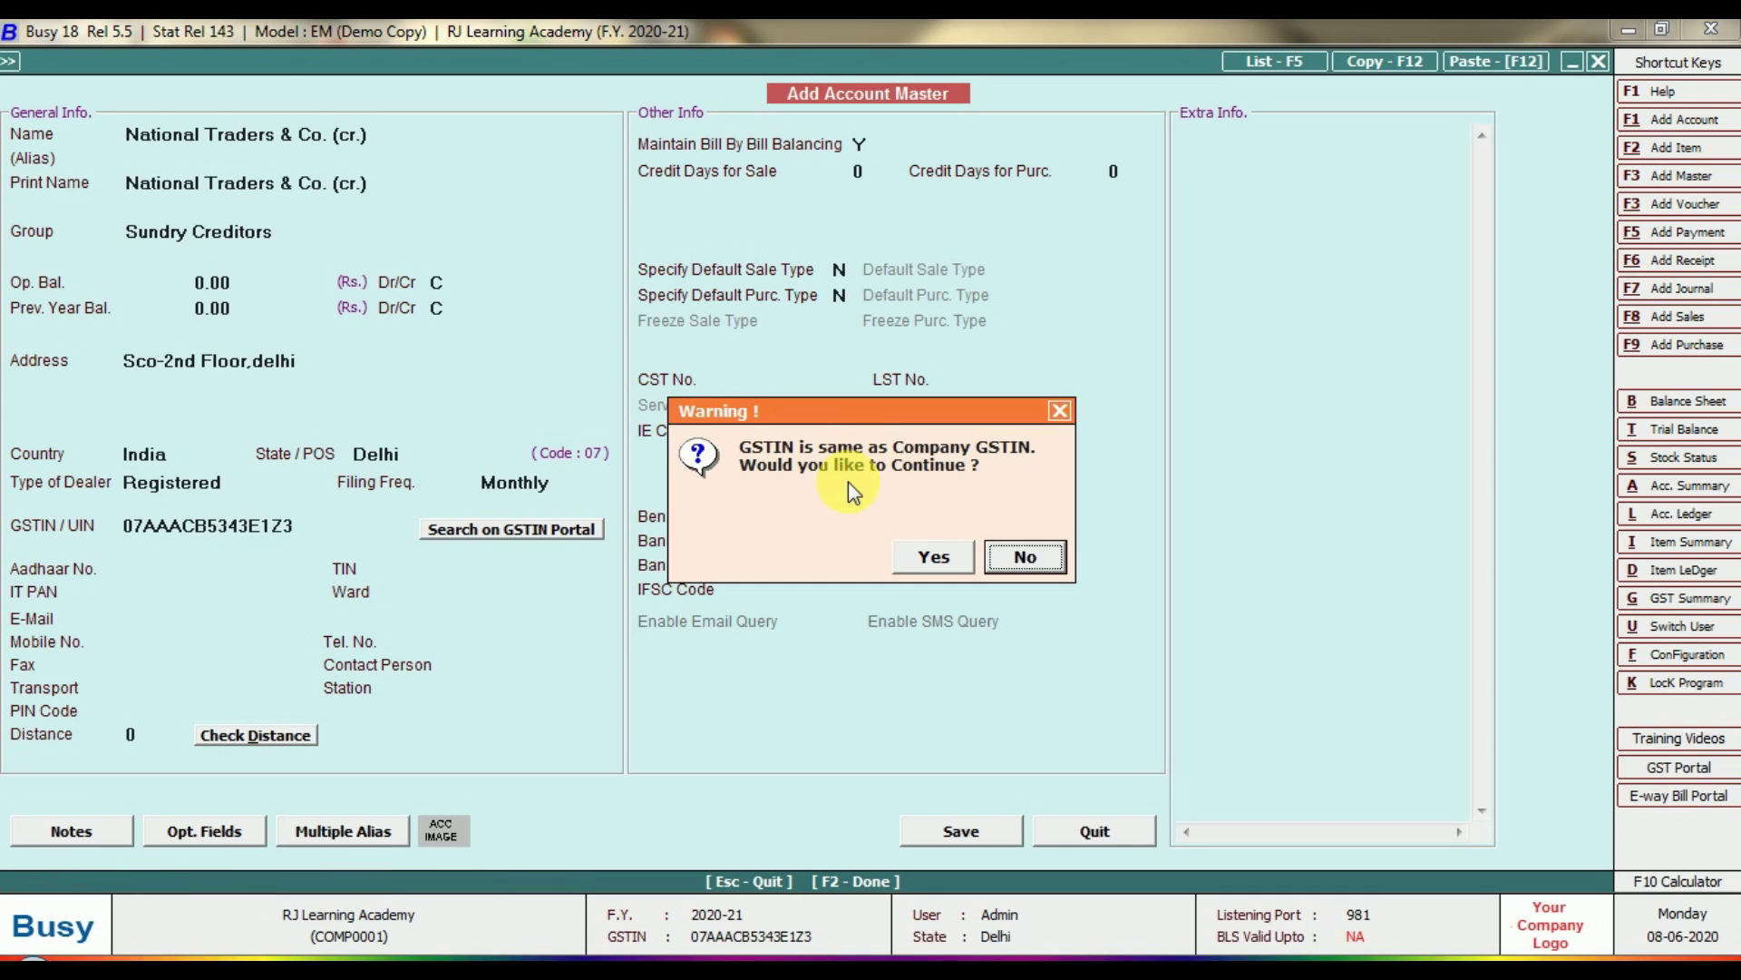
left_click(1025, 556)
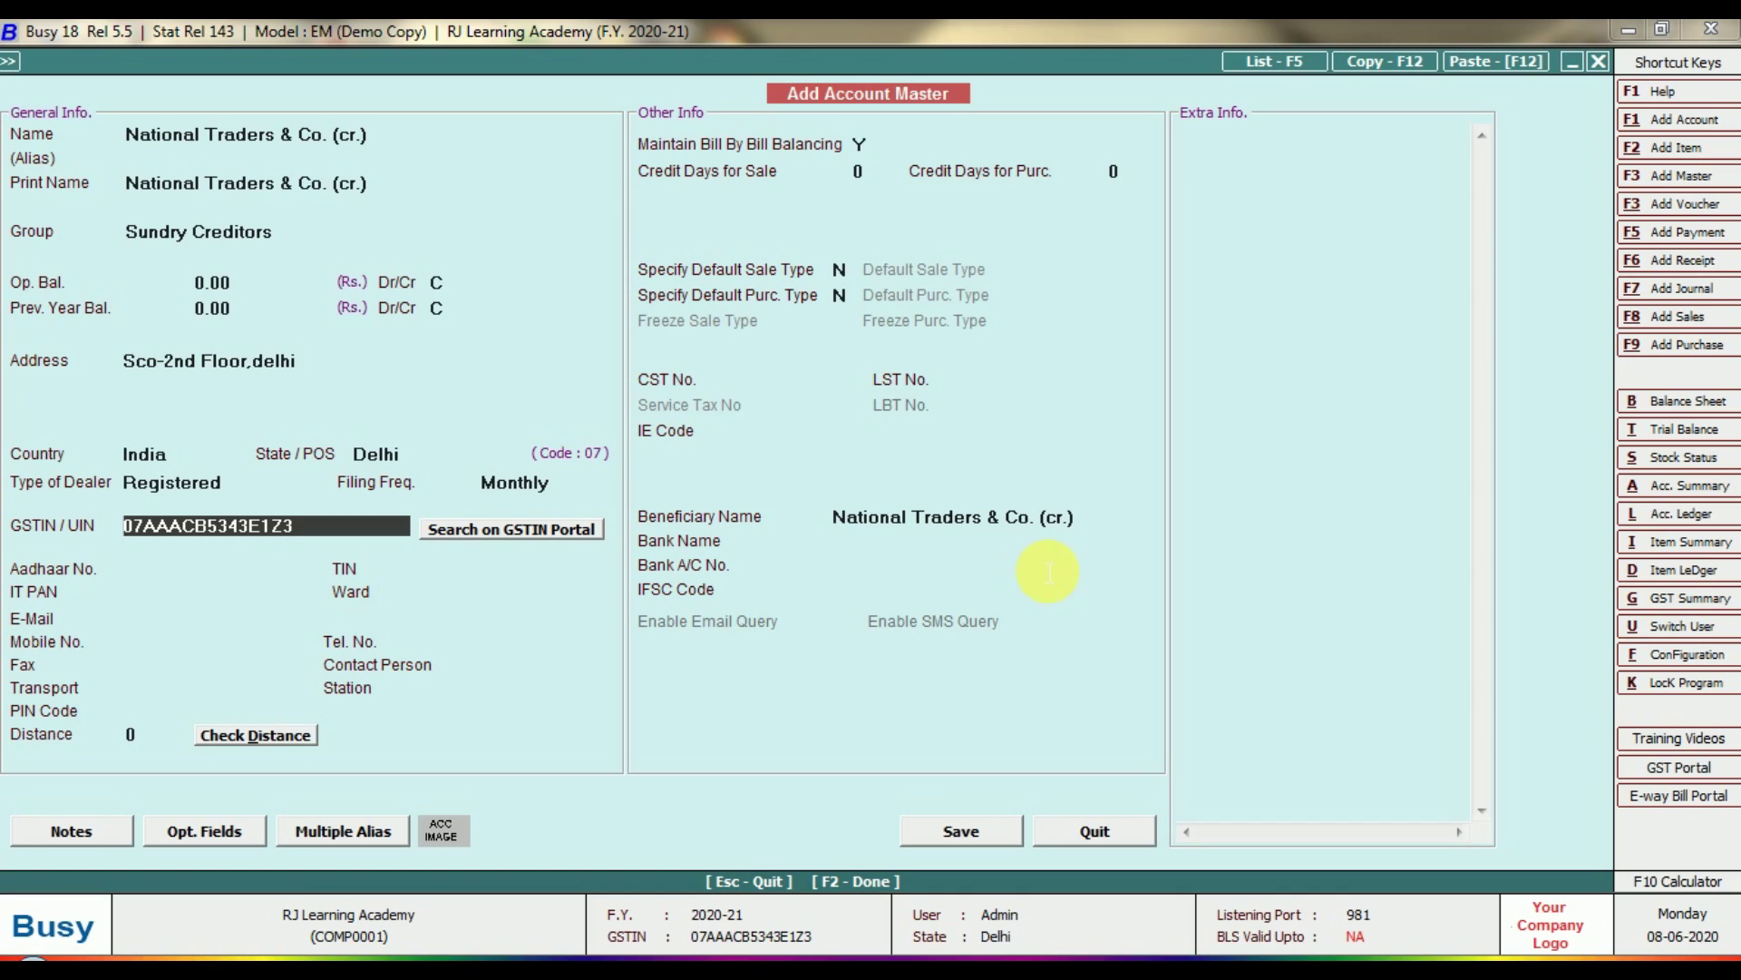
key("Delete")
key("Delete")
key("Delete")
key("Delete")
key("Delete")
key("Delete")
key("Delete")
key("Delete")
key("Delete")
key("Delete")
key("Delete")
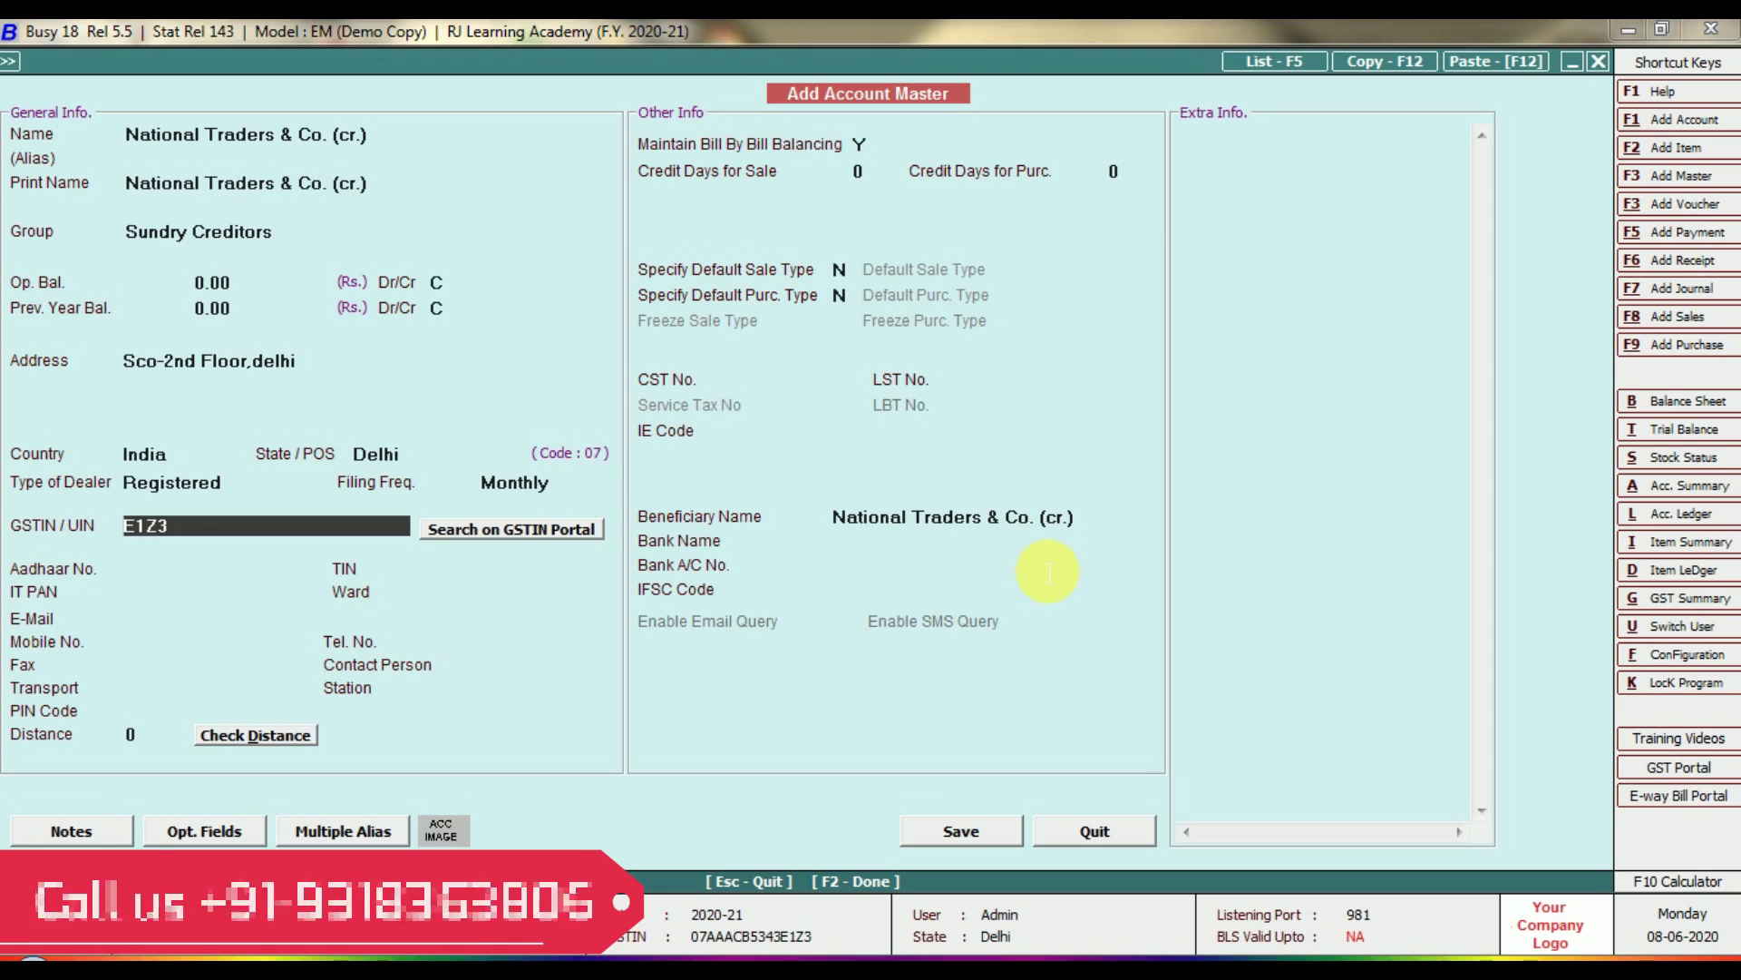
Clear the GSTIN and leave Aadhaar, TIN, contact, station and PIN fields blank.
key("Delete")
key("Delete")
key("Delete")
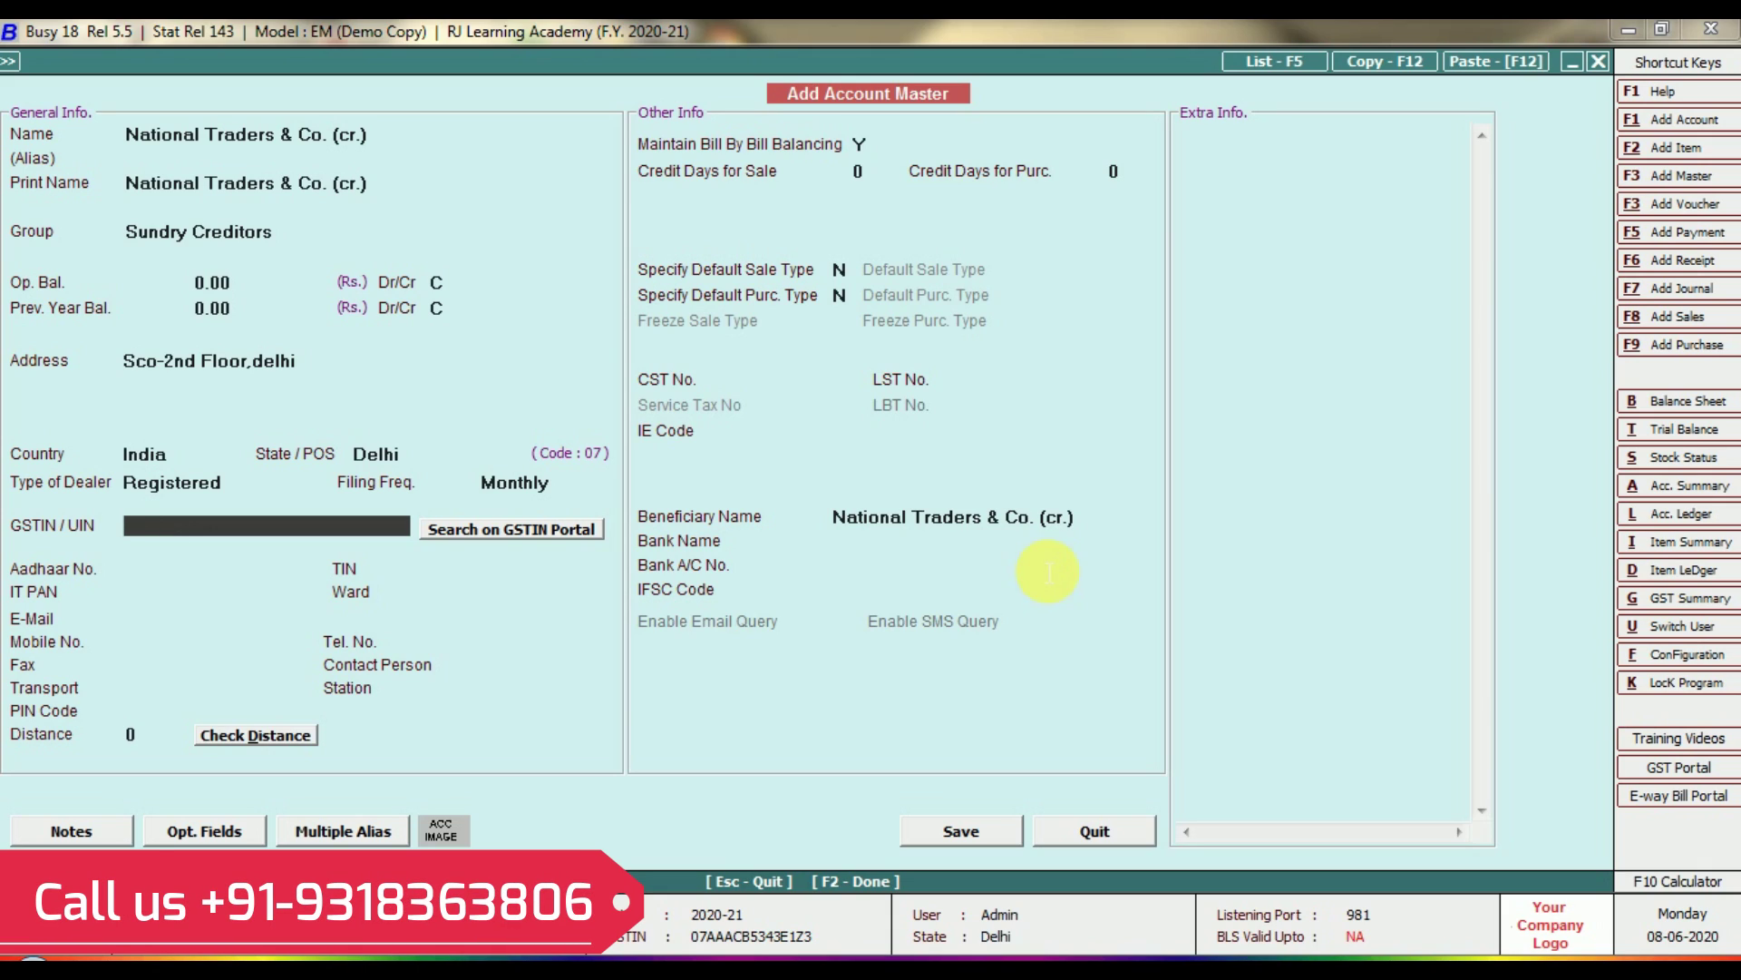
key("Return")
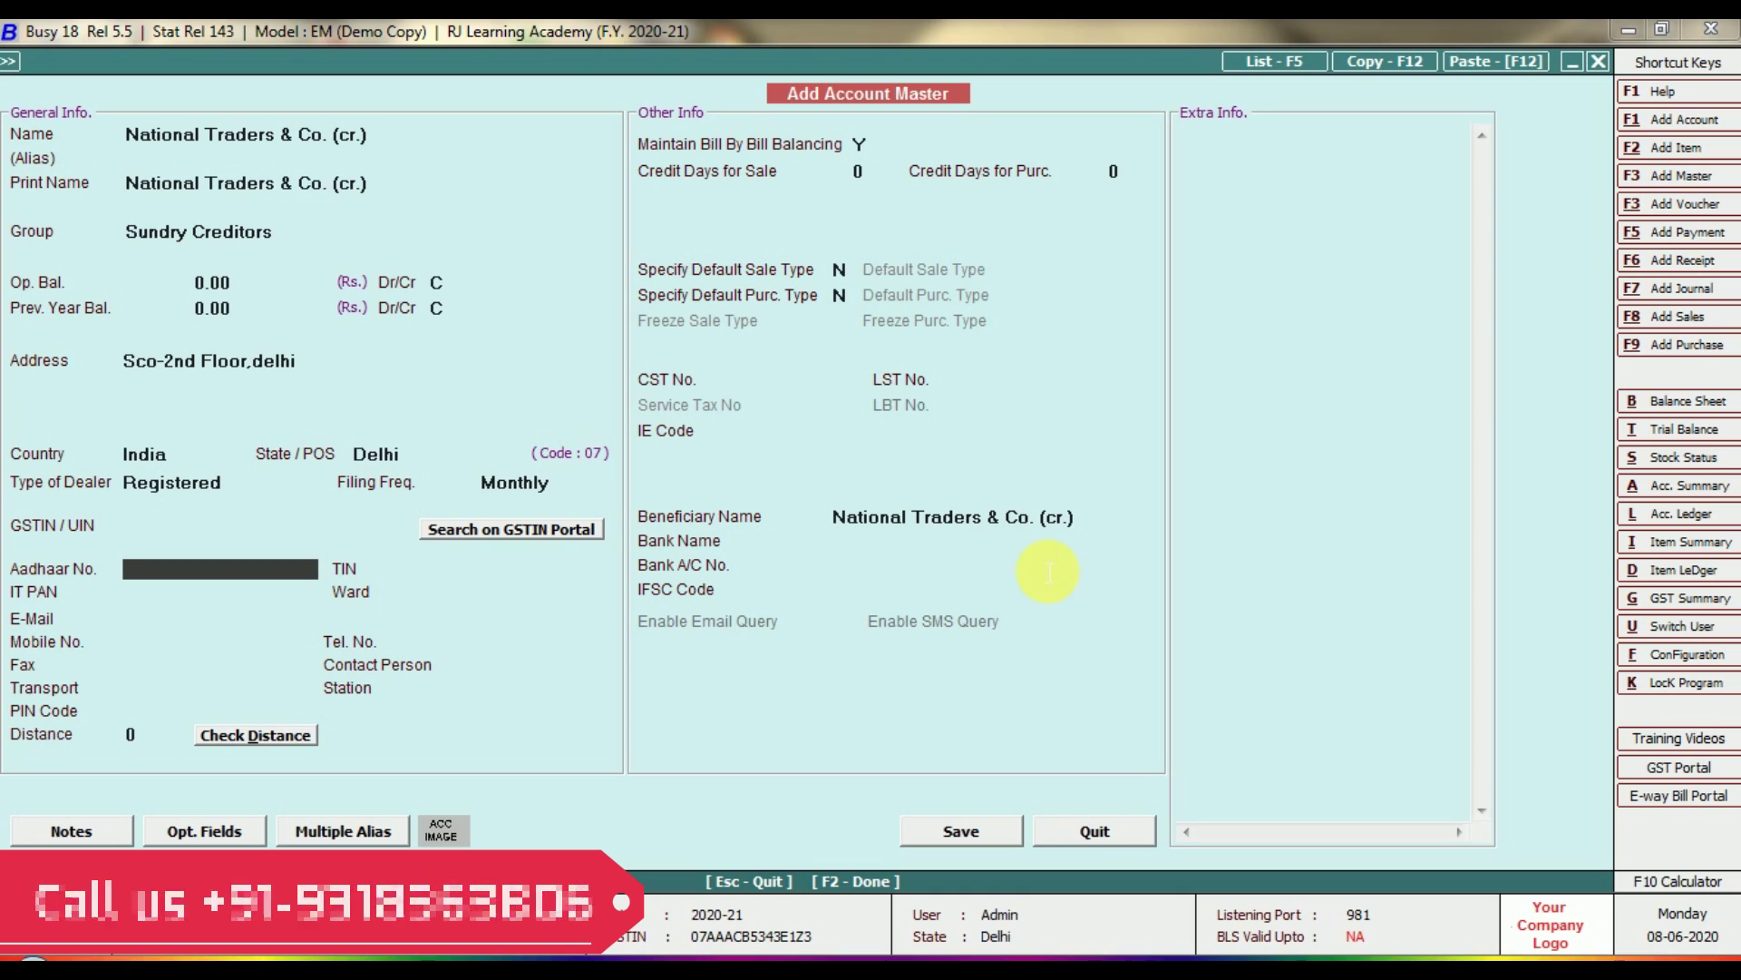
key("Return")
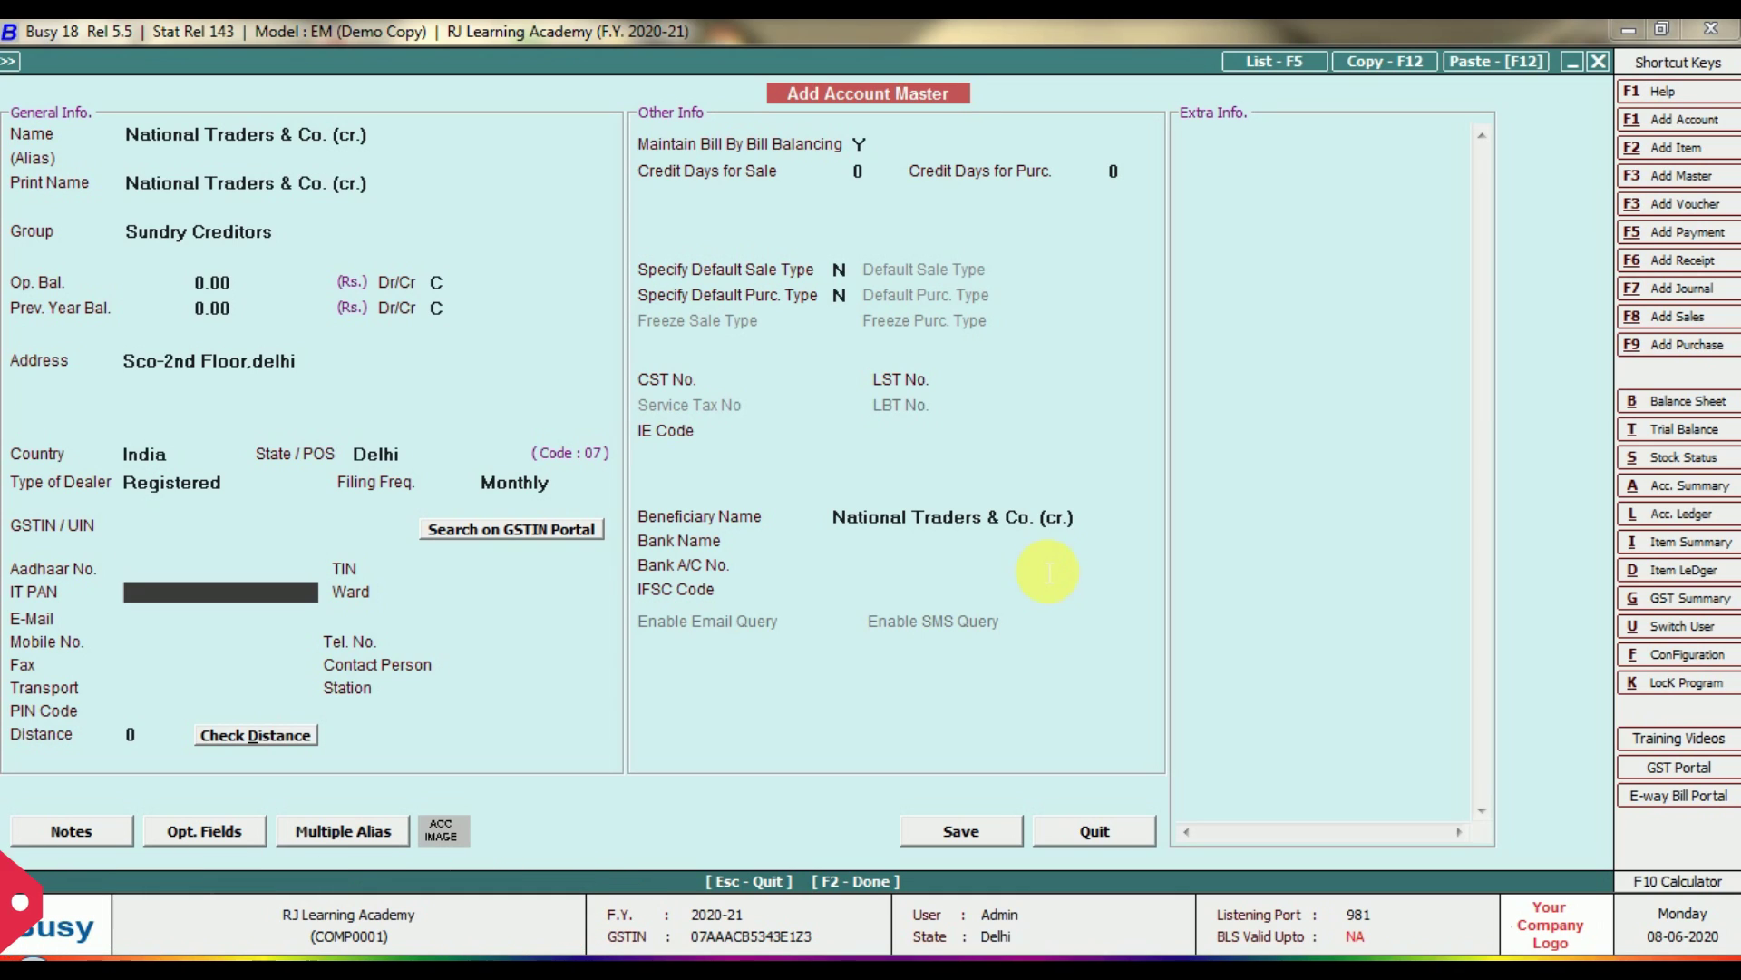
key("Return")
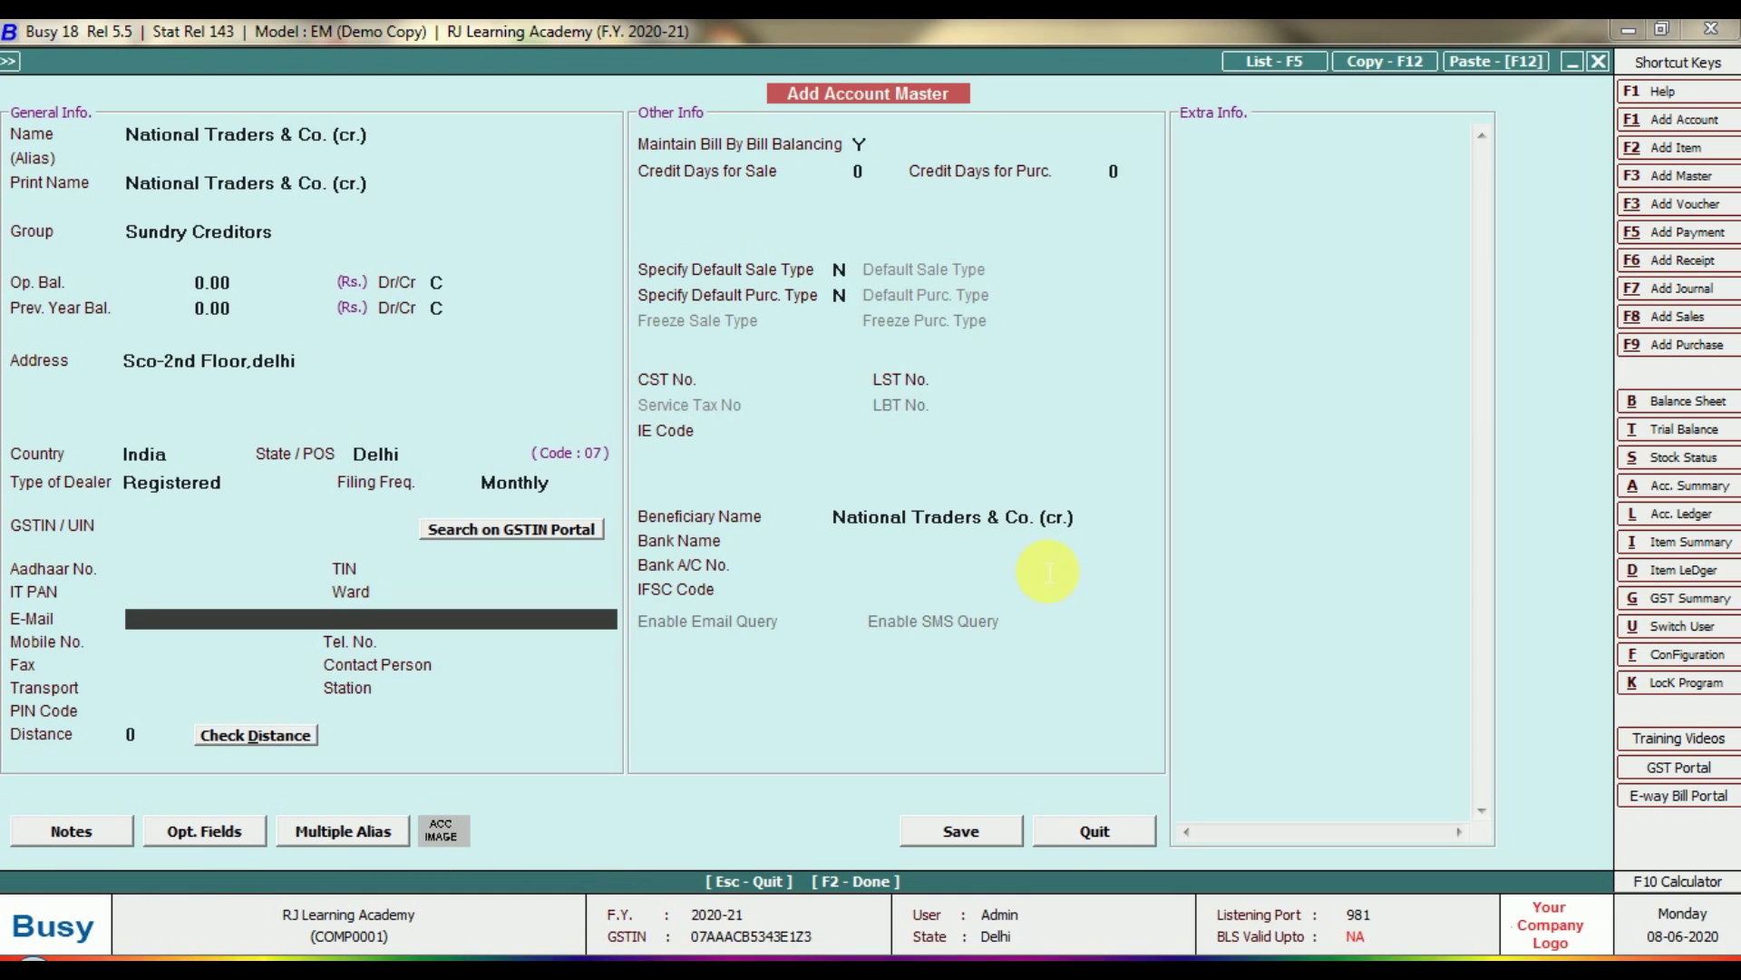
key("Return")
key("Return")
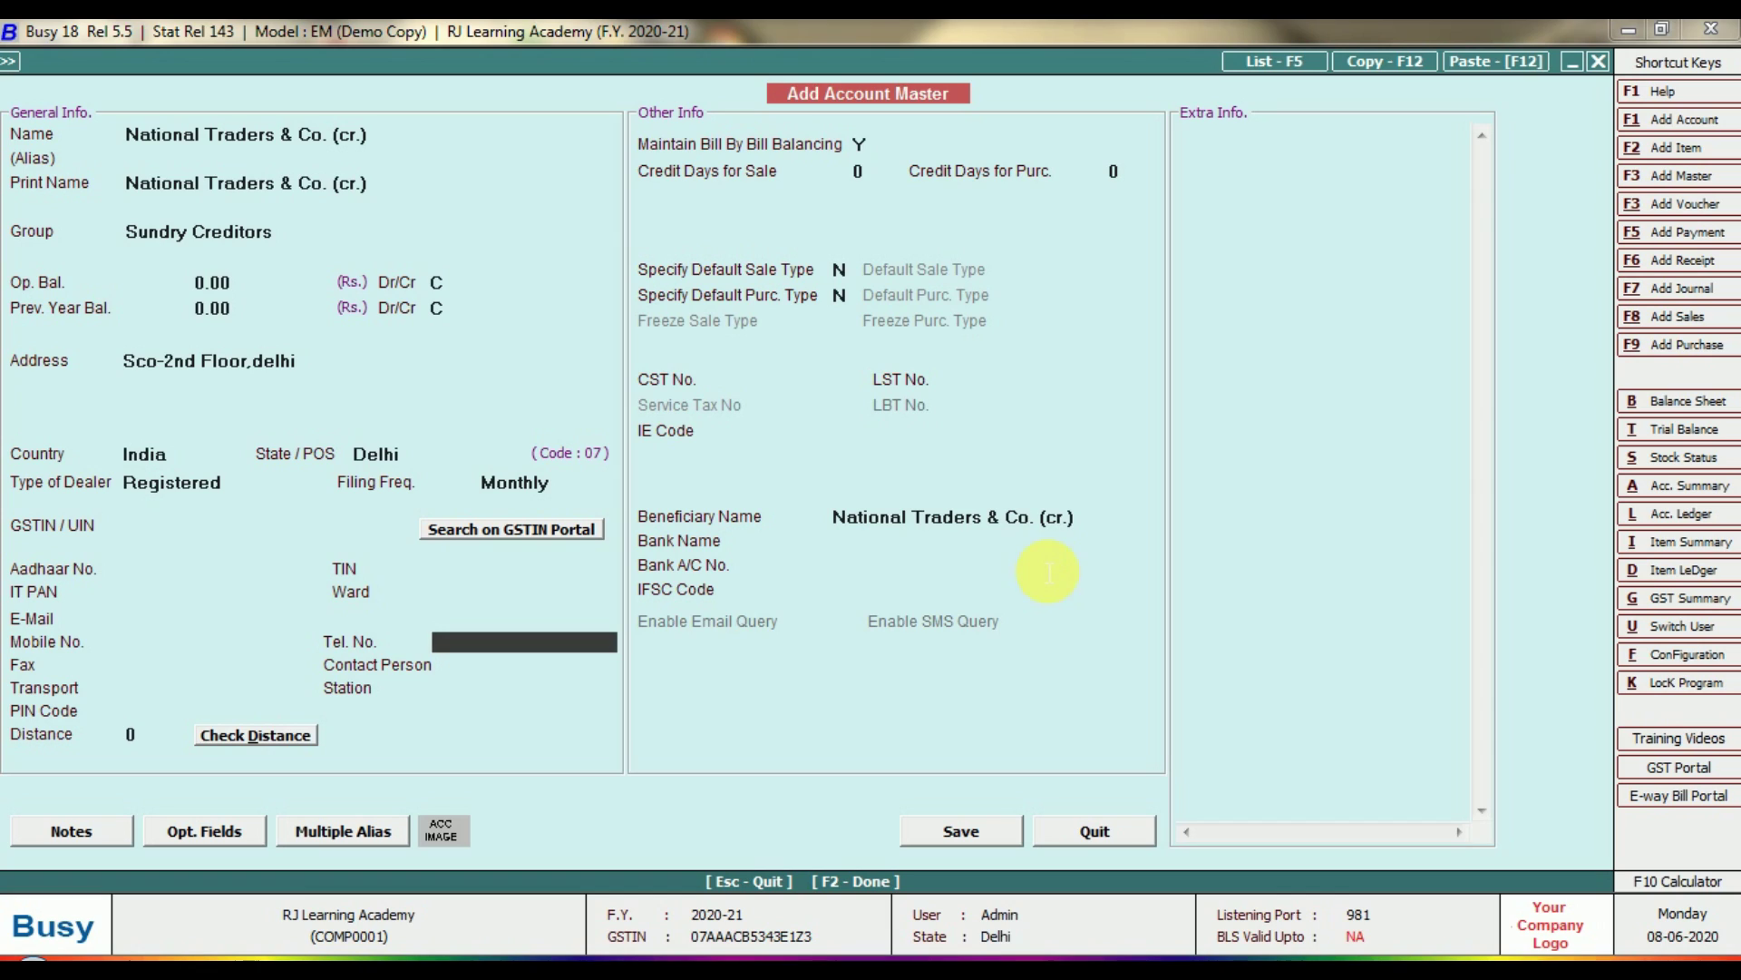
key("Return")
key("Return")
key("Return")
key("Return")
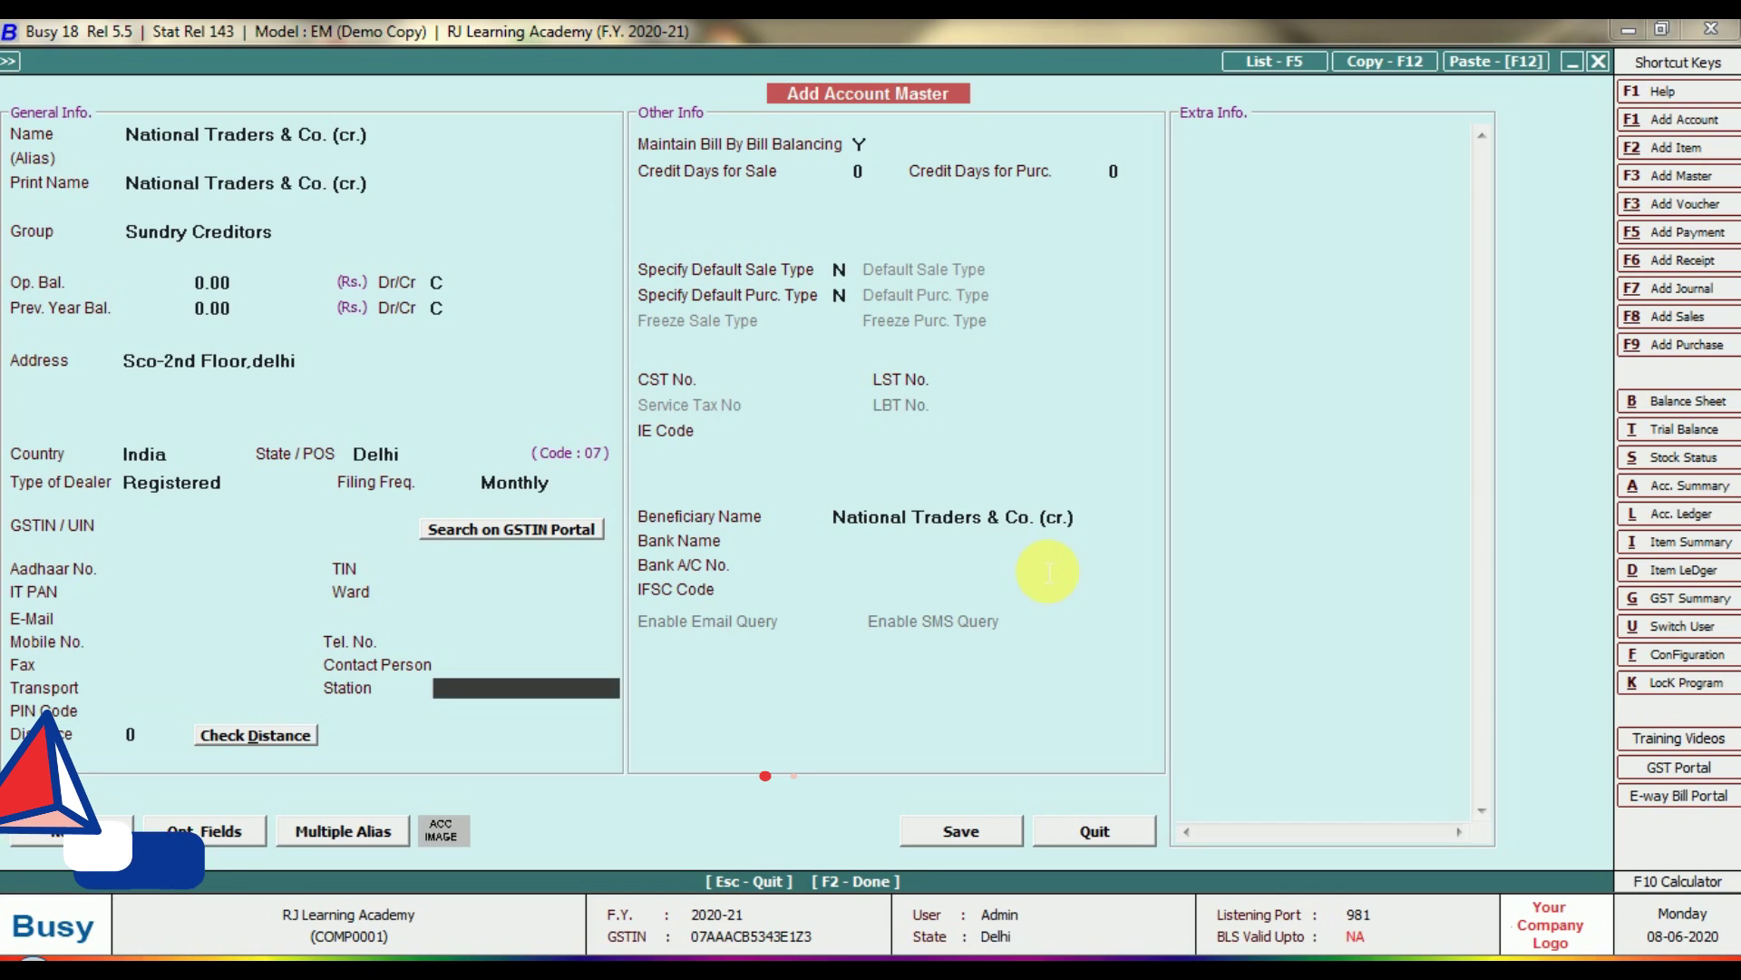
key("Return")
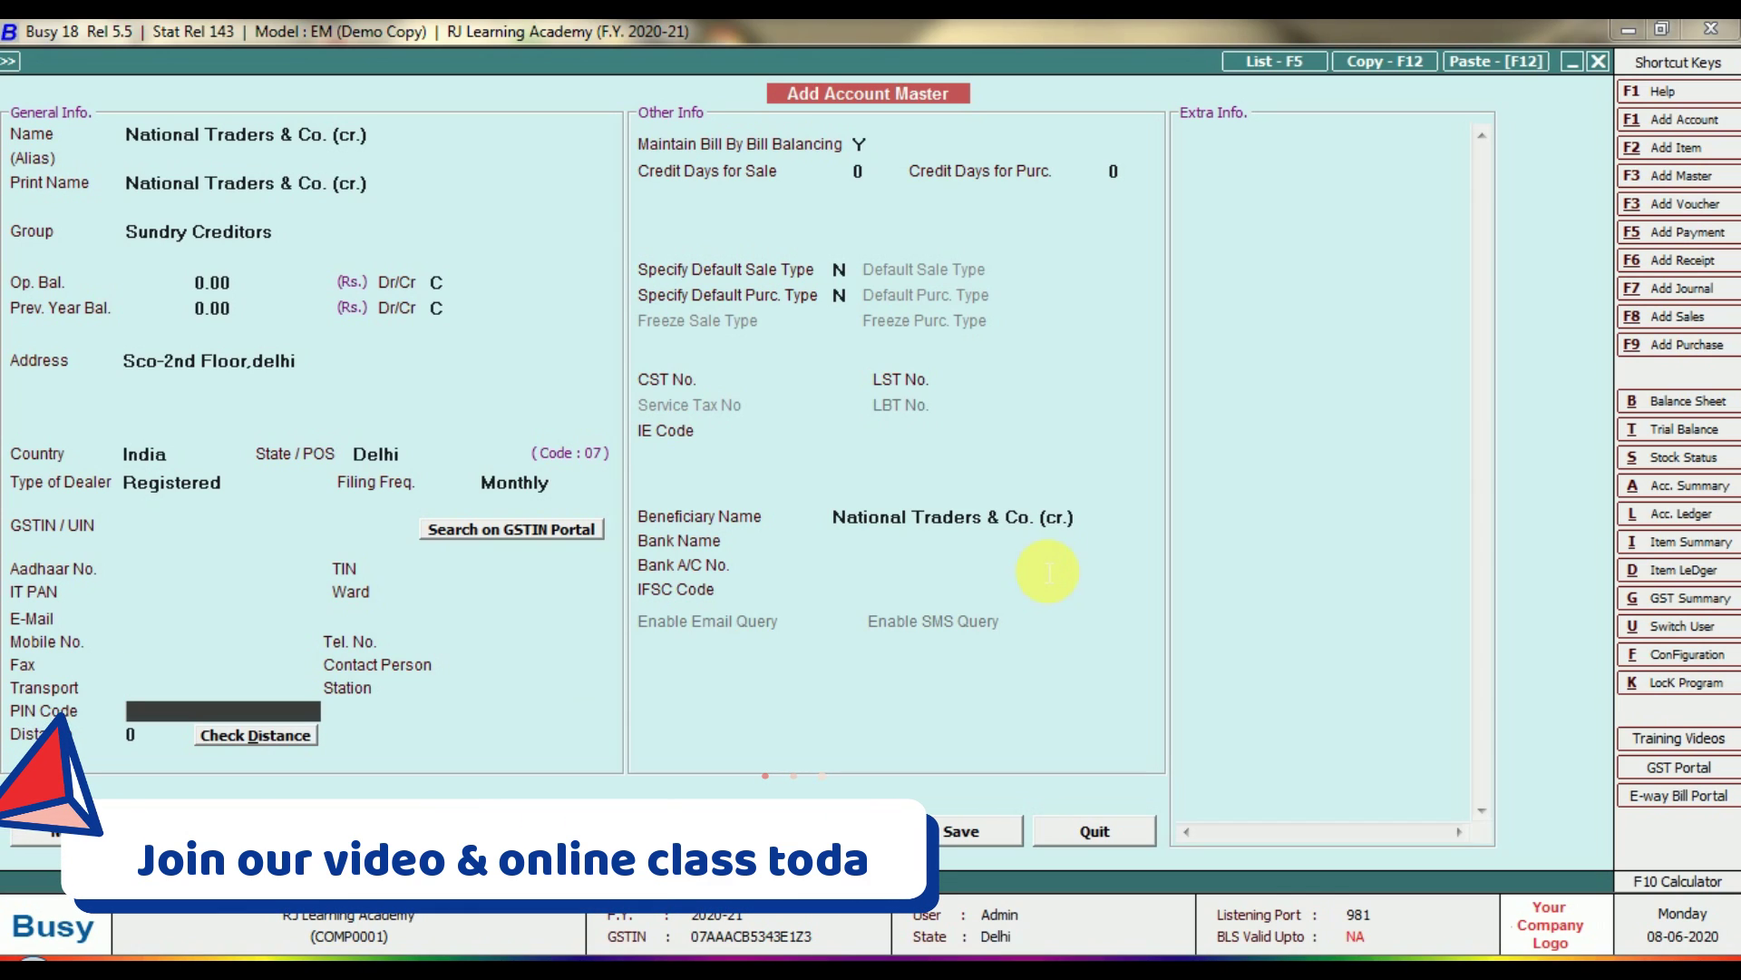
key("Return")
key("Return")
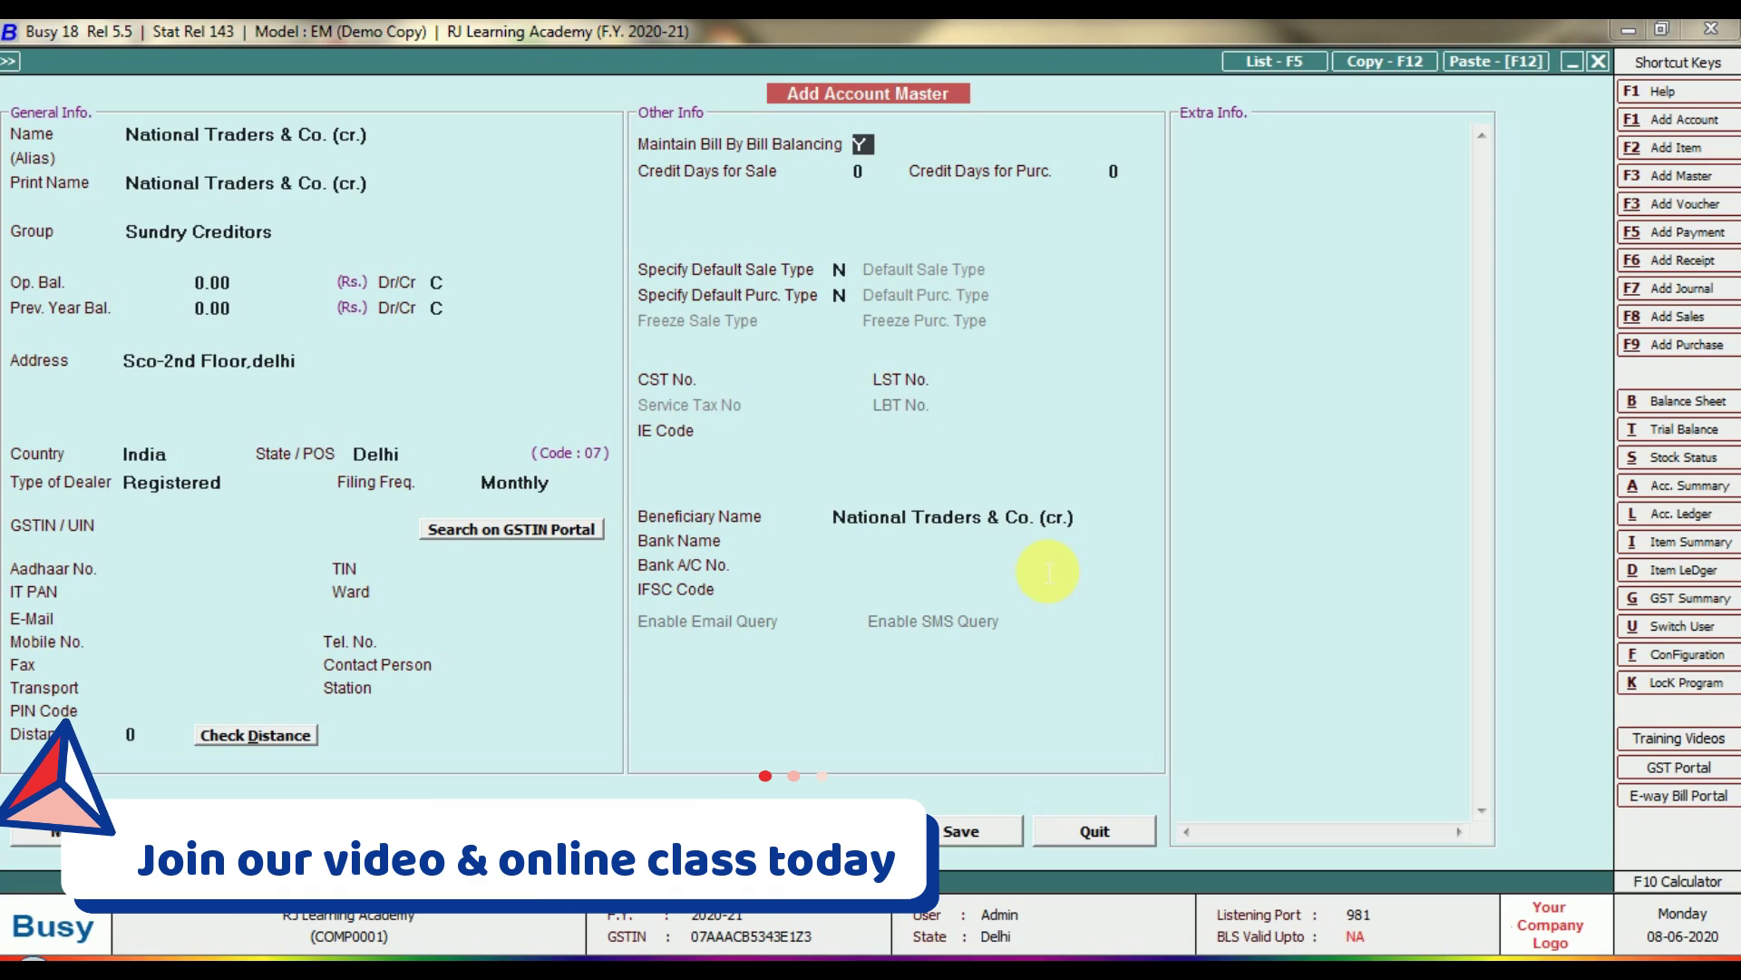
Keep bill-by-bill balancing on and set 30 credit days for sale and purchase.
key("Return")
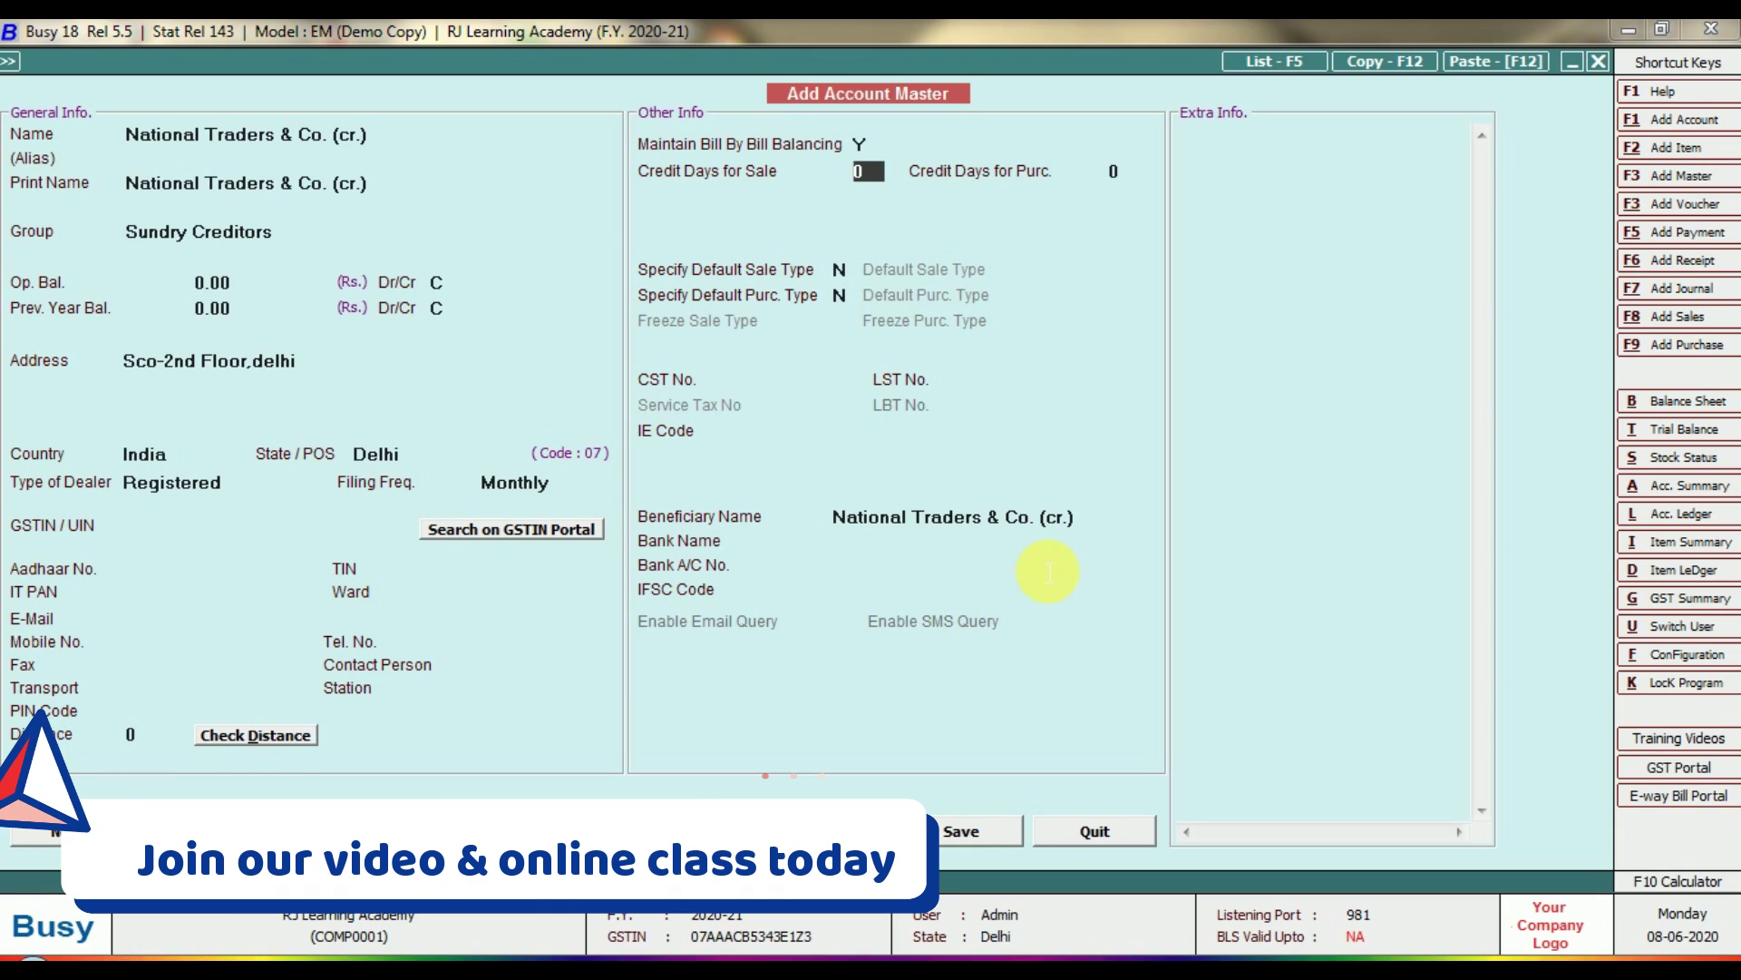
key("Up")
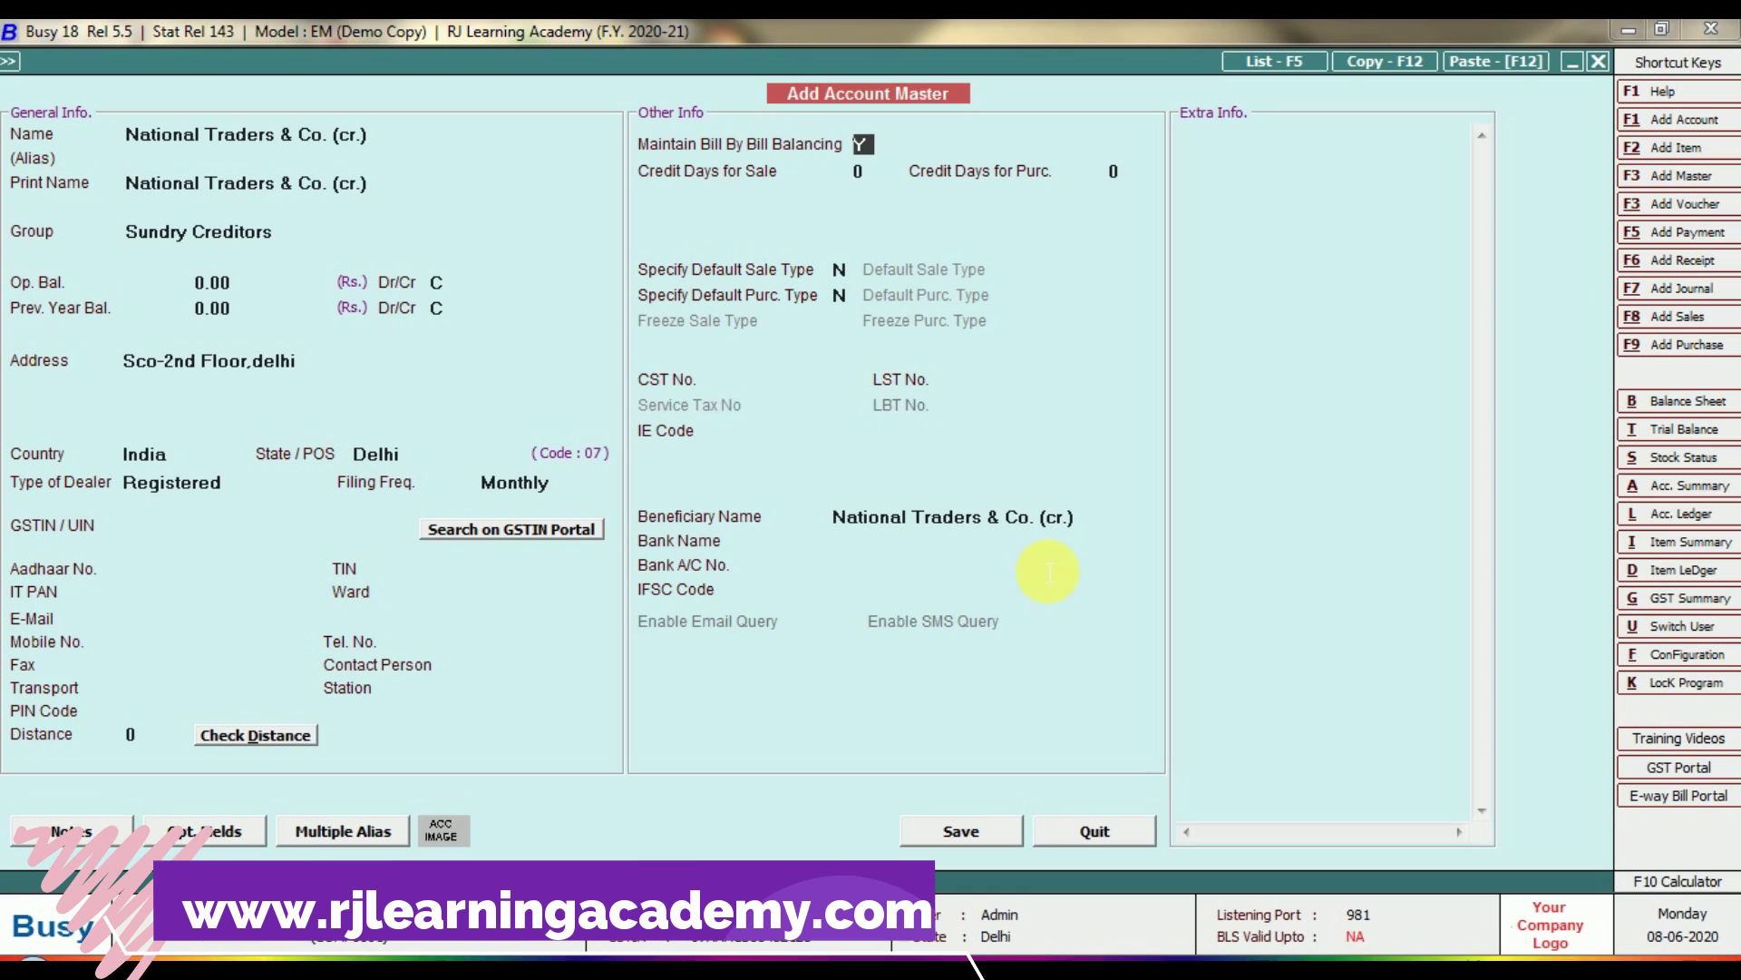
key("Return")
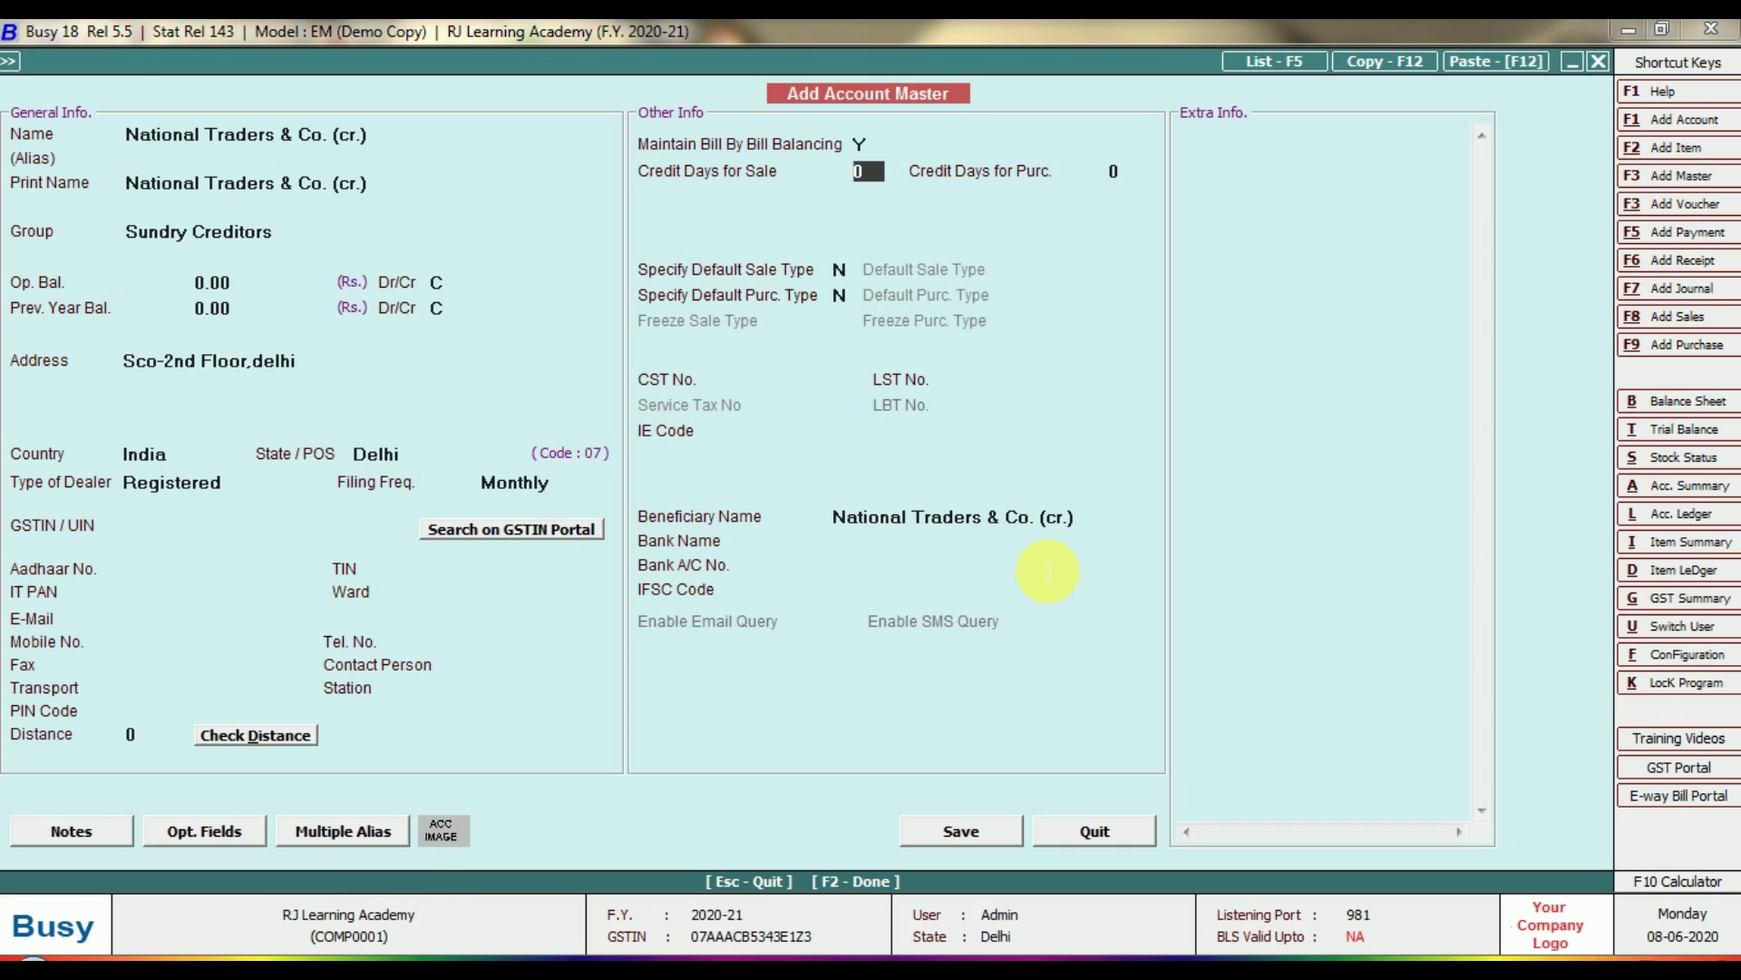
key("Return")
key("Return")
key("Return")
key("Return")
key("Return")
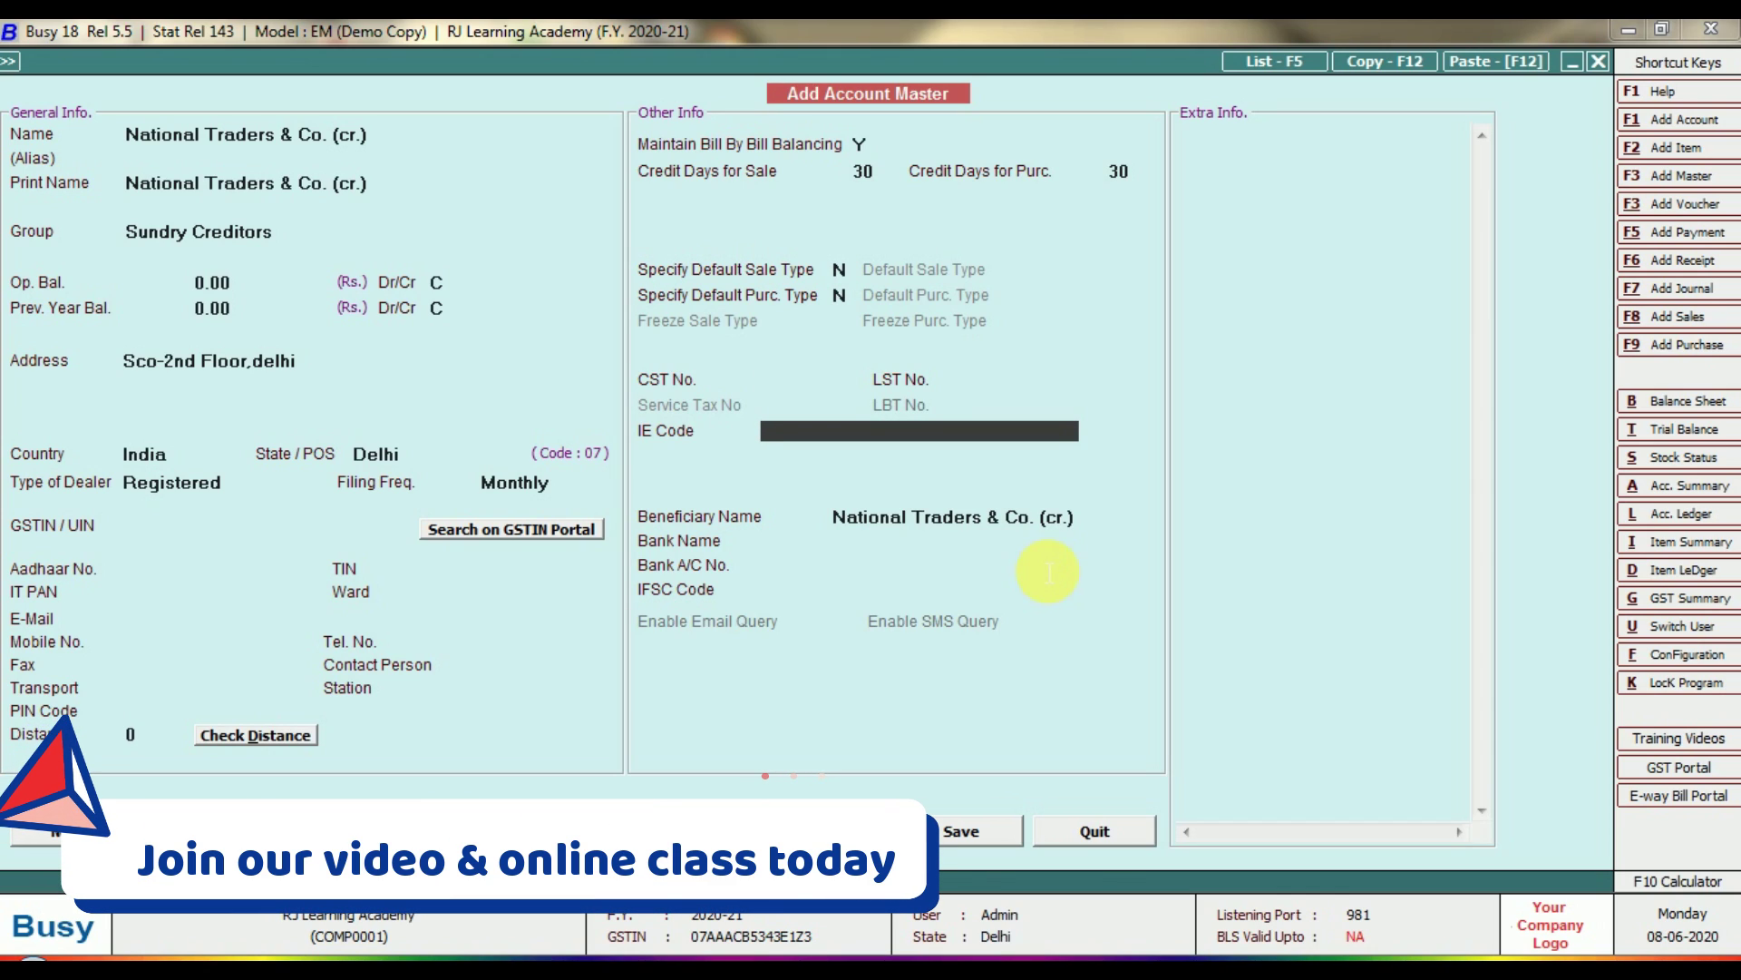
Skip the IE code and bank details, keeping the name as beneficiary, and save the account.
key("Return")
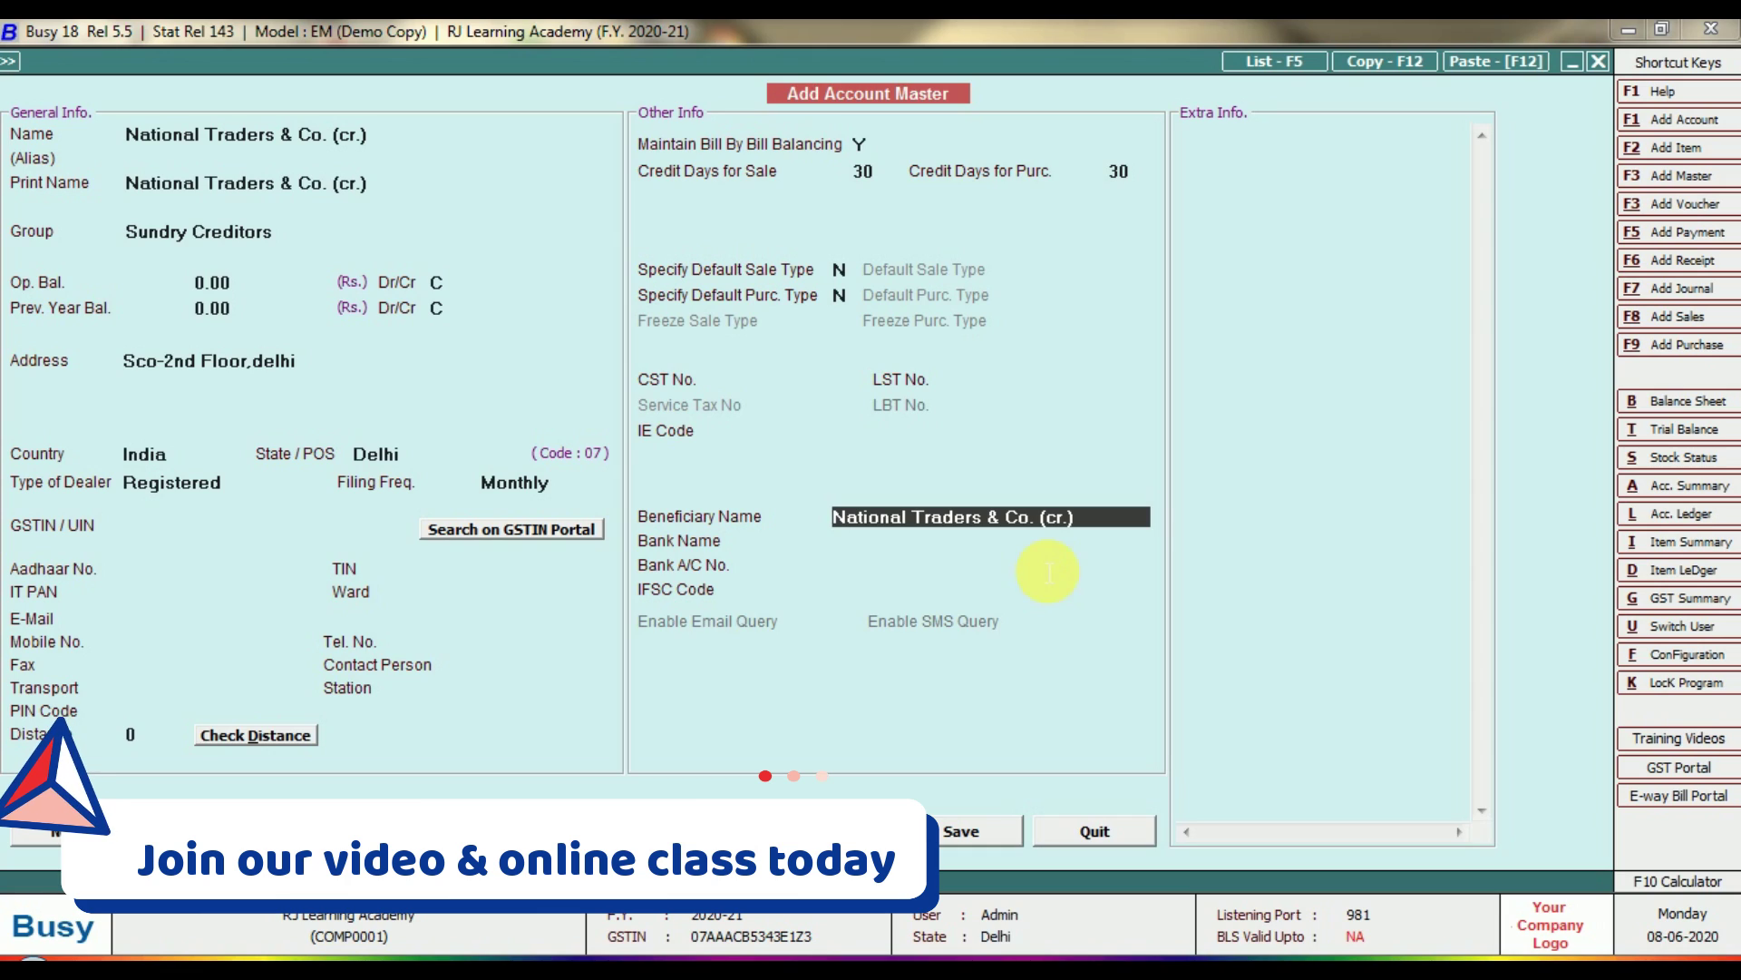
key("Return")
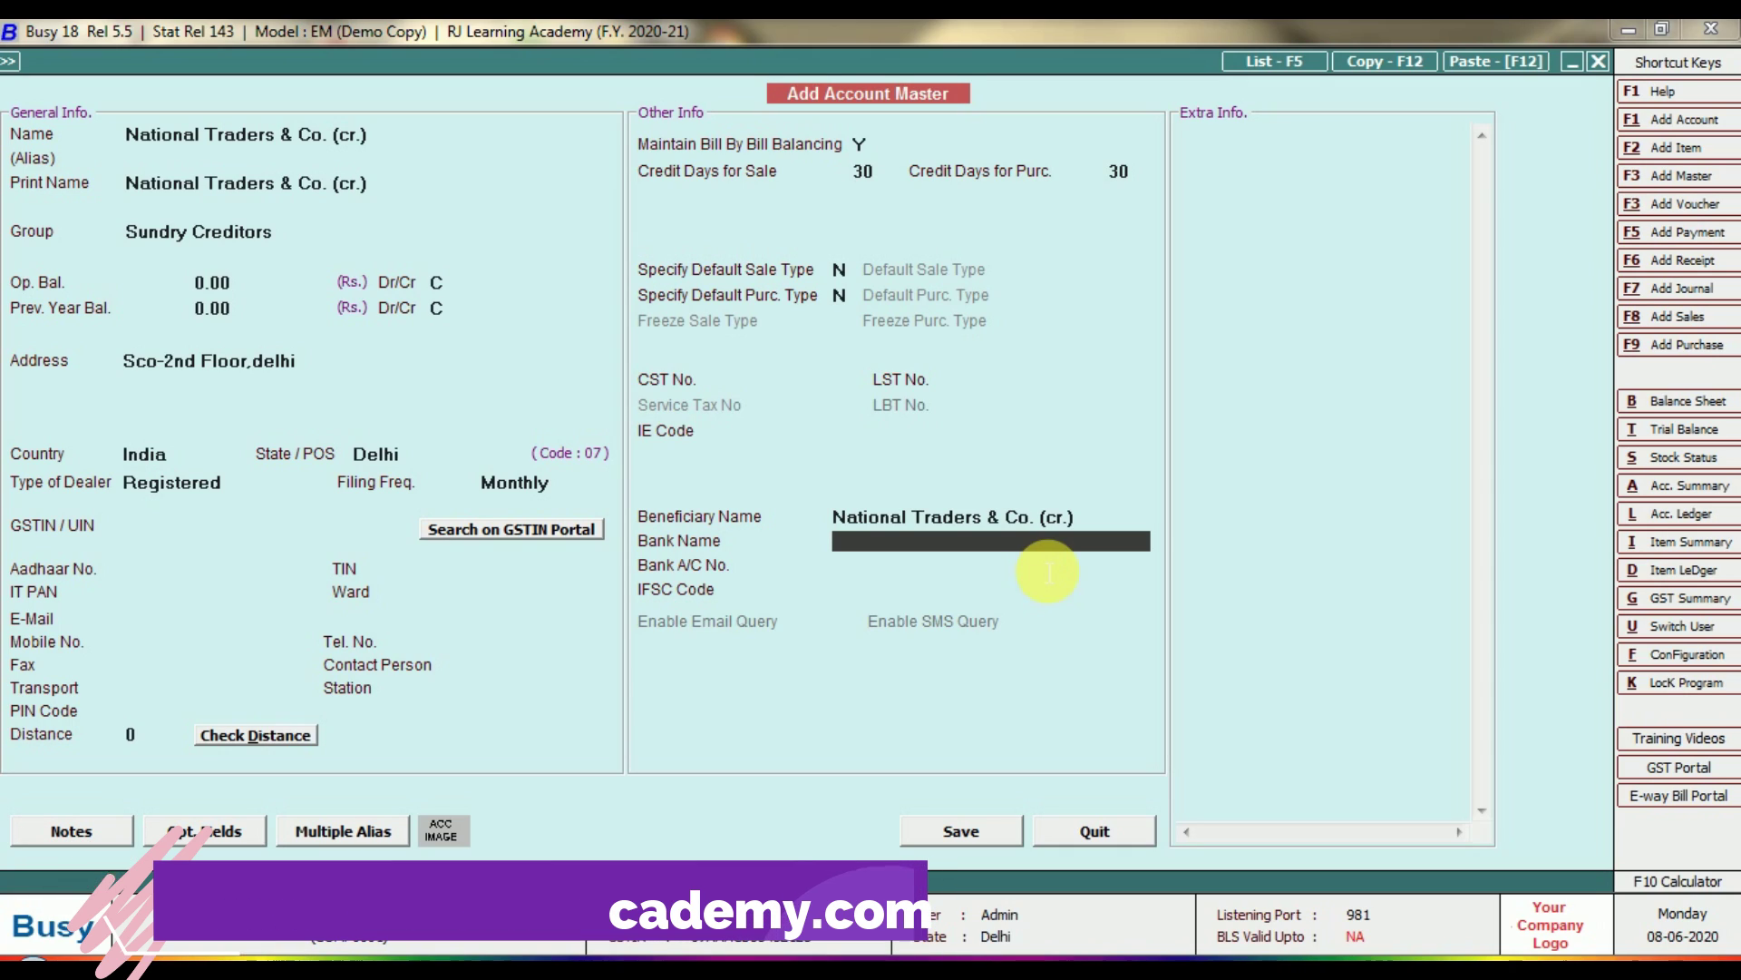
key("Return")
key("Return")
key("Return")
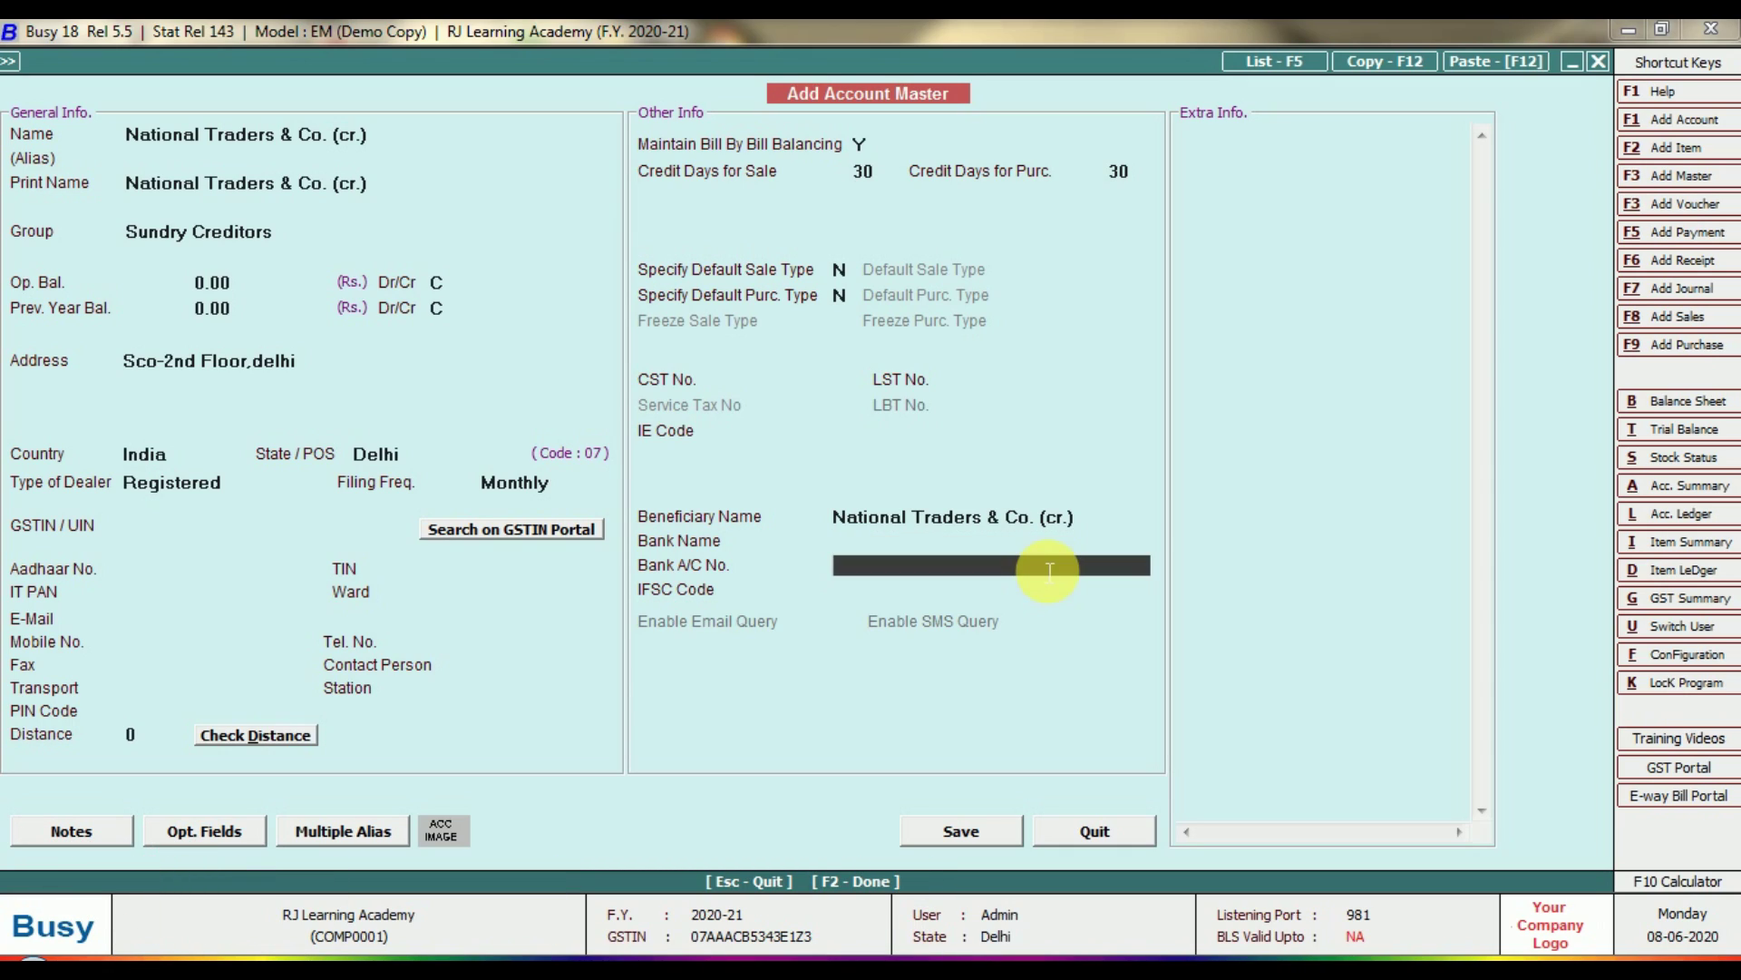
key("Return")
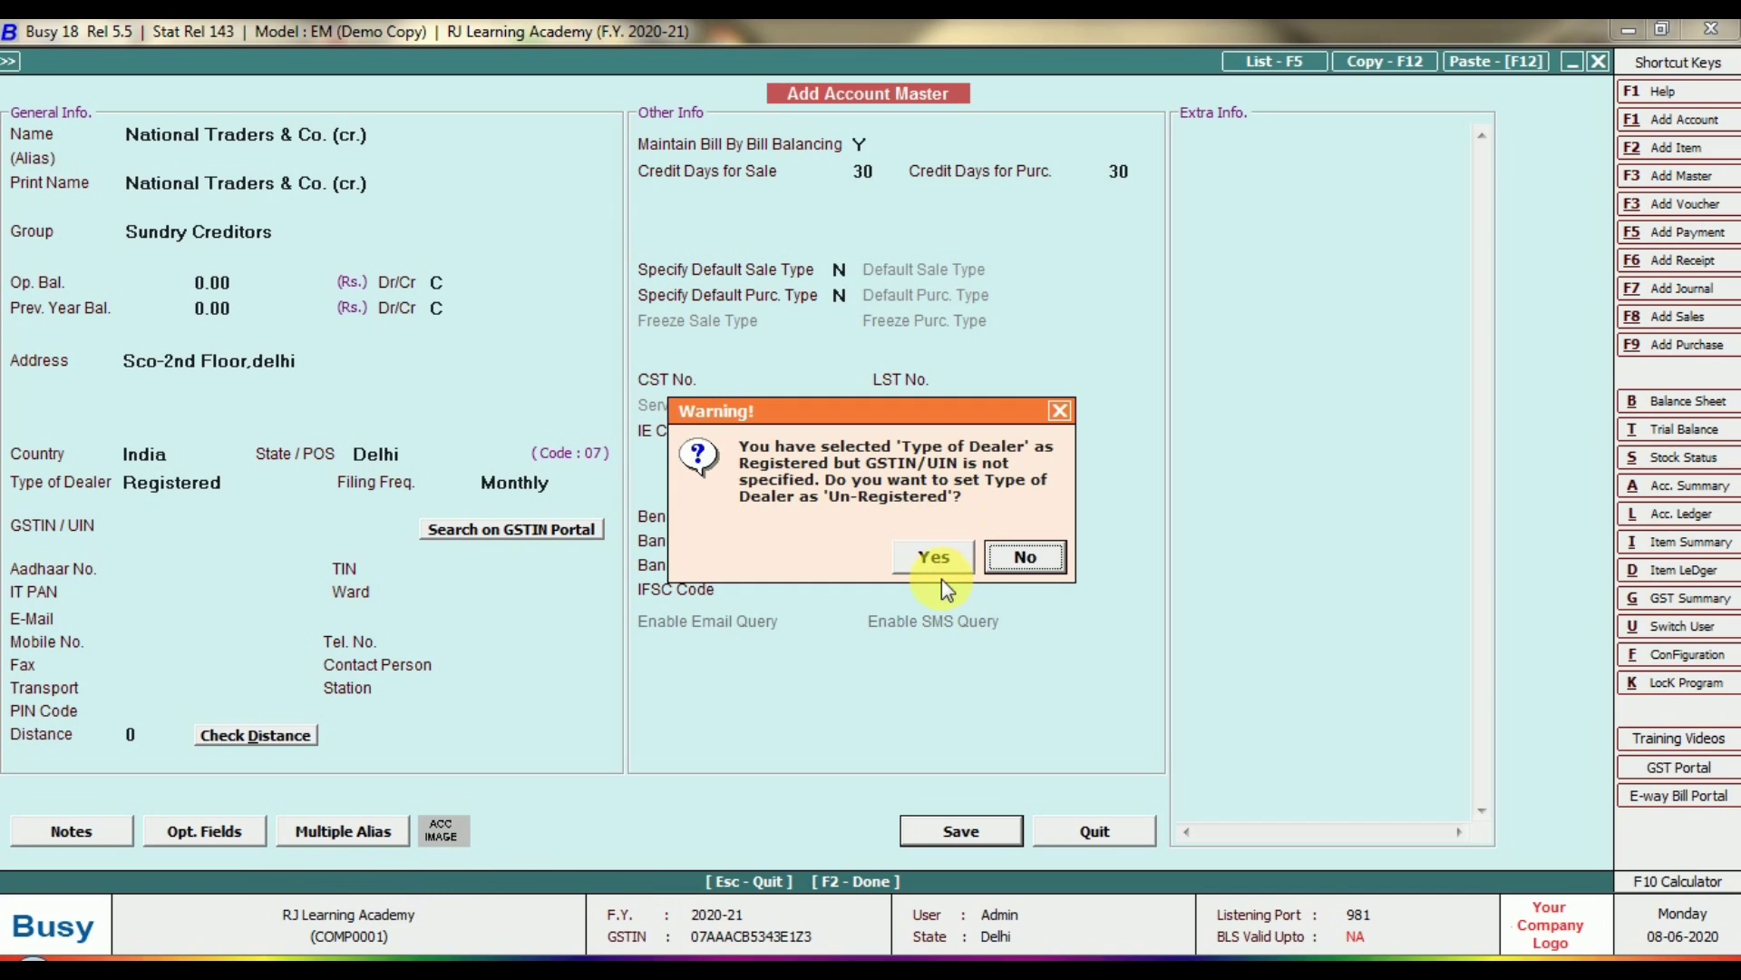
Refuse the Un-Registered switch twice, retrying Save in between, so the dealer stays Registered.
left_click(1025, 558)
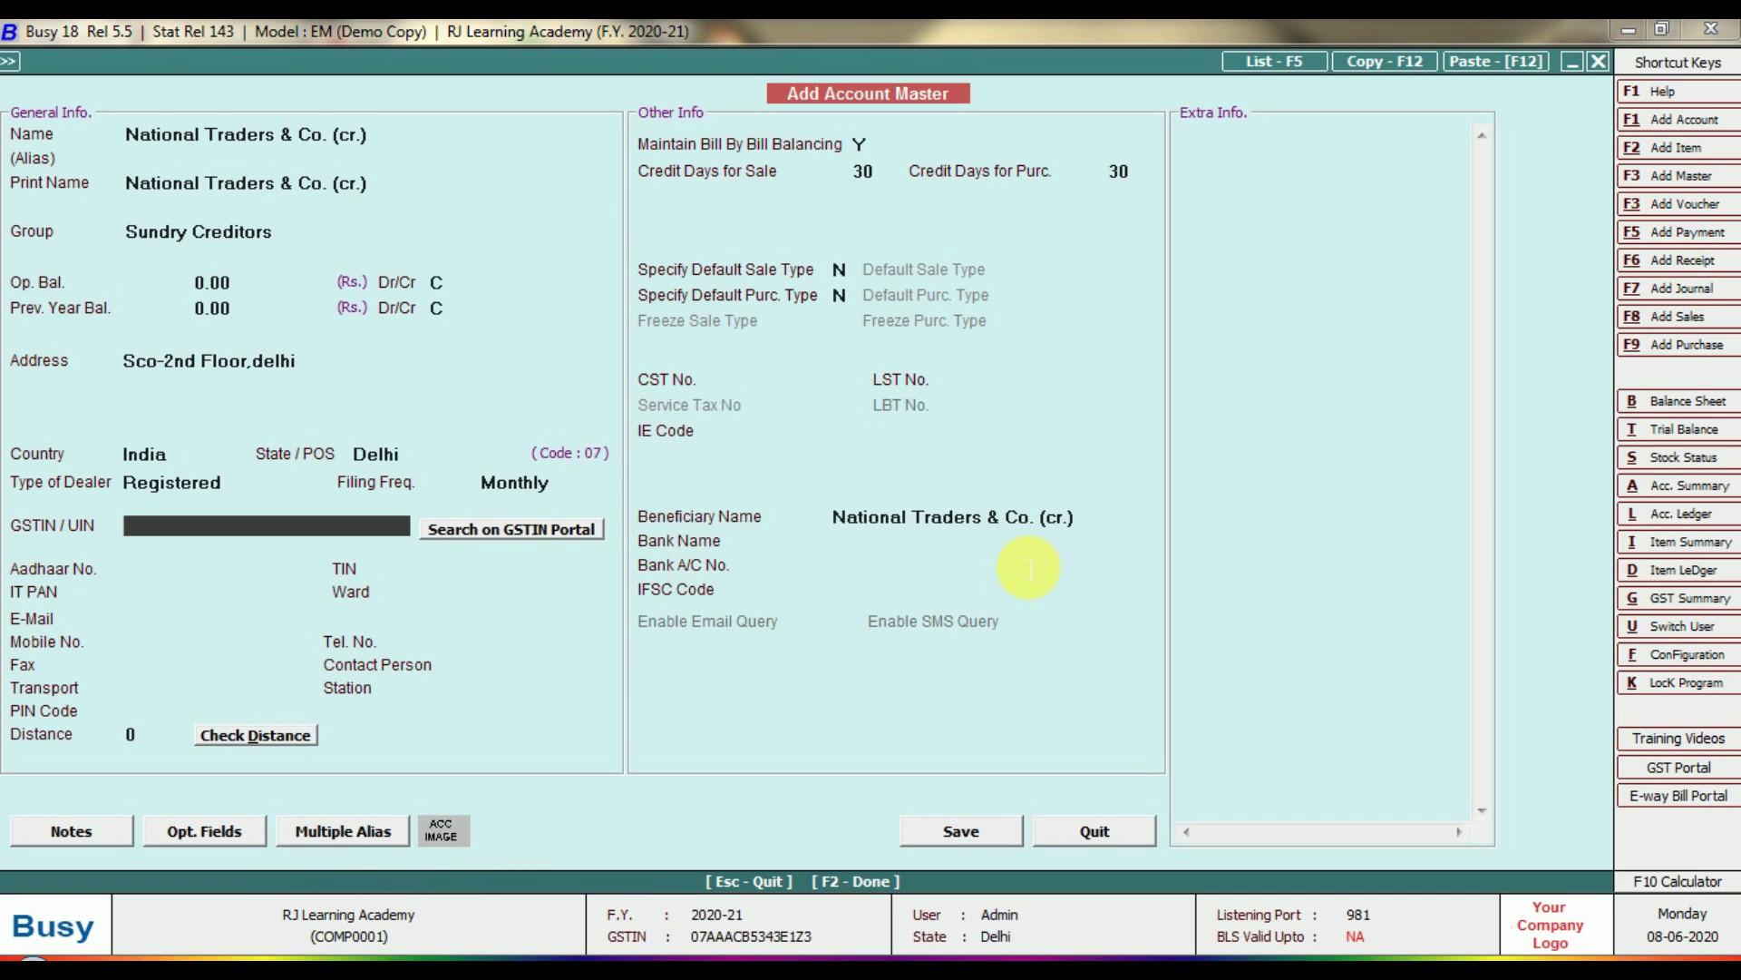
left_click(967, 830)
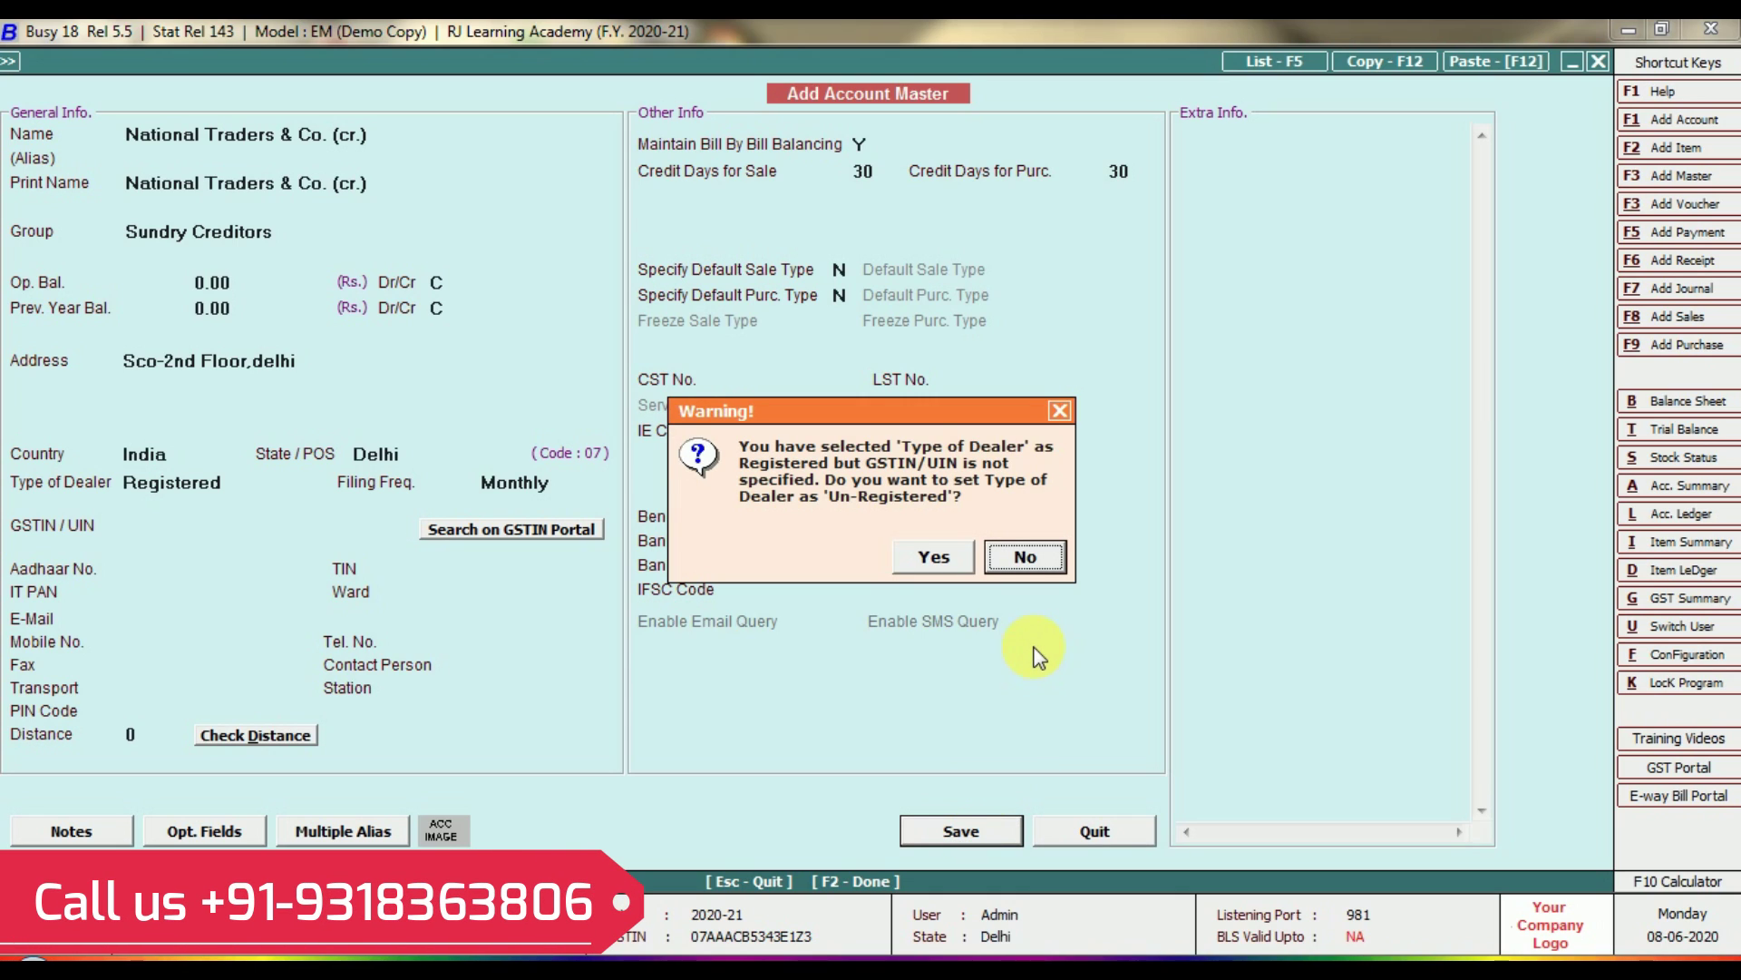
left_click(1027, 558)
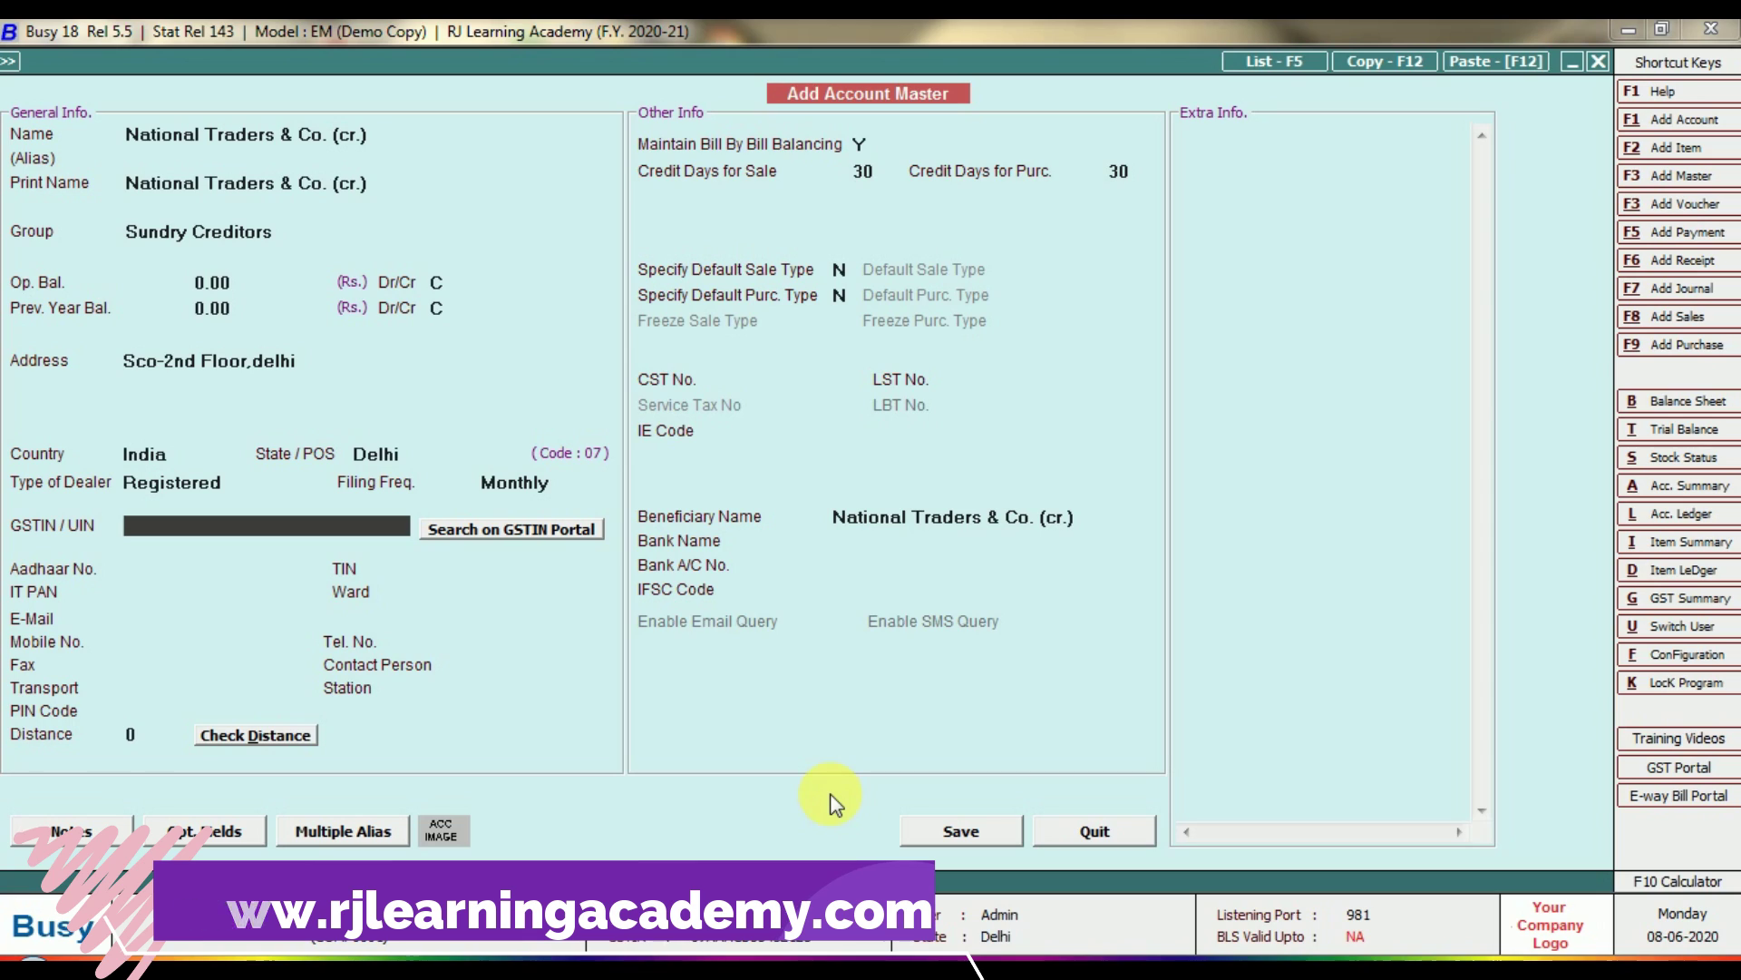
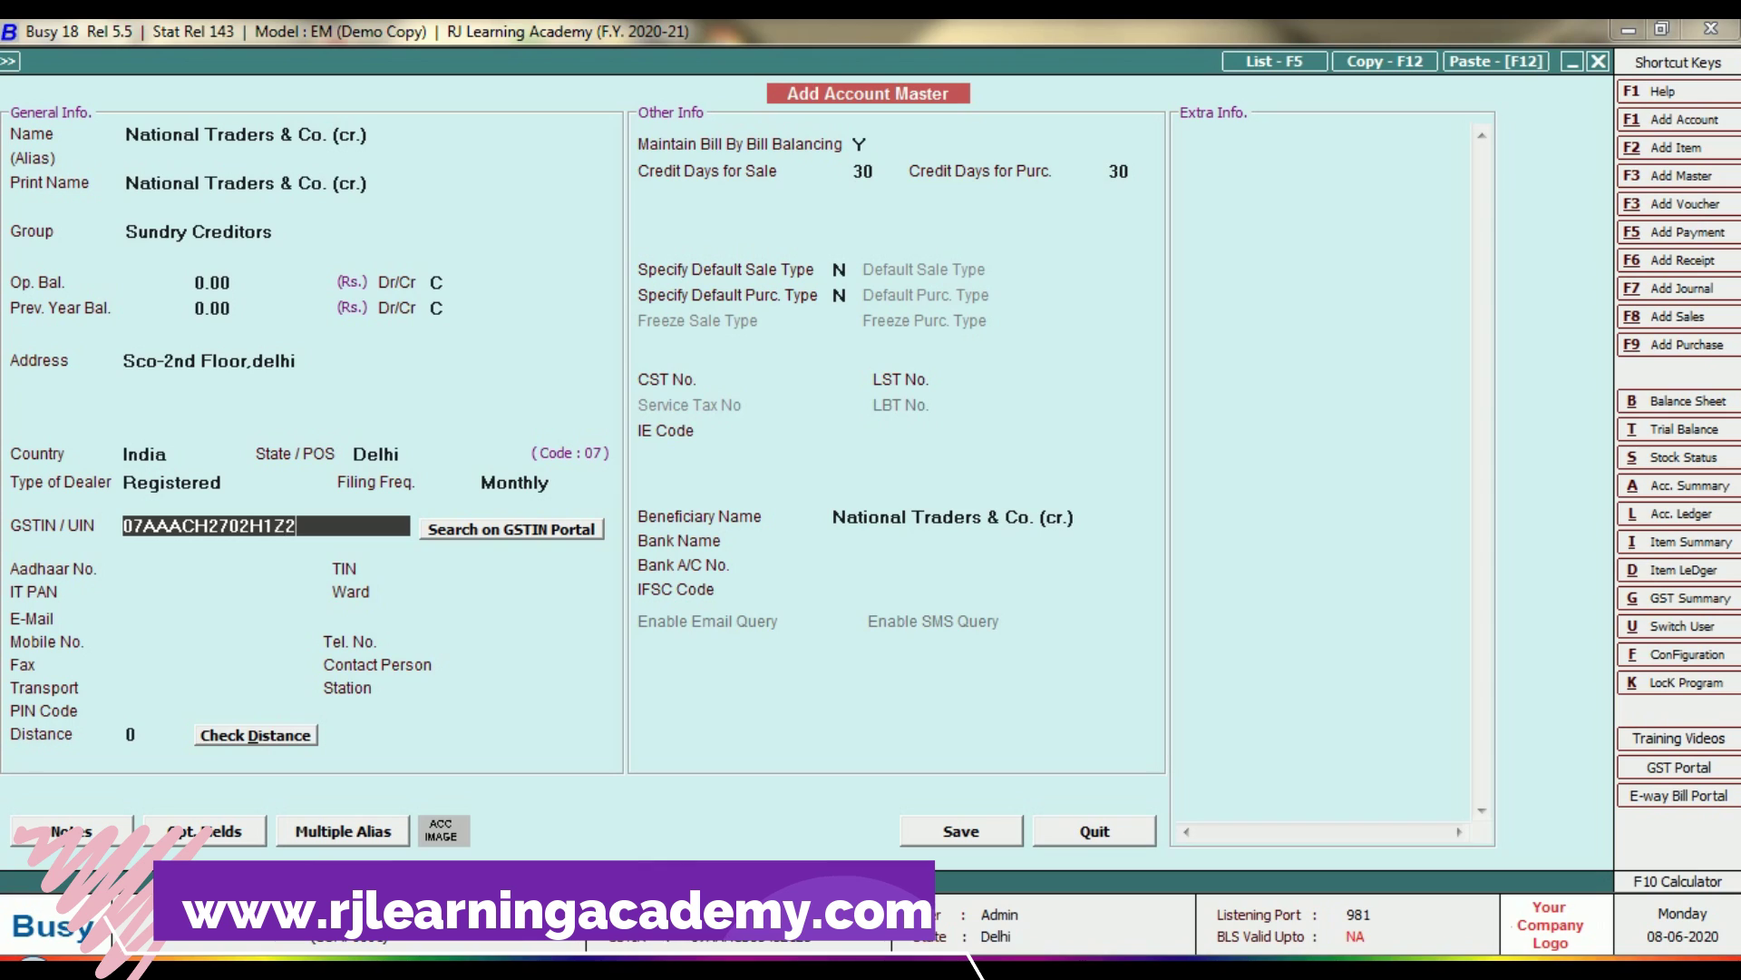
Enter the GSTIN for National Traders & Co. (cr.) and save the account.
left_click(951, 830)
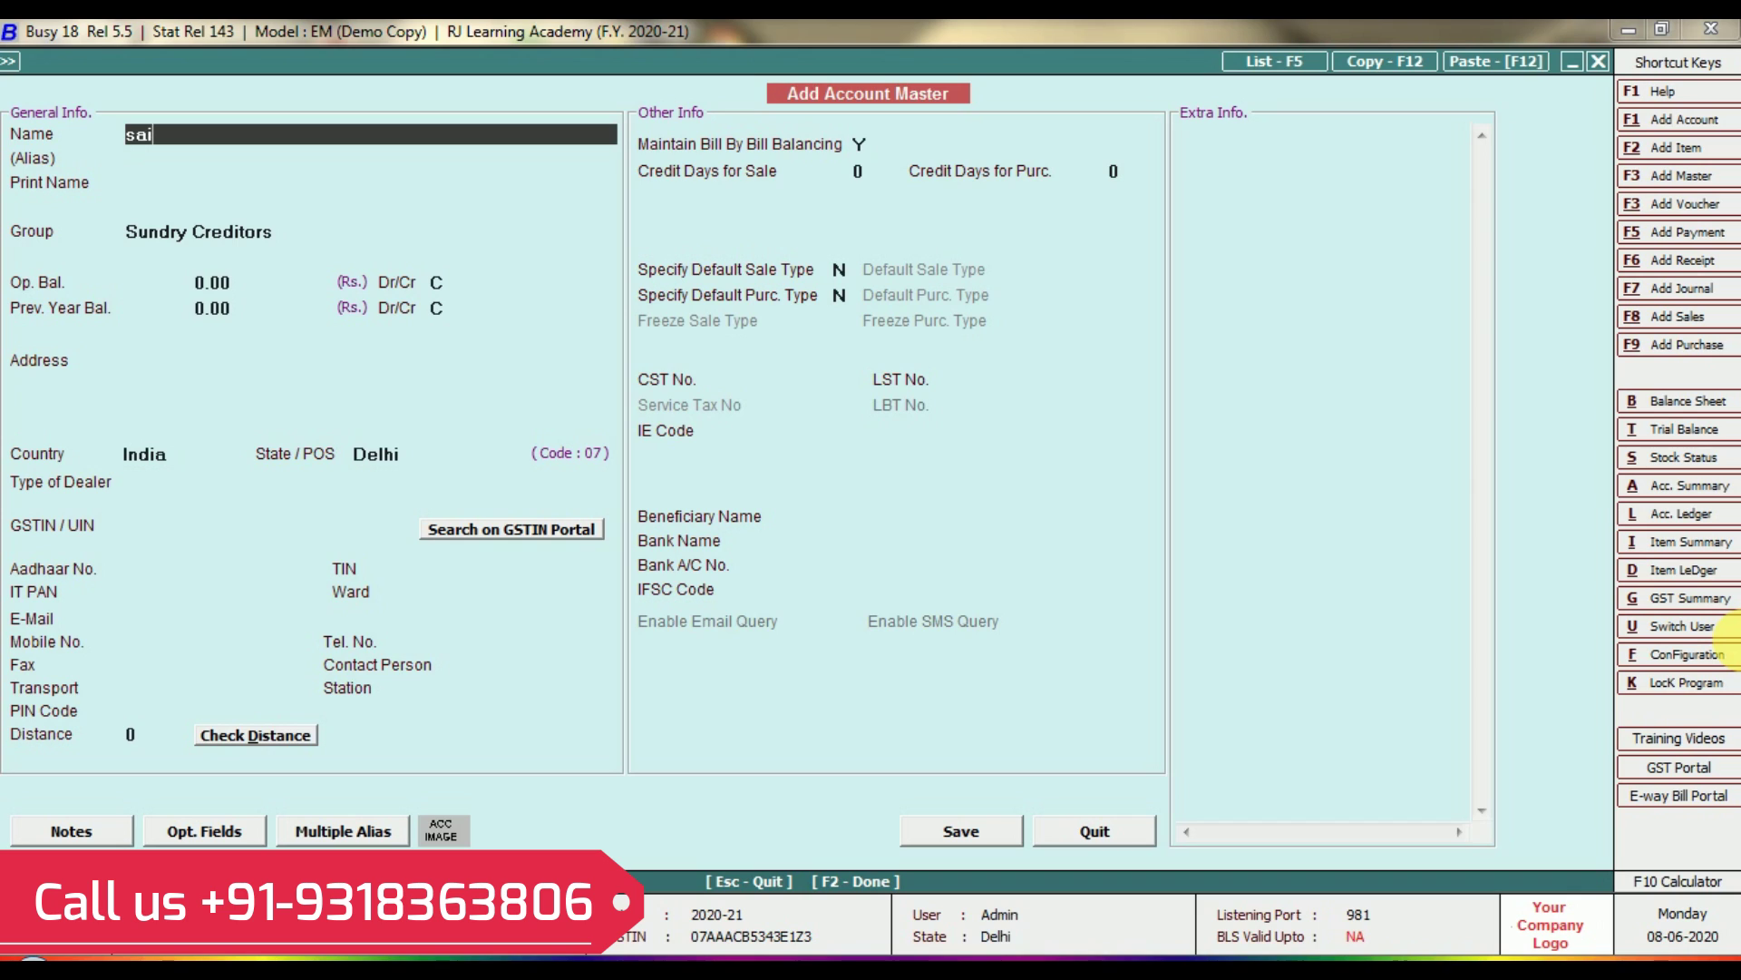
Name the new account Sai Trading Co.(dr.) and return to its Group field.
type("tr")
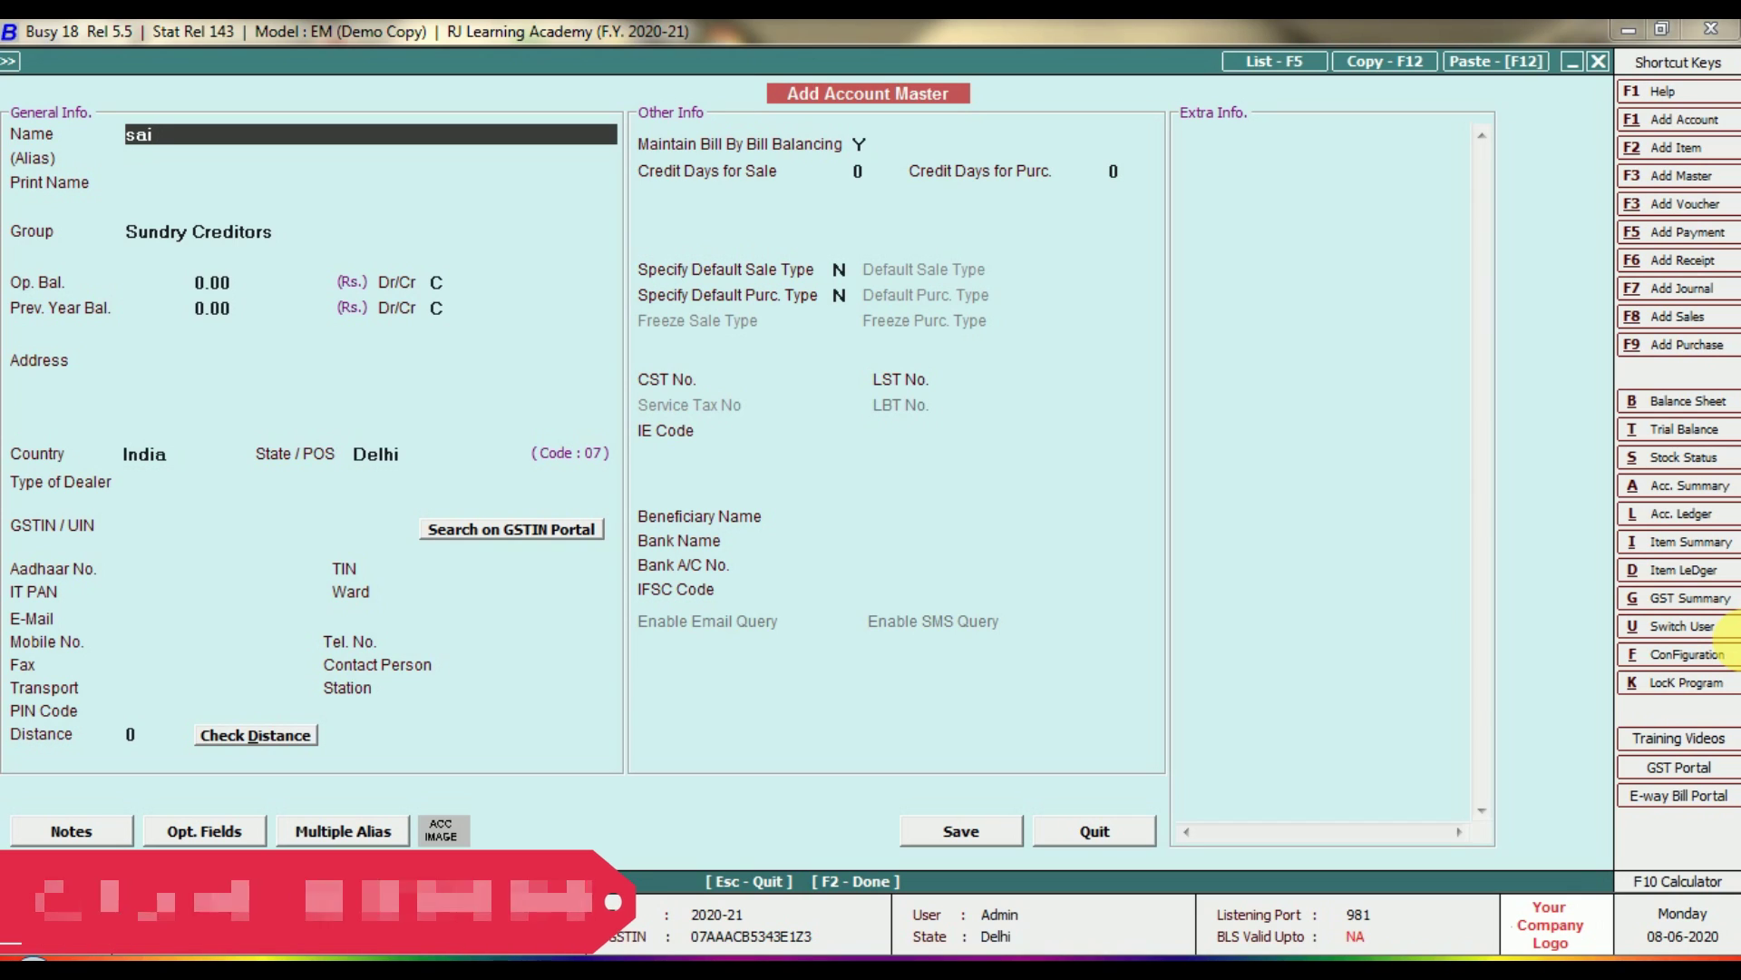
type("ad")
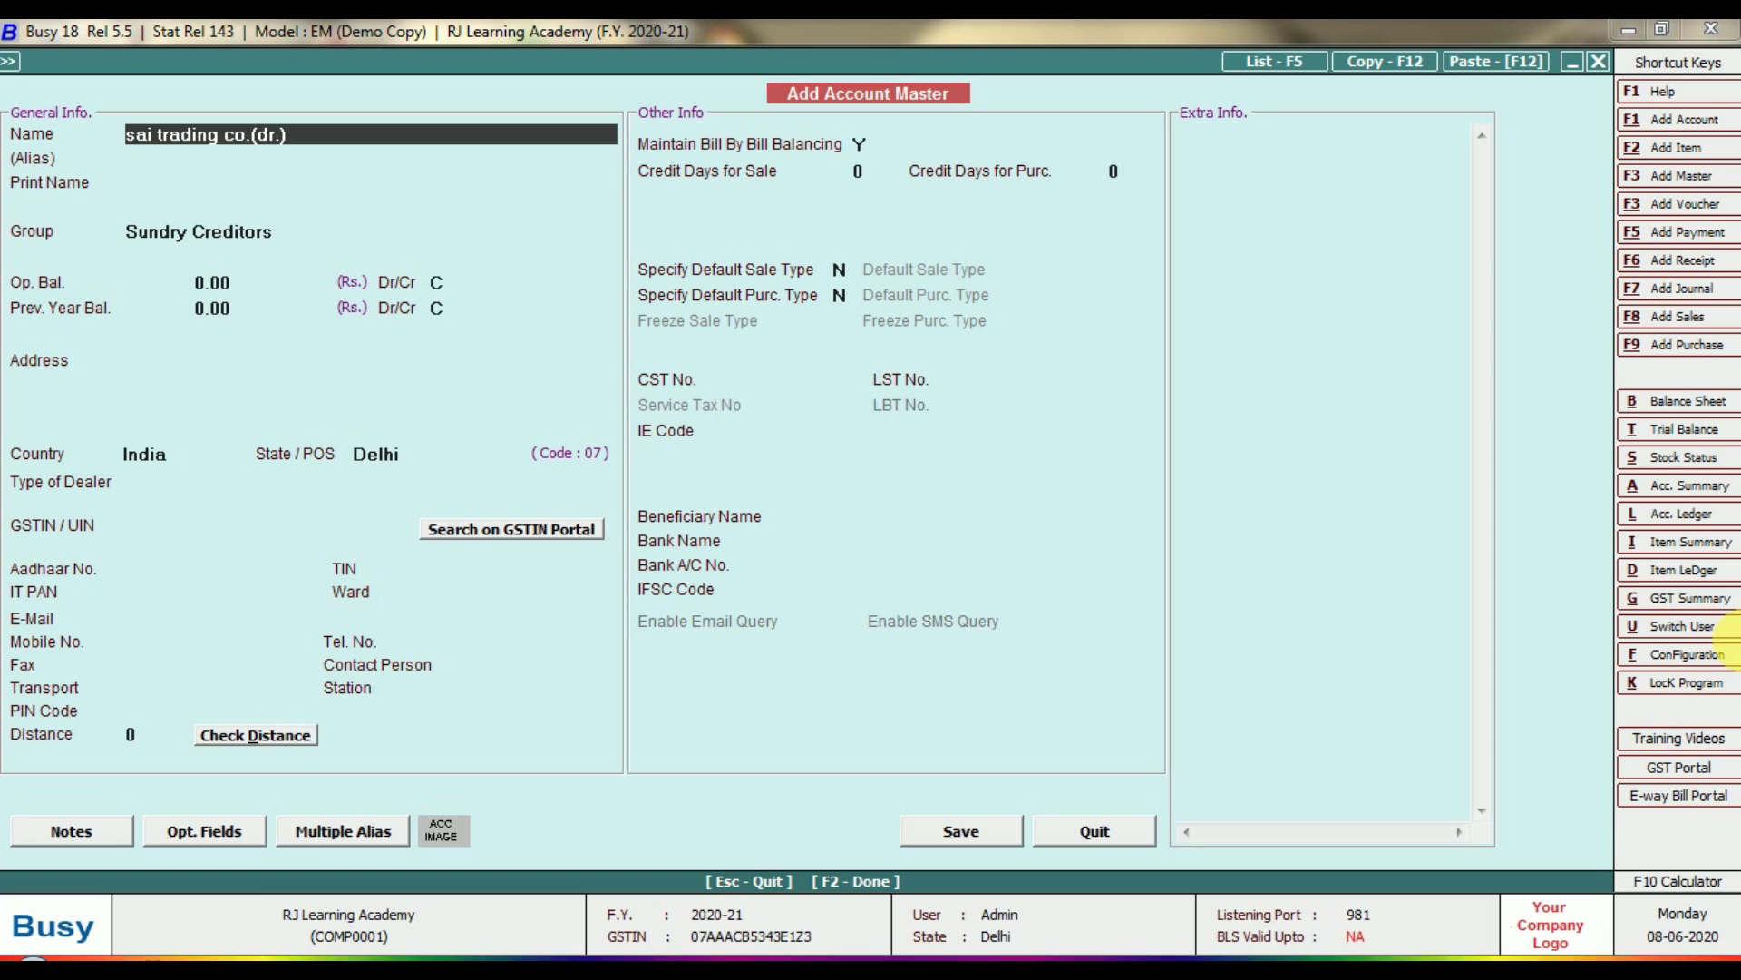
type("ing co.(dr.)")
key("Return")
key("Return")
key("Return")
key("Return")
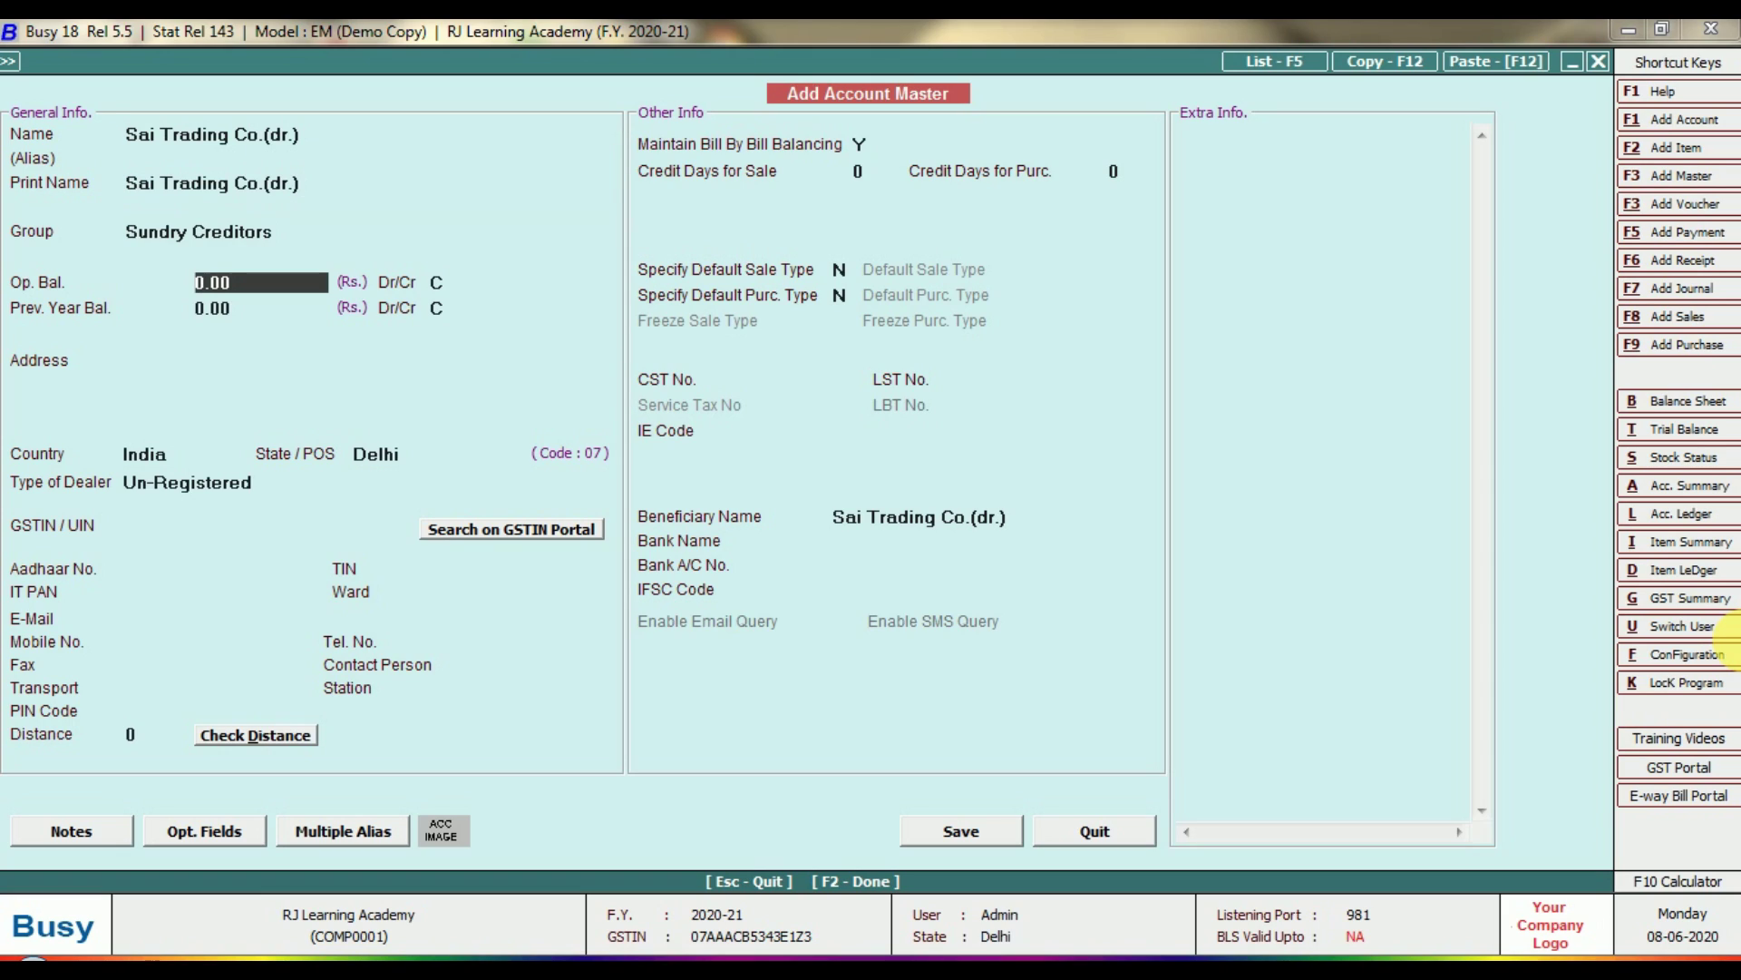
key("Up")
Assign Sai Trading Co.(dr.) to Sundry Debtors, keep dealer type Registered, and set Monthly filing.
type("s")
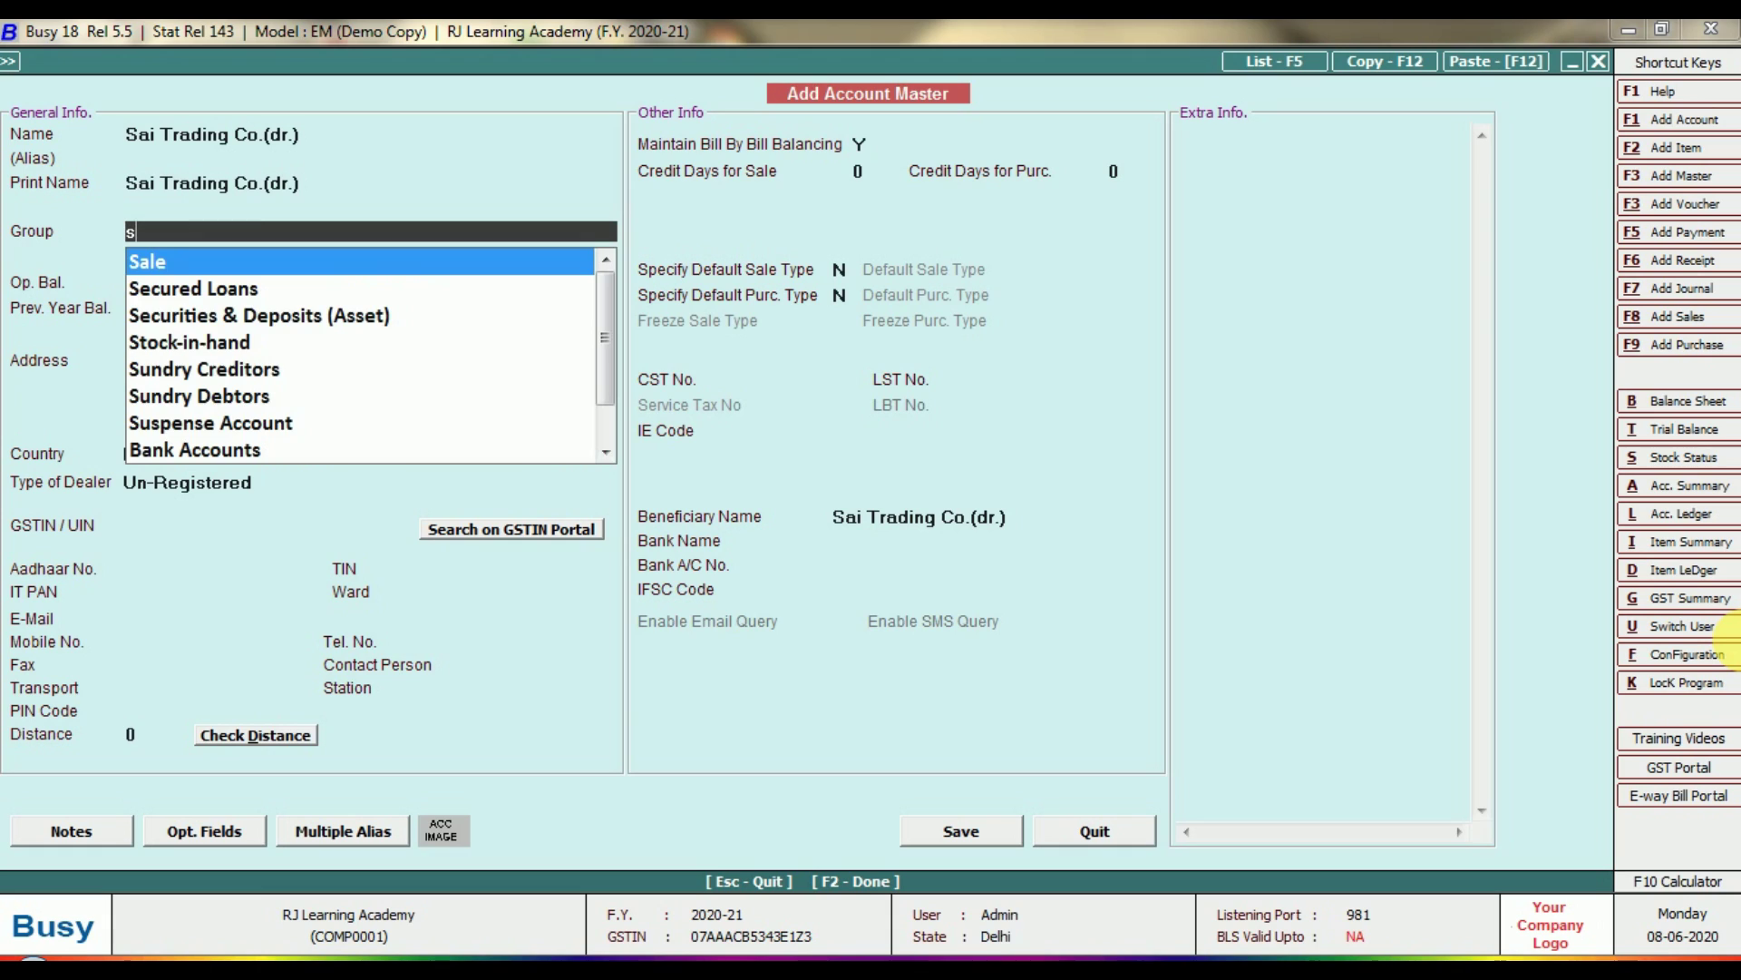
key("Down")
key("Down")
key("Down")
key("Down")
key("Down")
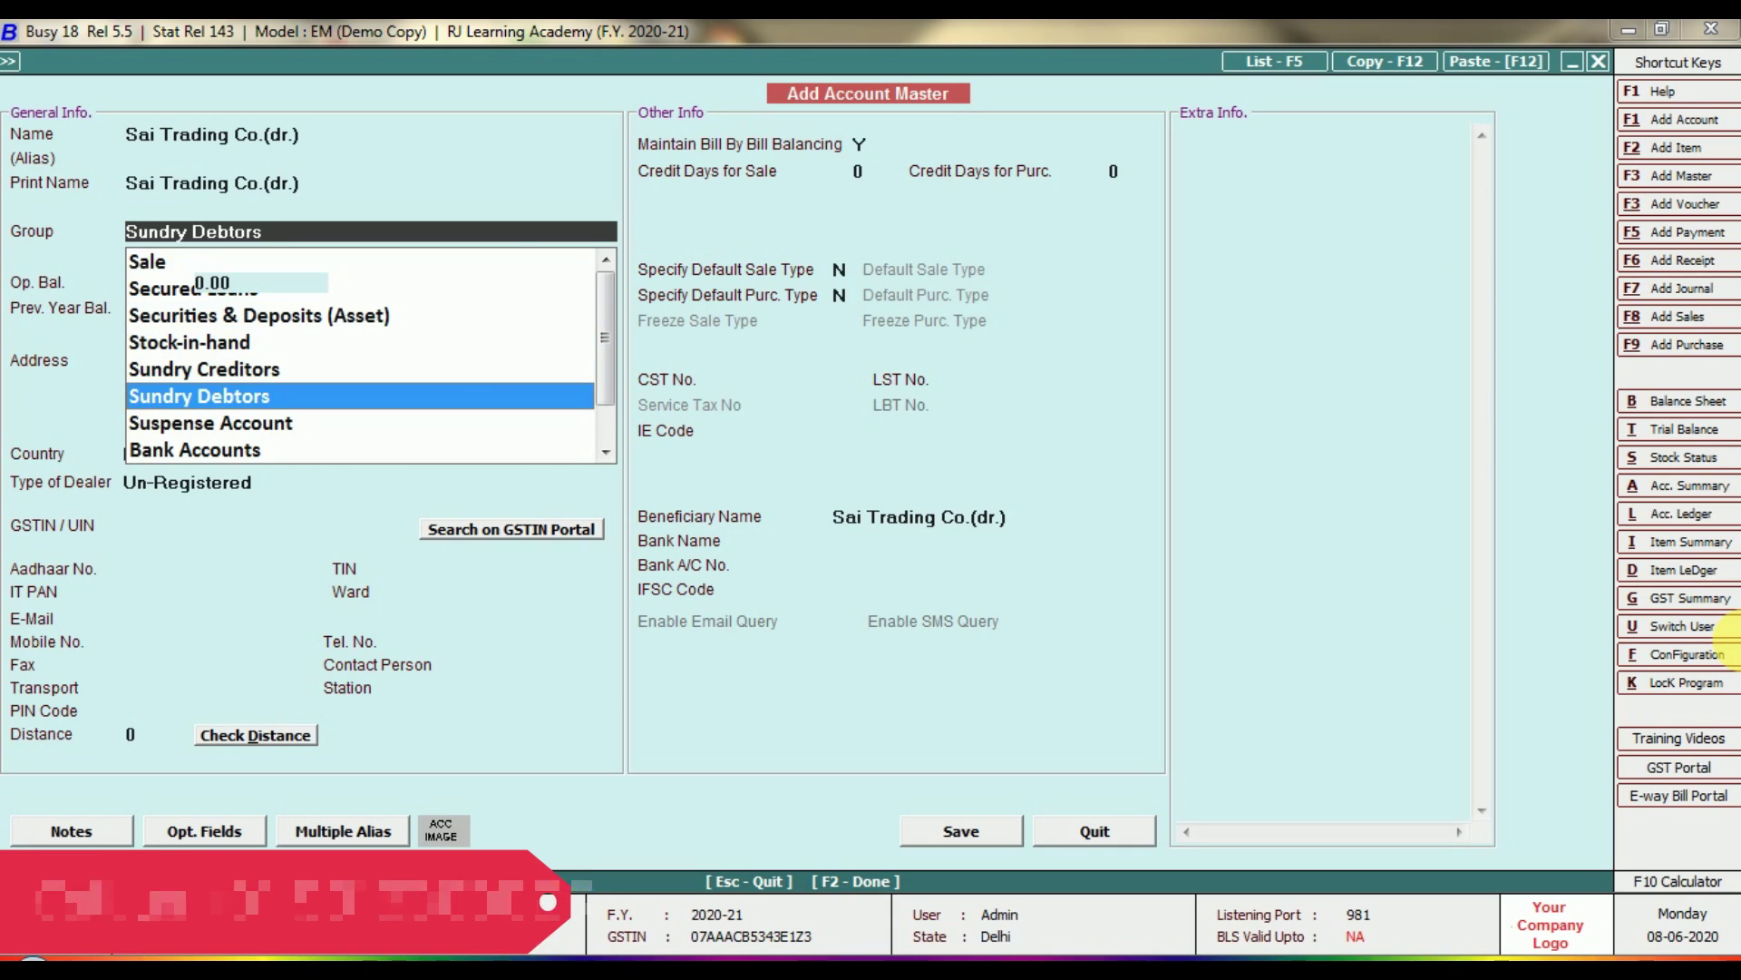
key("Return")
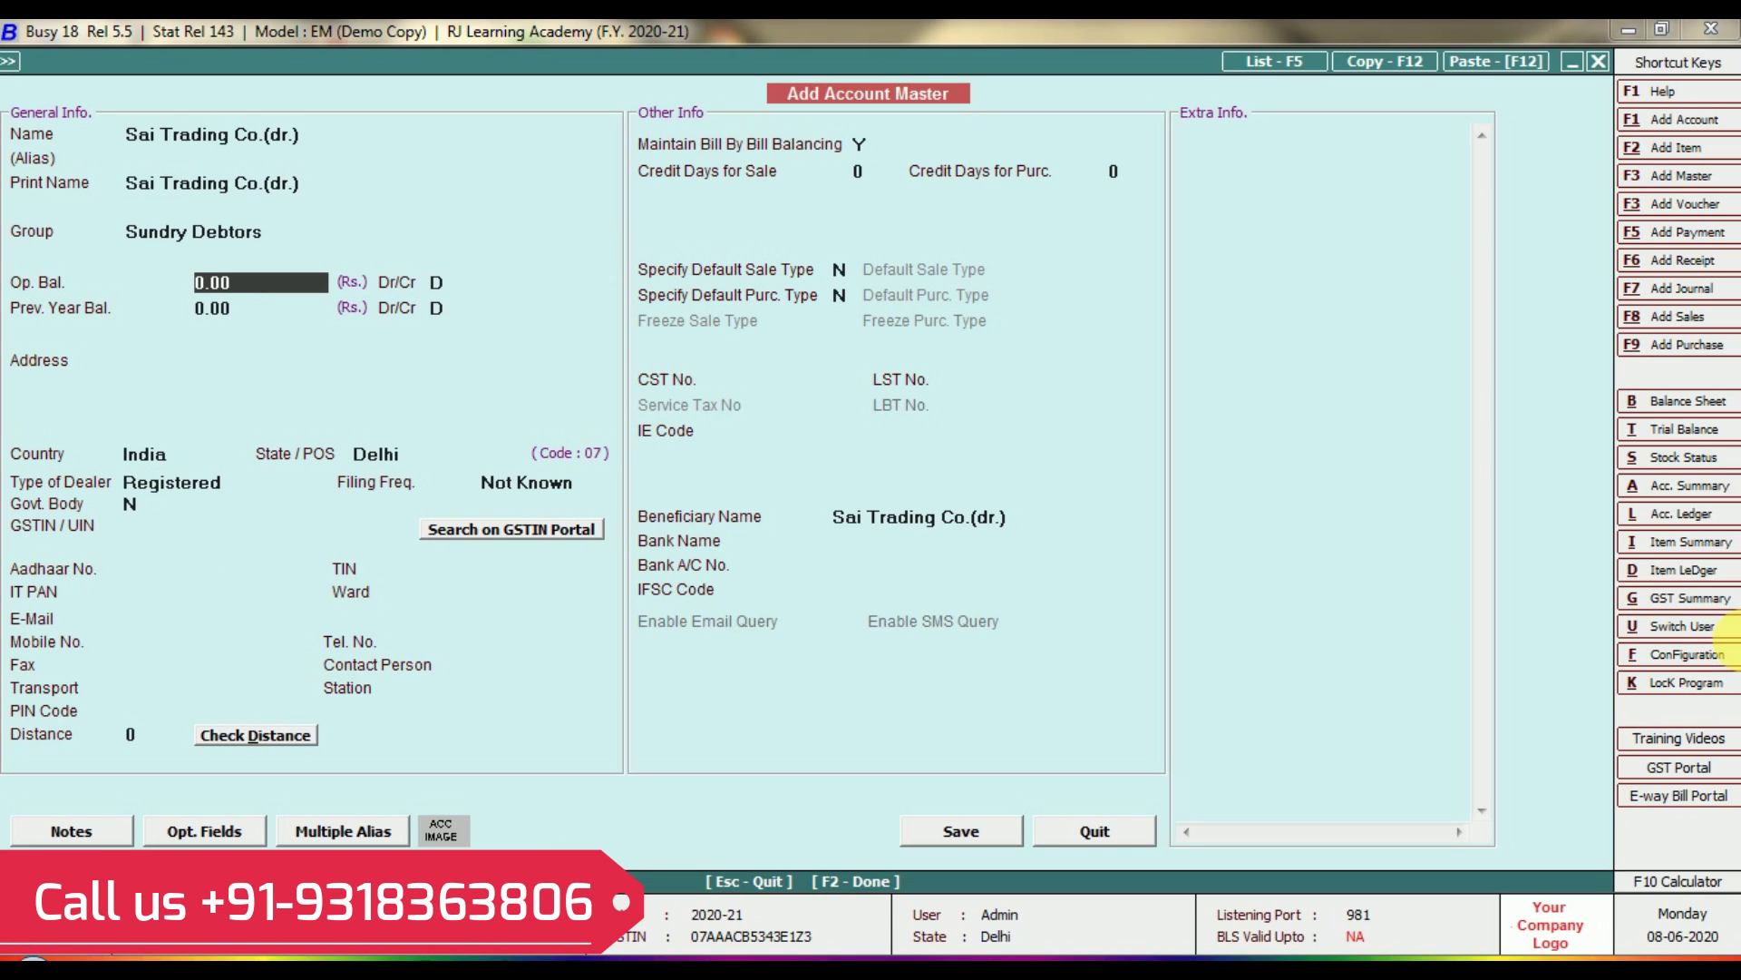
key("Return")
key("Return")
key("Return")
key("Return")
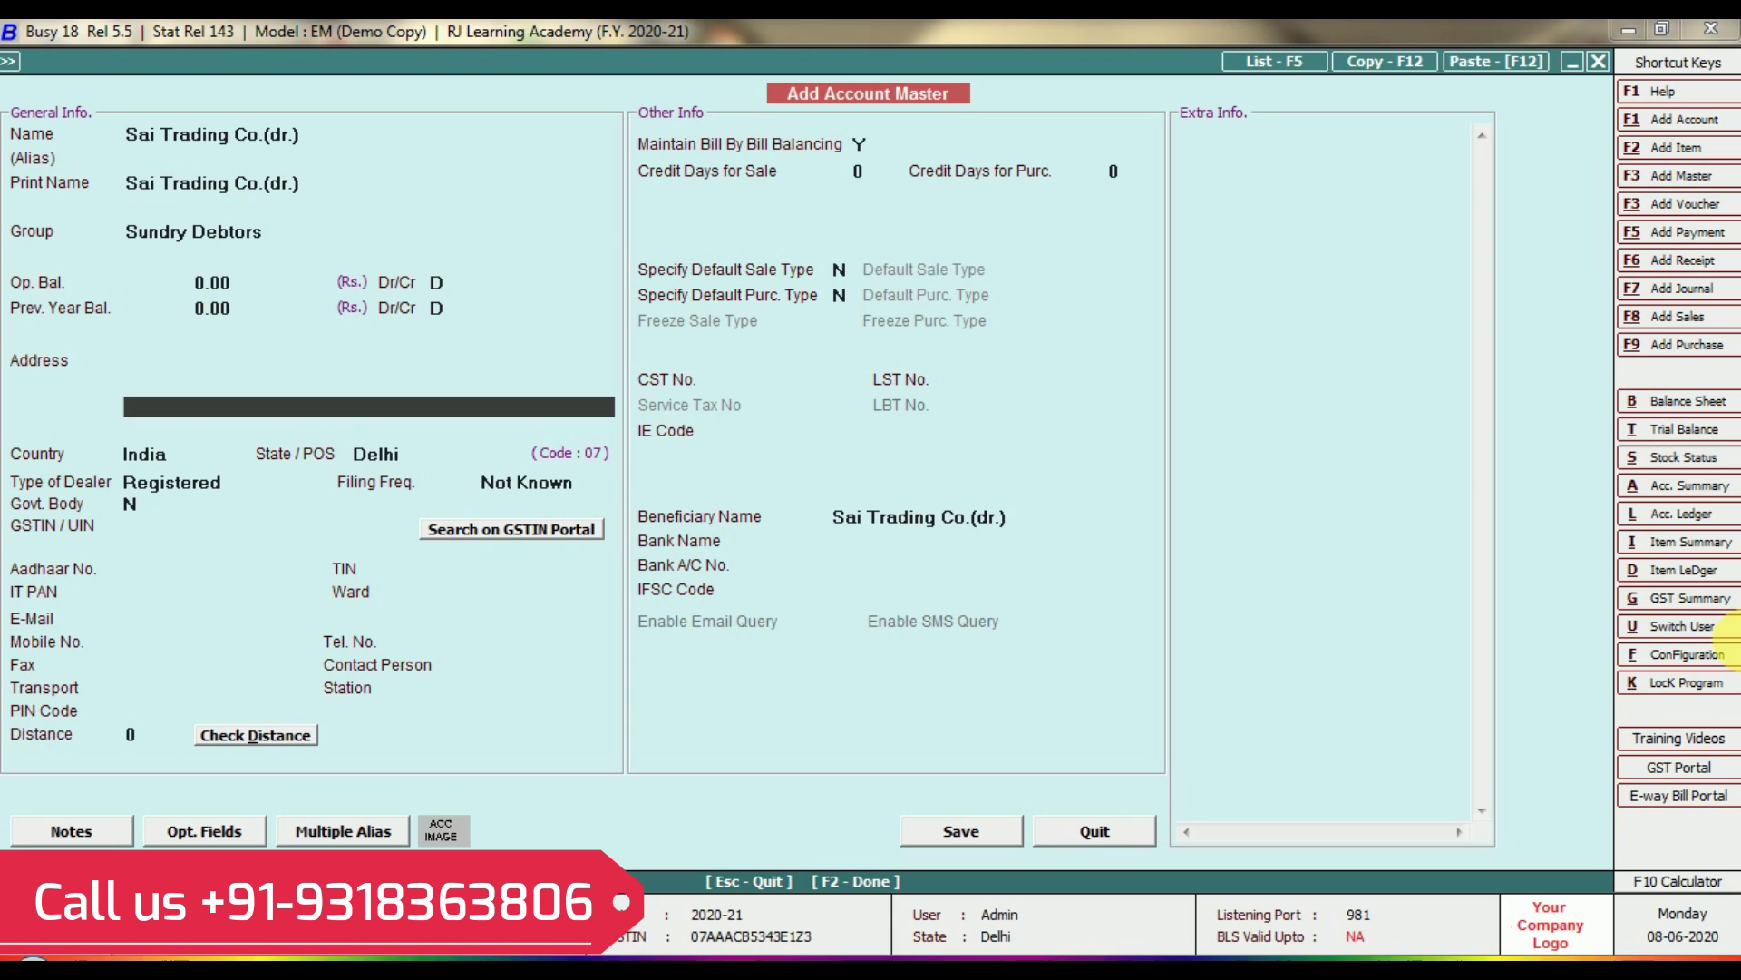
key("Return")
key("Return")
key("Return")
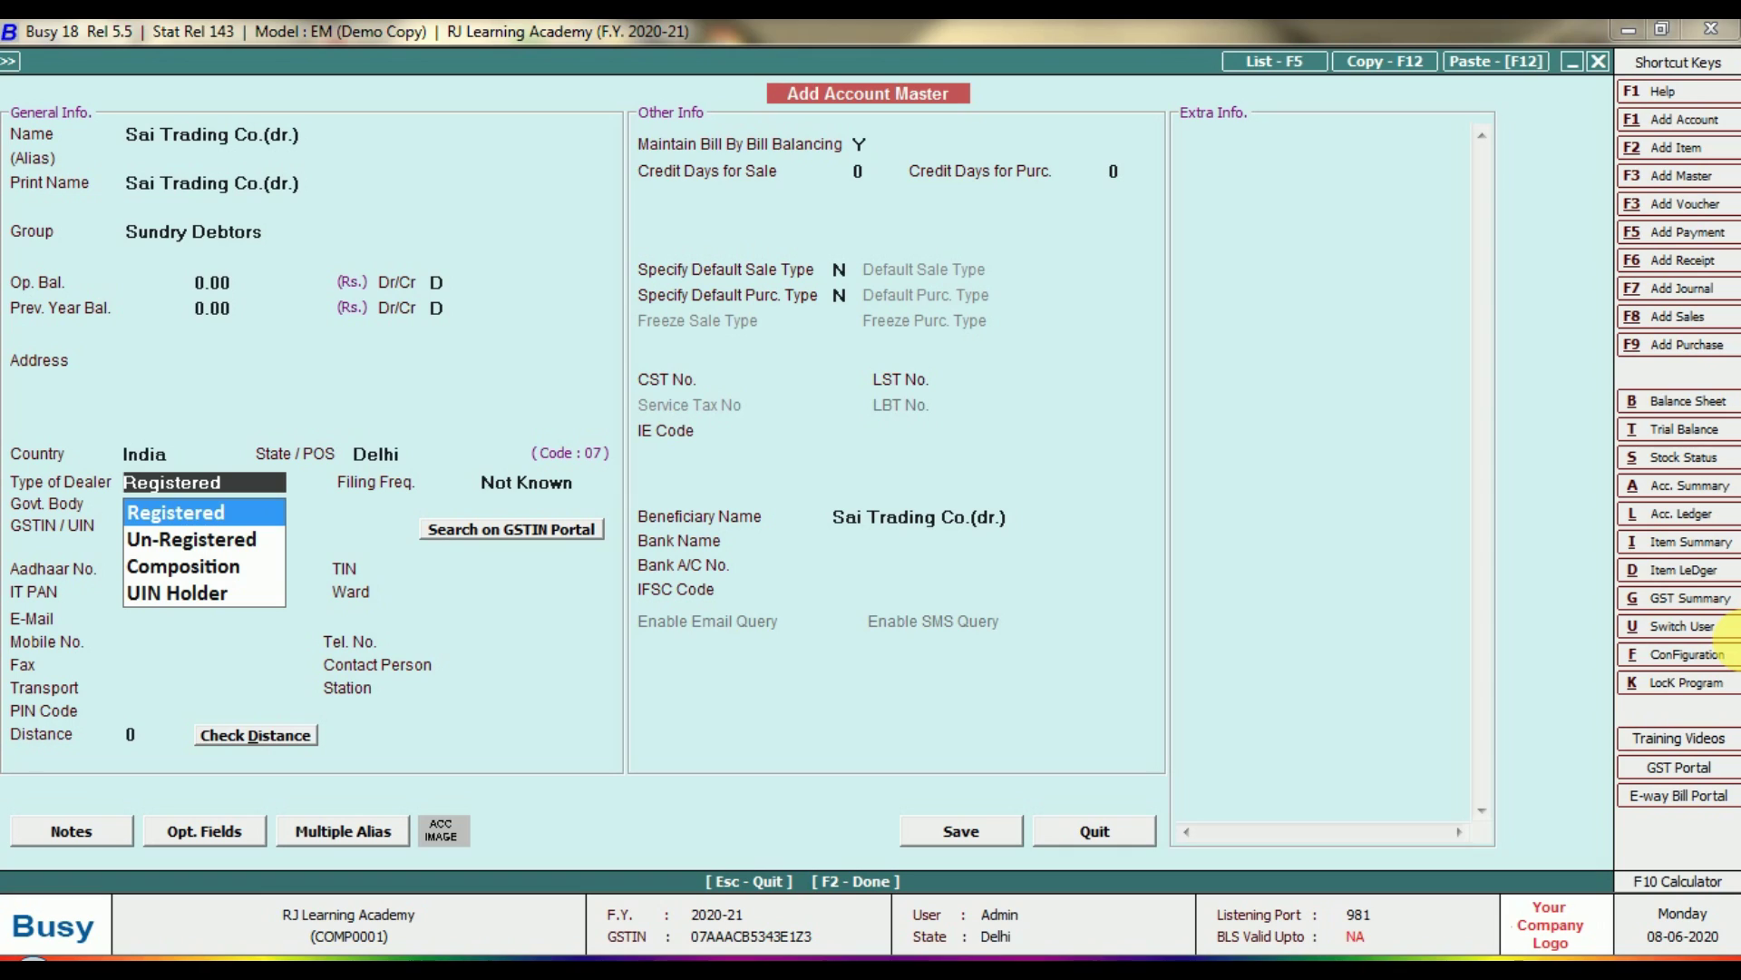
key("Return")
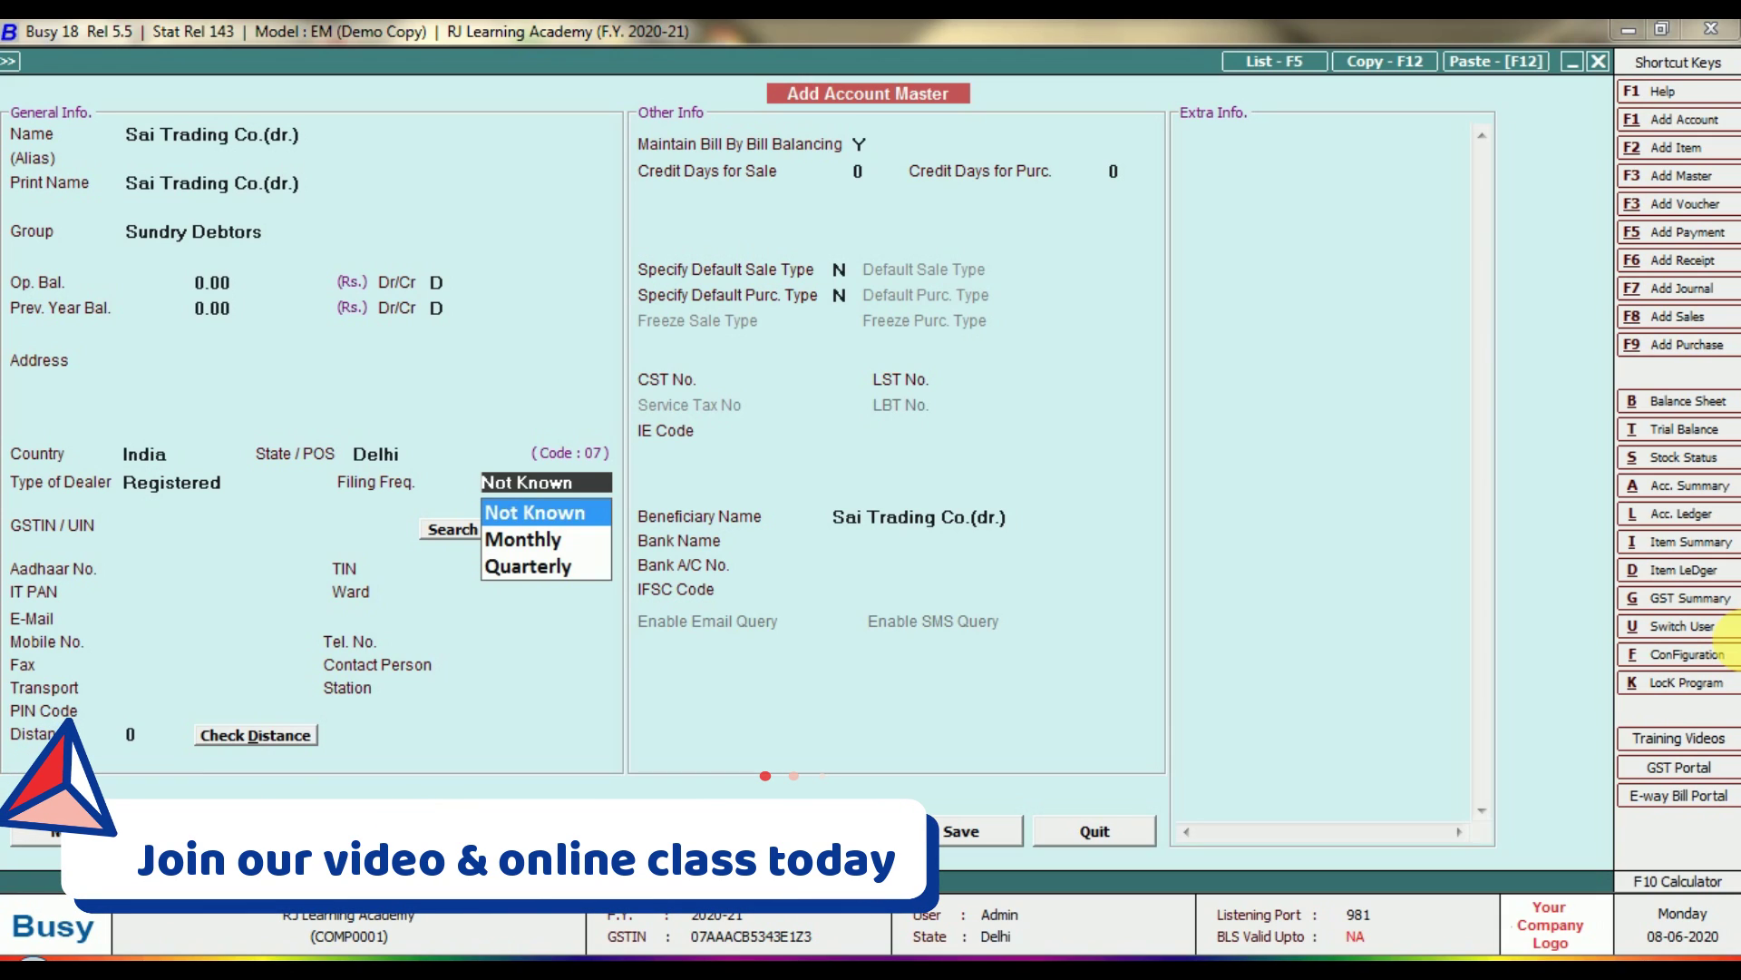
key("Down")
key("Return")
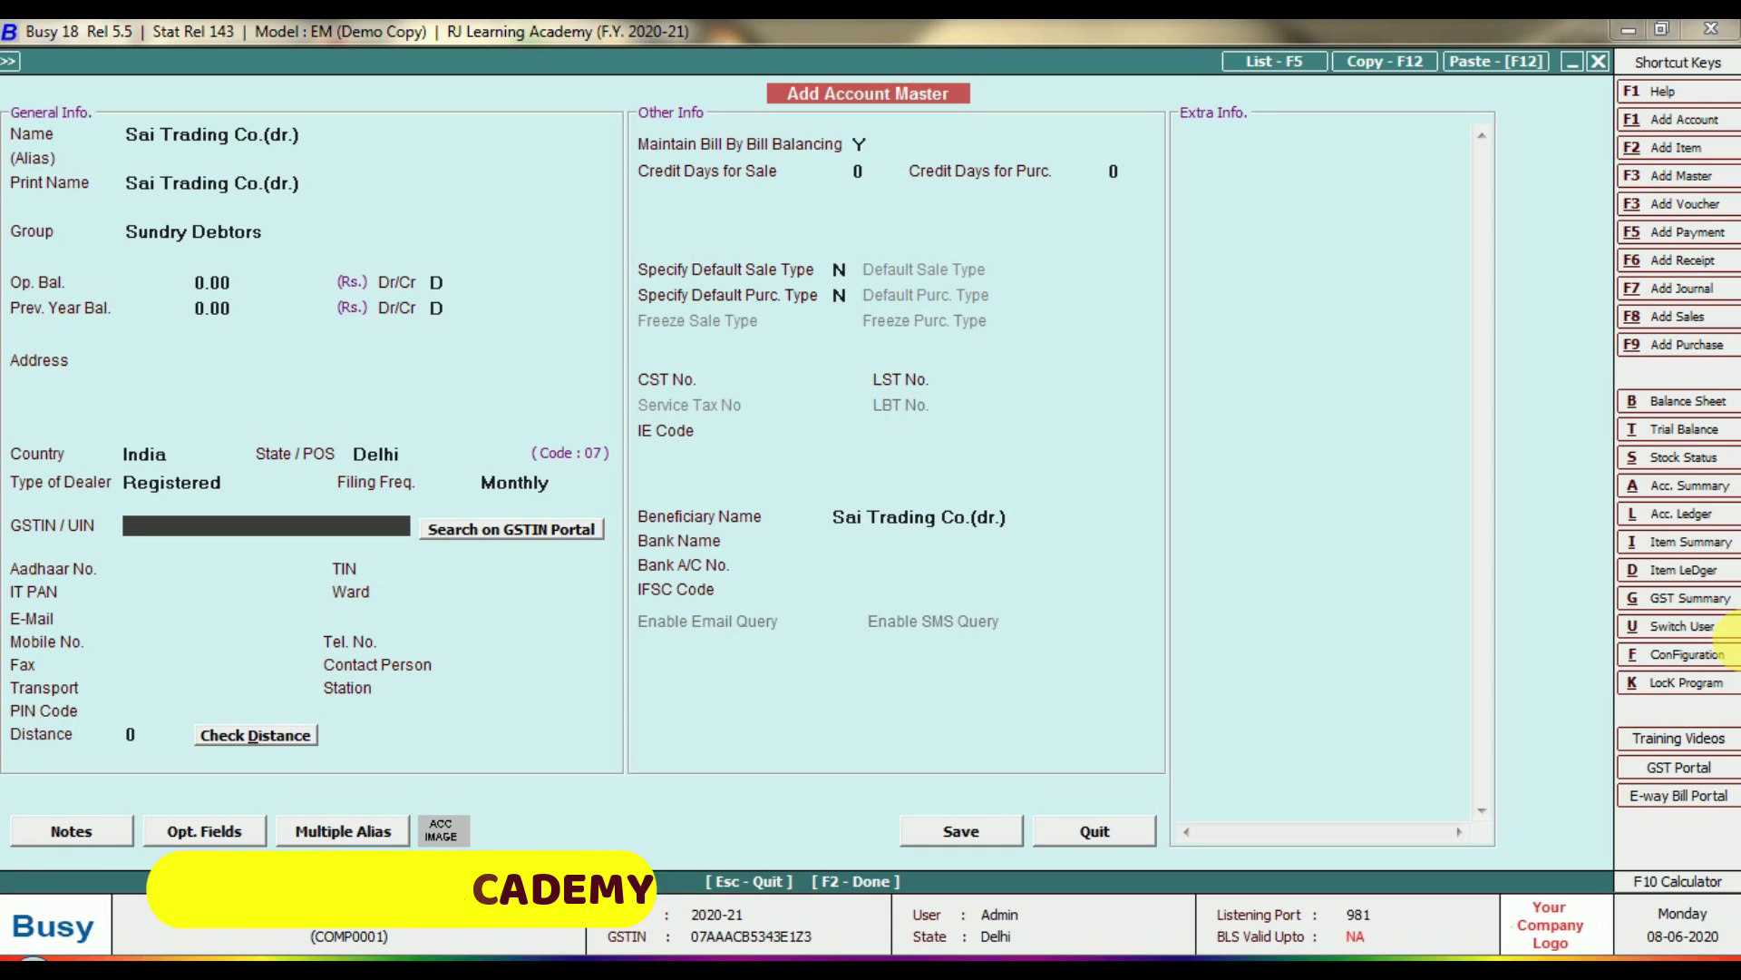
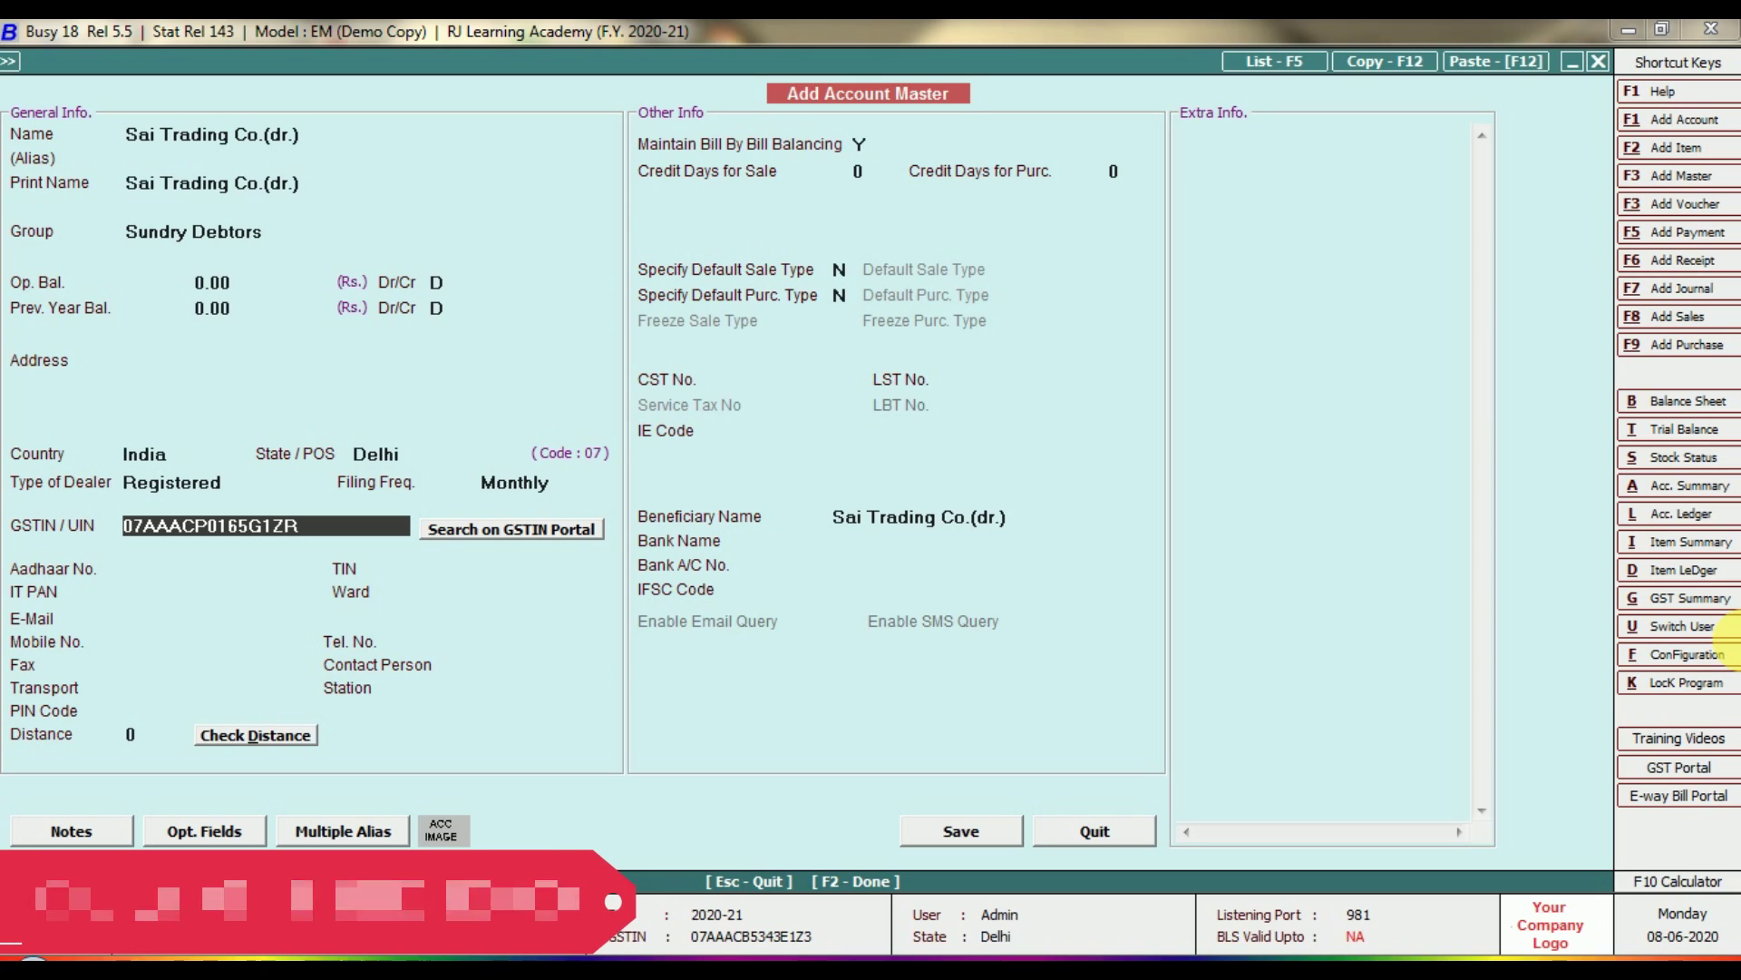
Enter Sai Trading Co.(dr.)'s GSTIN so the IT PAN fills in automatically.
key("Return")
key("Return")
key("Return")
key("Return")
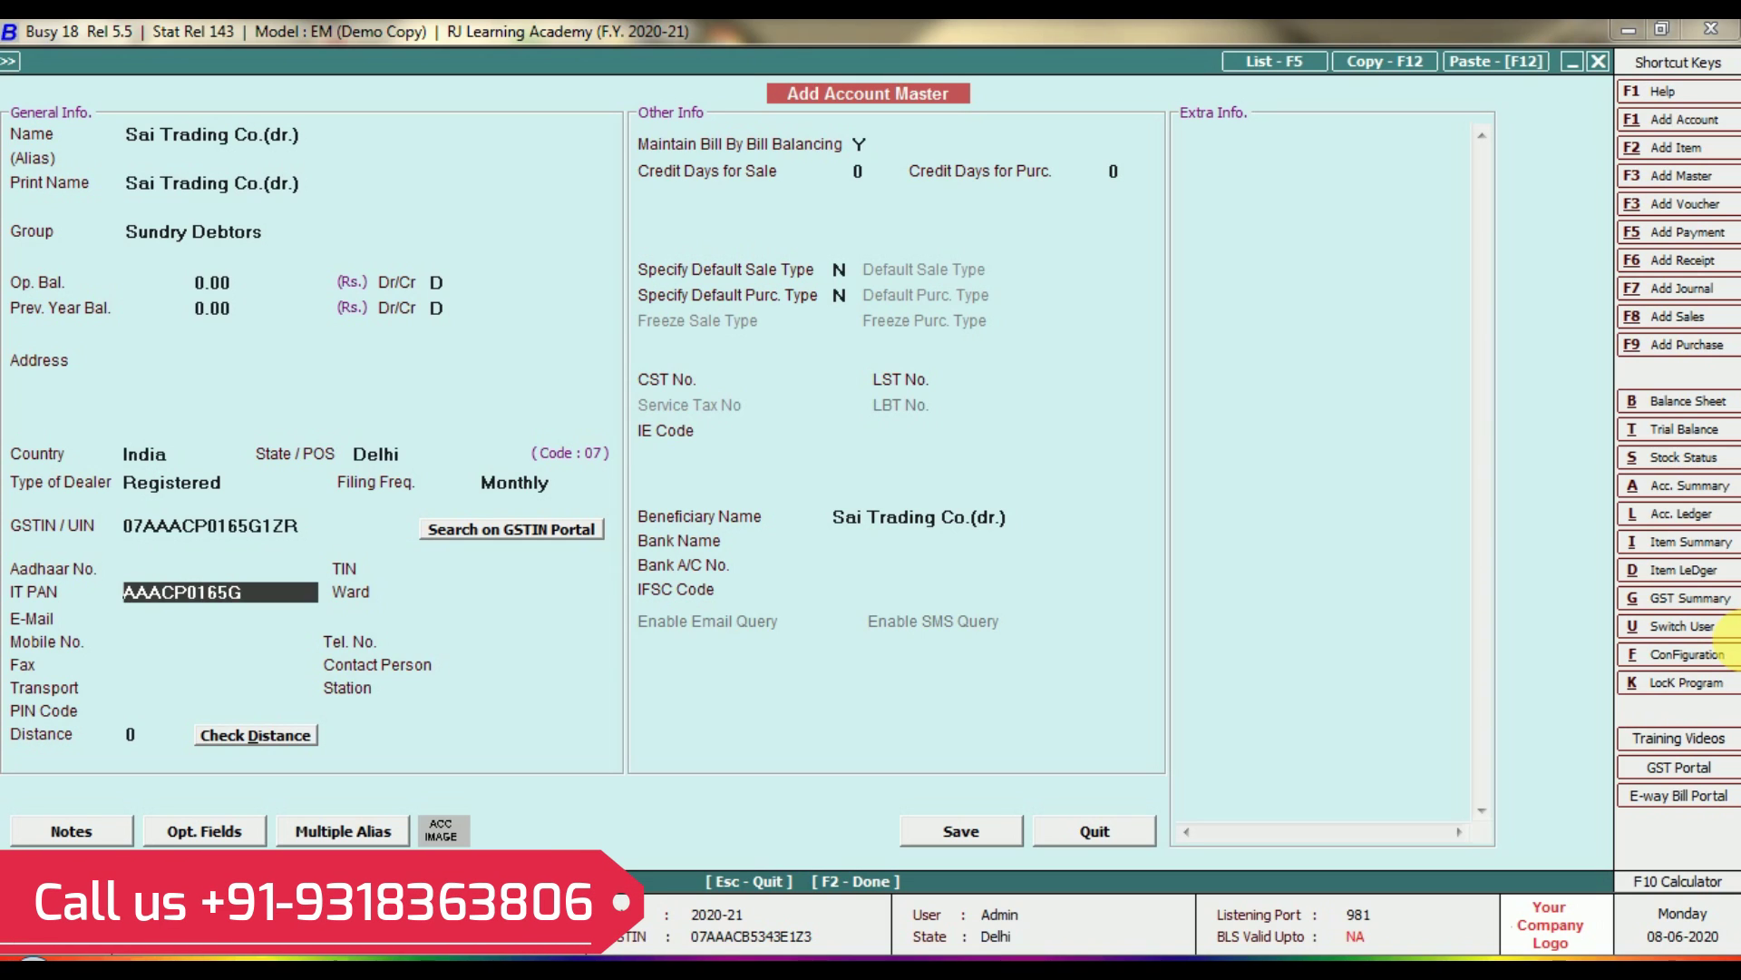
key("Return")
key("Return")
key("Return")
key("Return")
key("Return")
key("Return")
key("Return")
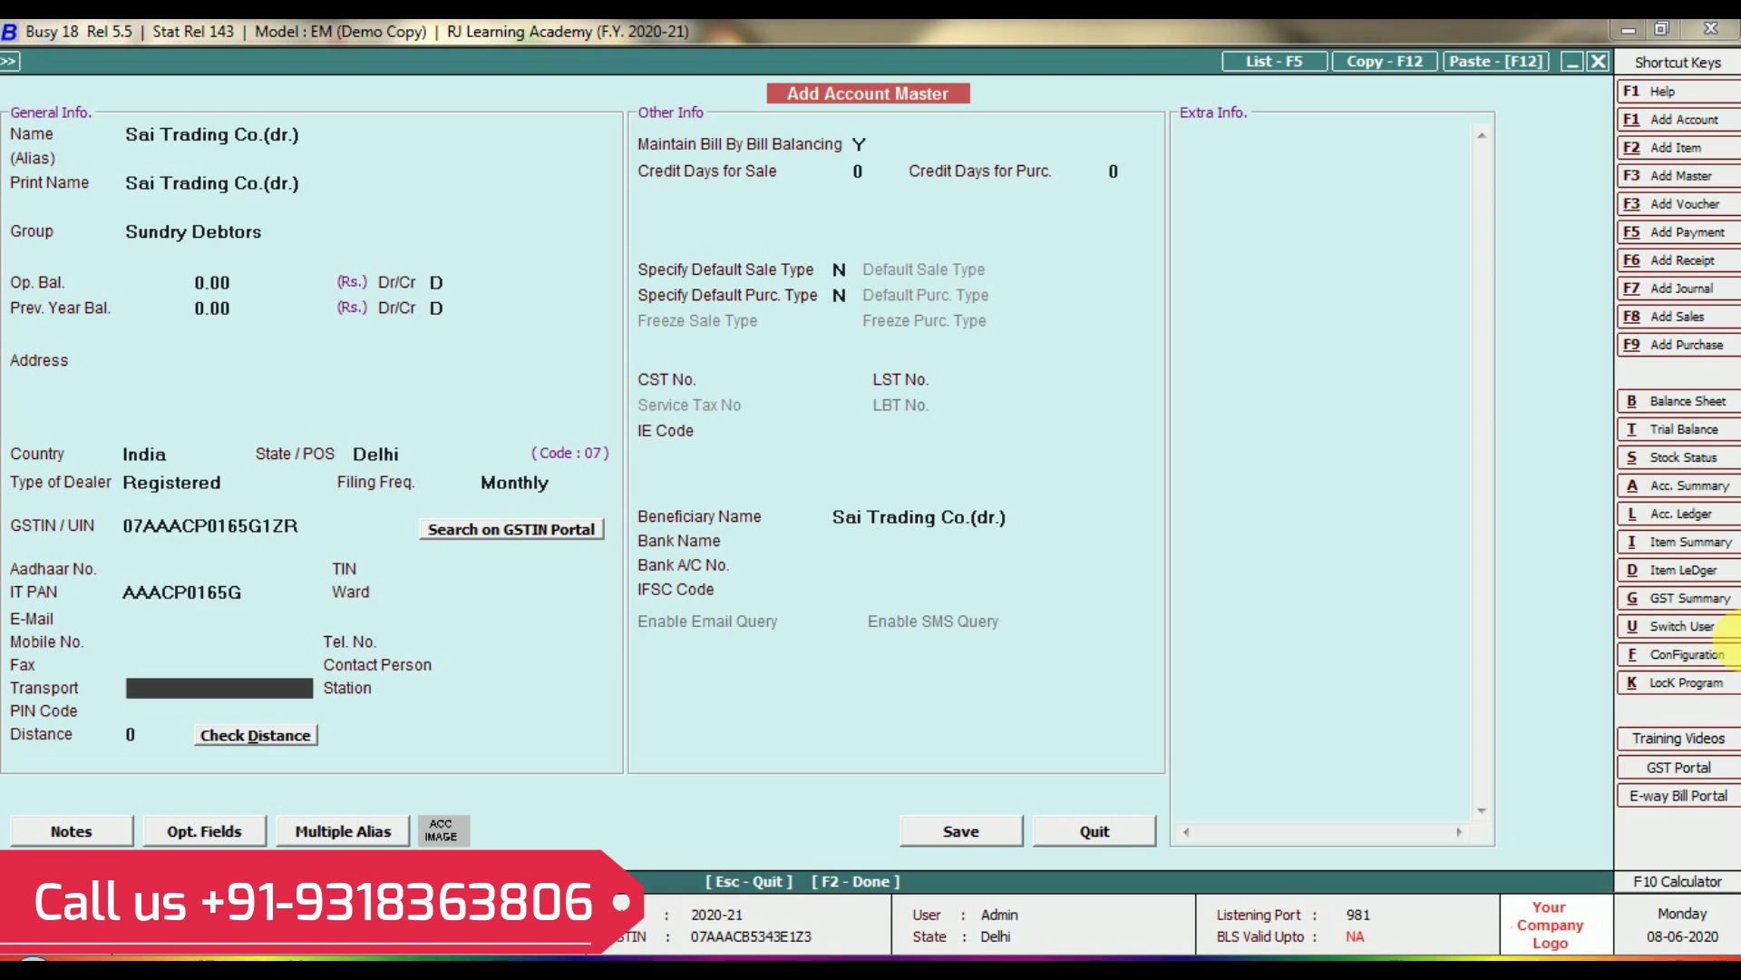
key("Return")
key("Return")
key("Return")
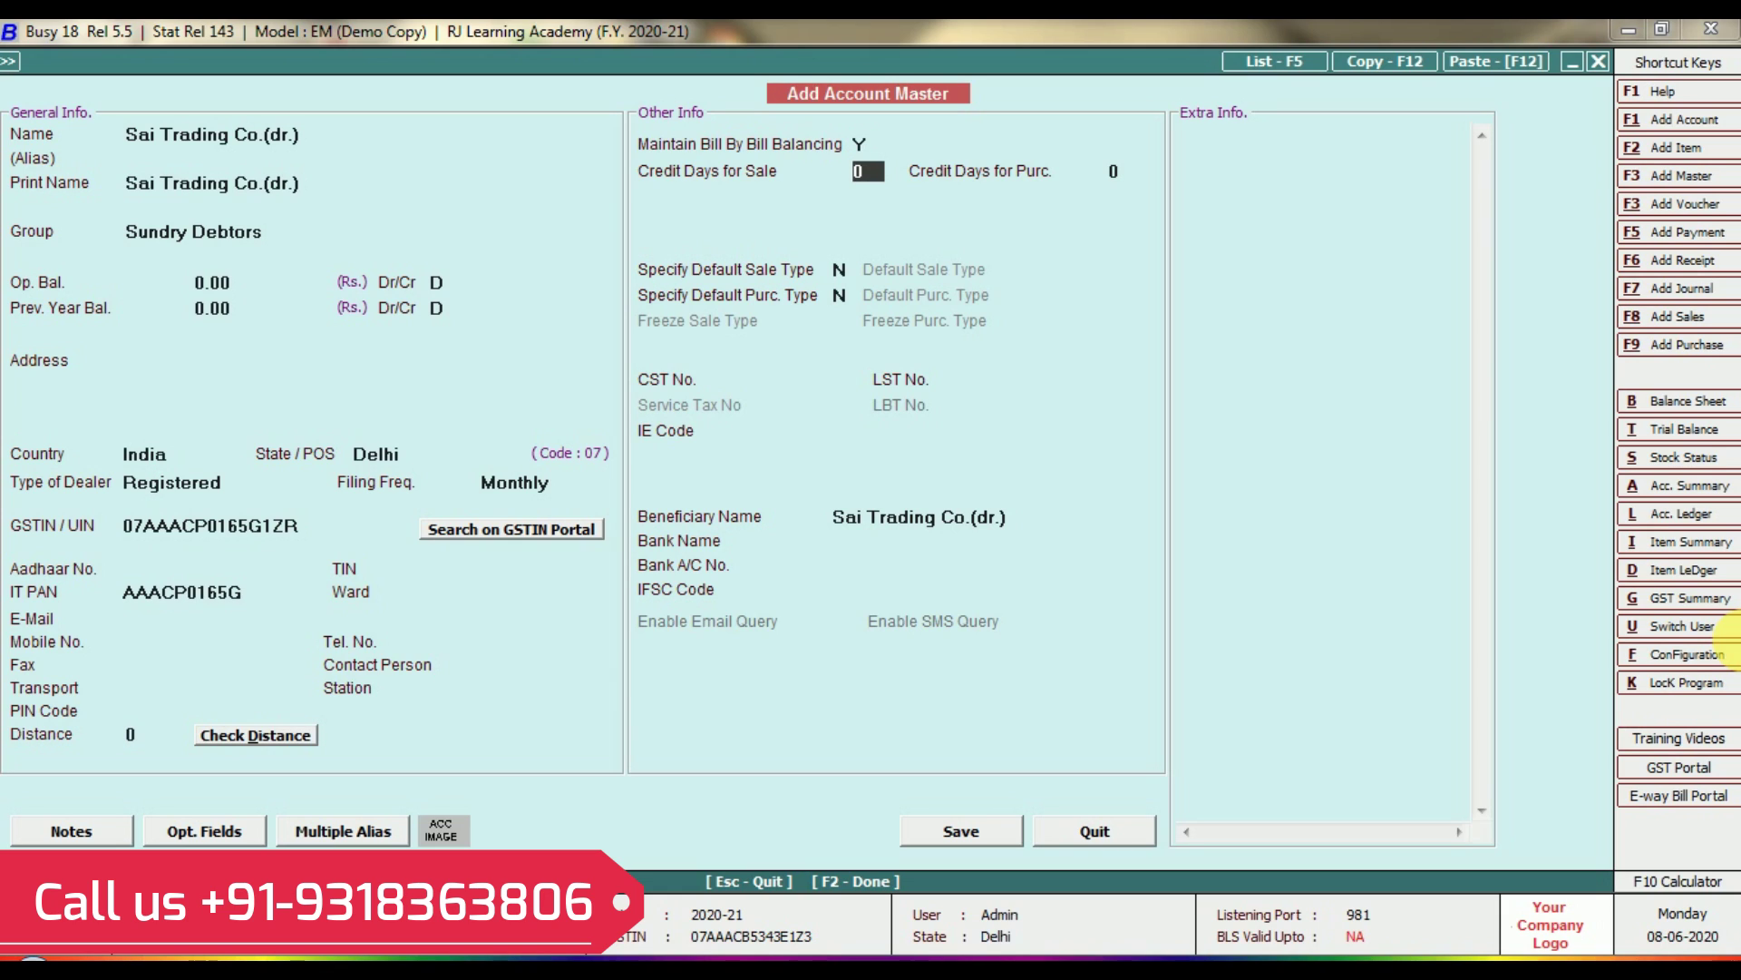
key("Return")
key("Return")
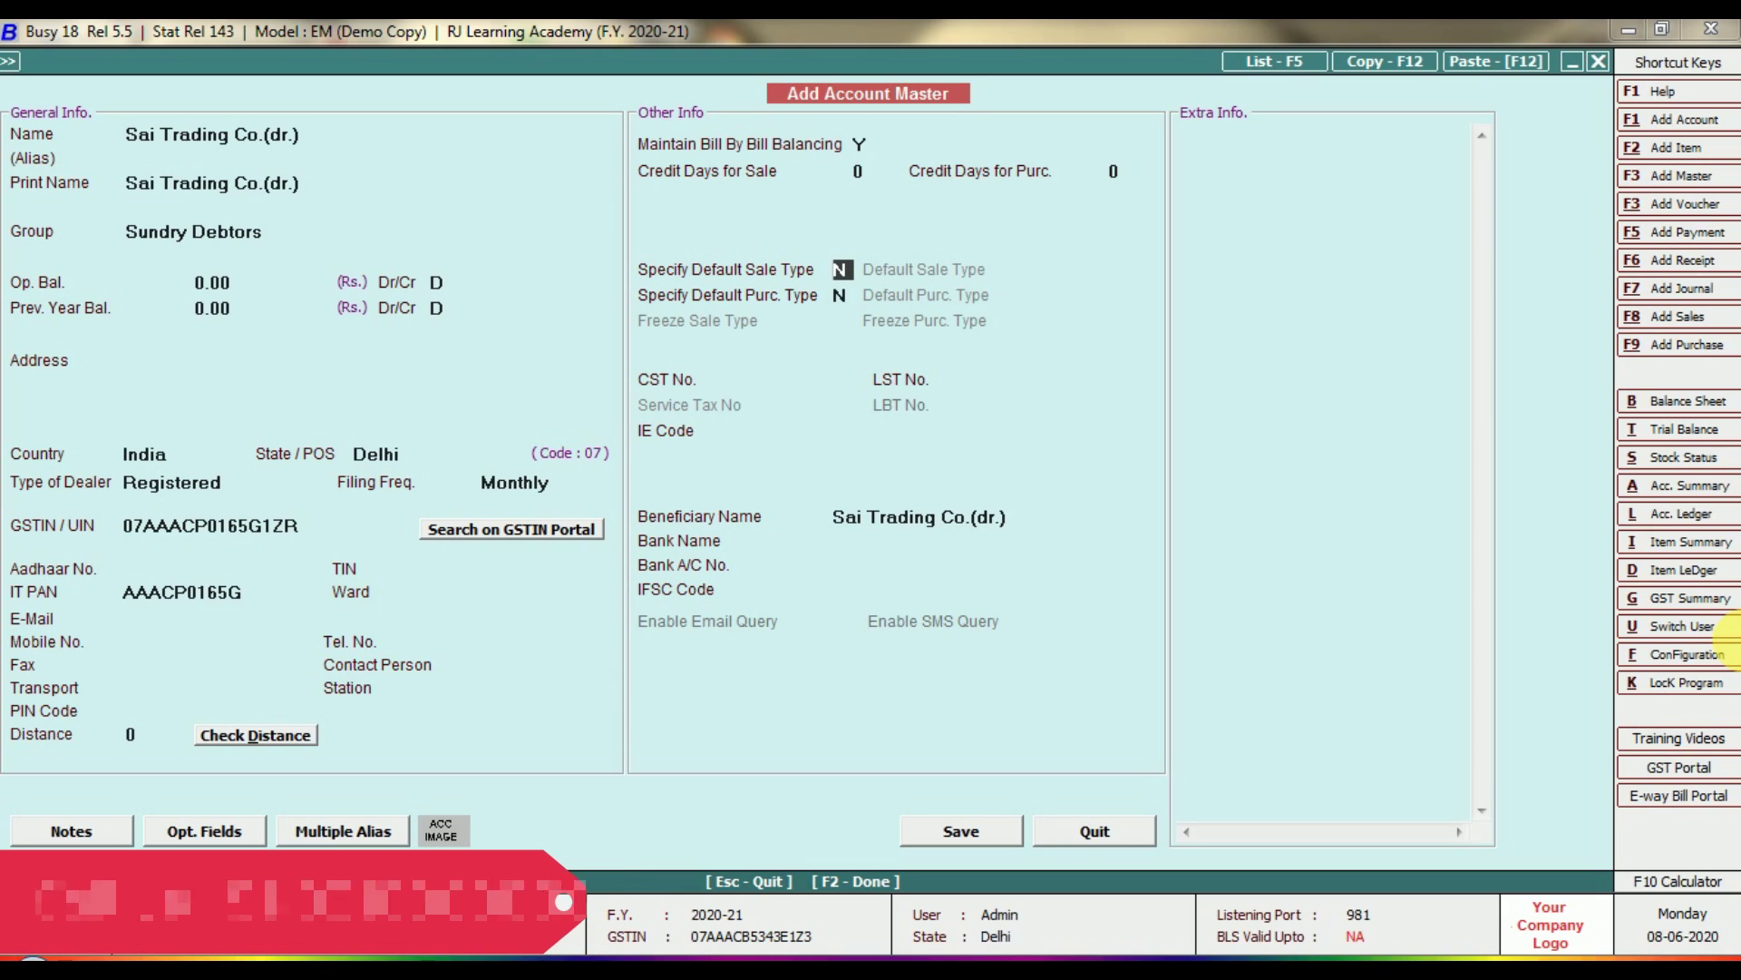
Set 30 credit days for both sale and purchase, then save Sai Trading Co.(dr.).
key("Up")
key("Up")
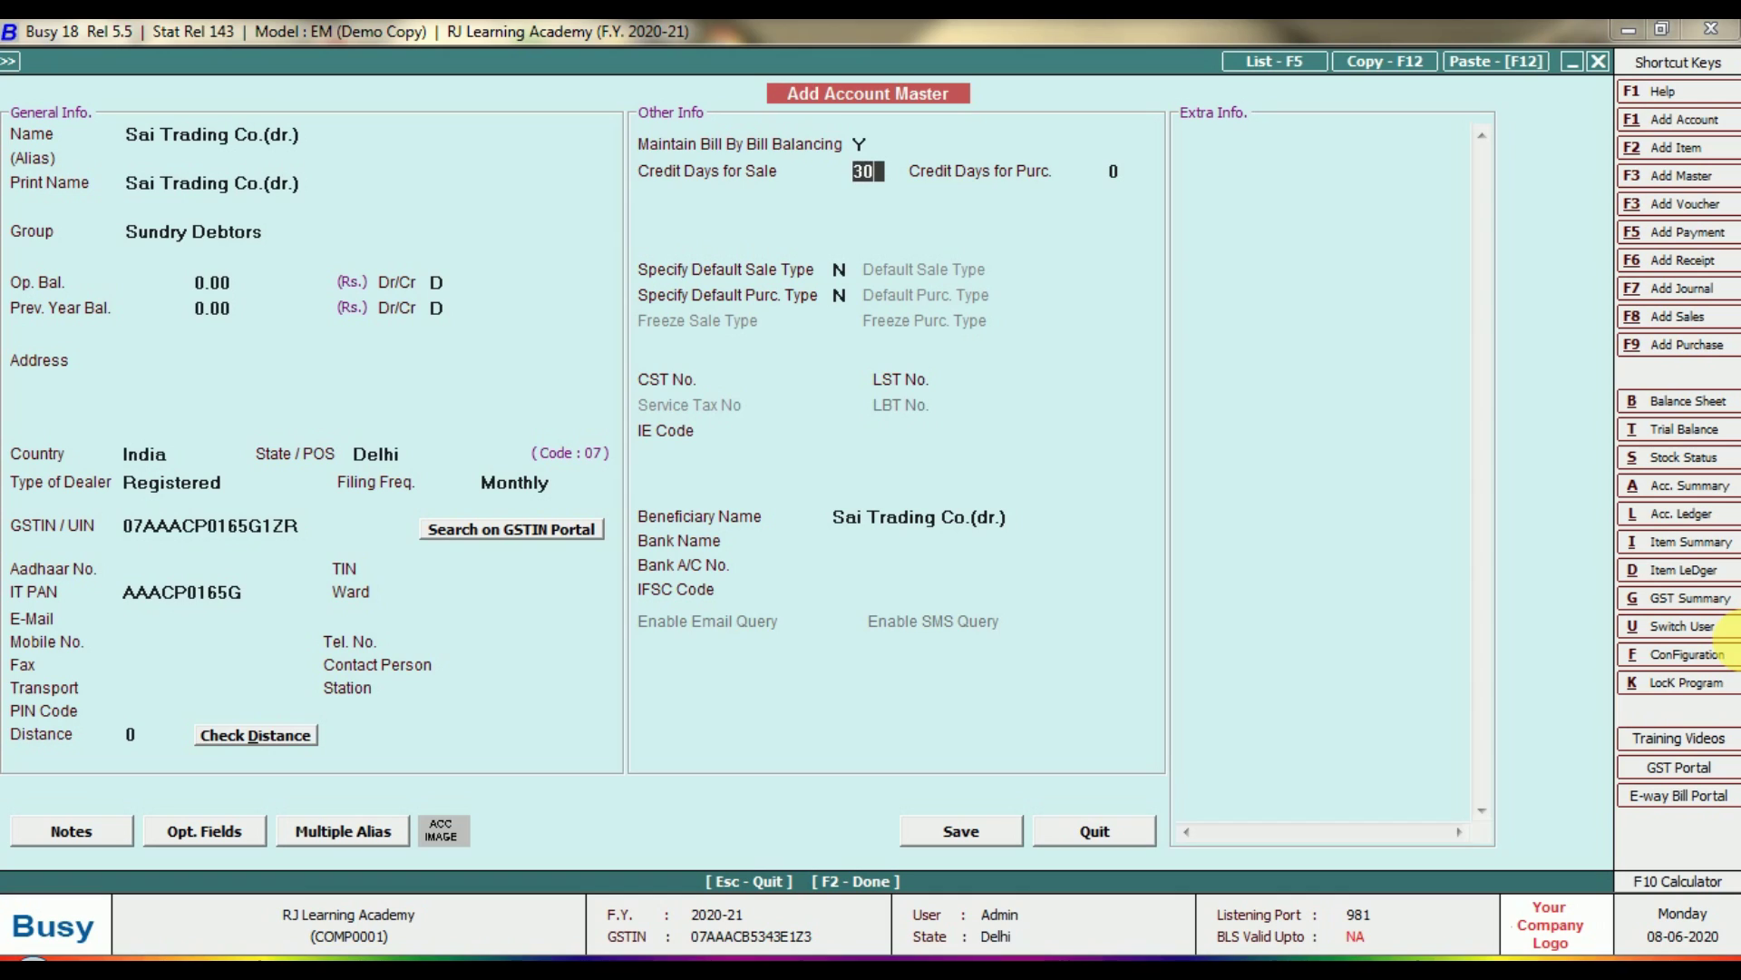
type("30")
key("Return")
type("30")
key("Return")
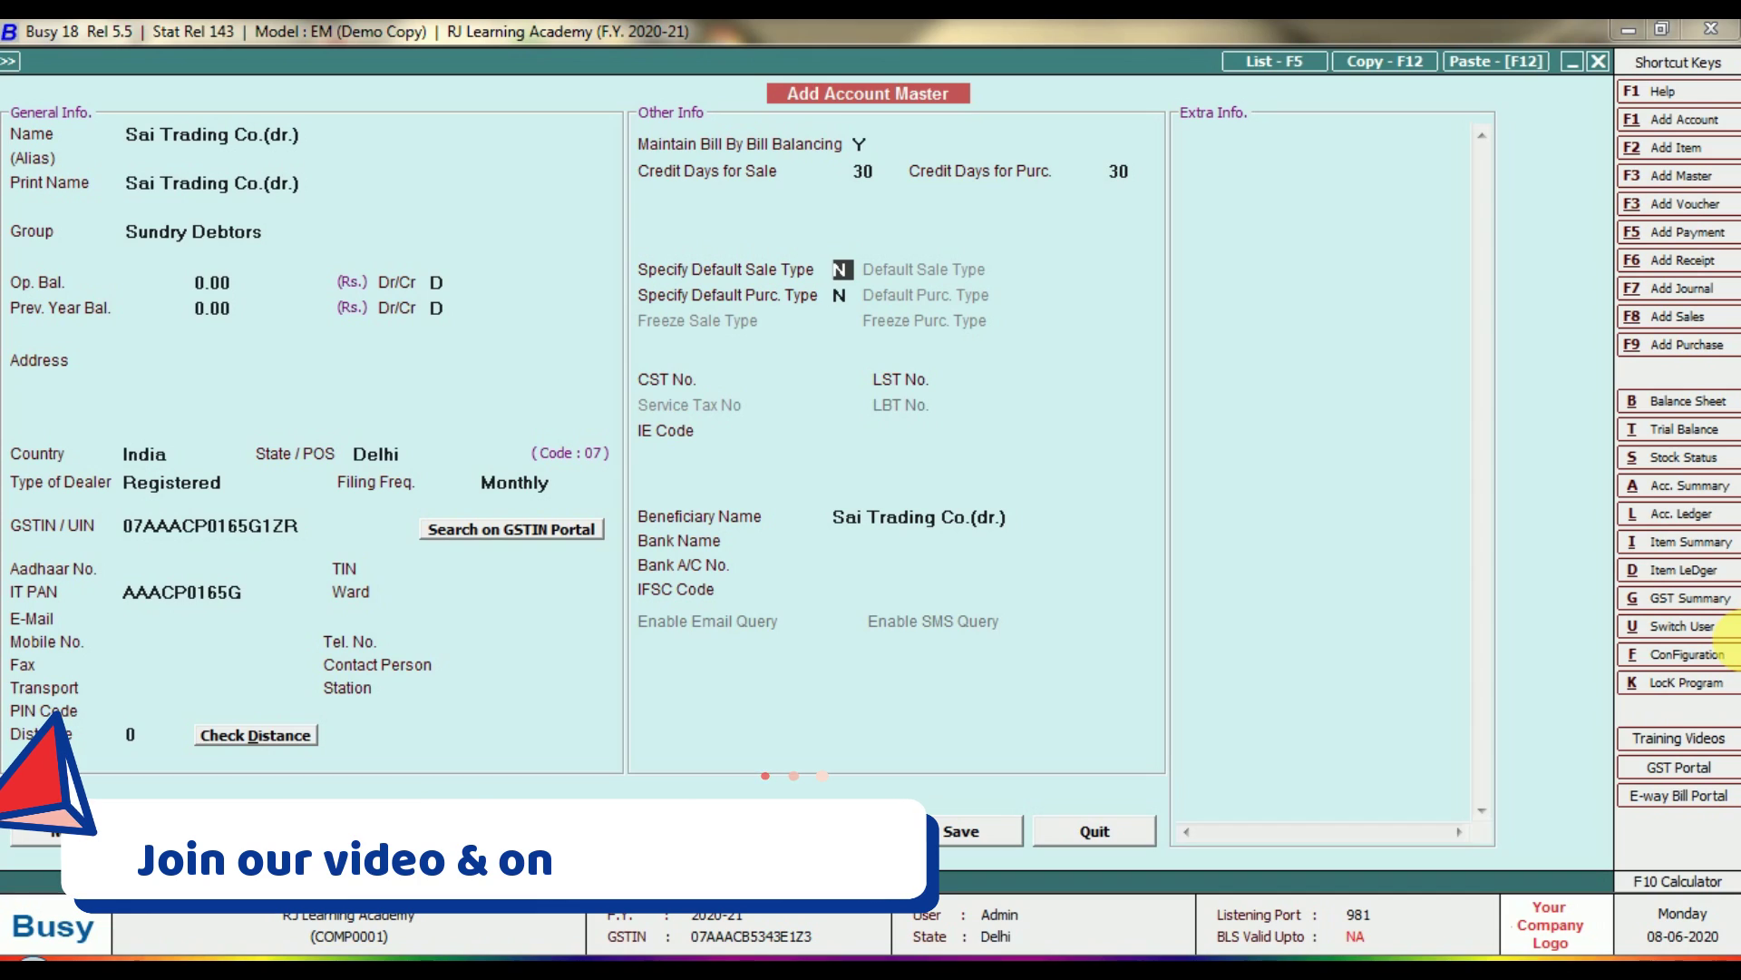
key("Up")
key("Up")
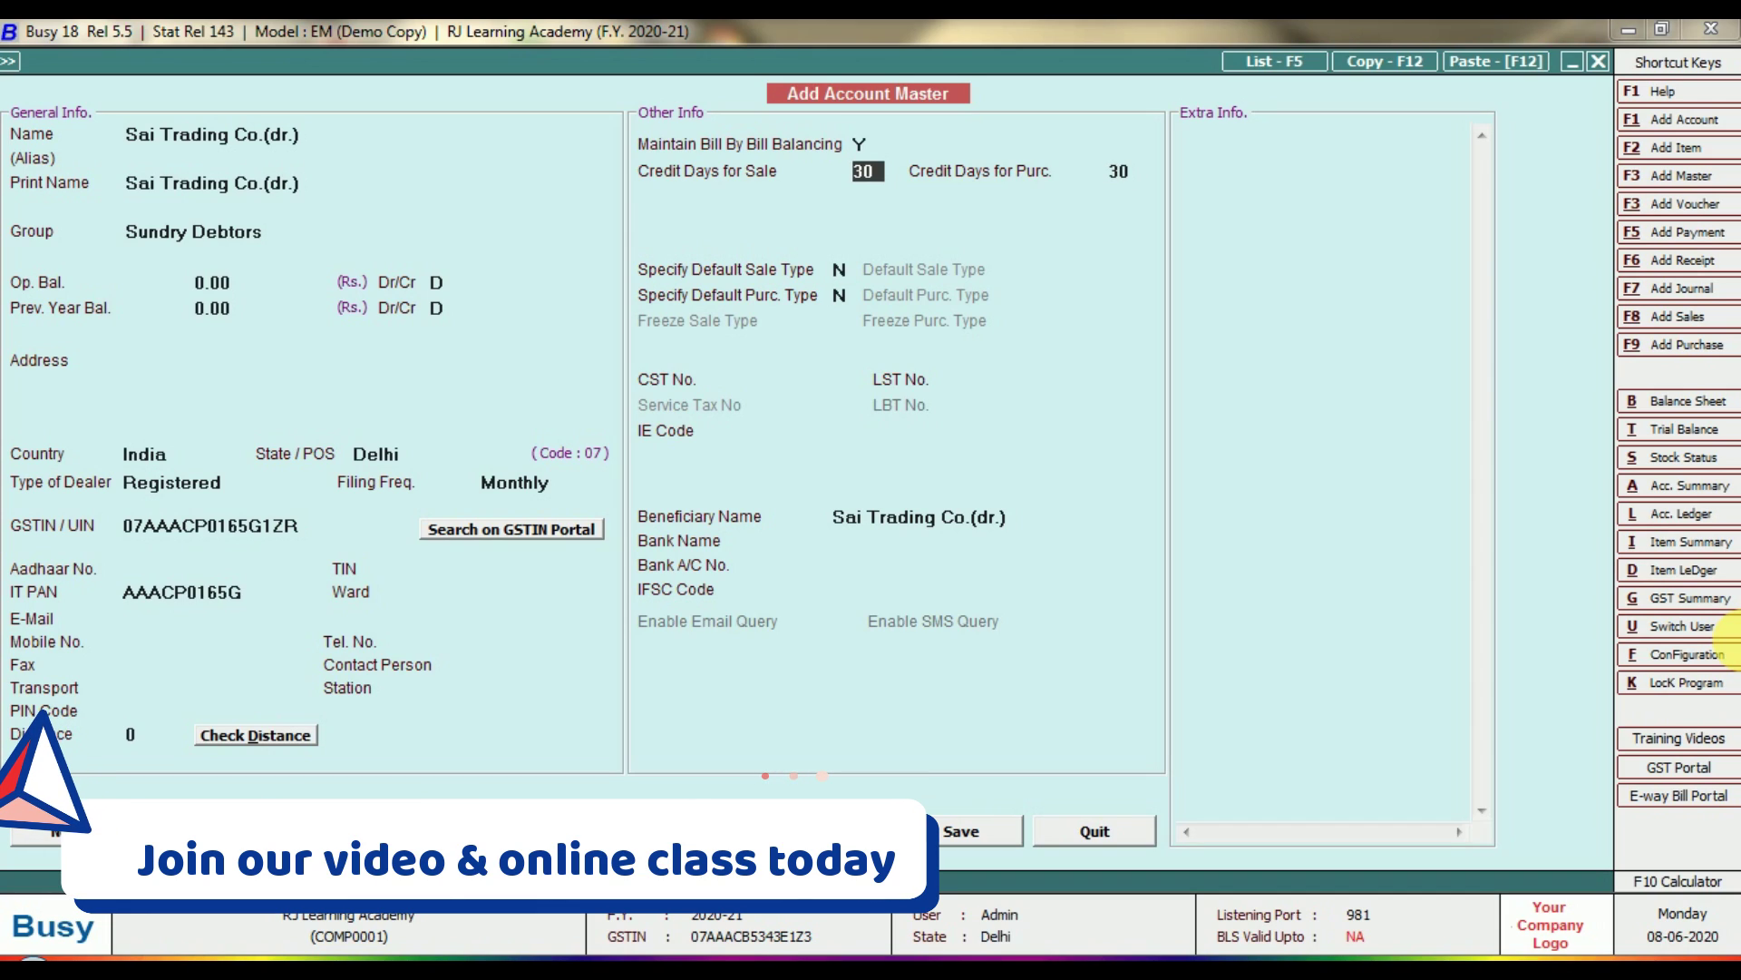
key("Return")
key("Return")
key("Return")
key("Return")
key("Return")
key("Return")
key("Return")
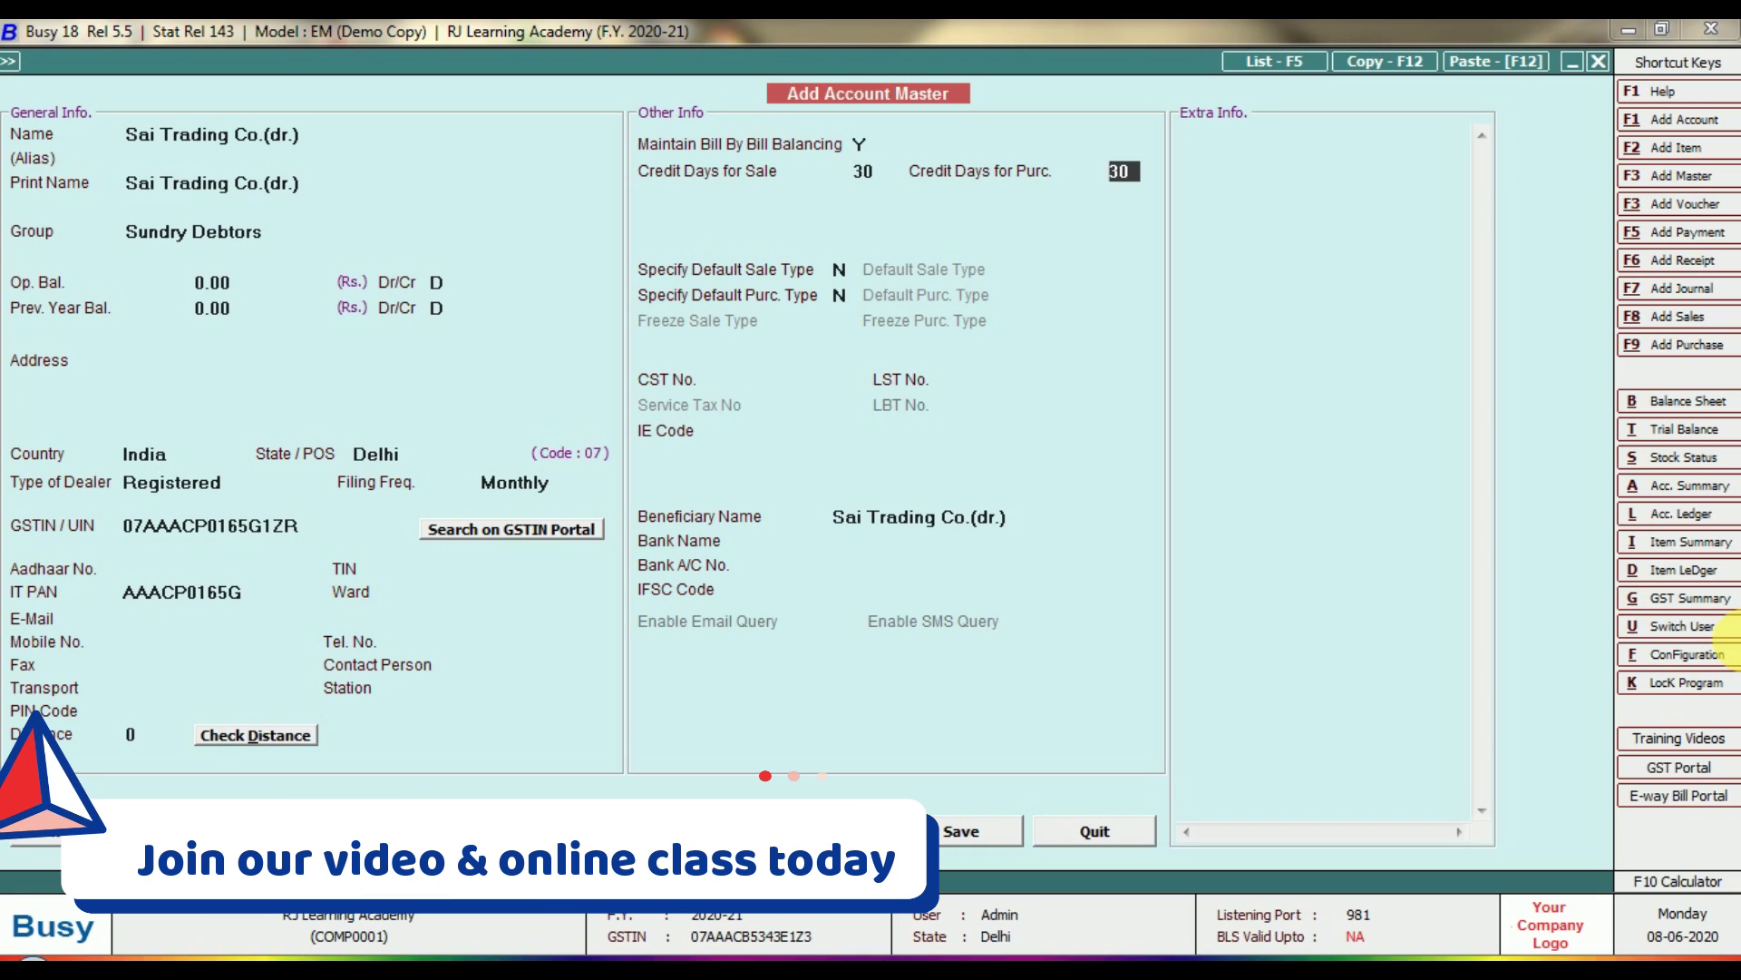
key("Return")
key("Return")
key("Return")
key("Return")
key("Return")
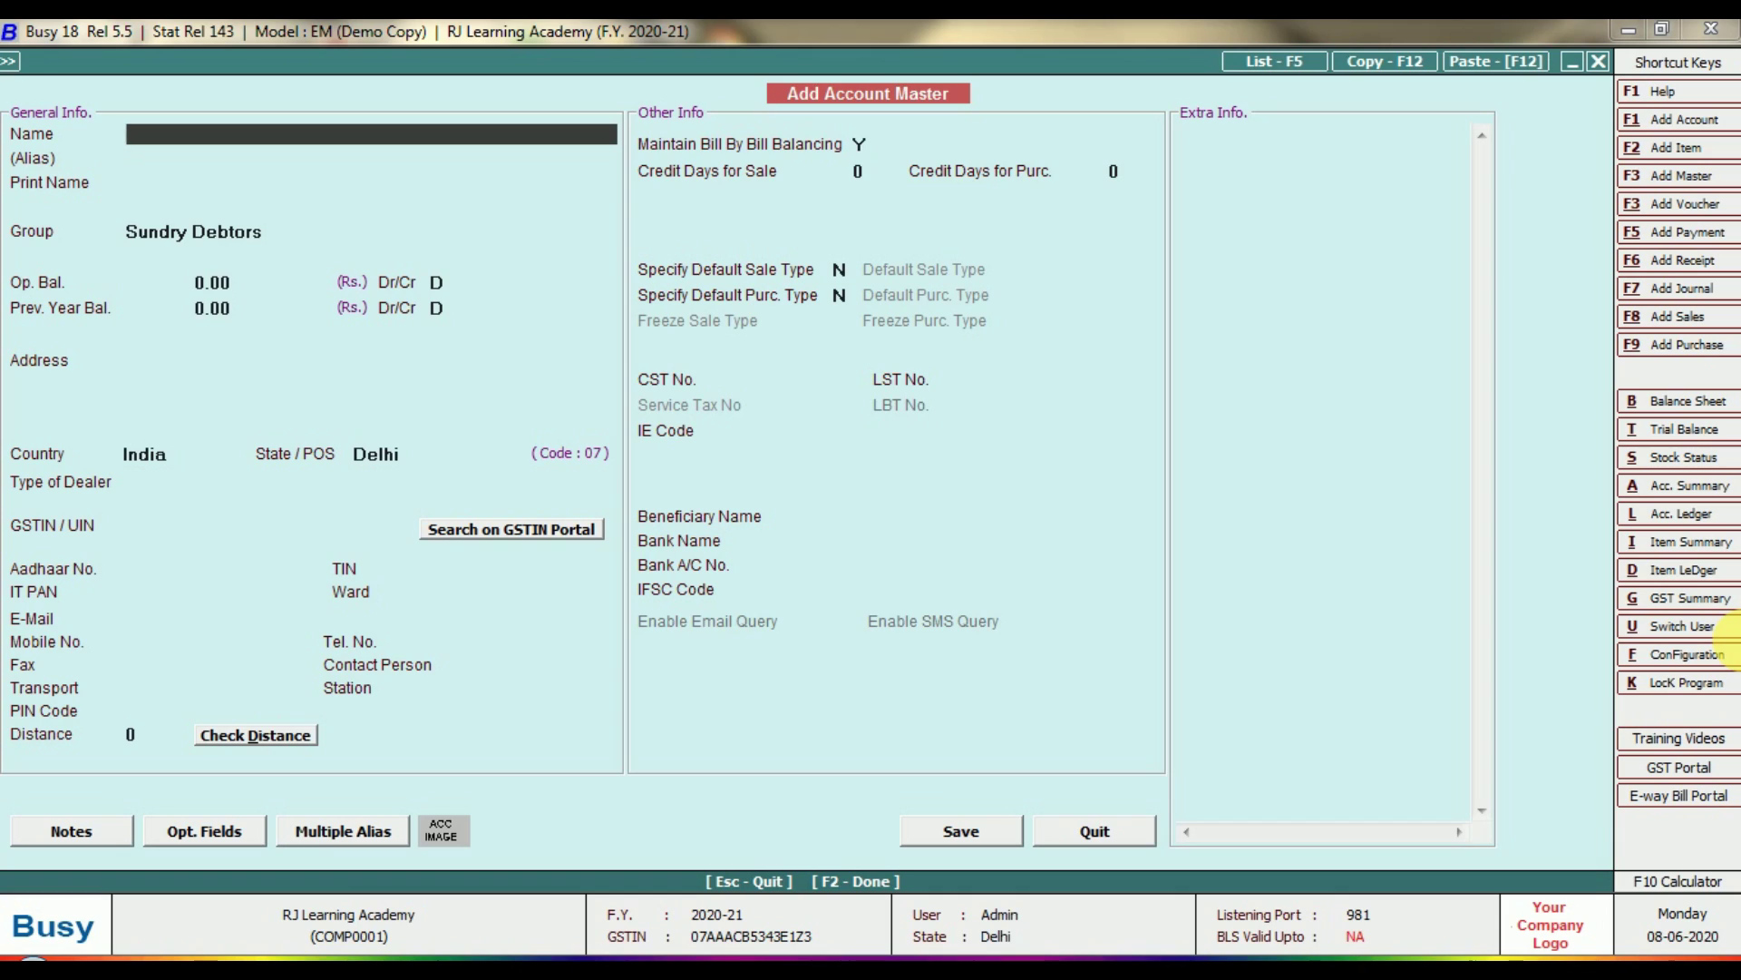
Name the account Pixel Trading Co.(cr.) and place it under Sundry Creditors.
type("xe")
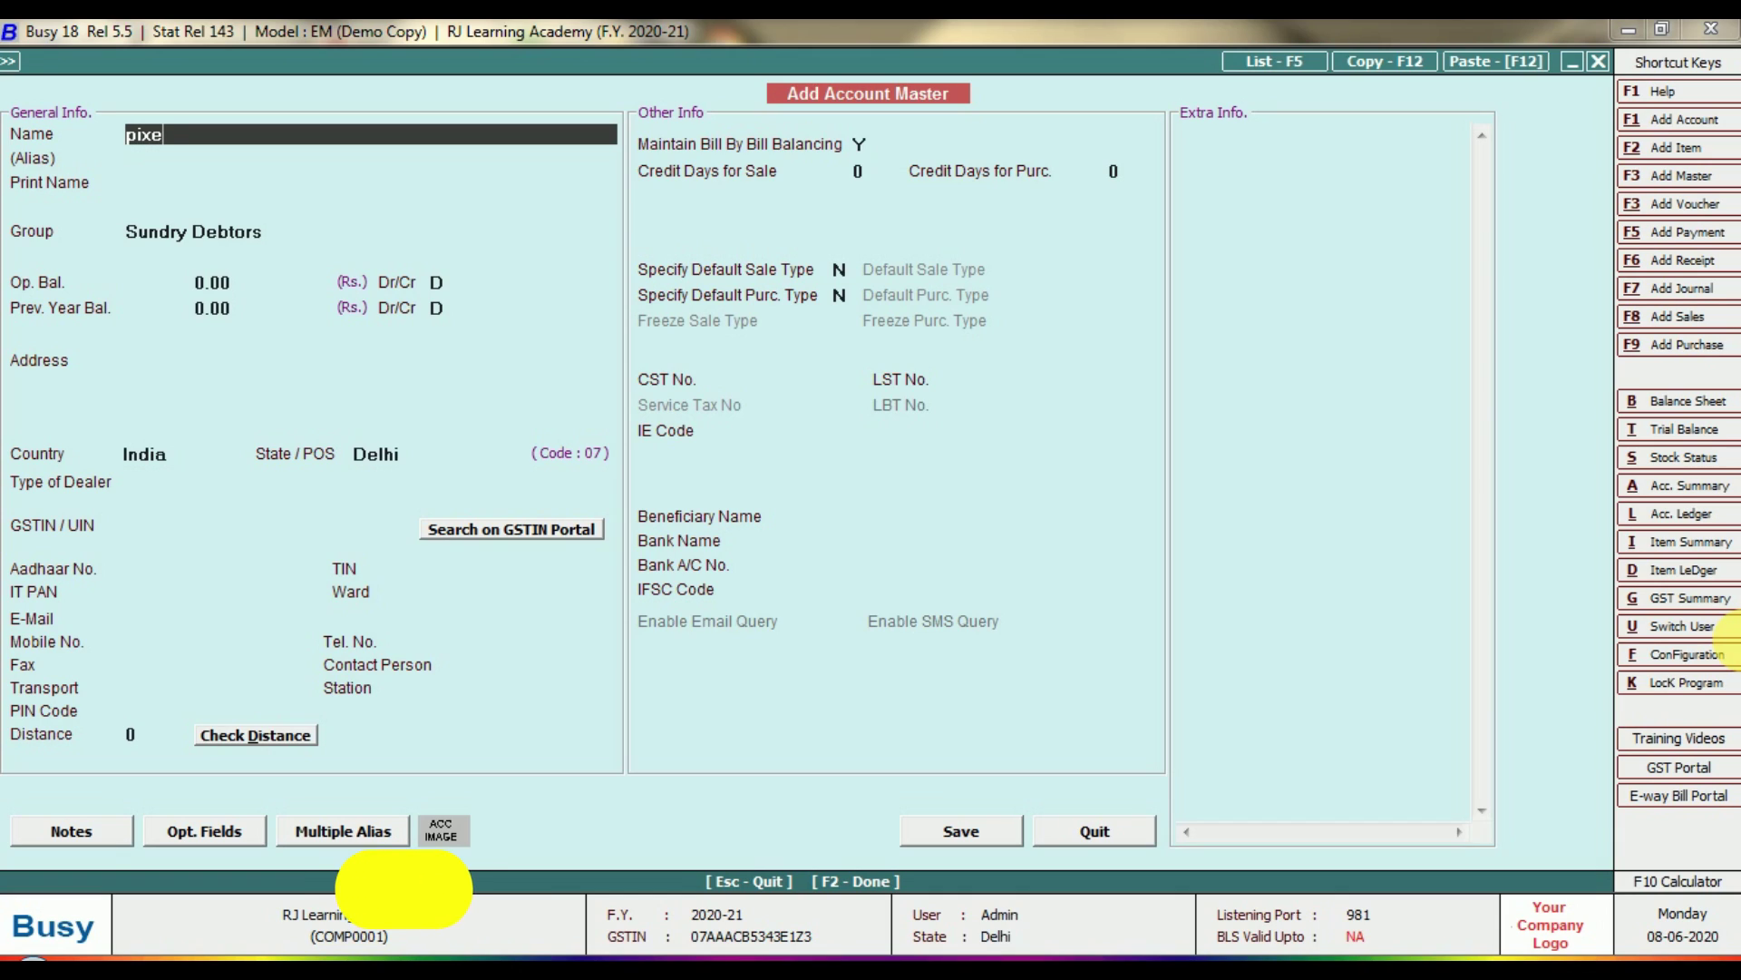
type("l trading")
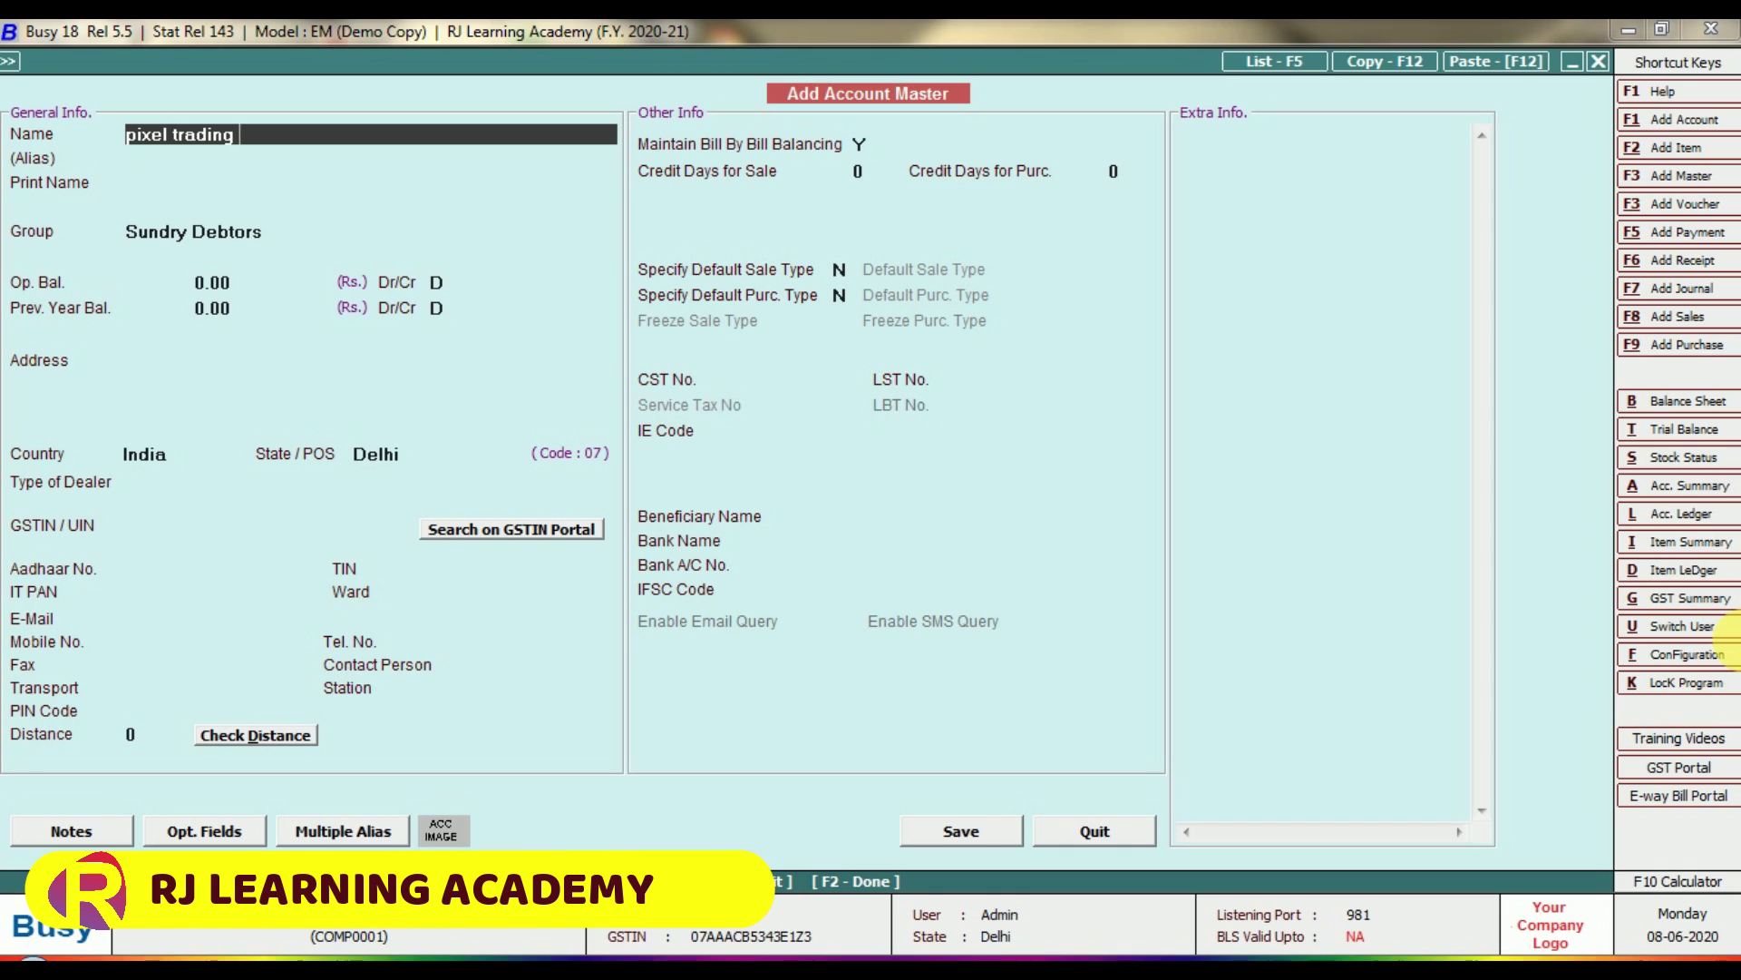
type(" co.(cr")
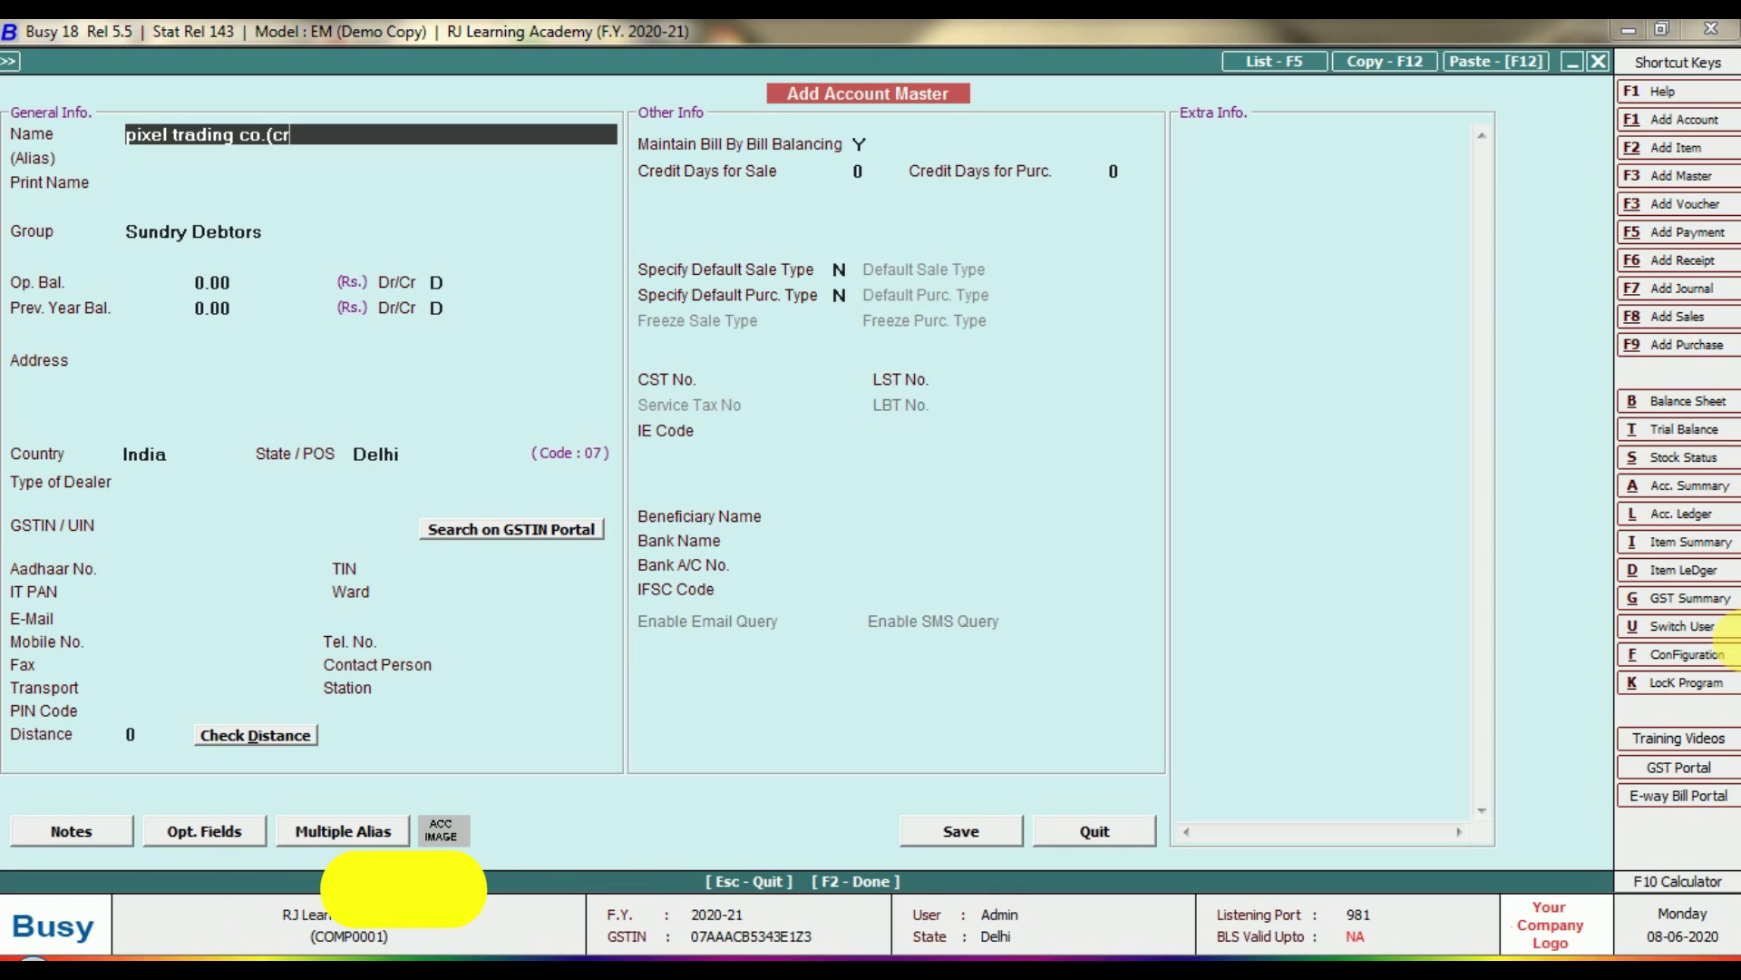
type(".)")
key("Return")
key("Return")
key("Return")
key("Return")
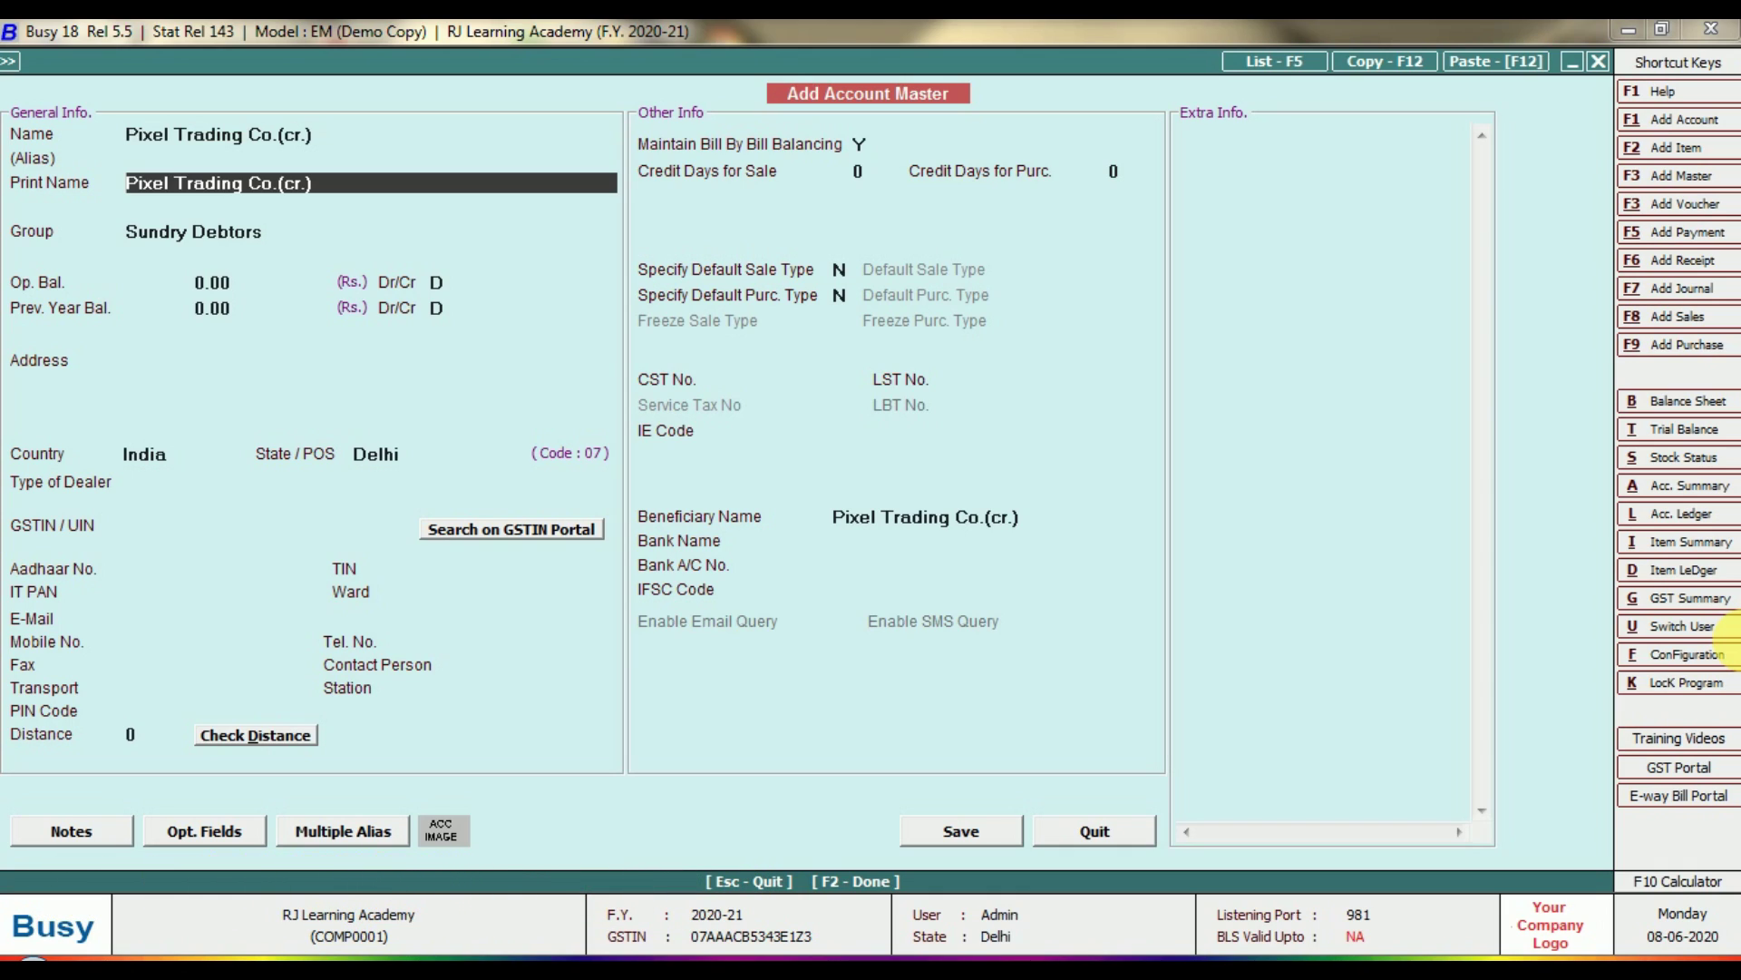
key("Up")
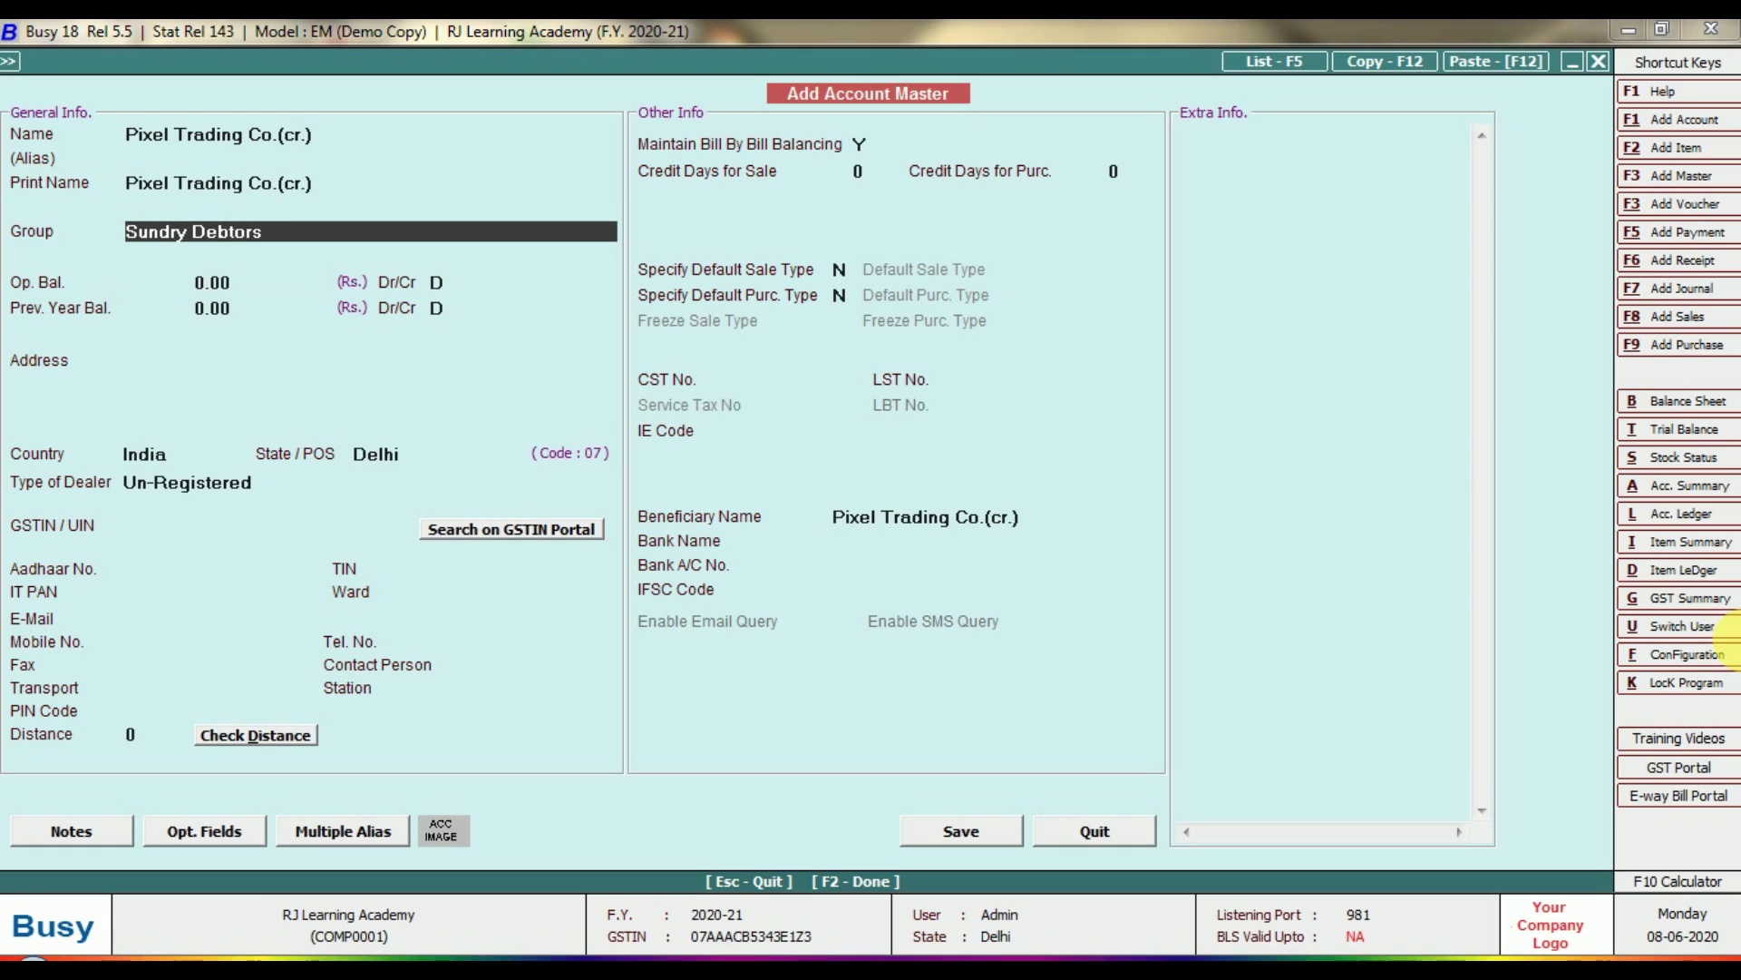
key("Down")
key("Down")
key("Down")
key("Down")
key("Return")
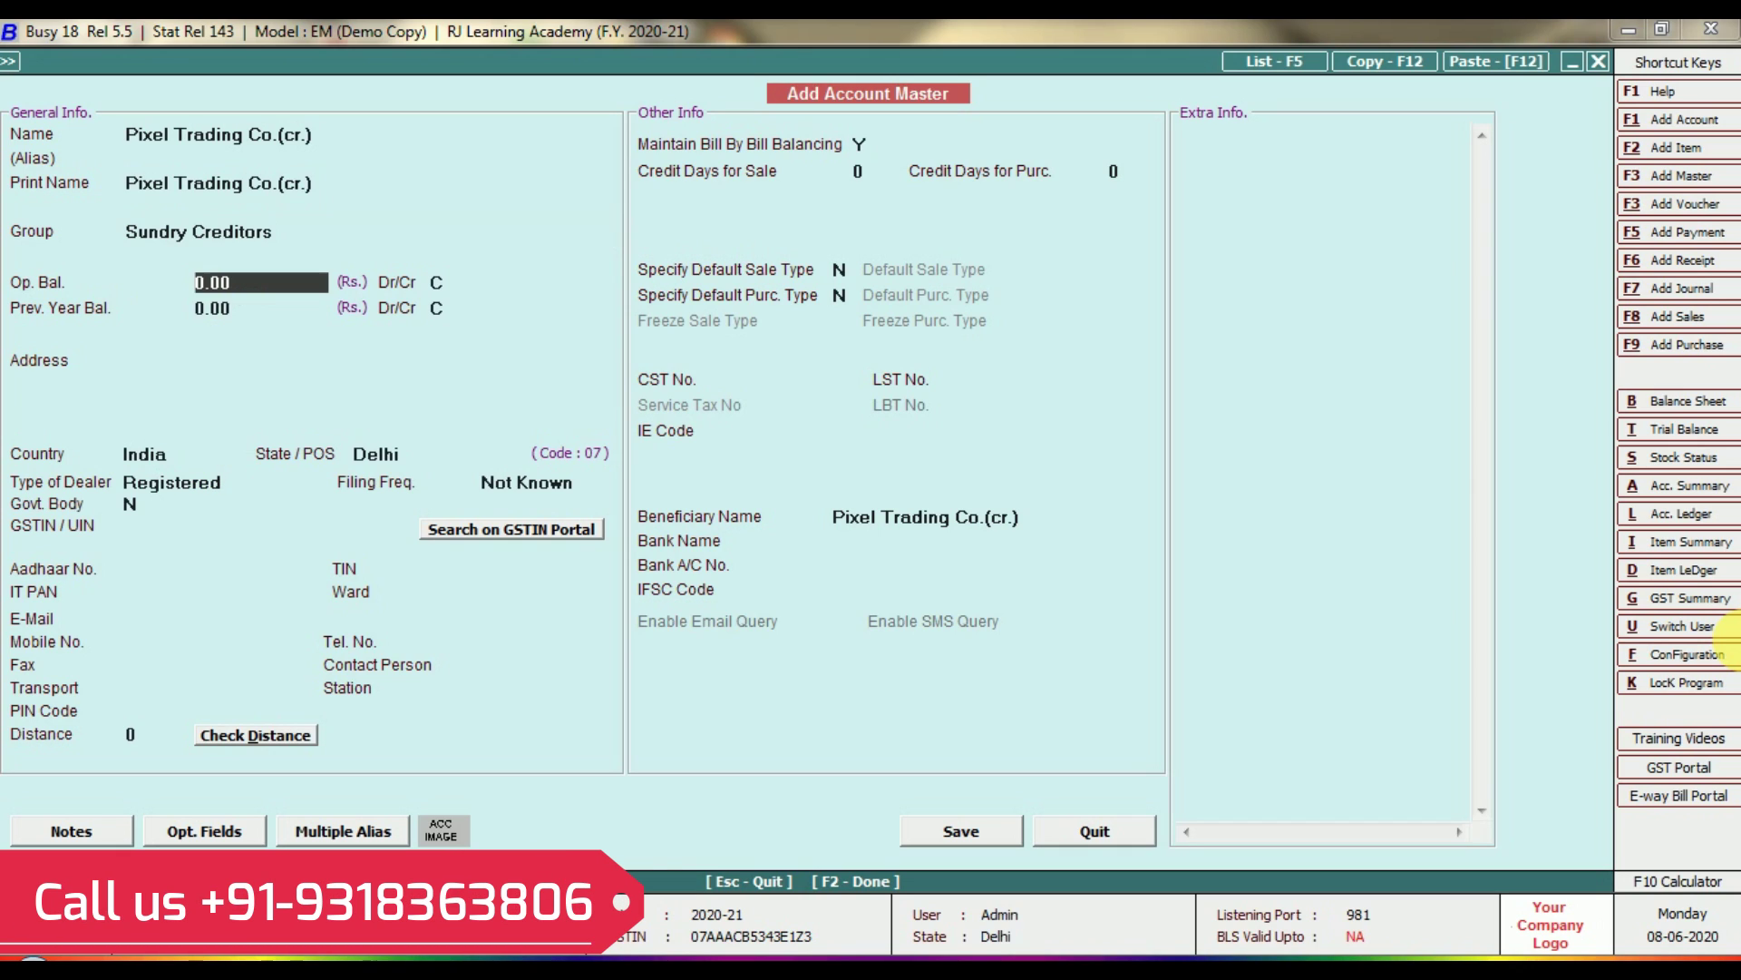
key("Return")
key("Return")
key("Return")
key("Return")
key("Return")
key("Return")
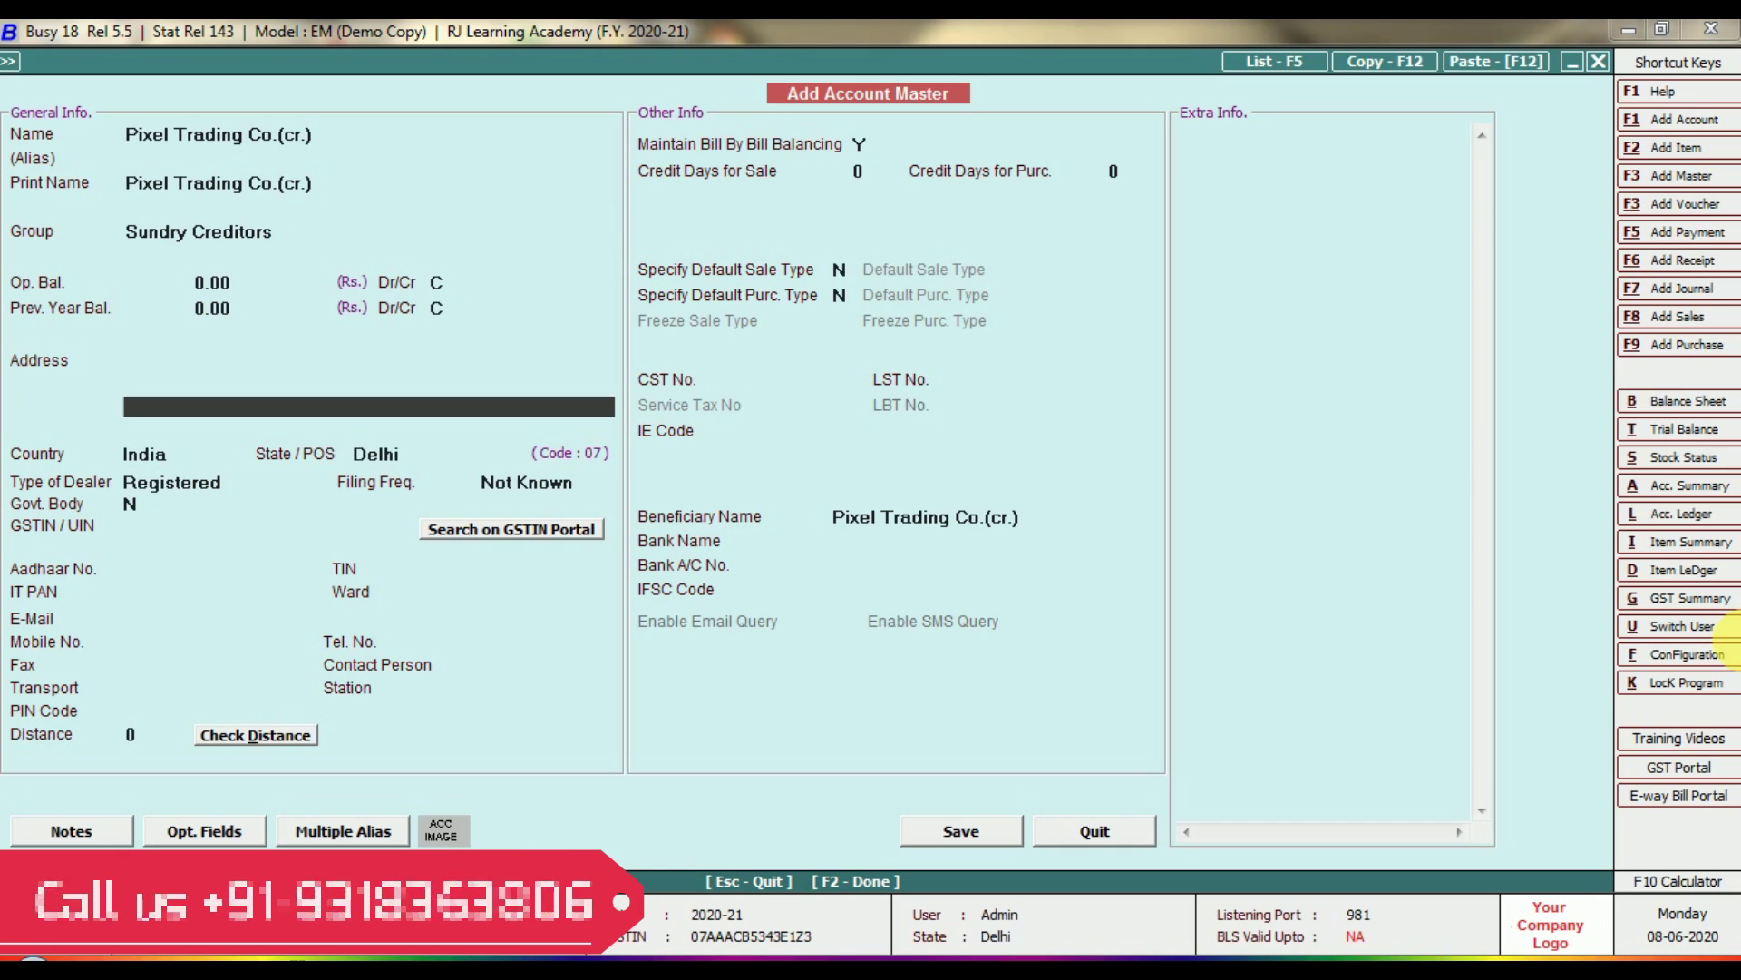
key("Return")
key("Return")
key("Return")
key("Return")
key("Return")
key("Return")
Set the state to Haryana and enter the account's GSTIN, correcting its last character.
key("Up")
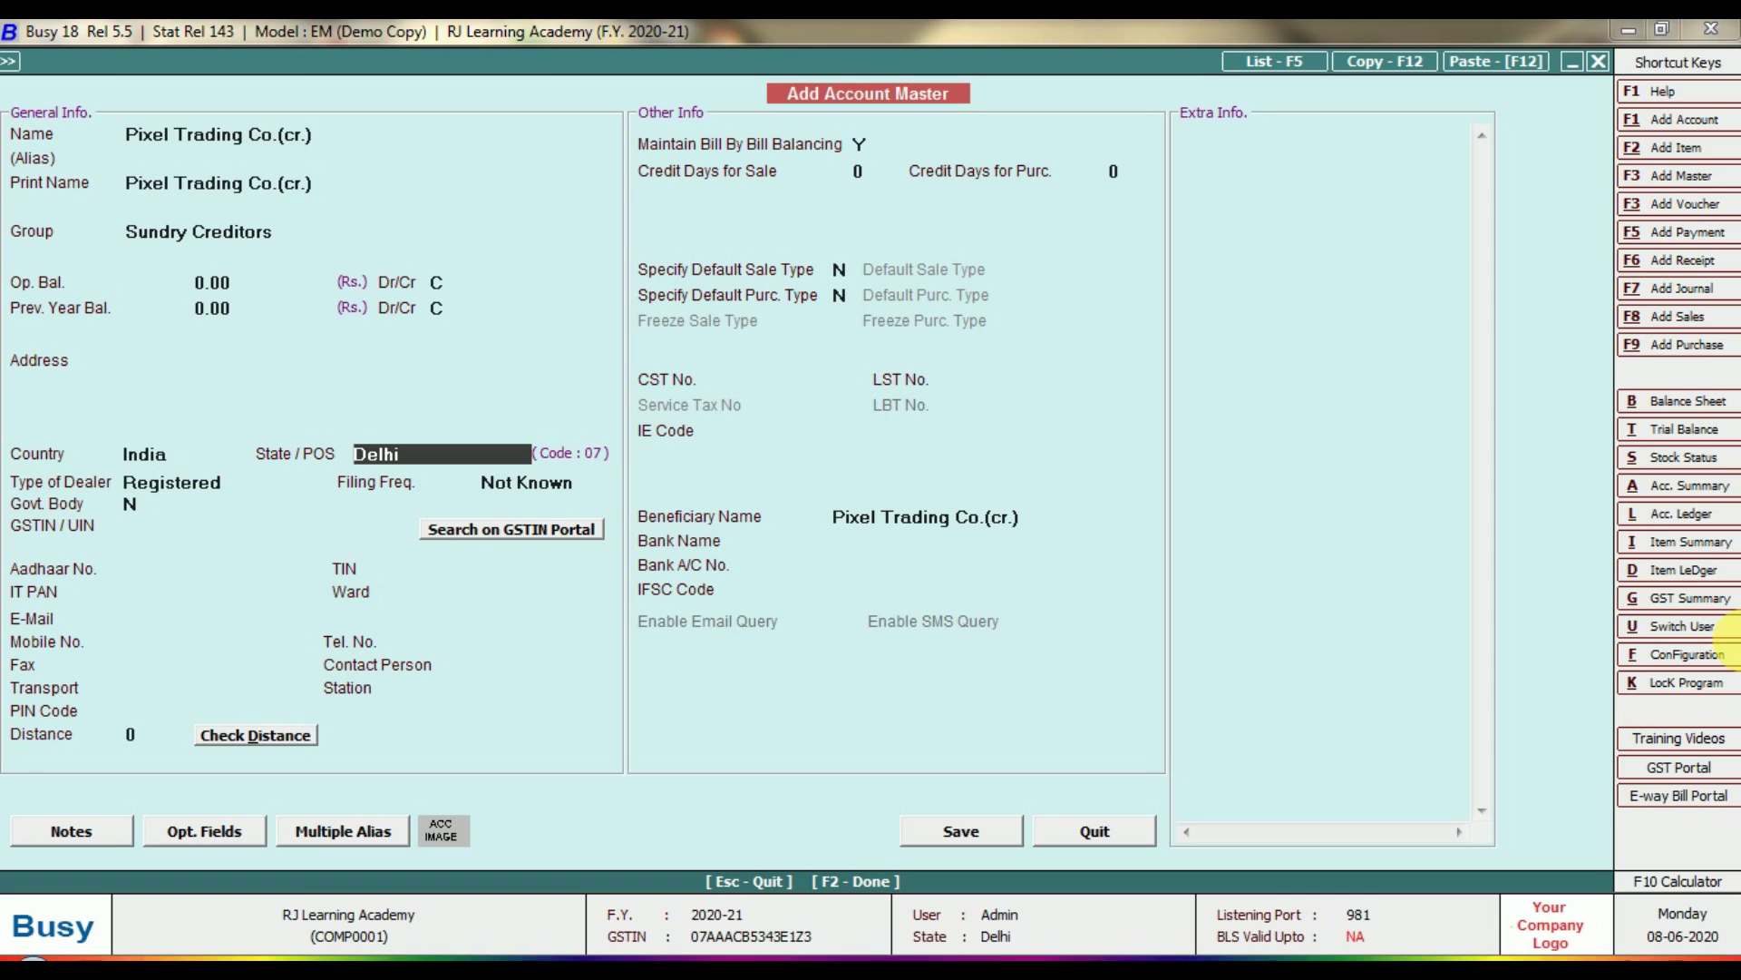
type("har")
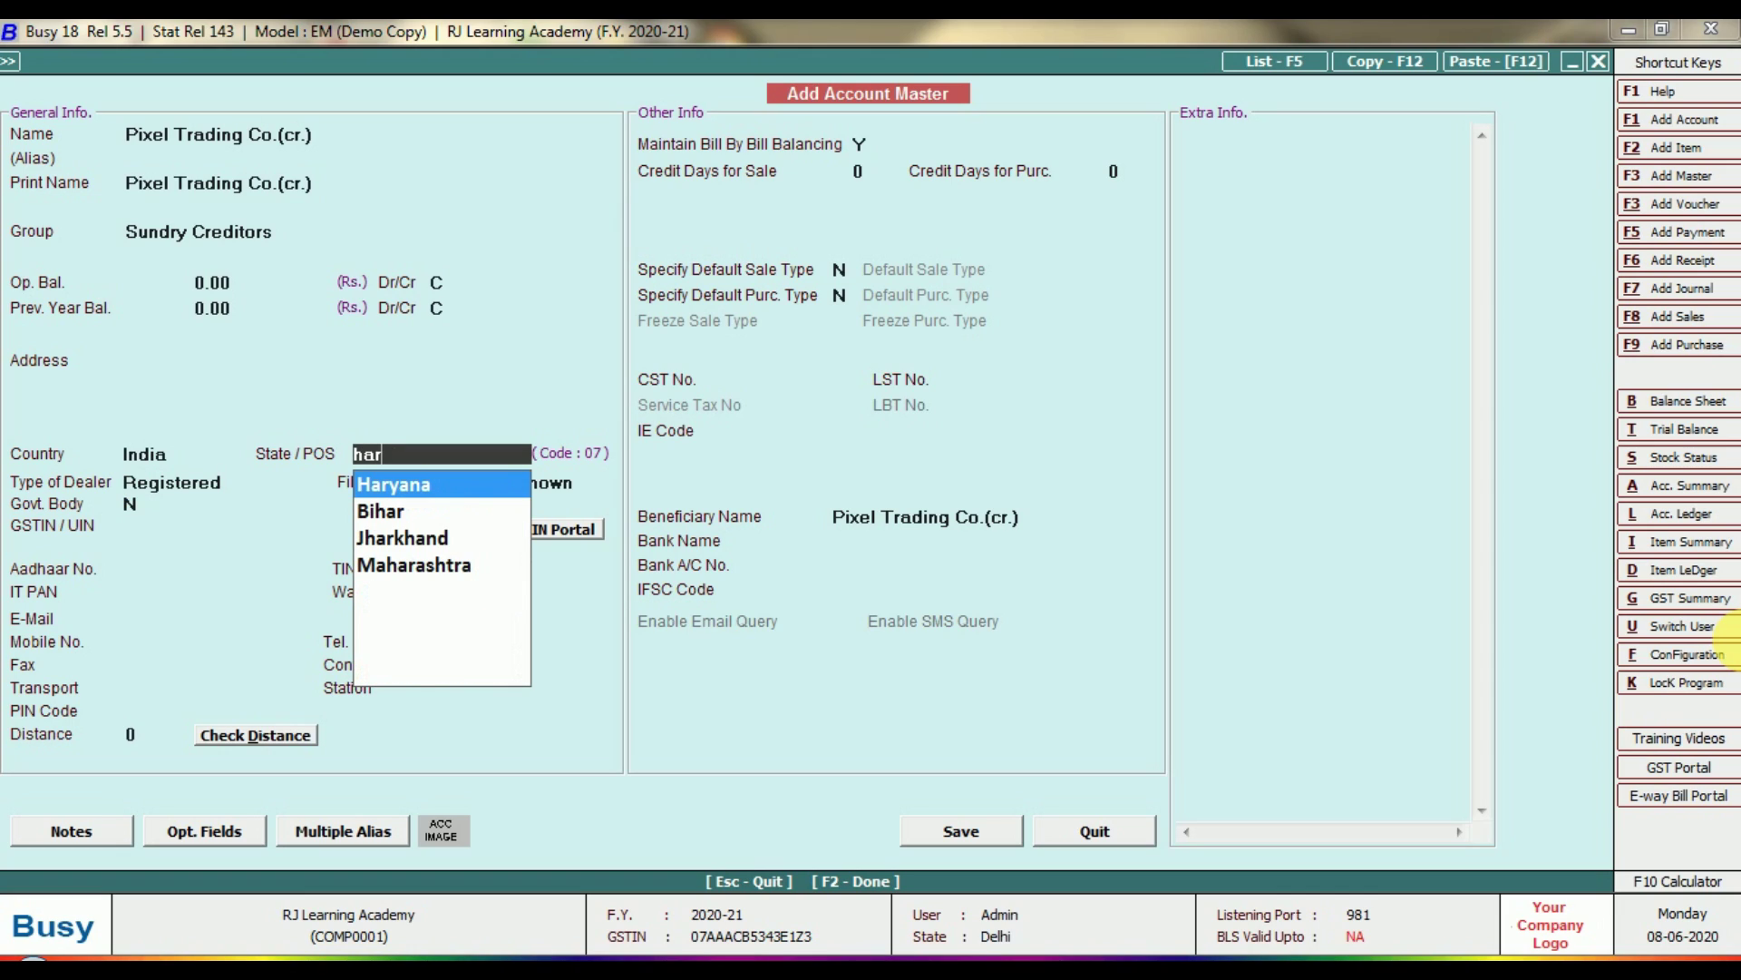
key("Return")
key("Return")
key("Return")
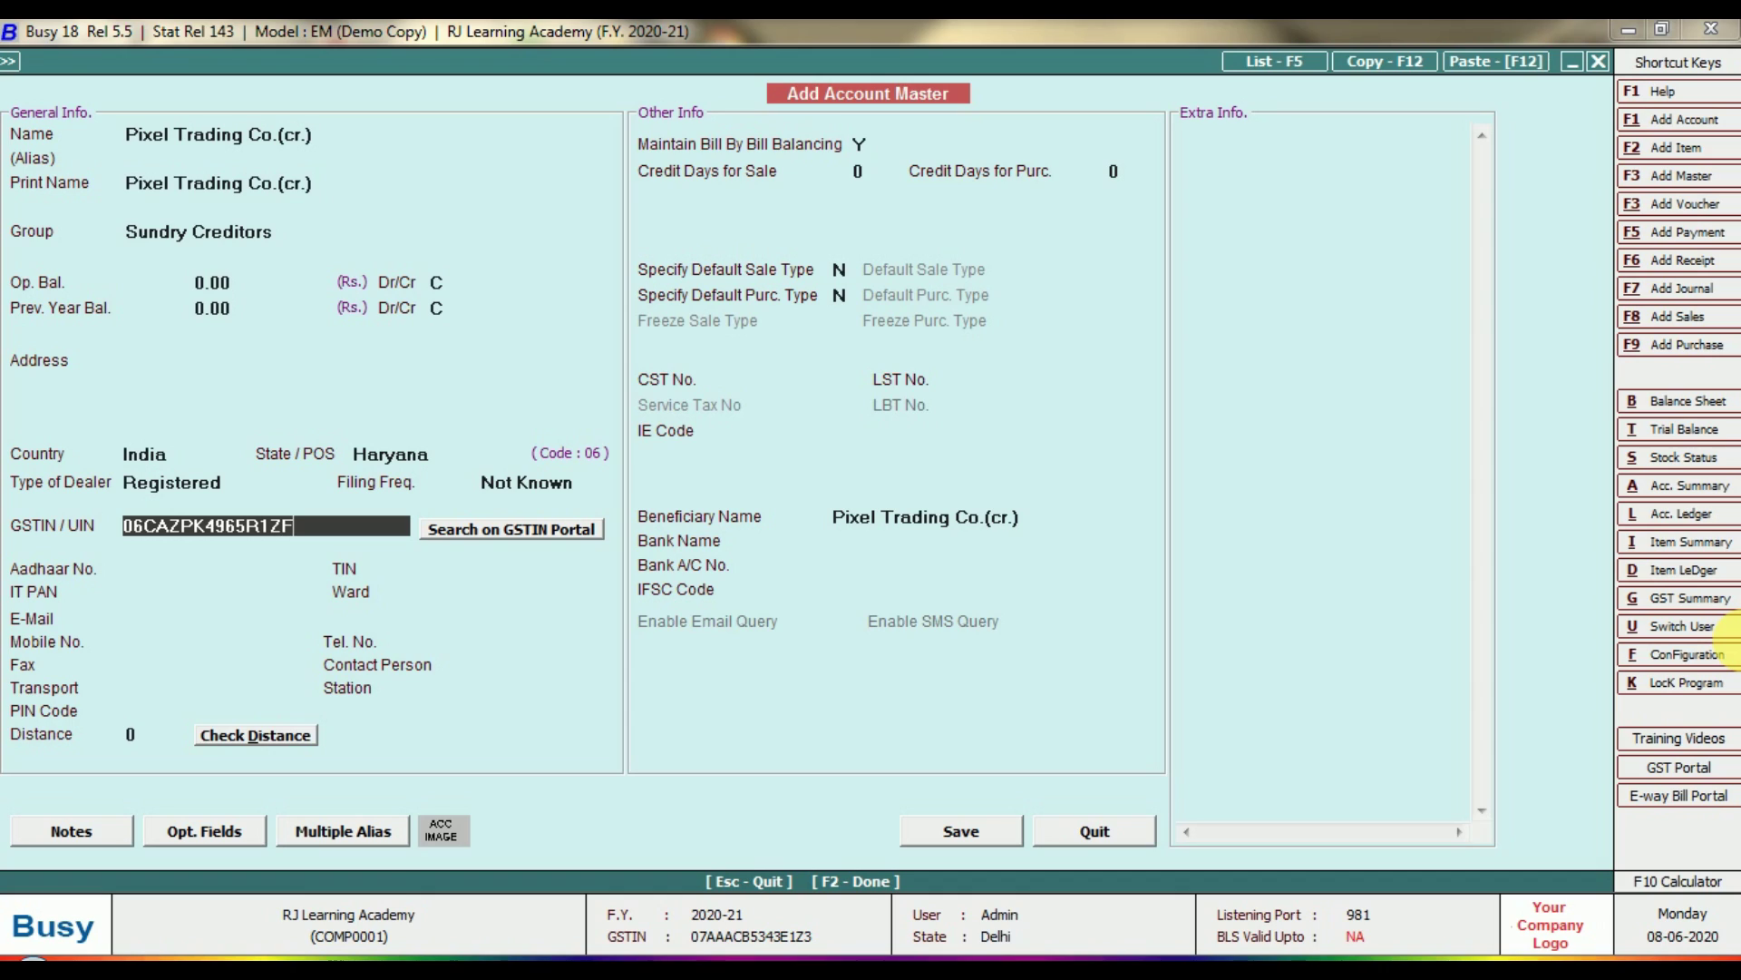
key("BackSpace")
type("D")
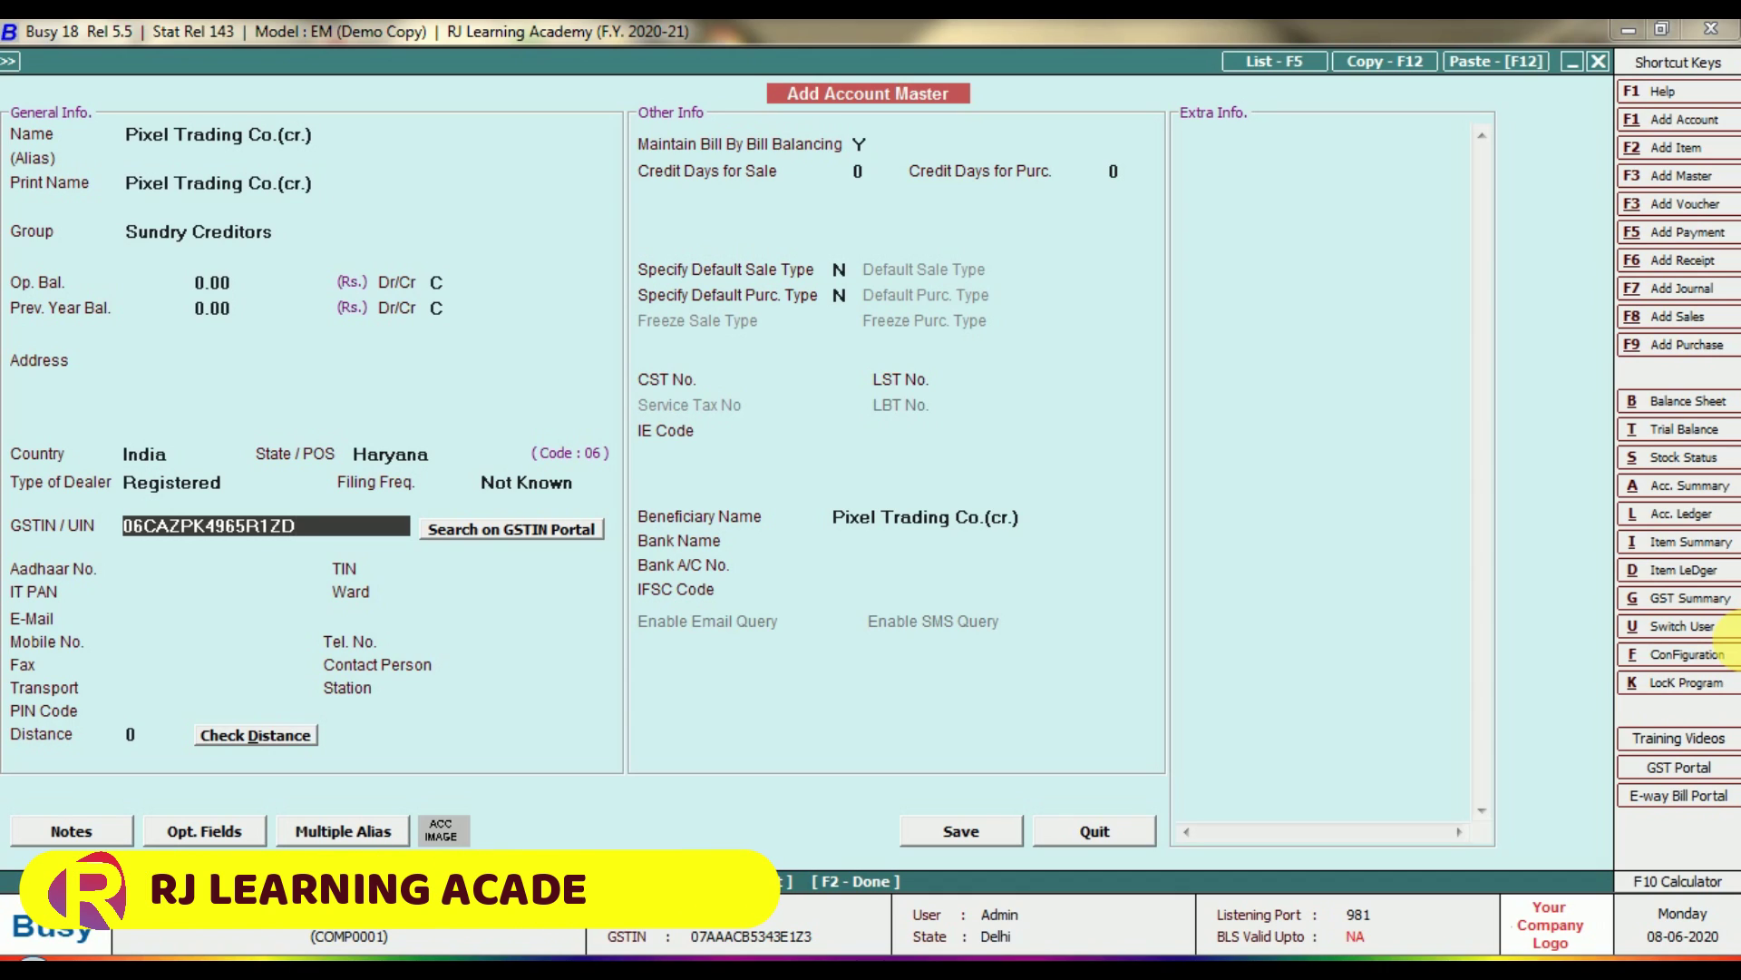
key("Return")
key("Return")
key("Return")
key("Return")
key("Return")
key("Return")
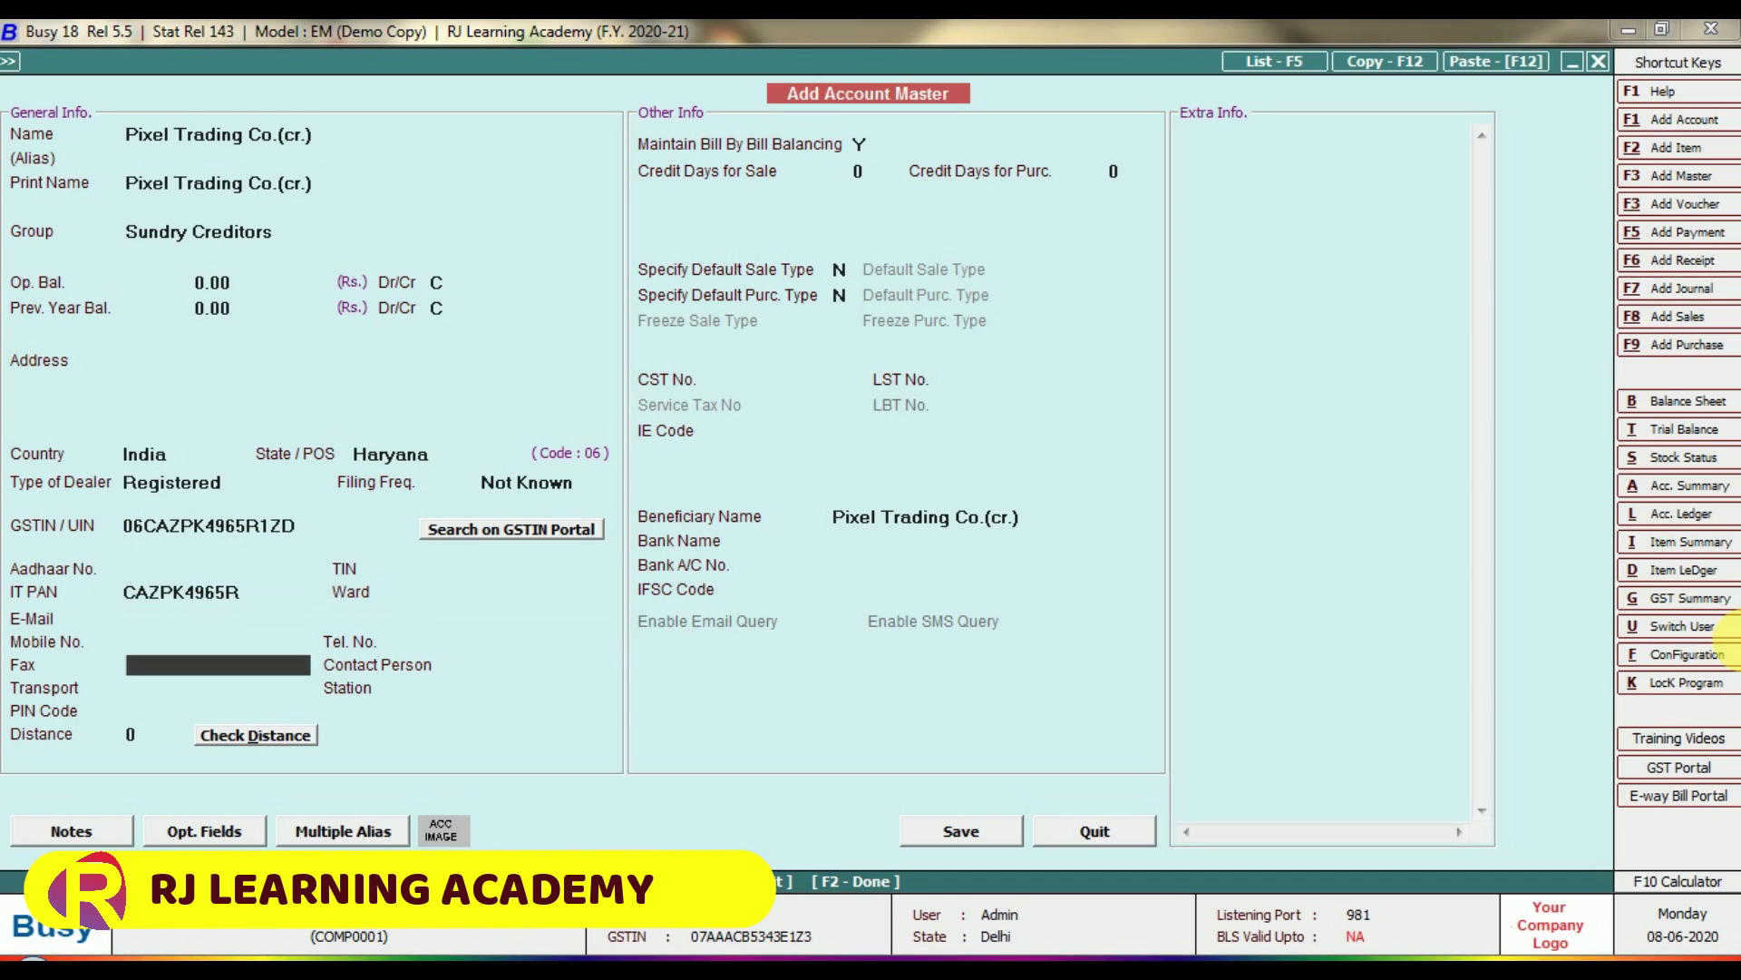
Give Pixel Trading Co.(cr.) 30 purchase credit days and save it.
key("Return")
key("Return")
key("Return")
key("Return")
key("Return")
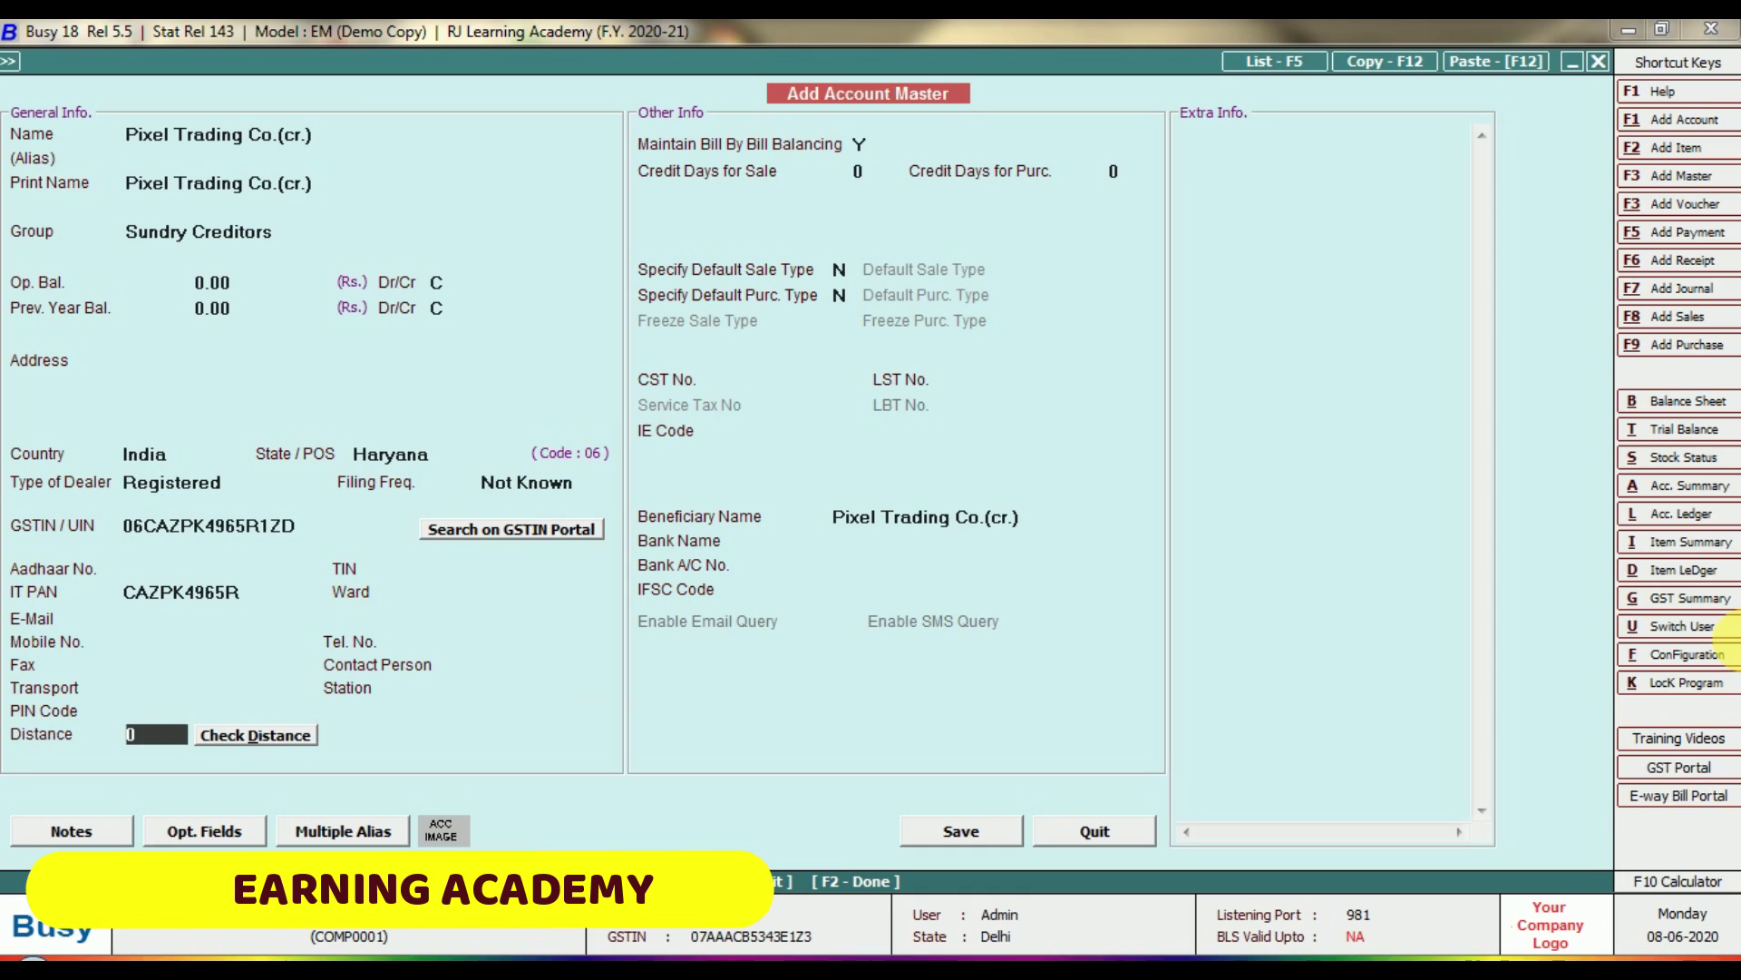
key("Return")
key("Return")
key("Return")
type("3")
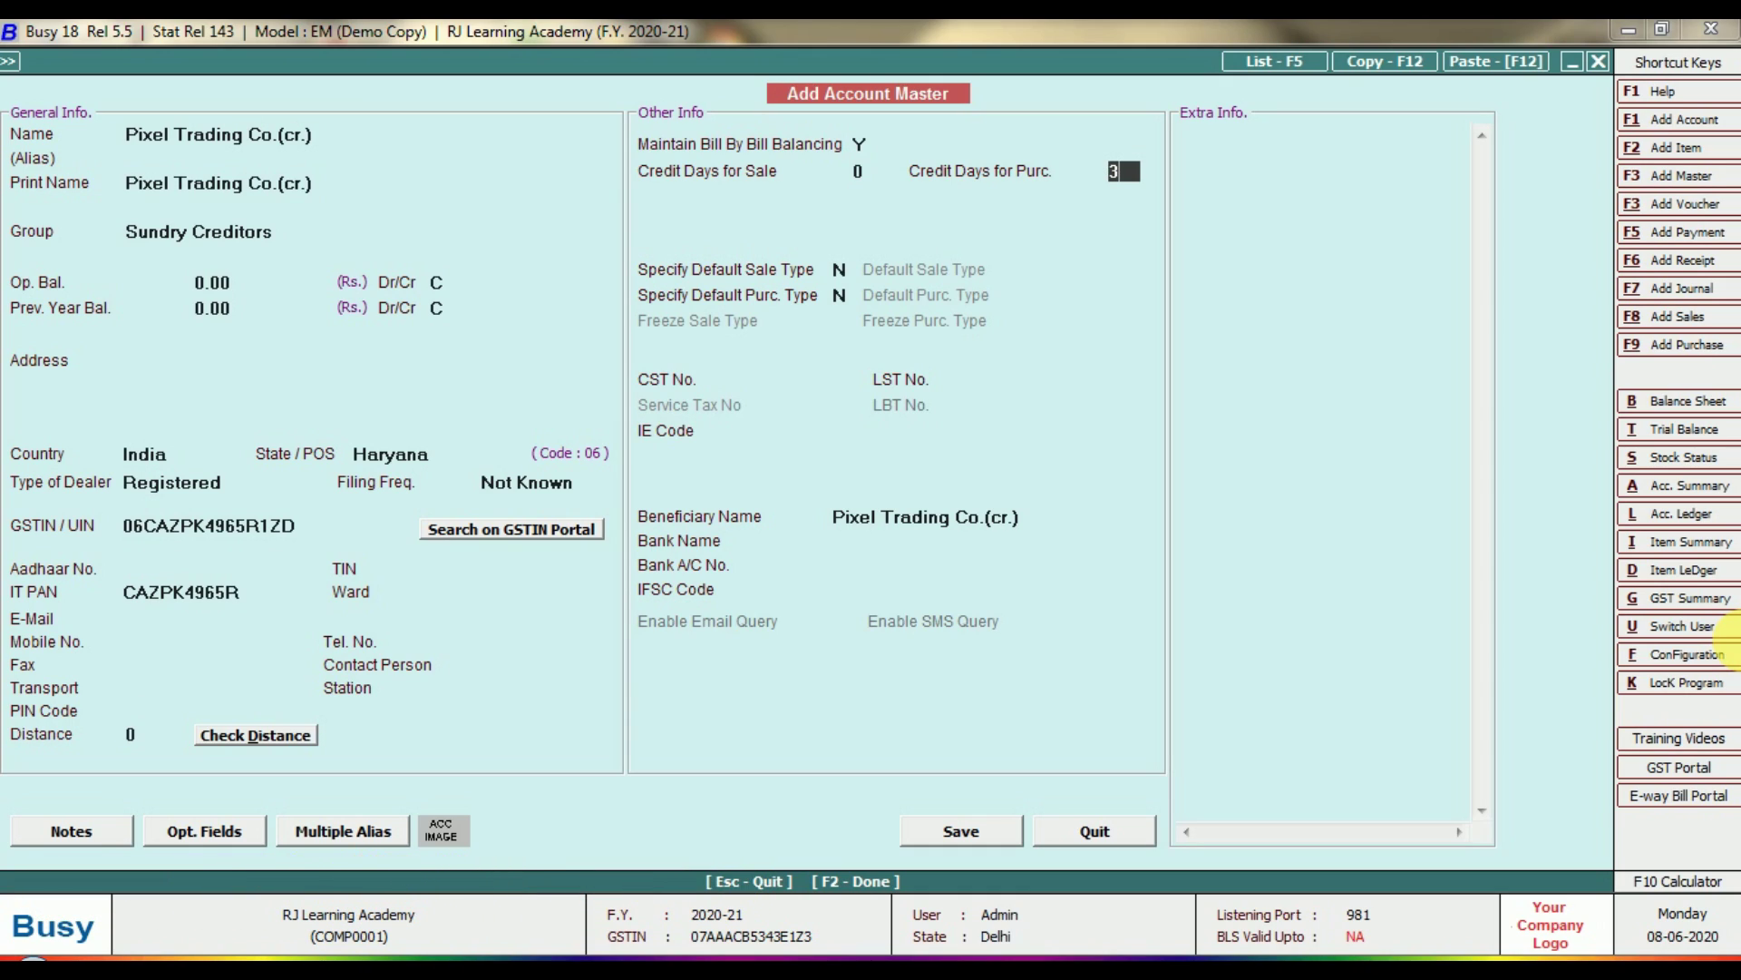
type("0")
key("Return")
key("Return")
key("Return")
key("Return")
key("Return")
key("Return")
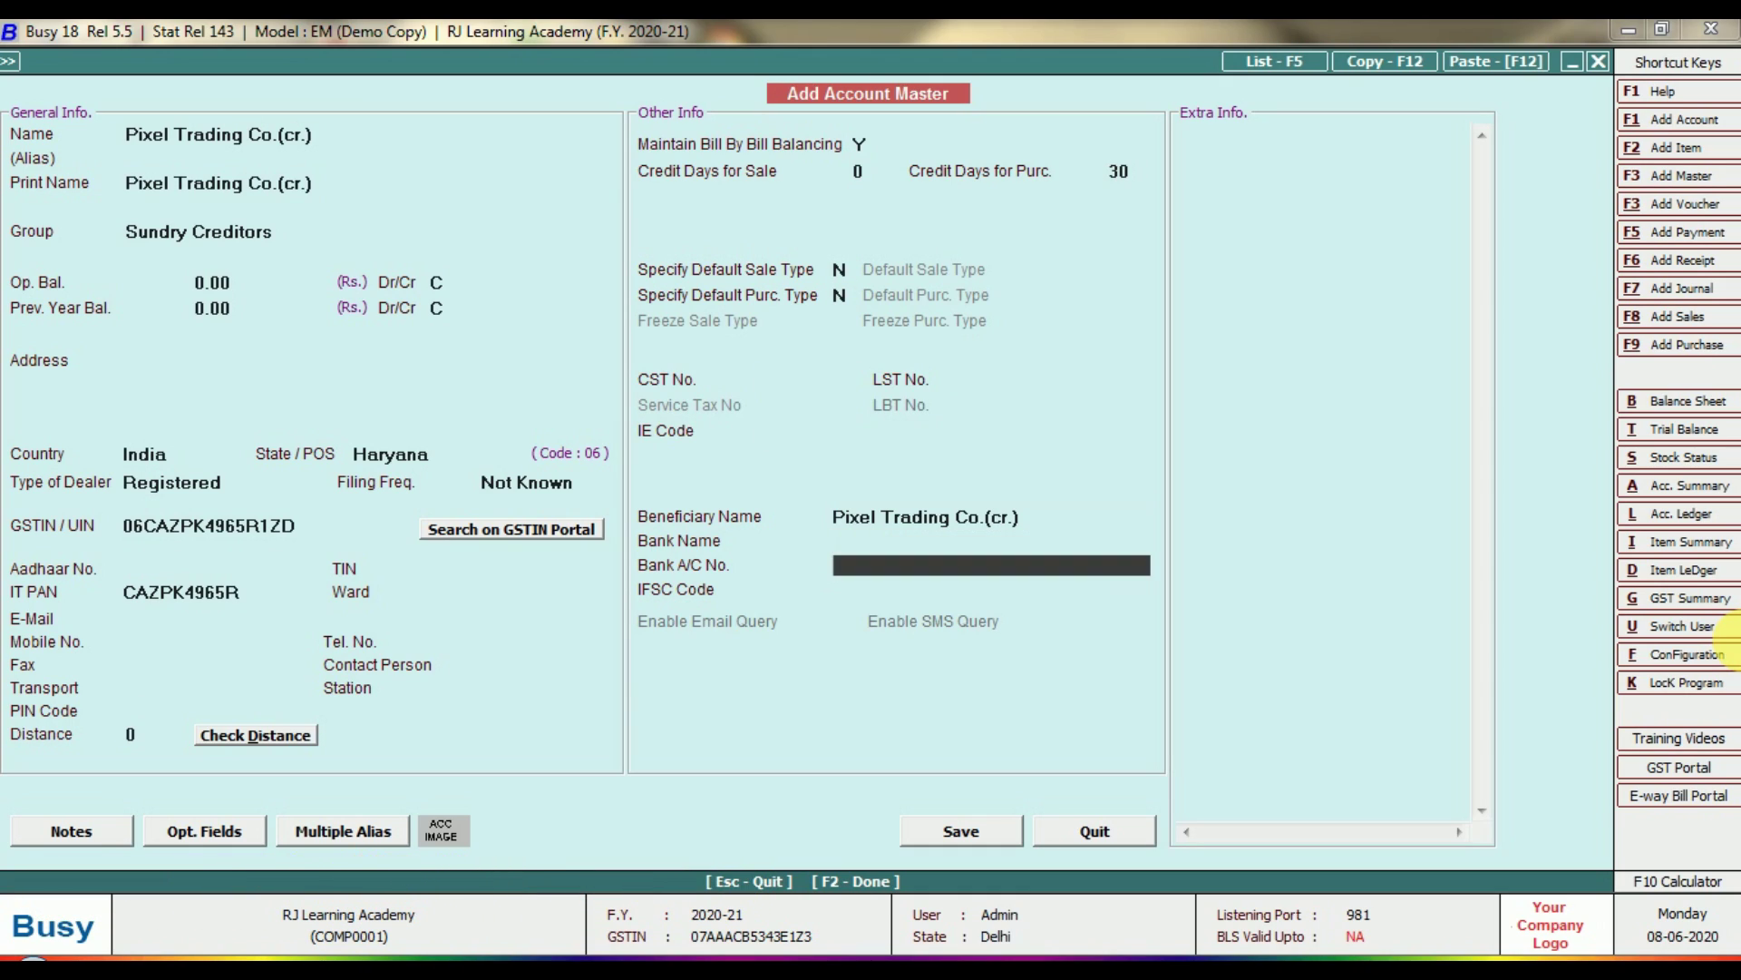
key("Return")
key("Return")
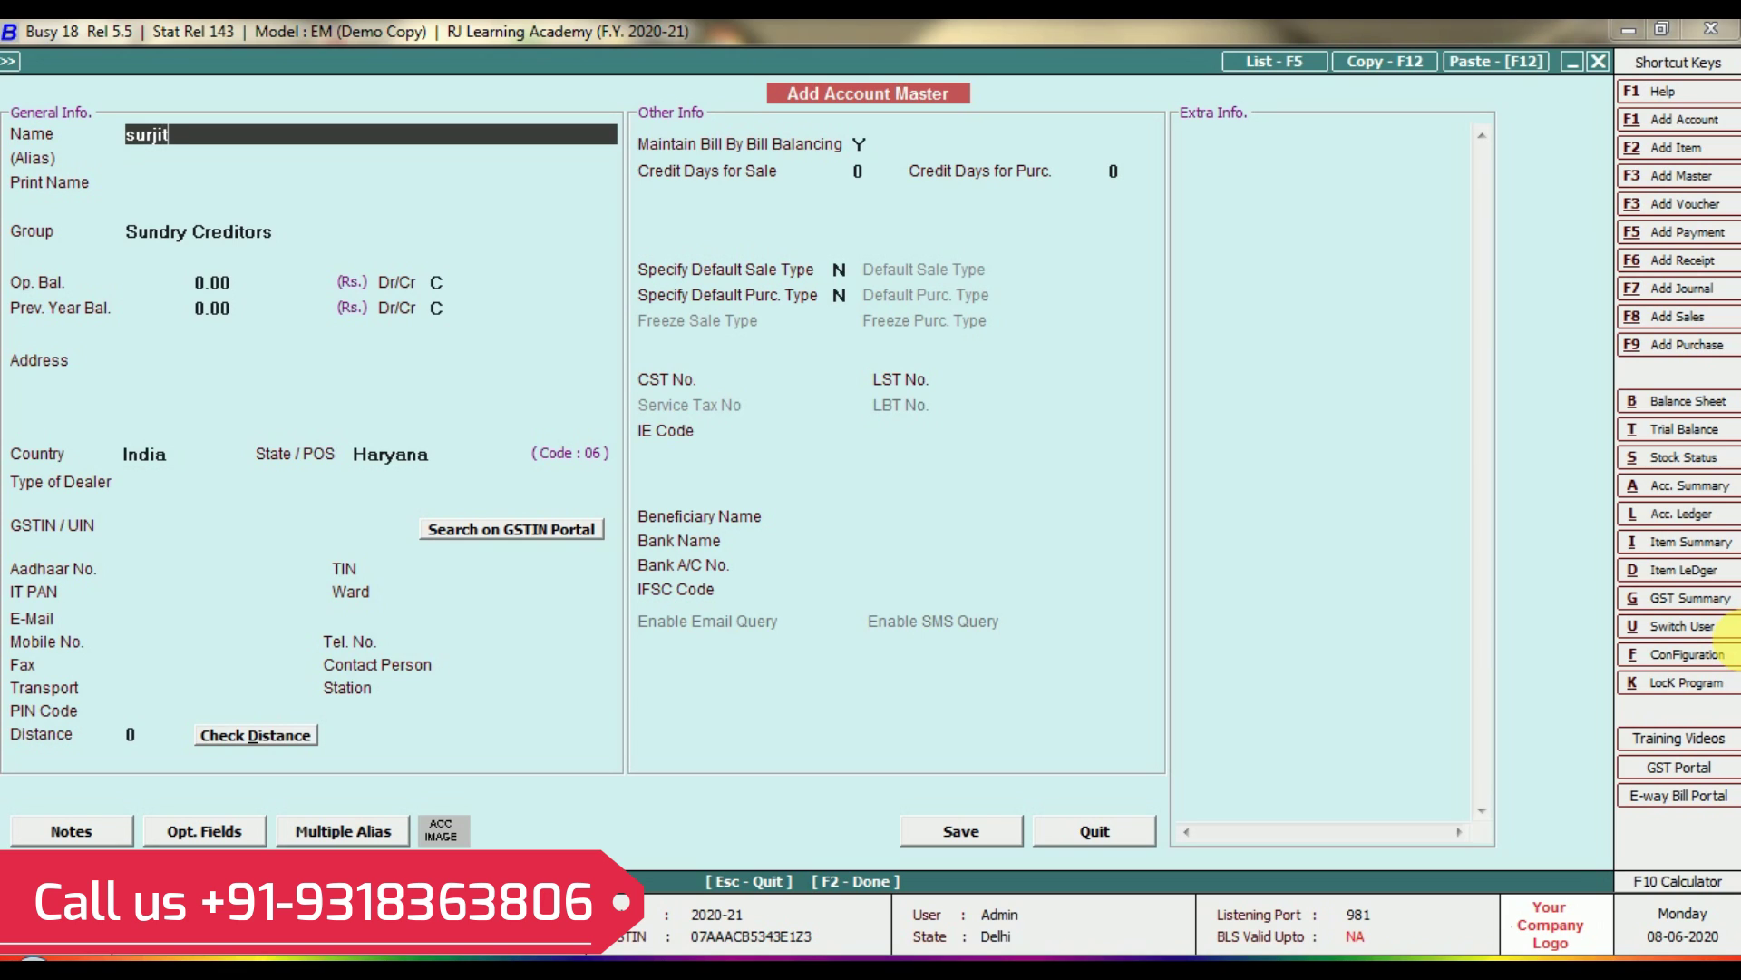
Name the account Surjit Trading (dr.) under Sundry Debtors with state Haryana.
type("trading (dr.")
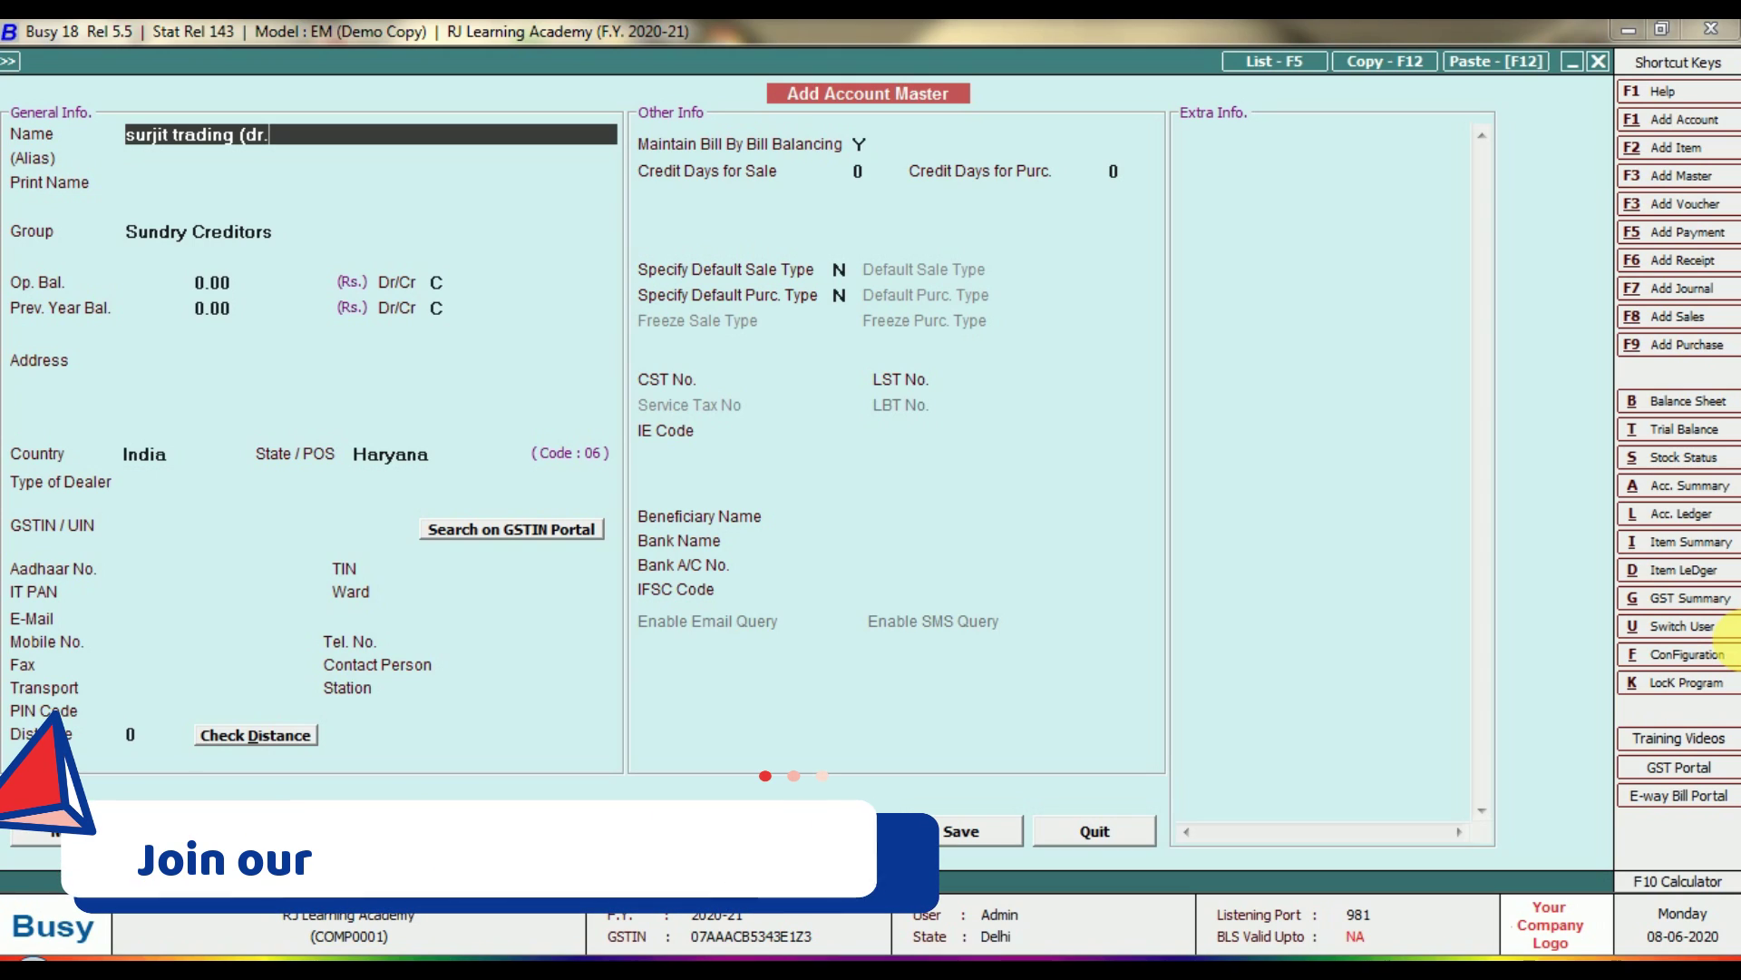
type(")")
key("Return")
key("Return")
key("Return")
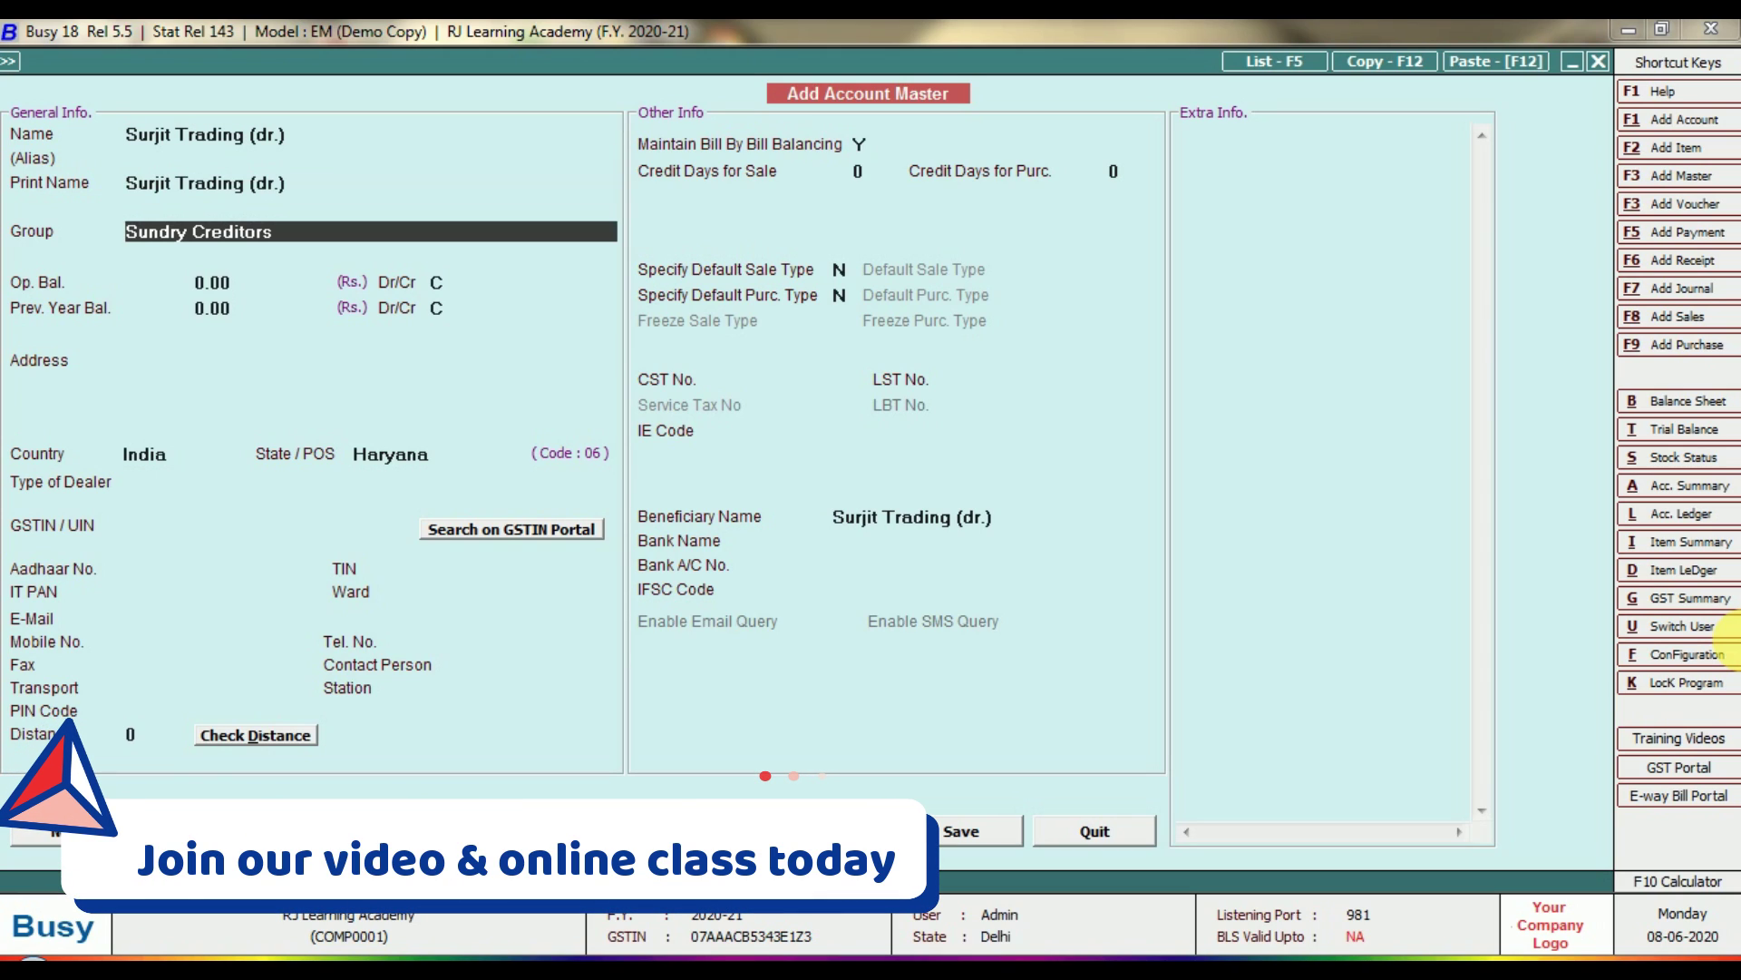
key("Down")
key("Down")
key("Down")
key("Down")
key("Down")
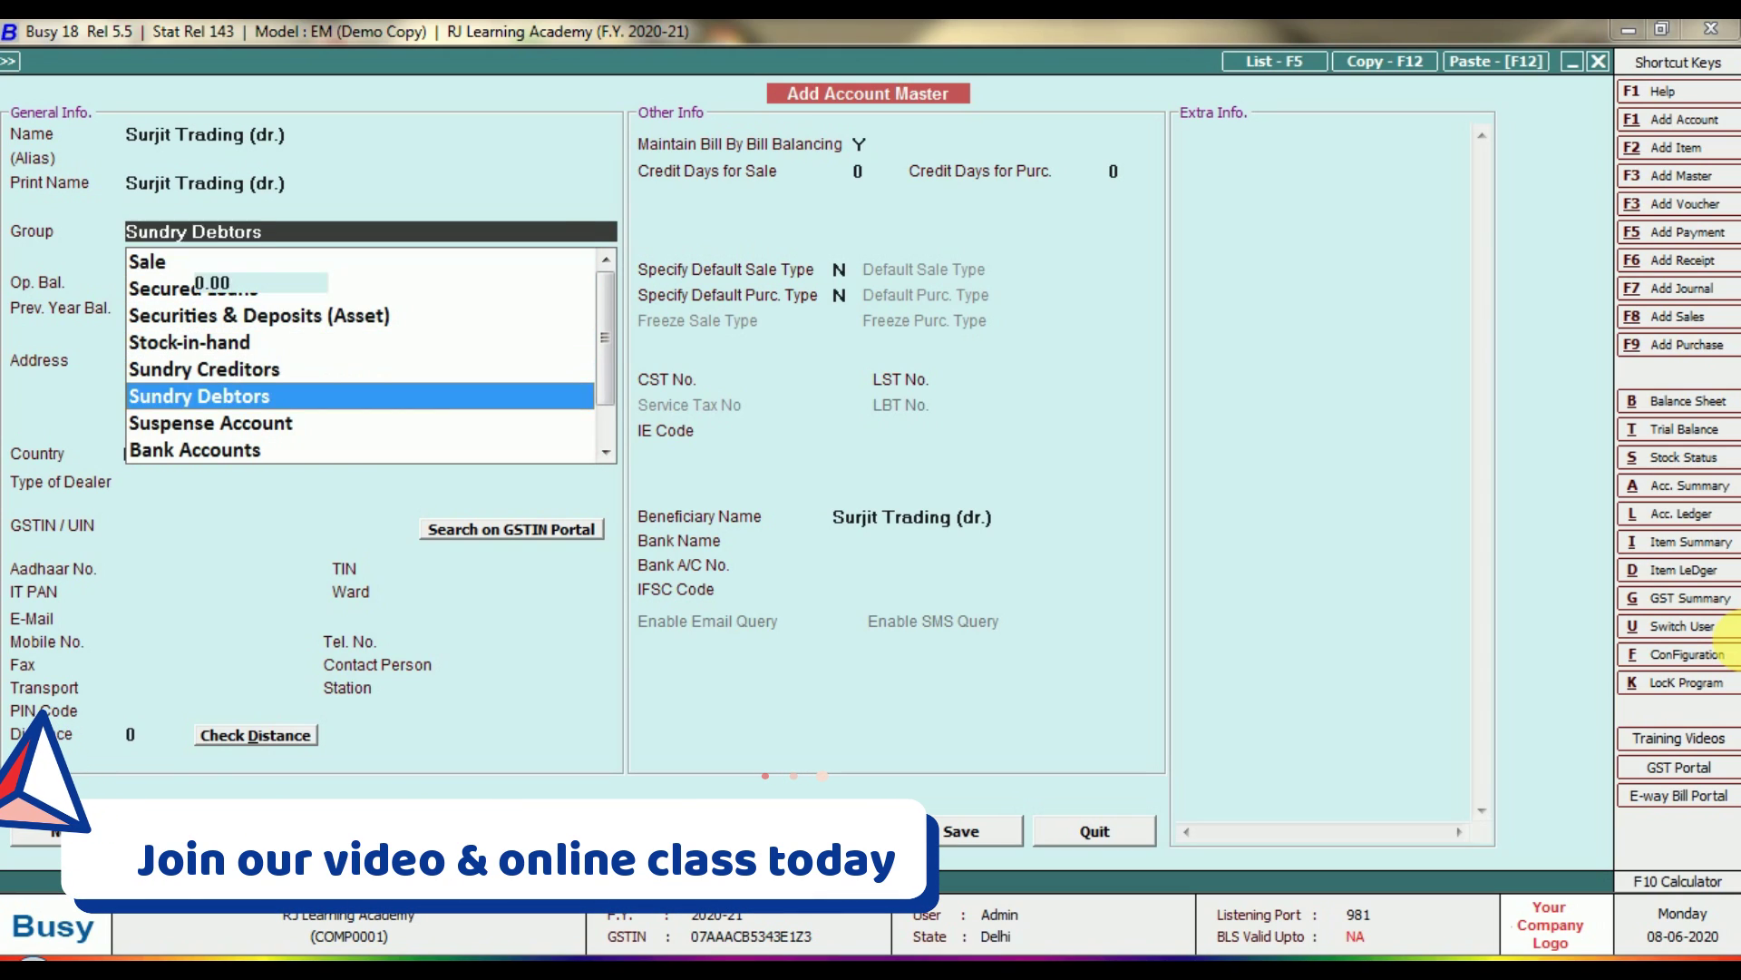
key("Return")
key("Return")
key("Return")
key("Return")
key("Return")
key("Return")
key("Return")
key("Return")
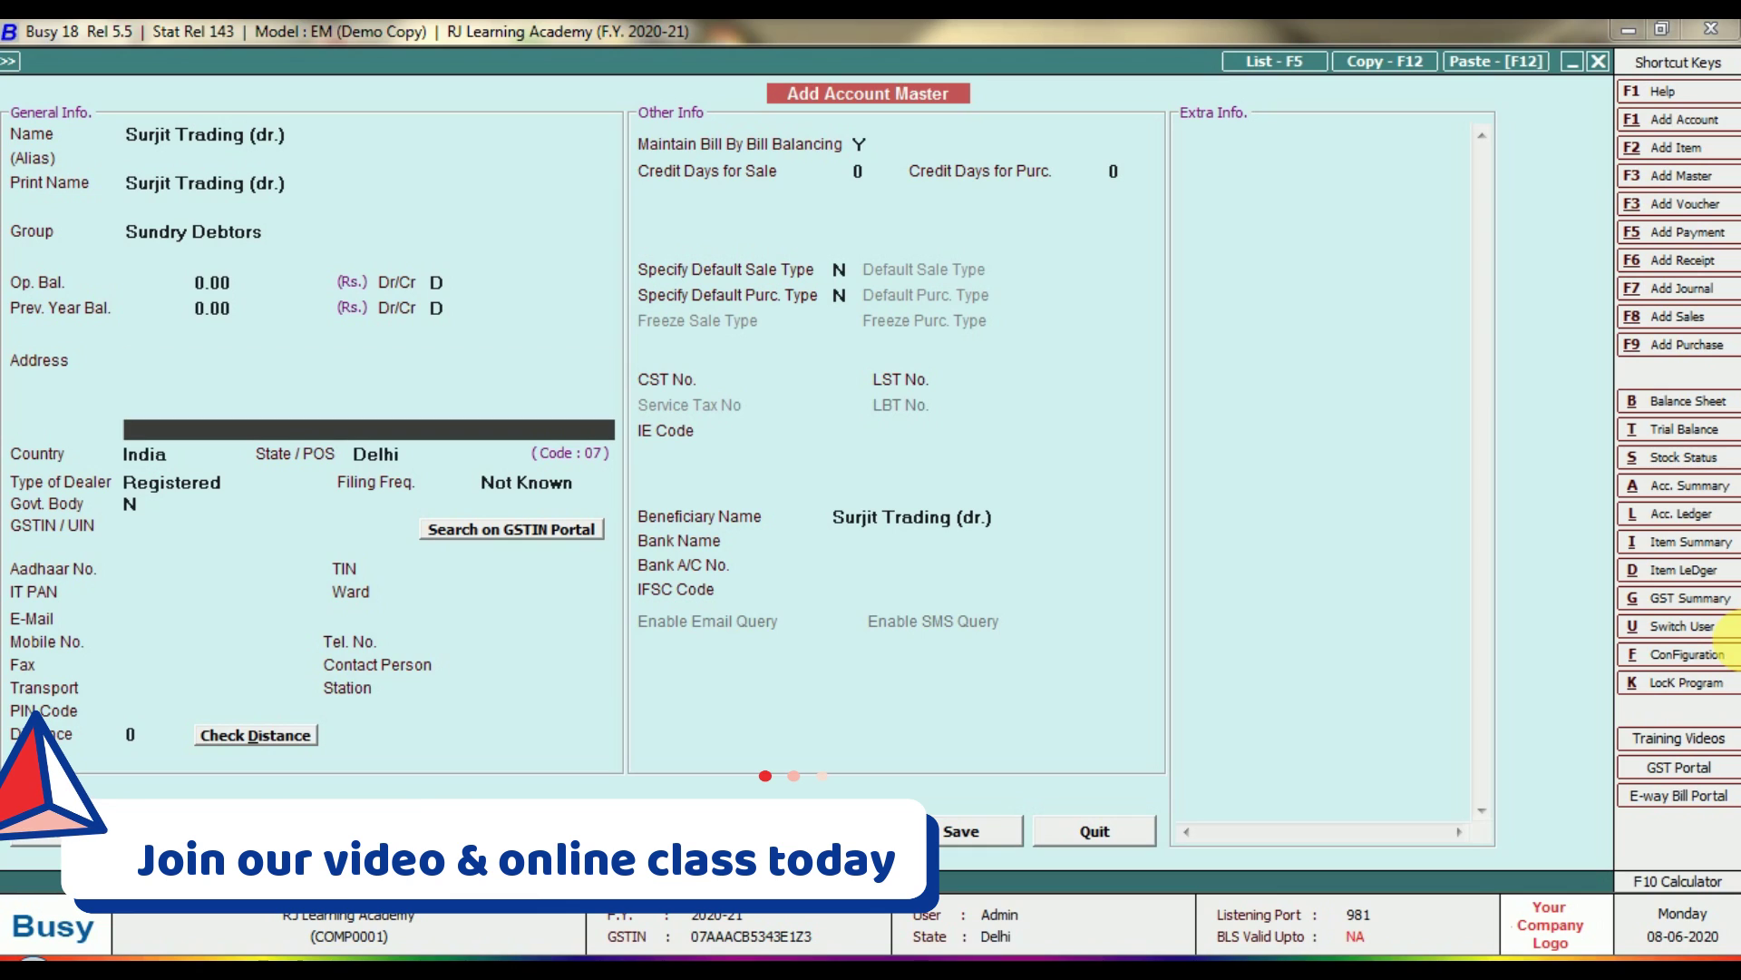
key("Return")
key("Return")
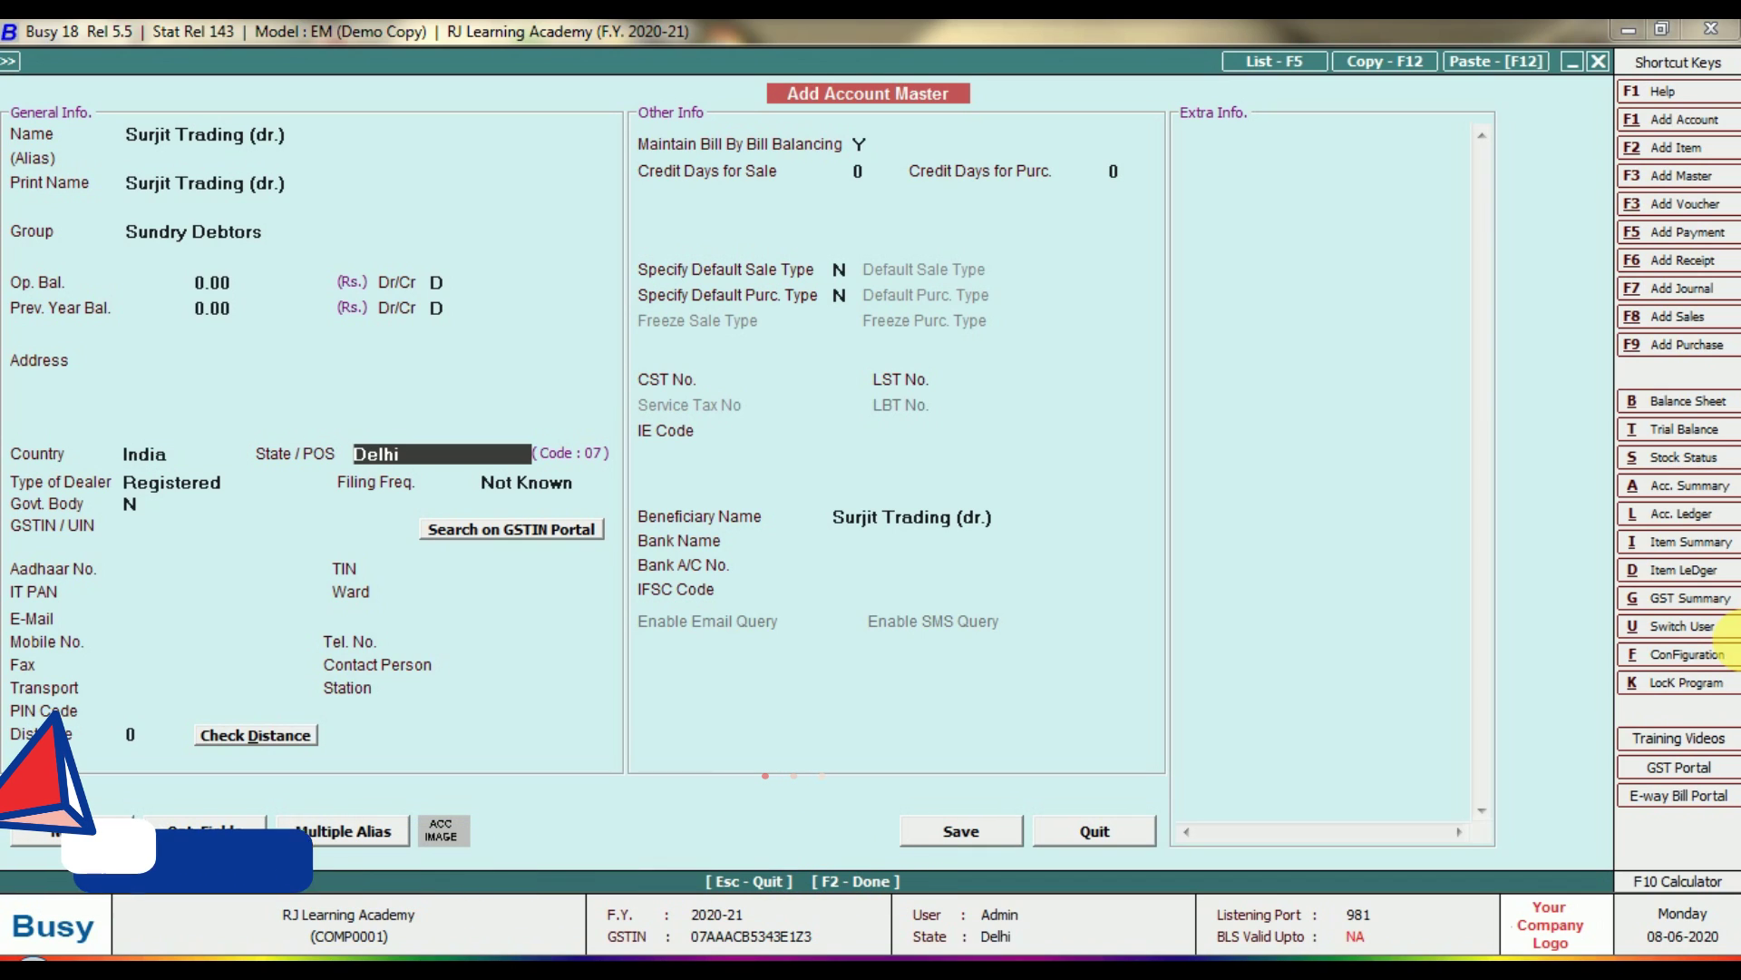
type("h")
key("Return")
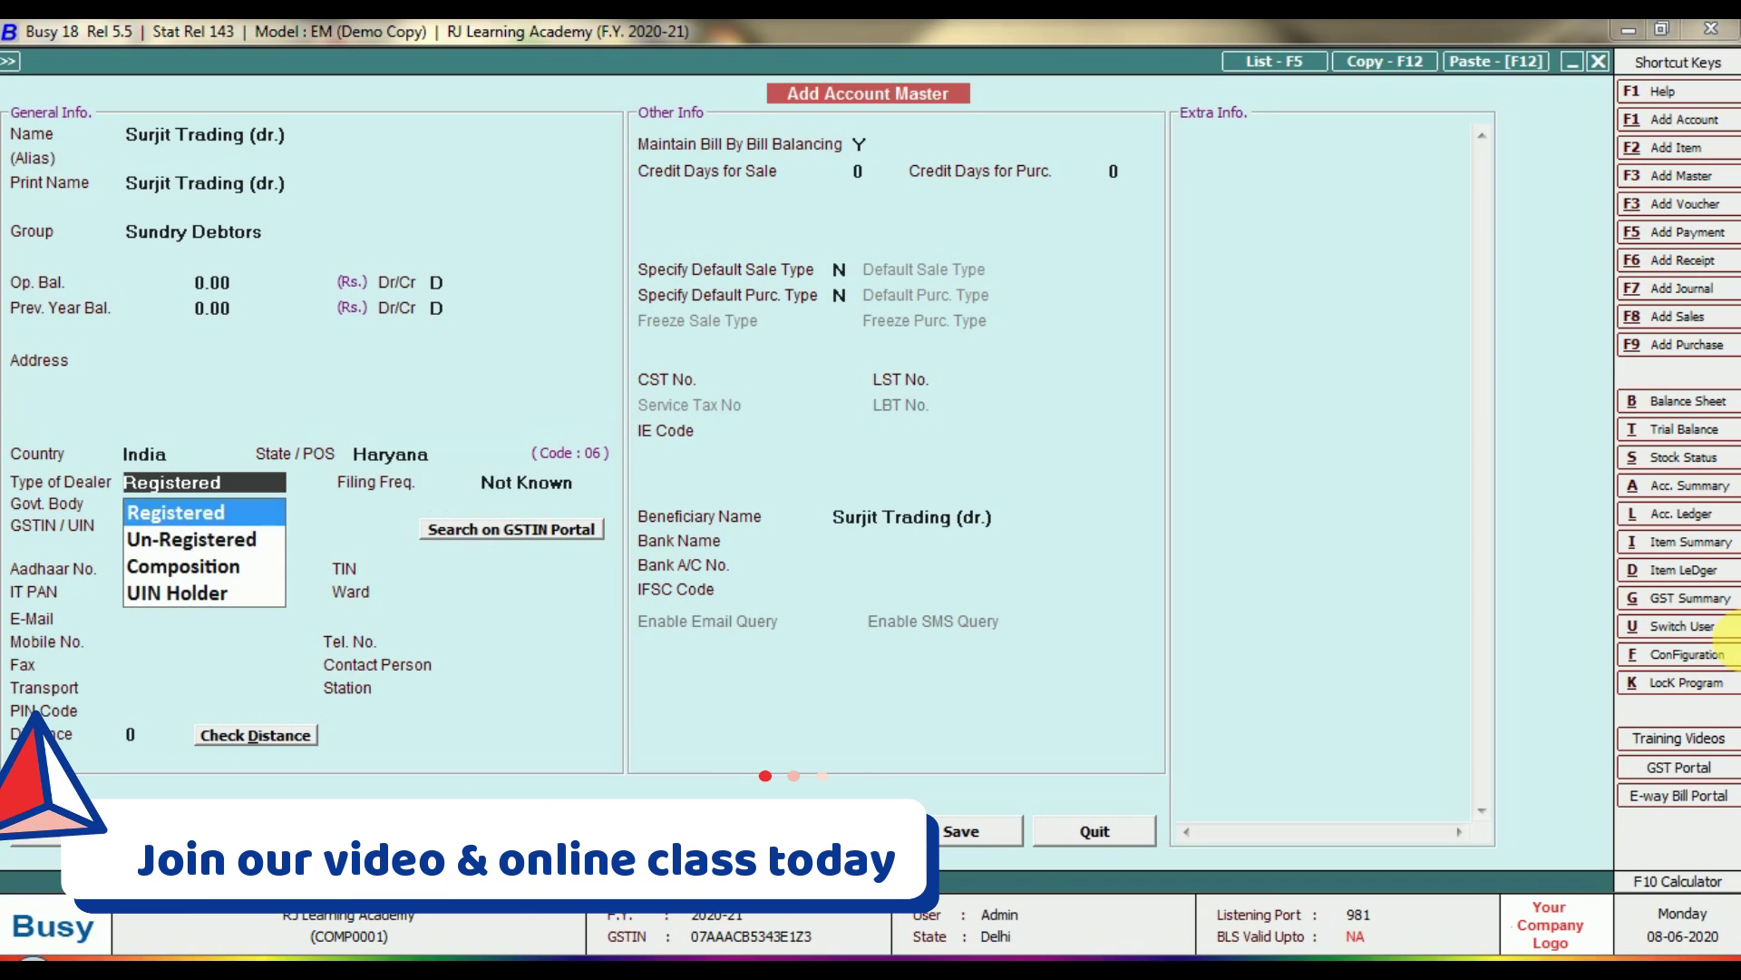
key("Return")
key("Return")
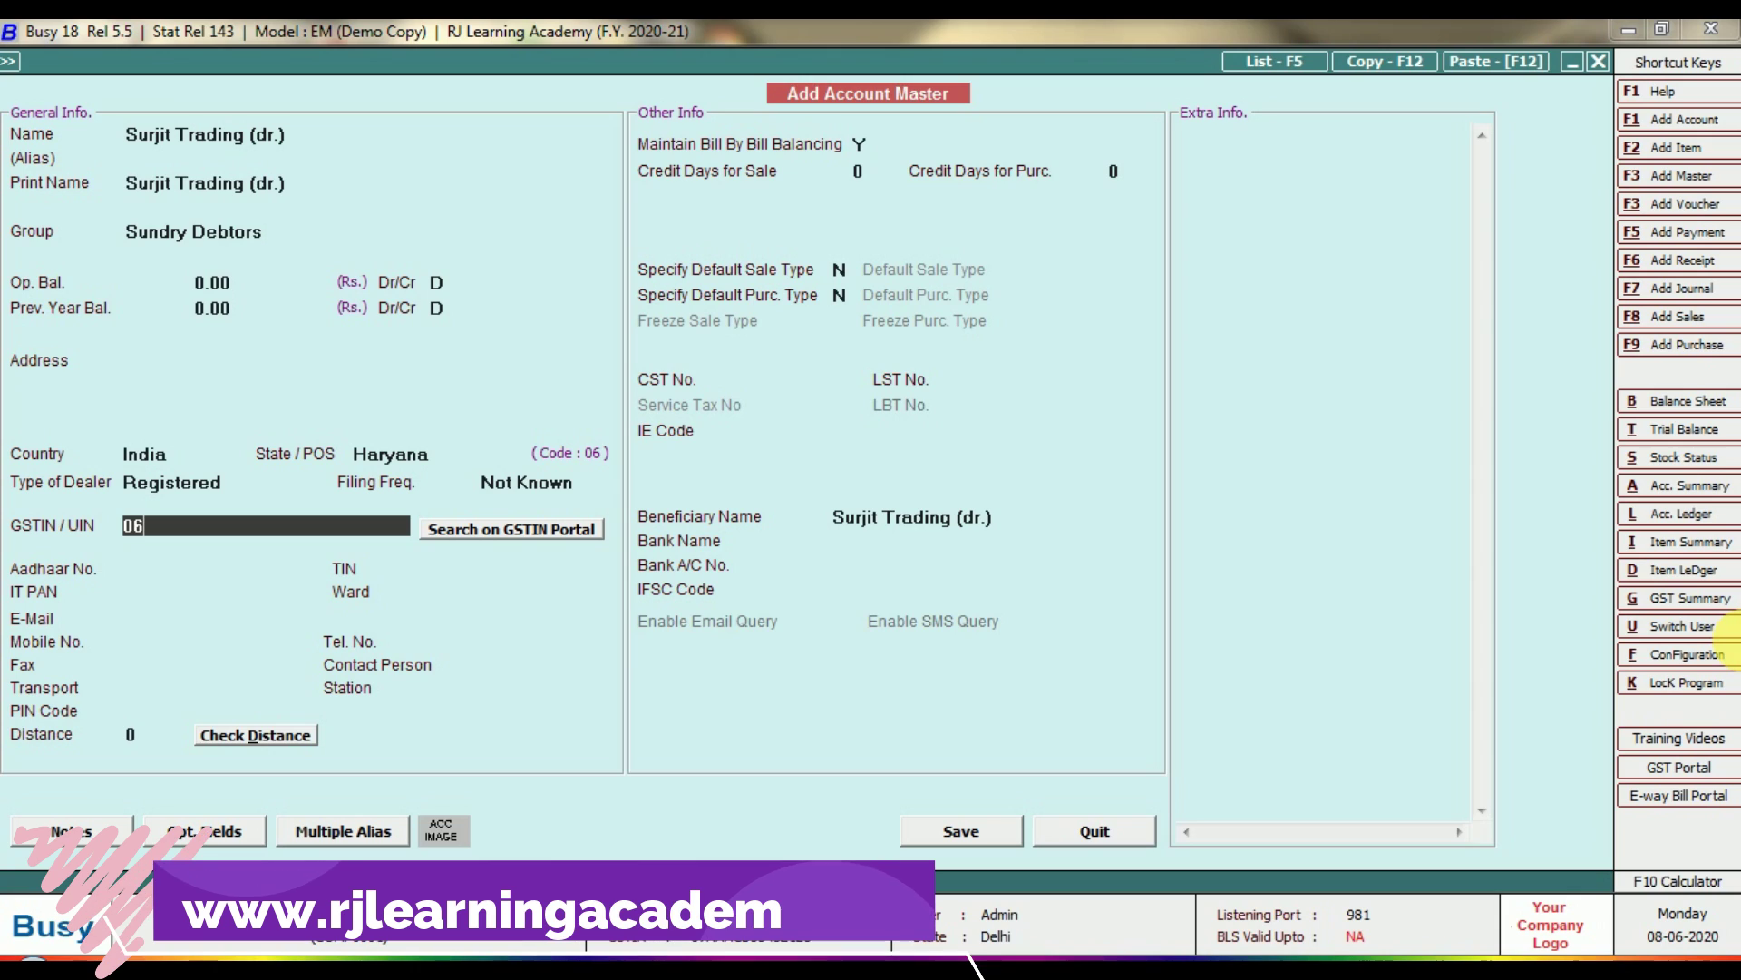
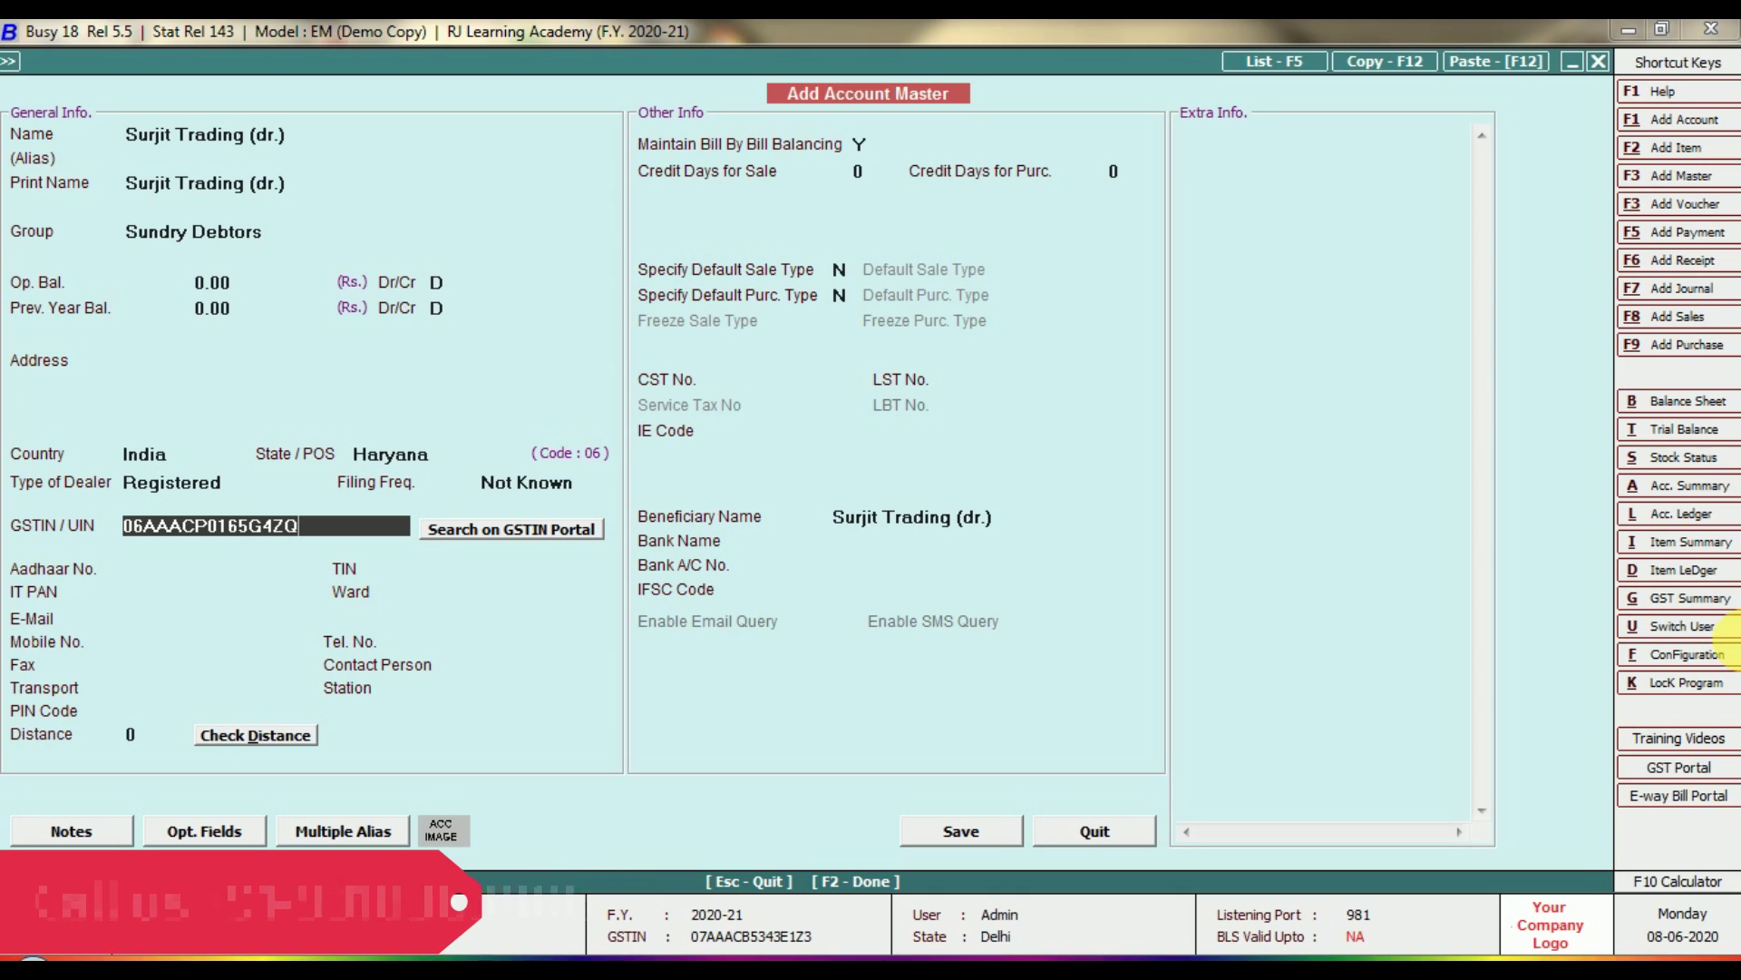
Enter Surjit Trading's GSTIN, fixing mistyped characters, so the PAN fills in.
key("Return")
key("Return")
key("Return")
key("Return")
key("Return")
key("Return")
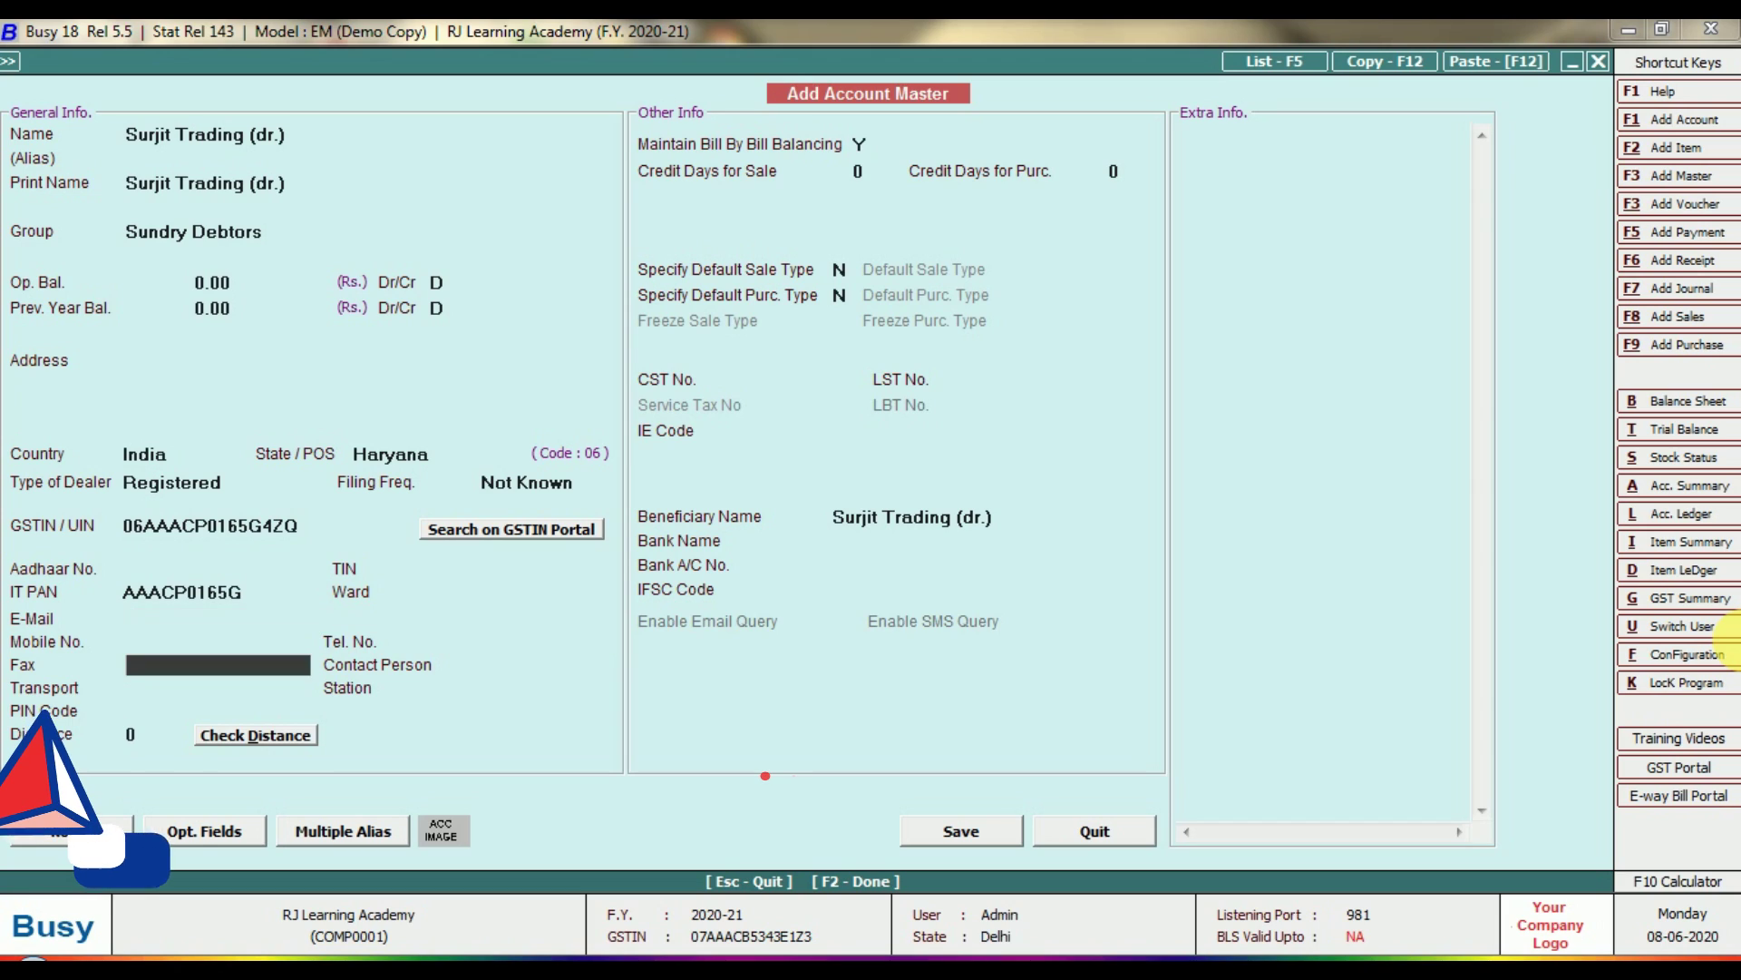
Set 30 credit days for sale and save Surjit Trading (dr.).
key("Return")
key("Return")
key("Return")
key("Return")
key("Return")
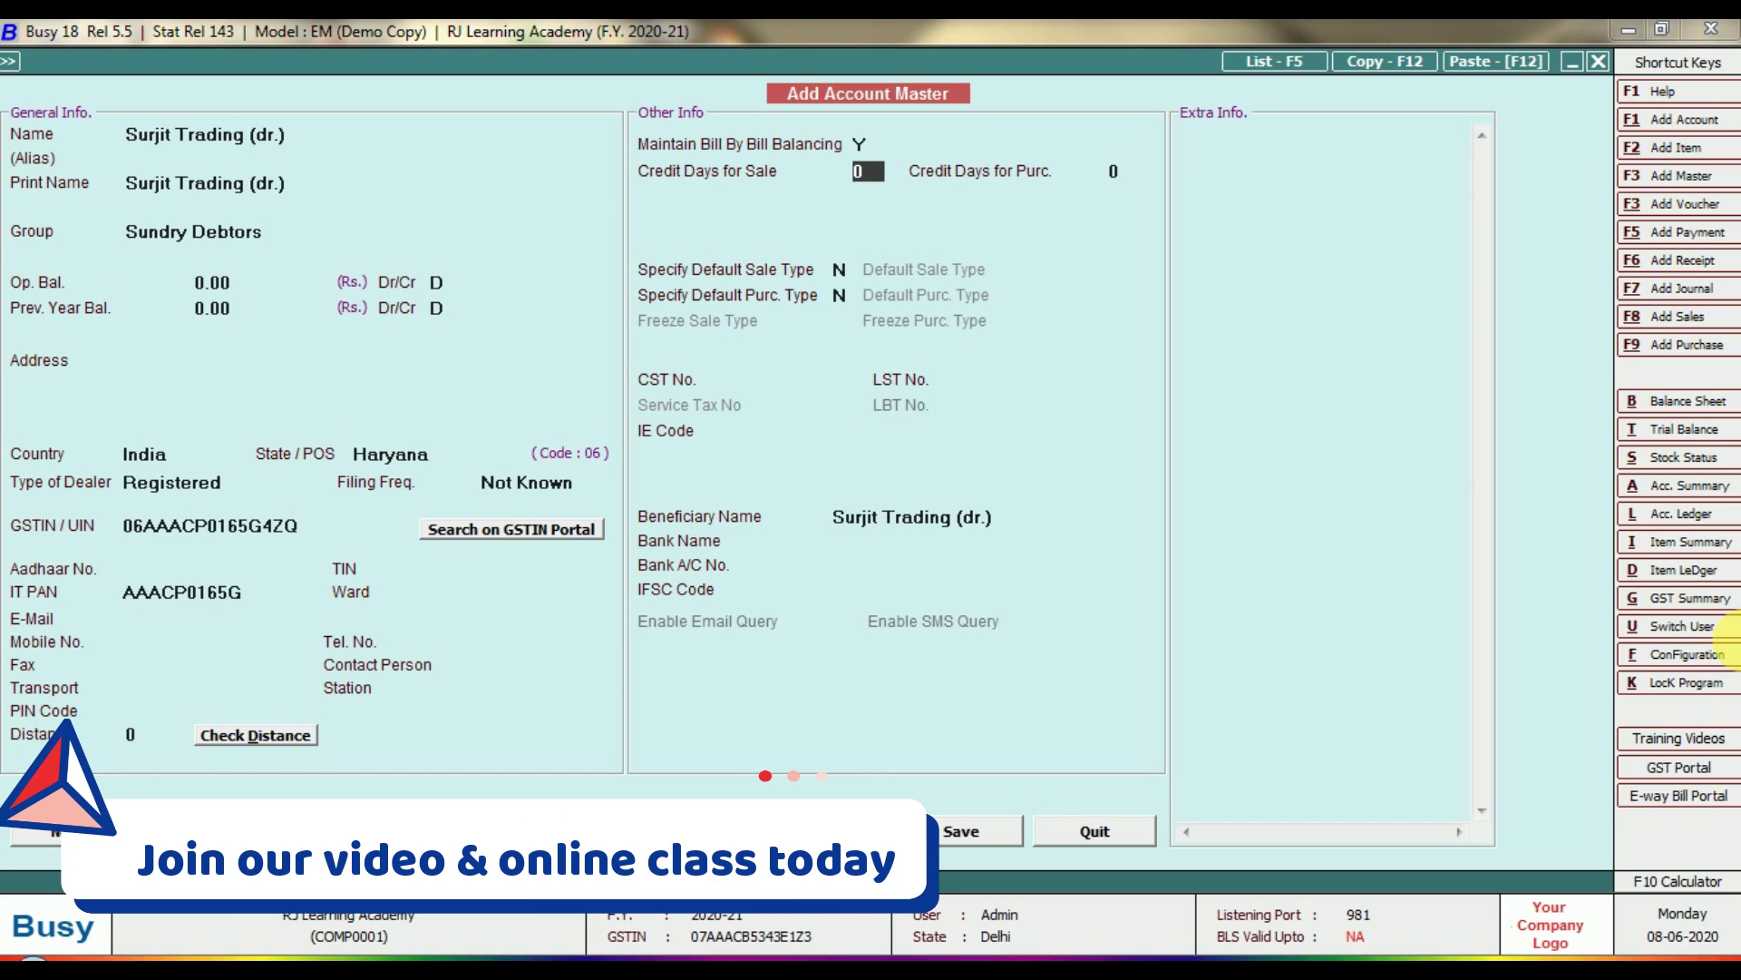
type("30")
key("Return")
key("Return")
key("Return")
key("Return")
key("Return")
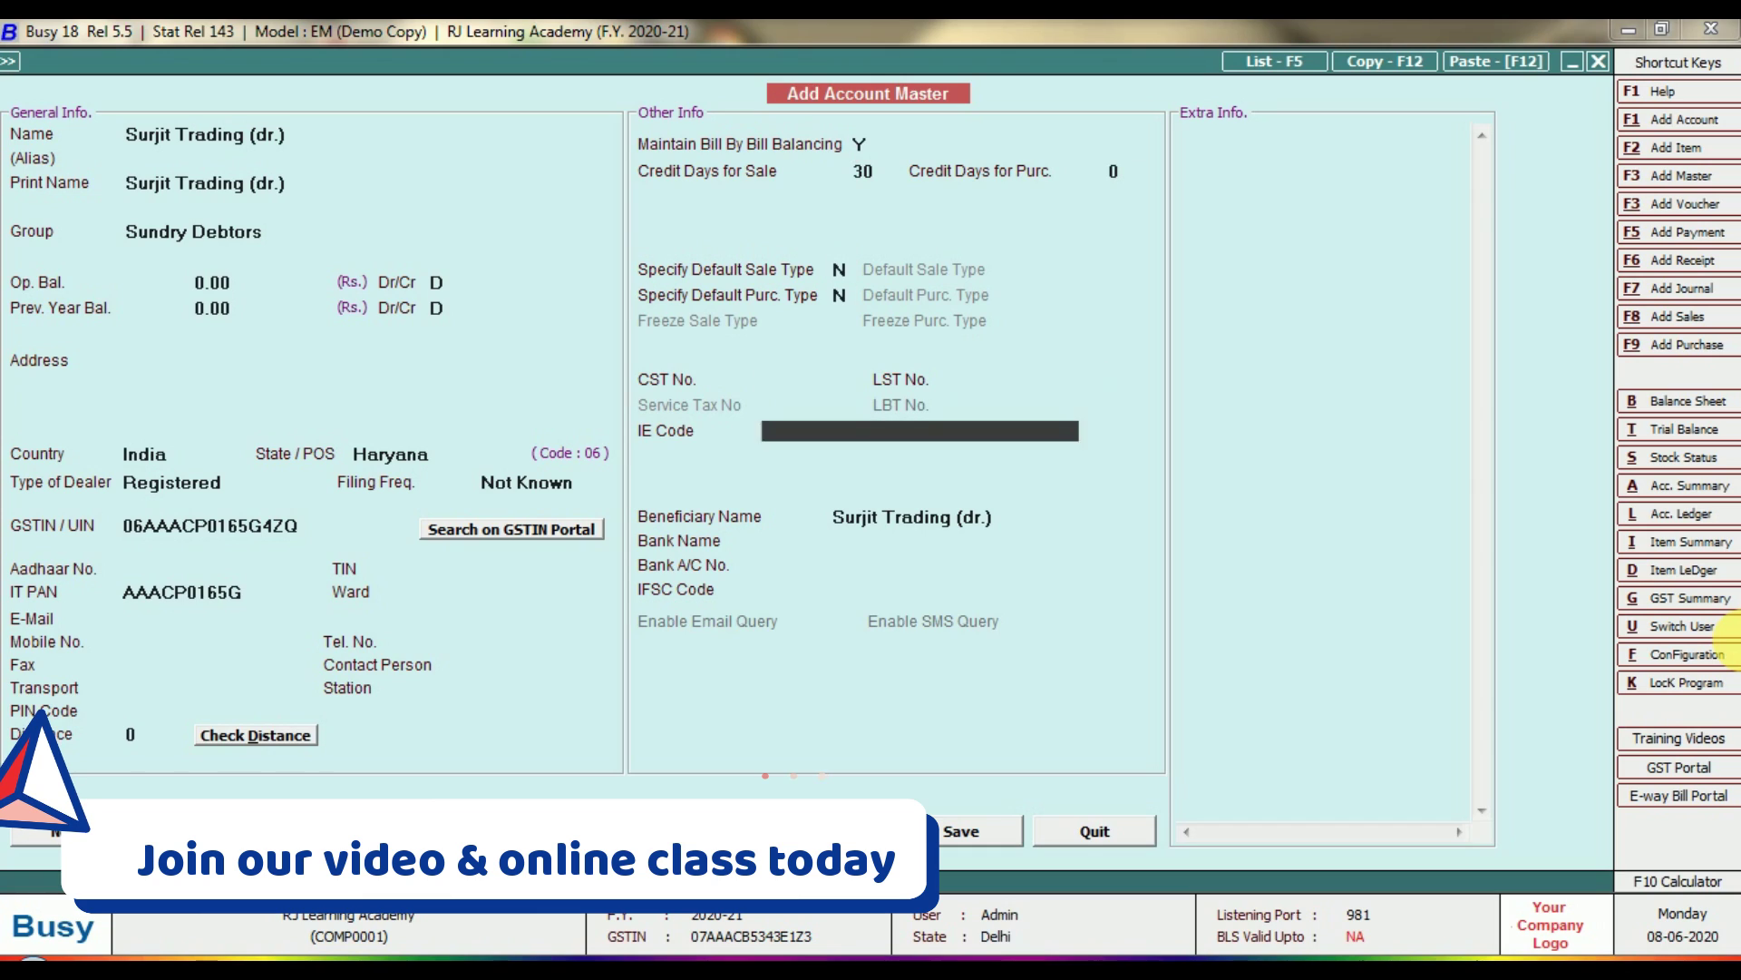
key("Return")
key("Return")
key("Return")
key("Return")
key("Return")
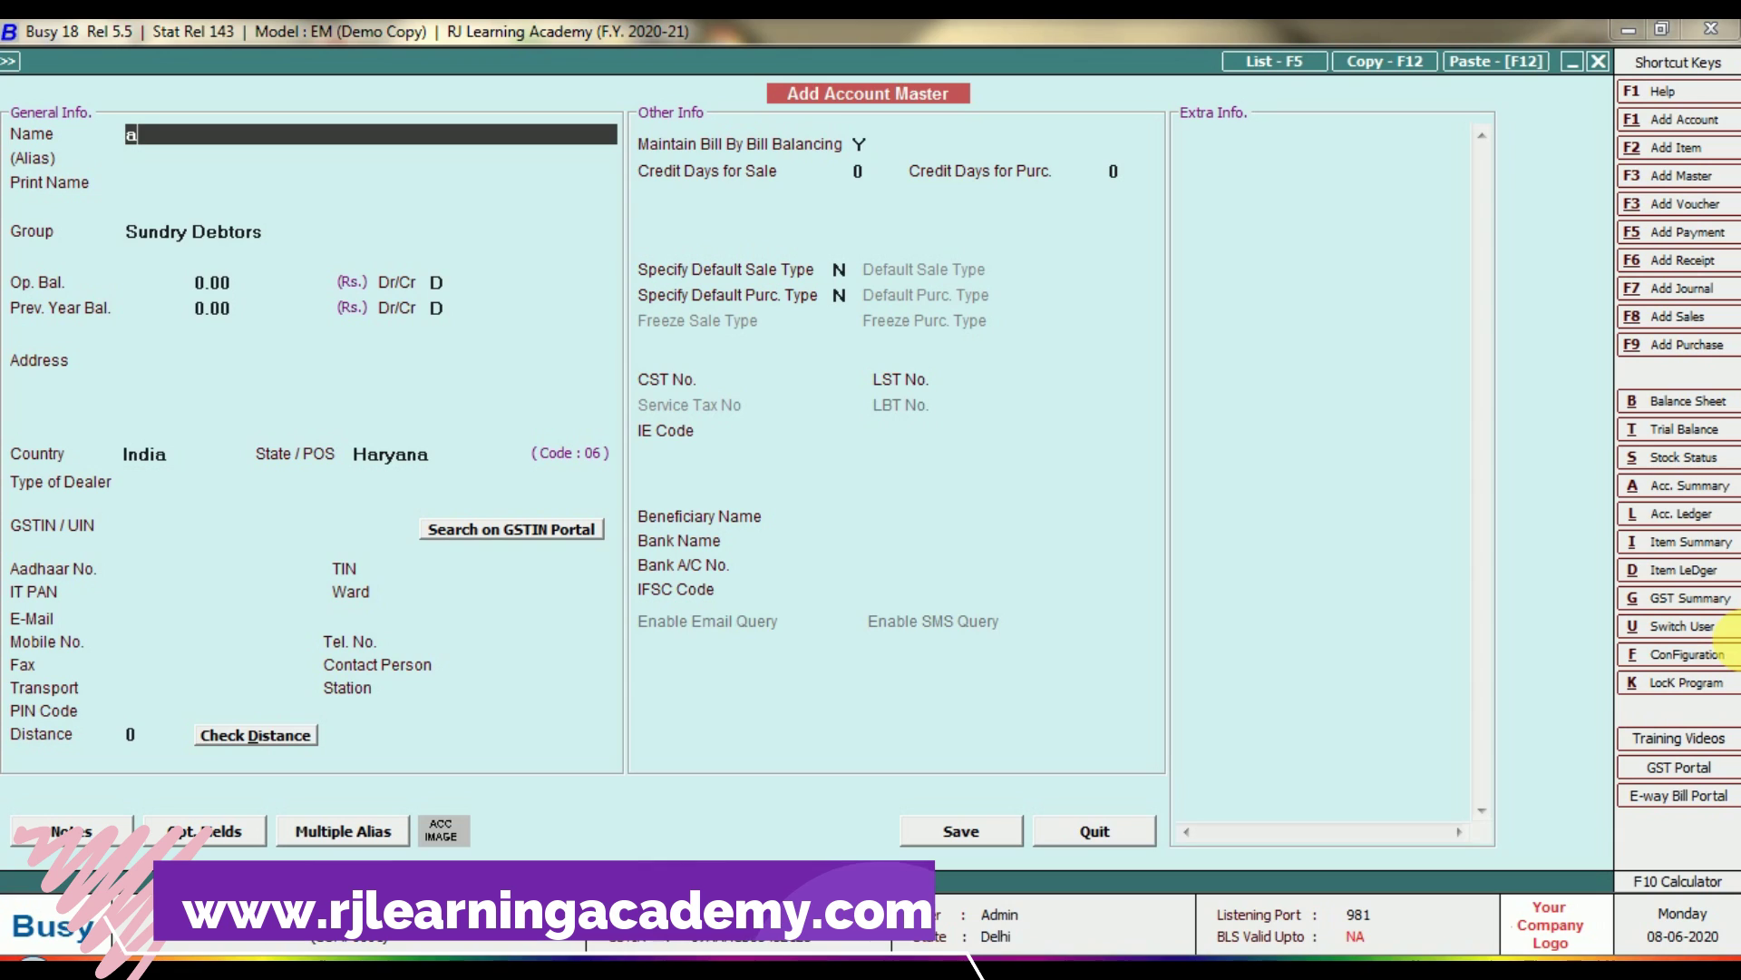
Name the account Advertisement Expenses and assign it to Expenses (Indirect/Admn.).
type("e")
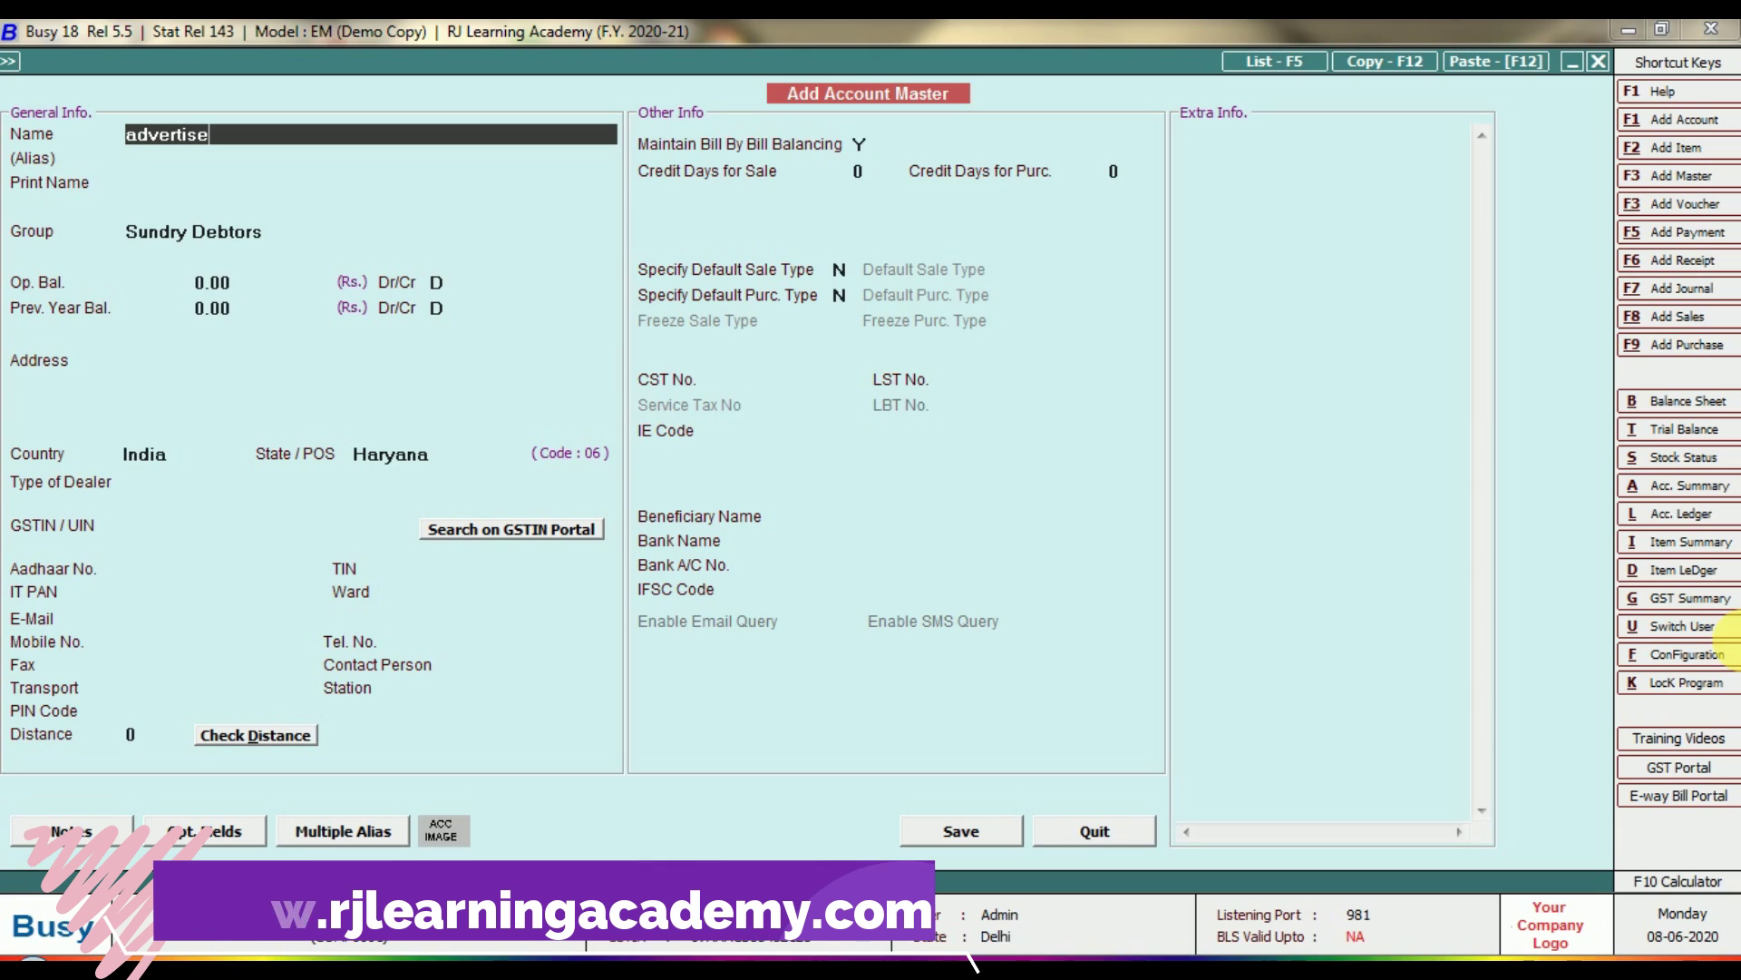
type("ment ser")
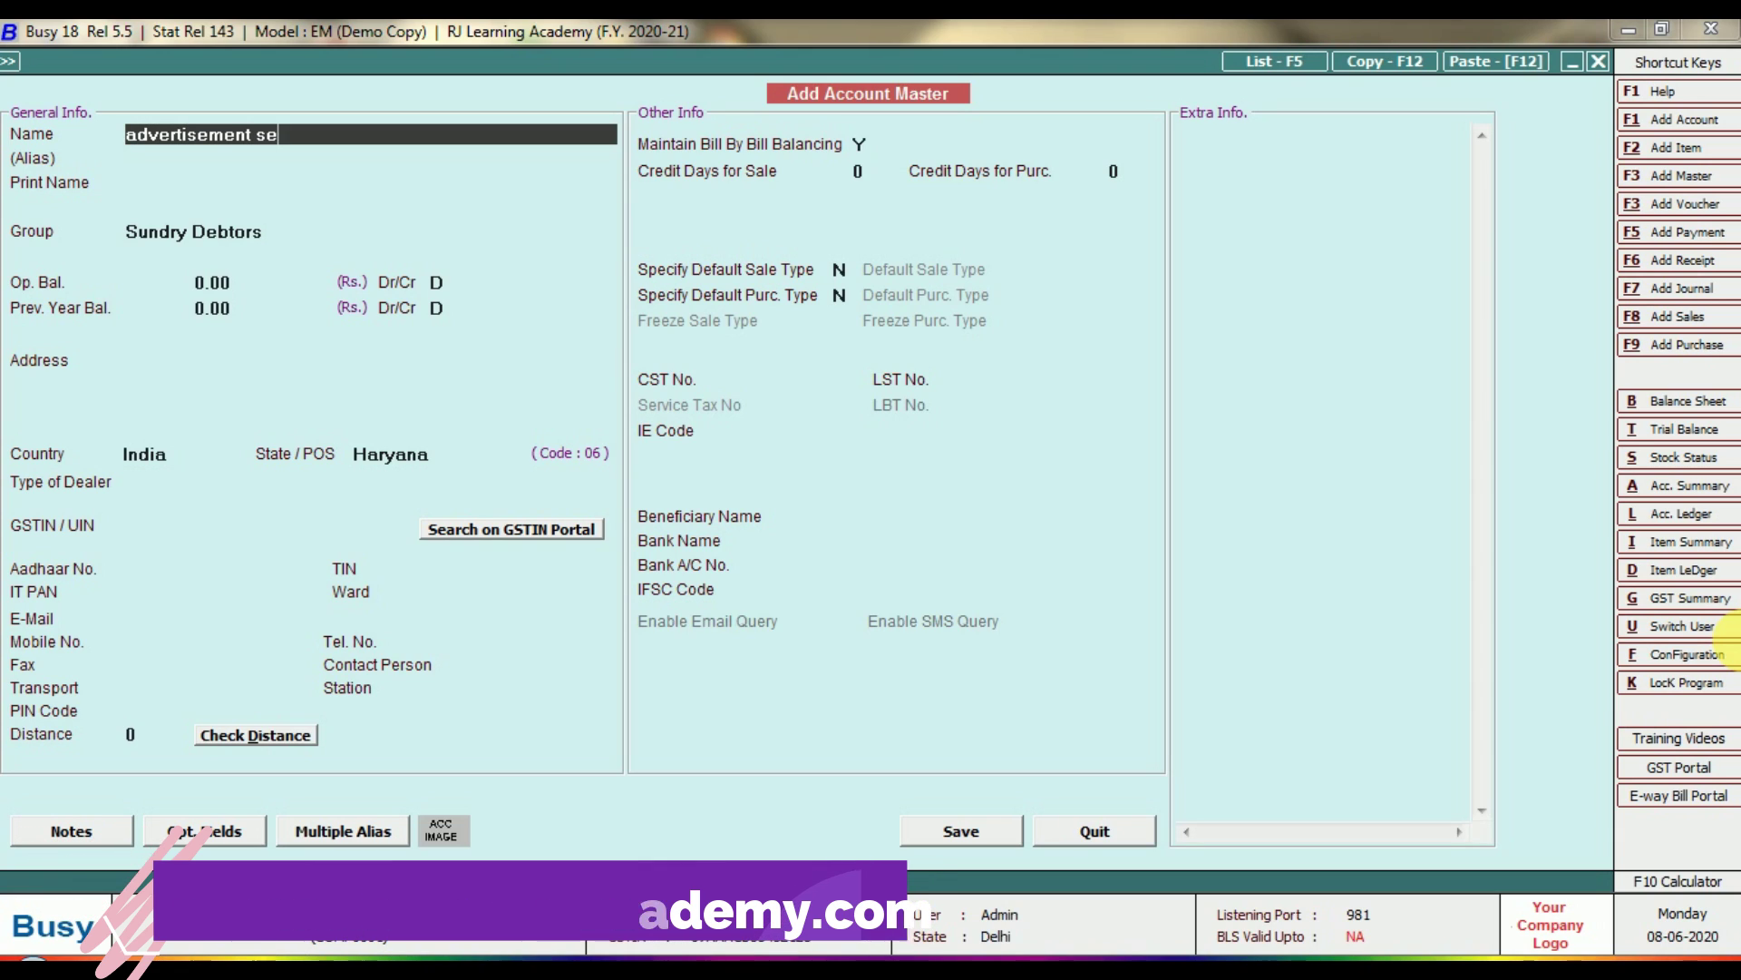
key("BackSpace")
key("BackSpace")
key("BackSpace")
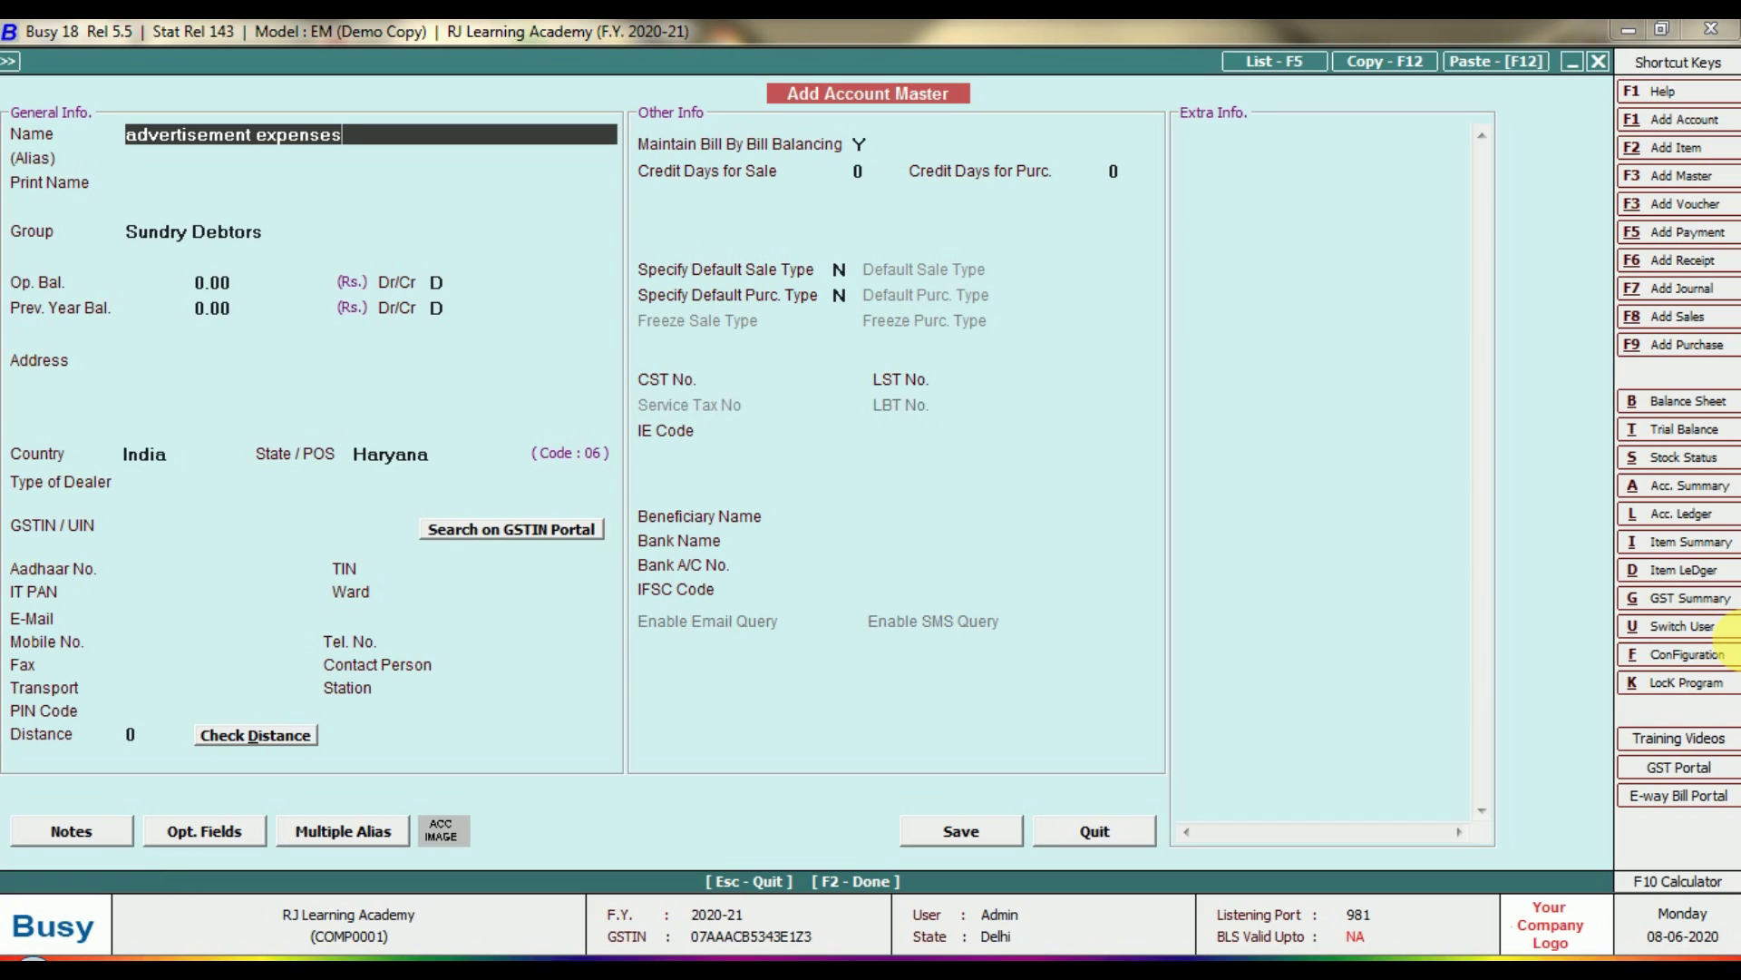
key("Return")
key("Return")
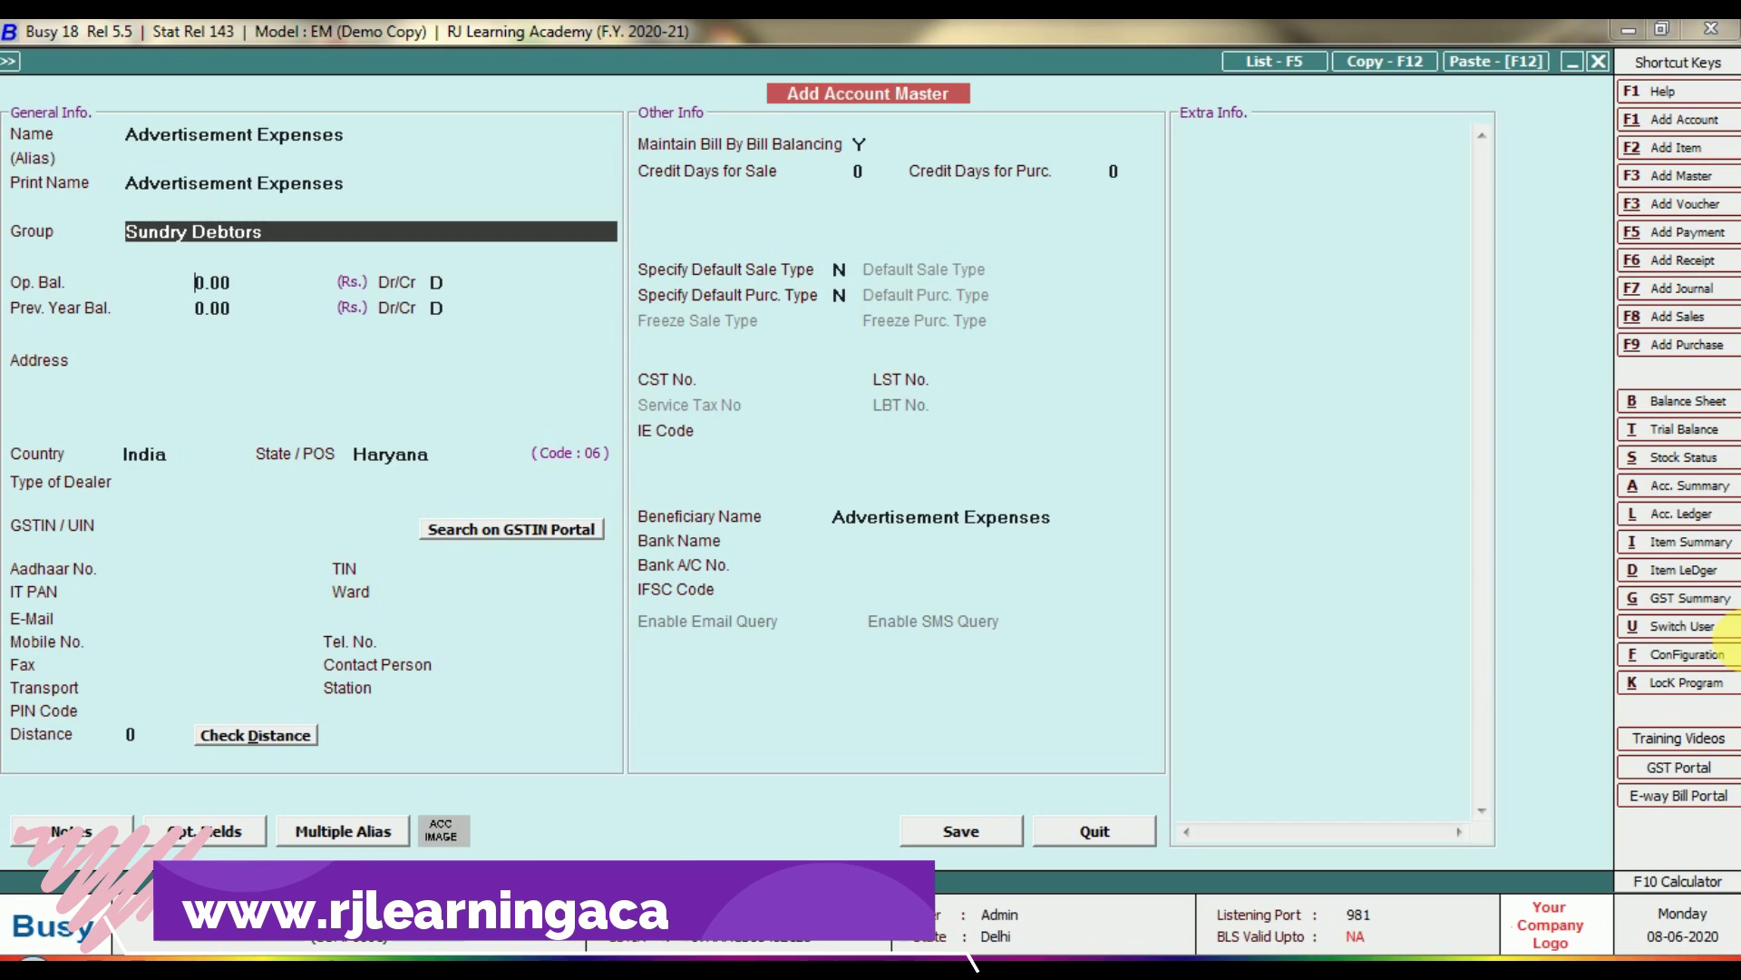
key("shift+Tab")
type("in")
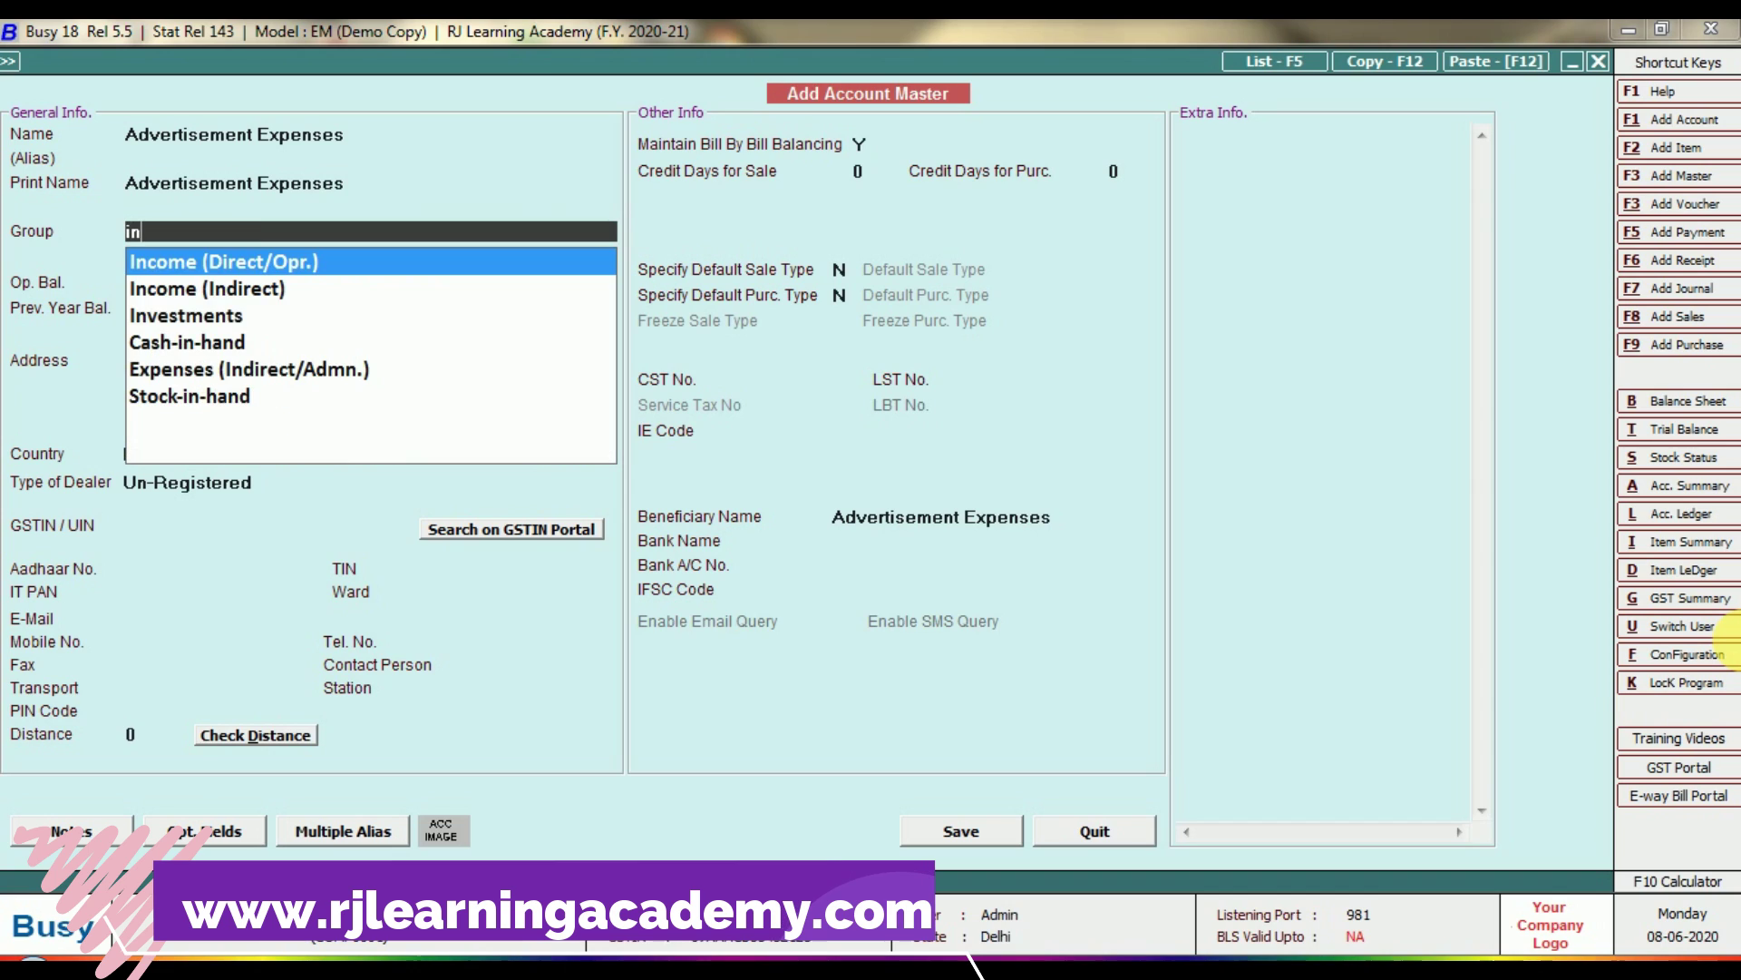
key("Down")
key("Down")
key("Down")
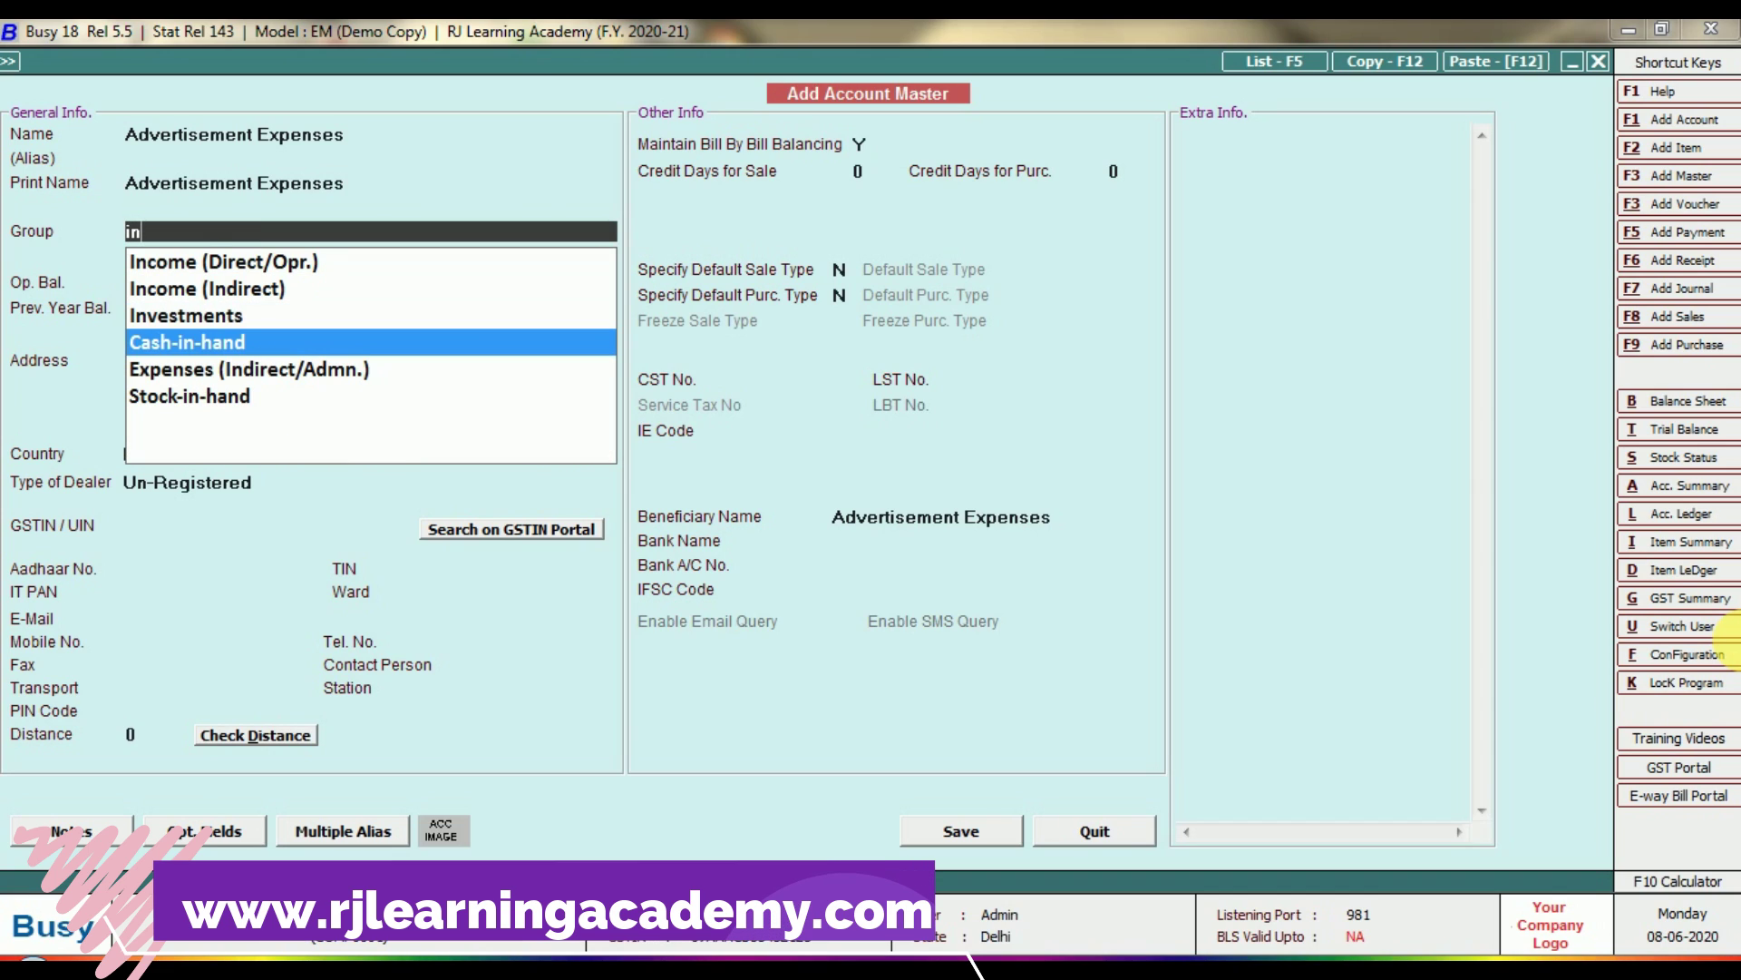
key("Up")
key("Up")
key("Up")
key("Down")
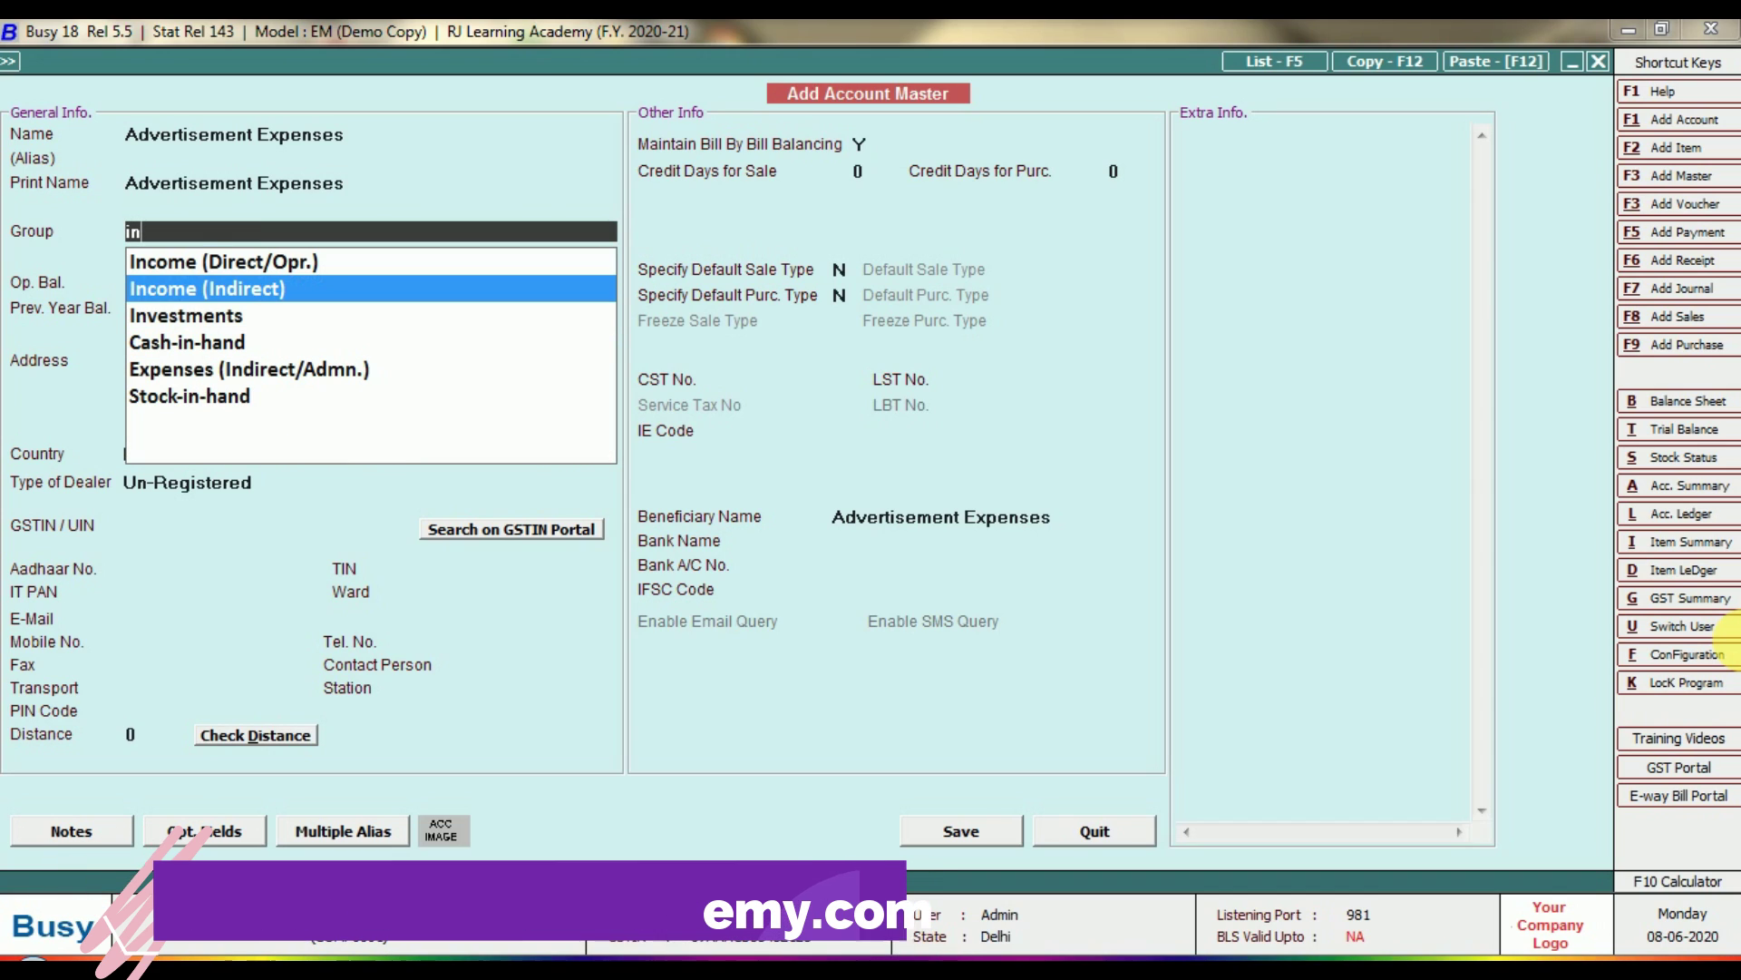
key("Up")
key("Down")
key("Down")
key("Down")
key("Down")
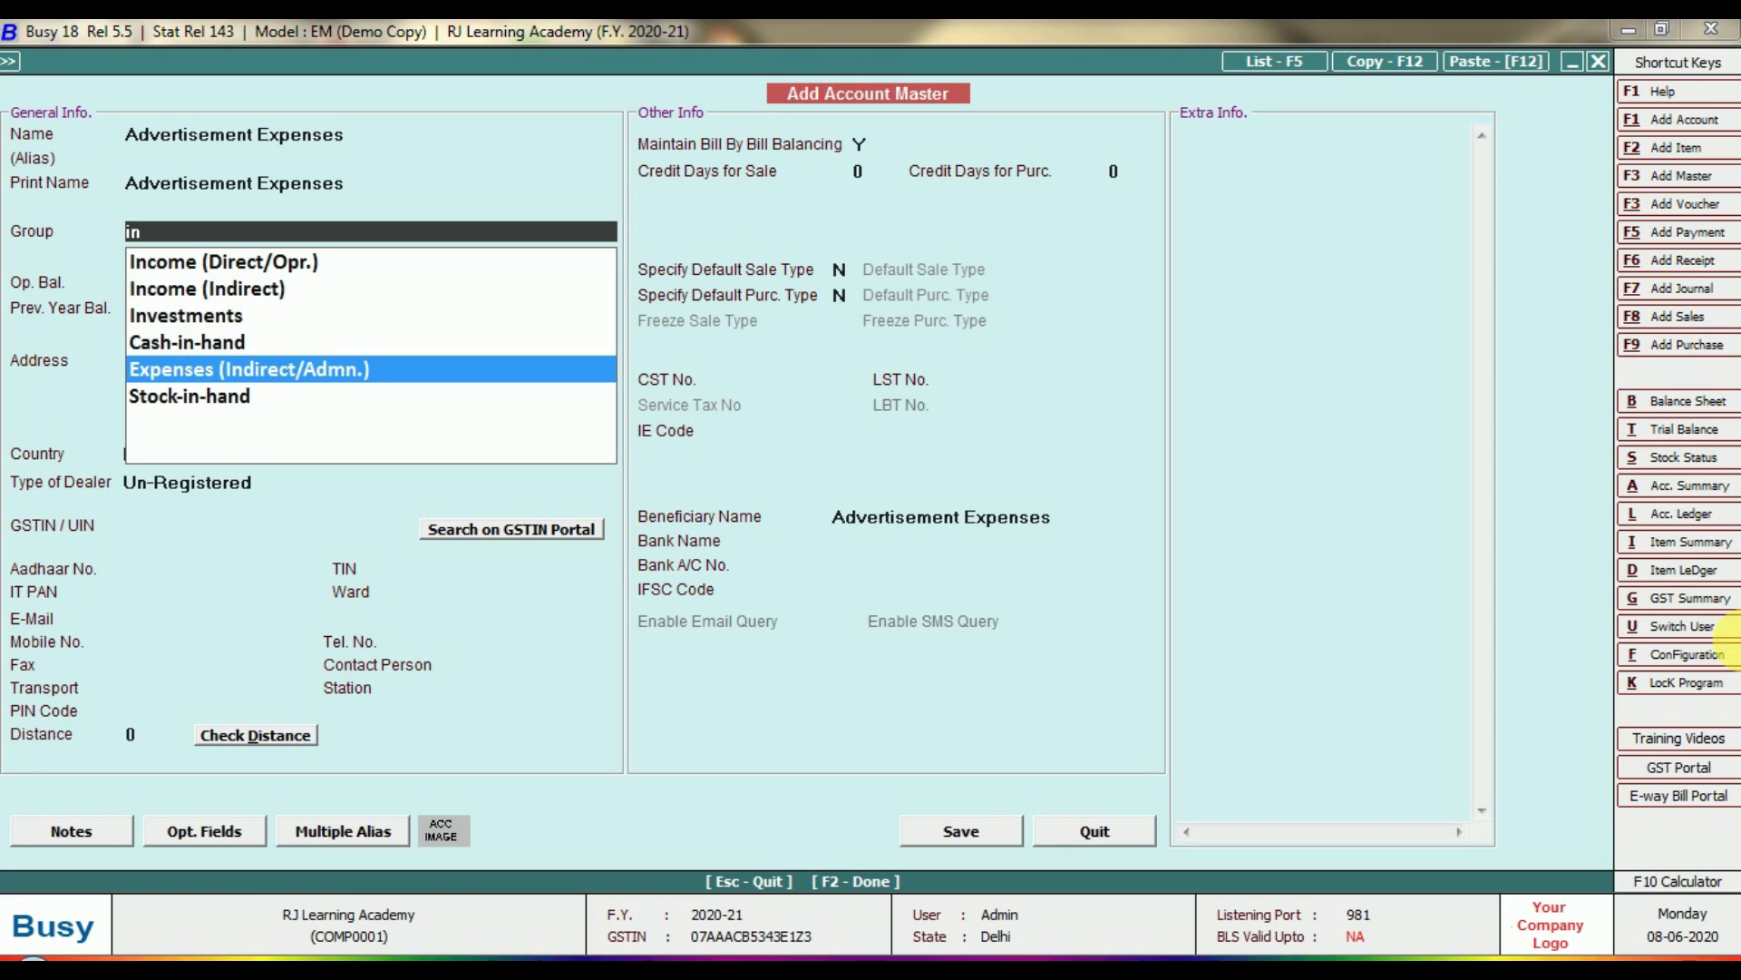
key("Return")
Make Advertisement Expenses GST Applicable with tax category GST 18% and HSN/SAC 415263.
key("Return")
key("Return")
key("Return")
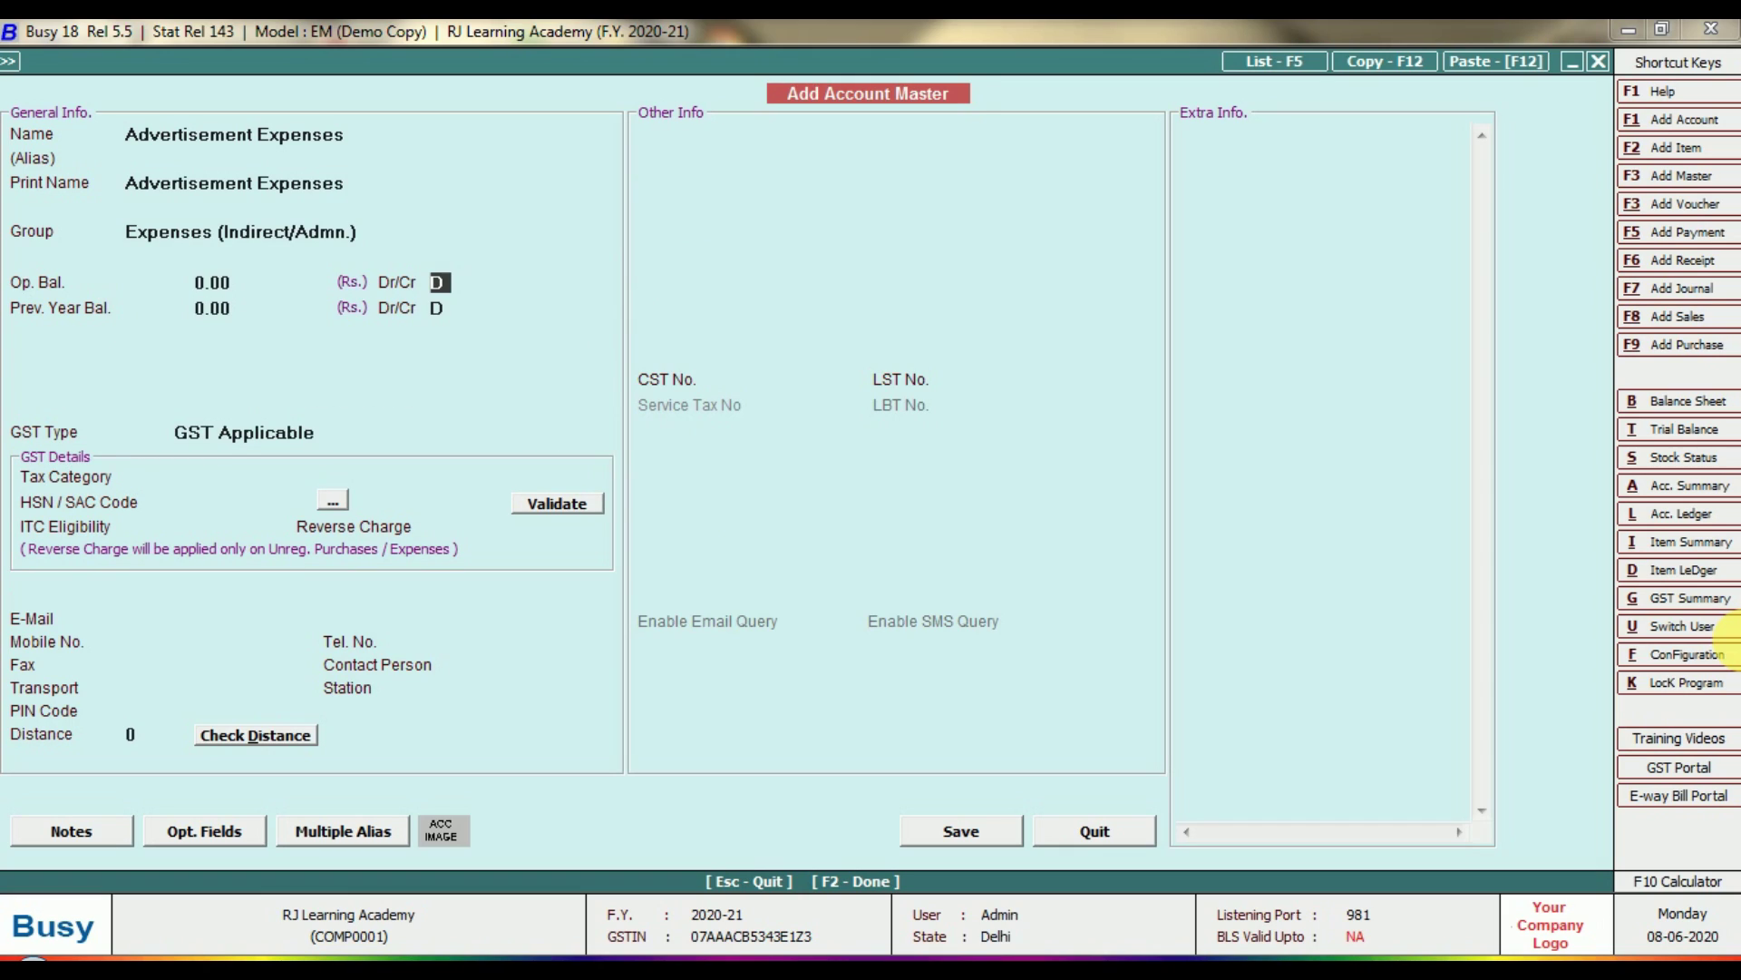
key("Return")
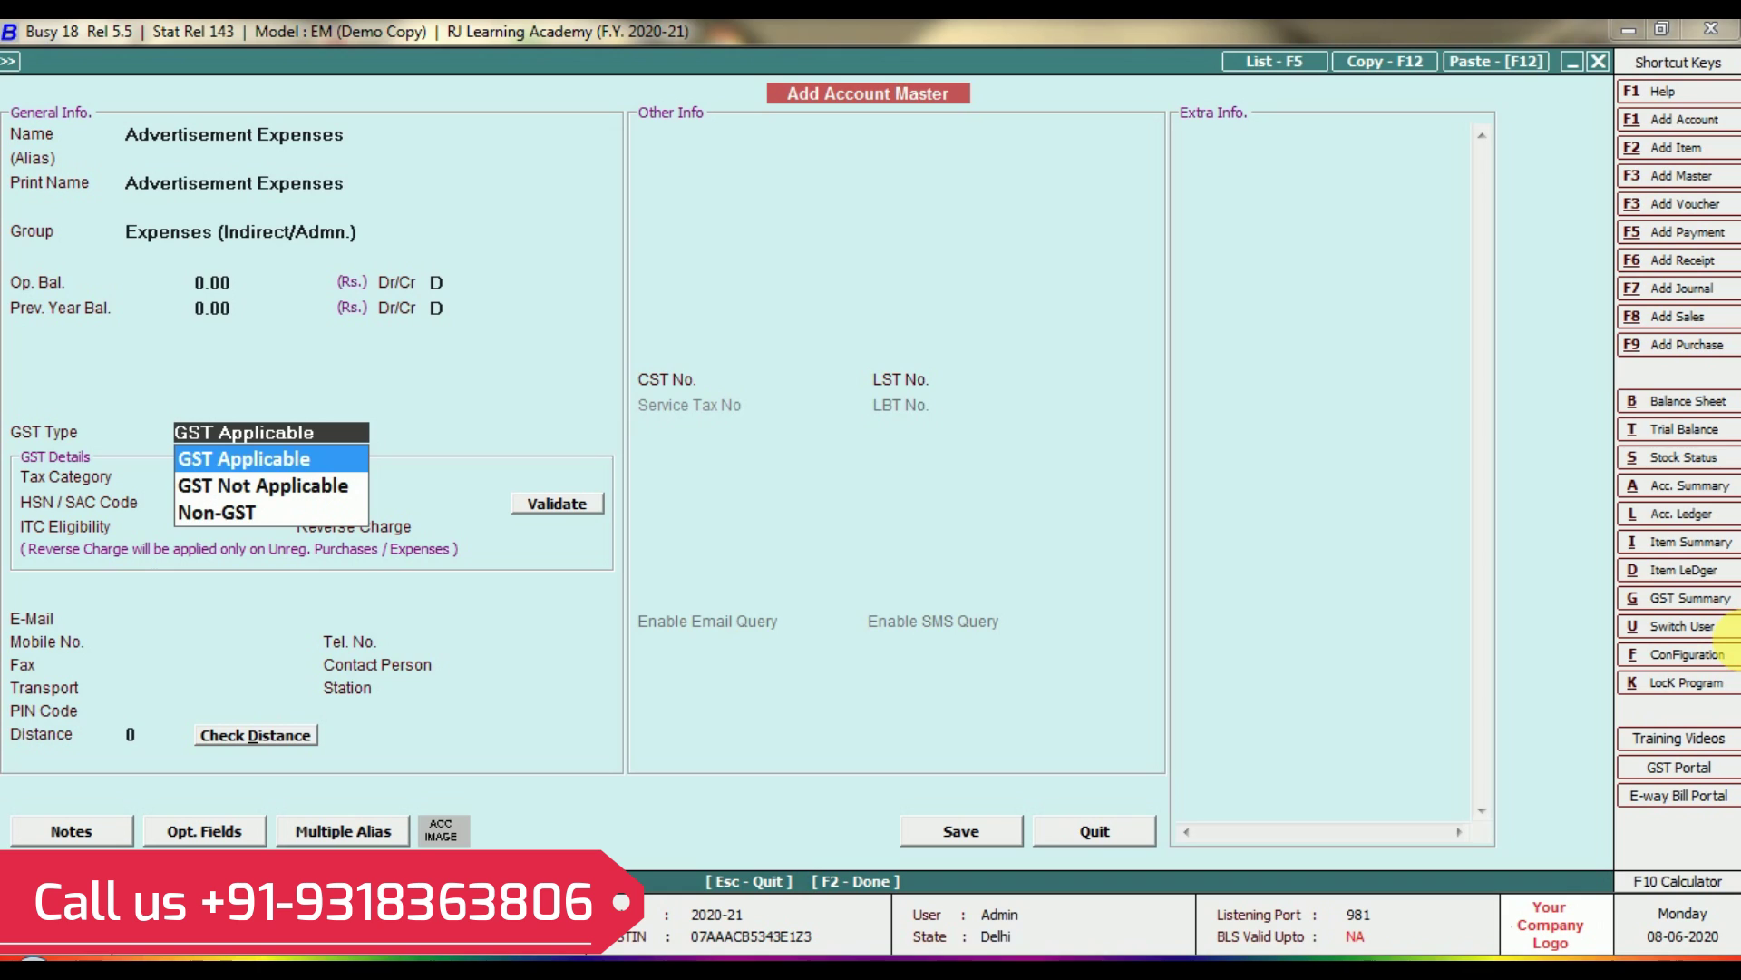
key("Down")
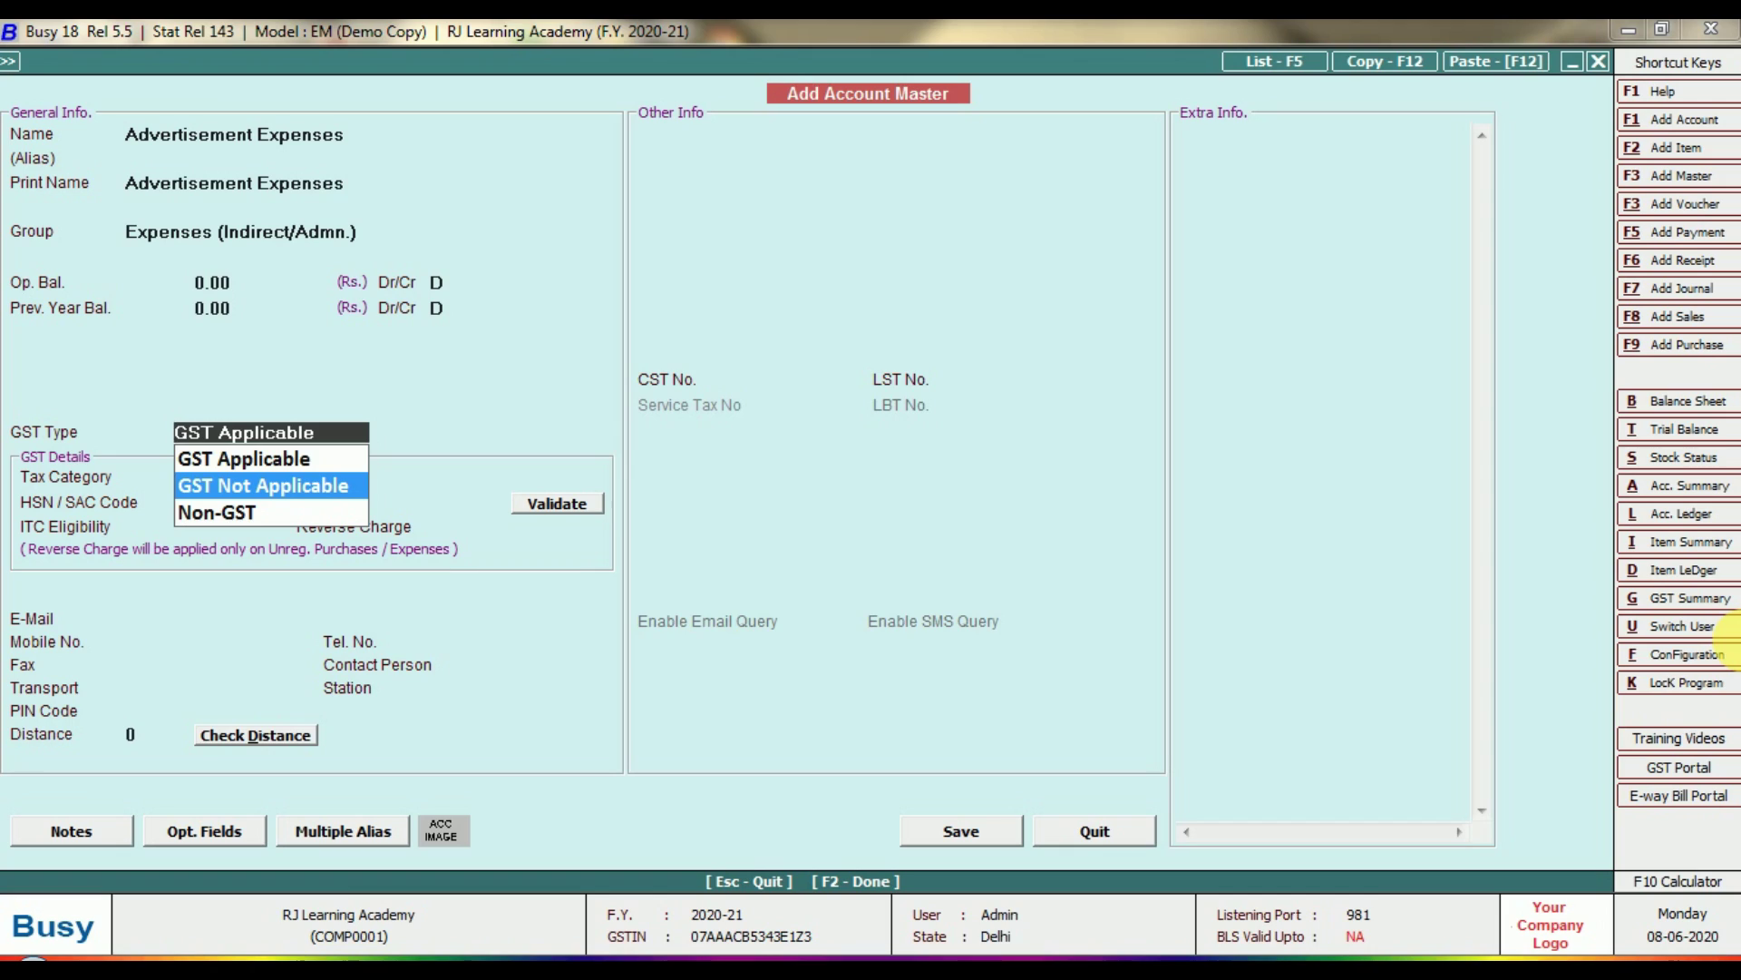
key("Down")
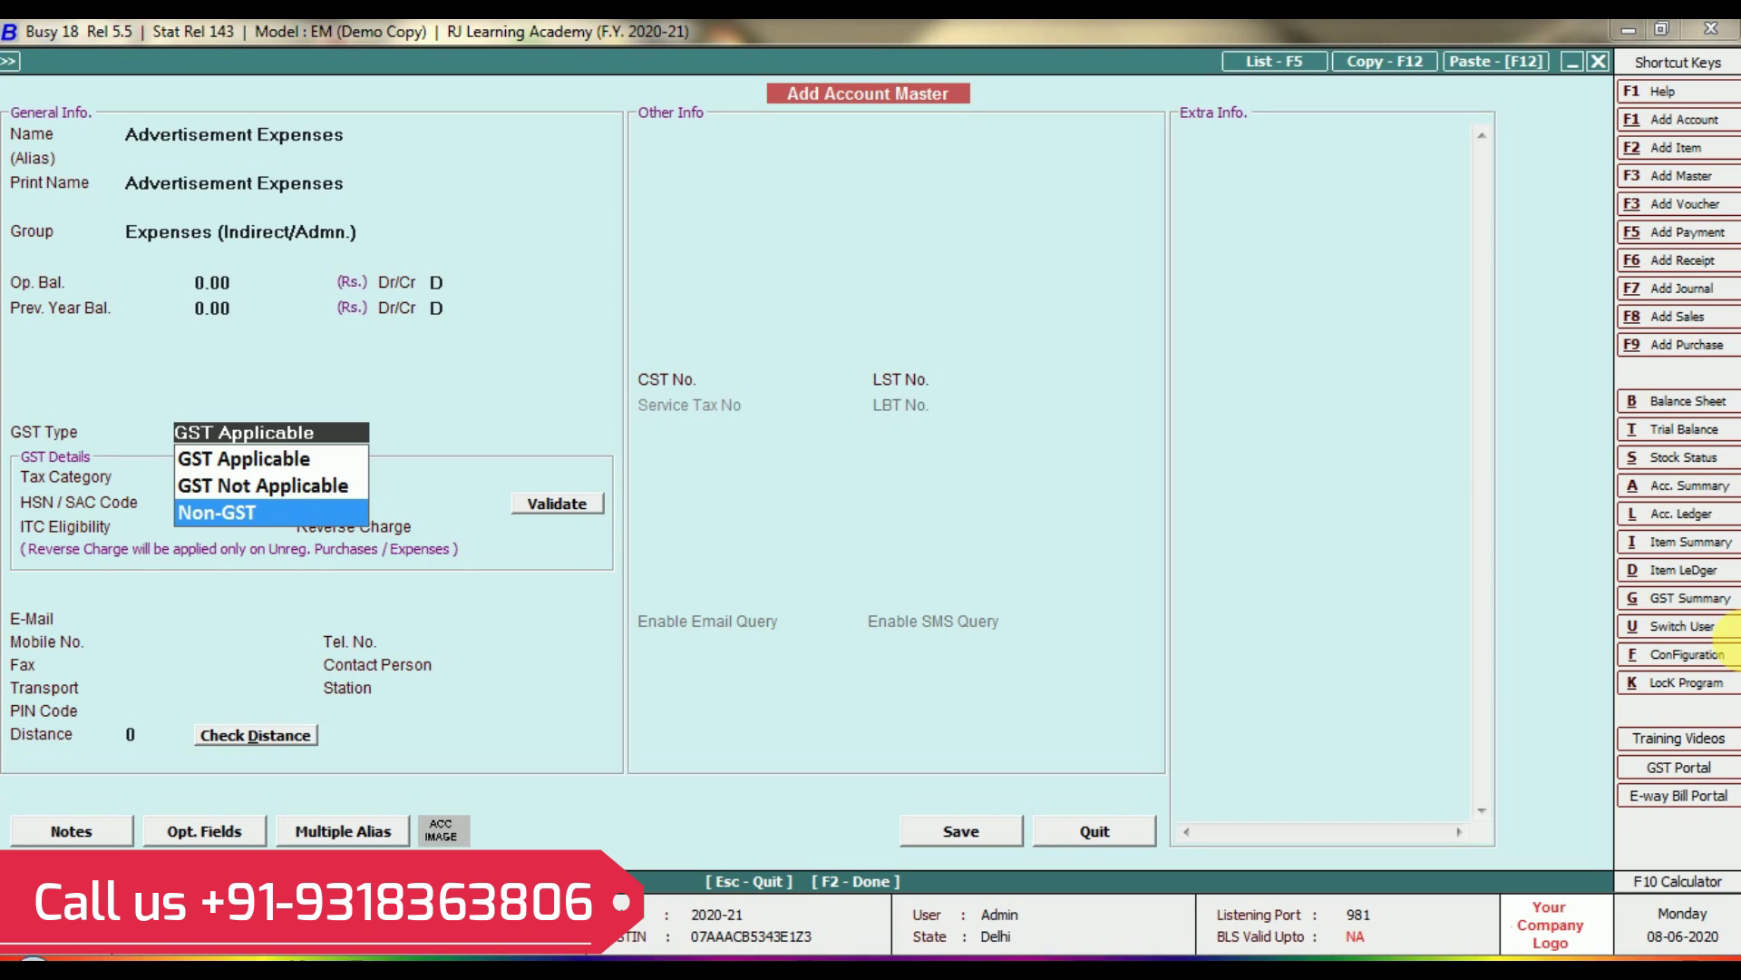
key("Up")
key("Up")
key("Return")
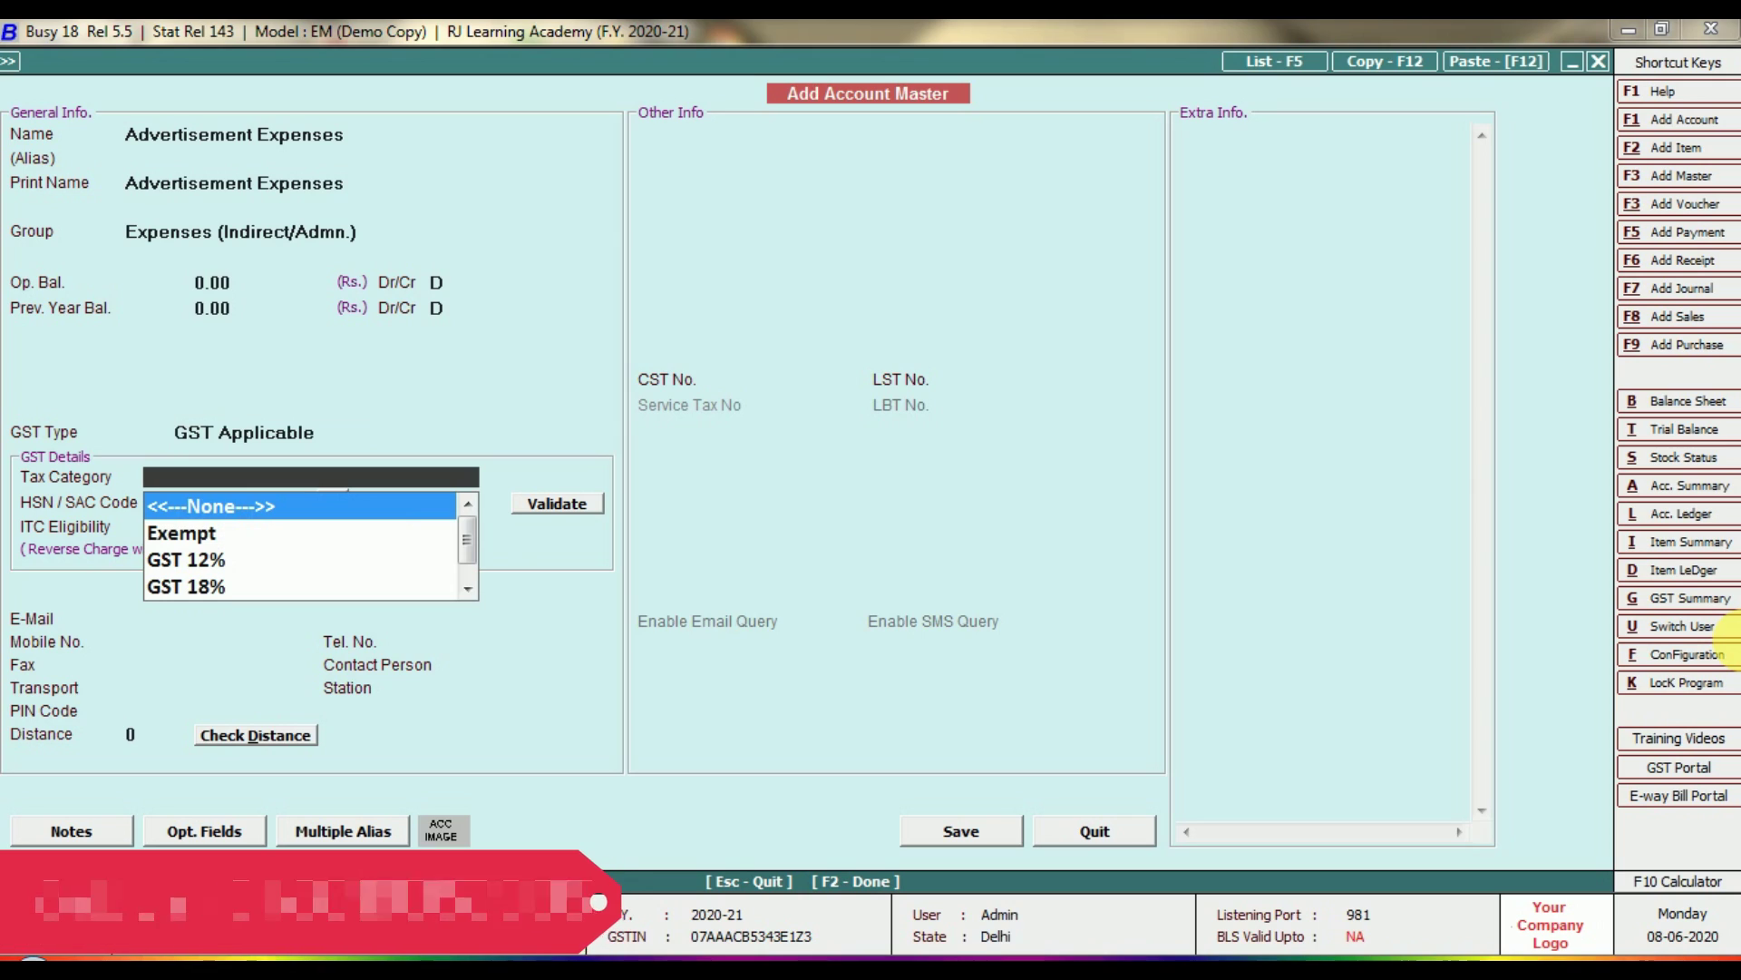
key("Down")
key("Down")
key("Down")
key("Return")
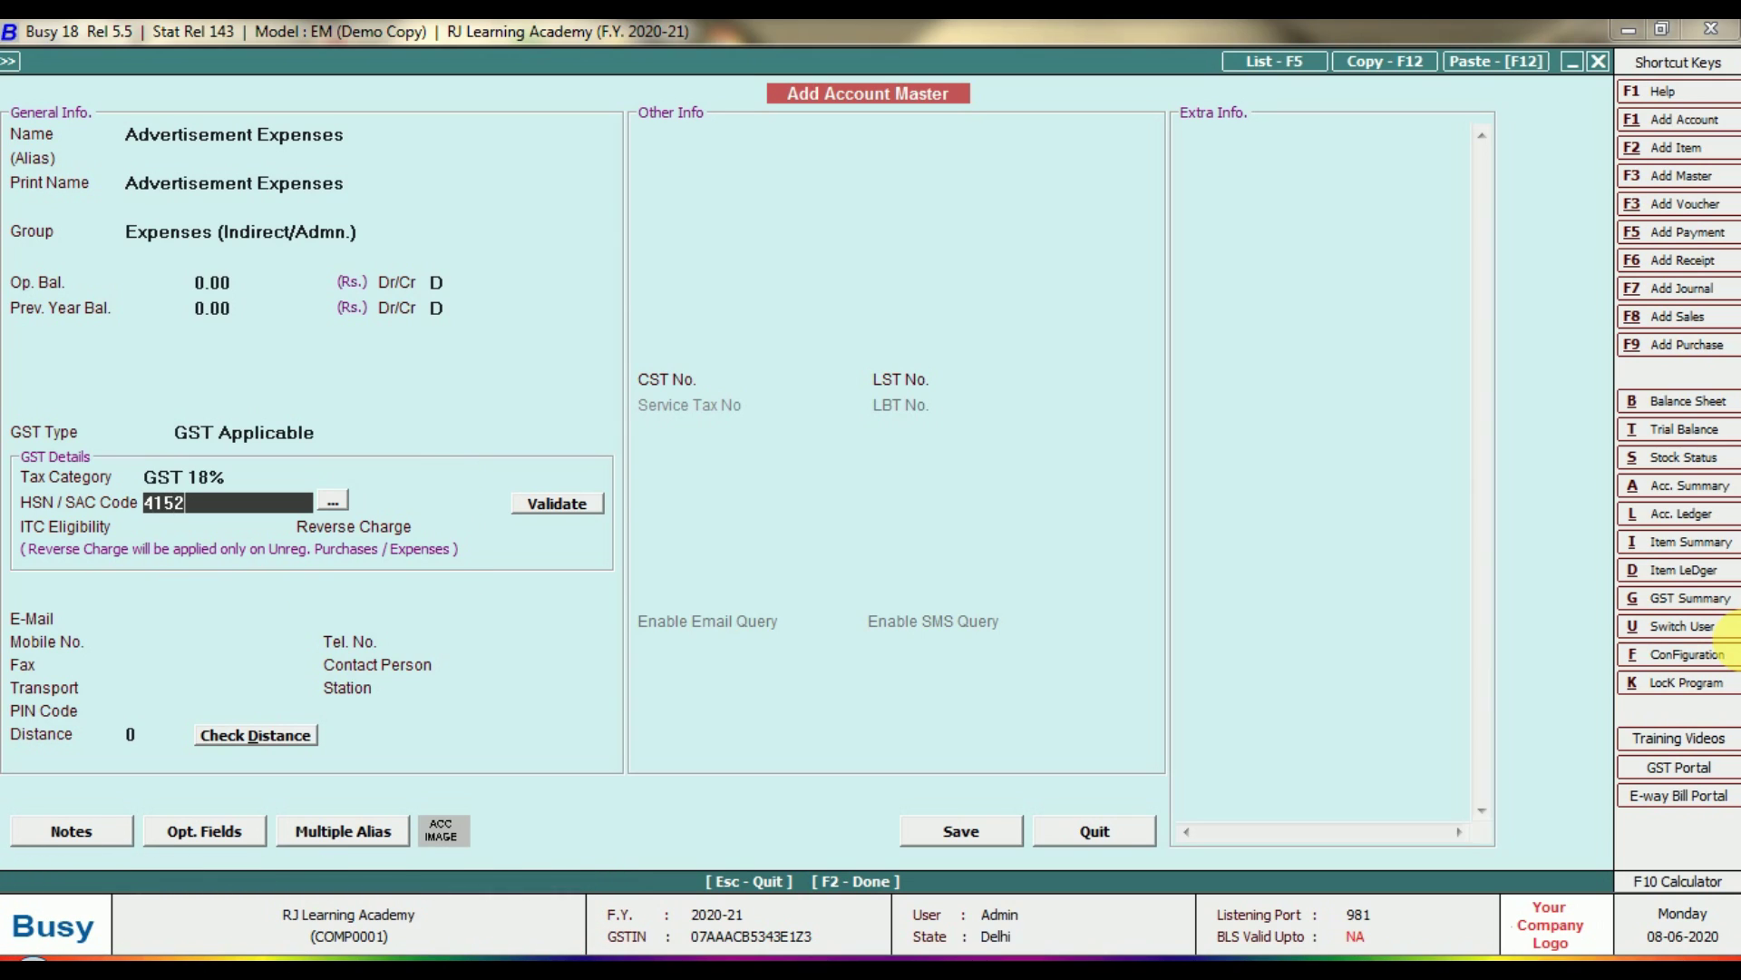
key("Return")
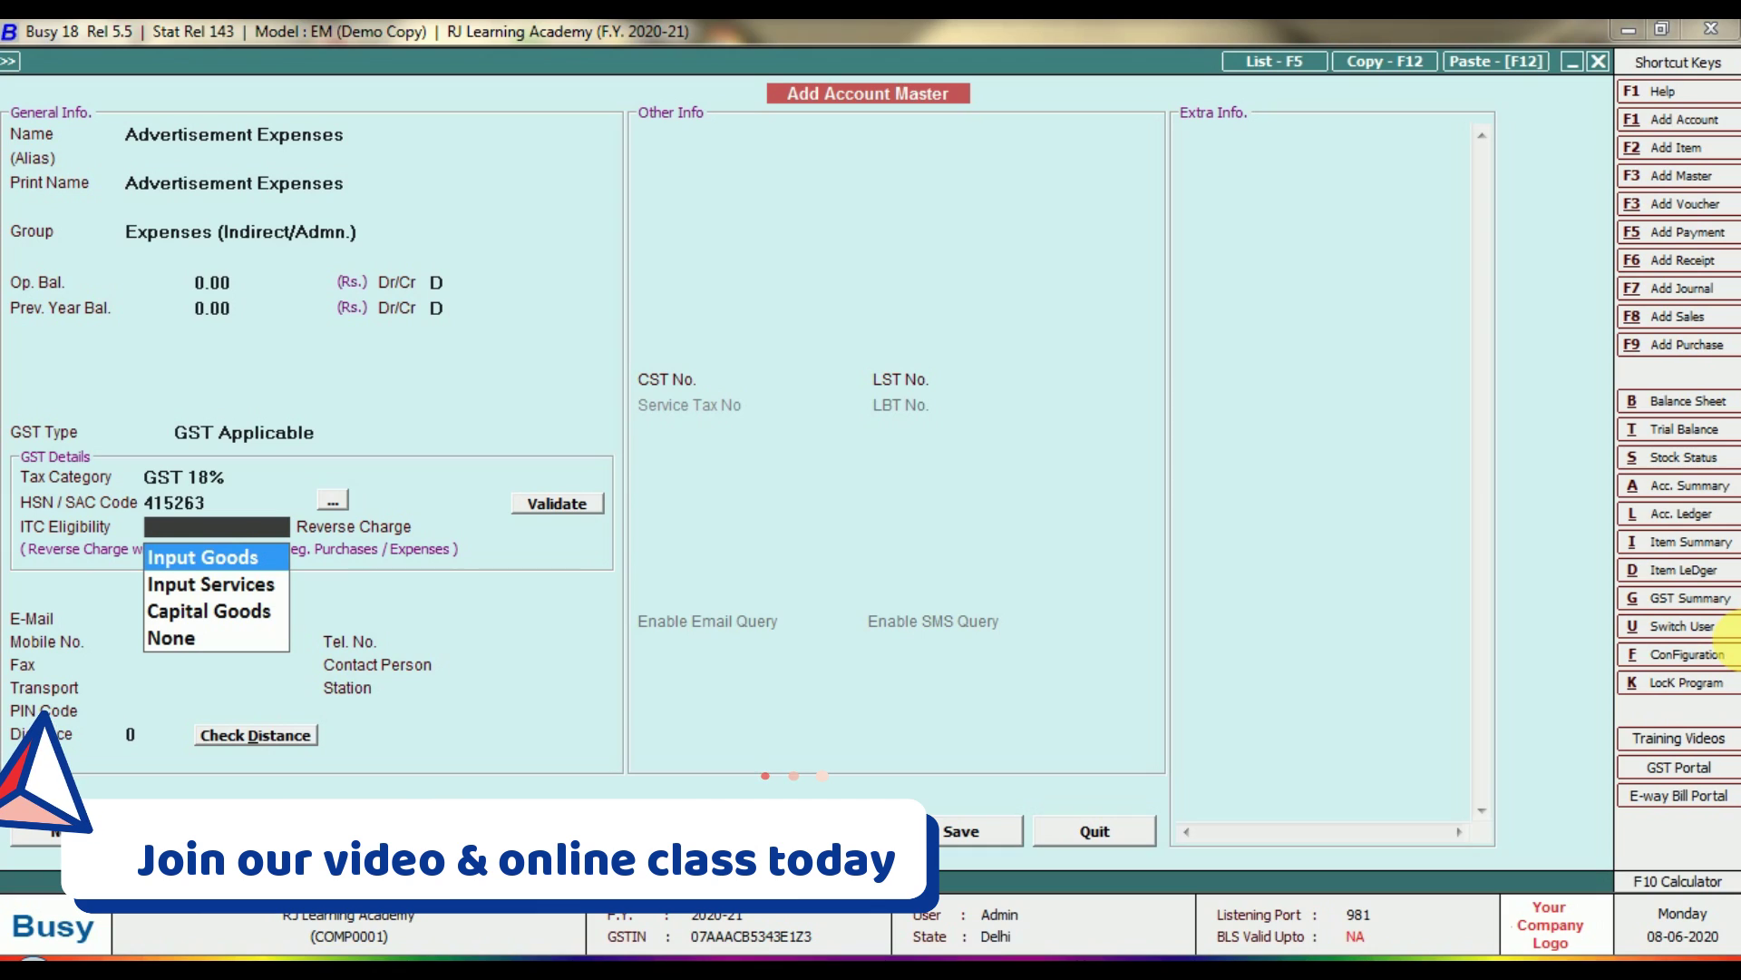
Set ITC eligibility to Input Services and reverse charge to Not Applicable, then save.
key("Down")
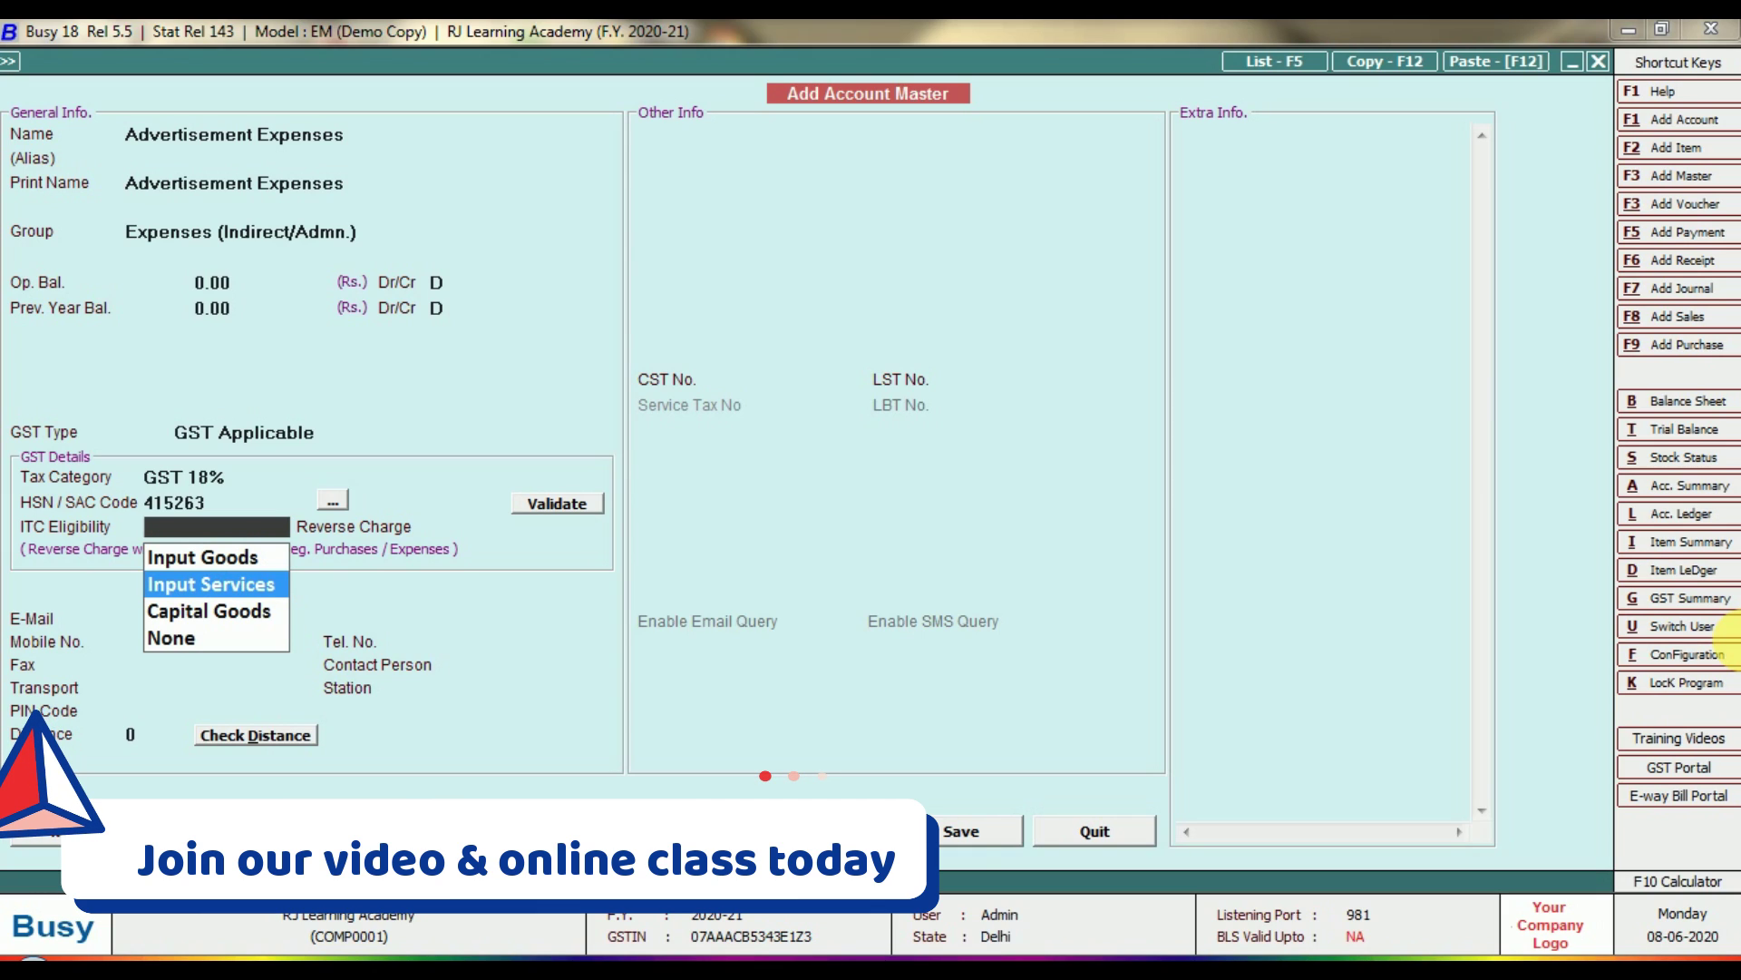
key("Return")
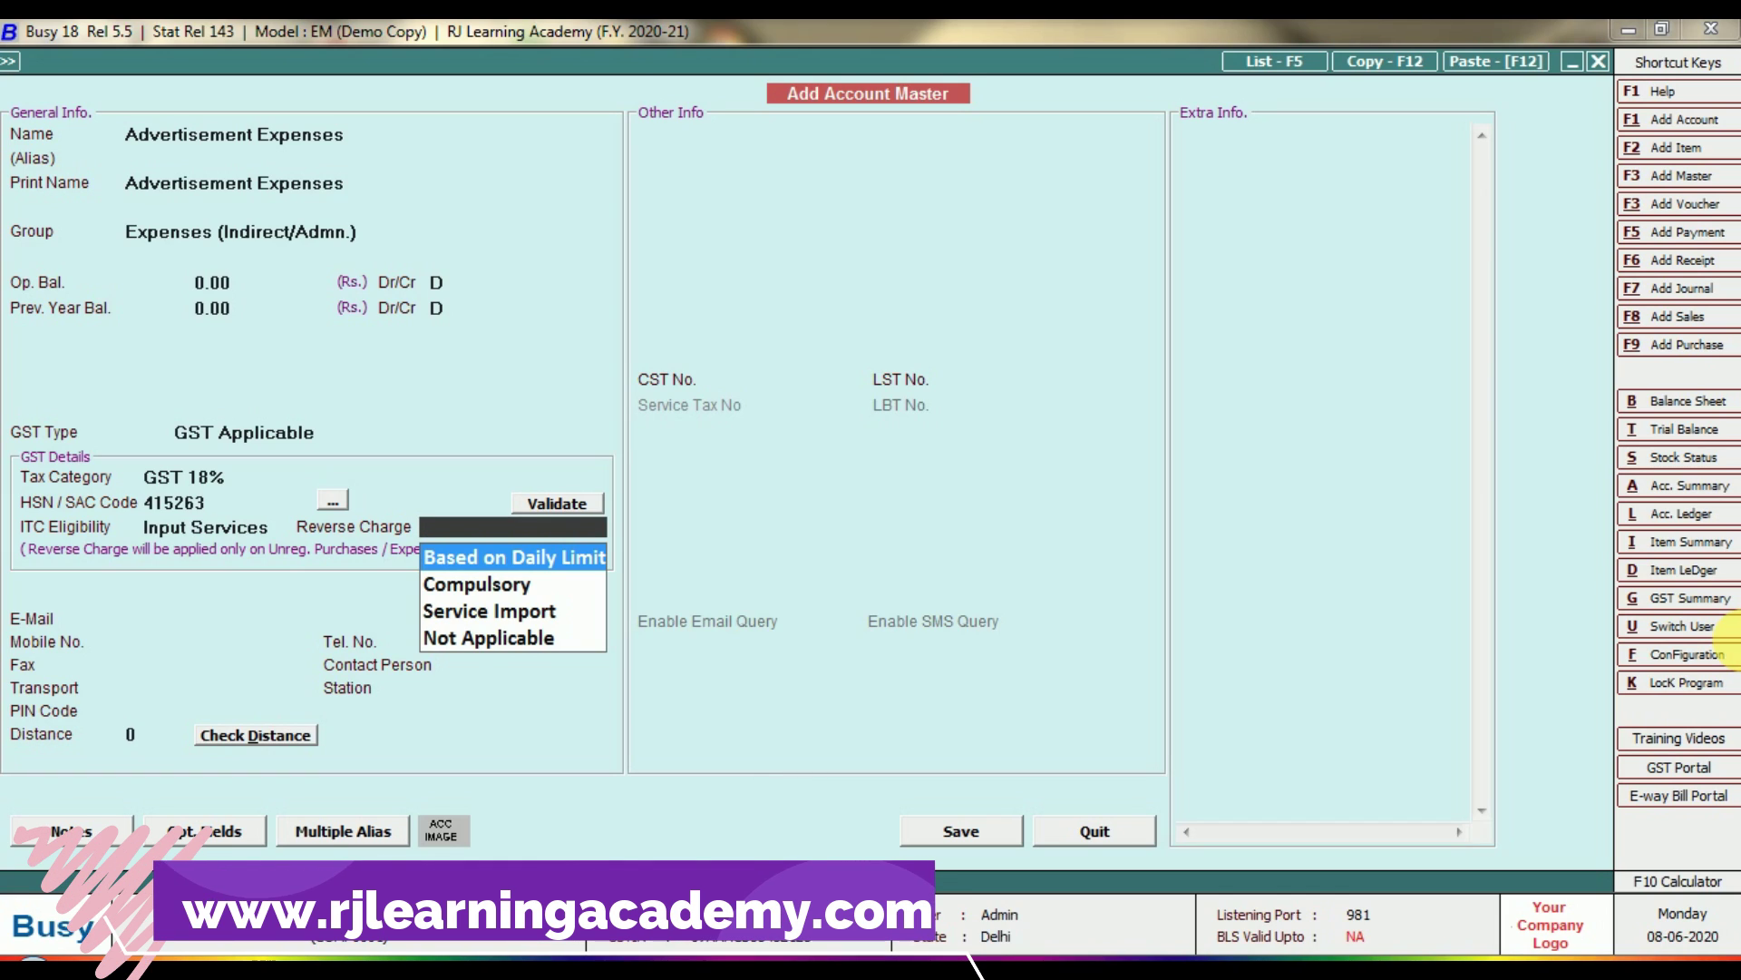
key("Down")
key("Down")
key("Down")
key("Up")
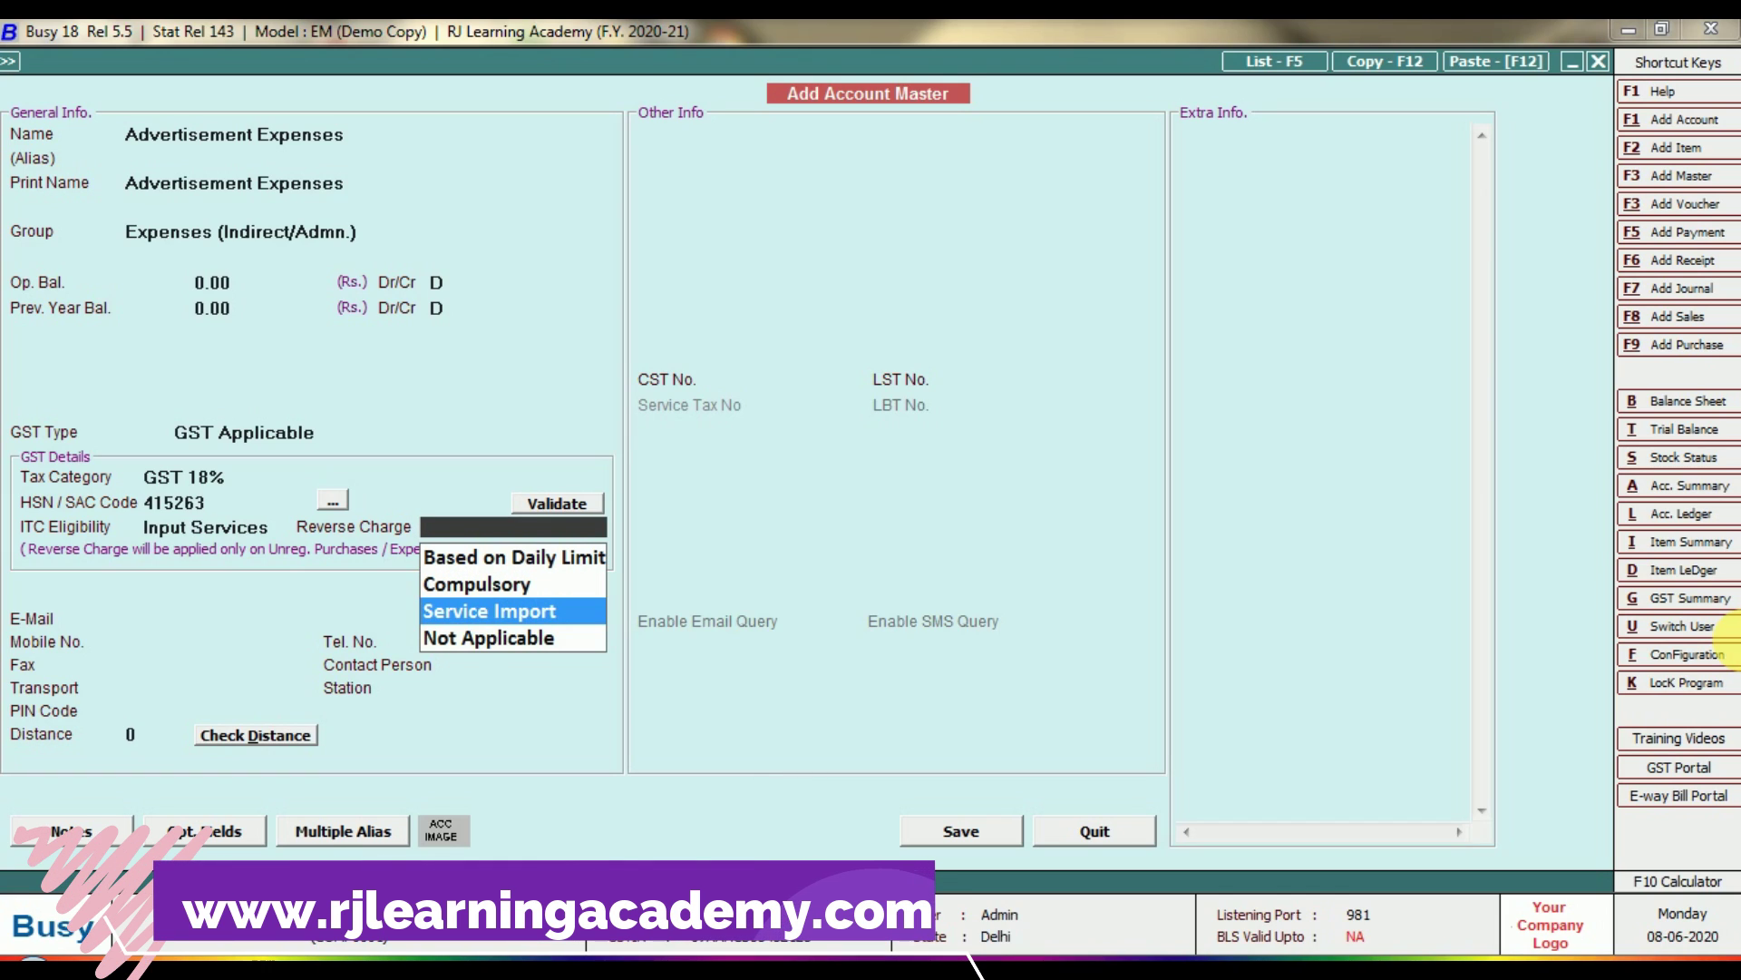
key("Up")
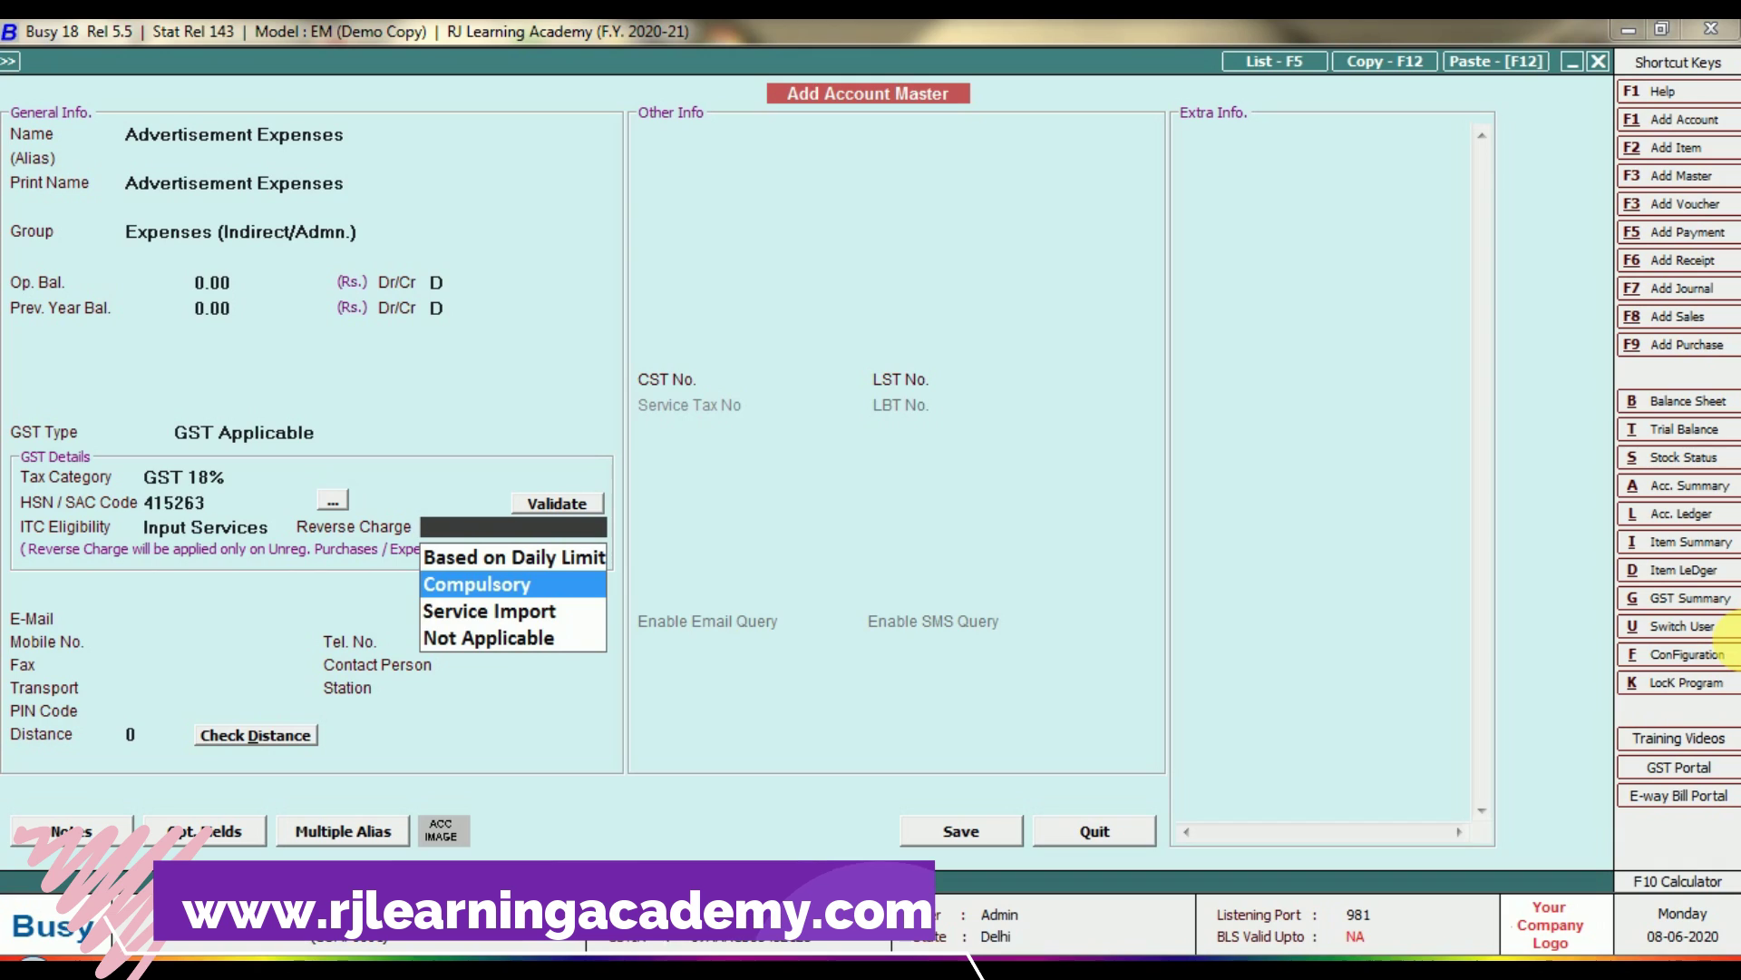
key("Up")
key("Down")
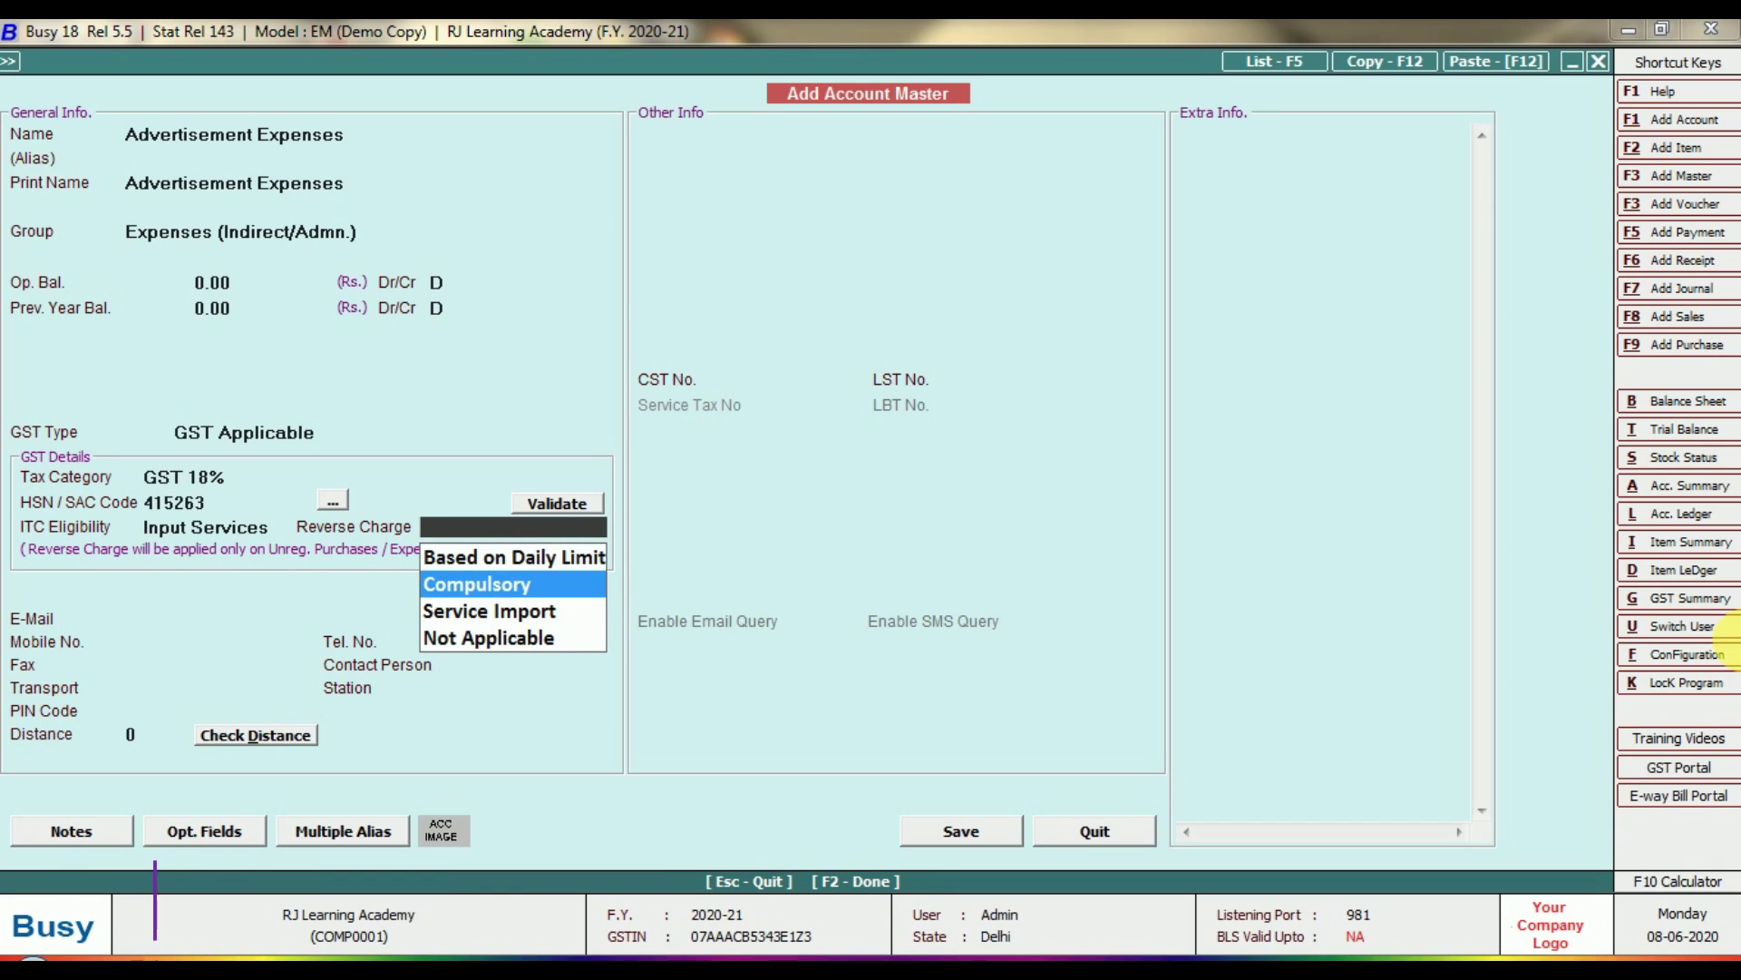
key("Down")
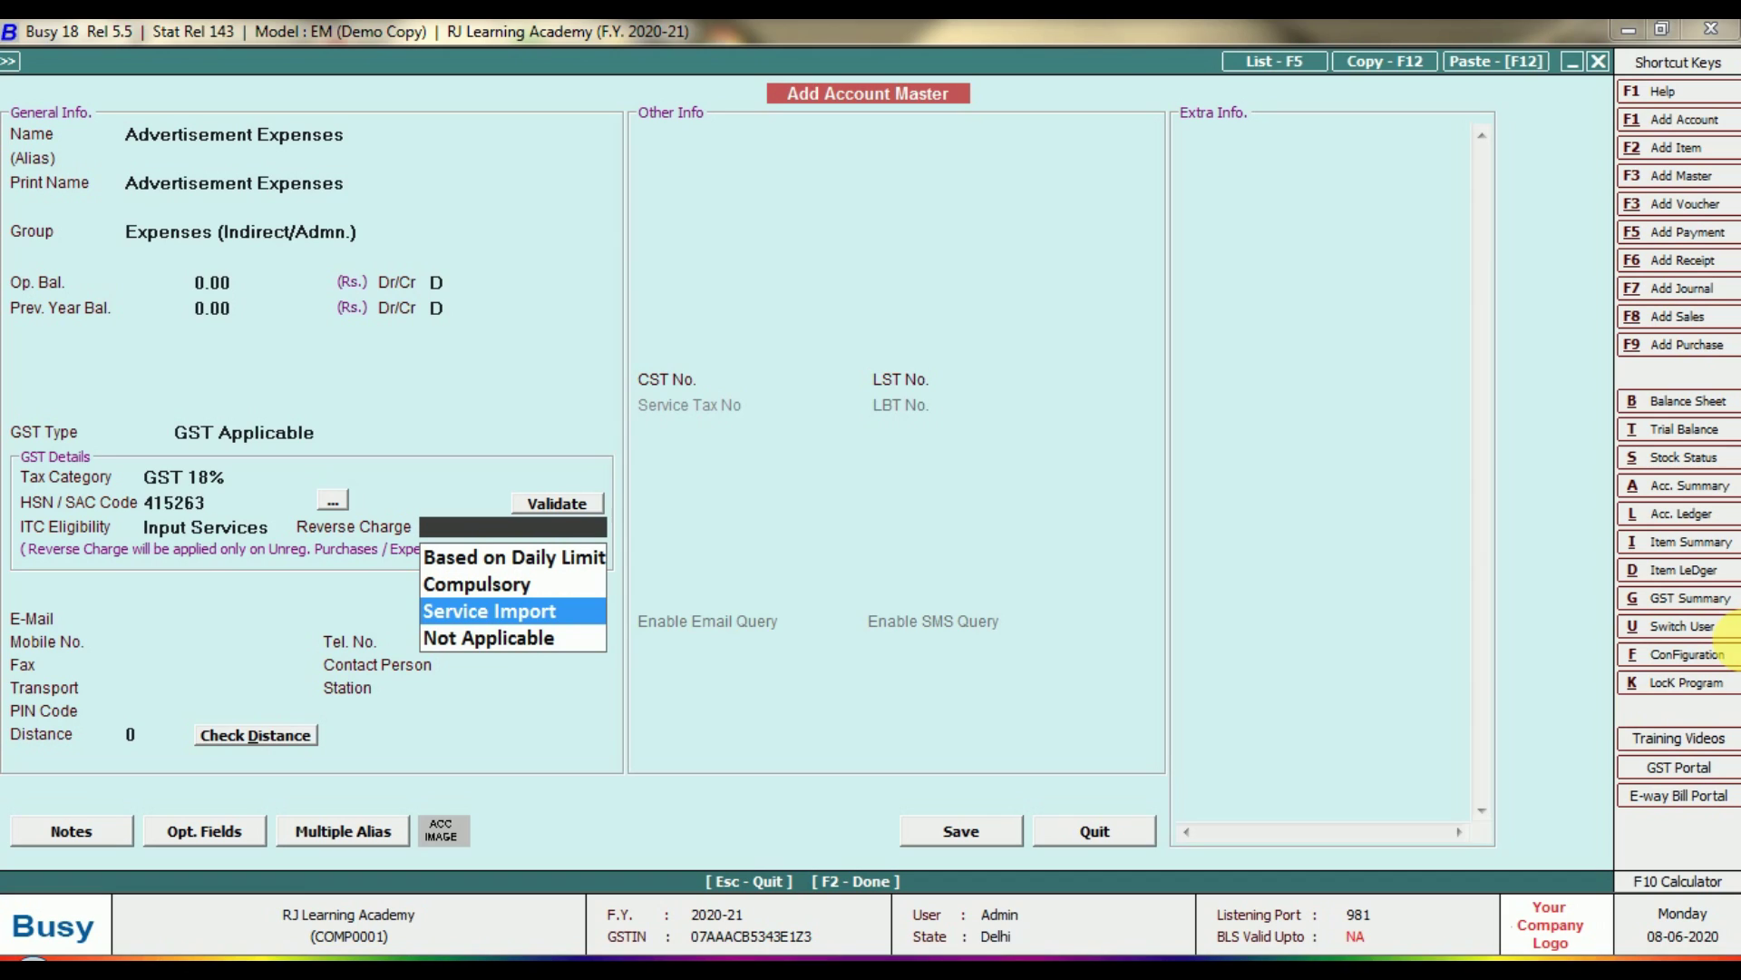
key("Down")
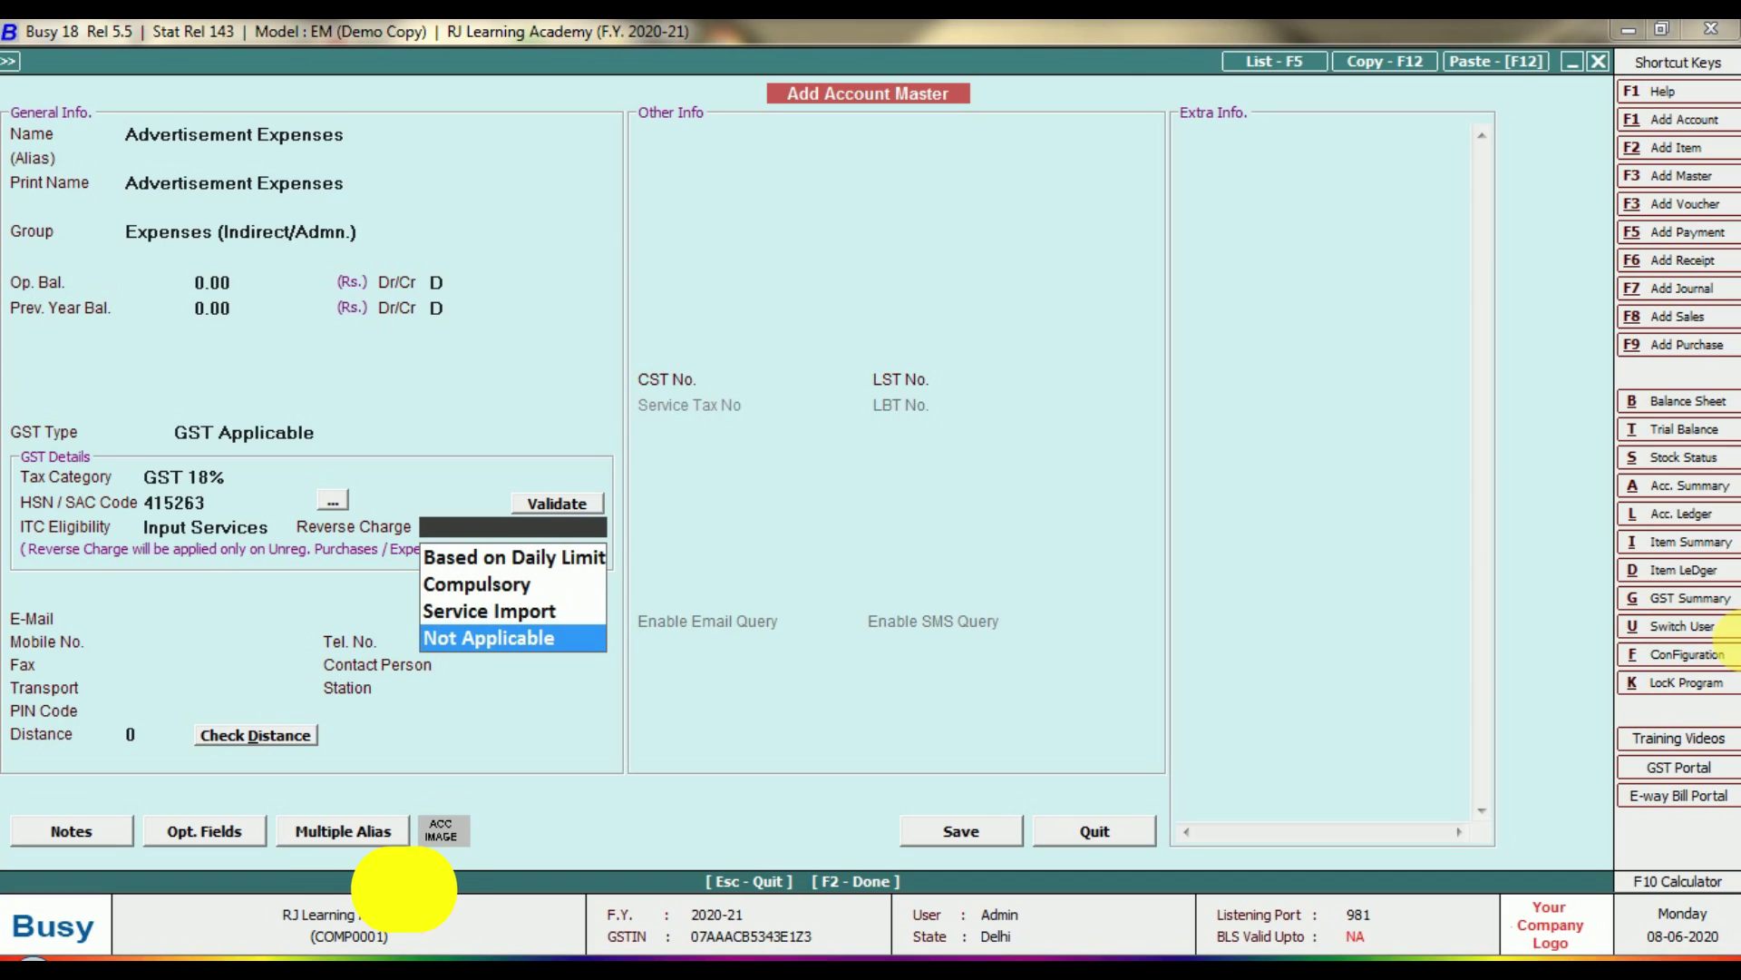
key("Return")
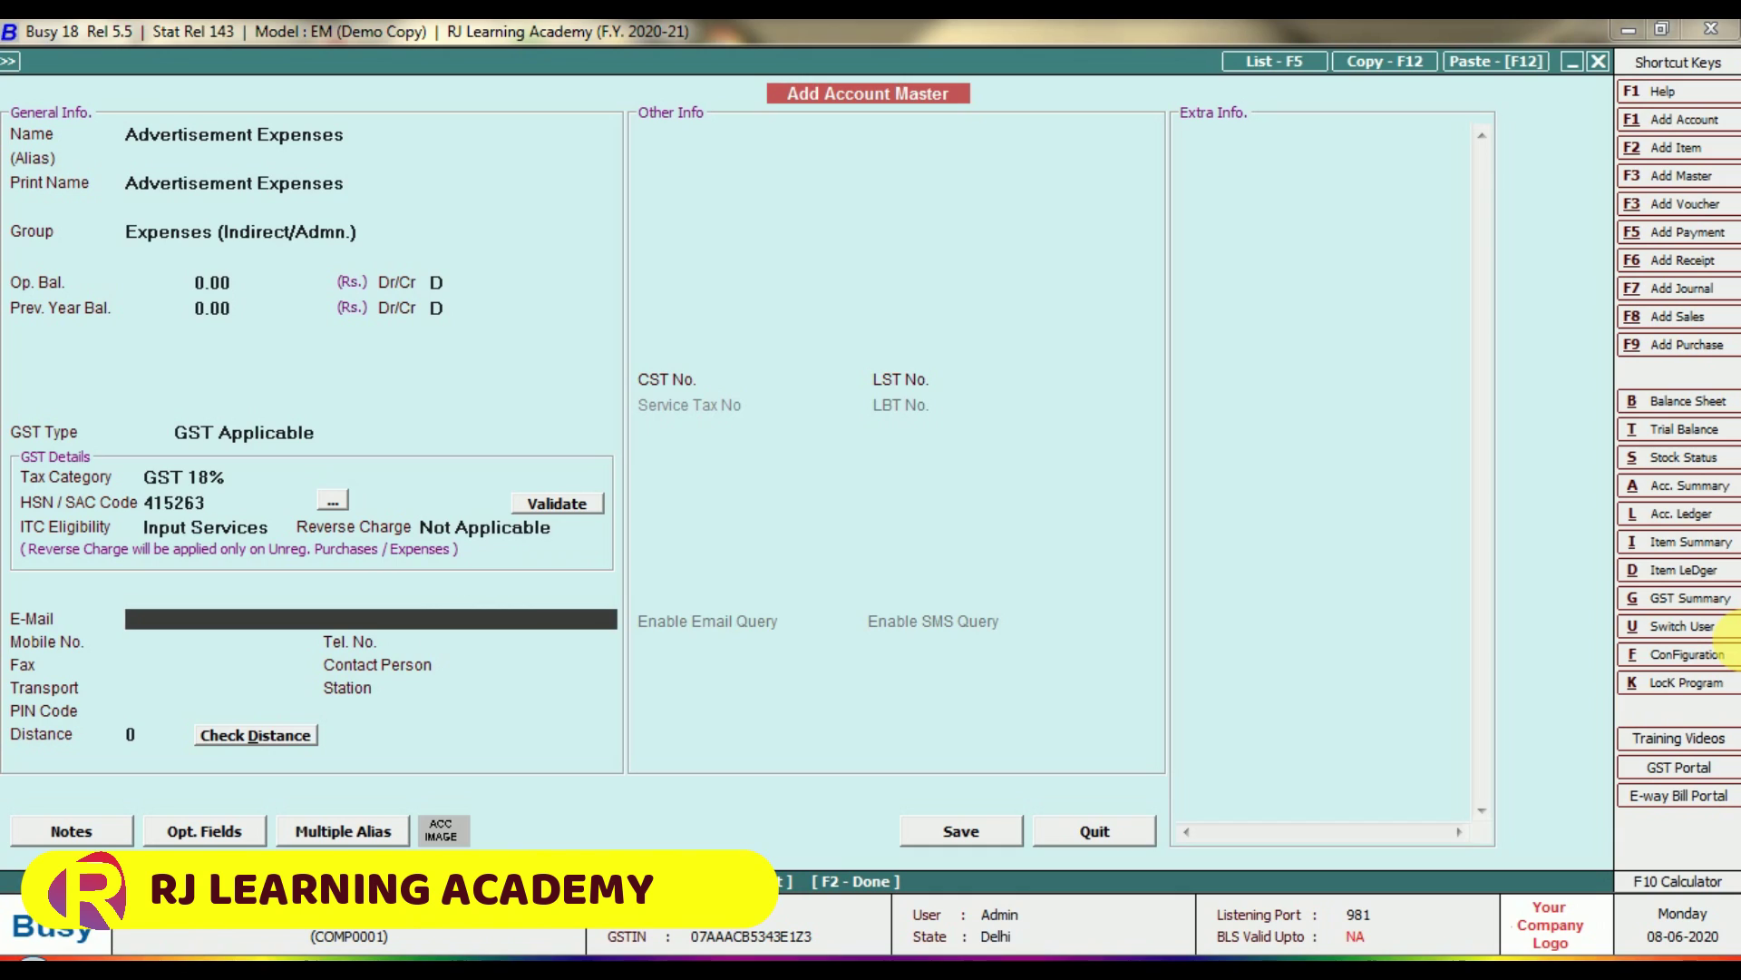
key("Return")
key("Return")
key("Return")
key("Return")
key("Return")
key("Return")
key("Return")
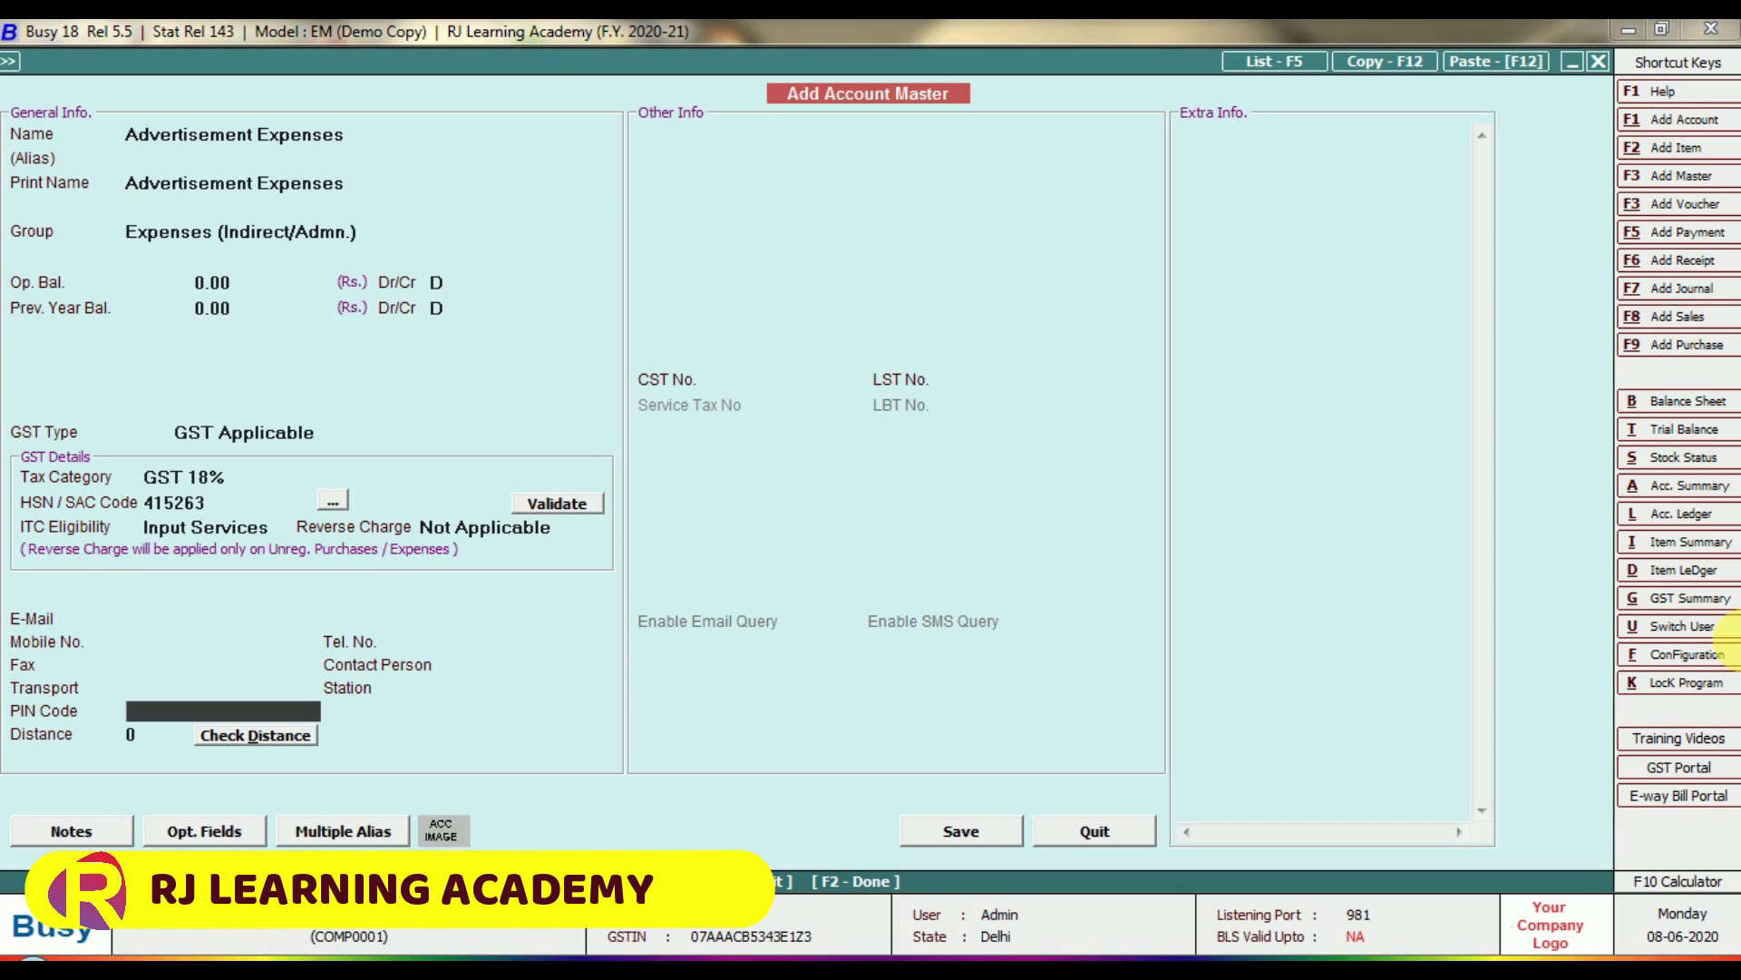
key("Return")
key("Return")
key("Return")
key("Return")
key("Return")
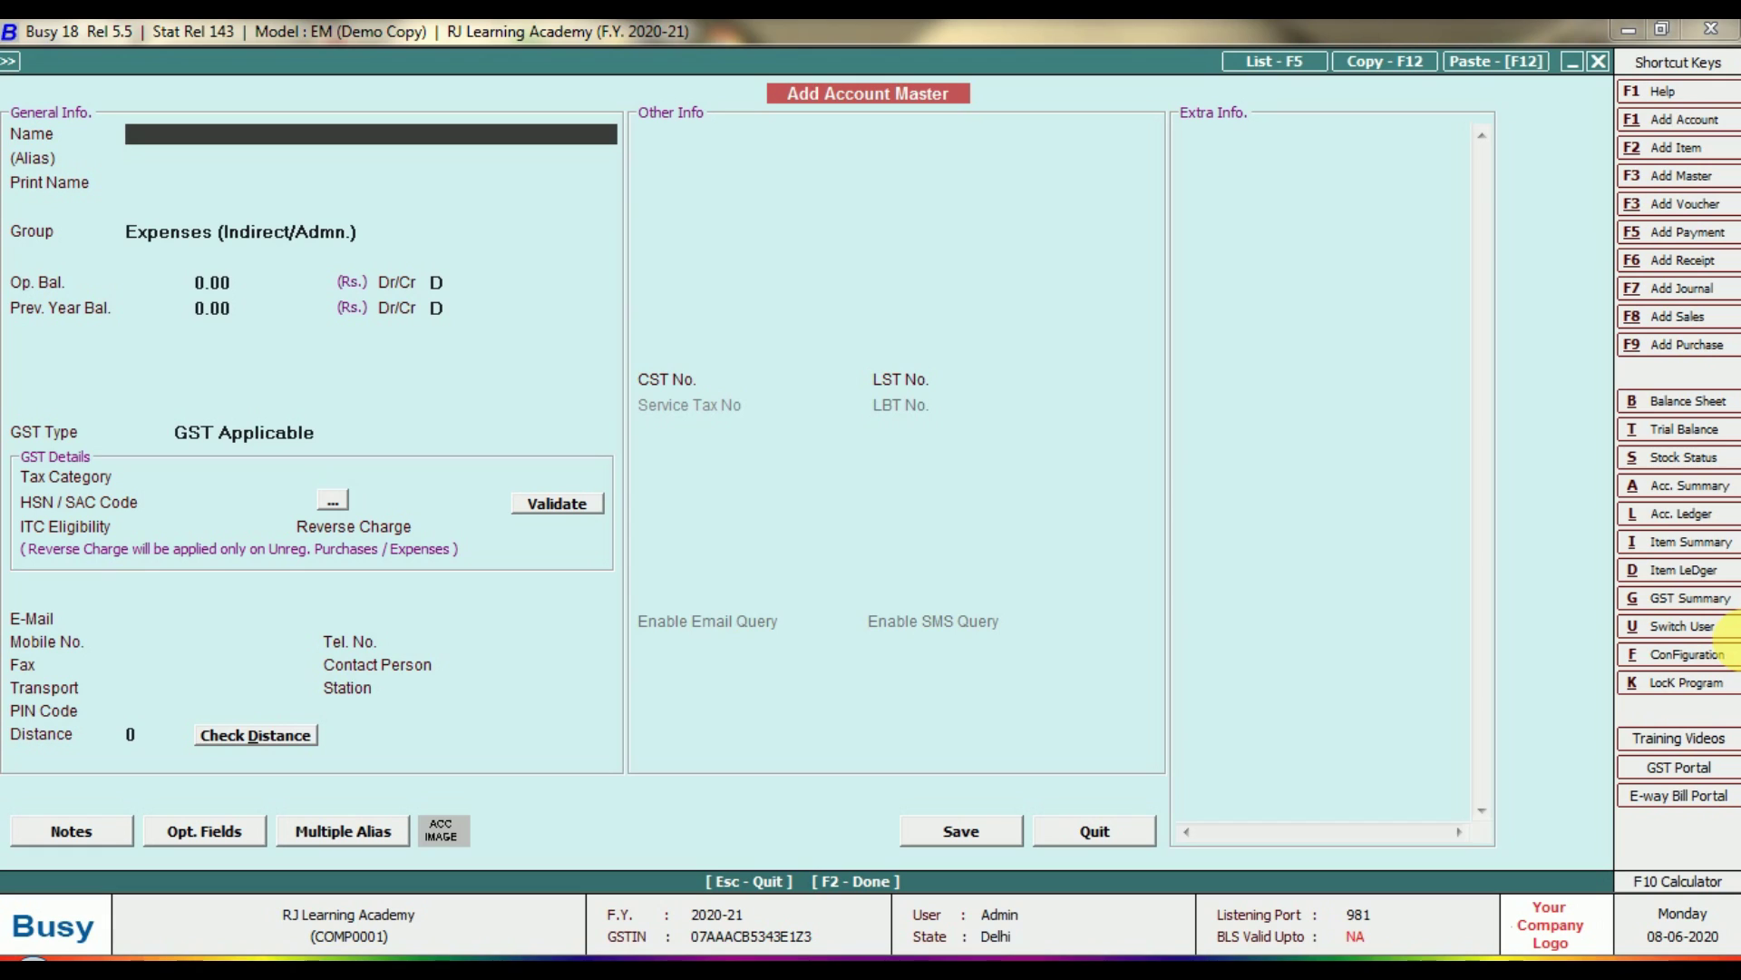
Start a fresh account form and name the new account Hdfc Bank.
key("Escape")
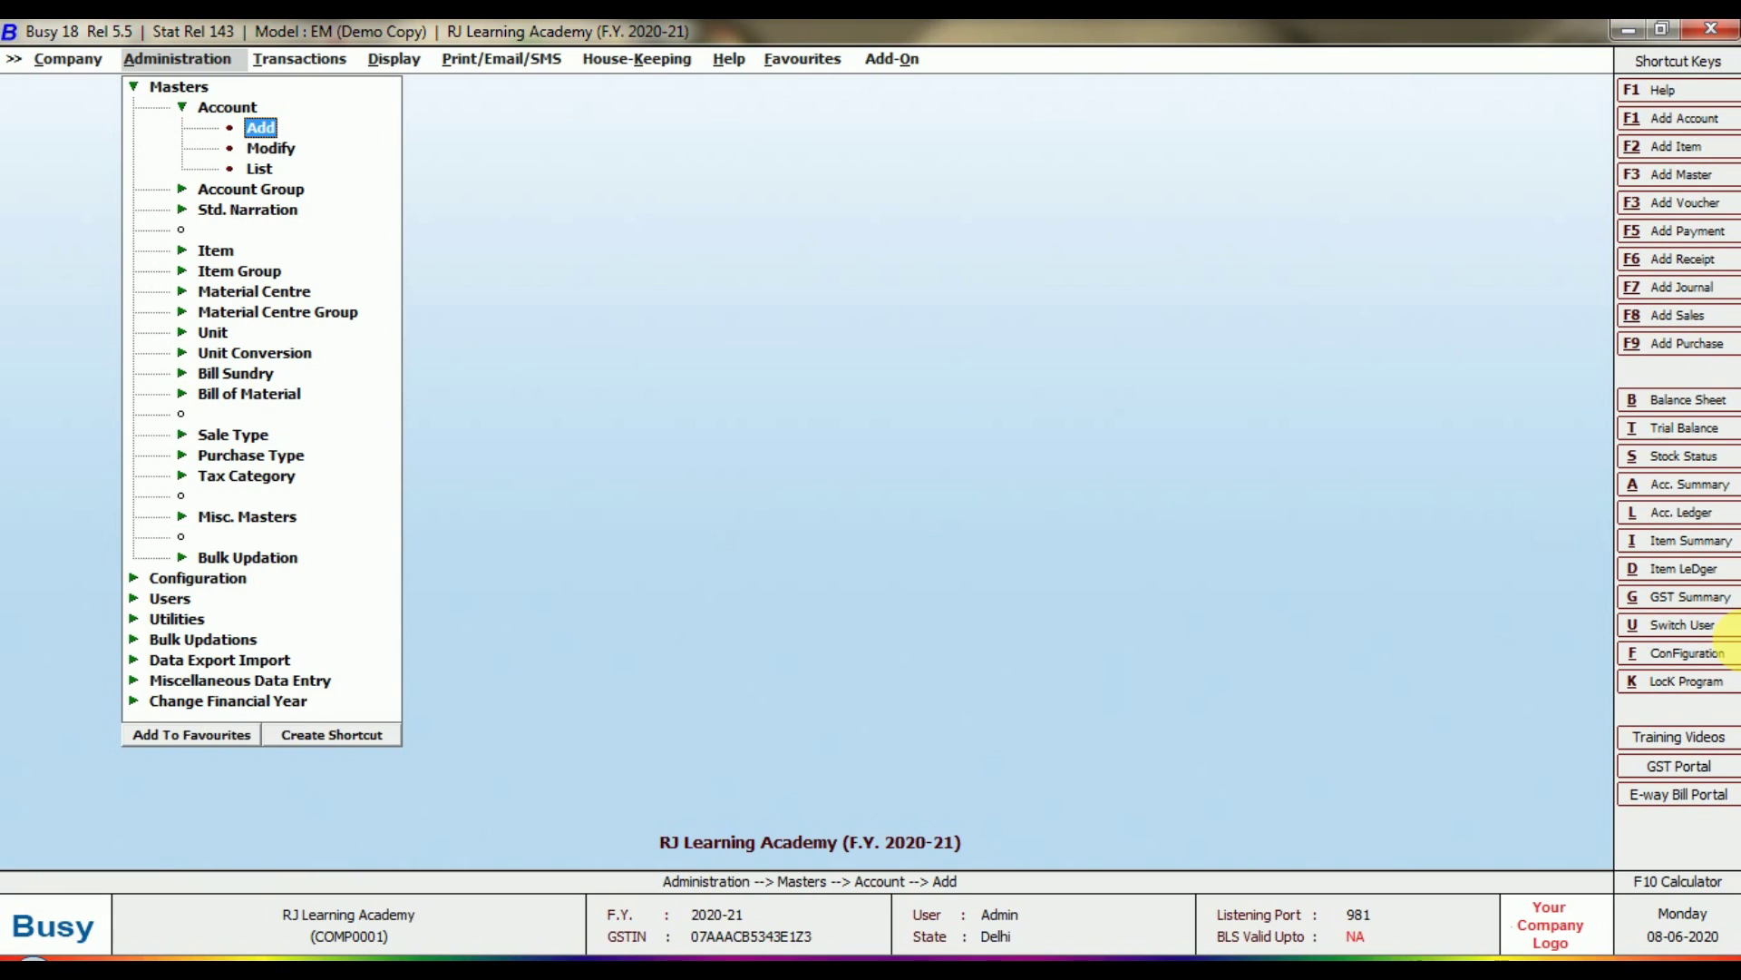
key("Return")
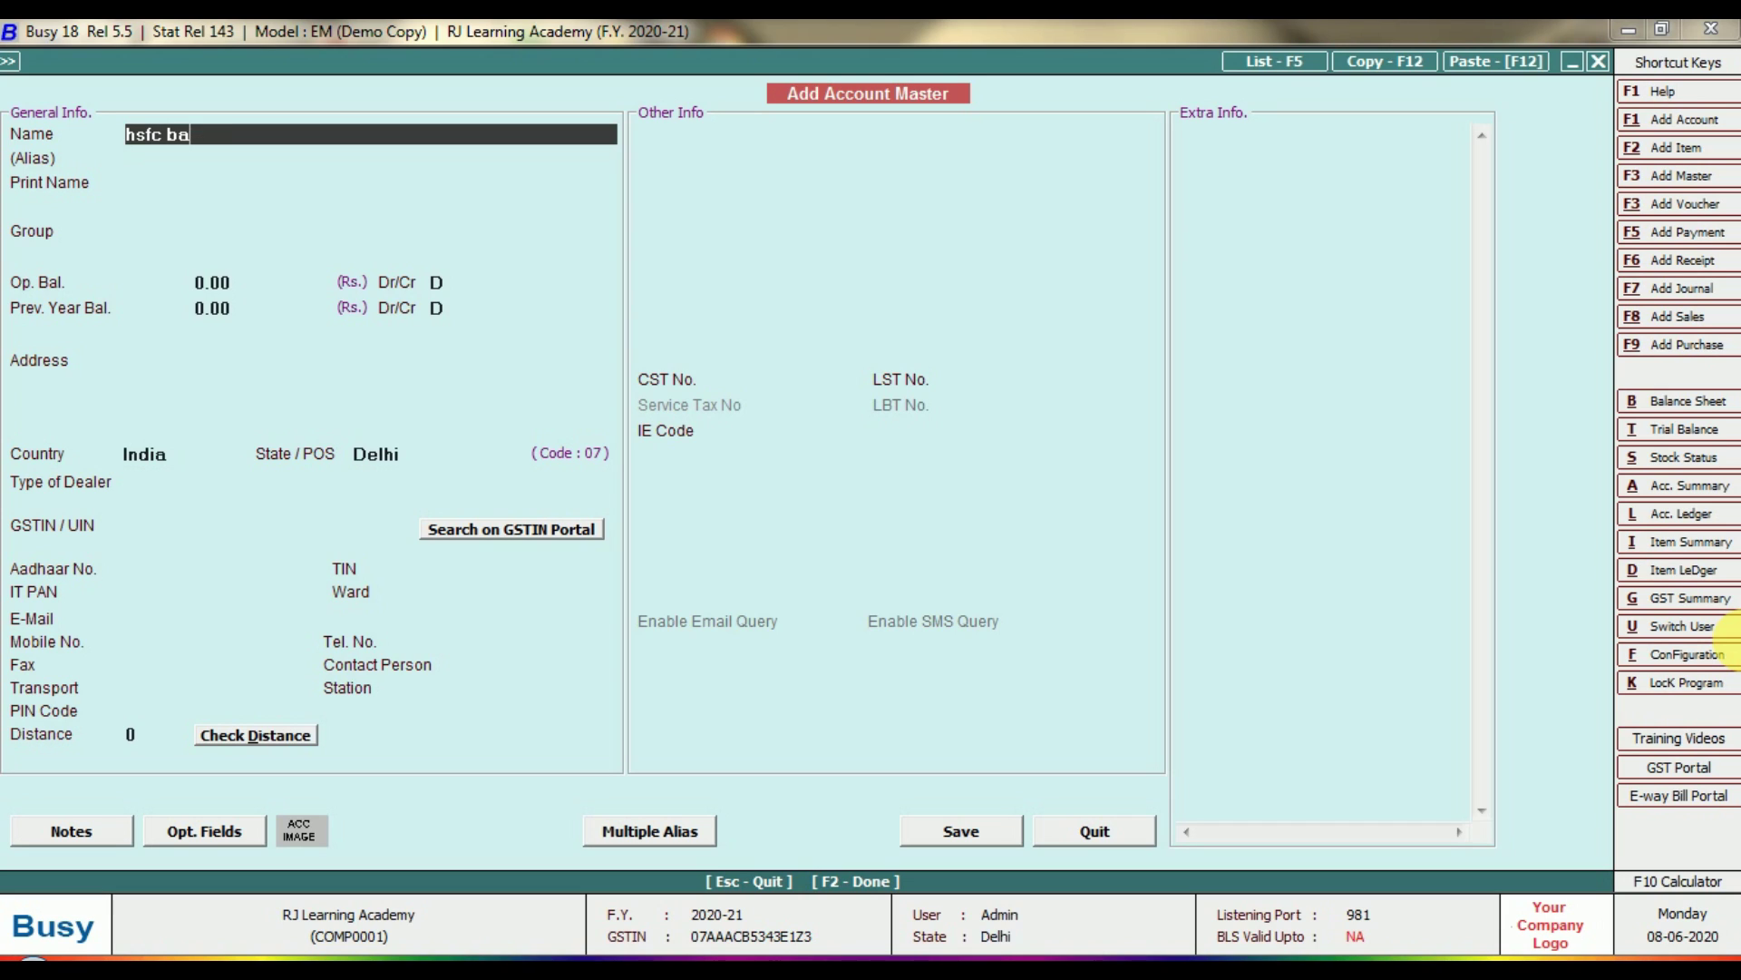
type("hsfc")
key("BackSpace")
key("BackSpace")
key("BackSpace")
type("df")
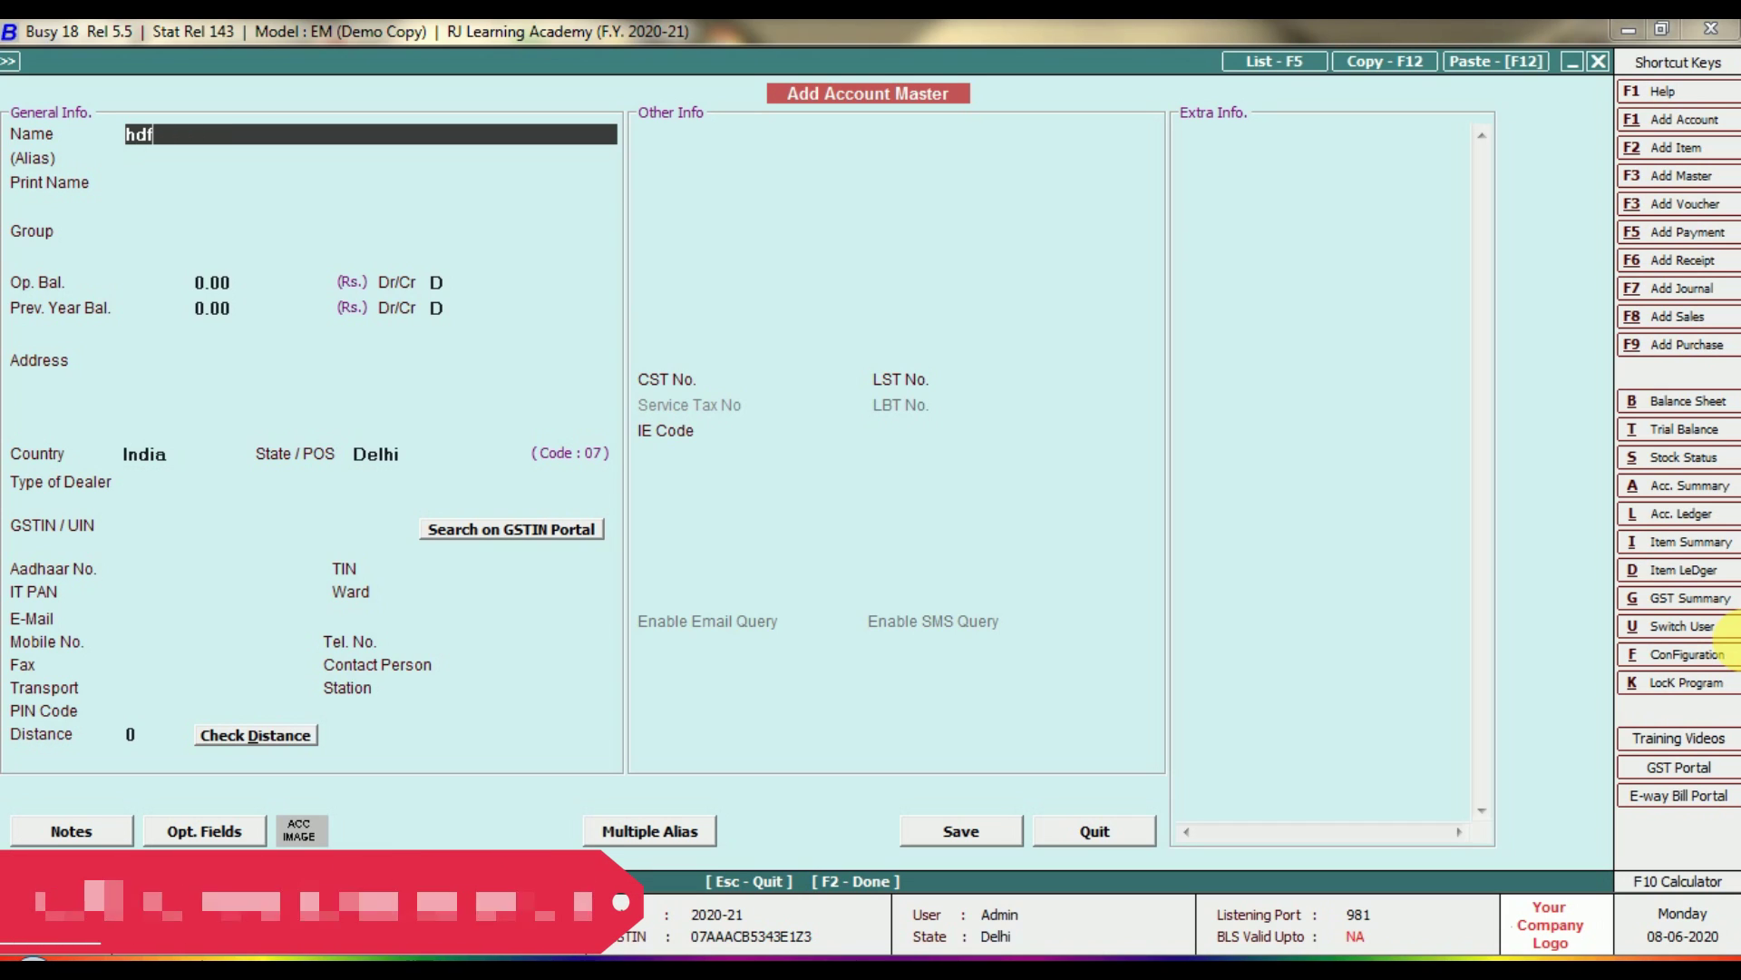
type("c bank")
key("Return")
key("Return")
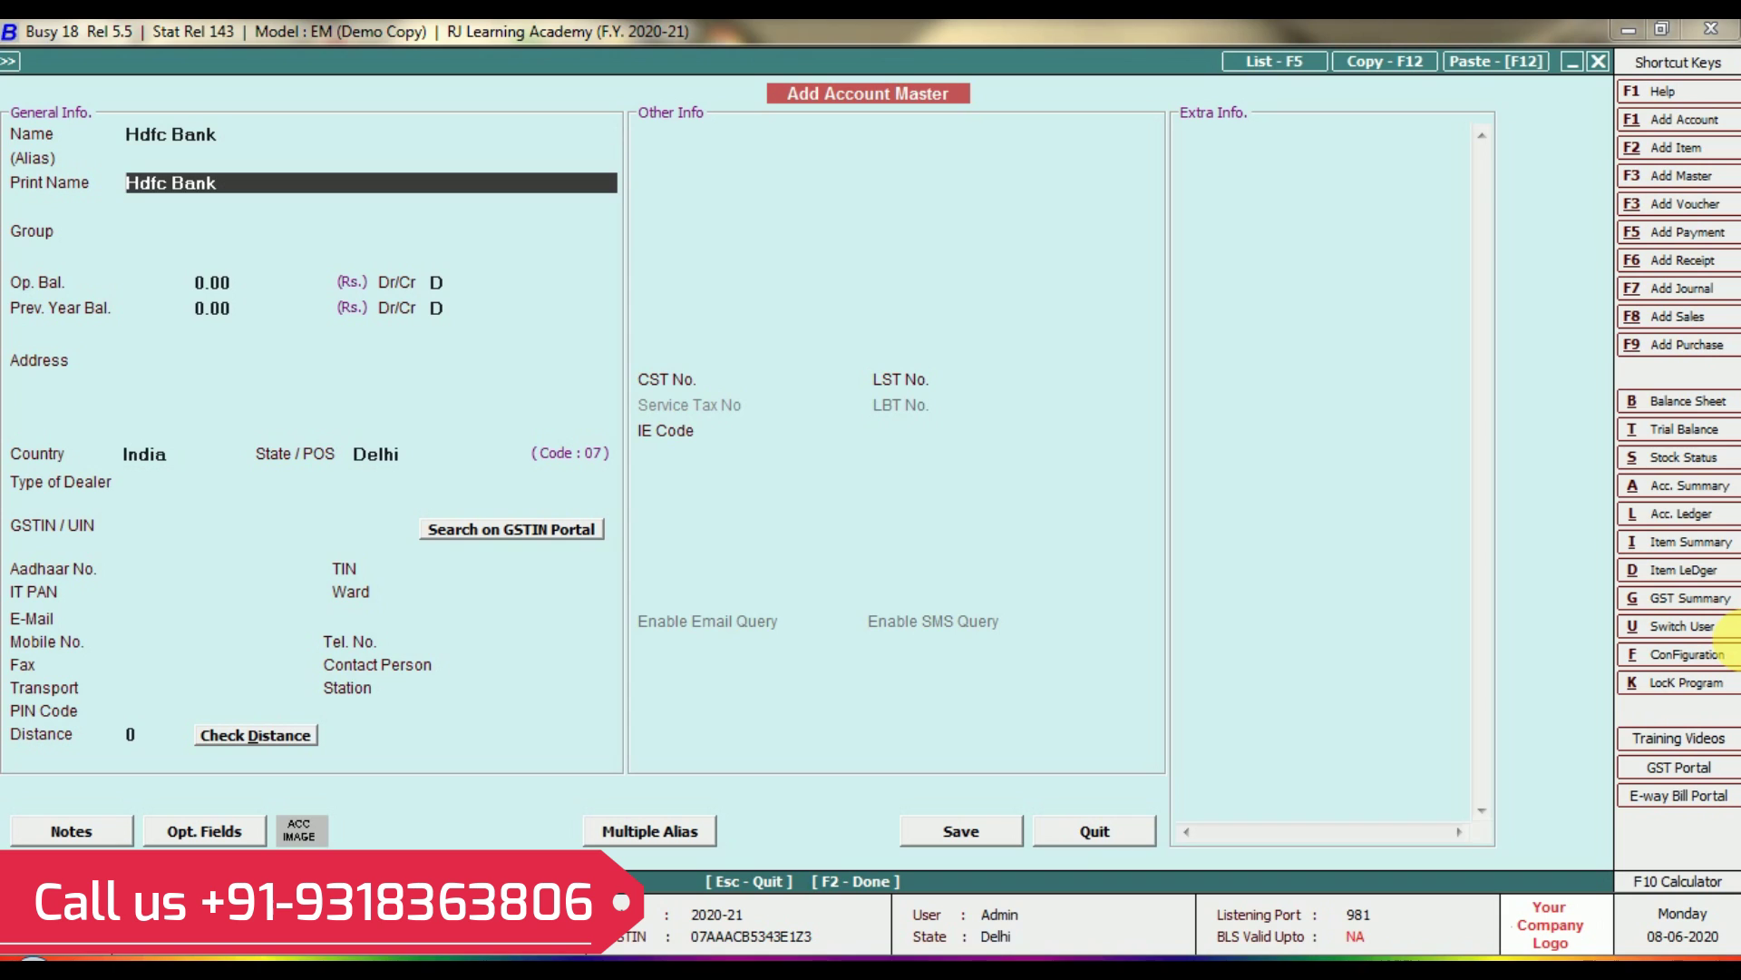
key("Return")
key("Return")
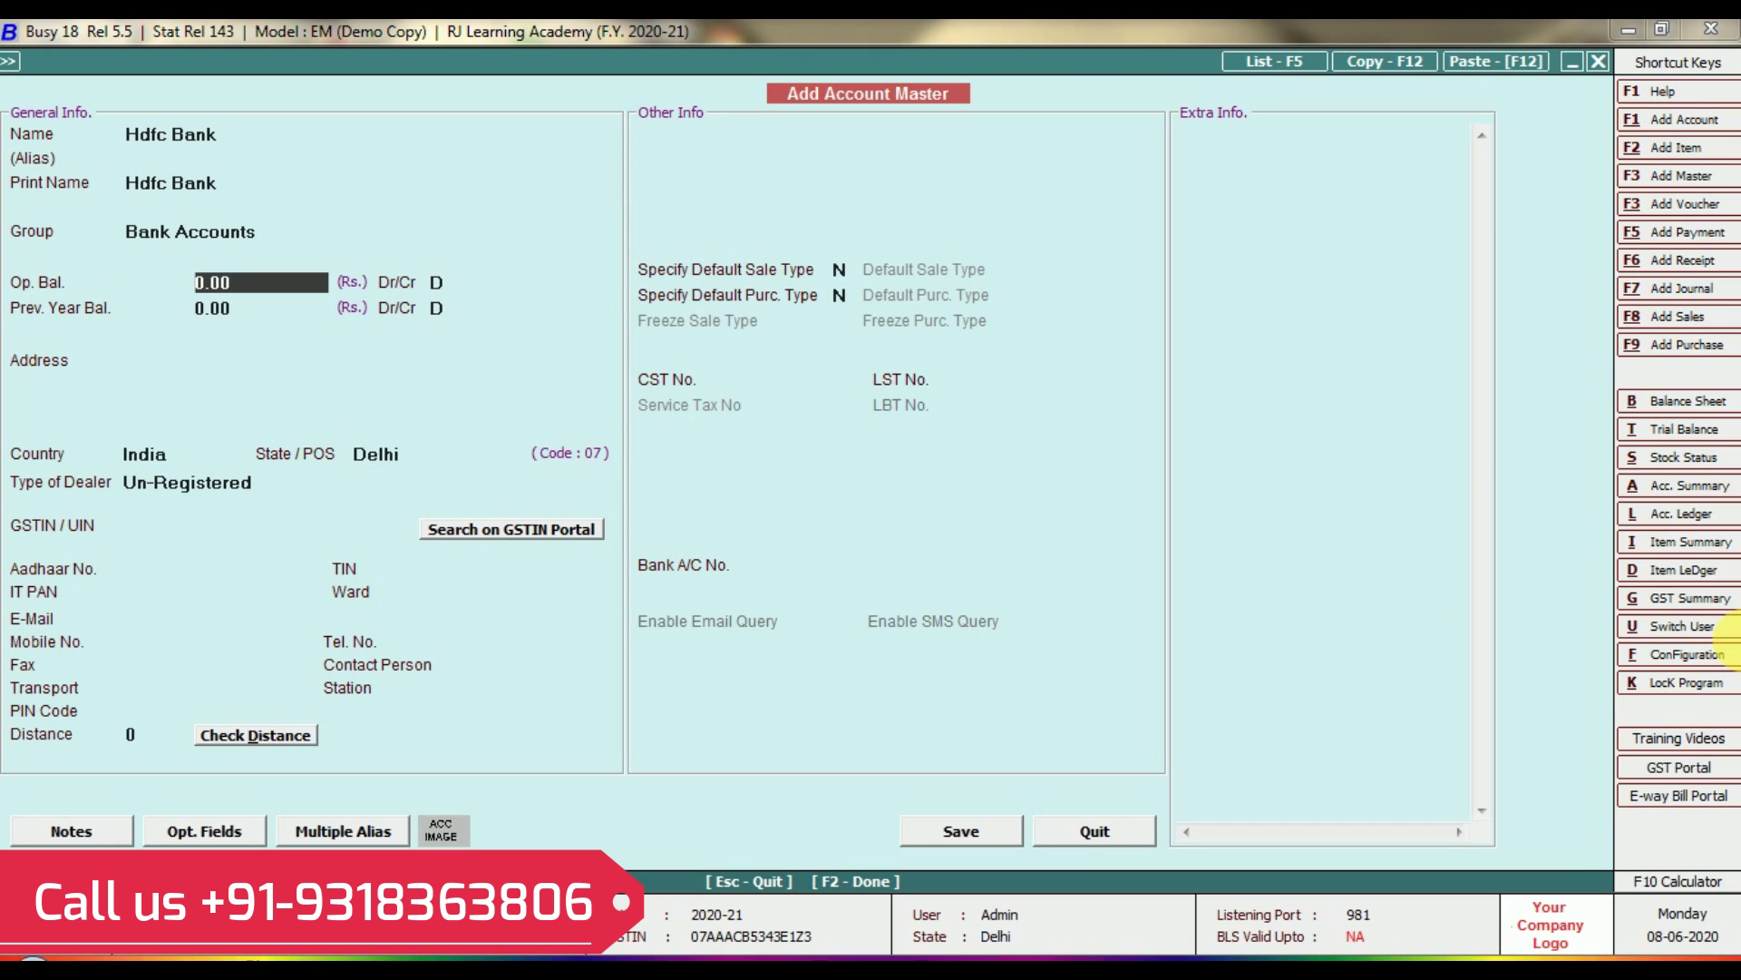
Give Hdfc Bank a 1,00,000.00 Dr opening balance, Registered dealer type, Not Known filing.
type("100000")
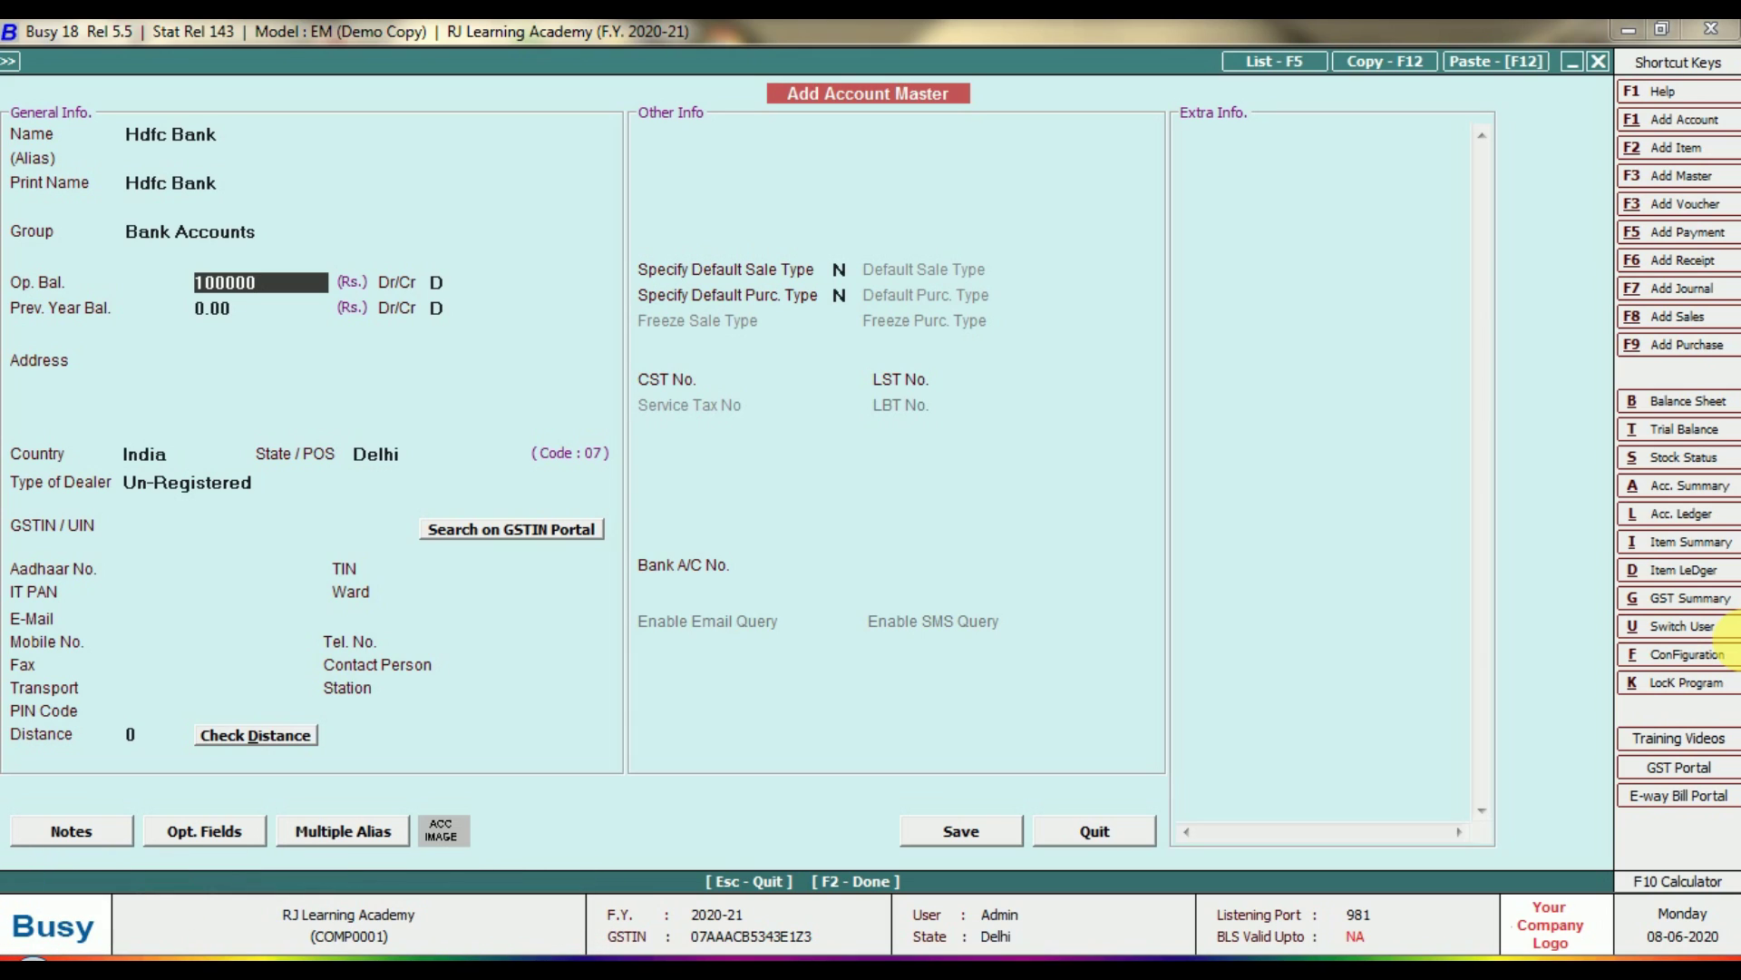
key("Return")
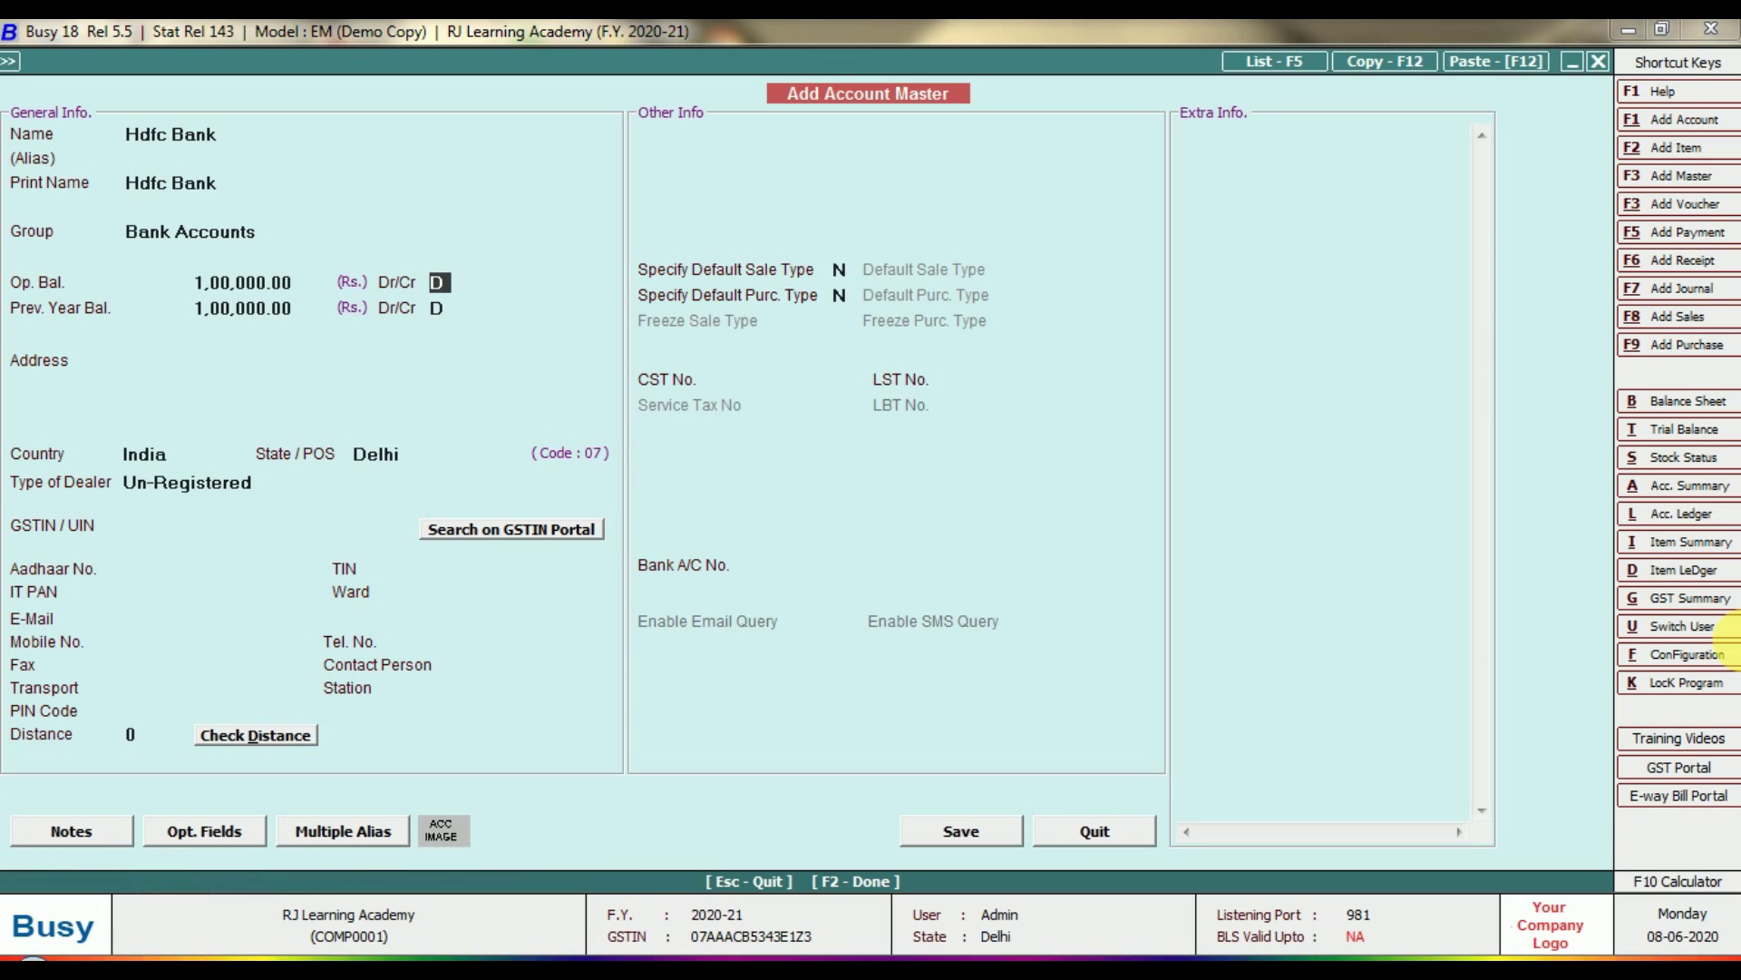
key("Return")
key("Return")
key("Return")
key("Return")
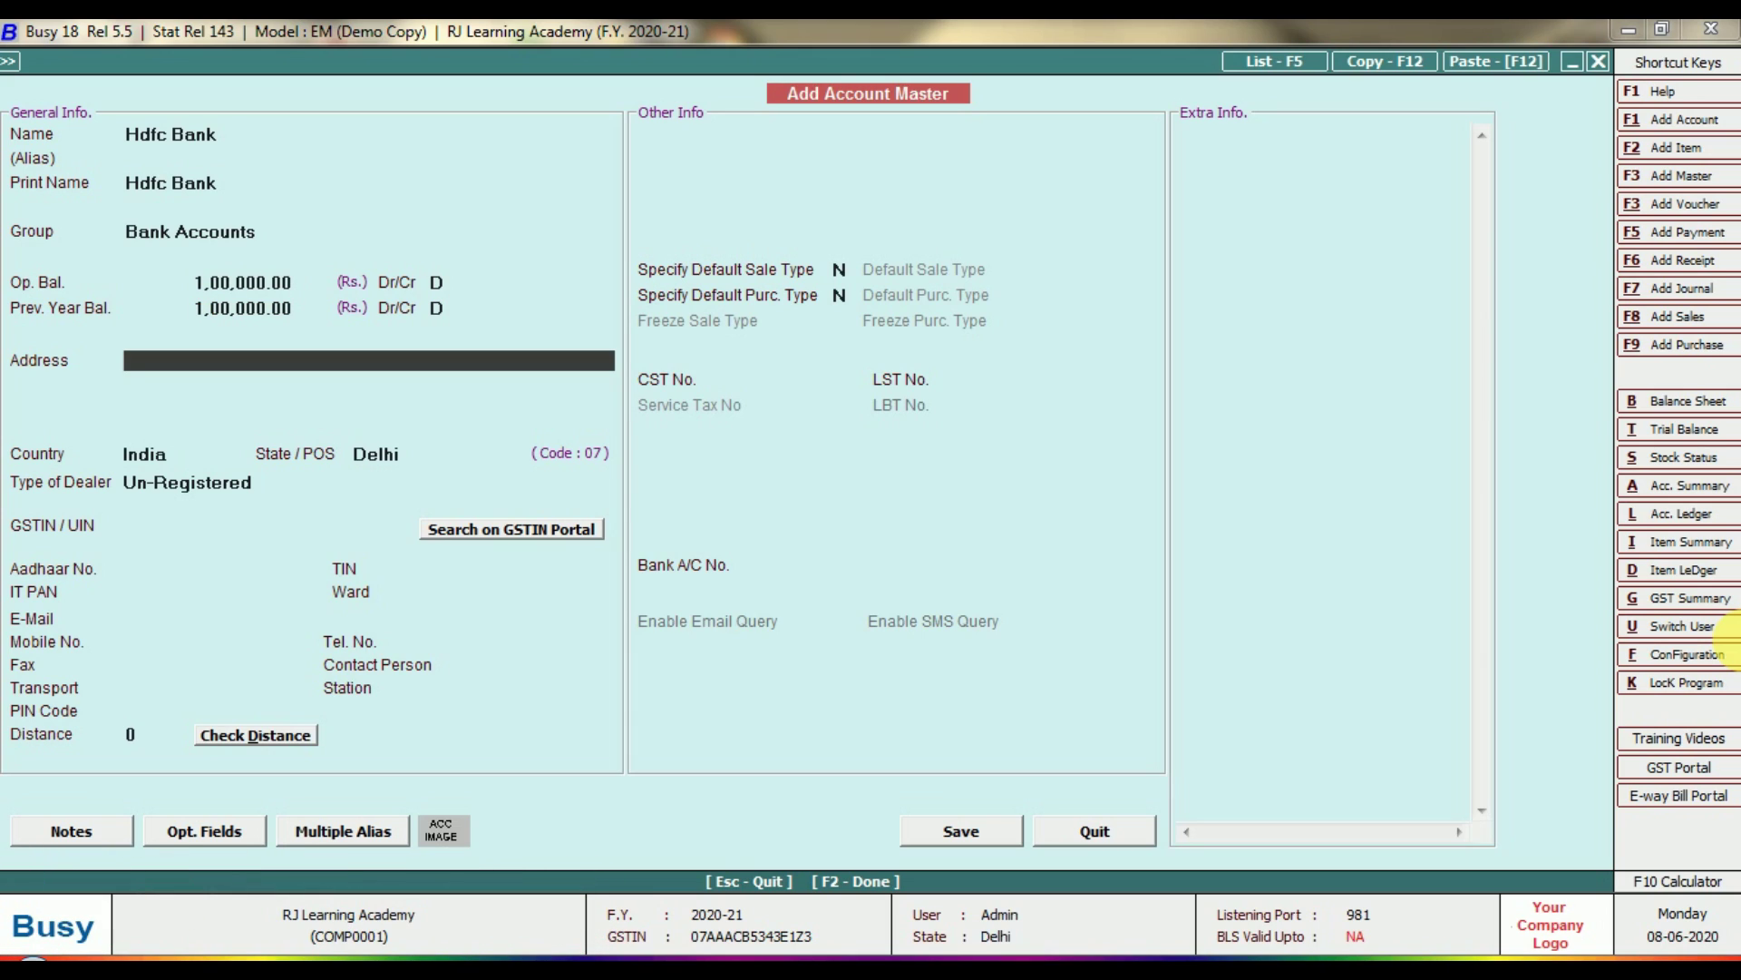
key("Return")
key("Return")
key("Return")
key("Return")
key("Return")
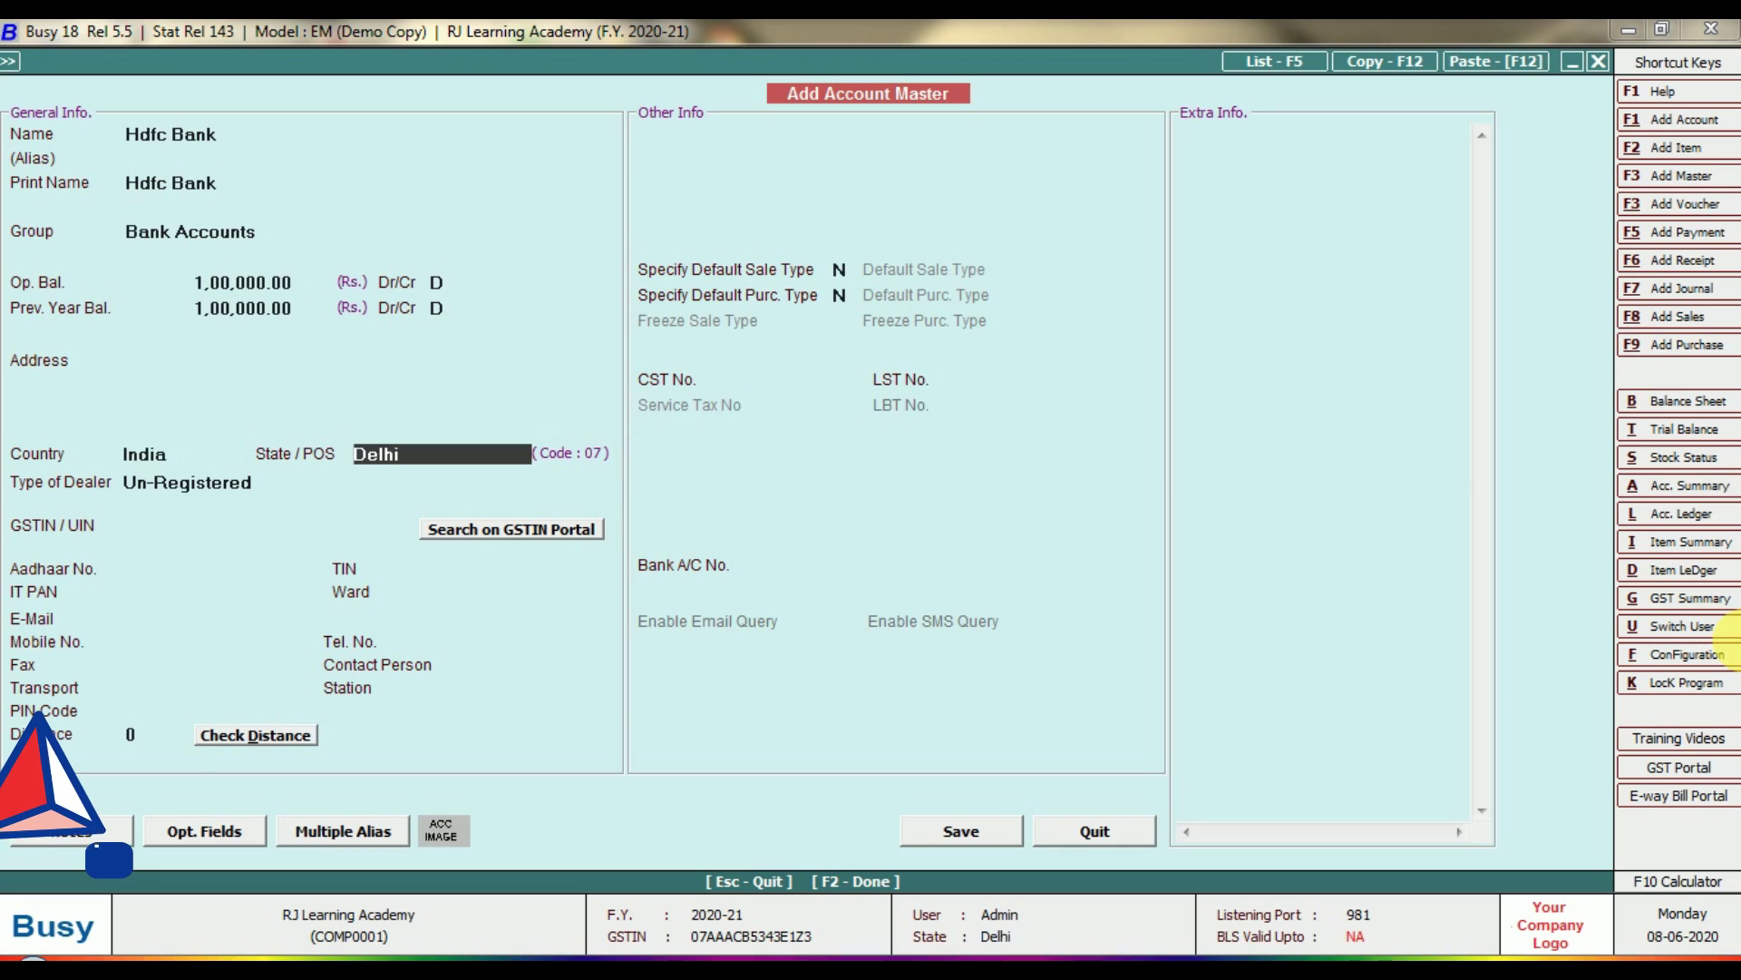
key("Up")
key("Return")
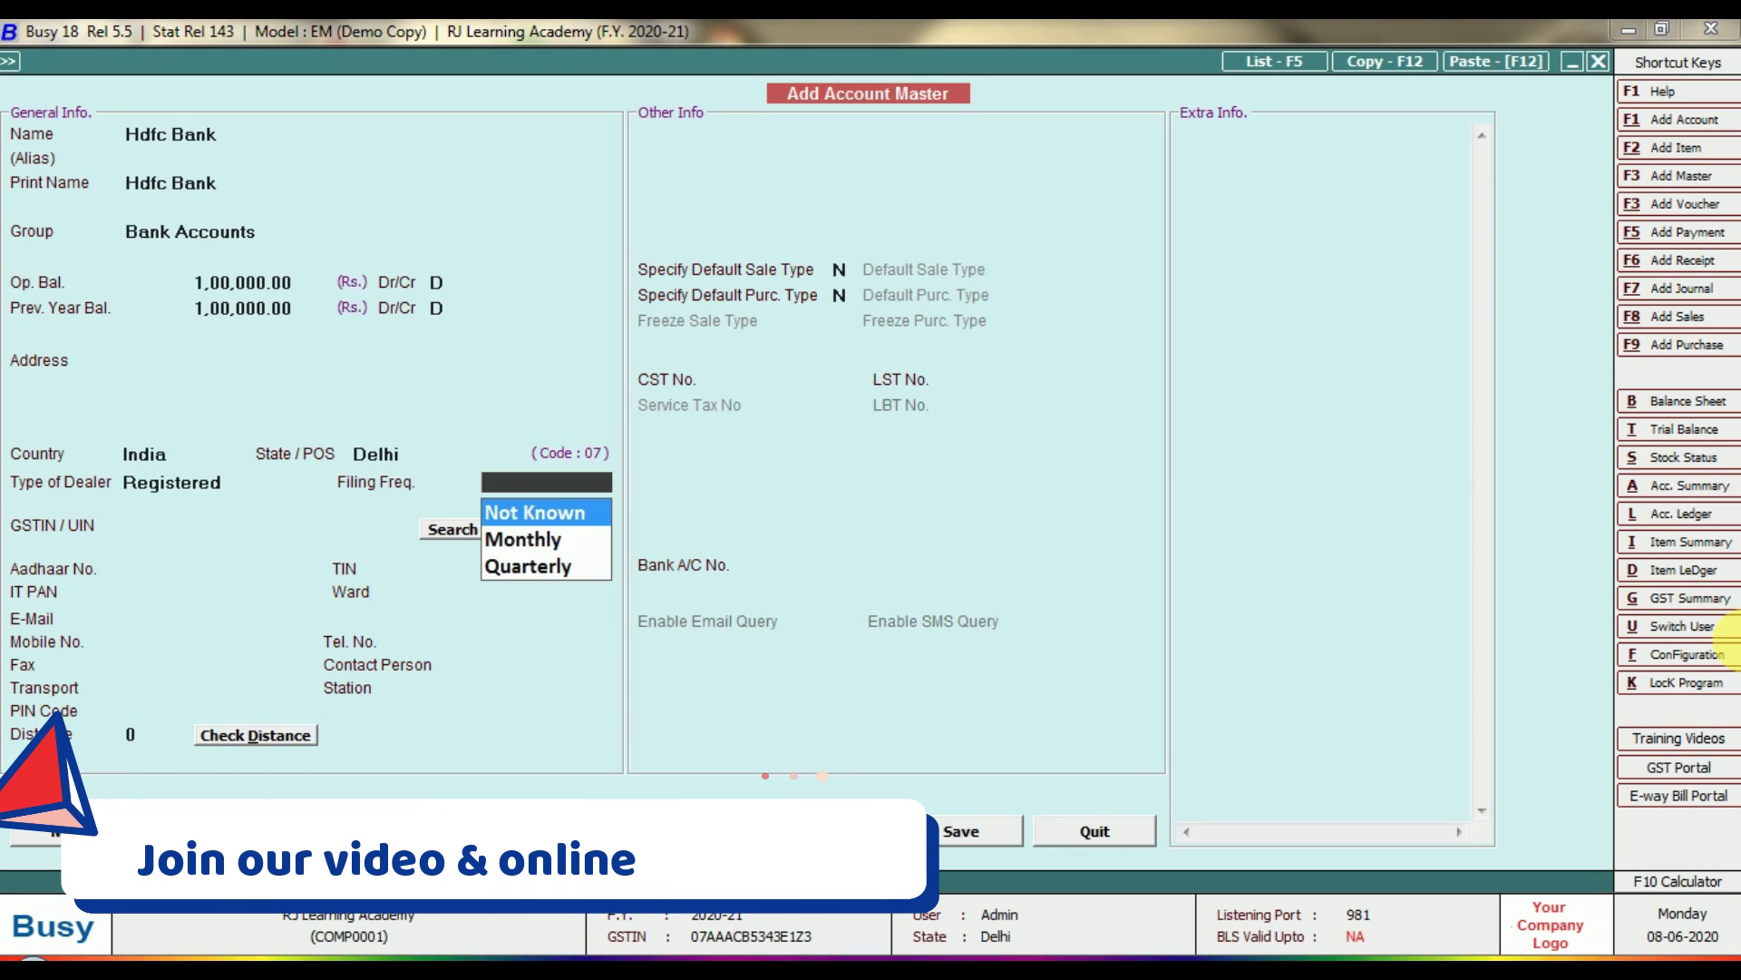
key("Return")
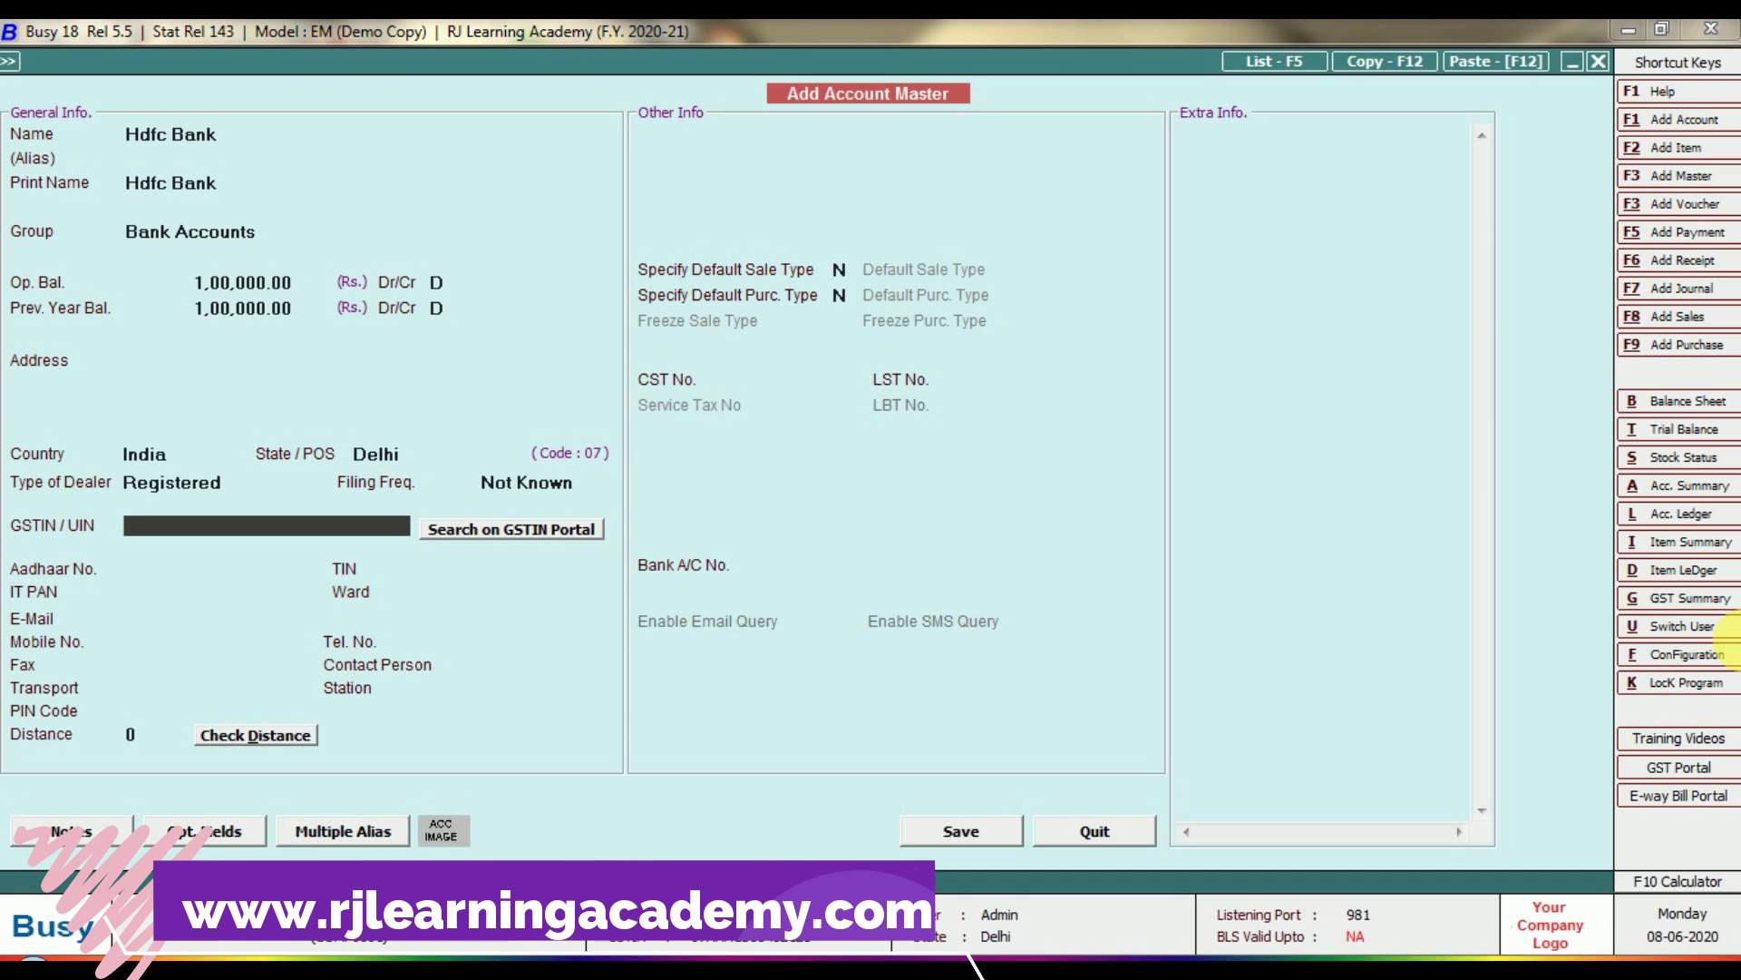
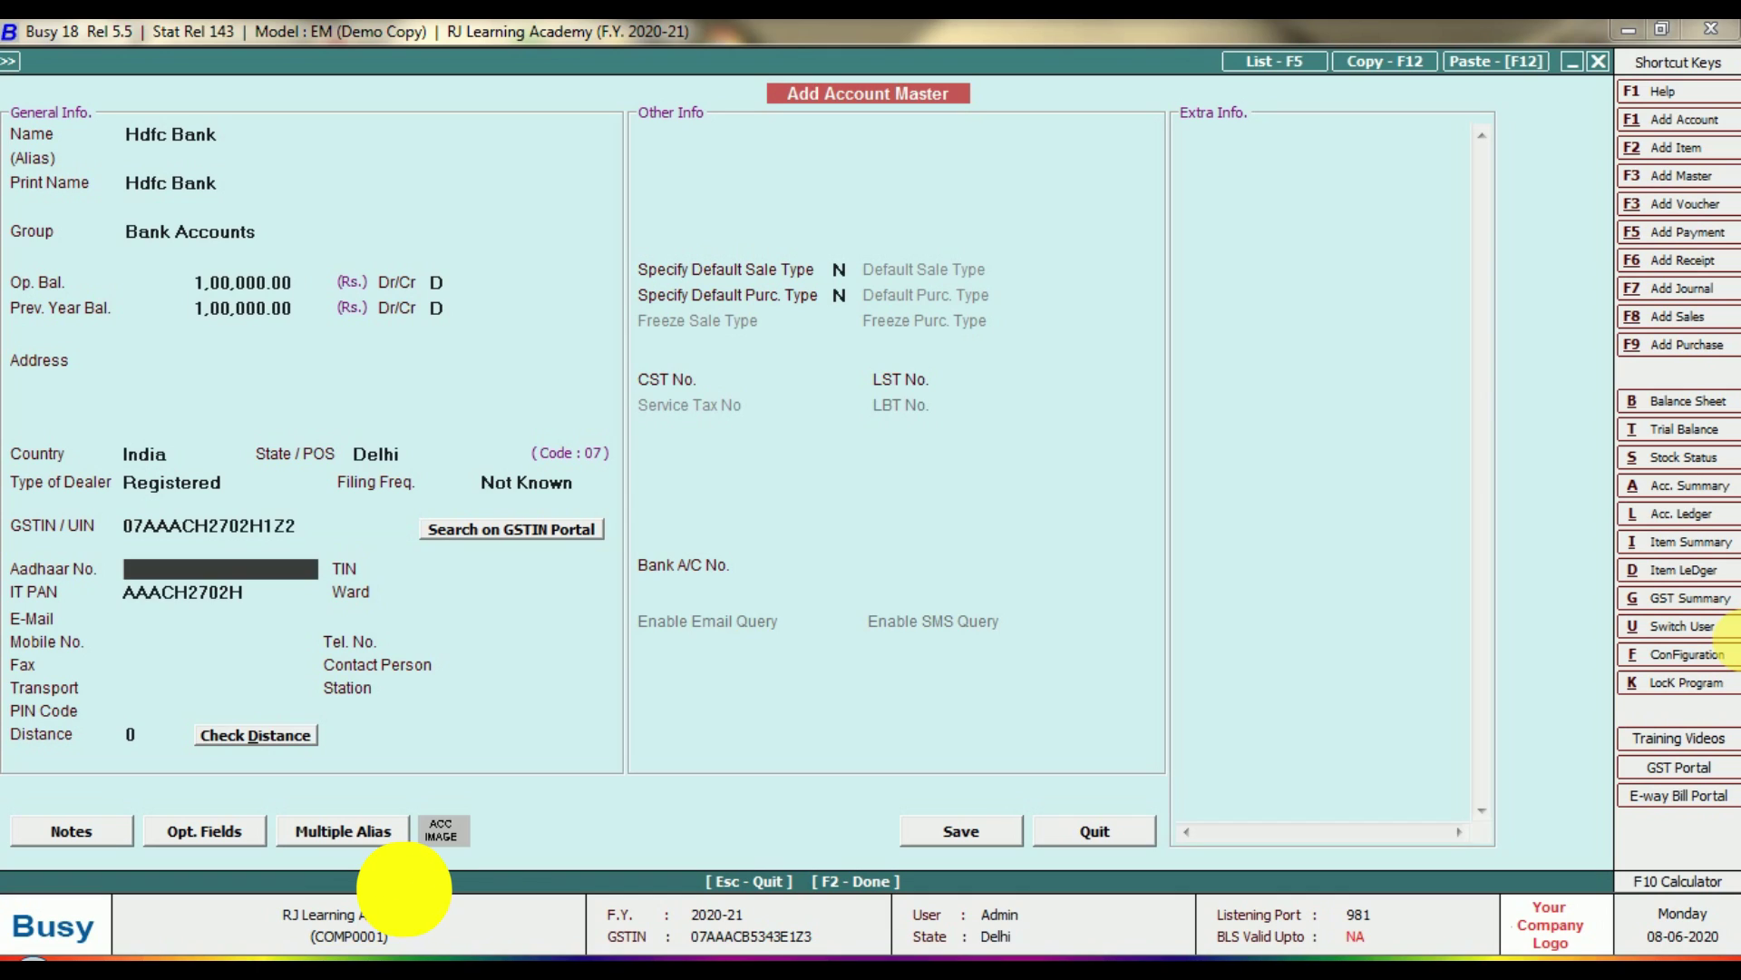
Enter the bank's GSTIN and accept the auto-filled IT PAN.
key("Return")
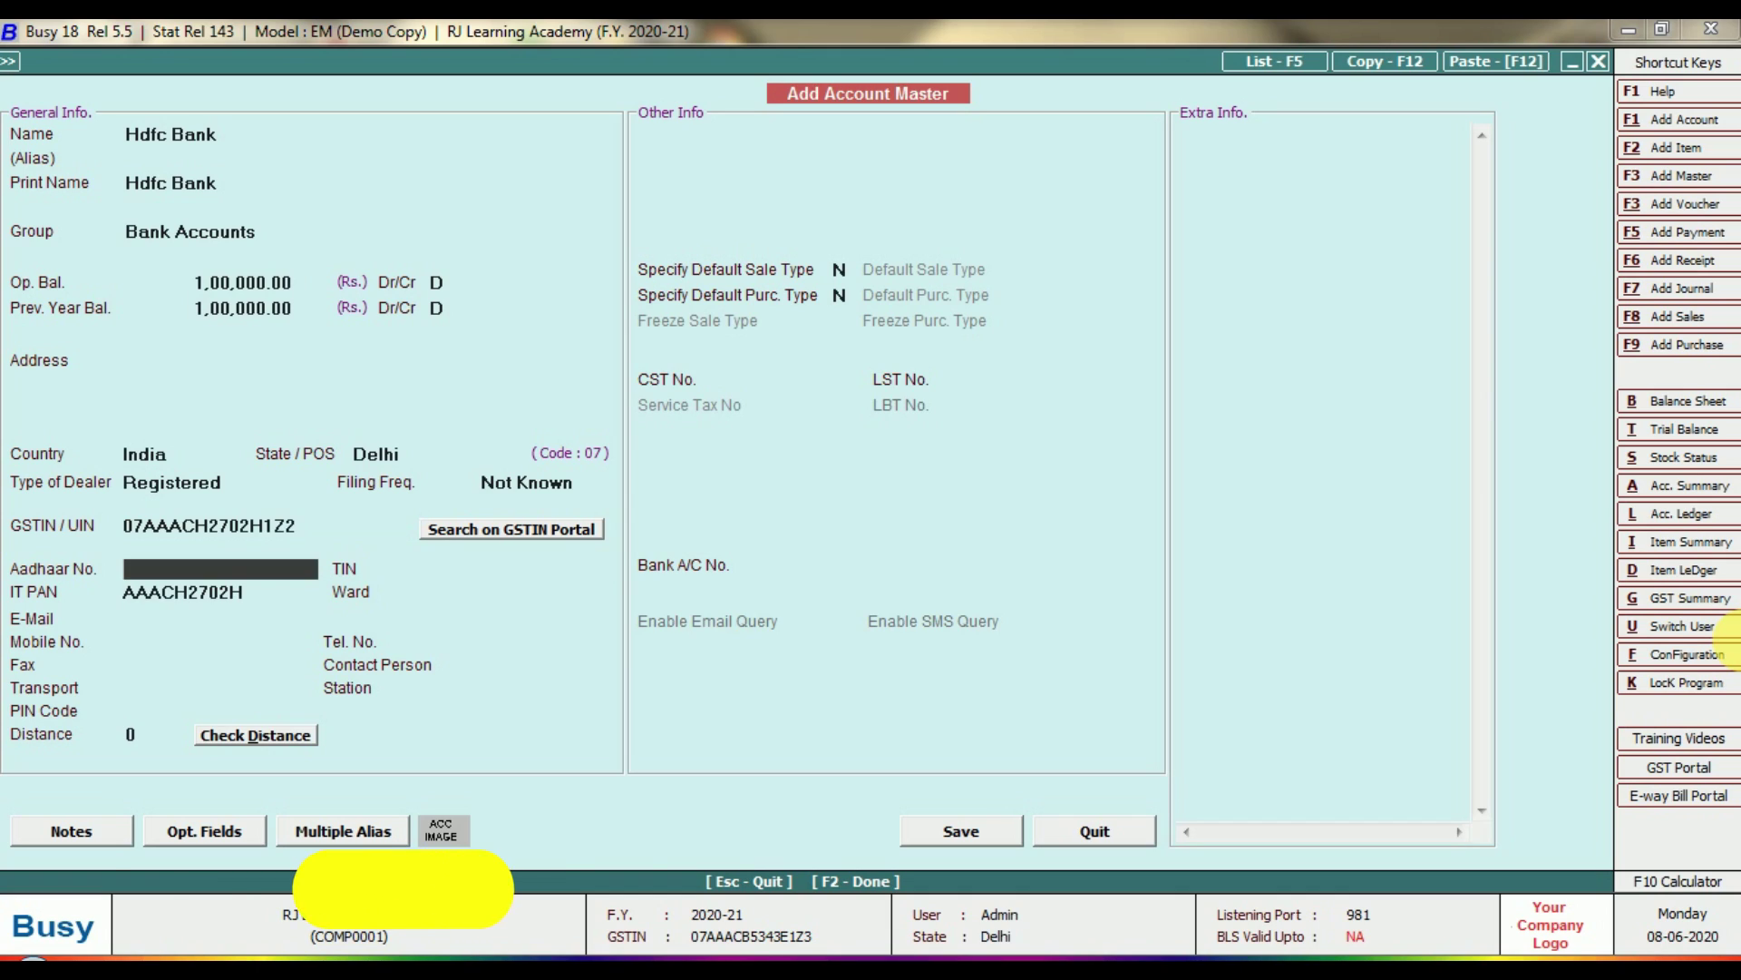
key("Return")
key("Return")
key("Return")
key("Return")
key("Return")
key("Return")
key("Return")
key("Return")
key("Return")
key("Return")
key("Return")
key("Return")
key("Return")
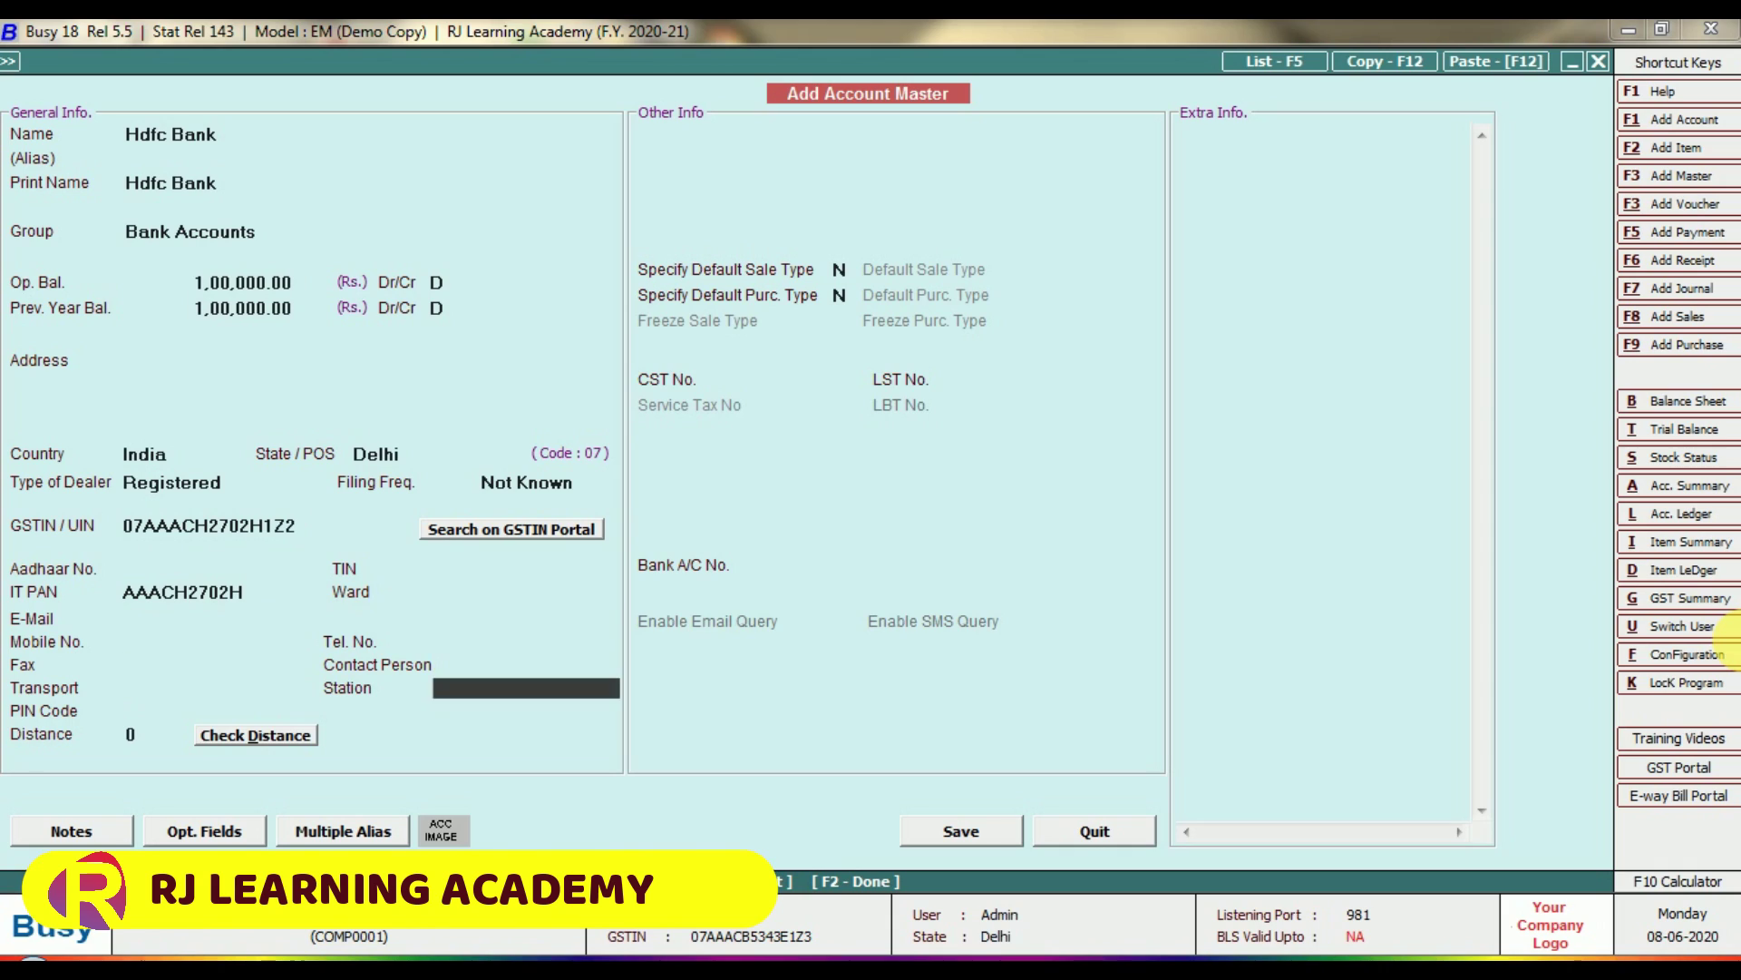
key("Return")
key("Return")
key("Return")
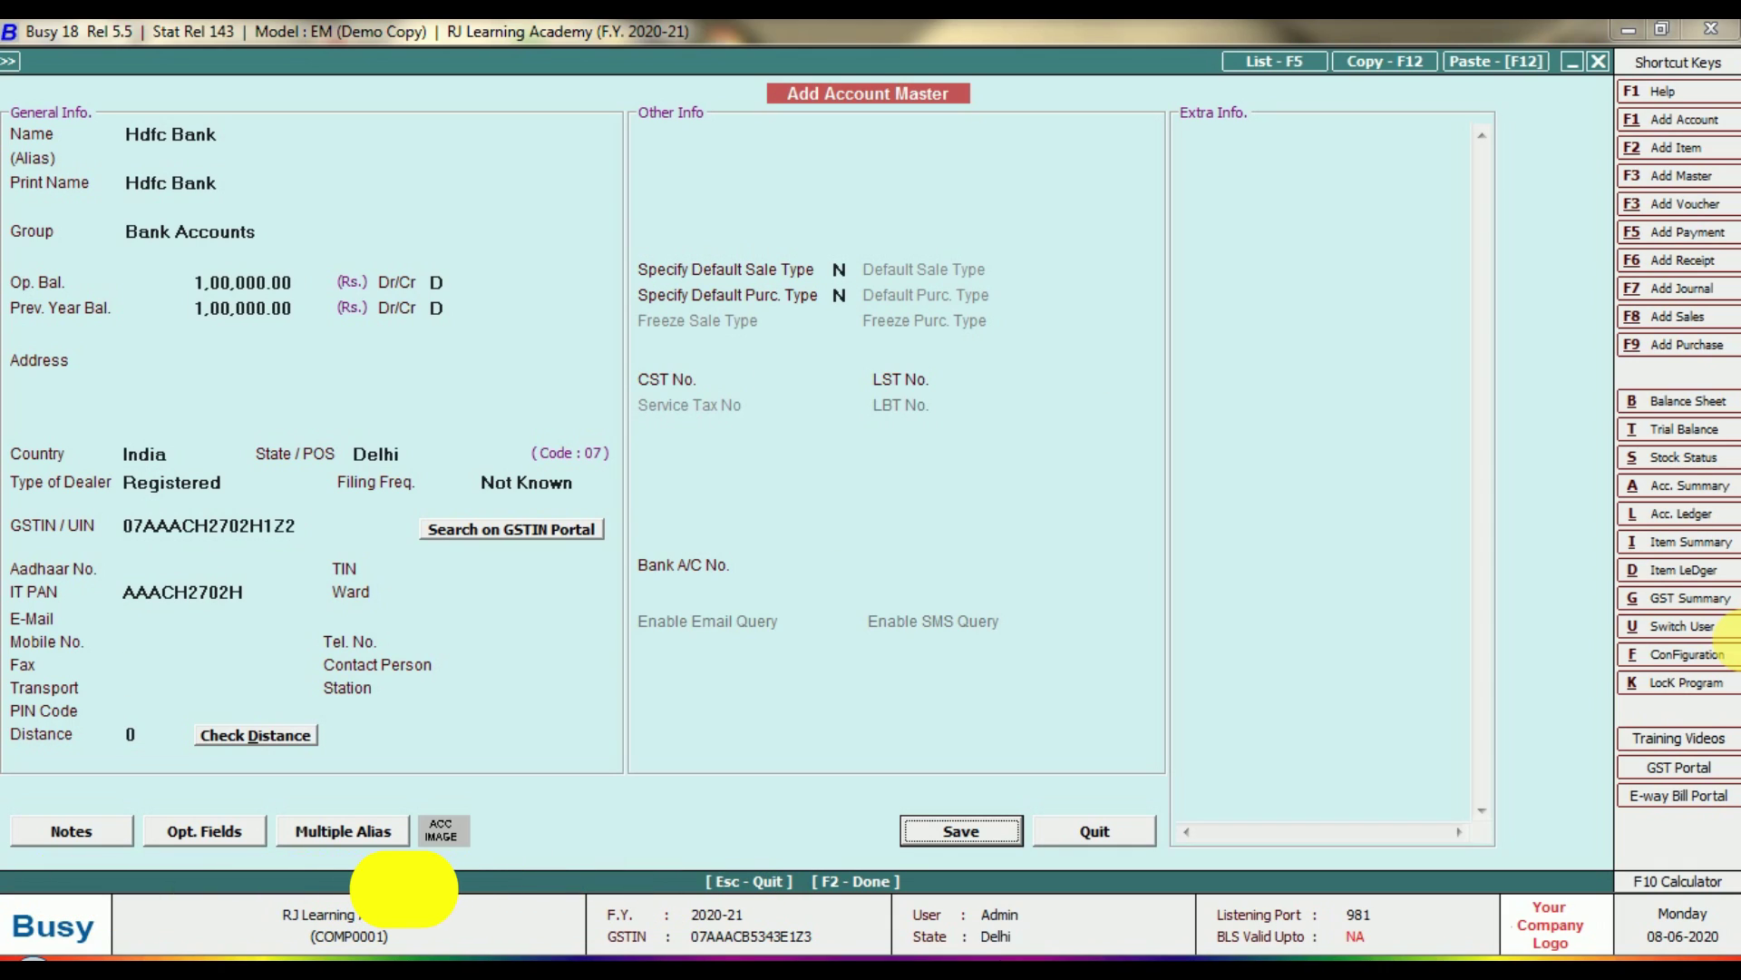
Fill in the bank account number and save the Hdfc Bank account.
left_click(1713, 36)
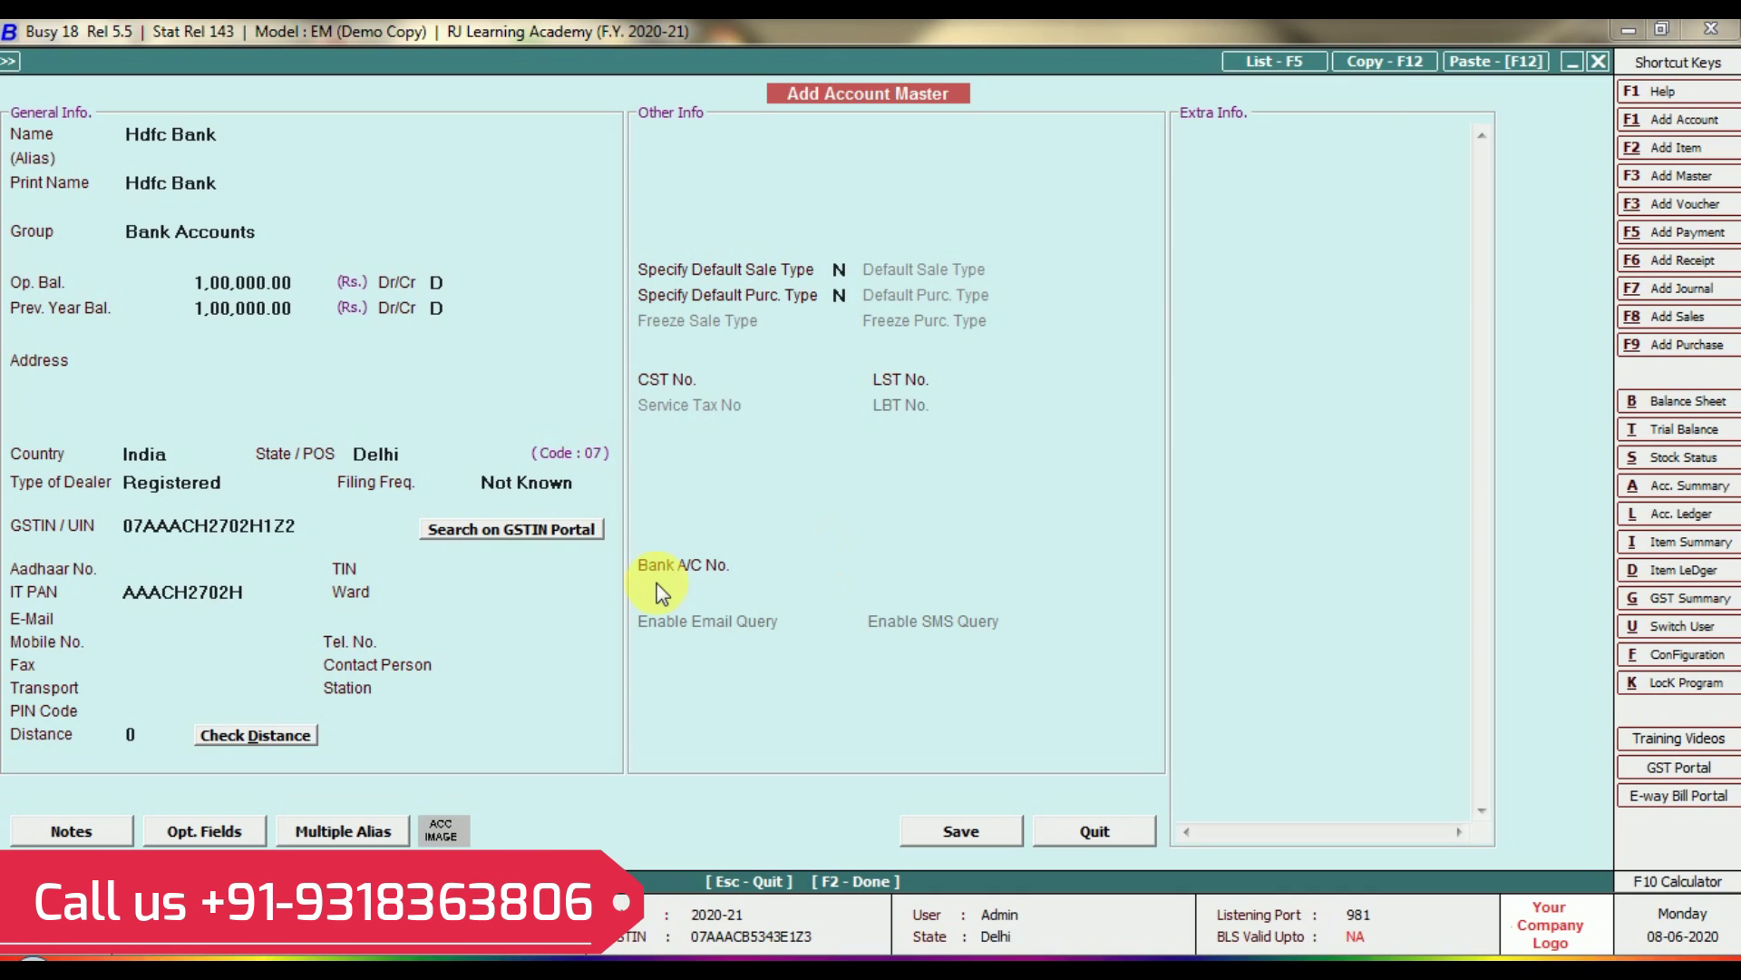
left_click(682, 573)
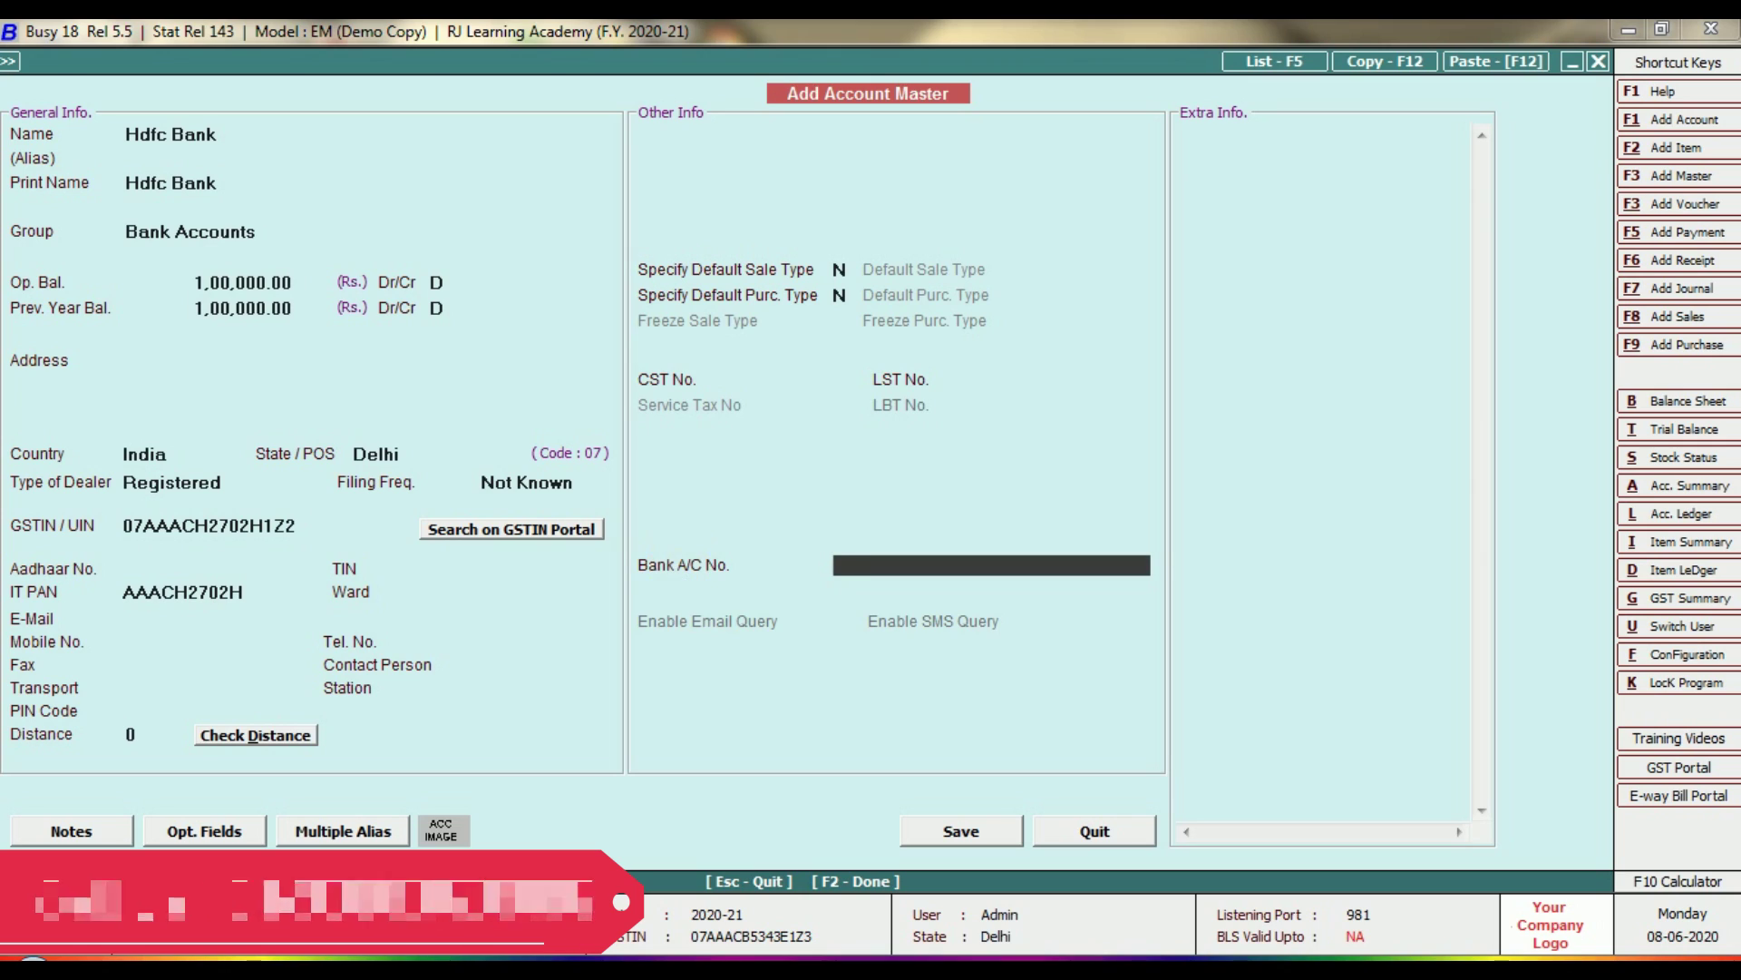
key("Return")
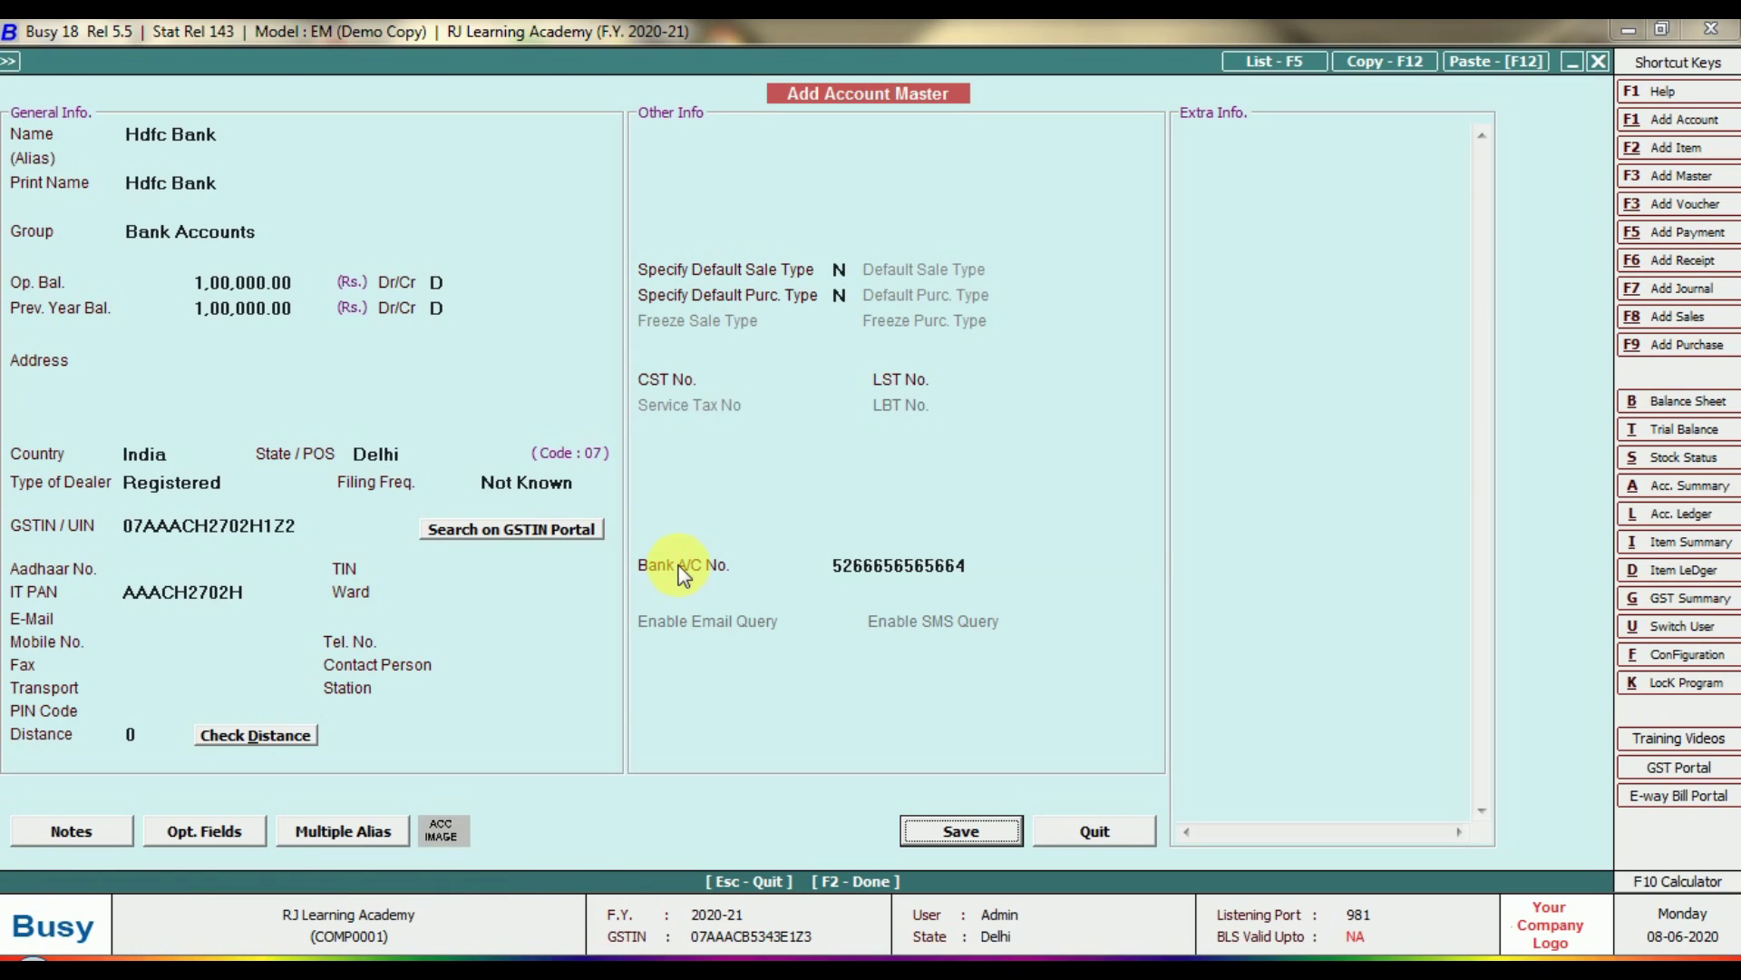
key("Return")
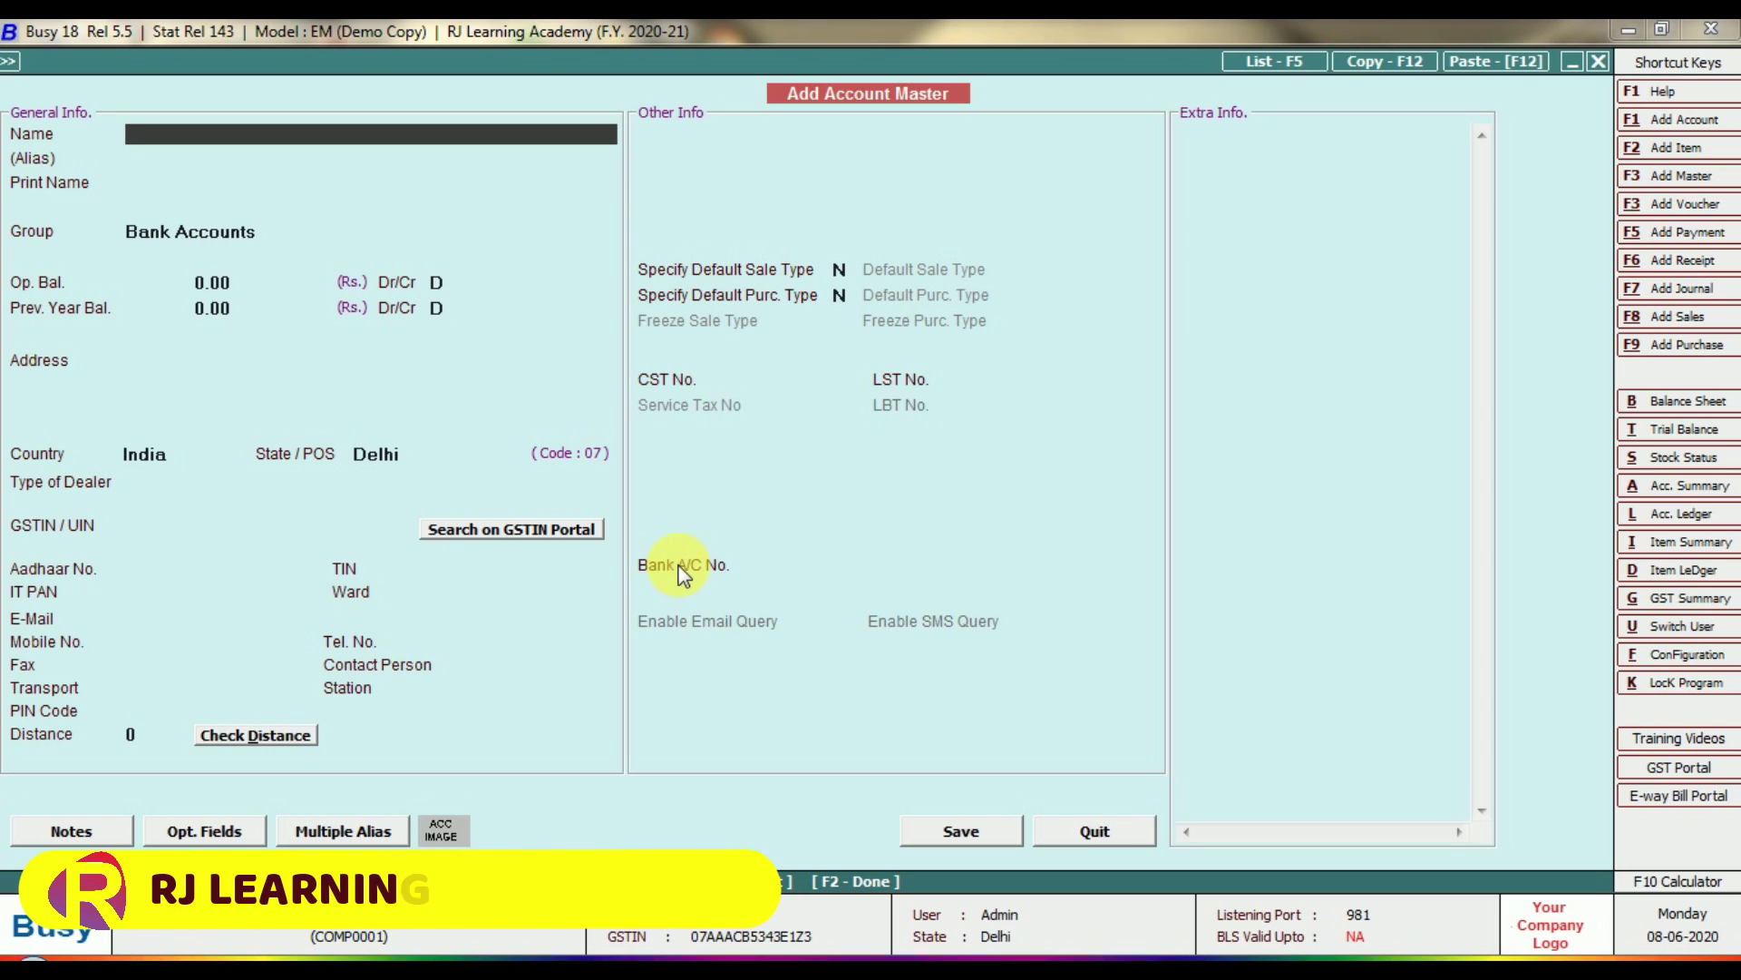
Check the accounts list, then close Add Account Master back to the Masters menu.
left_click(1286, 56)
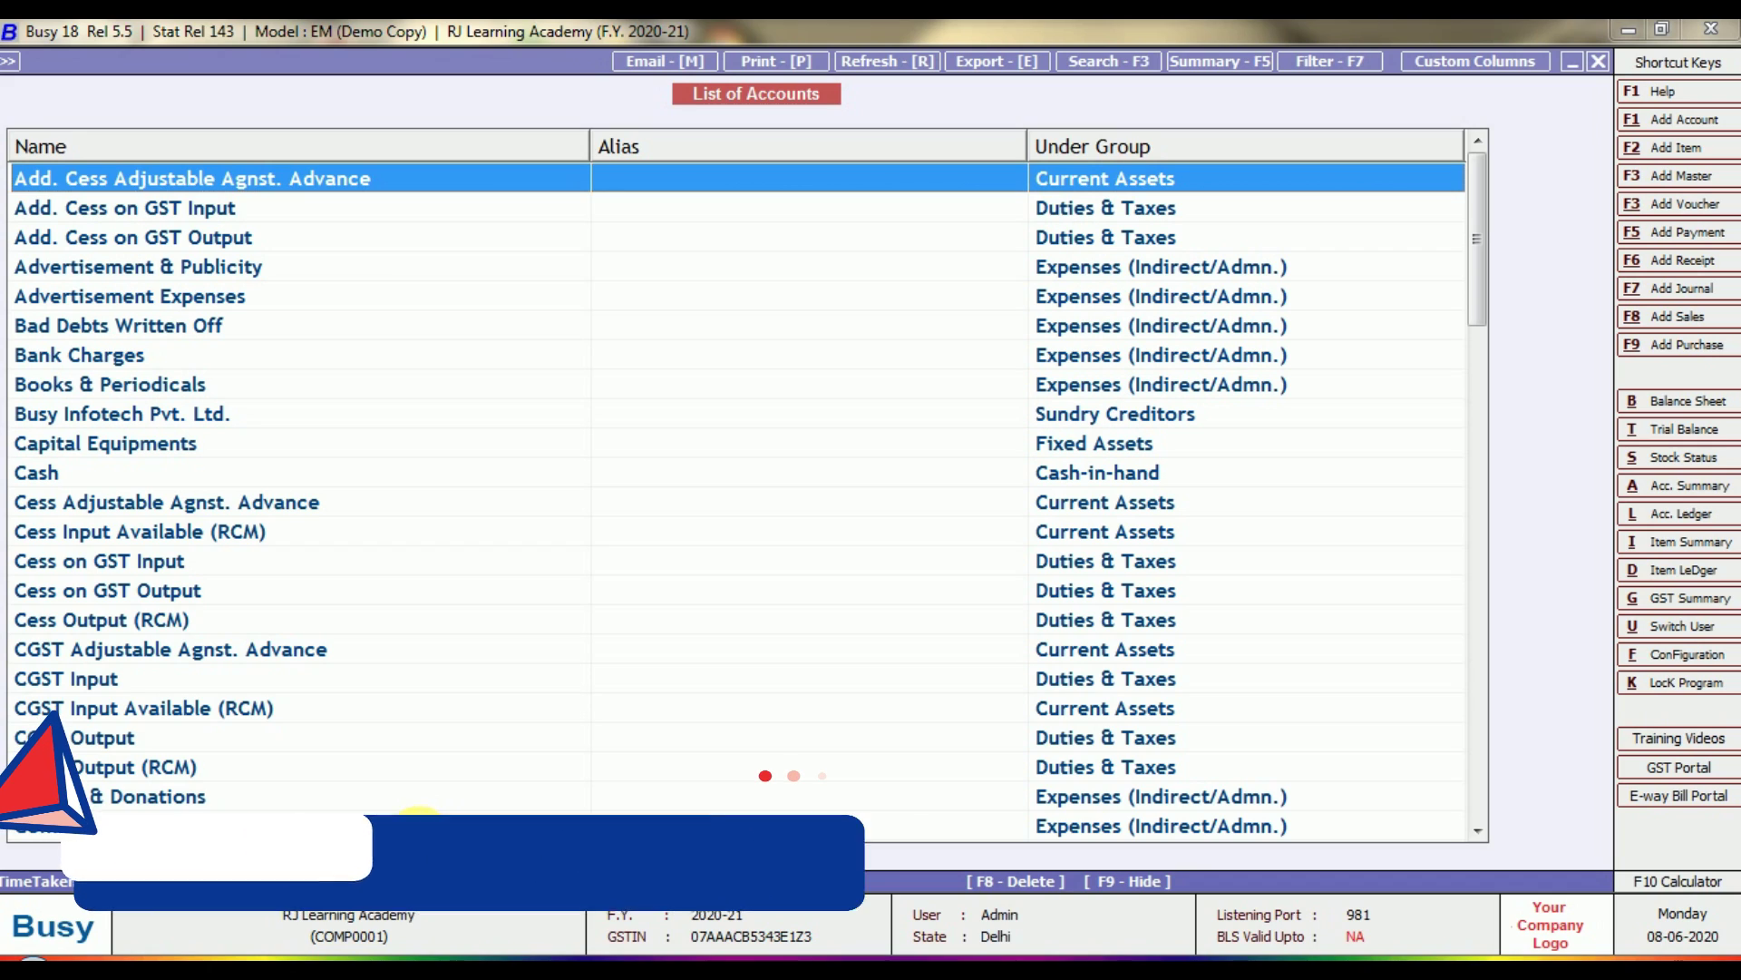
key("alt+F1")
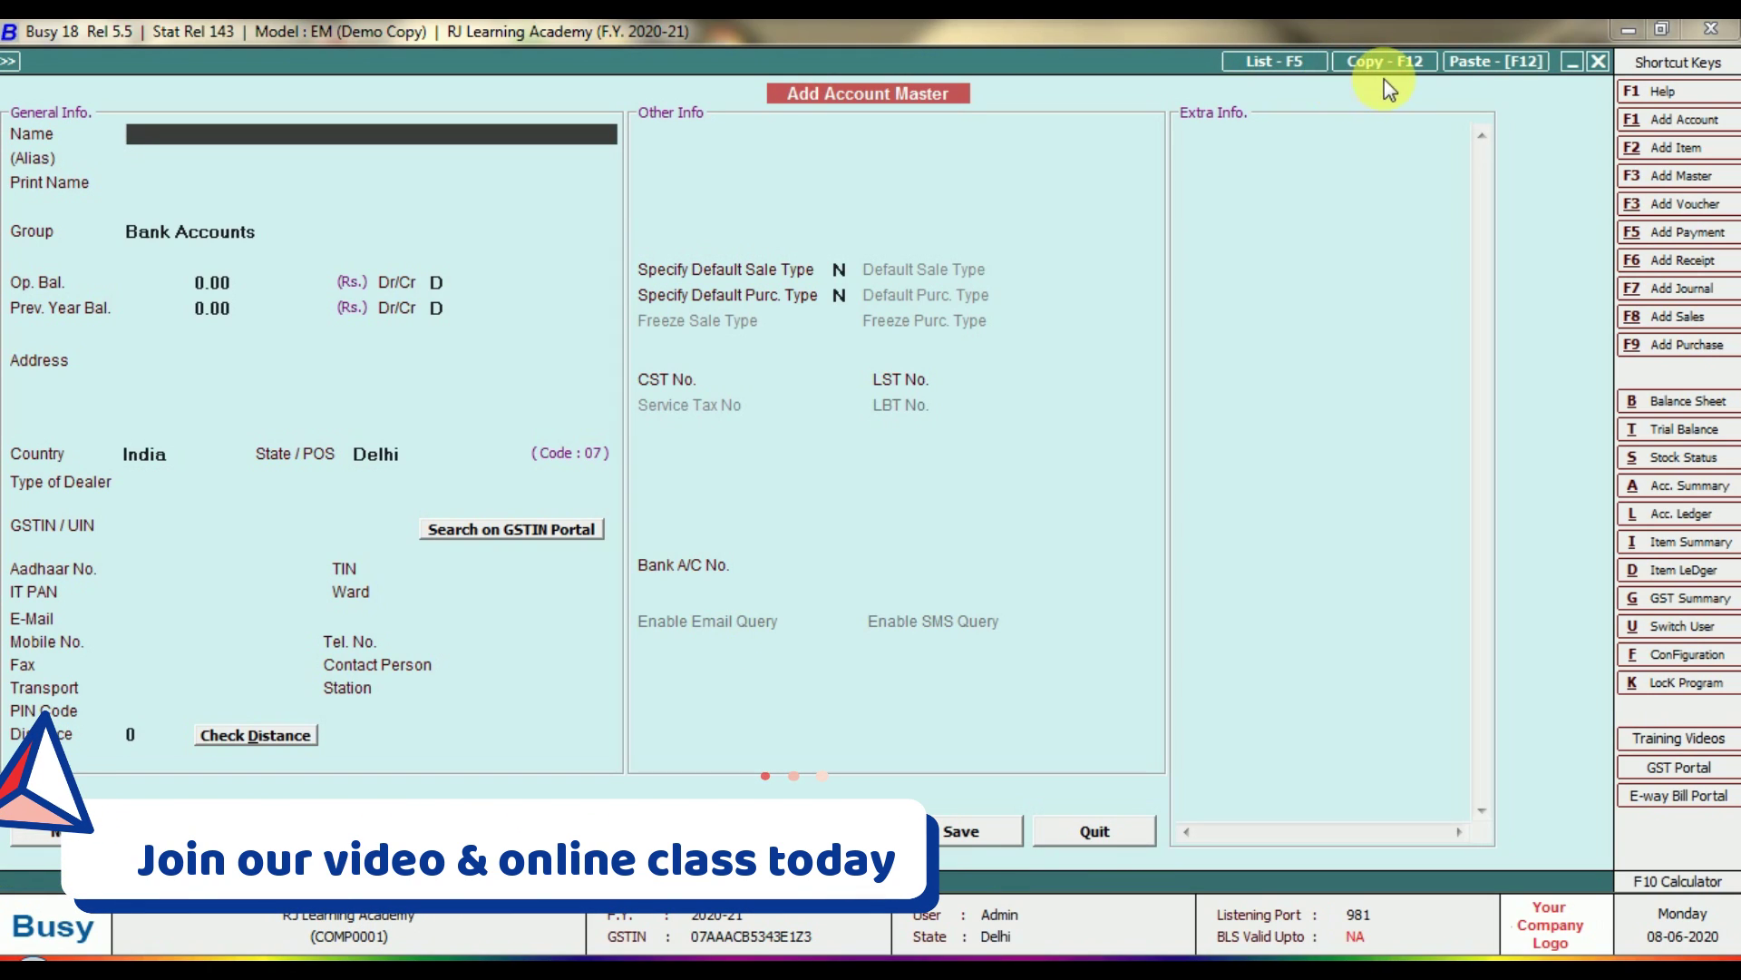
key("Escape")
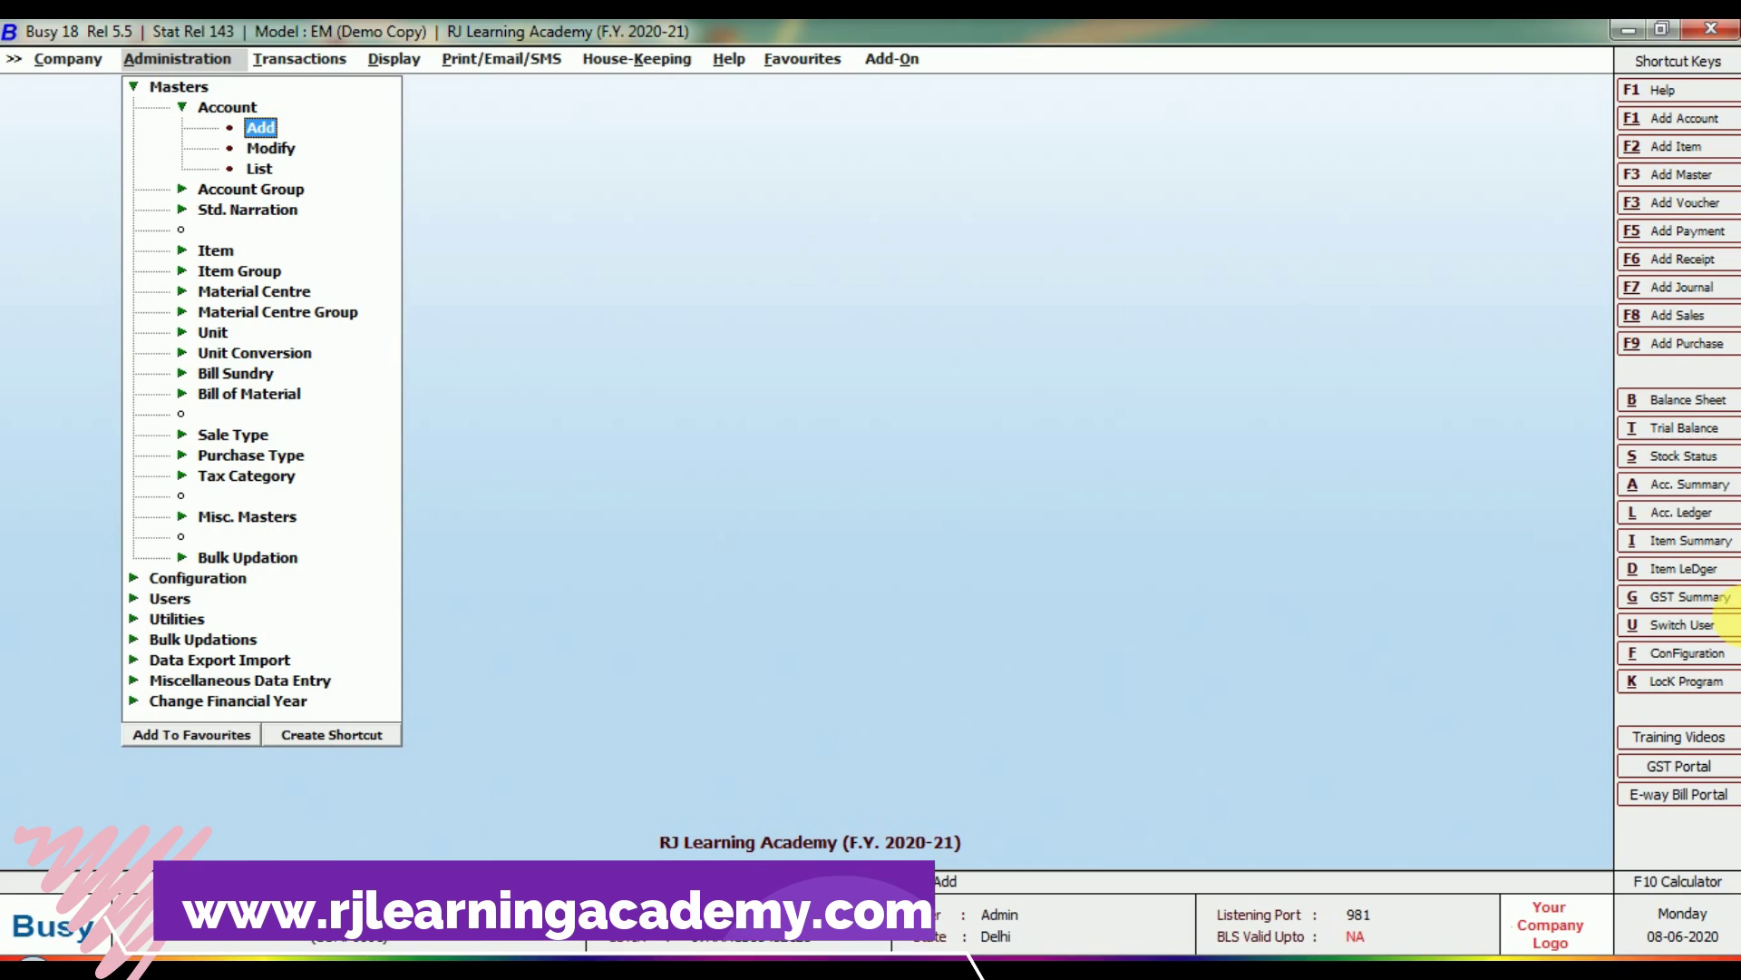
Open a new Add Item Master form from Masters > Item > Add.
key("Down")
key("Down")
key("Down")
key("Down")
key("Down")
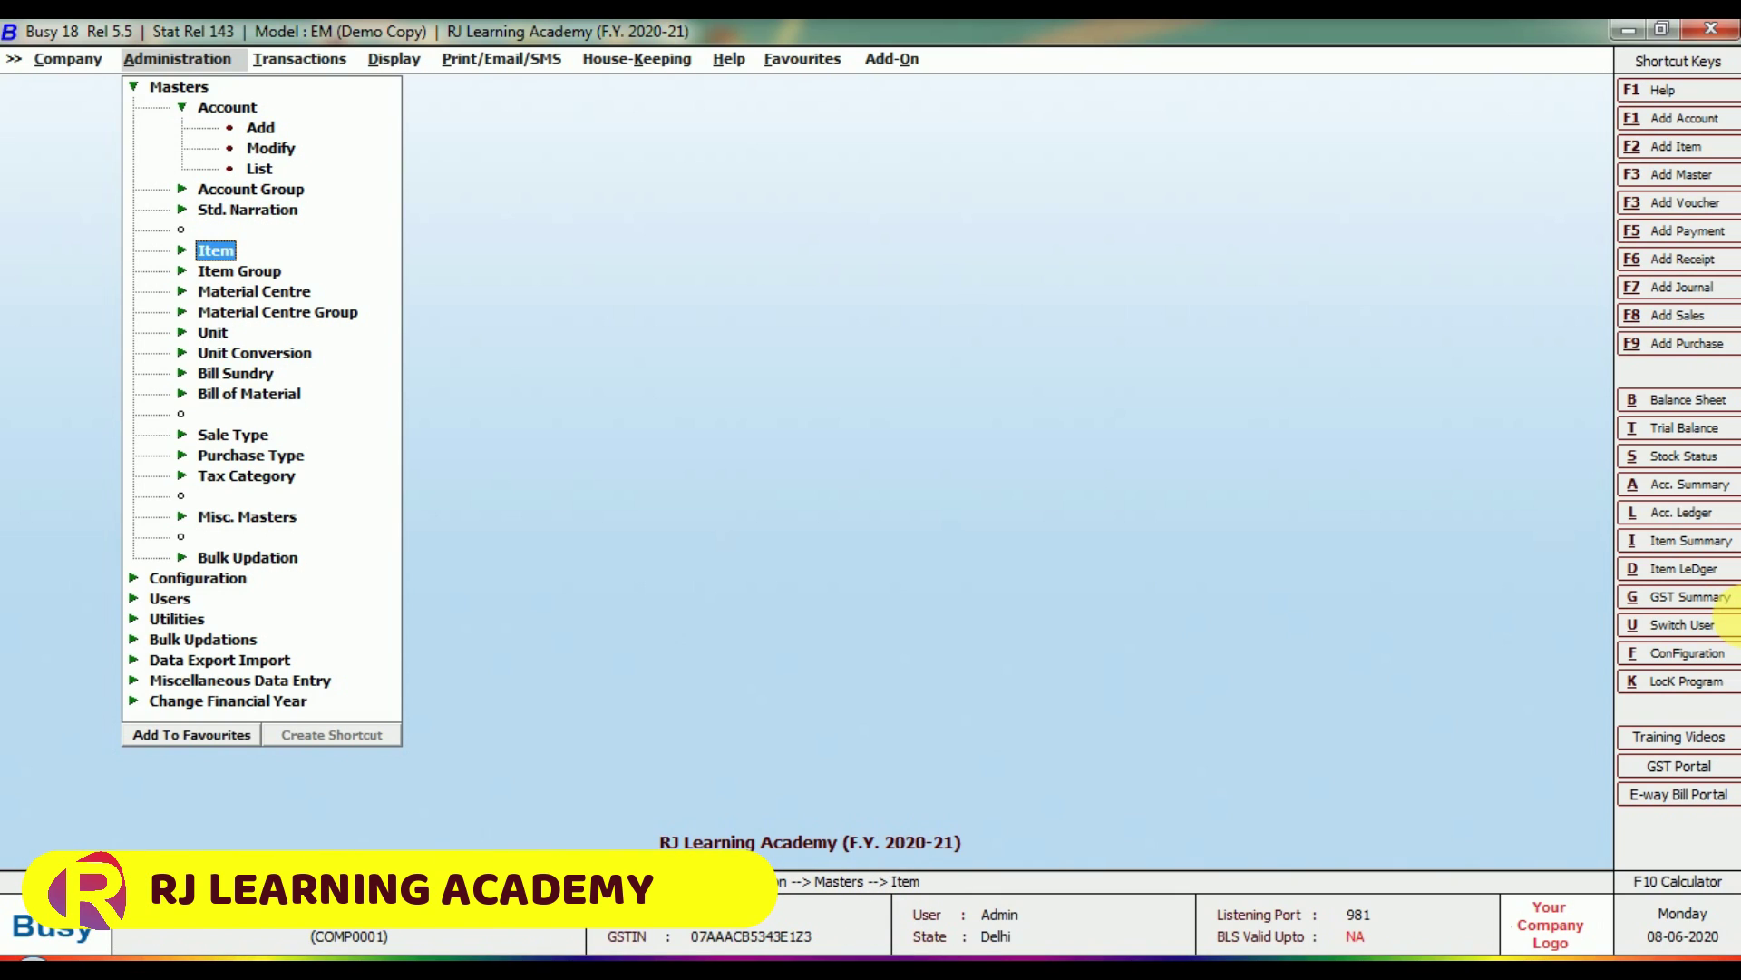
key("Return")
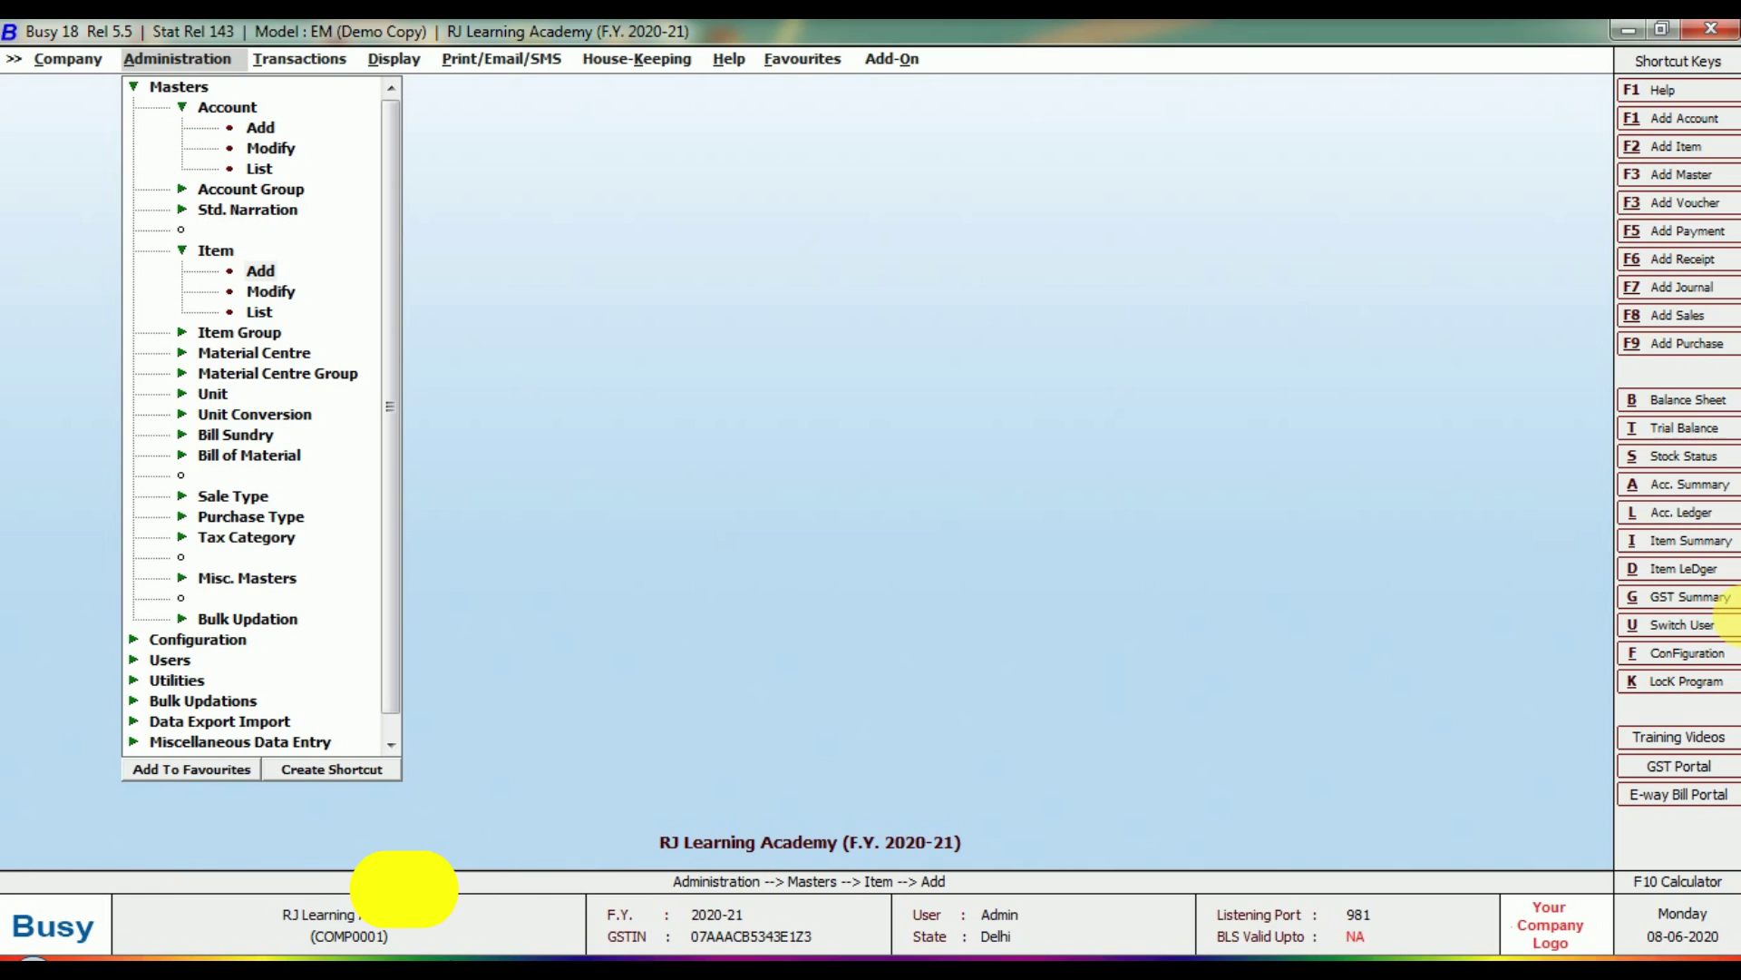
key("Return")
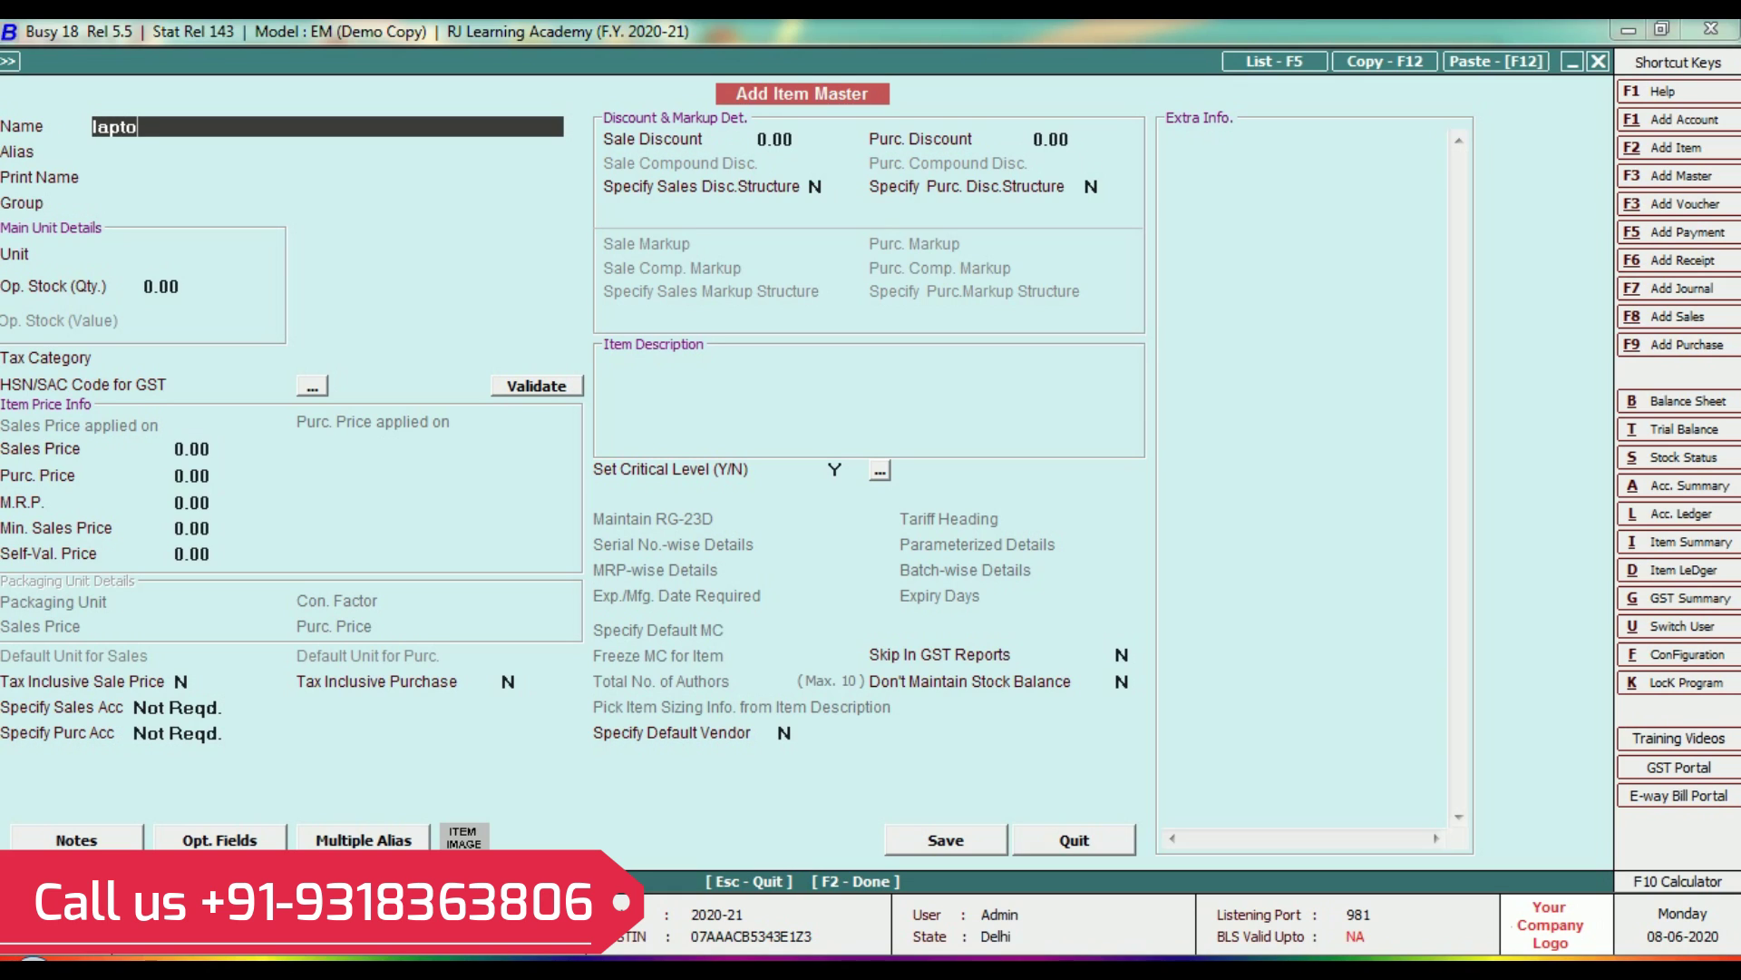
Name the item 'Laptop Hp' and assign it to the General item group.
type("p hp")
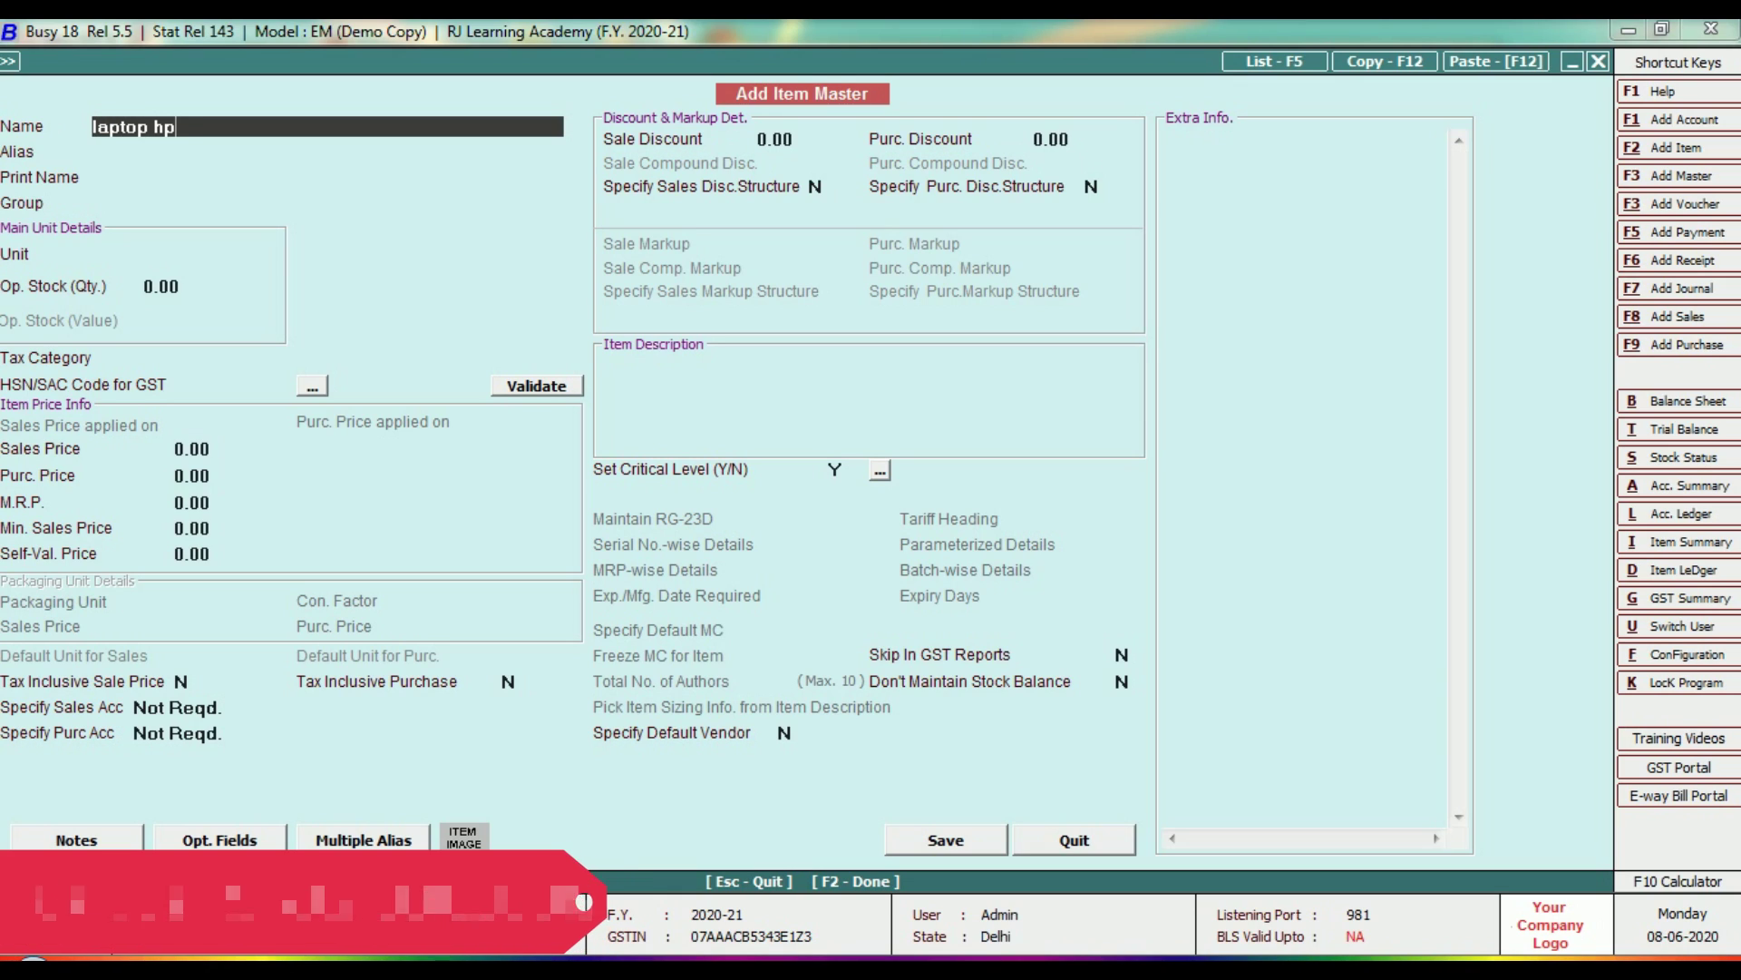
key("Return")
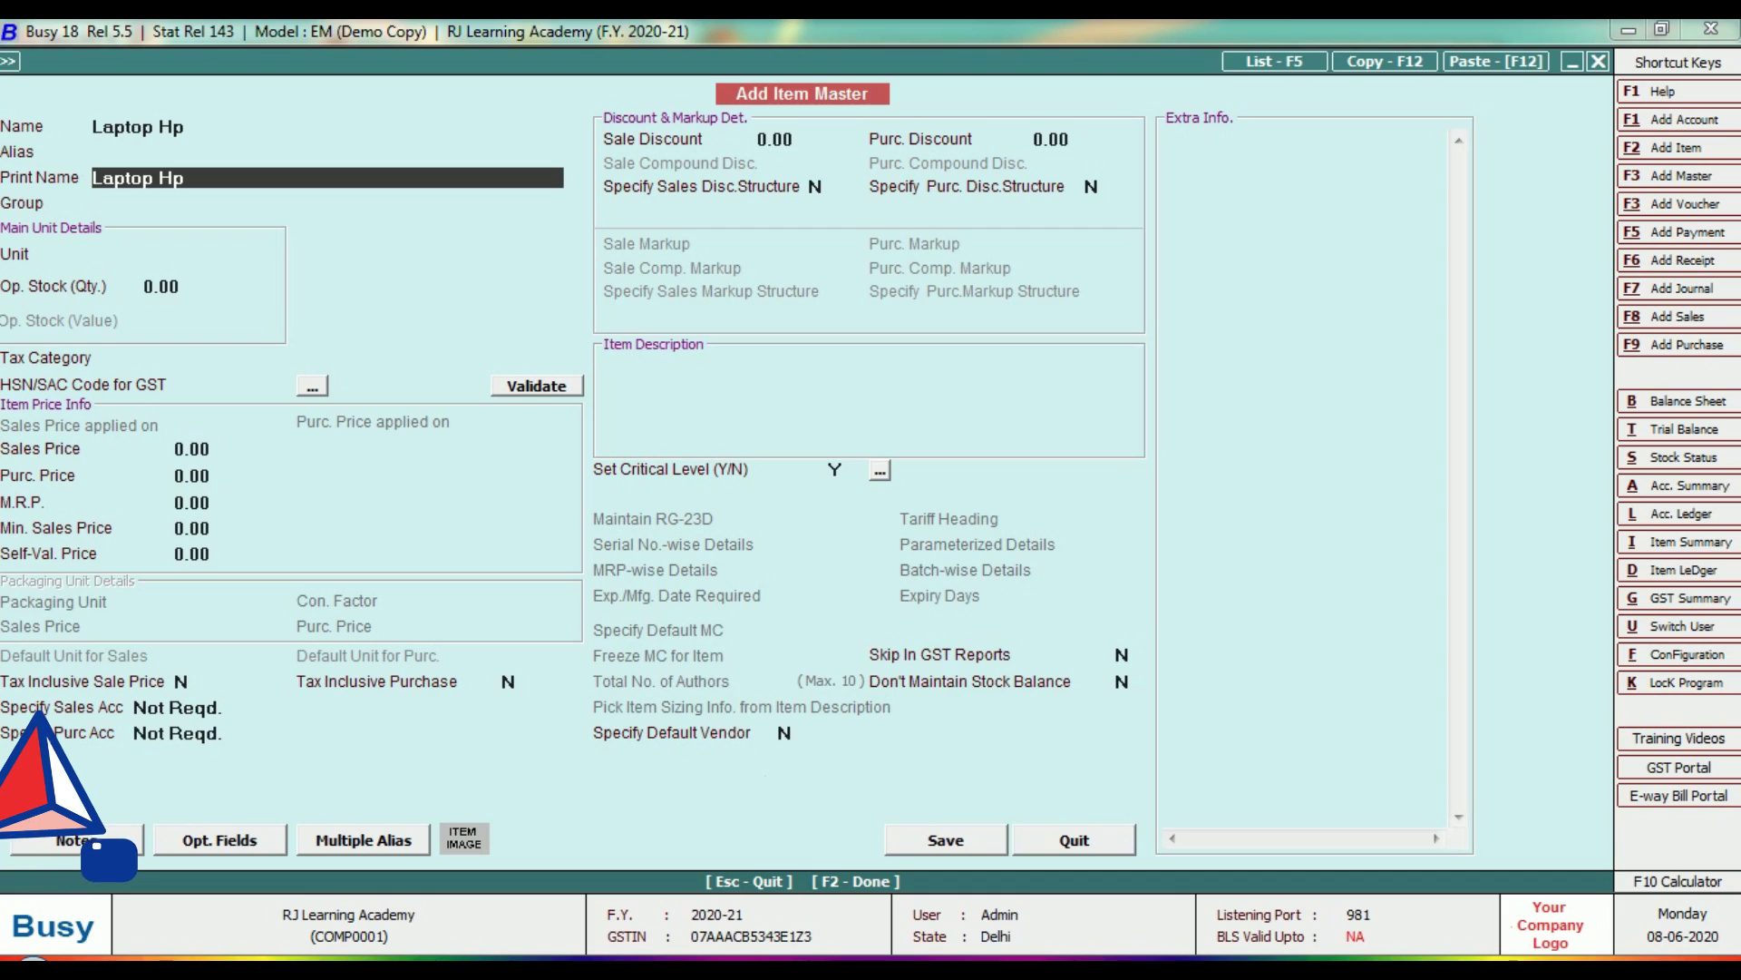
key("Return")
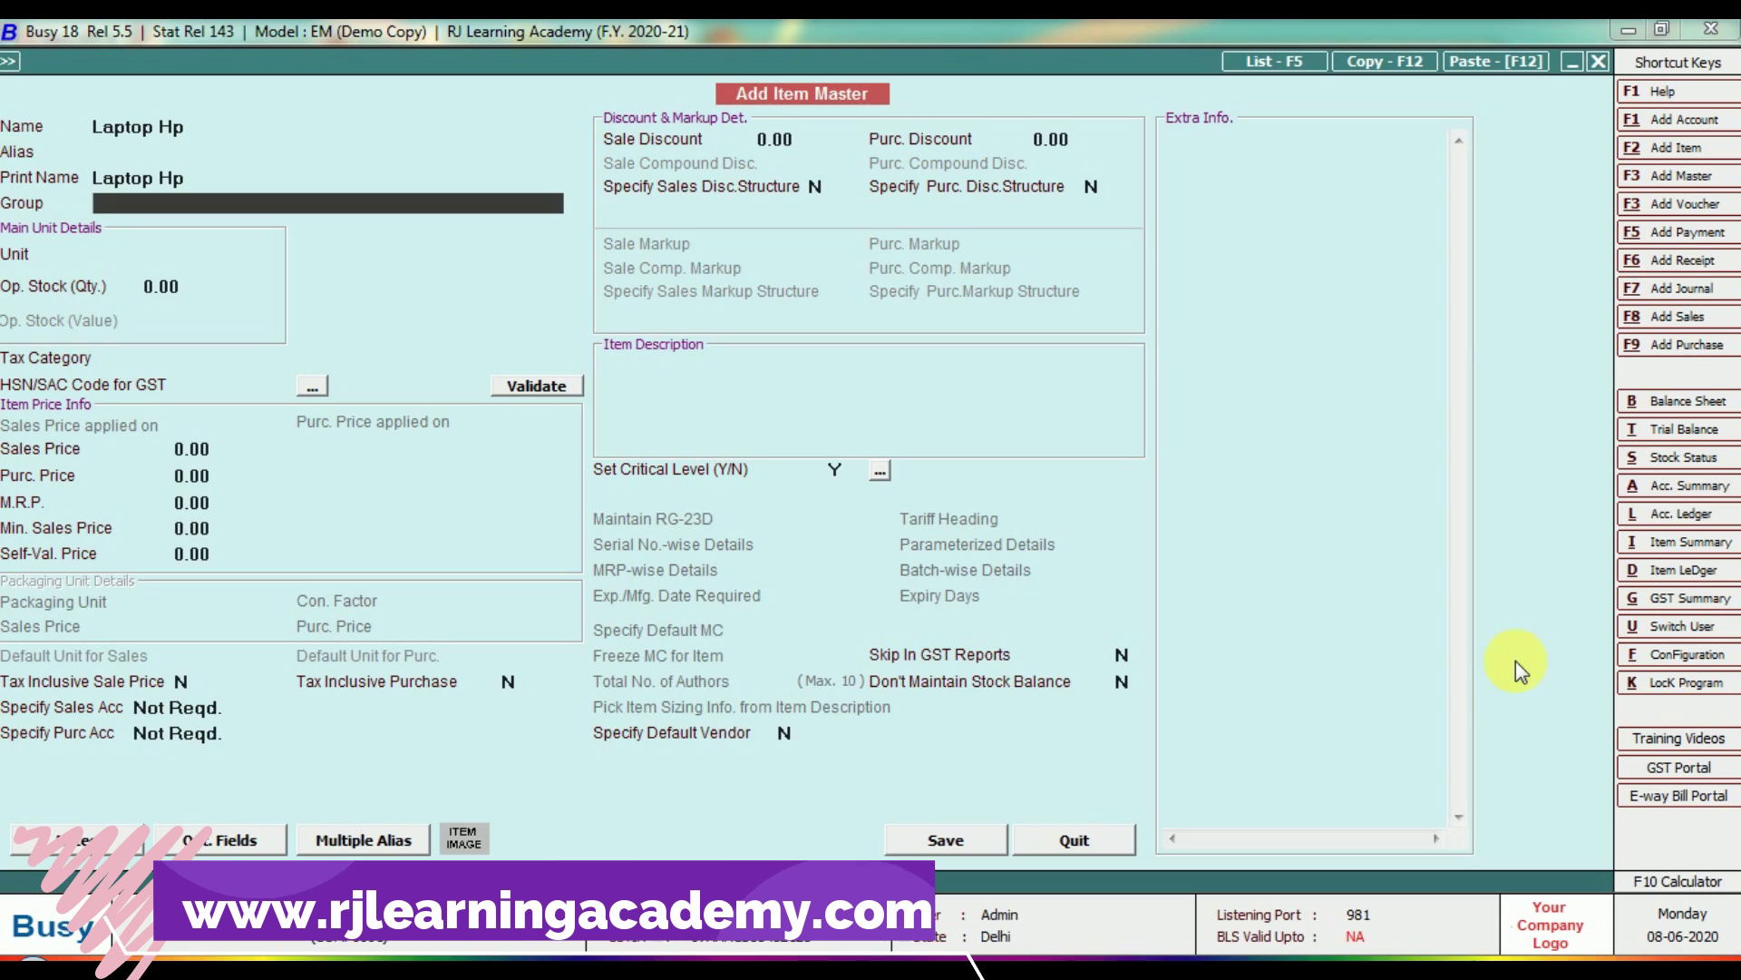
key("F3")
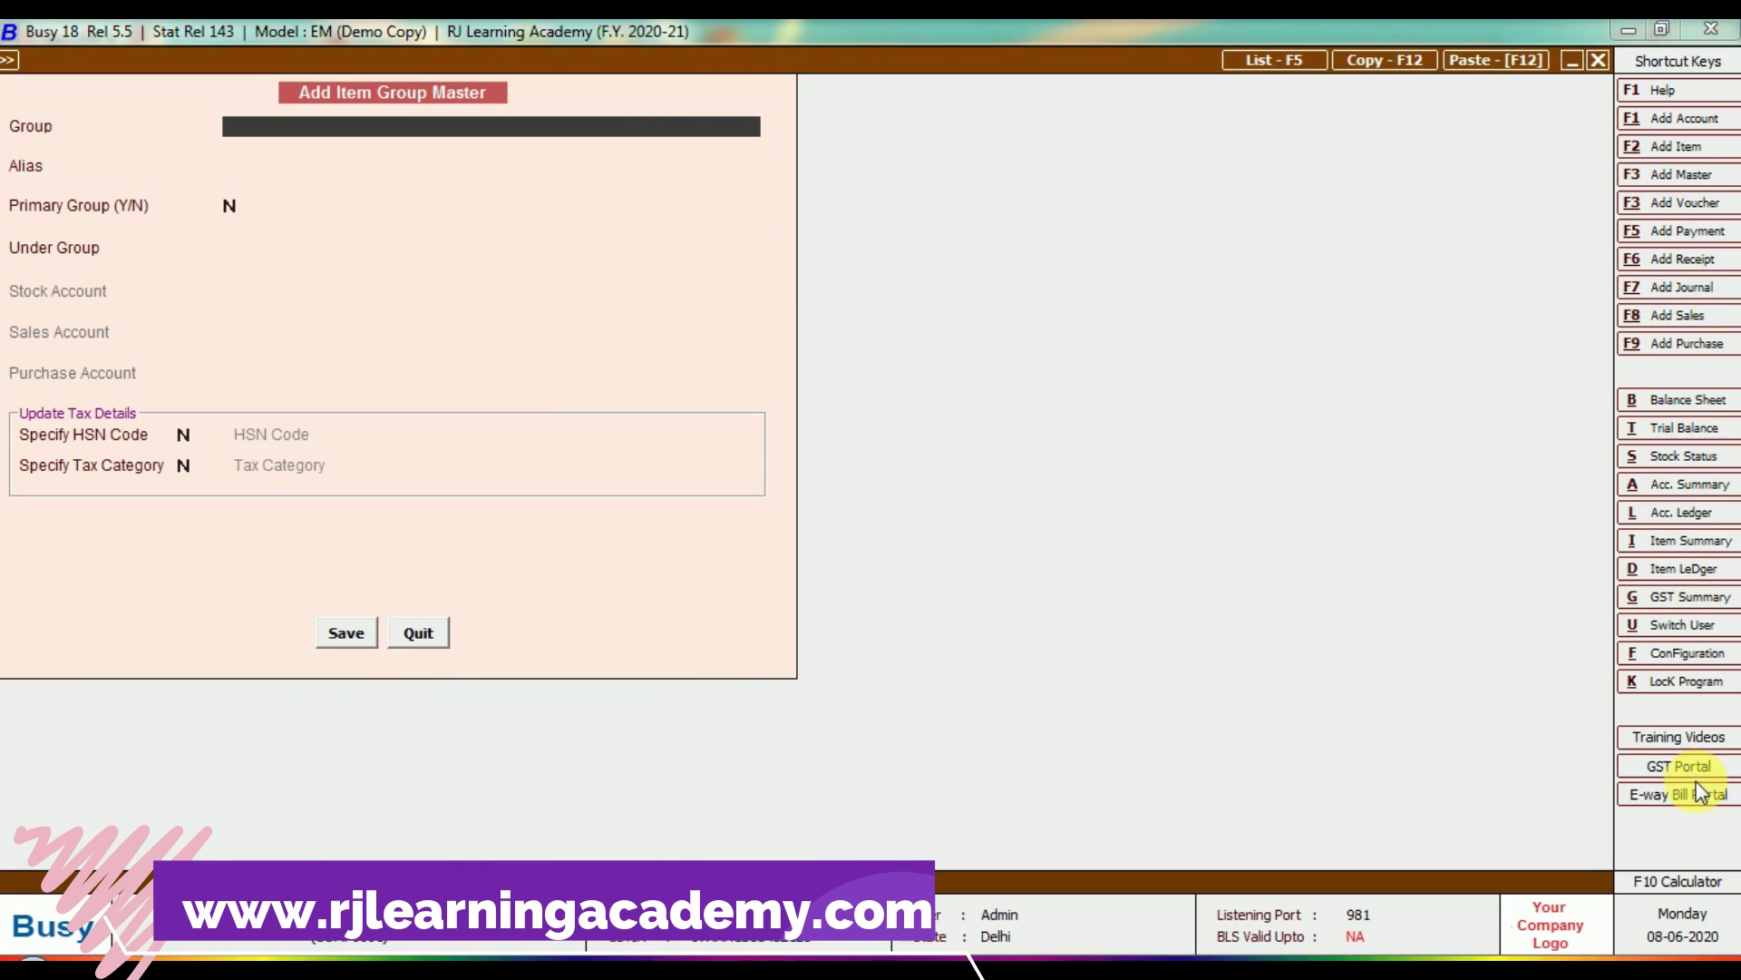
key("Escape")
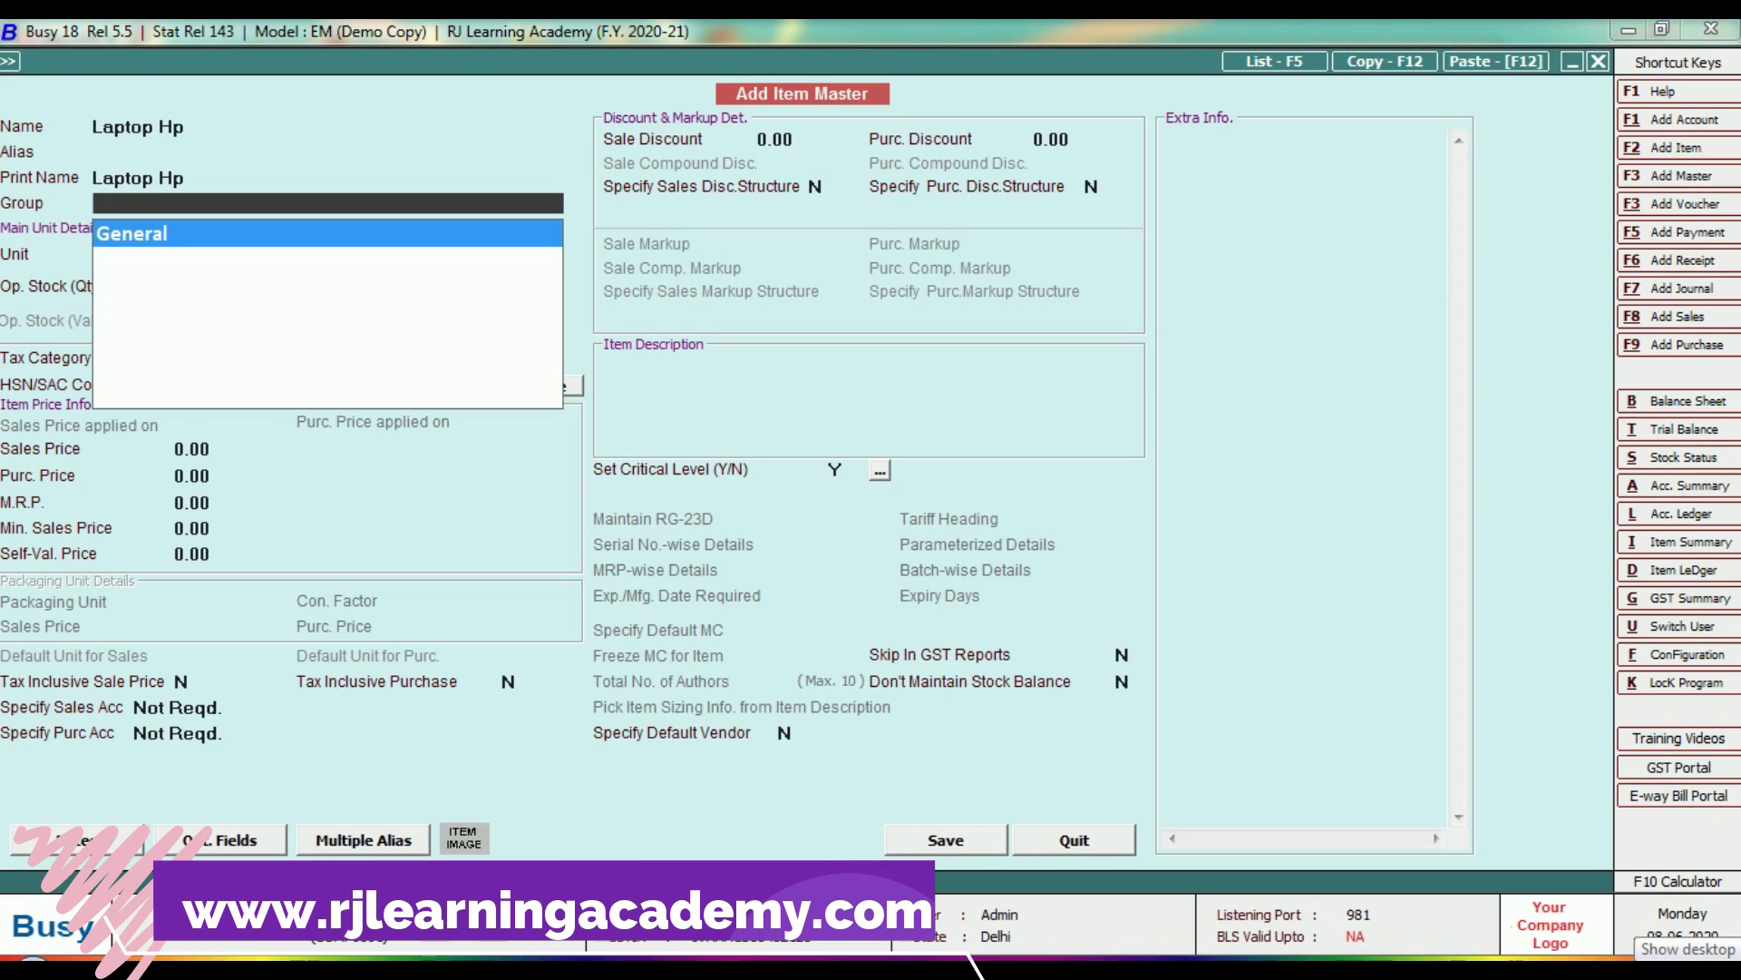
key("Return")
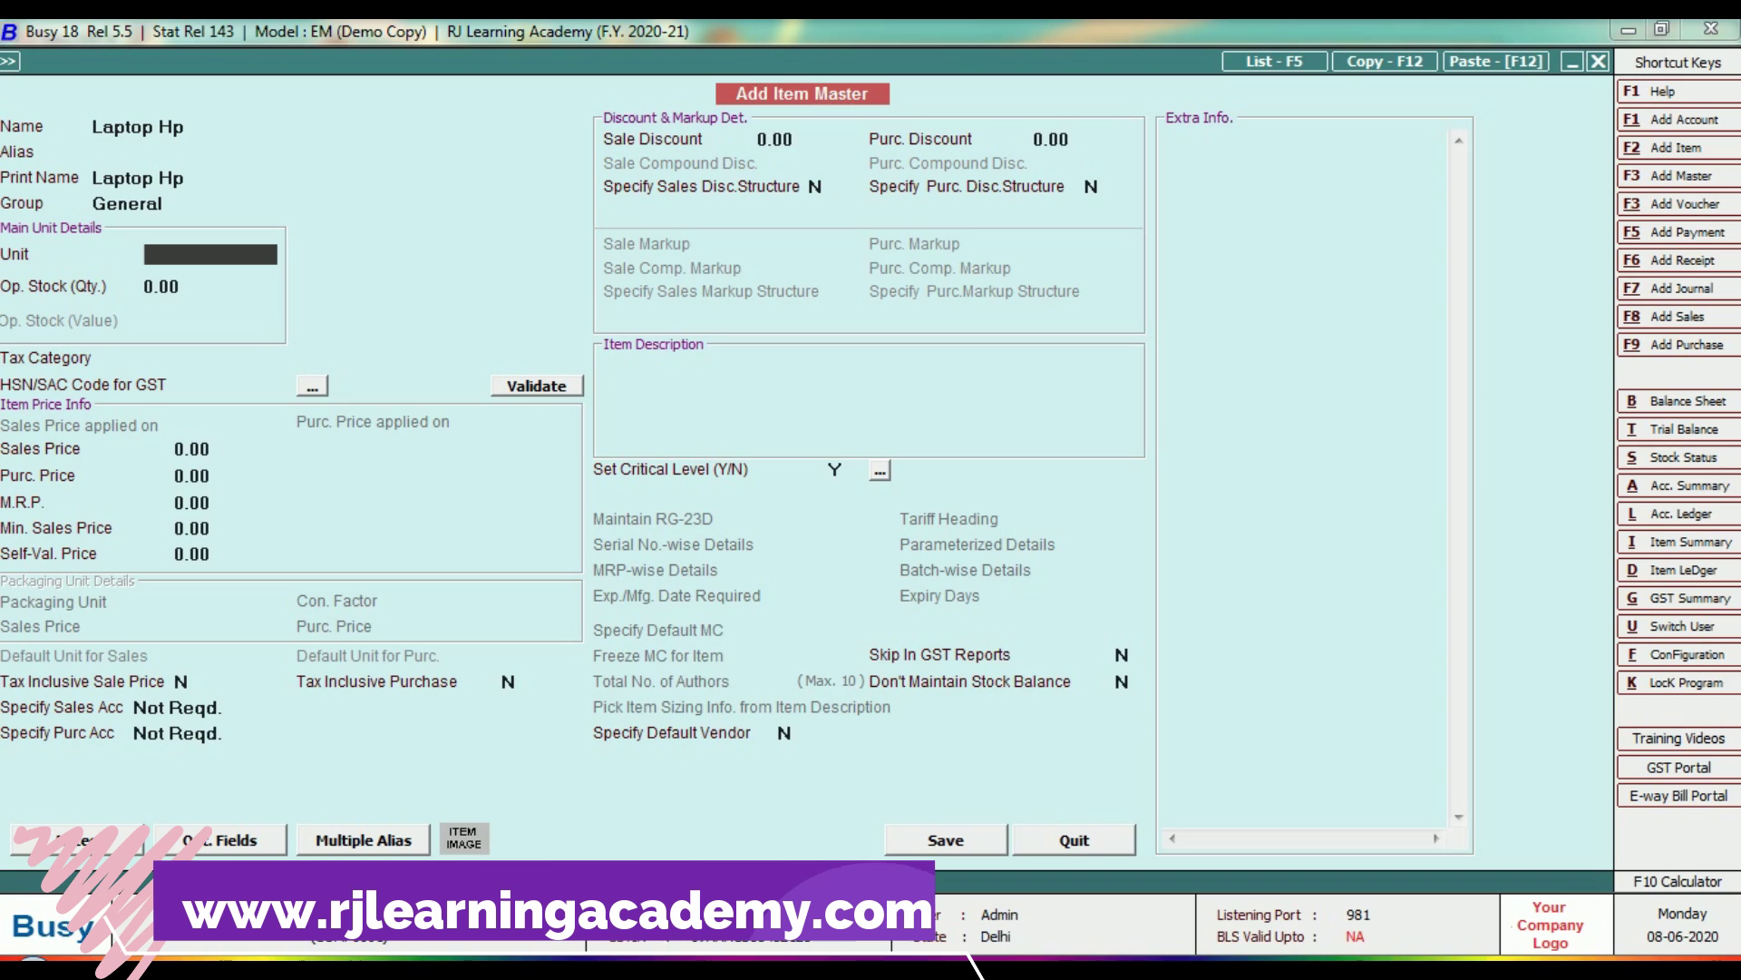
key("Up")
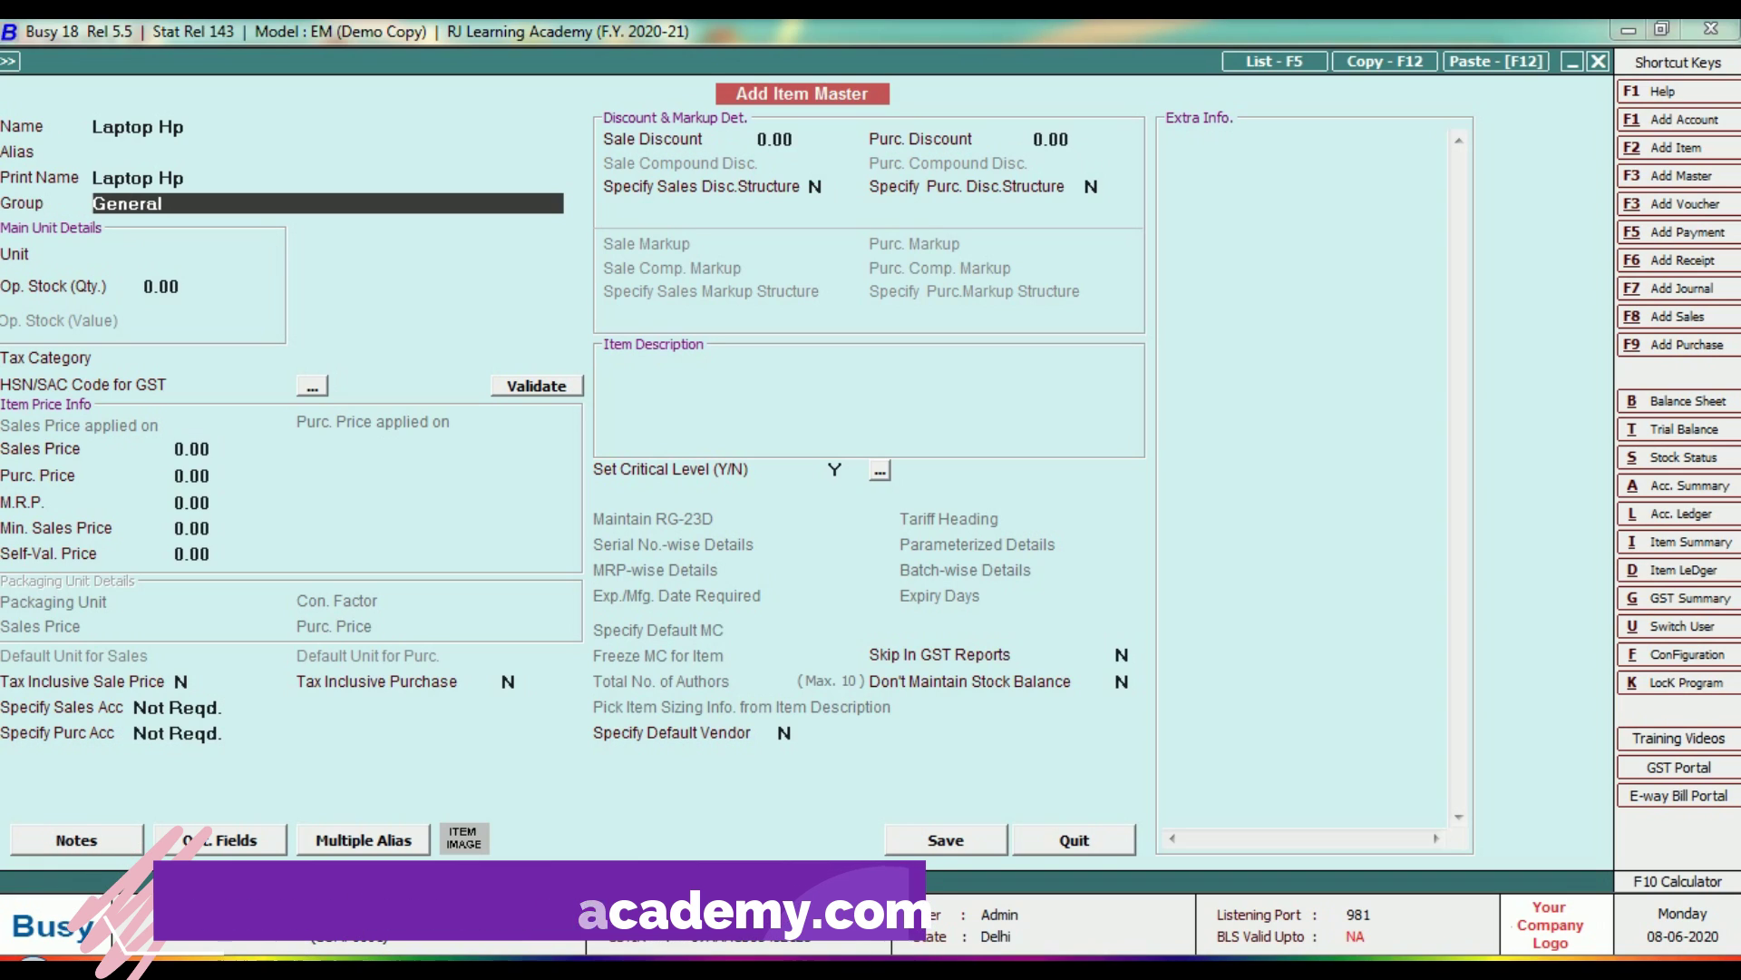
key("F3")
Create and save item group 'Electronics' under General, returning to the Laptop Hp form.
type("la")
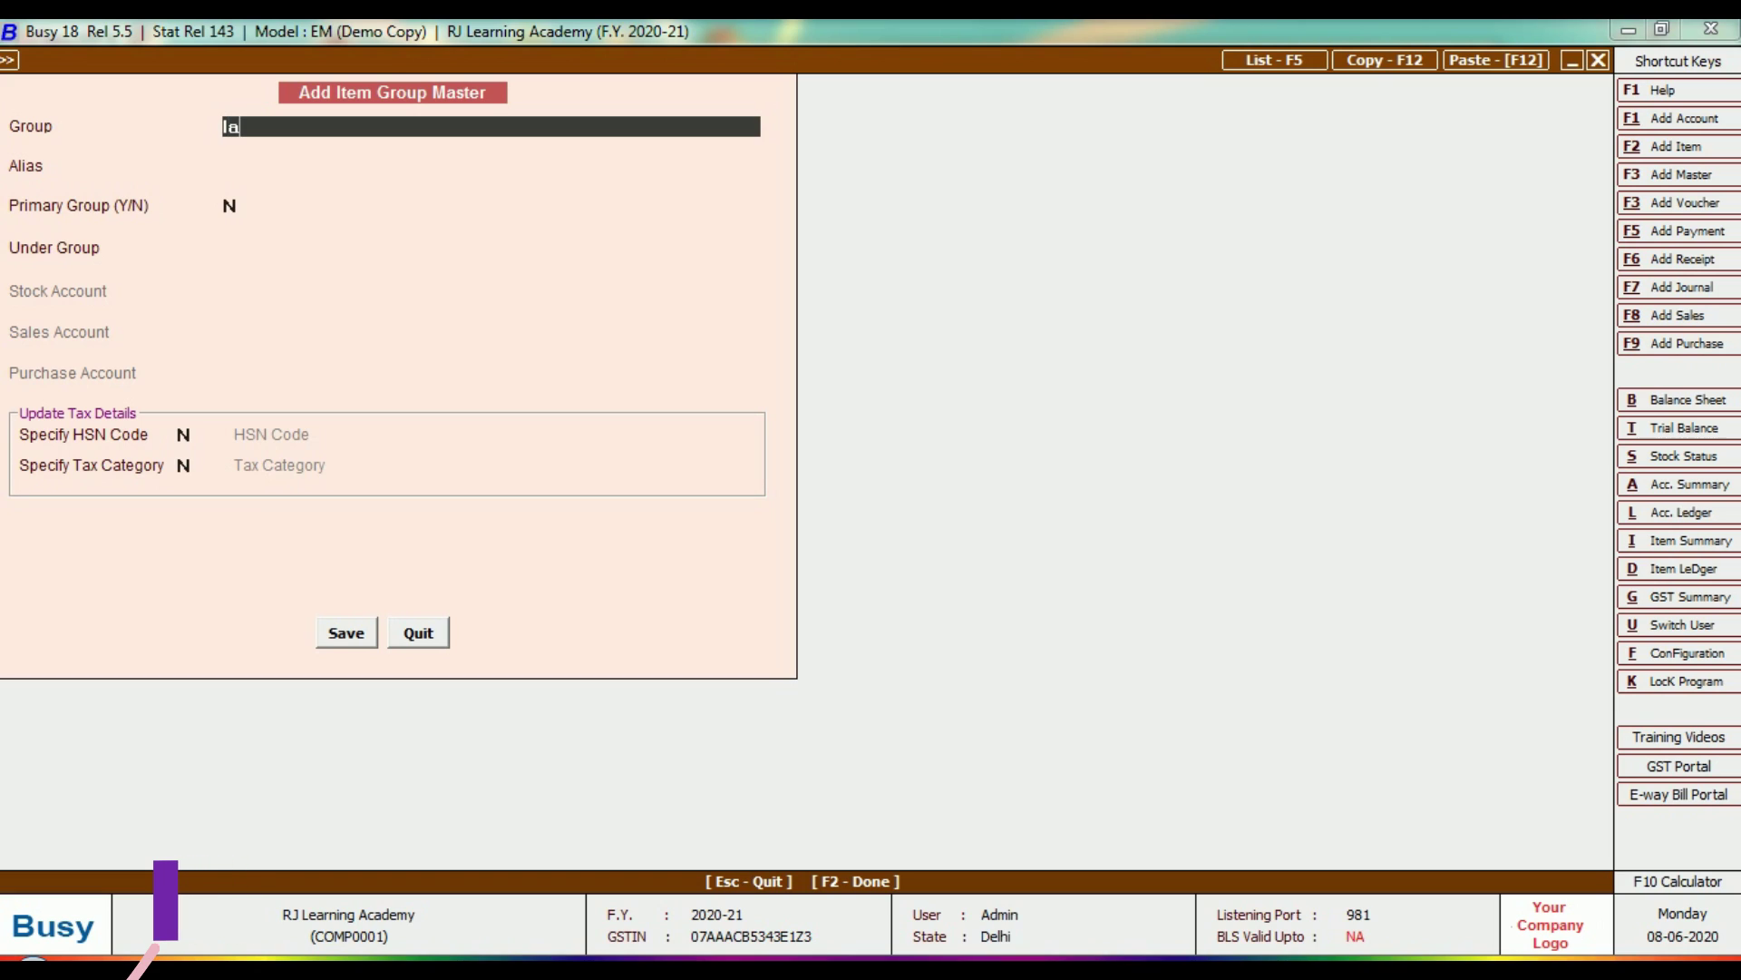
type("ptop")
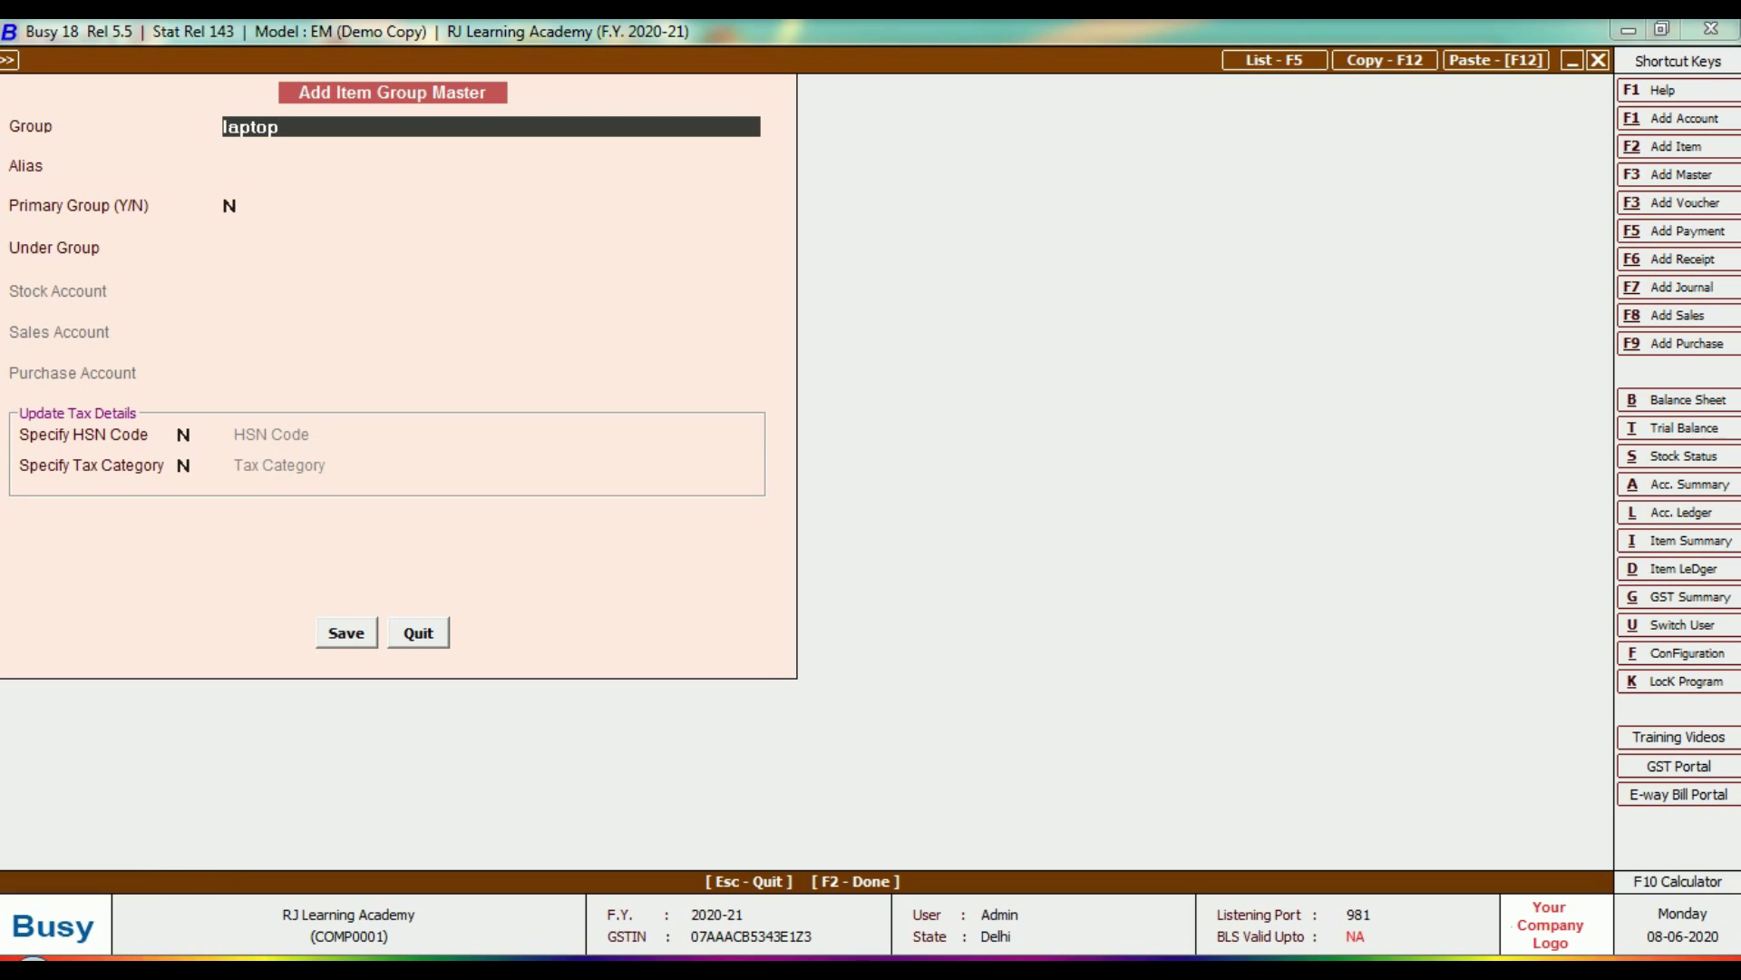
key("Return")
key("Up")
type("el")
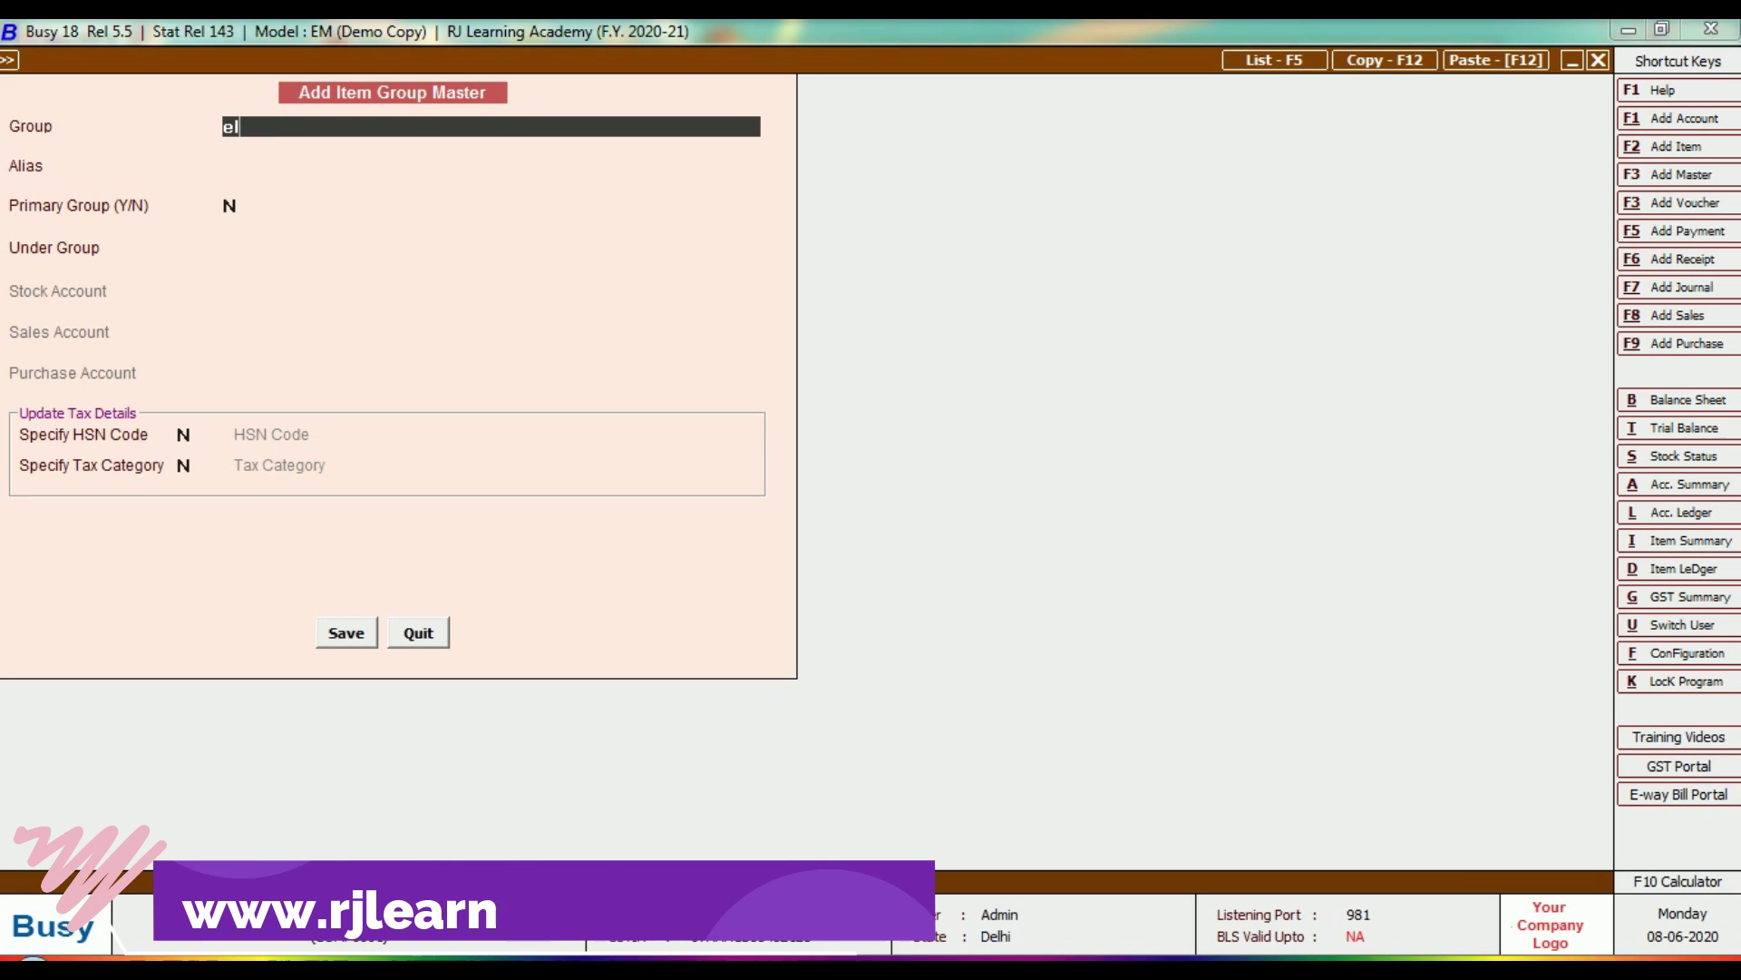
type("ectroni")
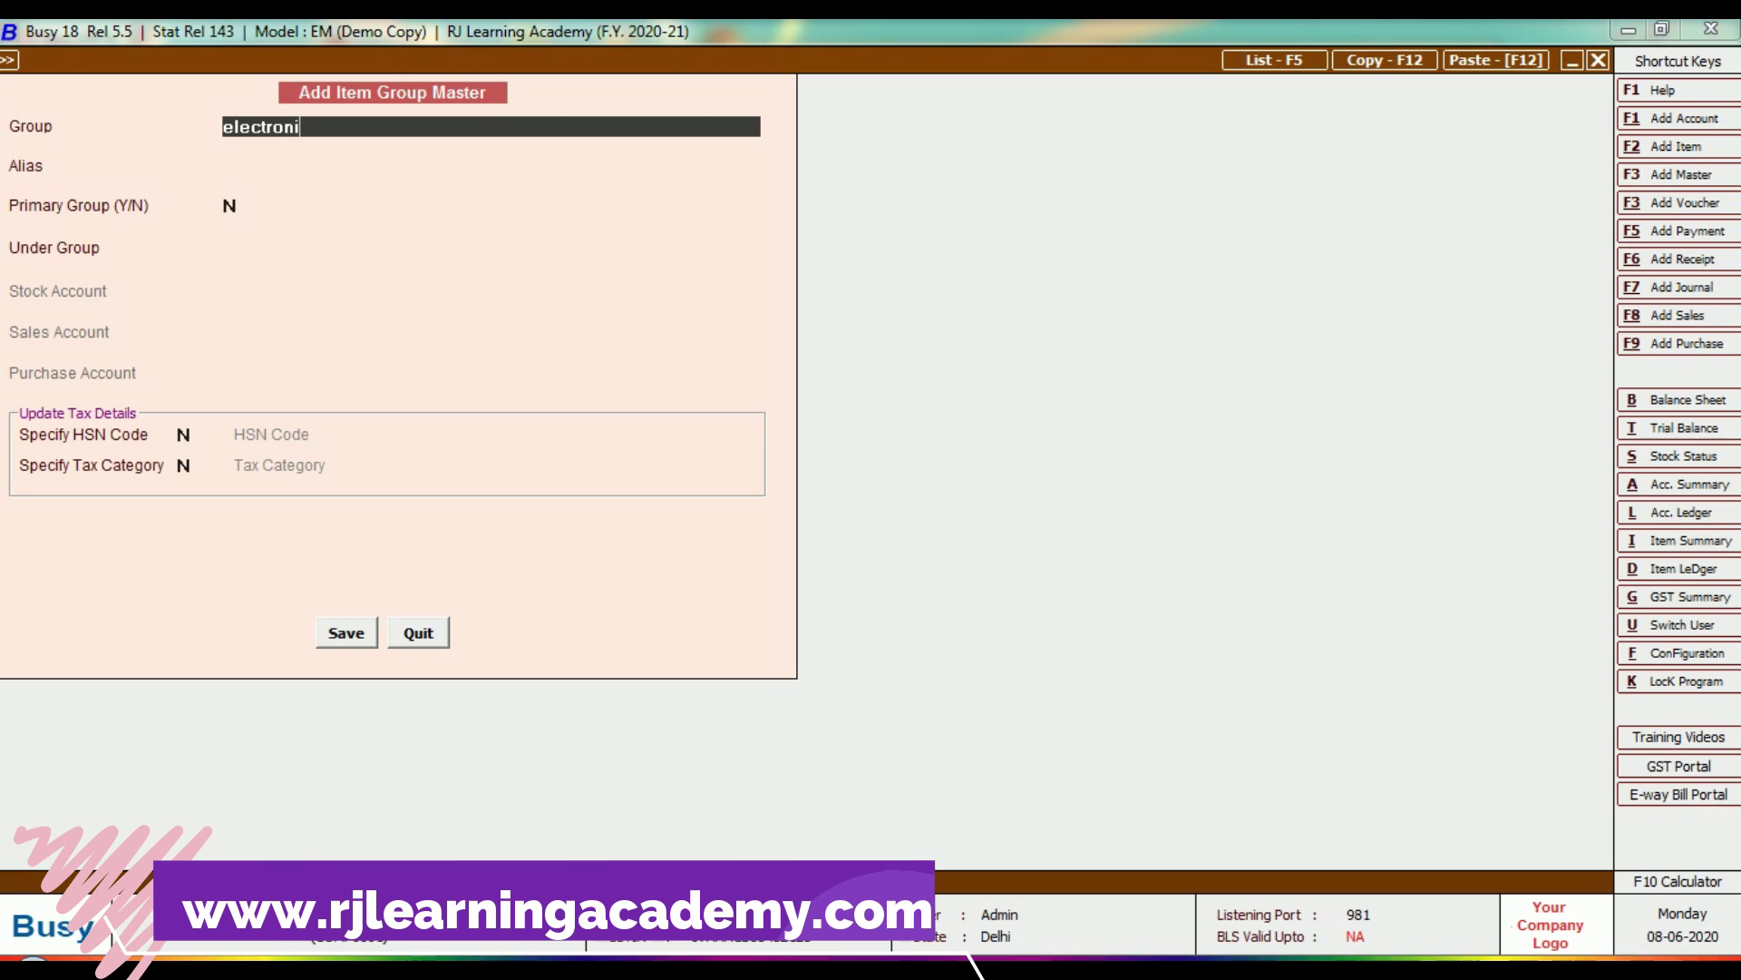
type("cs")
key("Return")
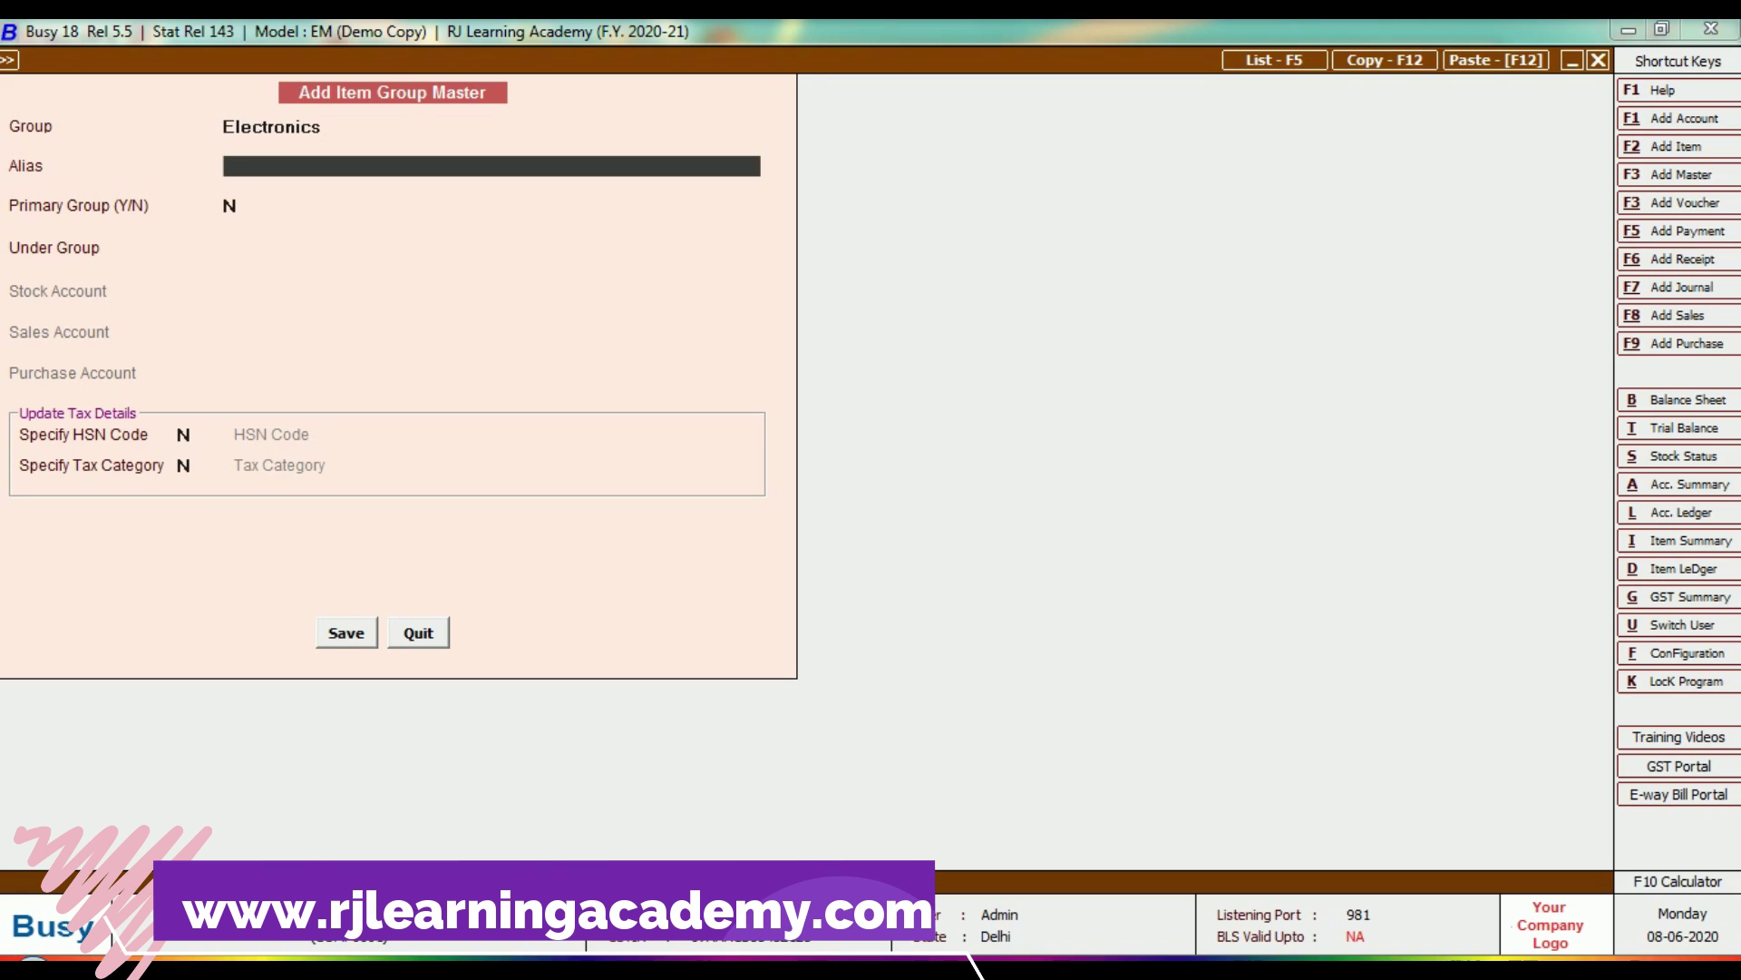
key("Return")
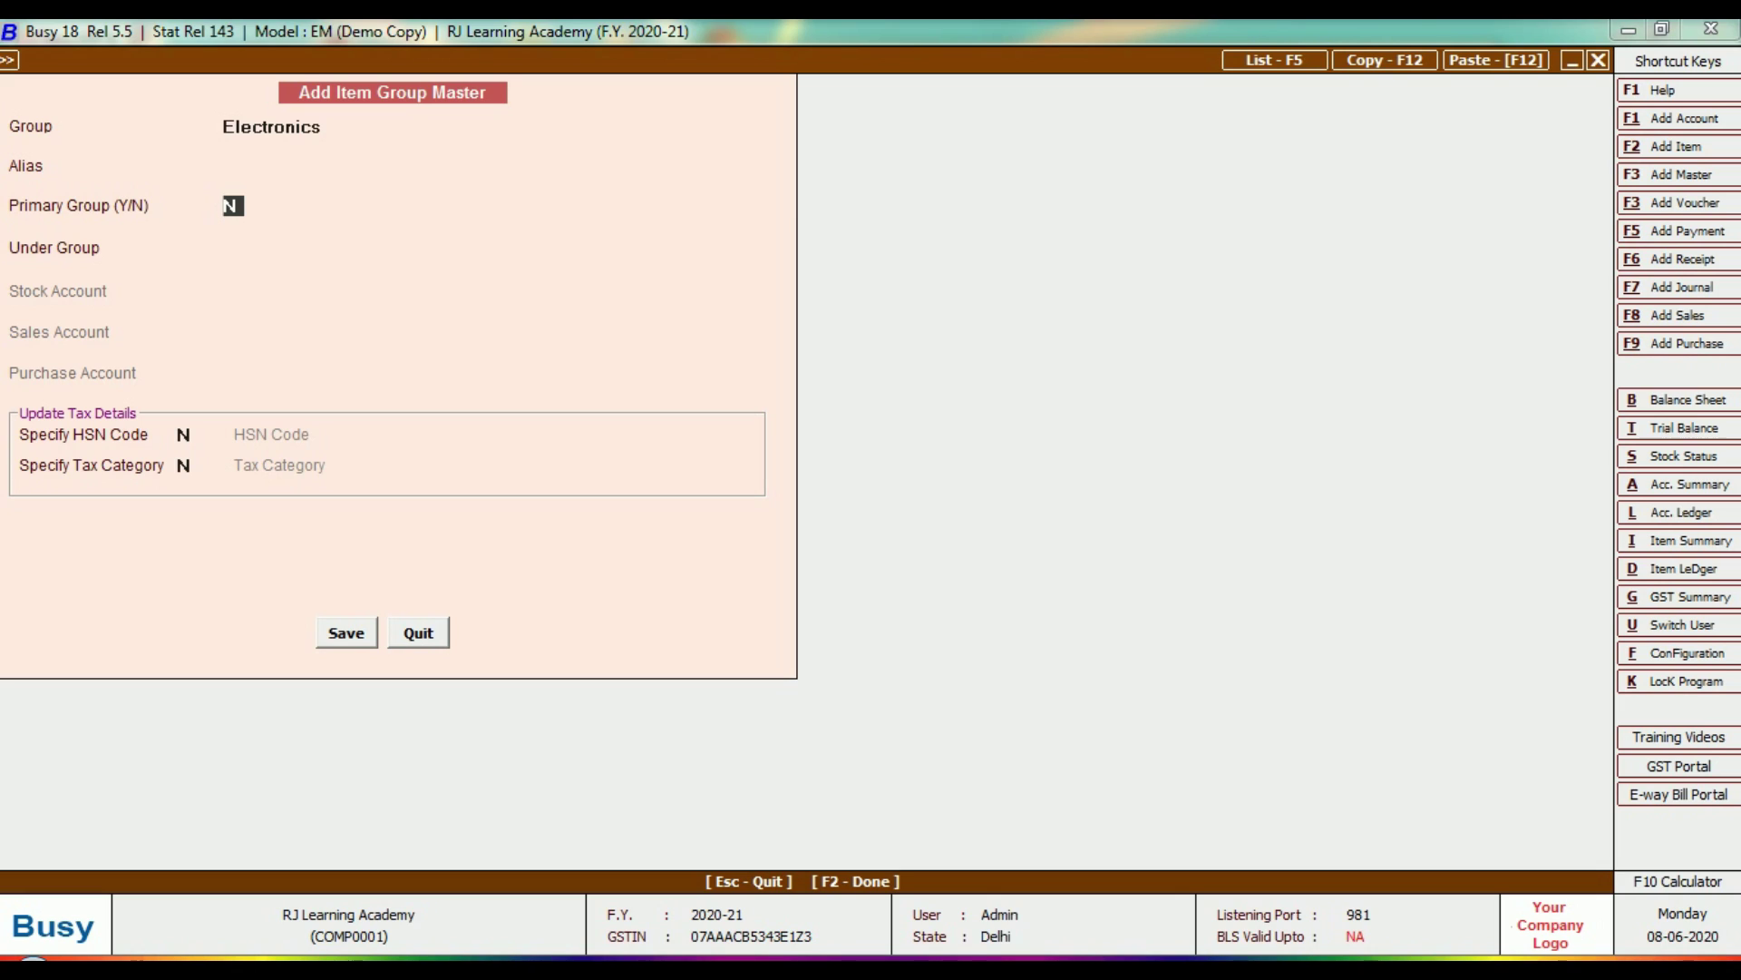
key("Return")
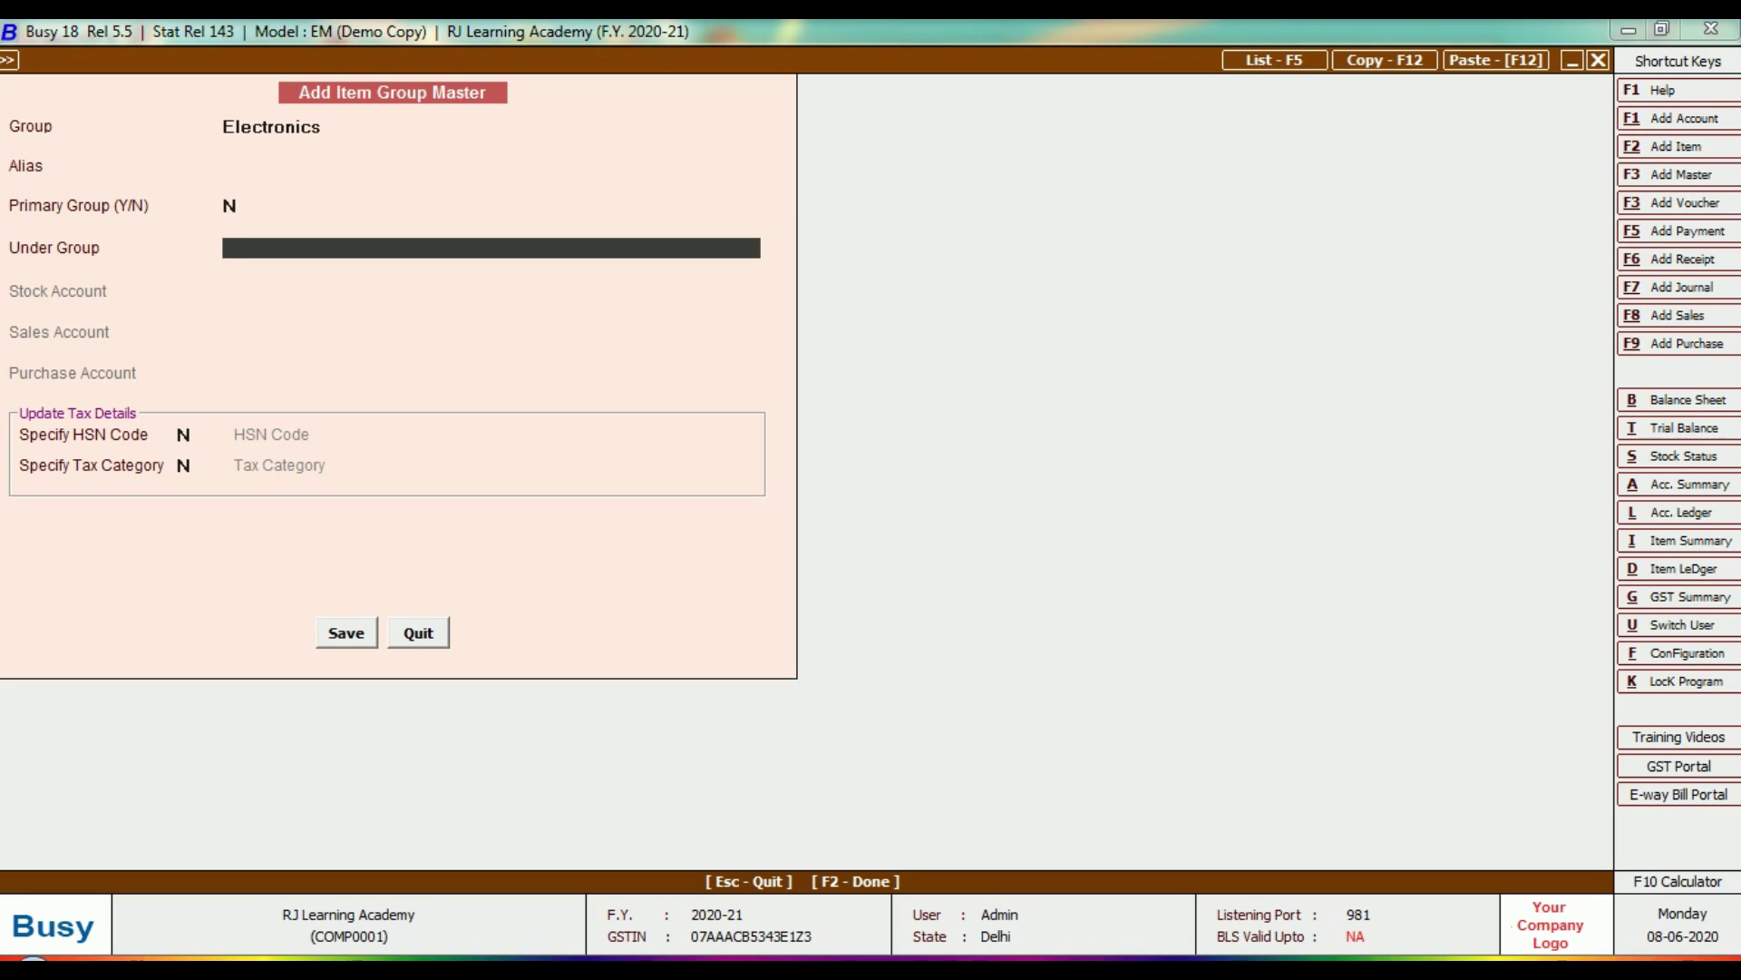
key("Return")
key("Return")
key("Return")
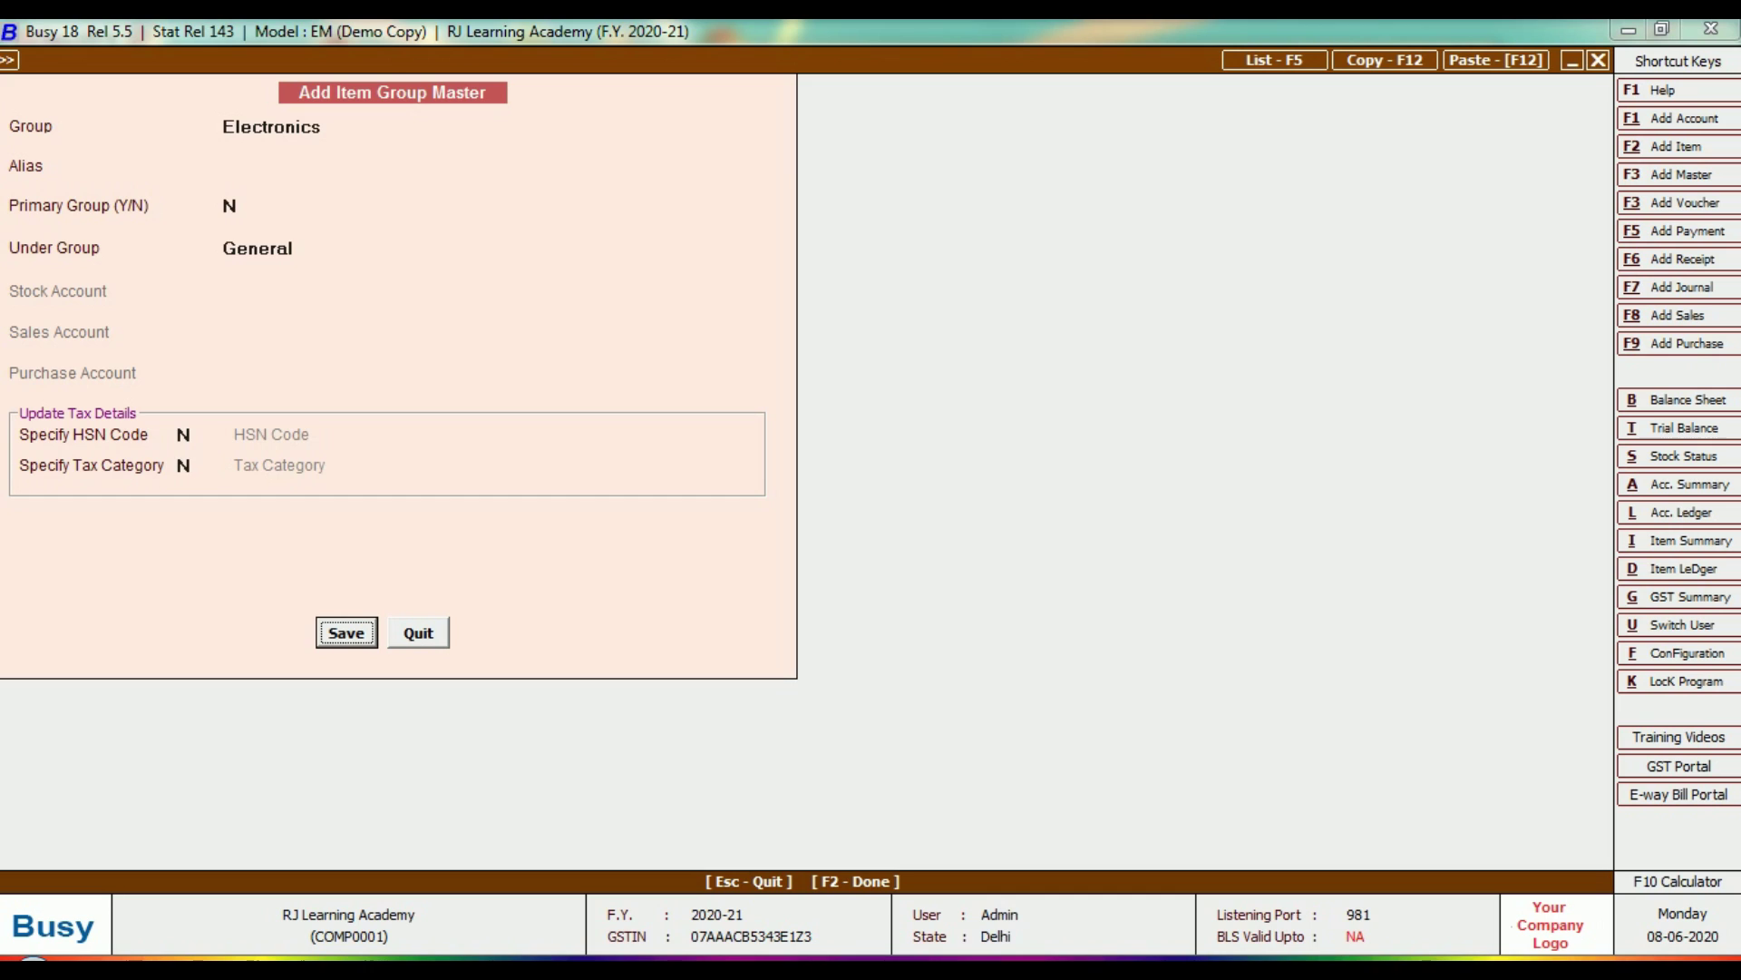
key("Return")
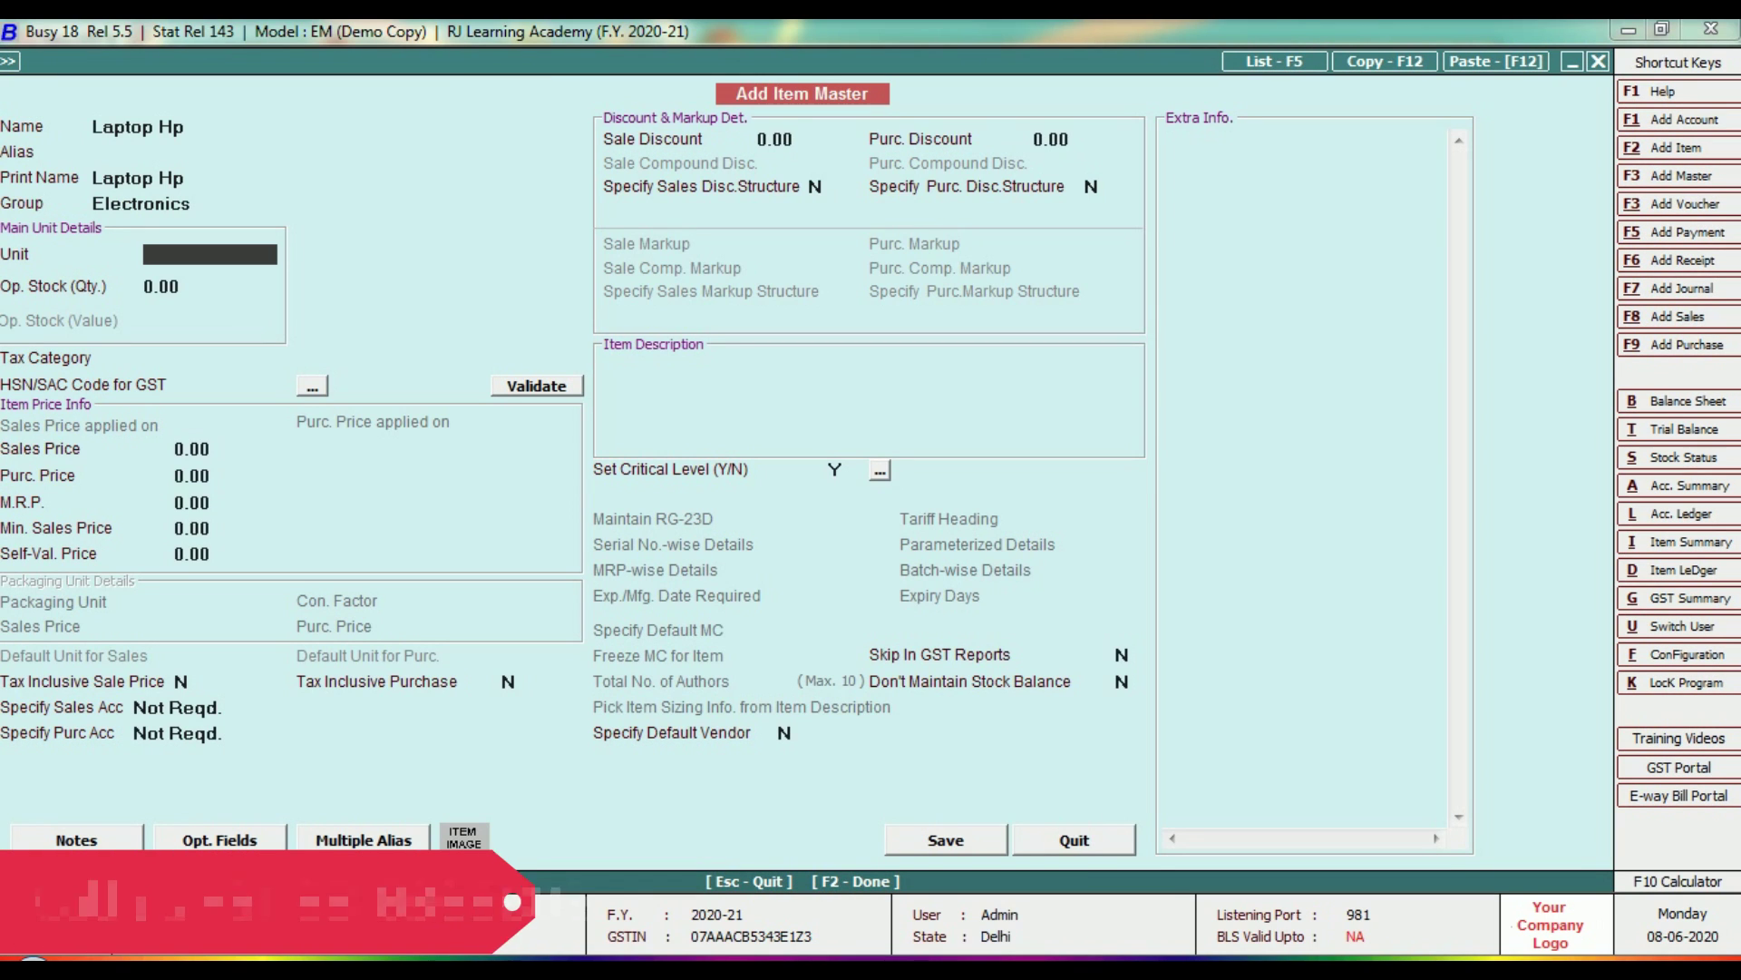
Set Laptop Hp's unit to Pcs., leaving opening stock at 0.00.
type("e")
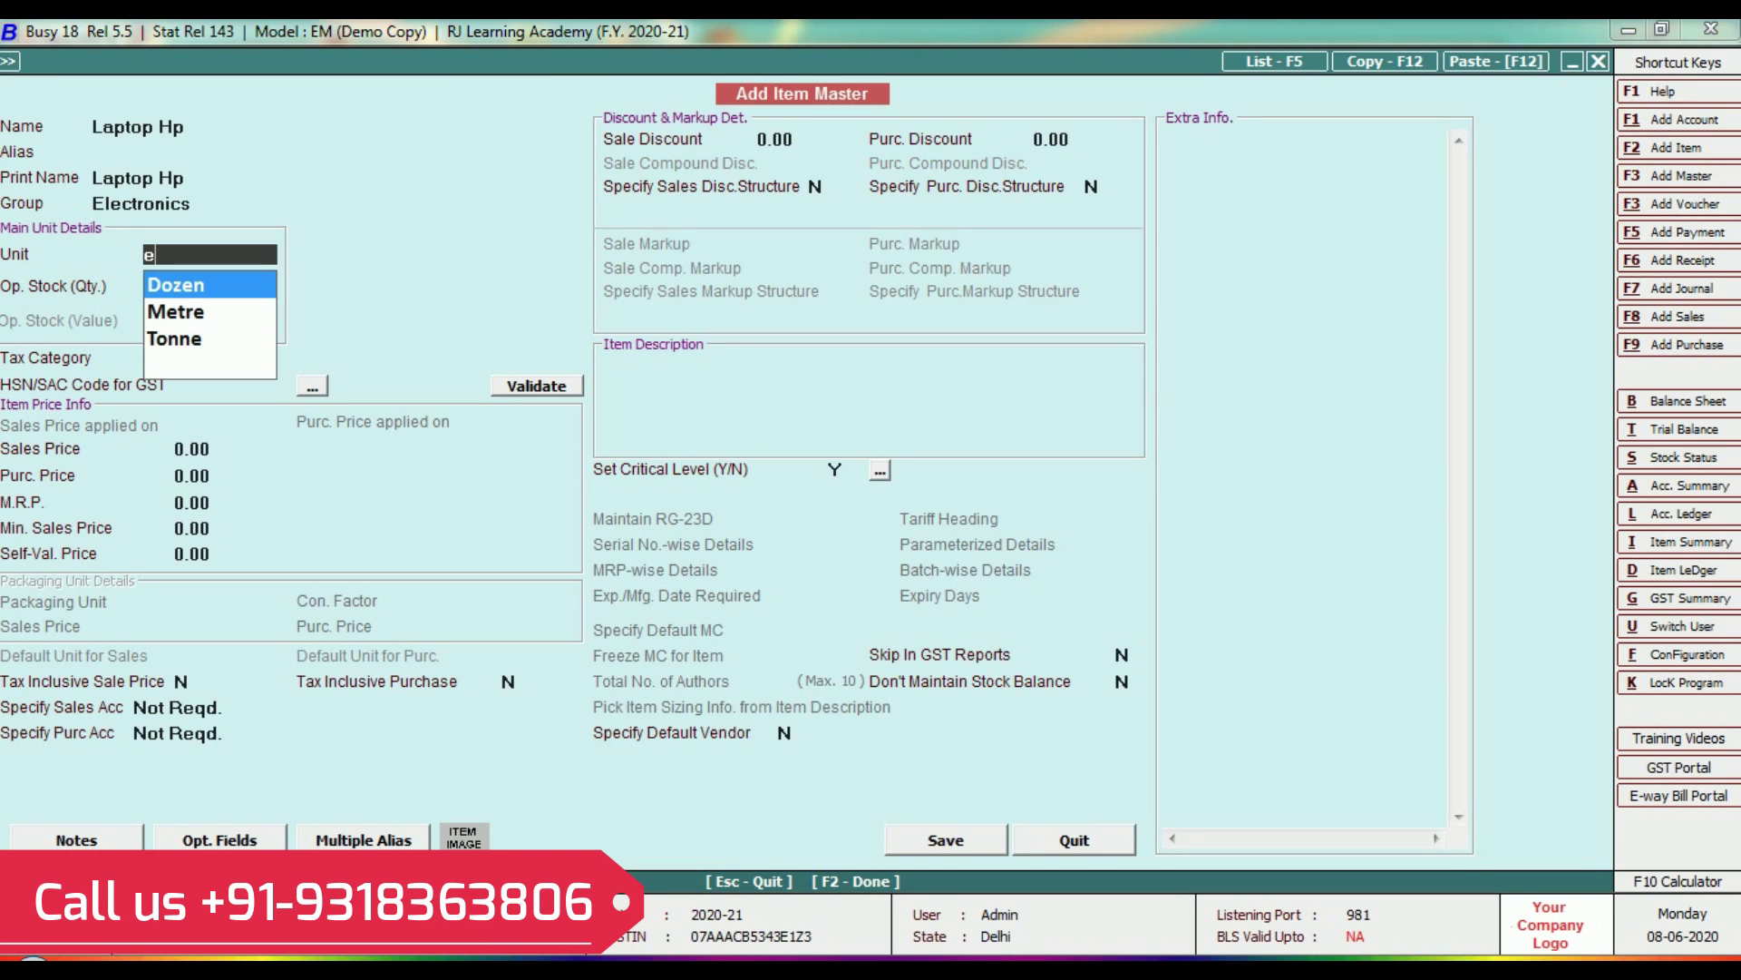
key("BackSpace")
key("Escape")
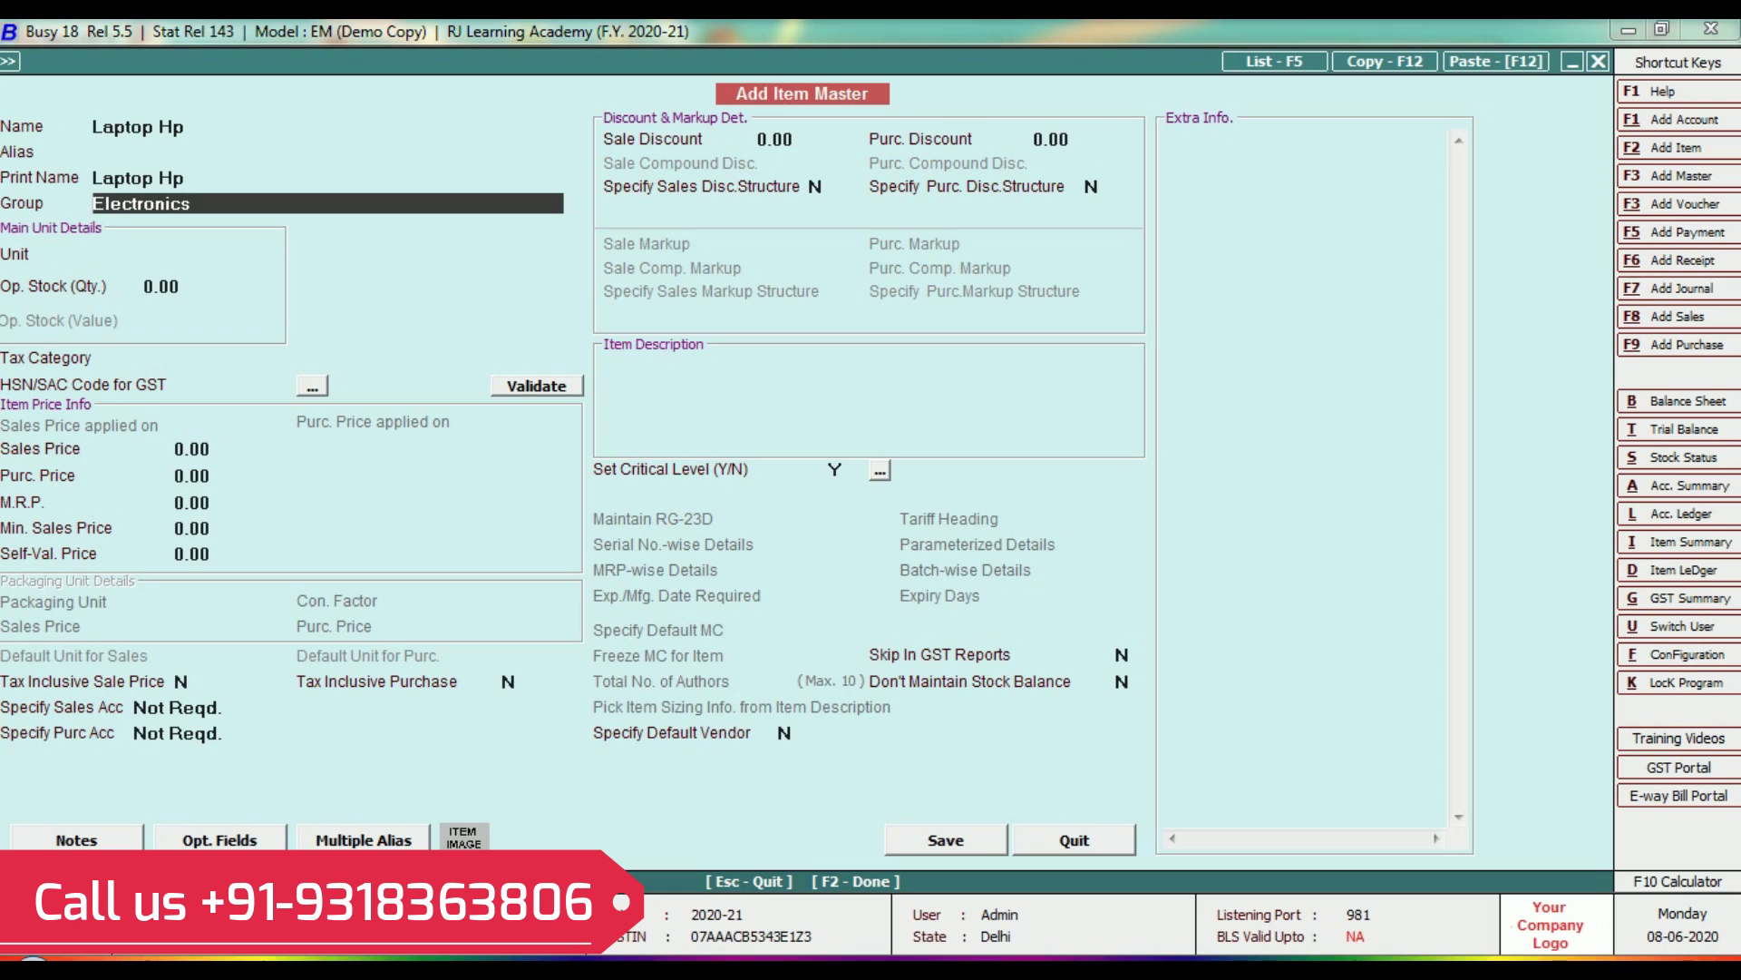
key("Return")
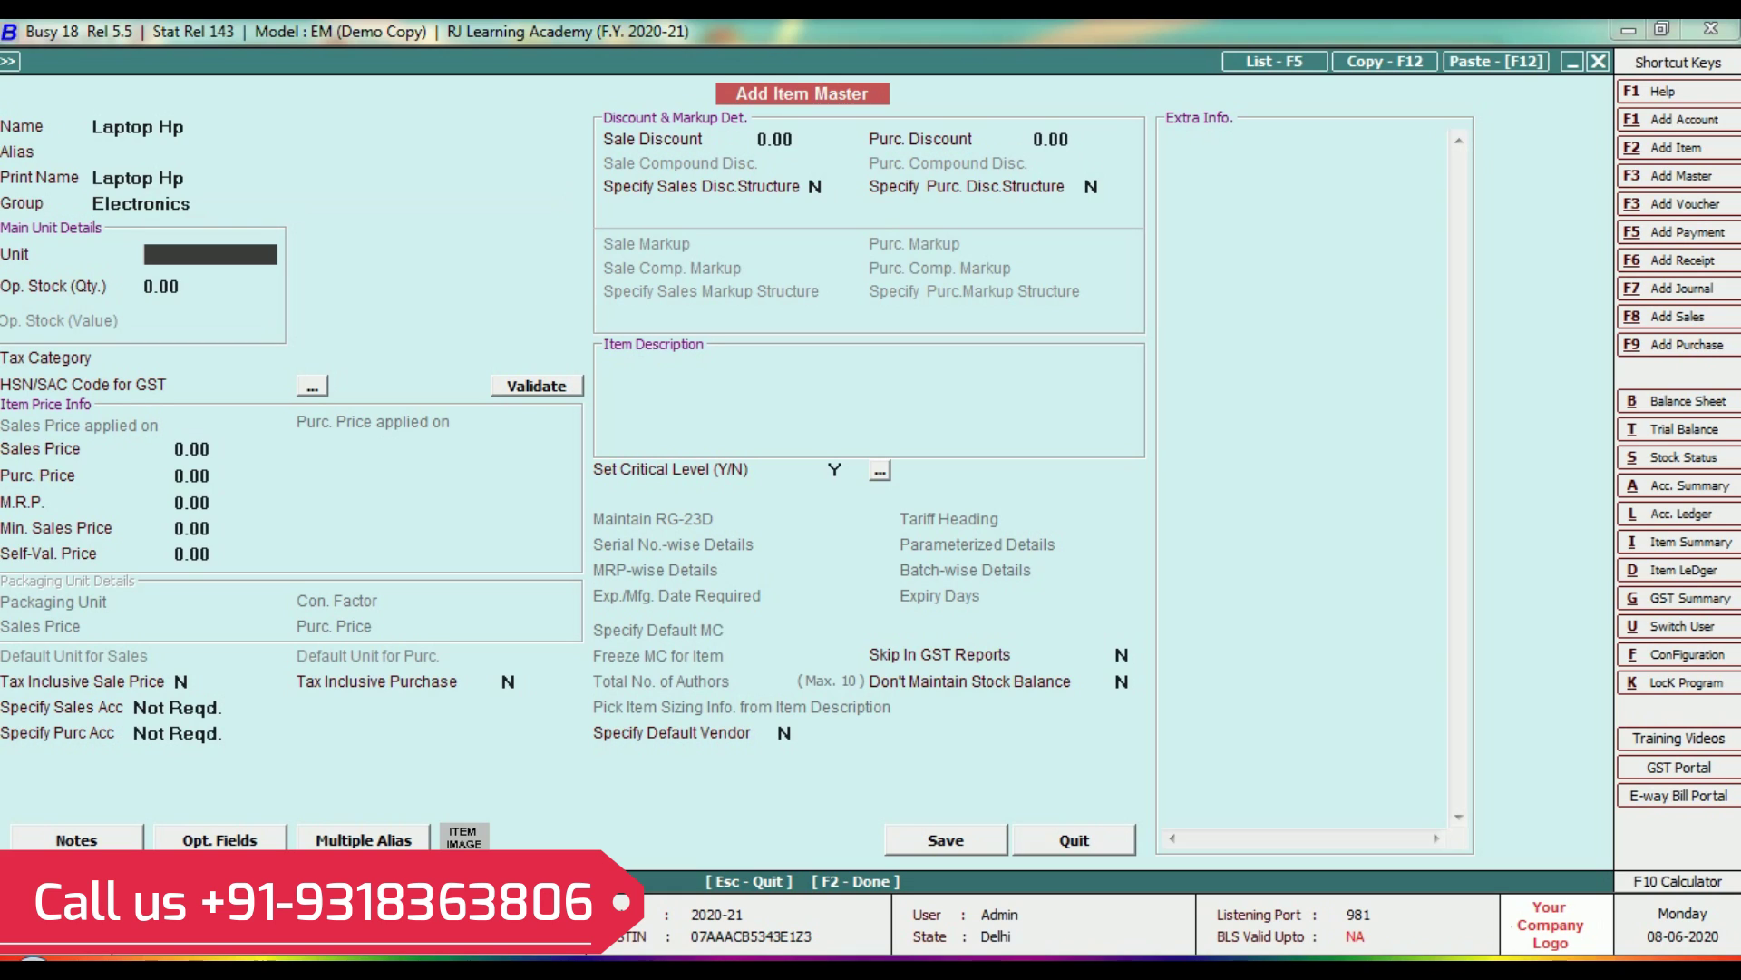
type("n")
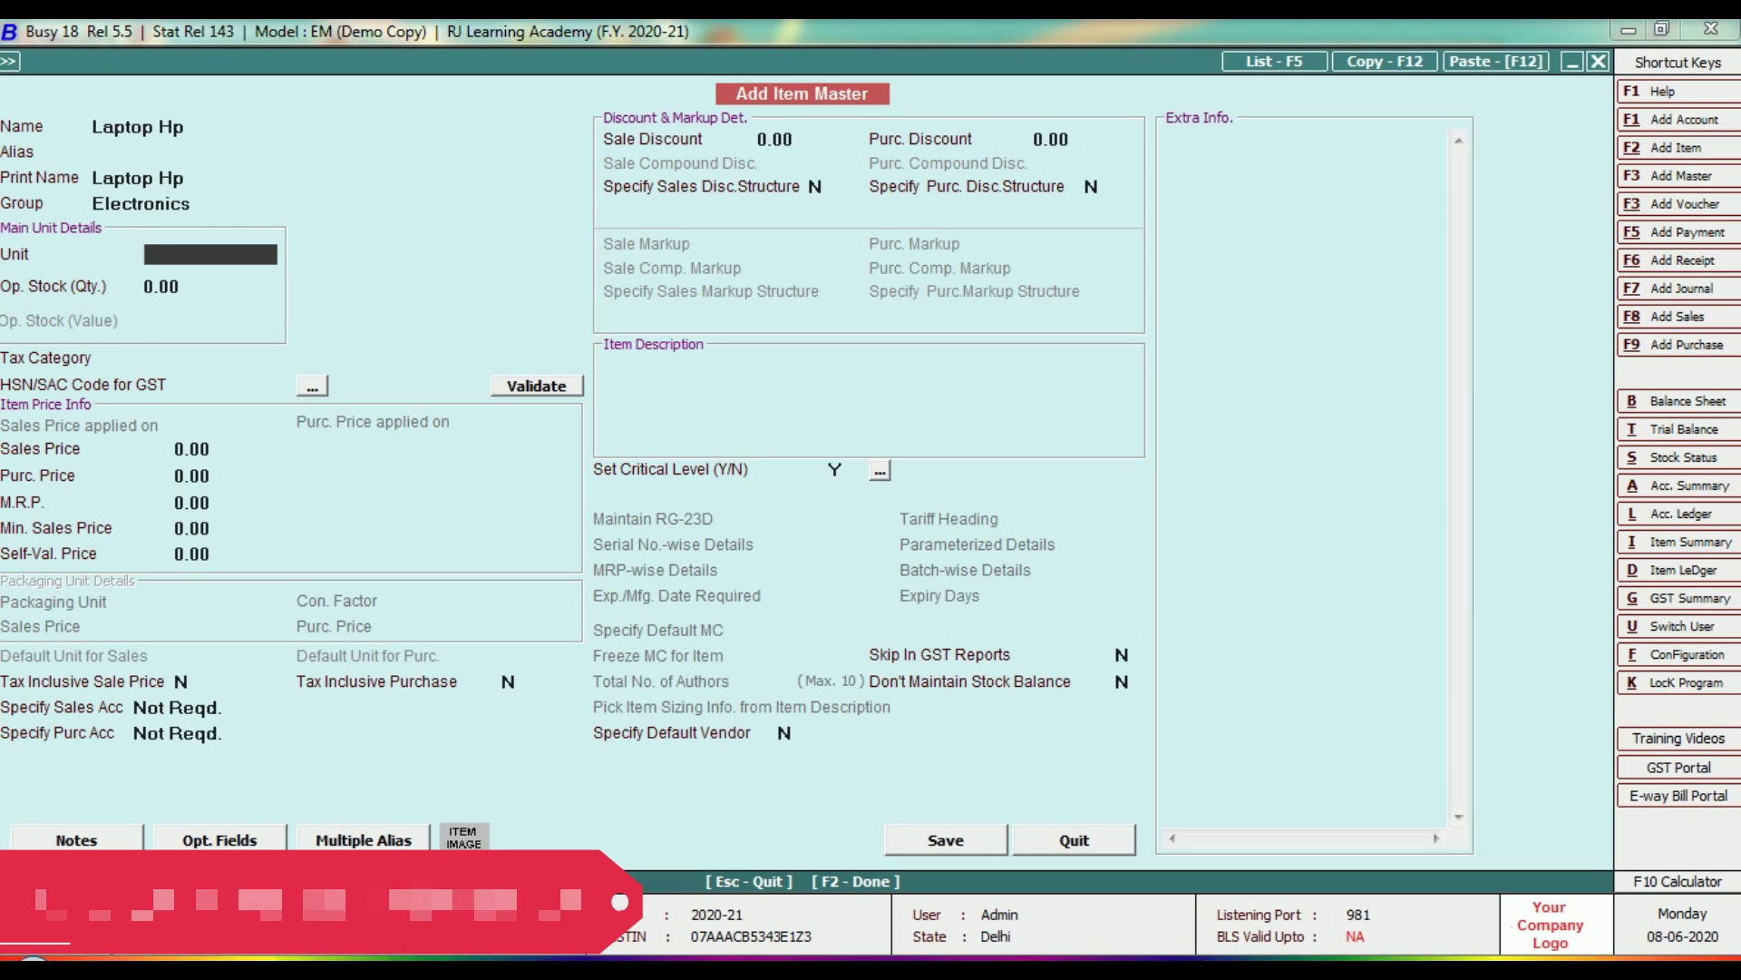
key("Escape")
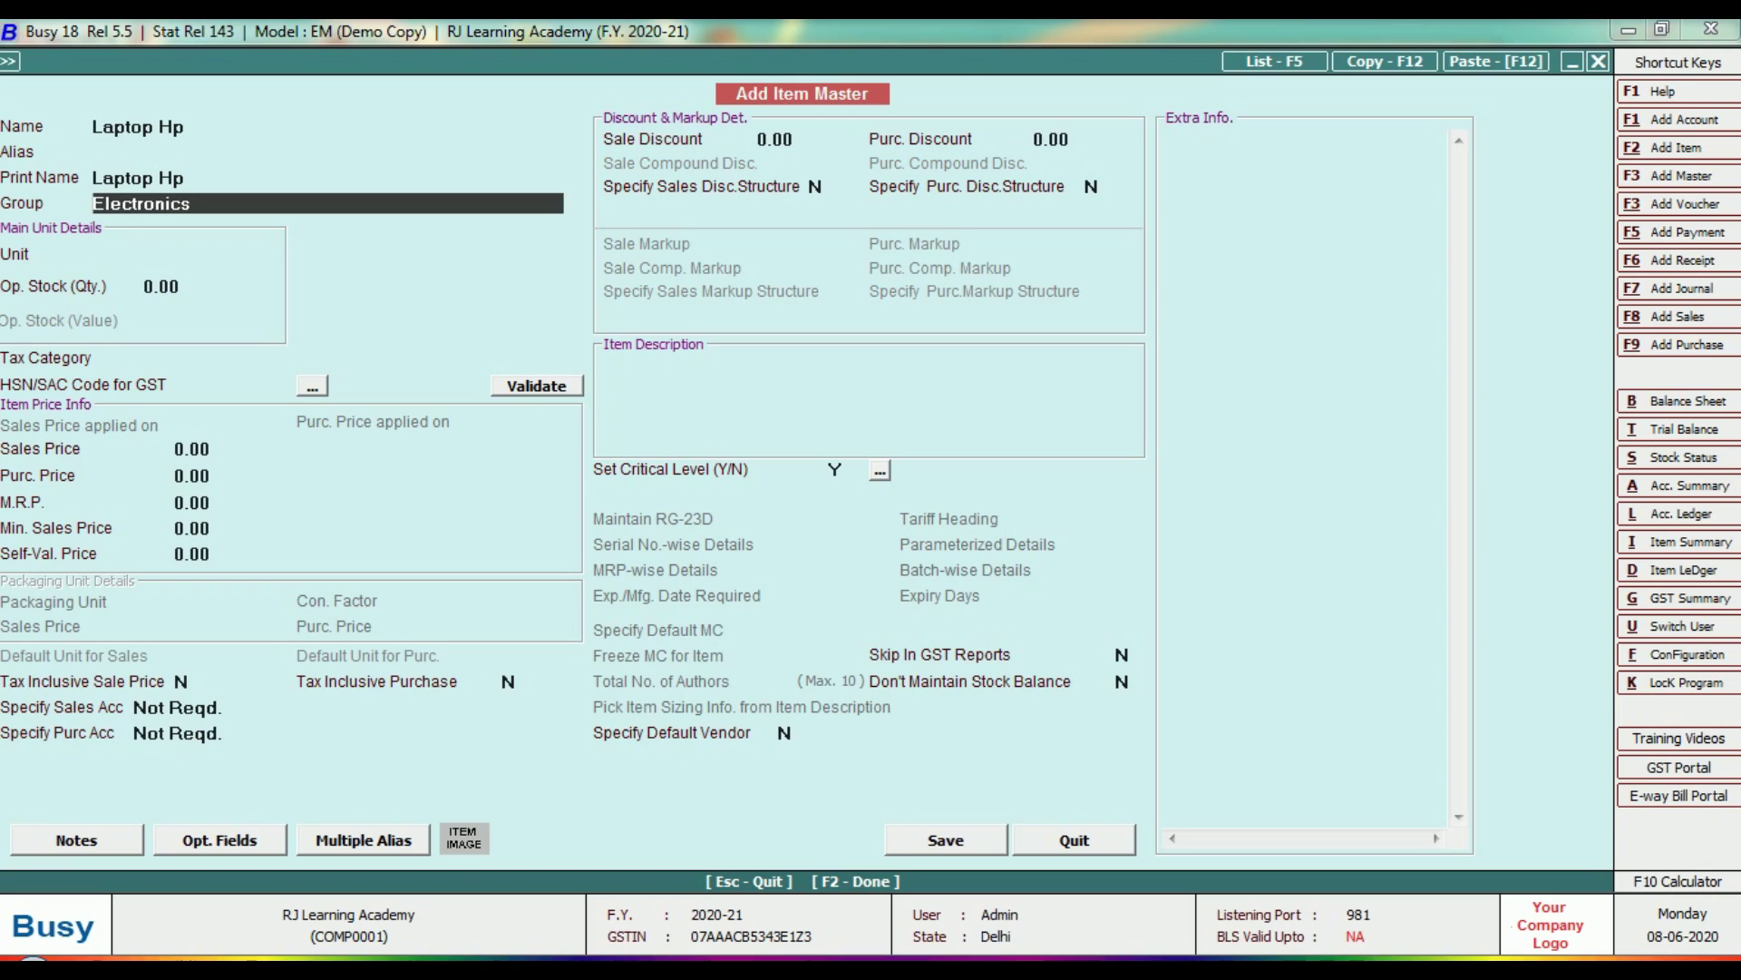
key("Return")
type("p")
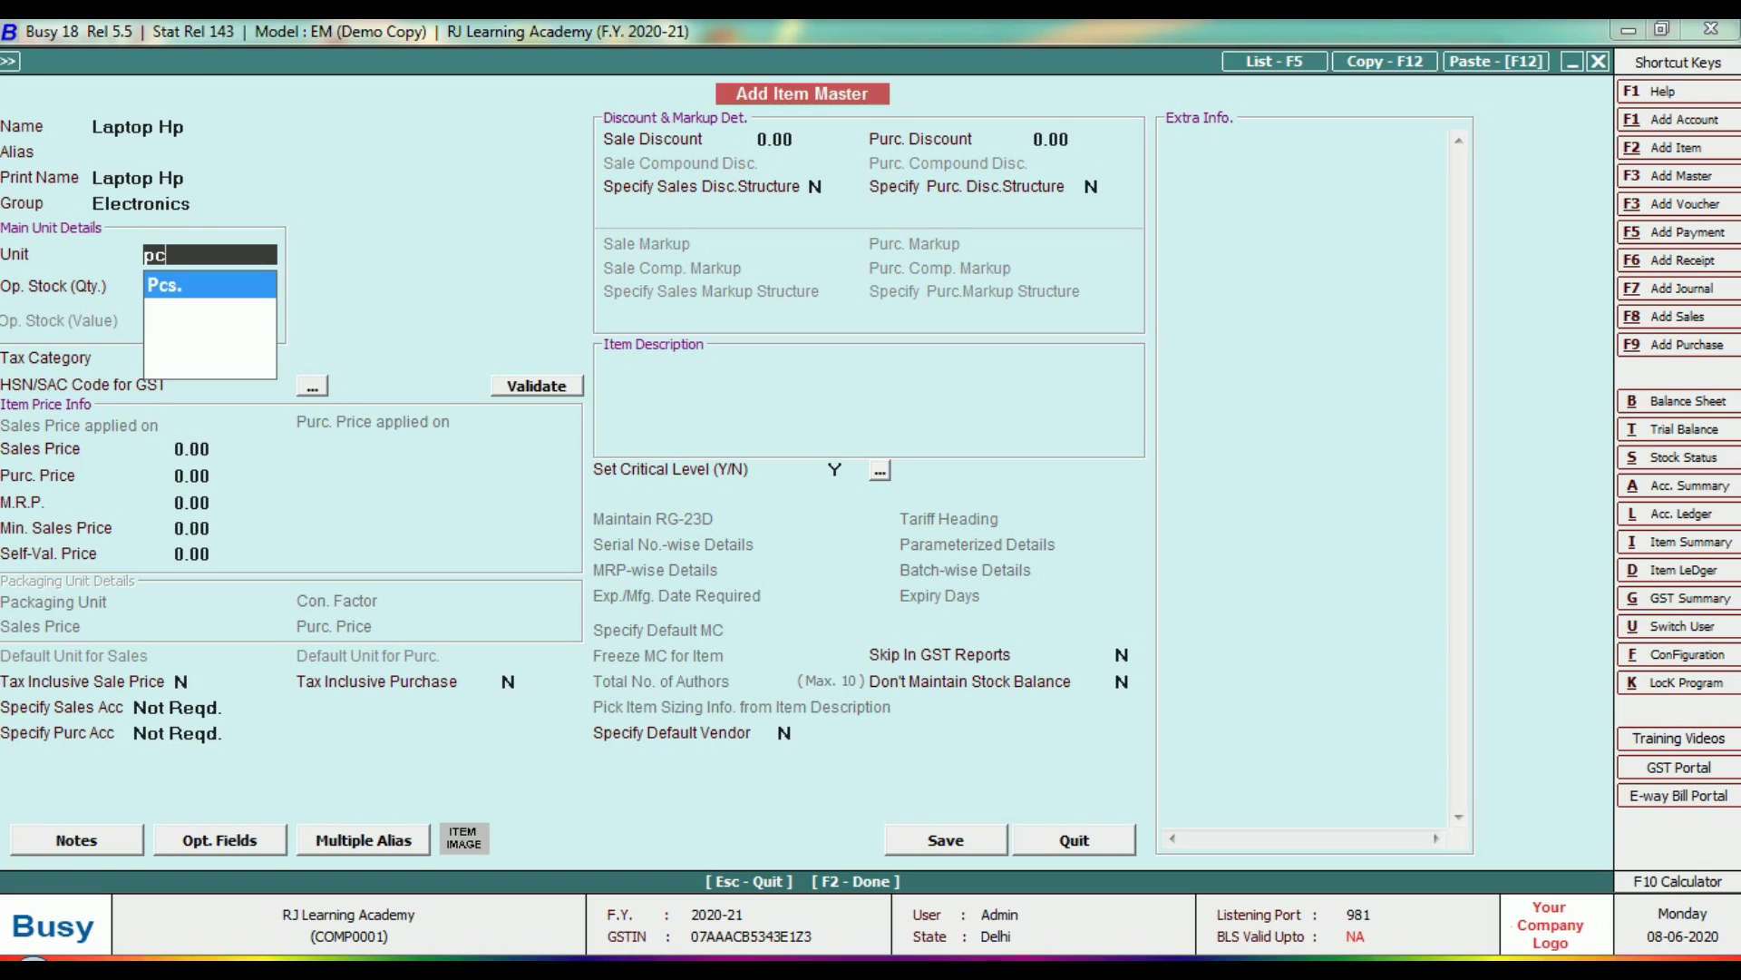
type("c")
key("Return")
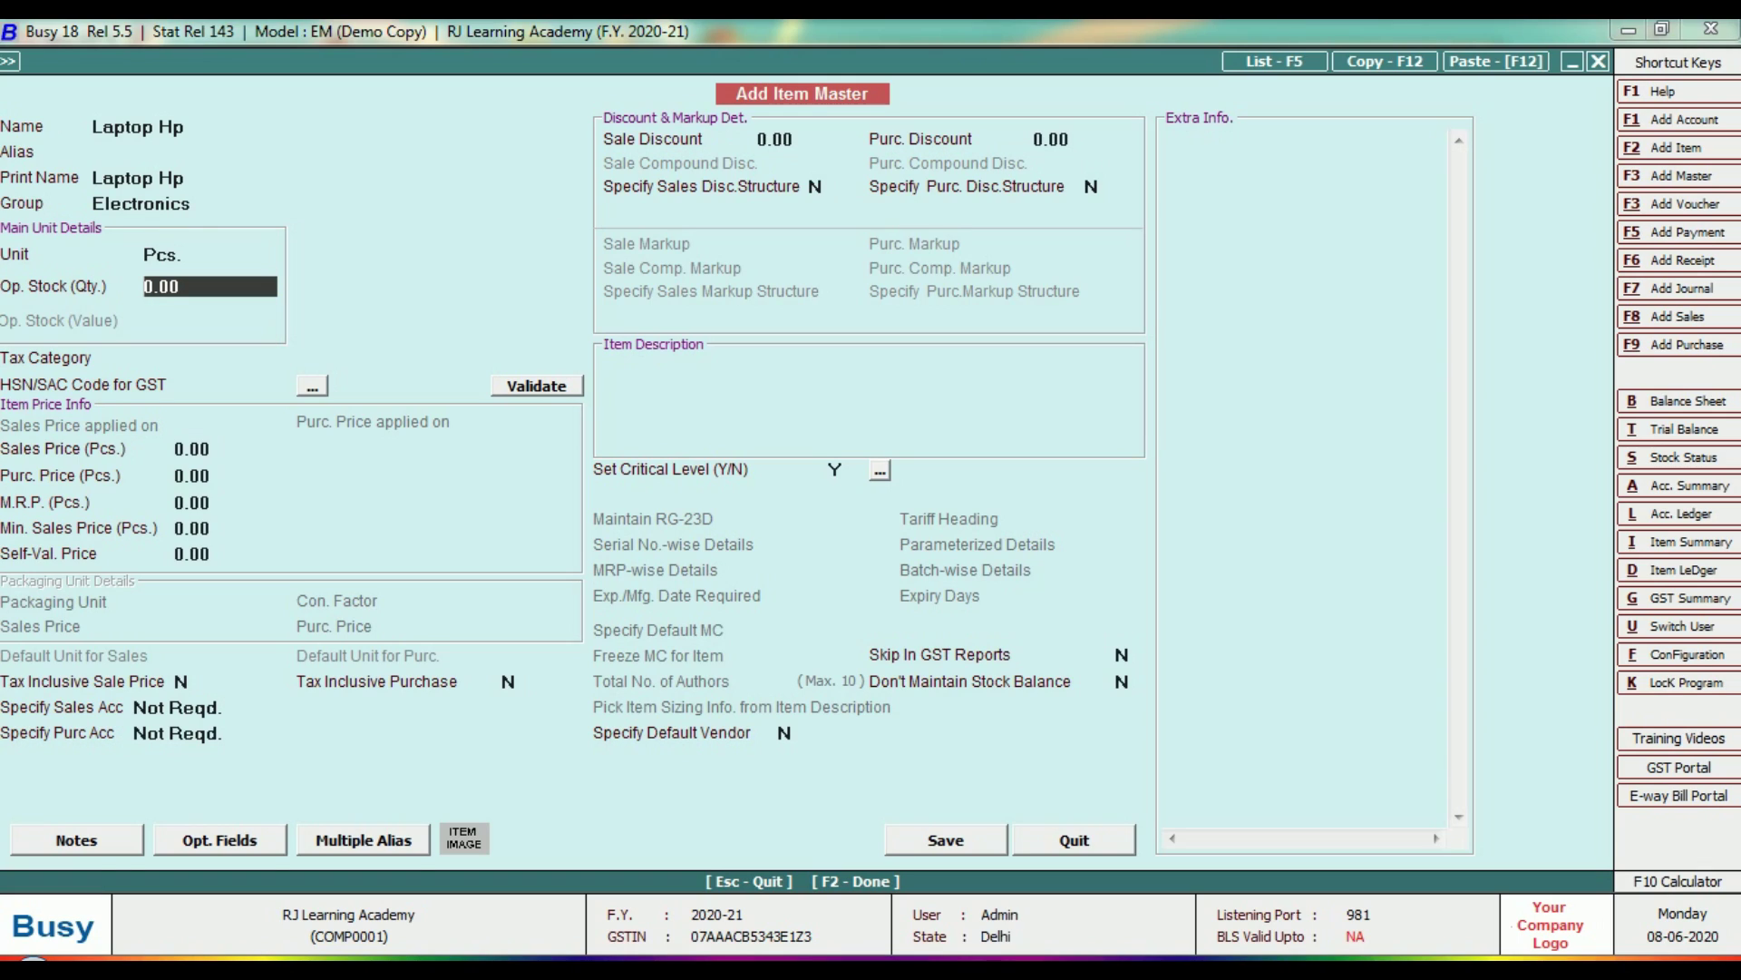
key("Return")
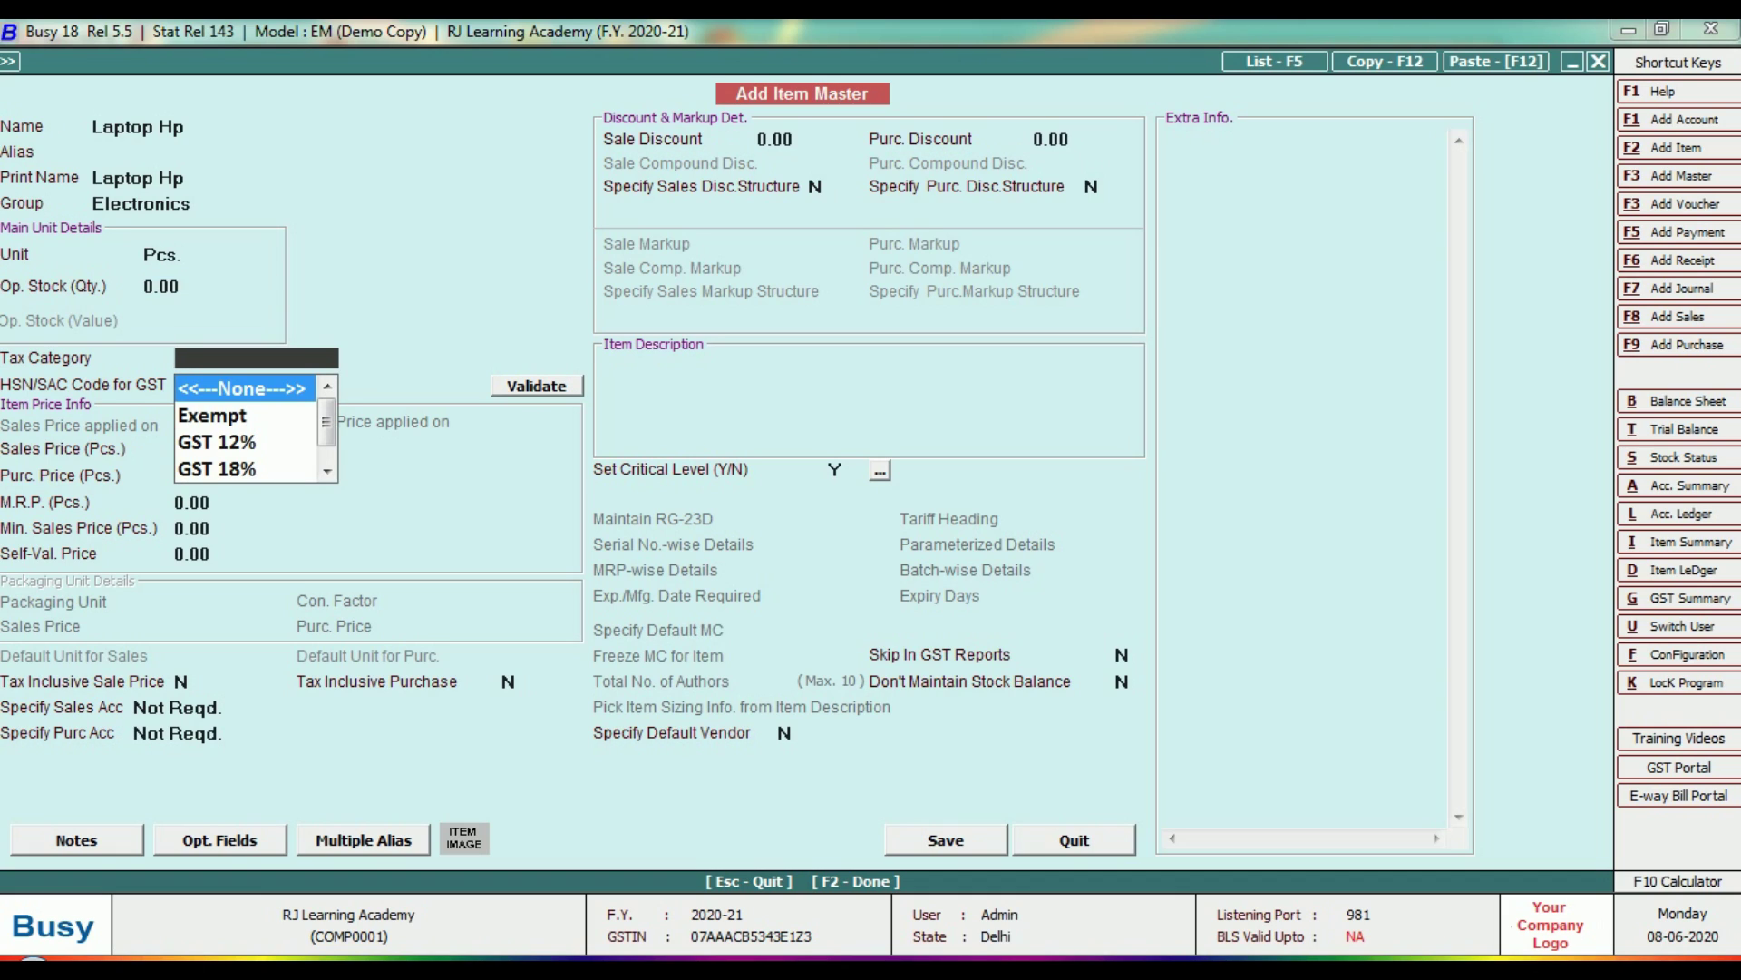
Set the tax category to GST 18% and HSN code to 4152.
key("Down")
key("Down")
key("Down")
key("Return")
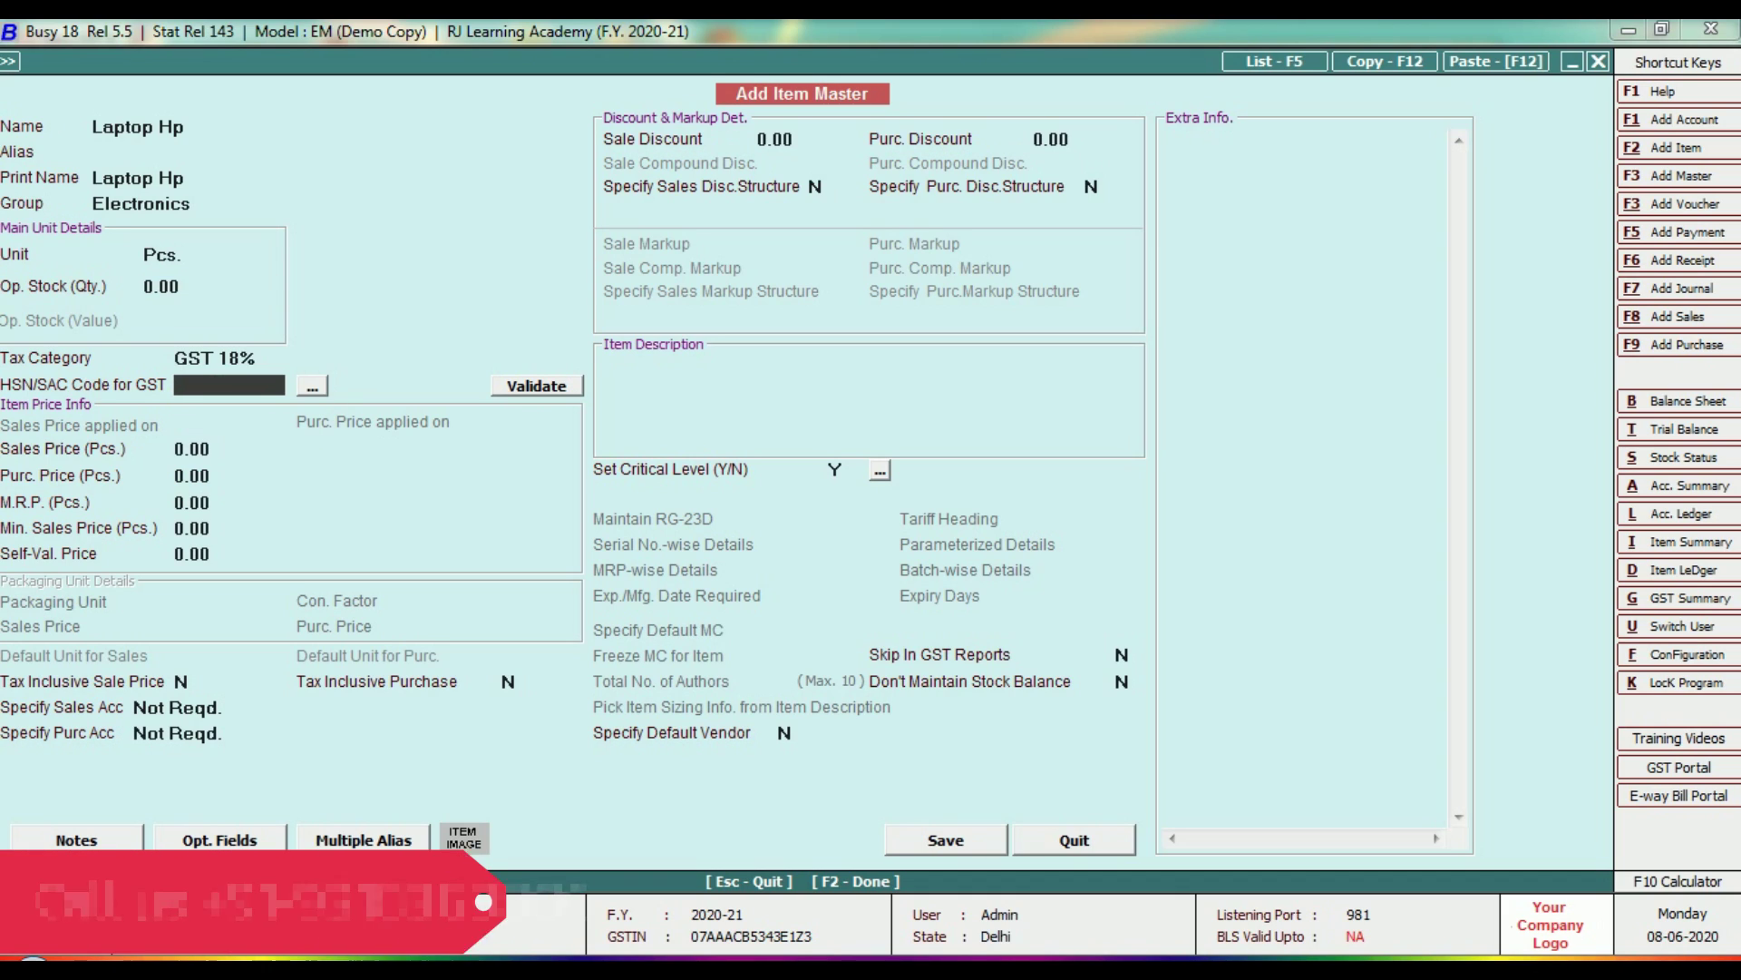
type("4152")
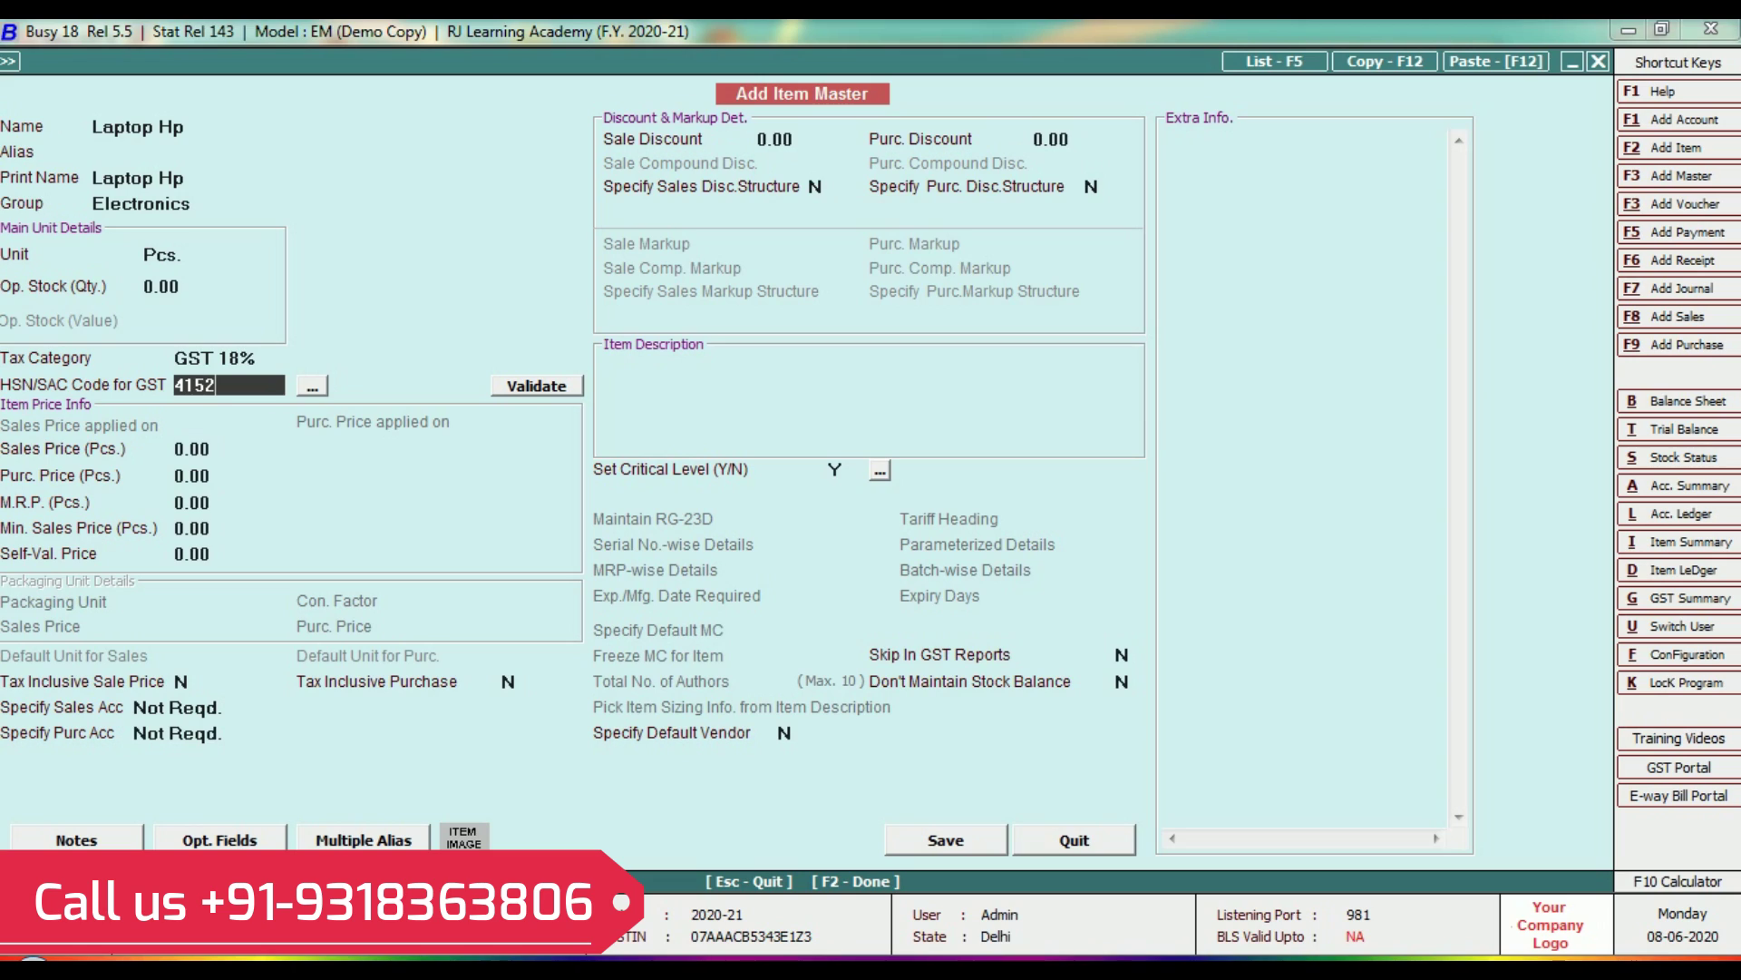
key("Return")
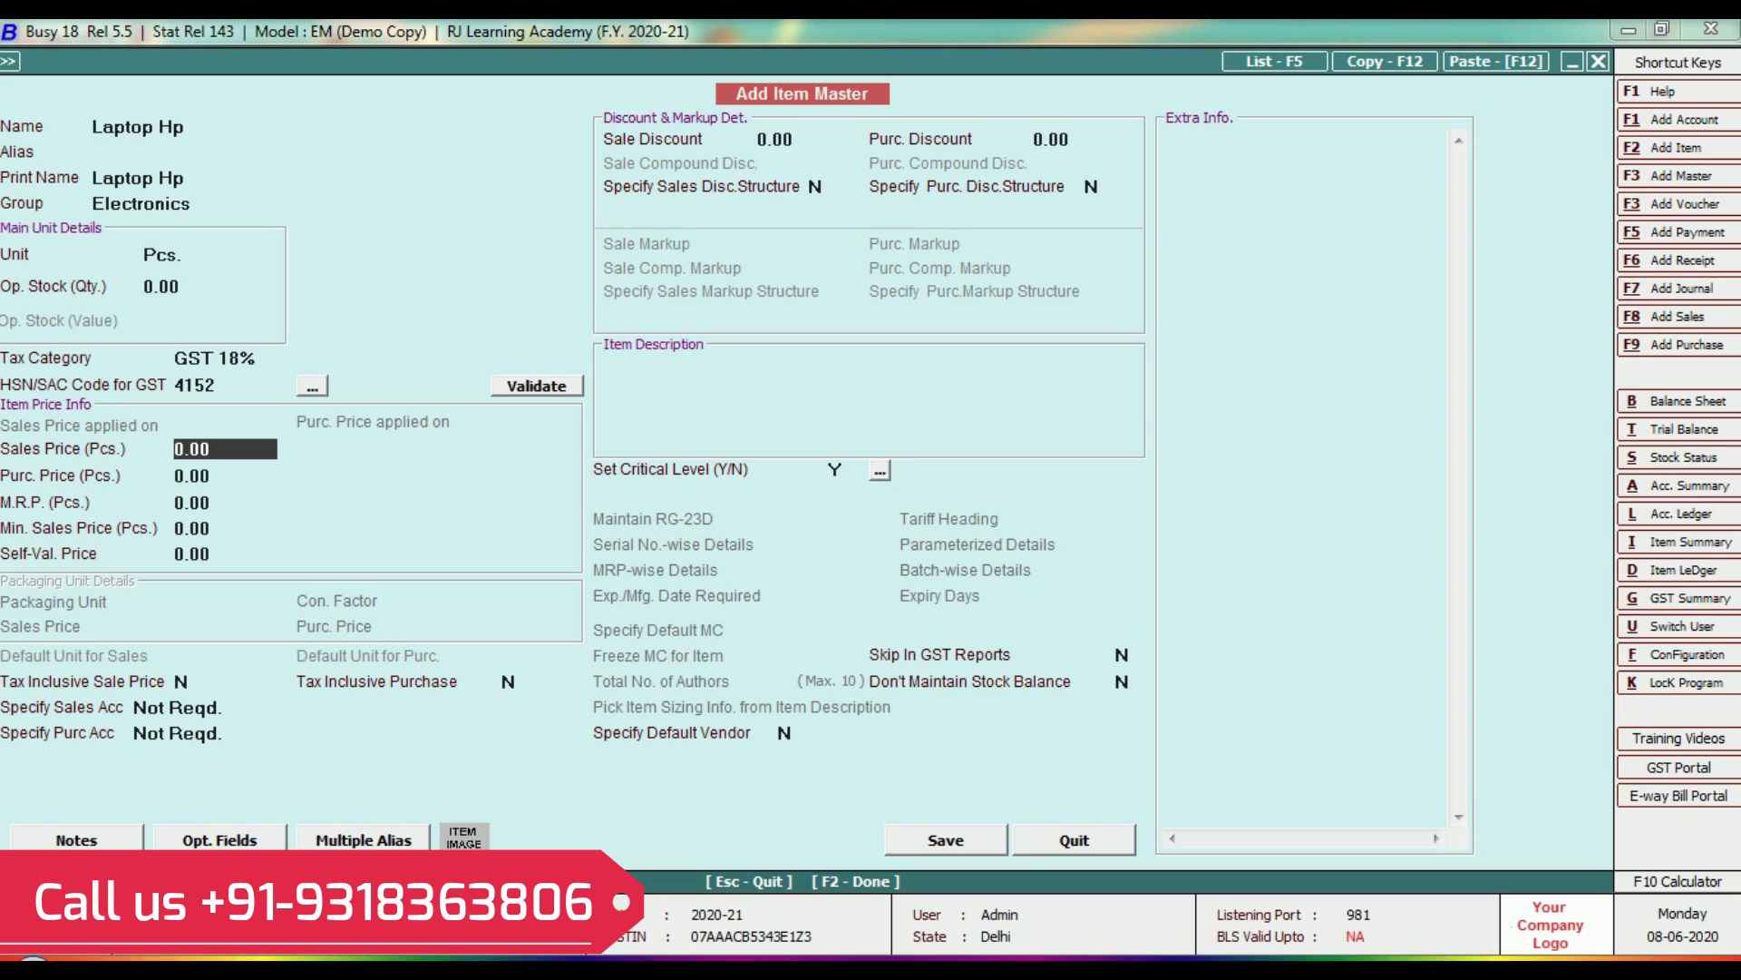
Enter sales price 46,000, purchase price 42,000, MRP 48,000 and minimum sales price 45,000.
type("48000")
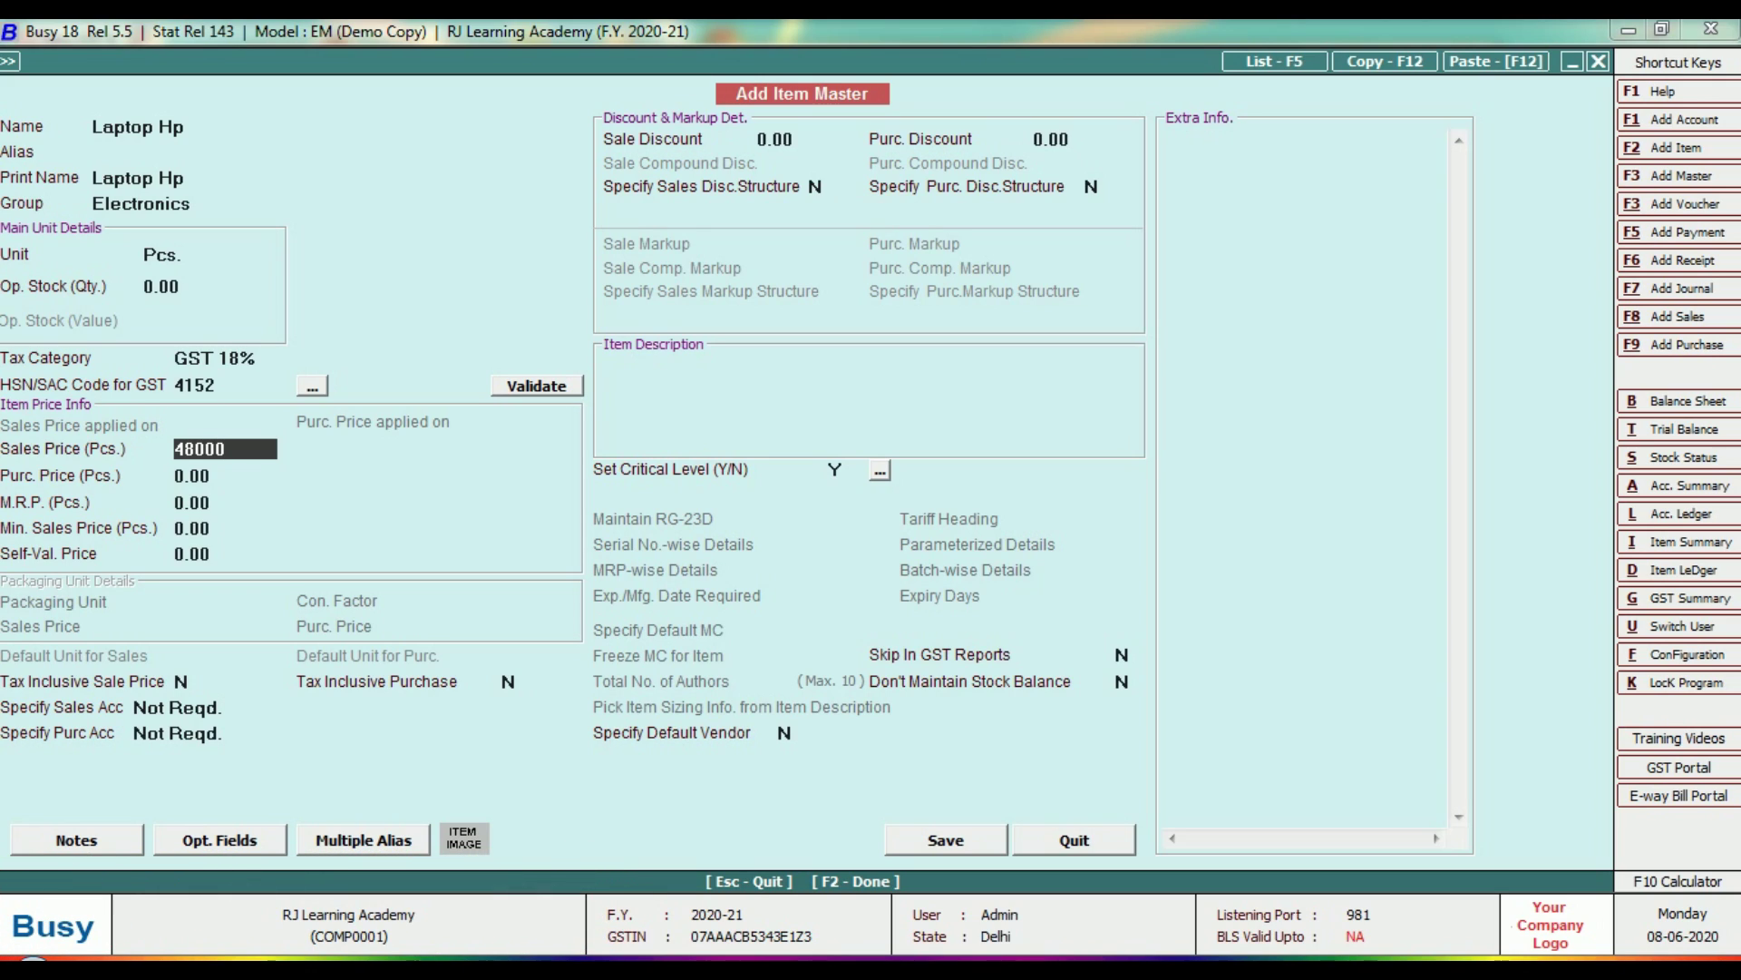
key("Return")
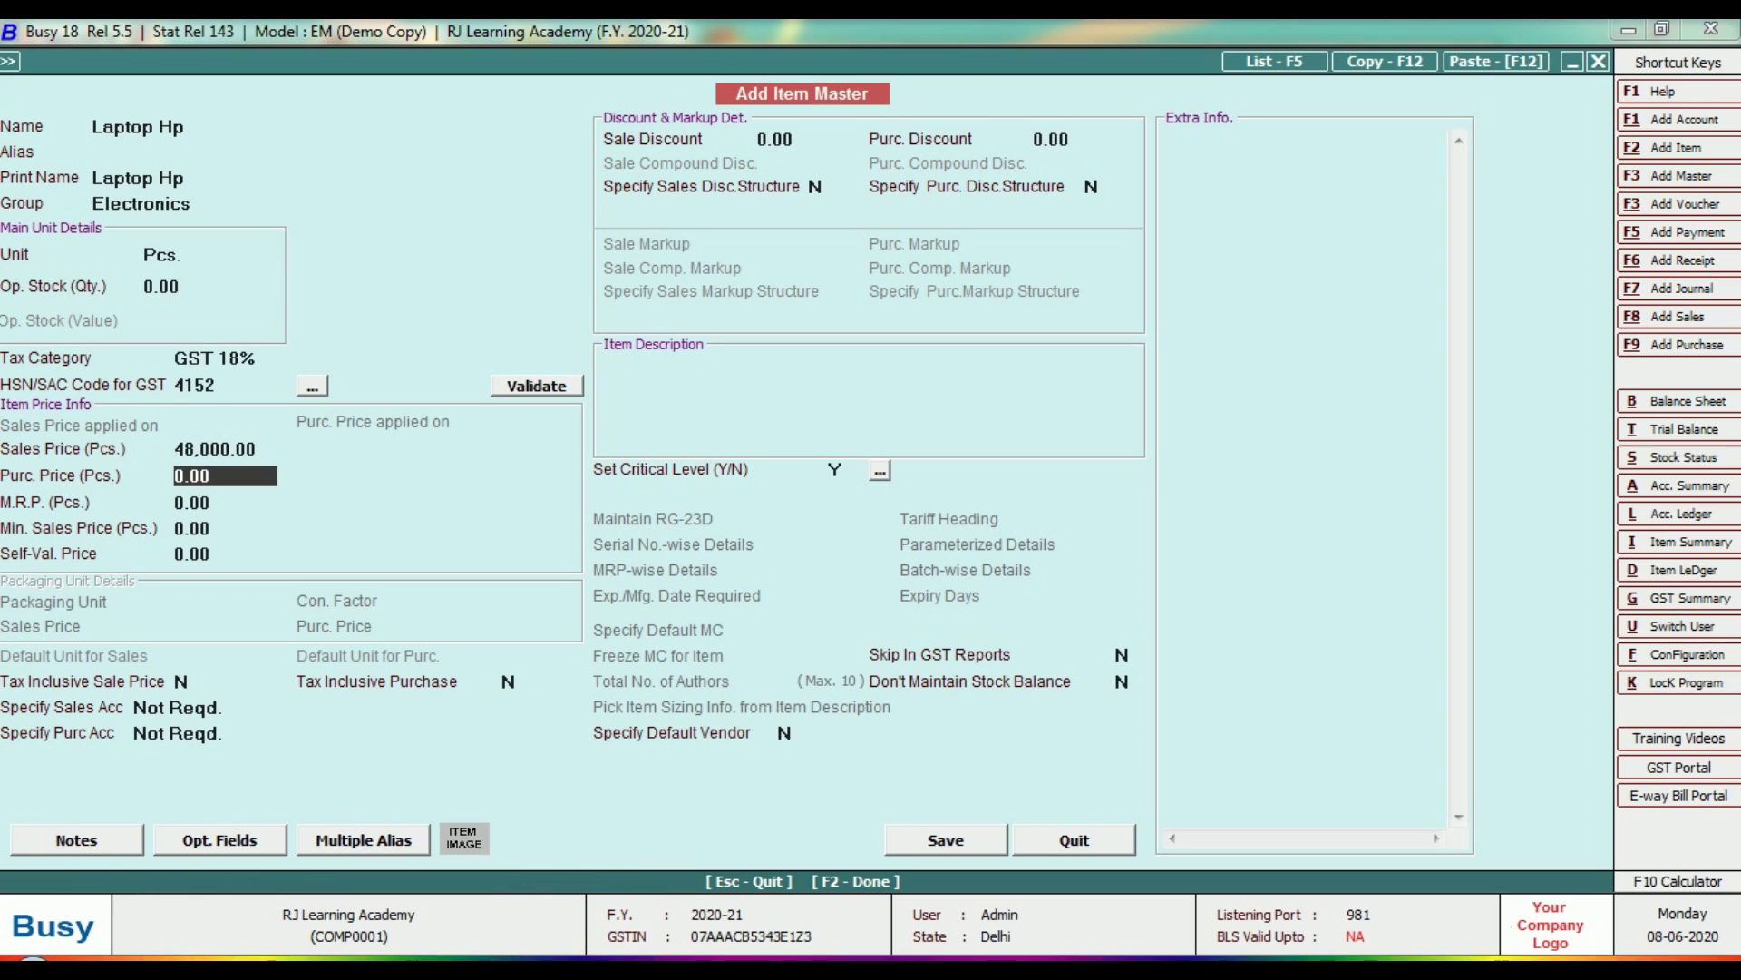
type("42,000")
key("Return")
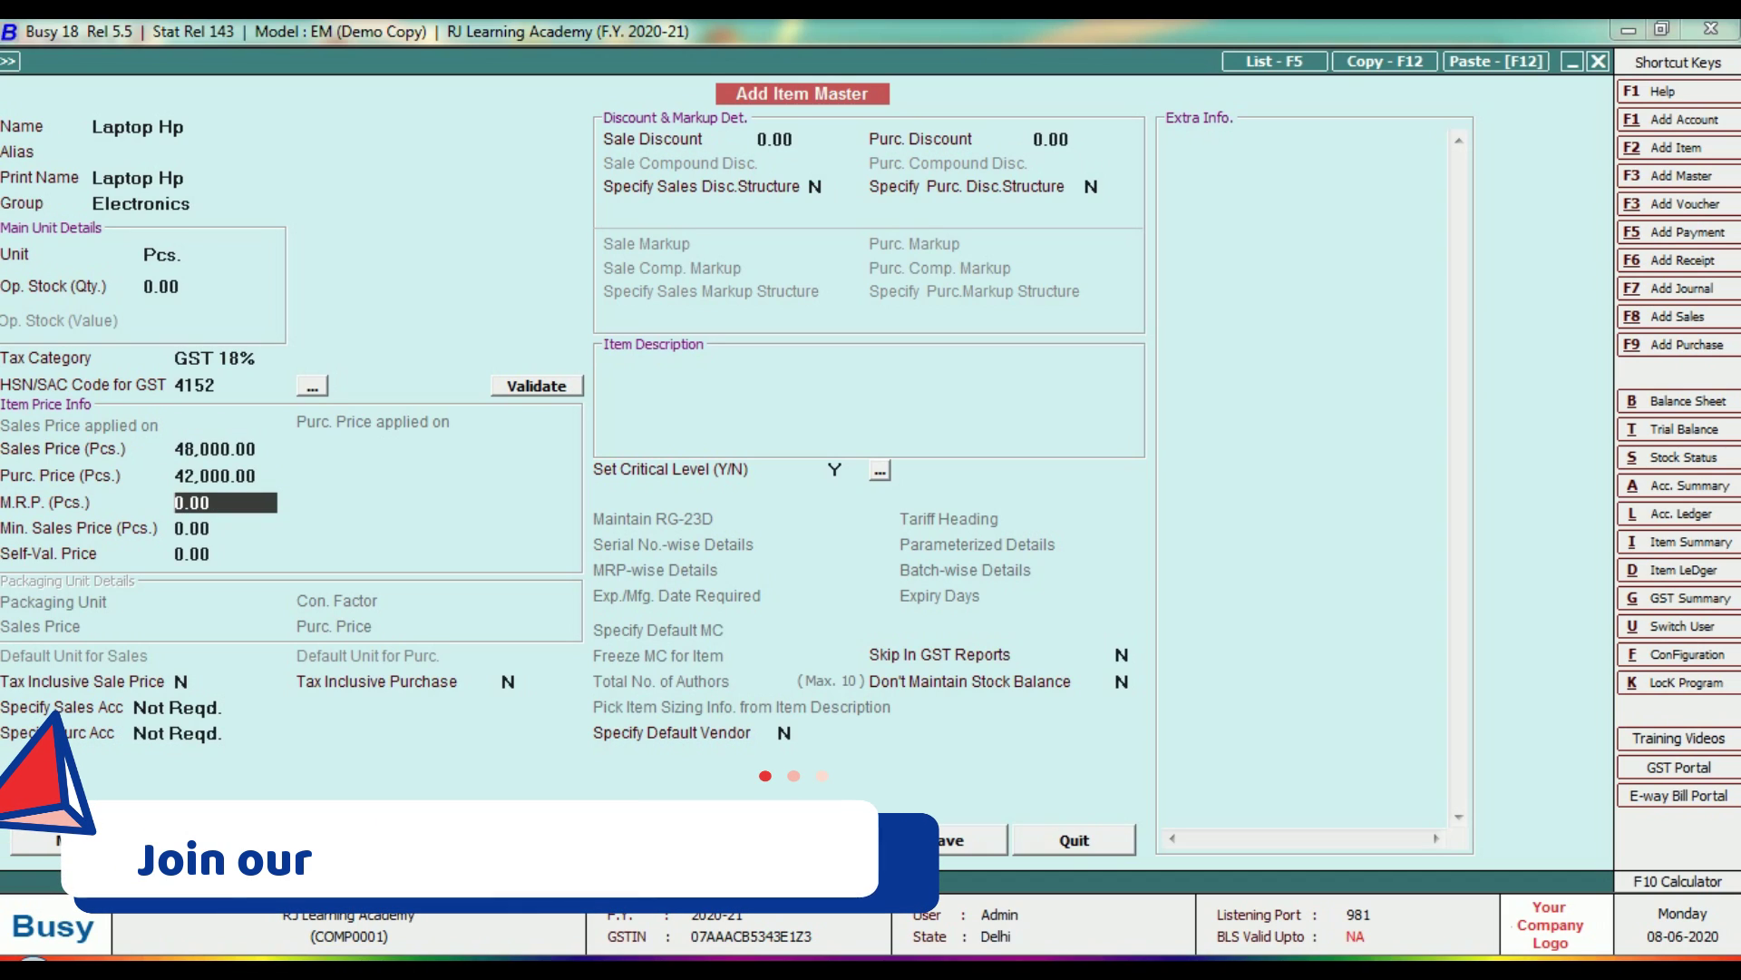
type("45000")
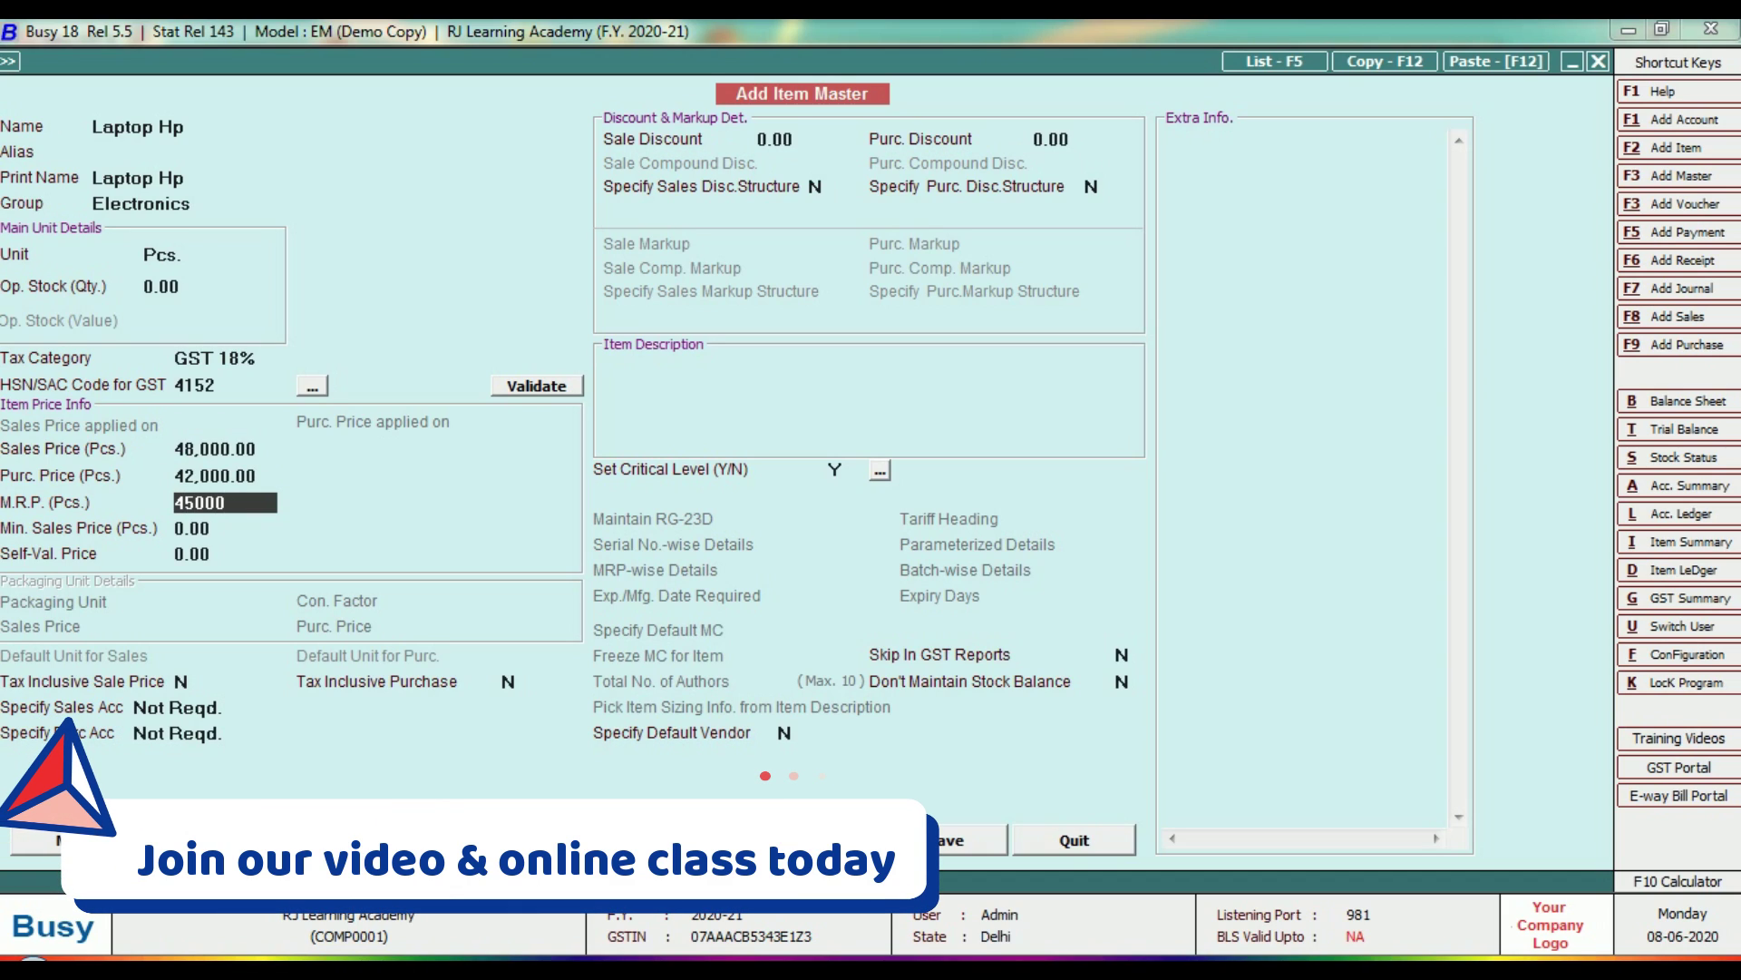
key("Return")
key("Up")
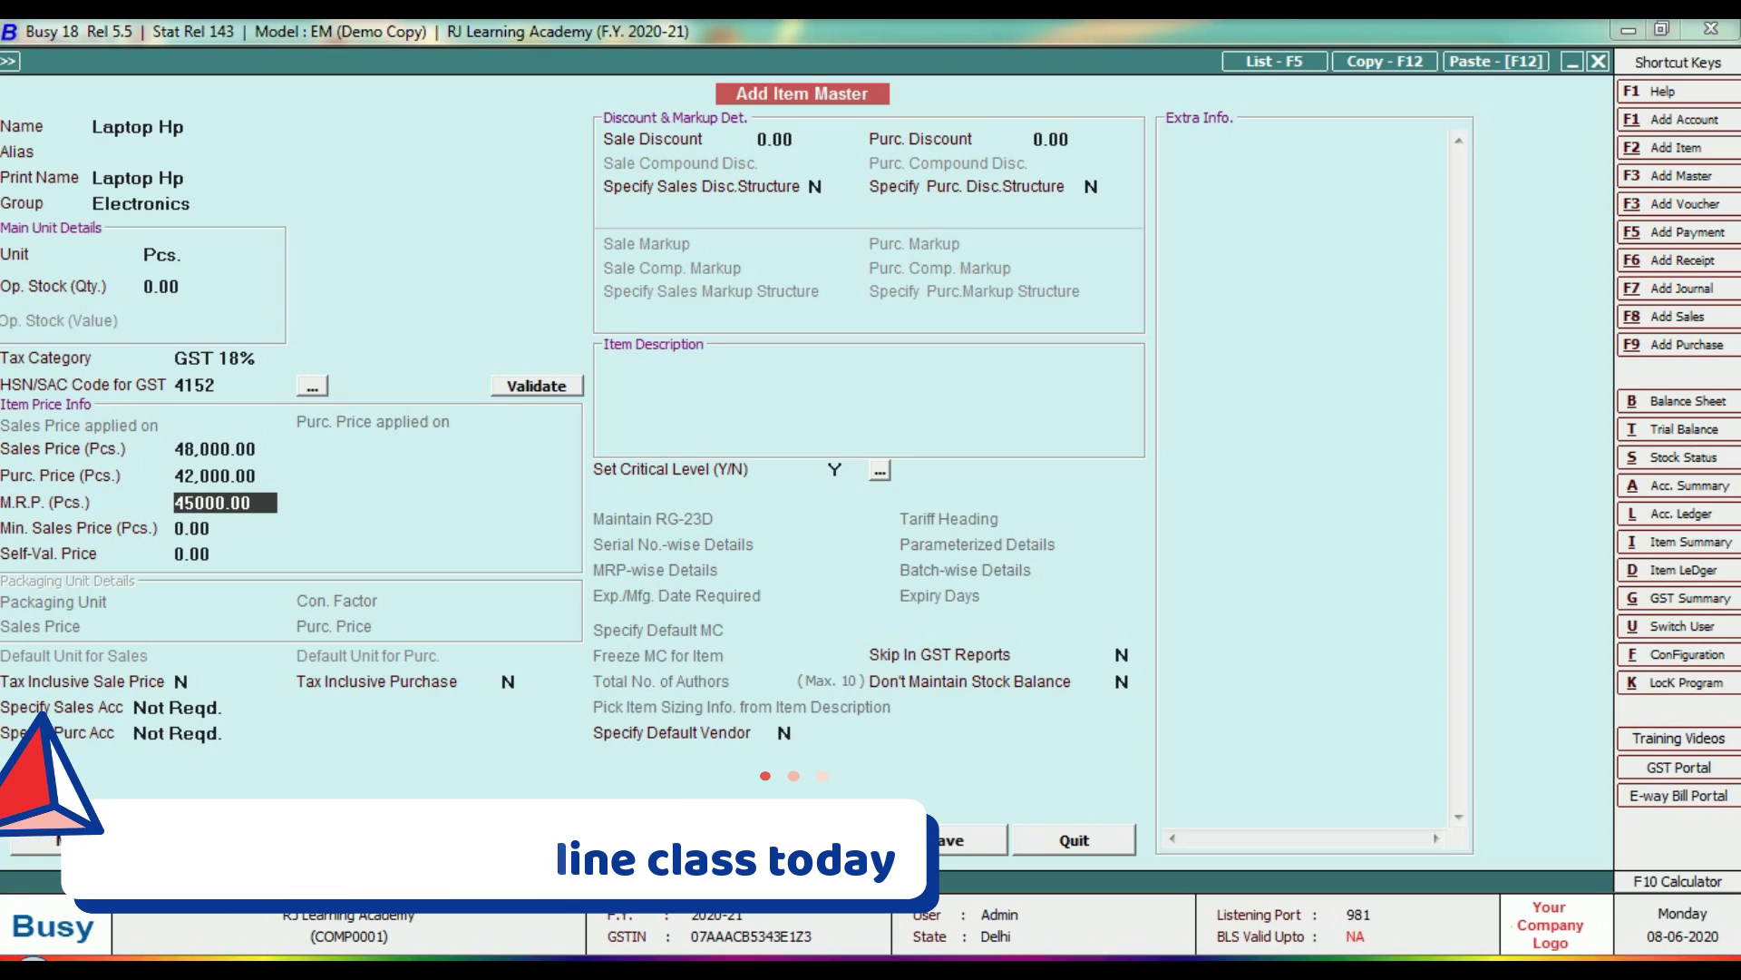
type("48,00")
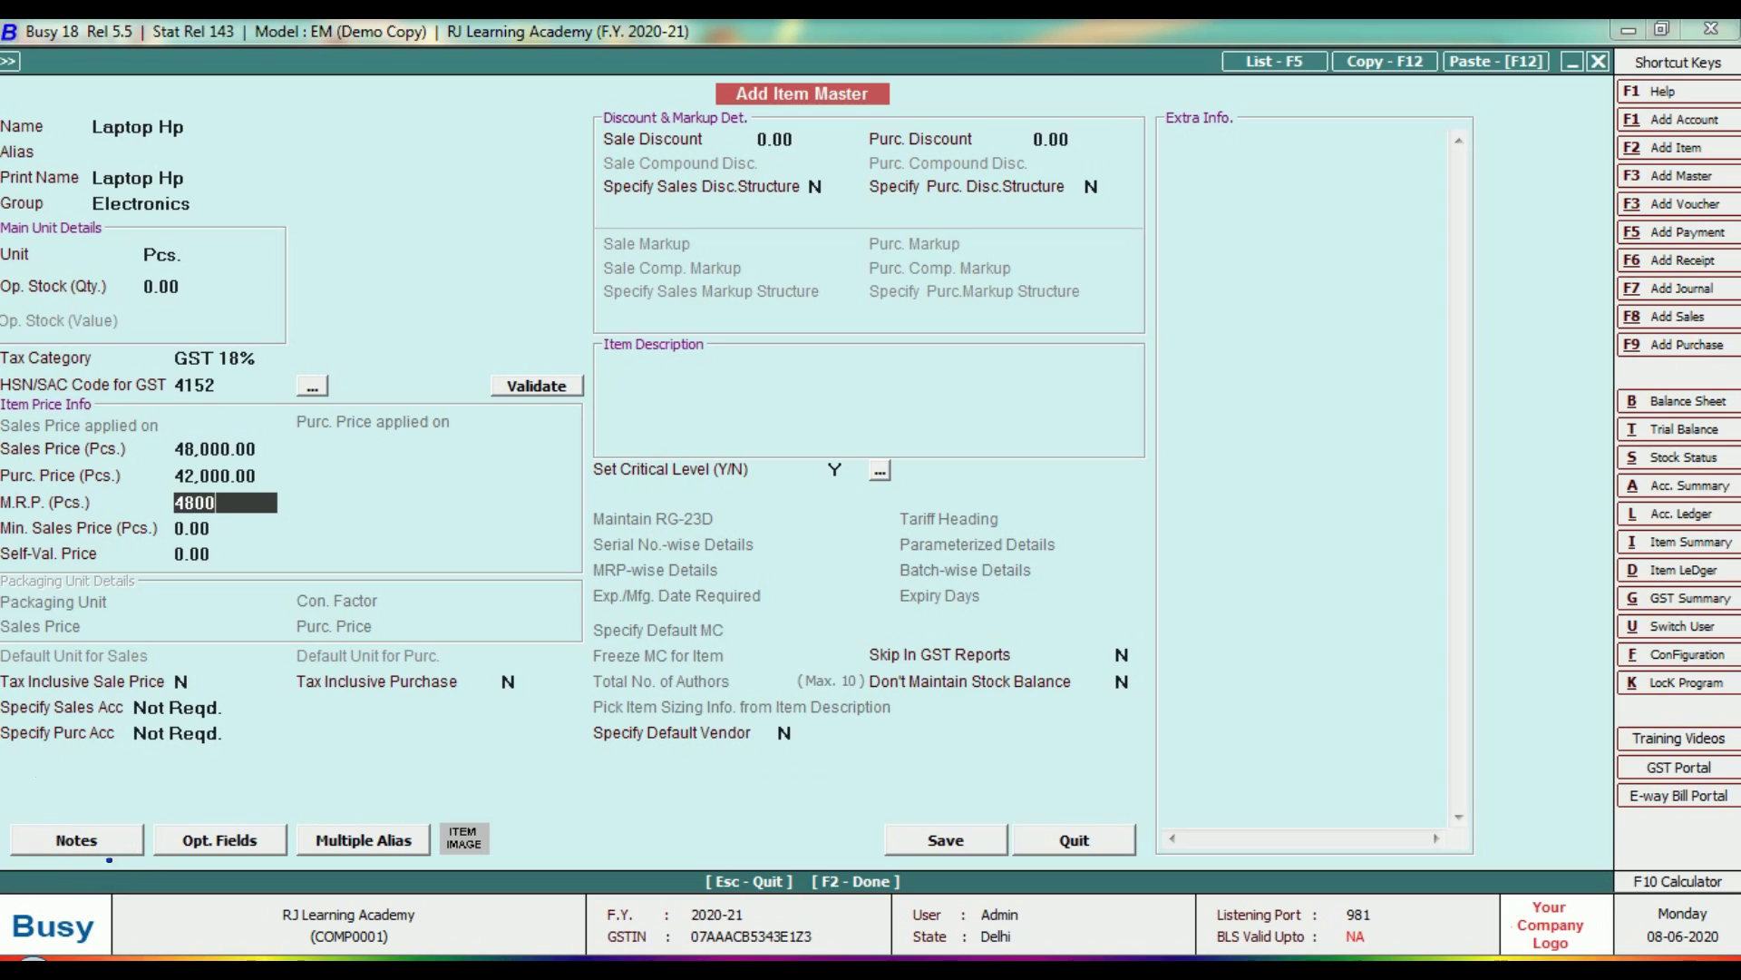
type("0")
key("Up")
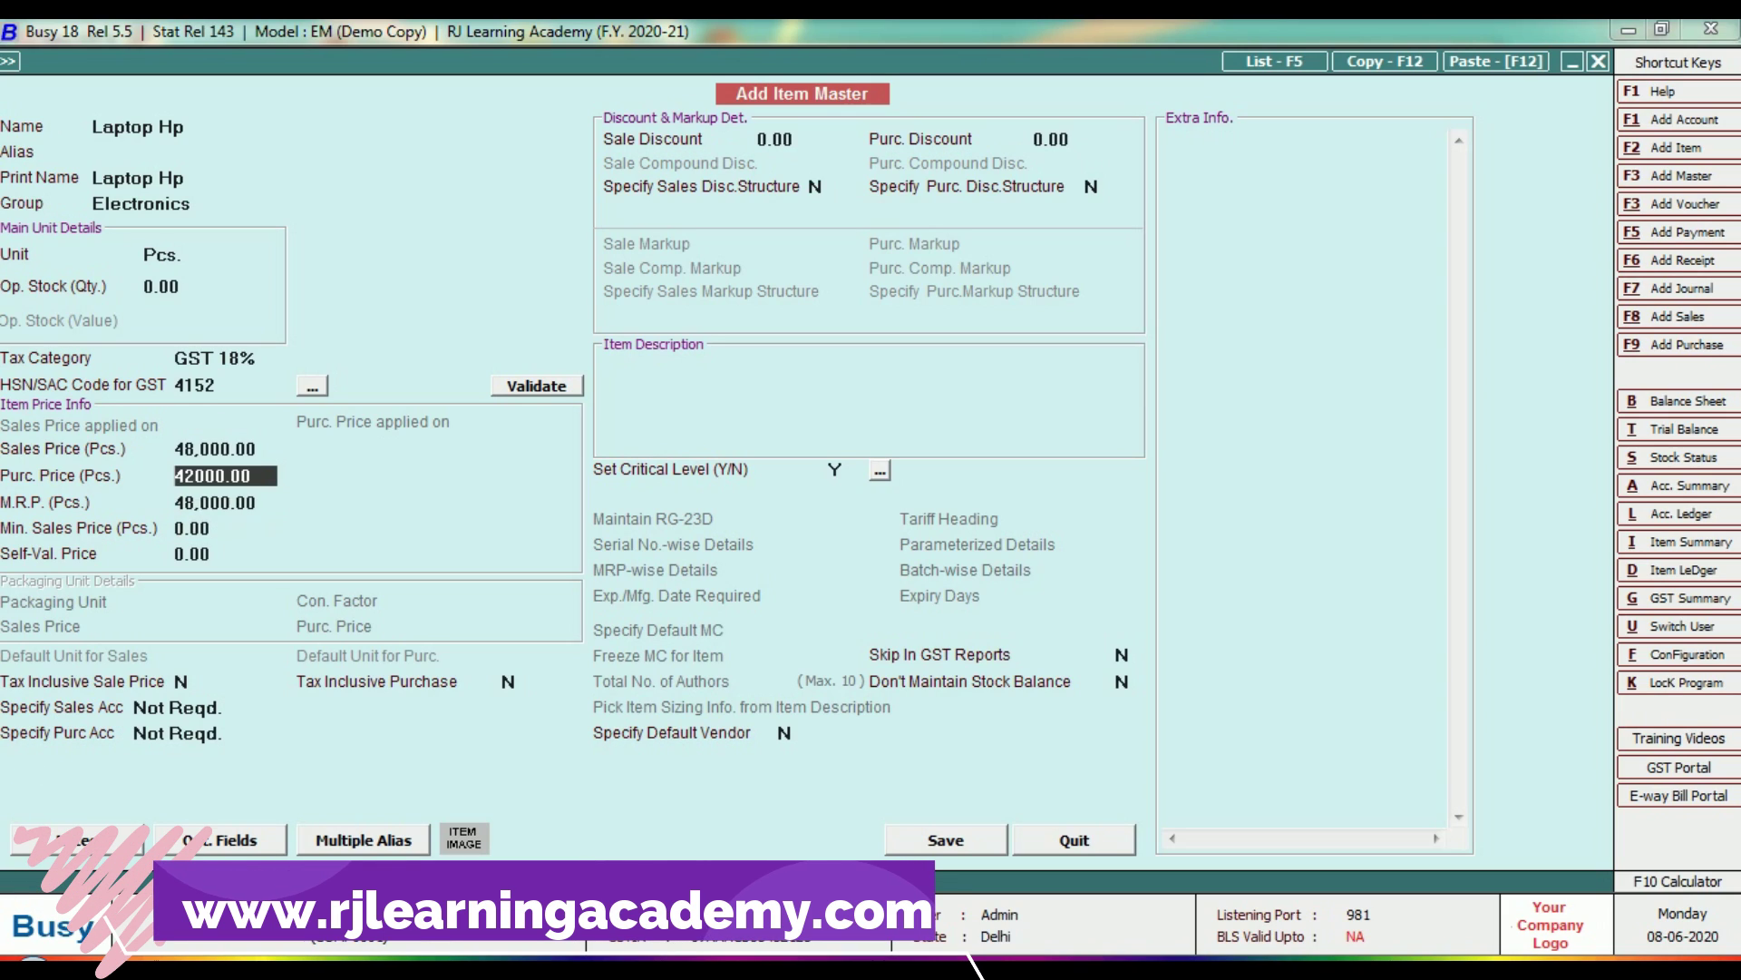
key("Up")
key("Up")
key("Down")
type("4")
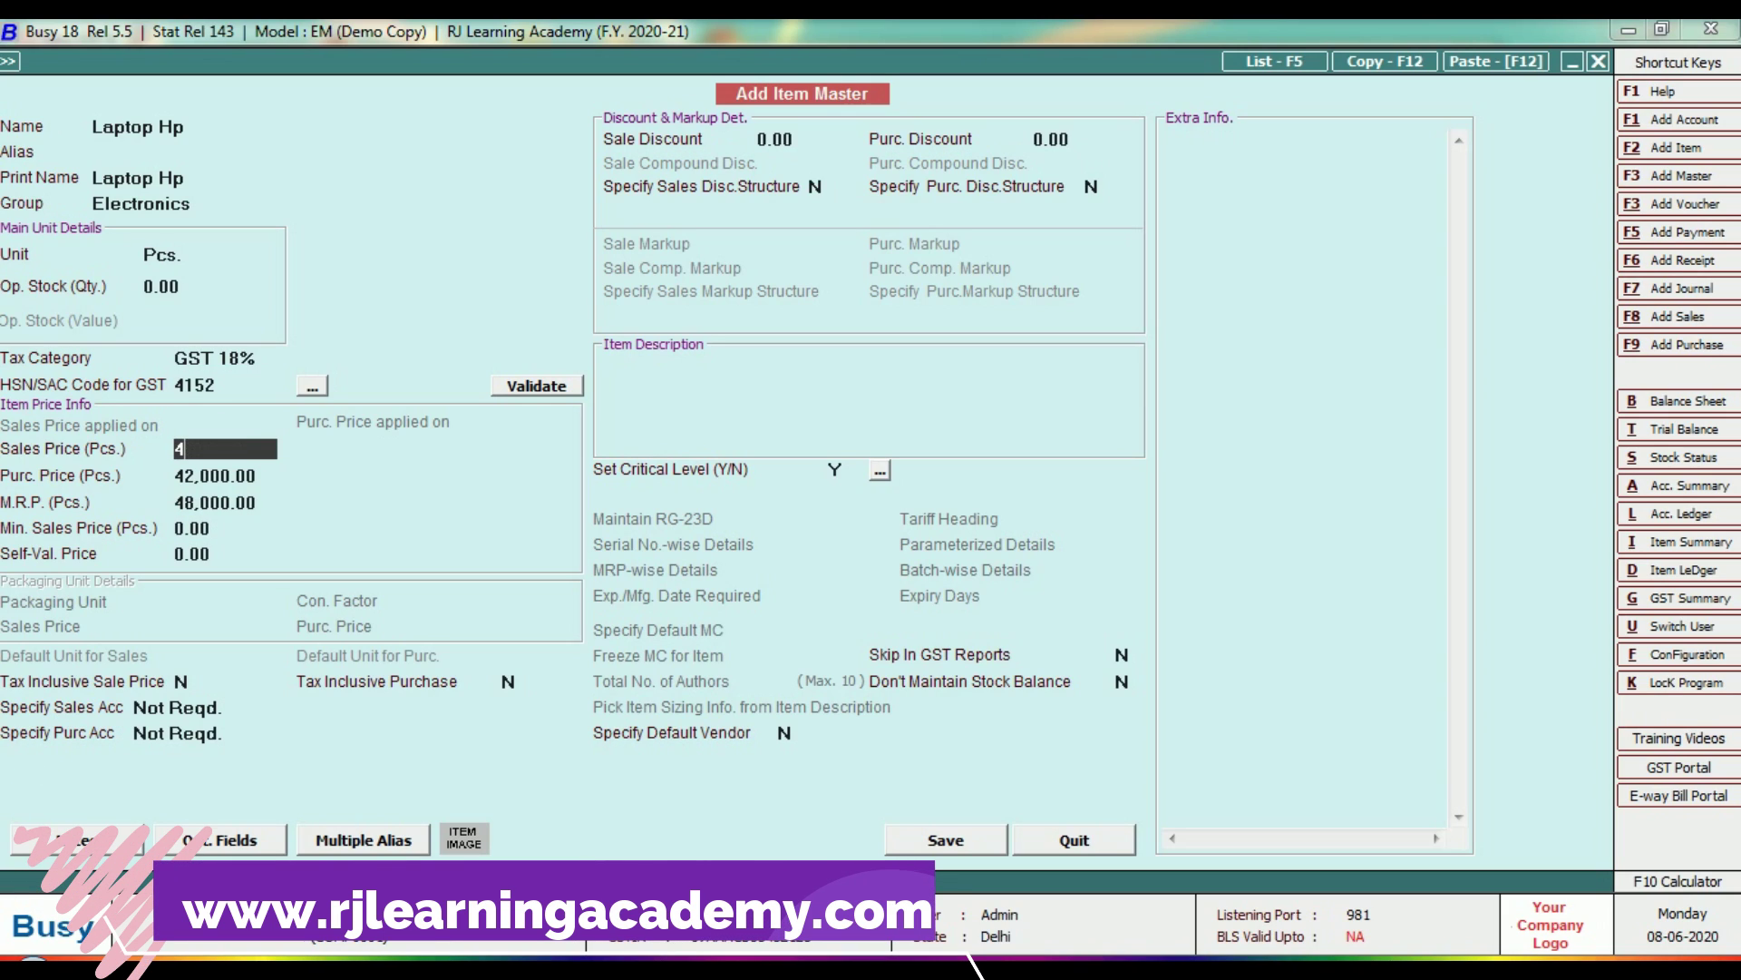
key("Return")
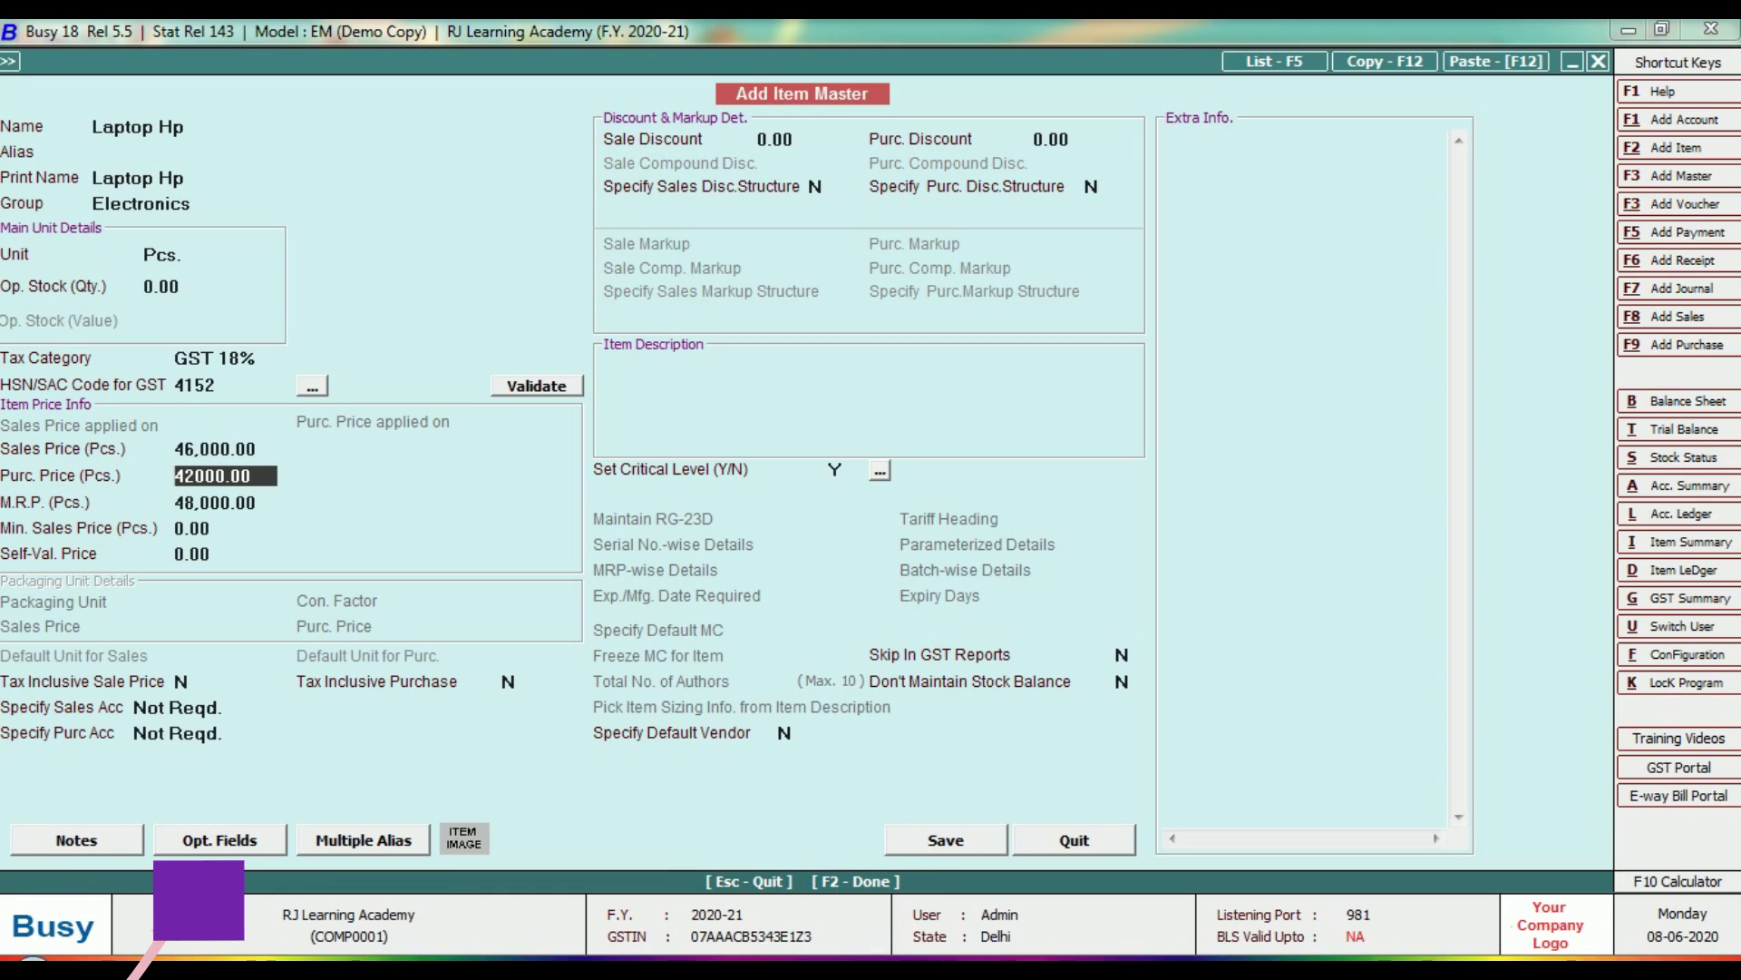
key("Return")
key("Return")
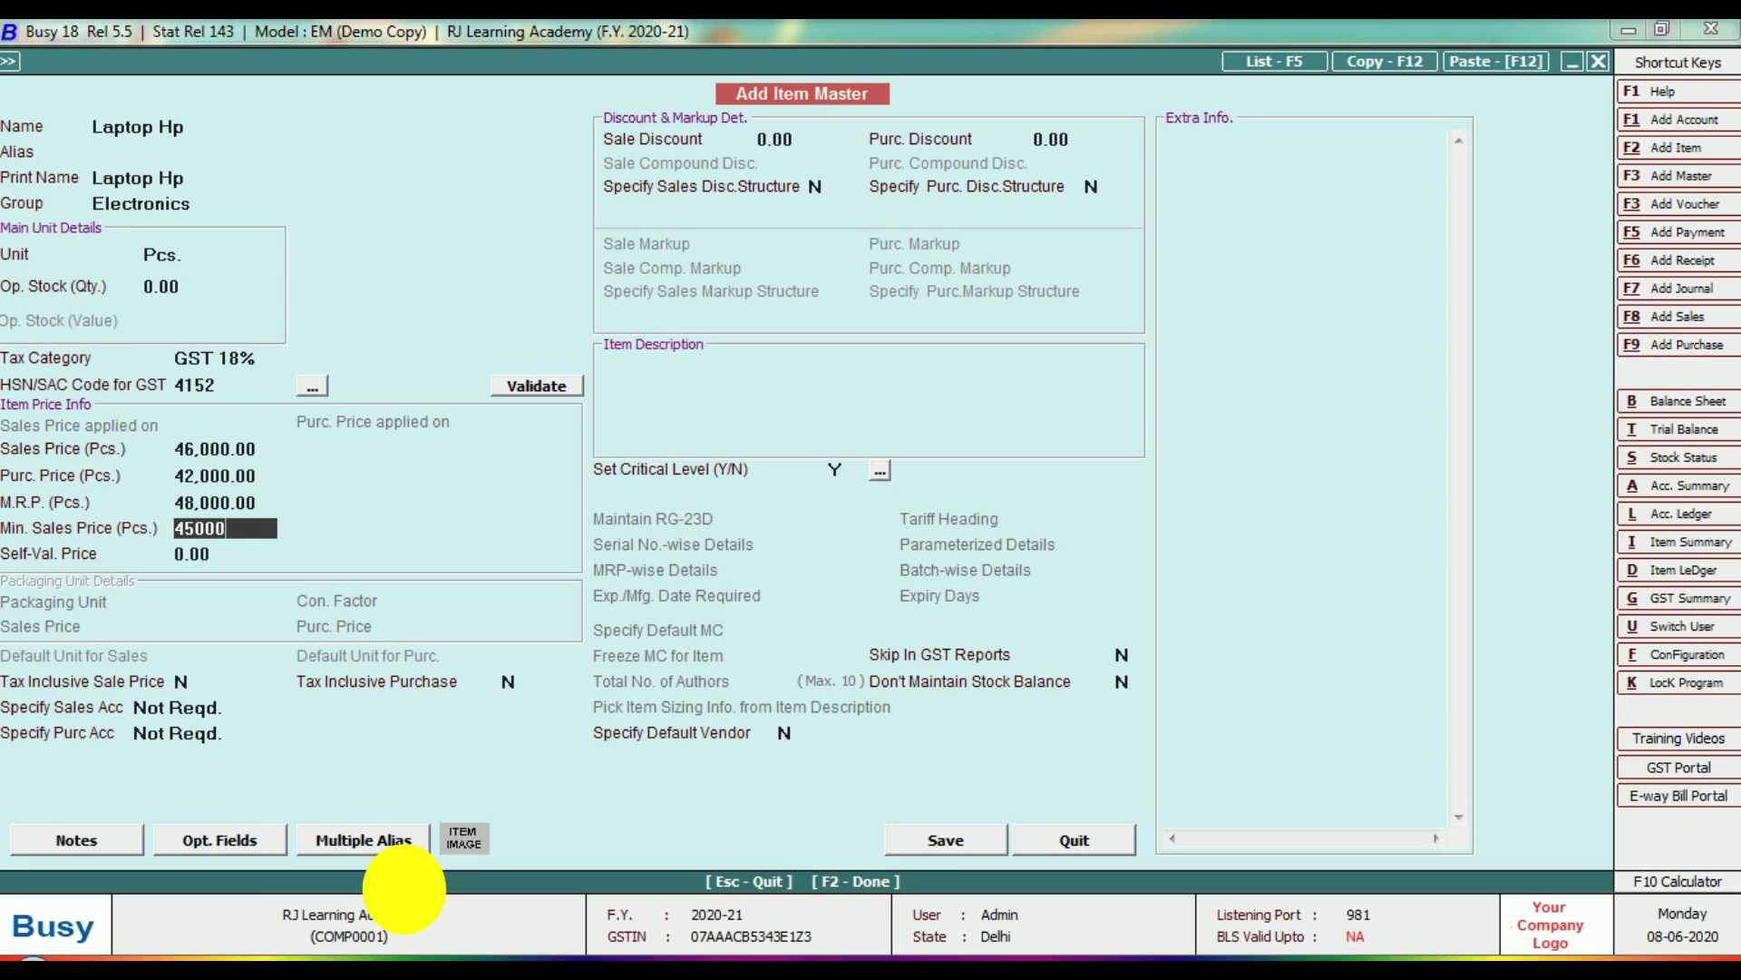
Confirm minimum sales price 45,000, keep other options default, and open Define Critical Levels.
key("Return")
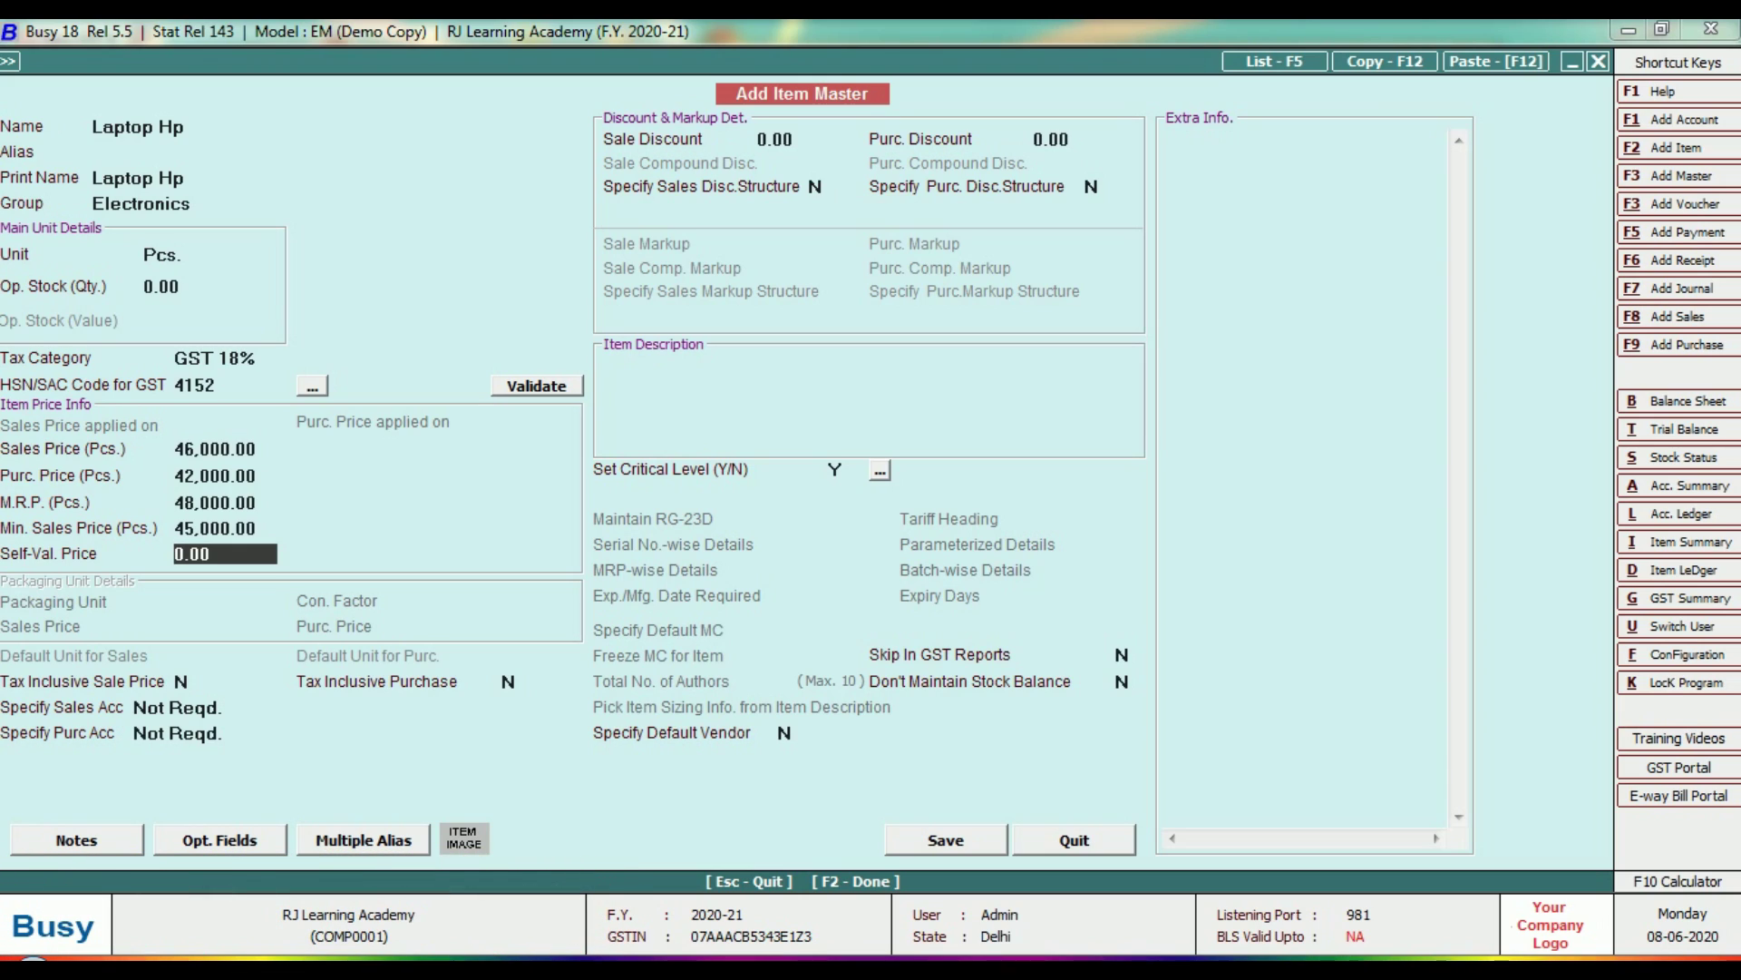
left_click(182, 681)
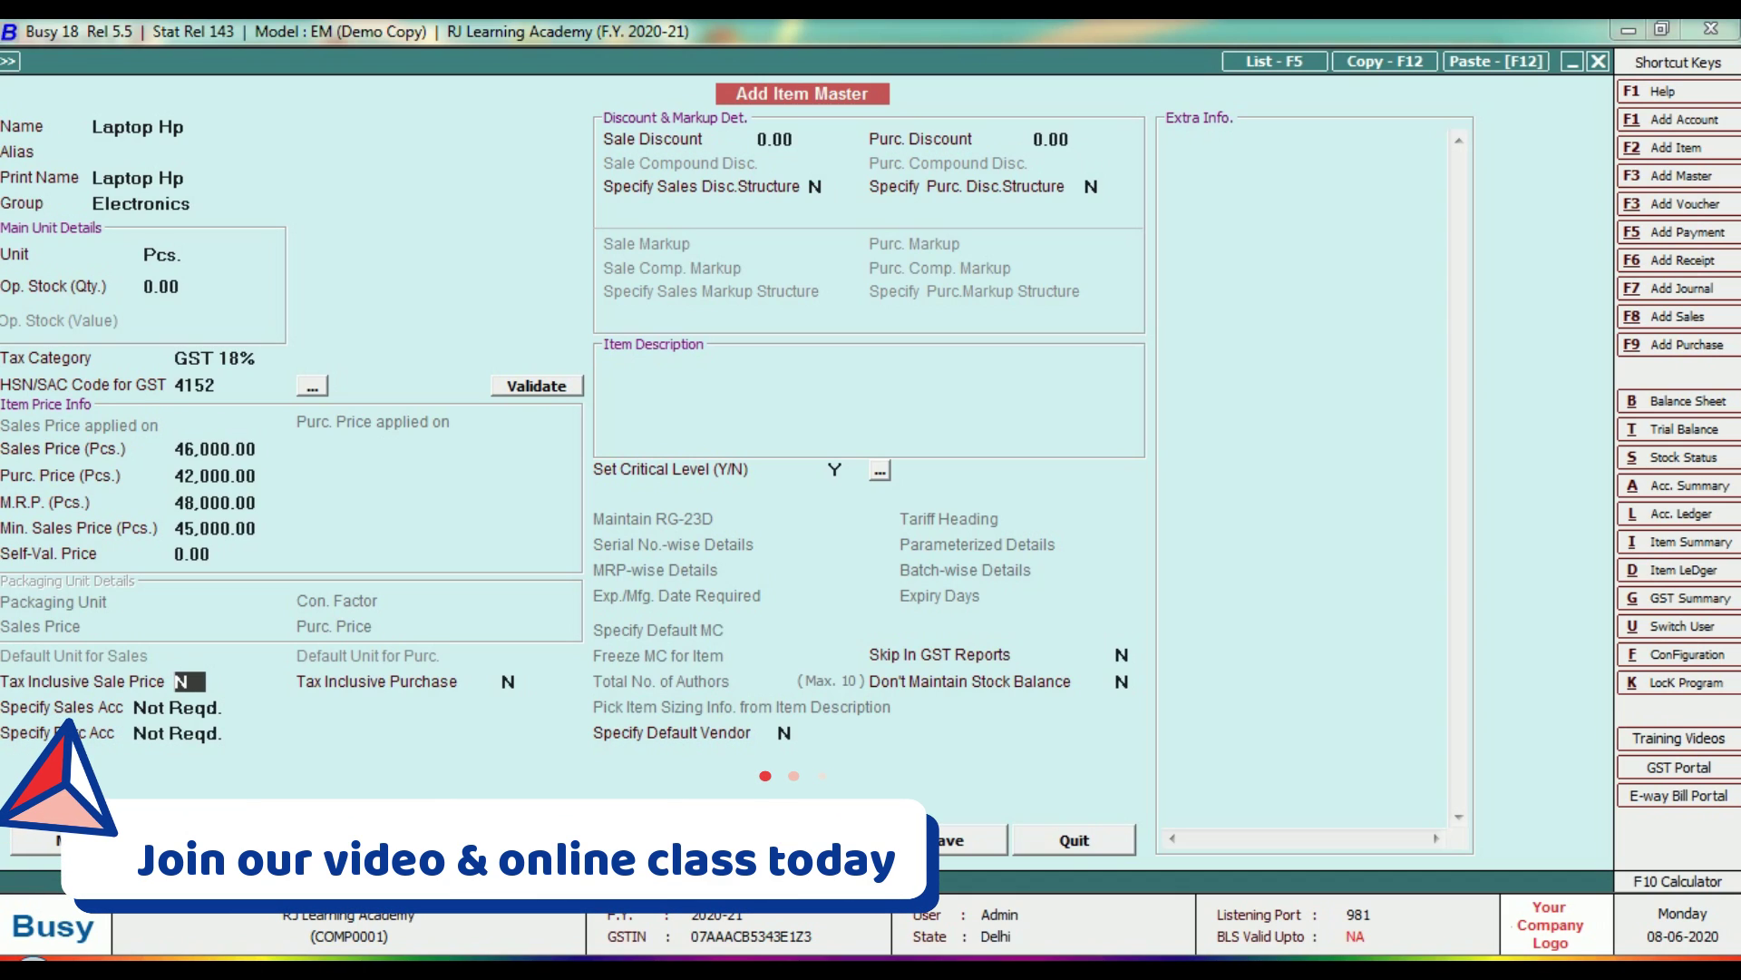
left_click(517, 681)
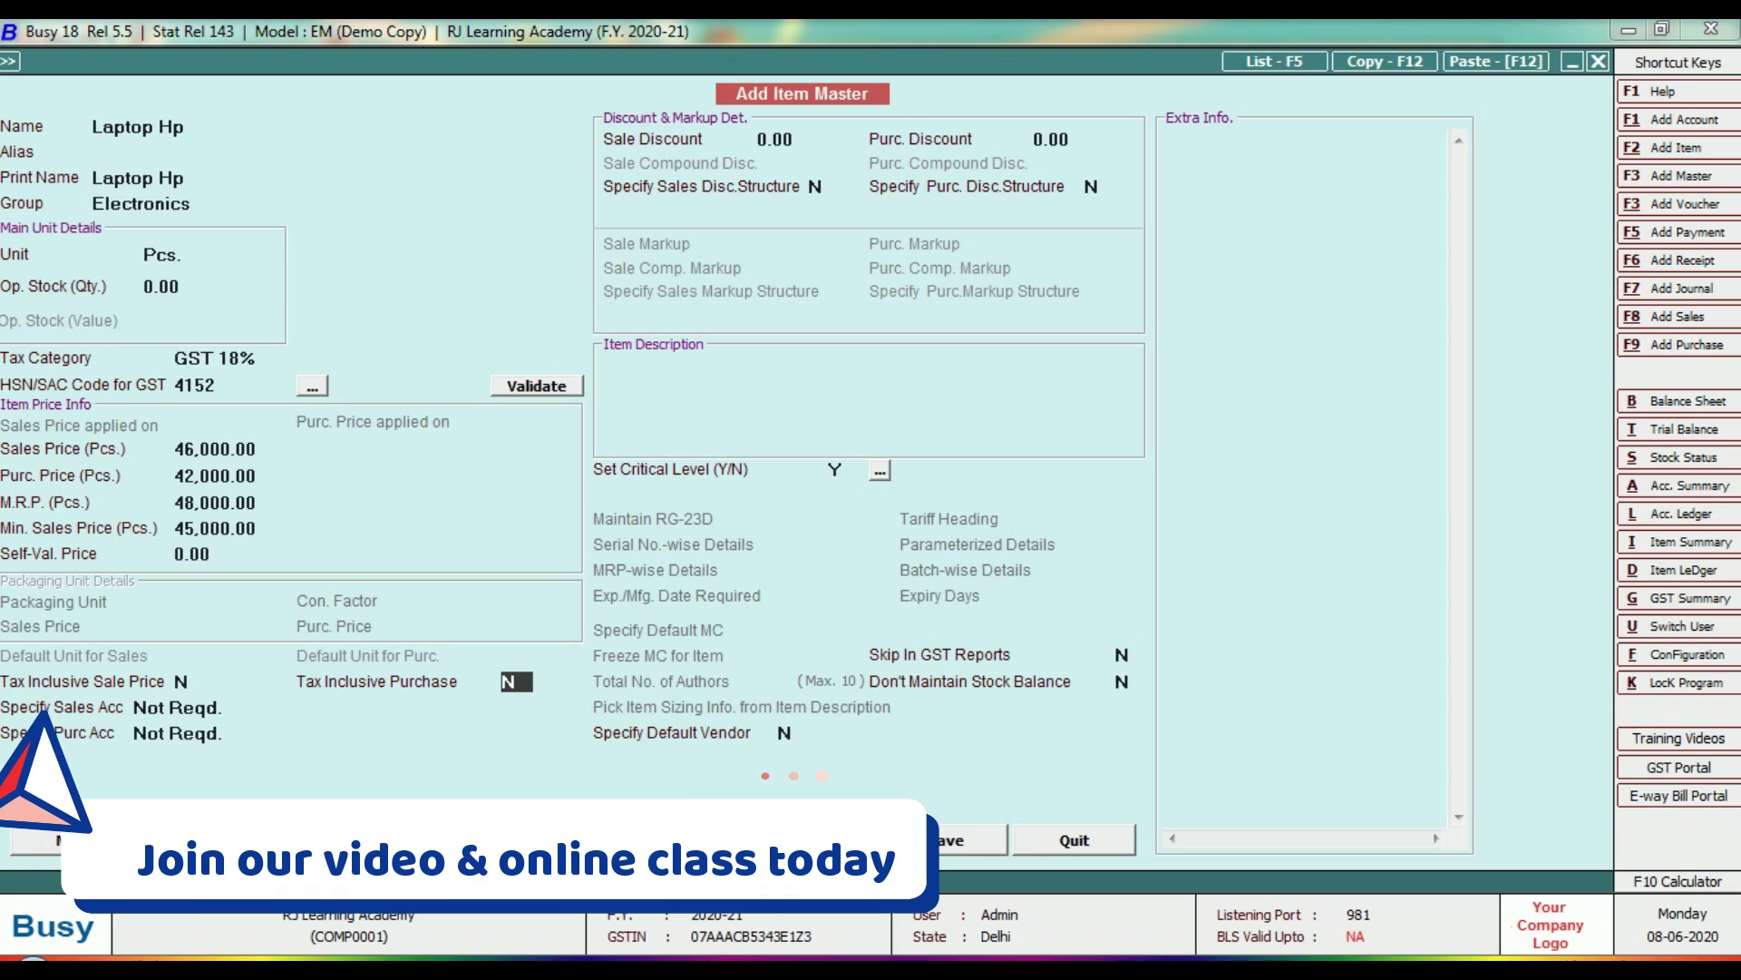
key("Return")
key("Return")
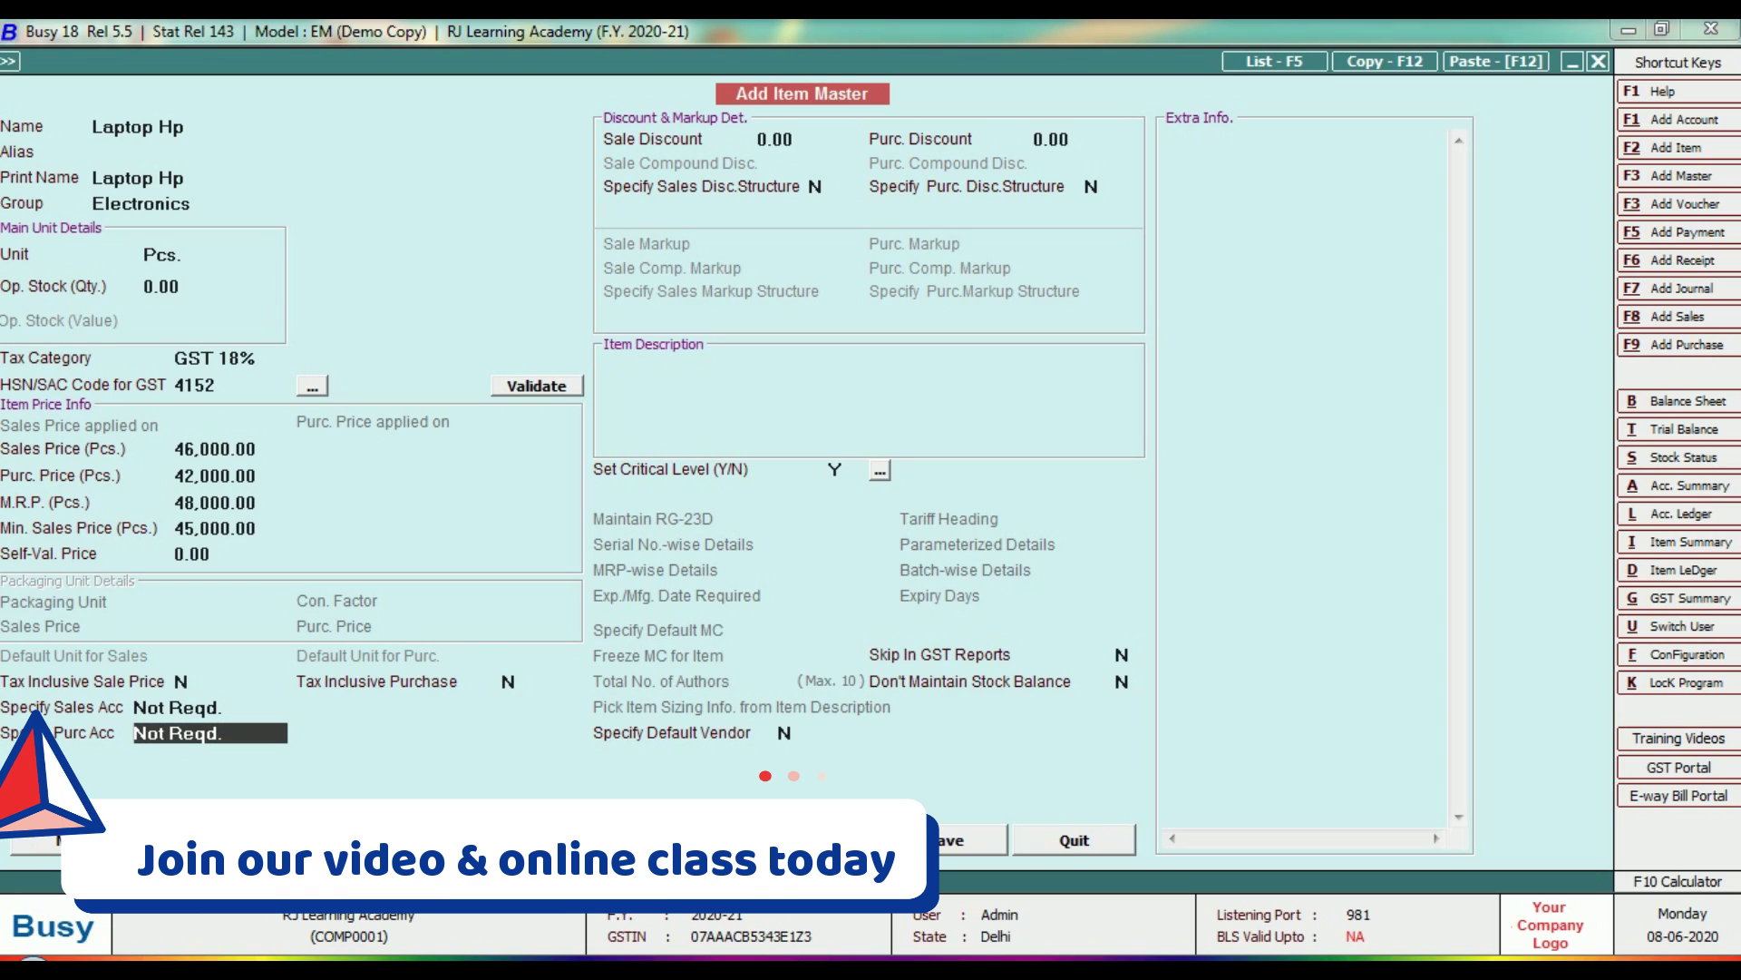
key("Return")
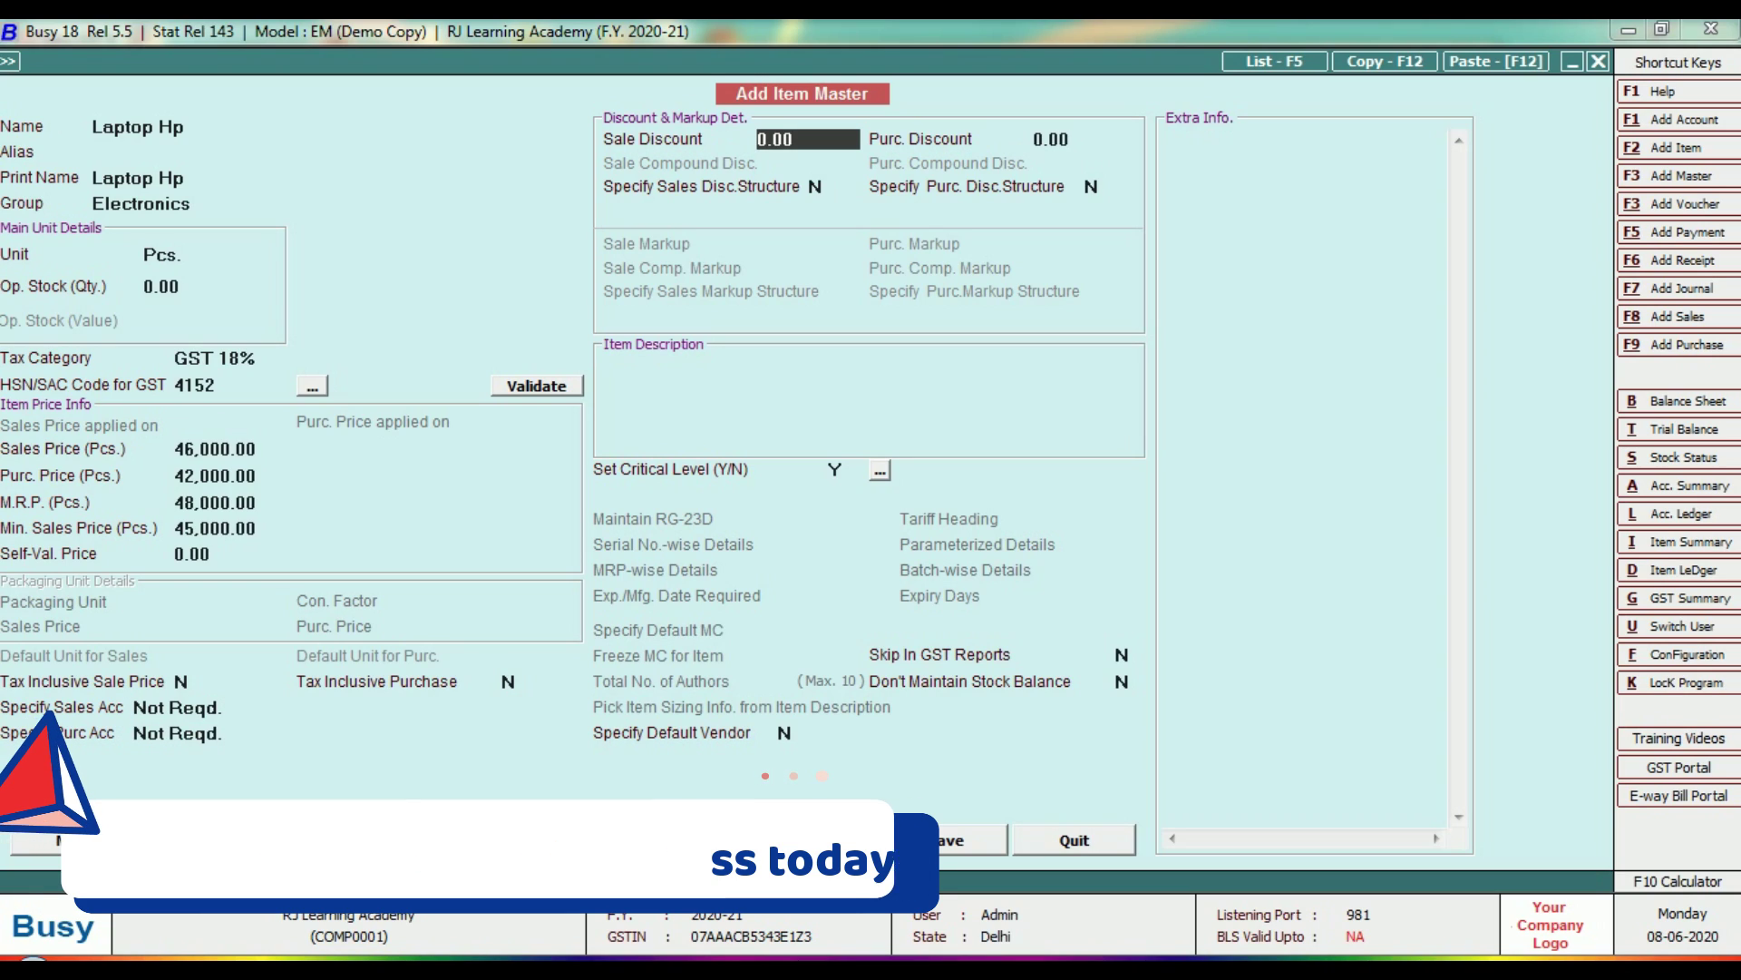
key("Return")
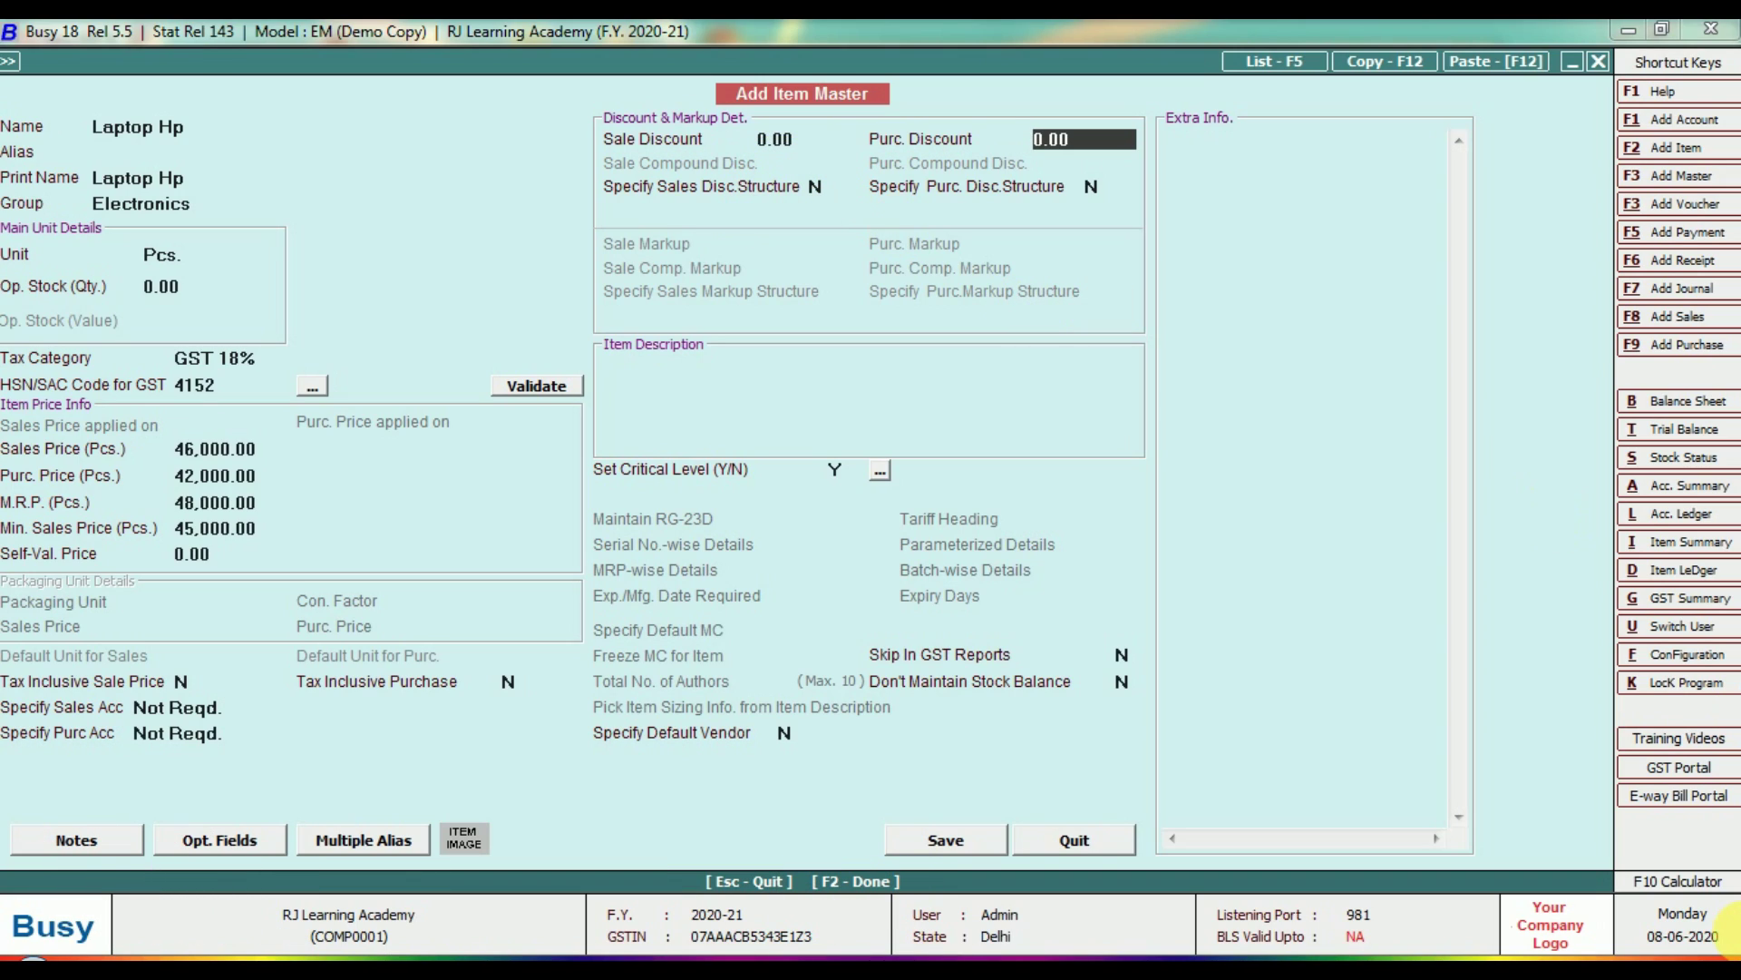
key("Return")
key("Return")
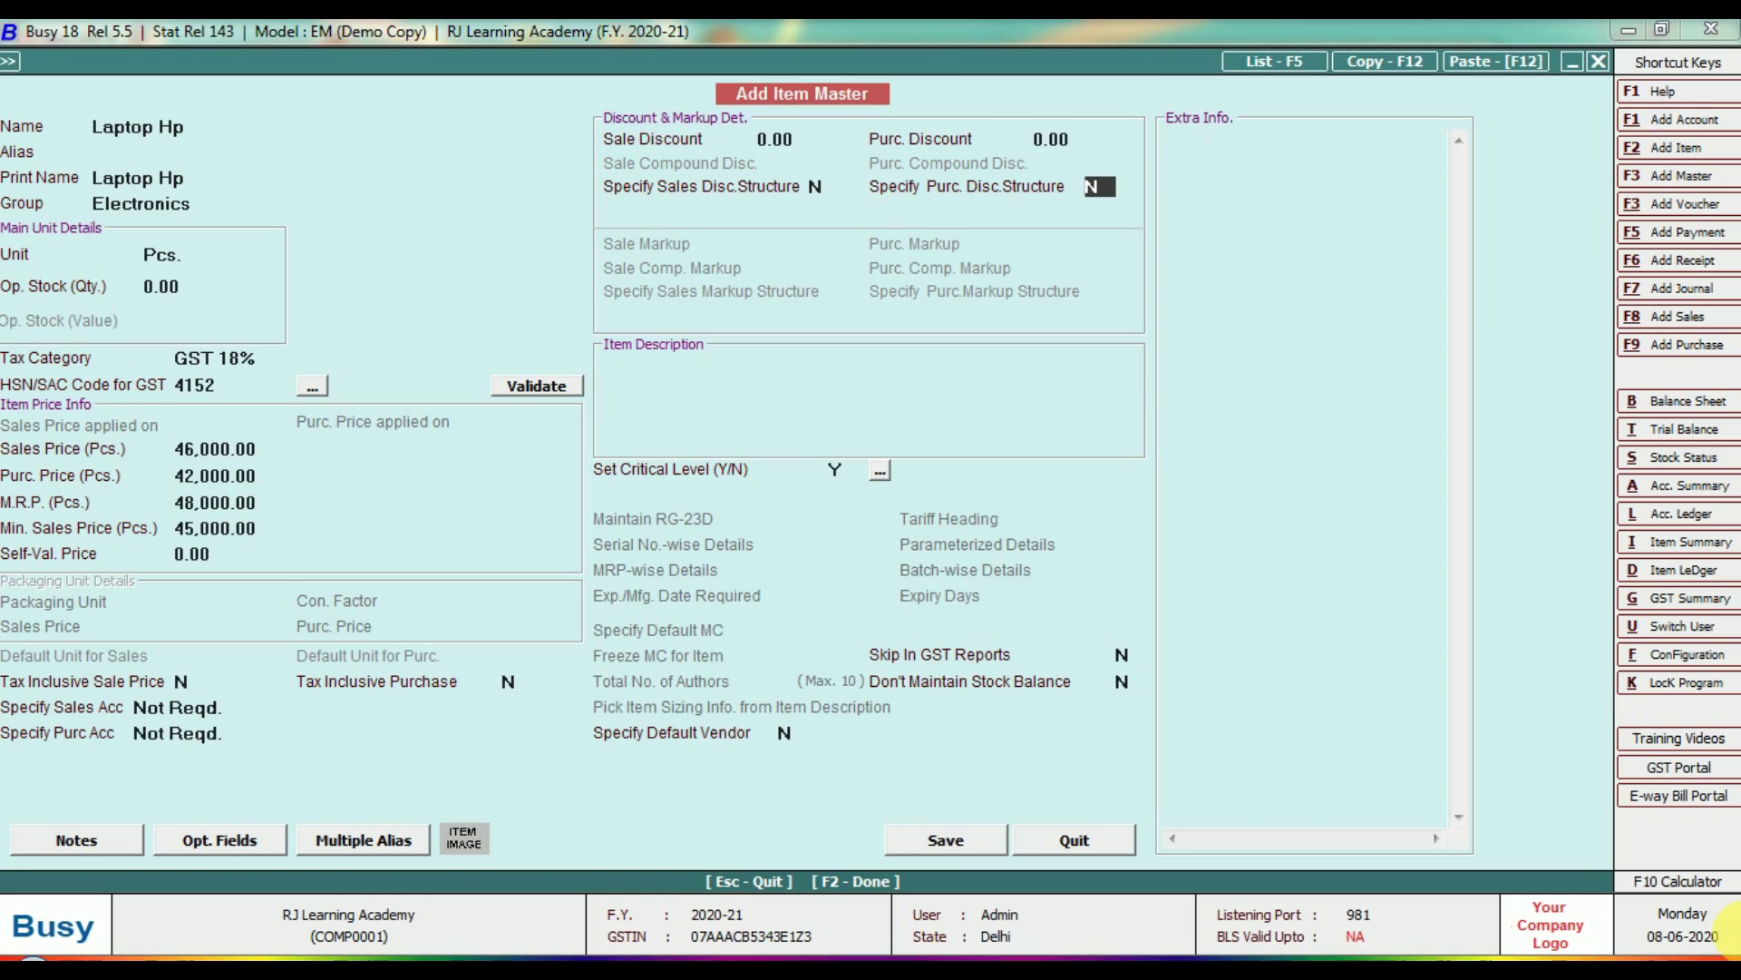
key("Return")
key("Return")
key("Return")
key("Return")
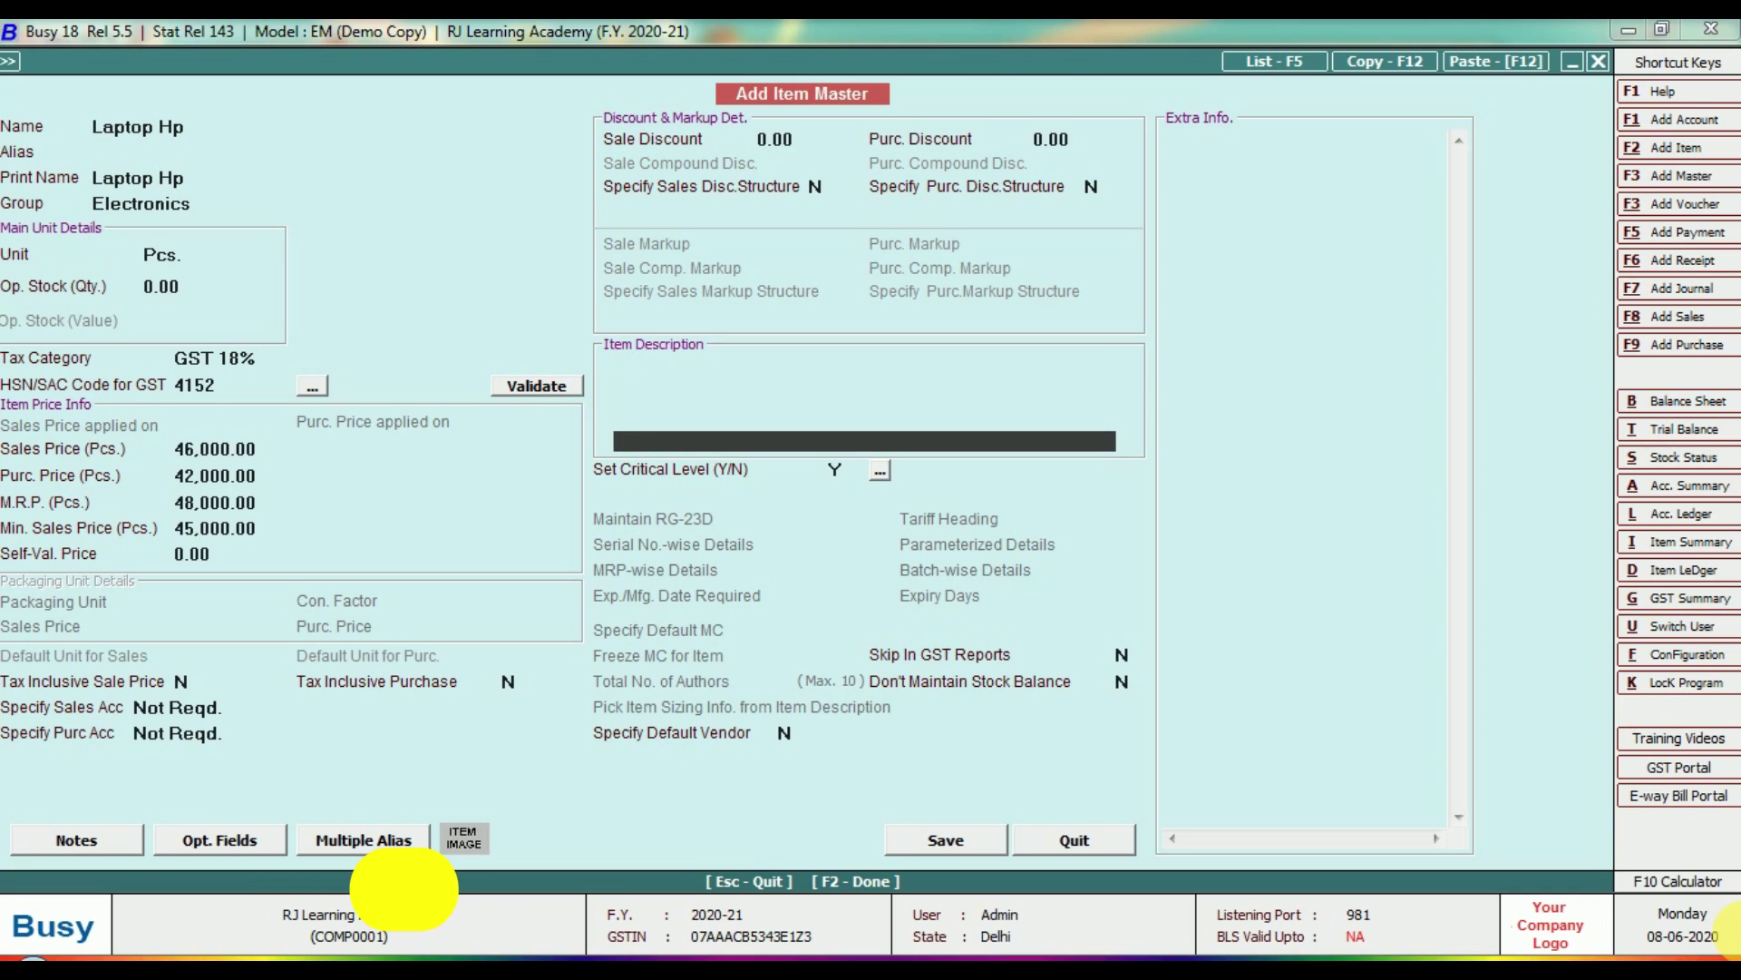
key("Return")
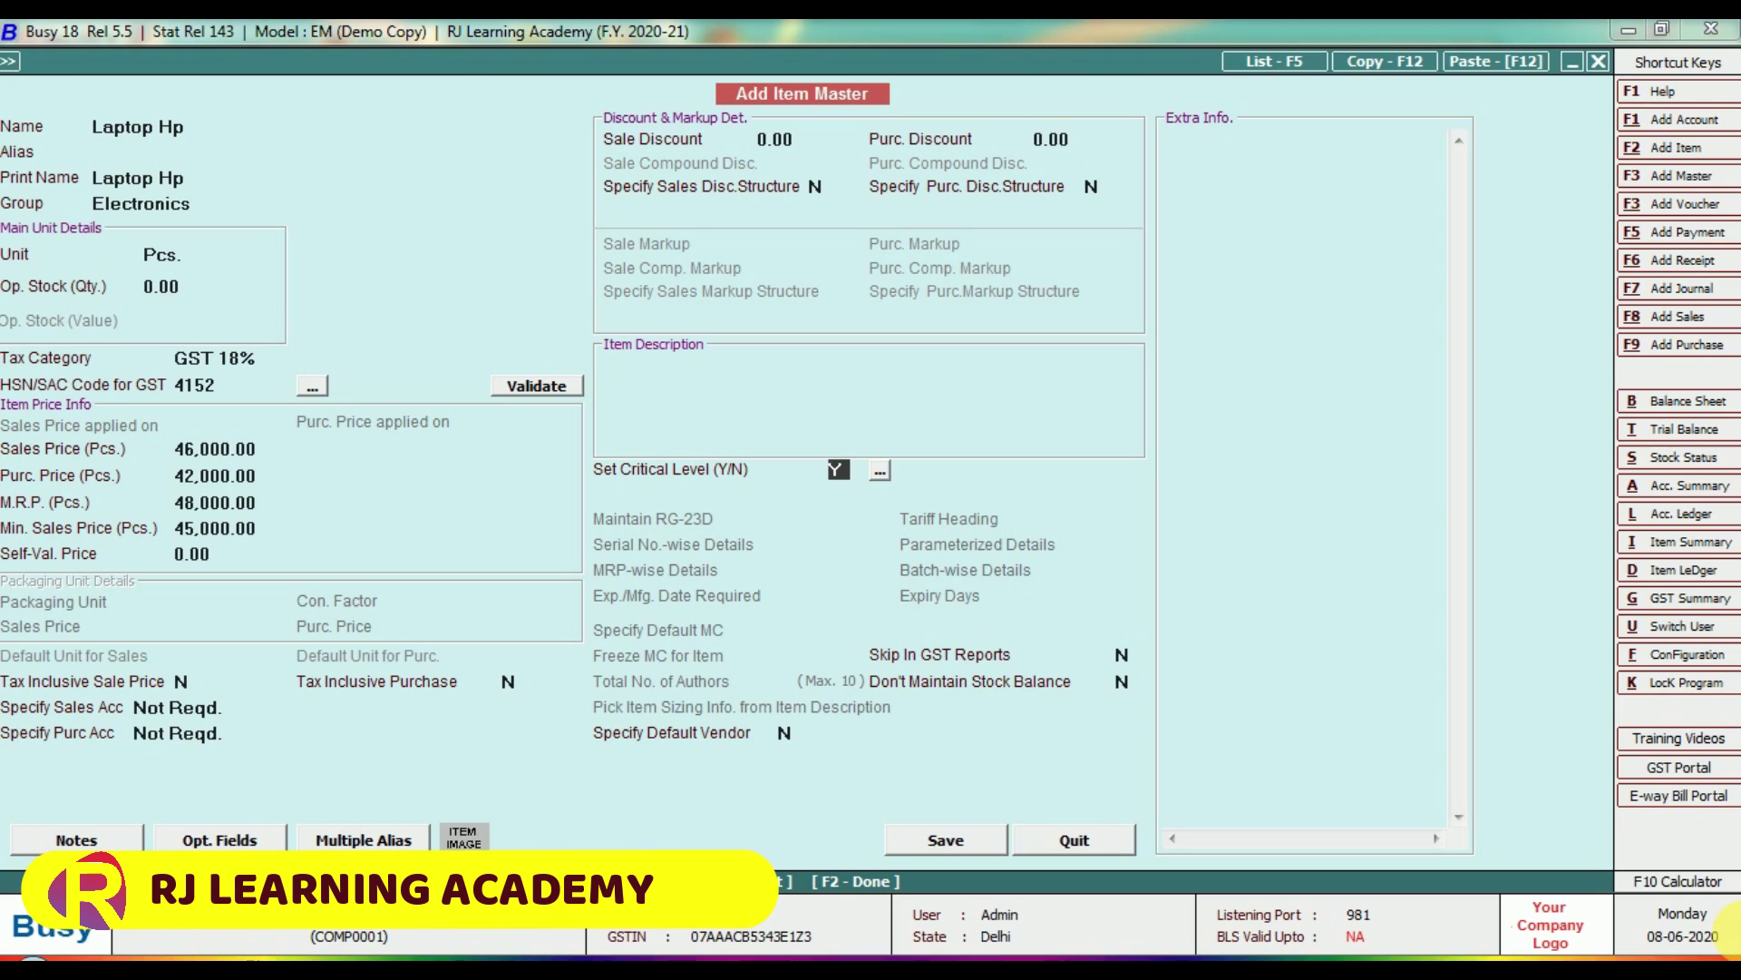
key("Return")
key("Return")
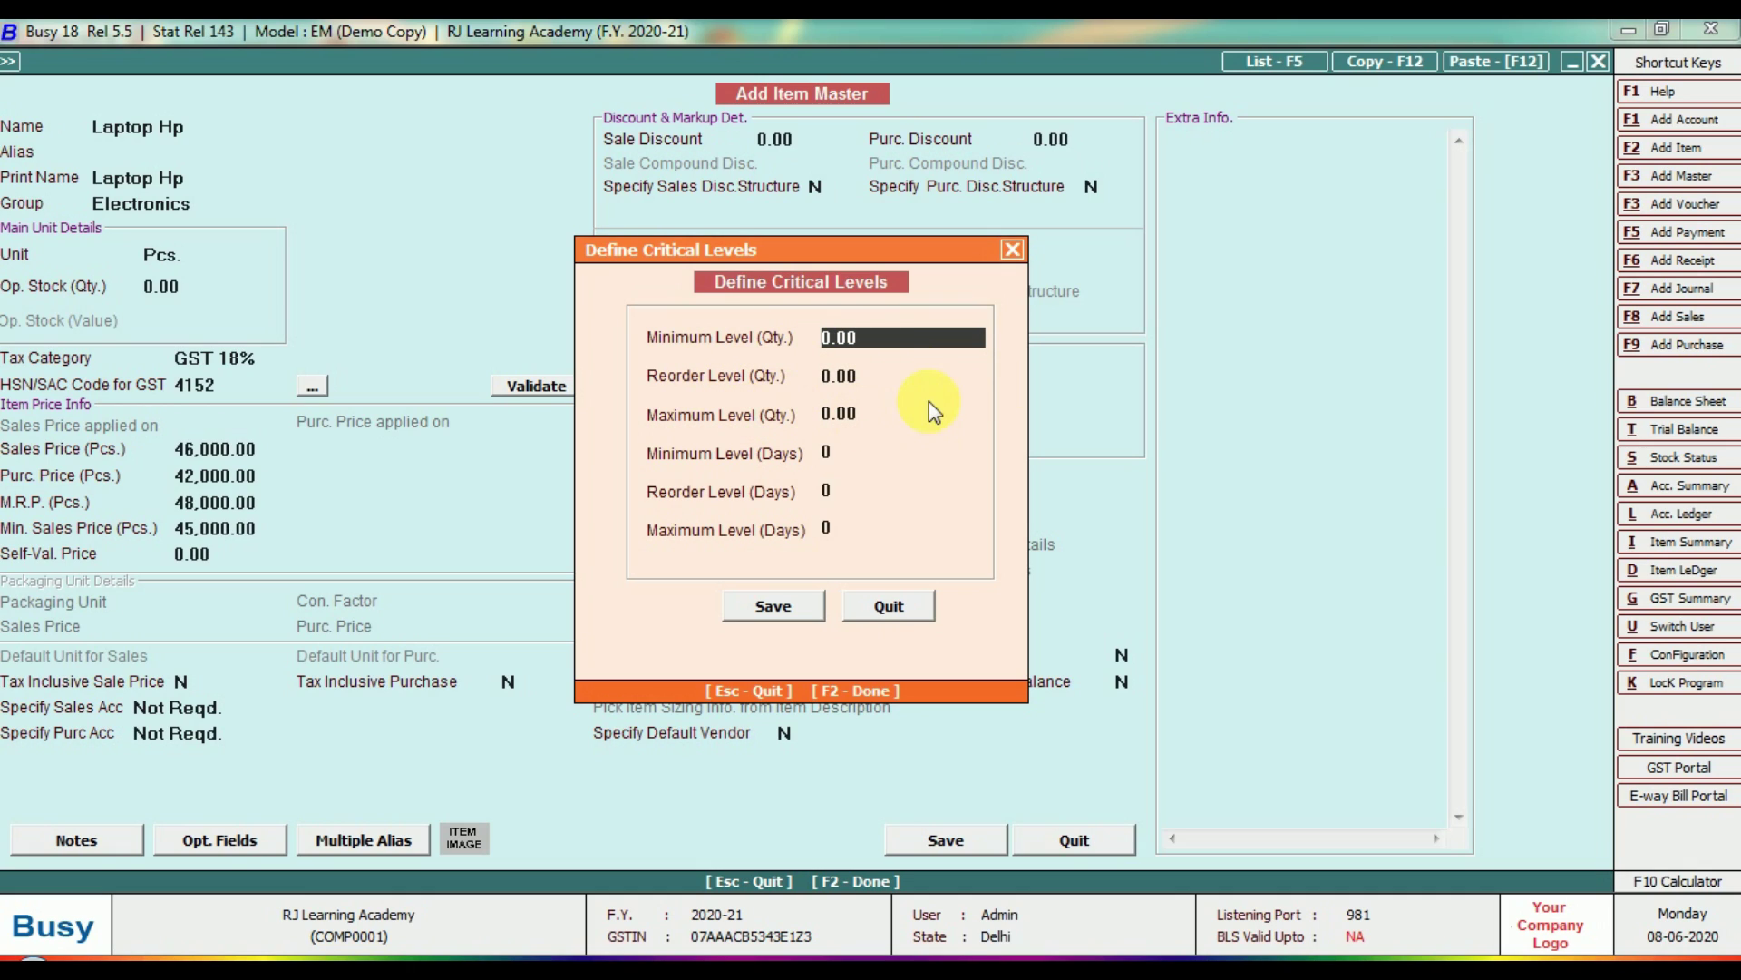
Close Define Critical Levels unchanged and save the Laptop Hp item.
left_click(1013, 248)
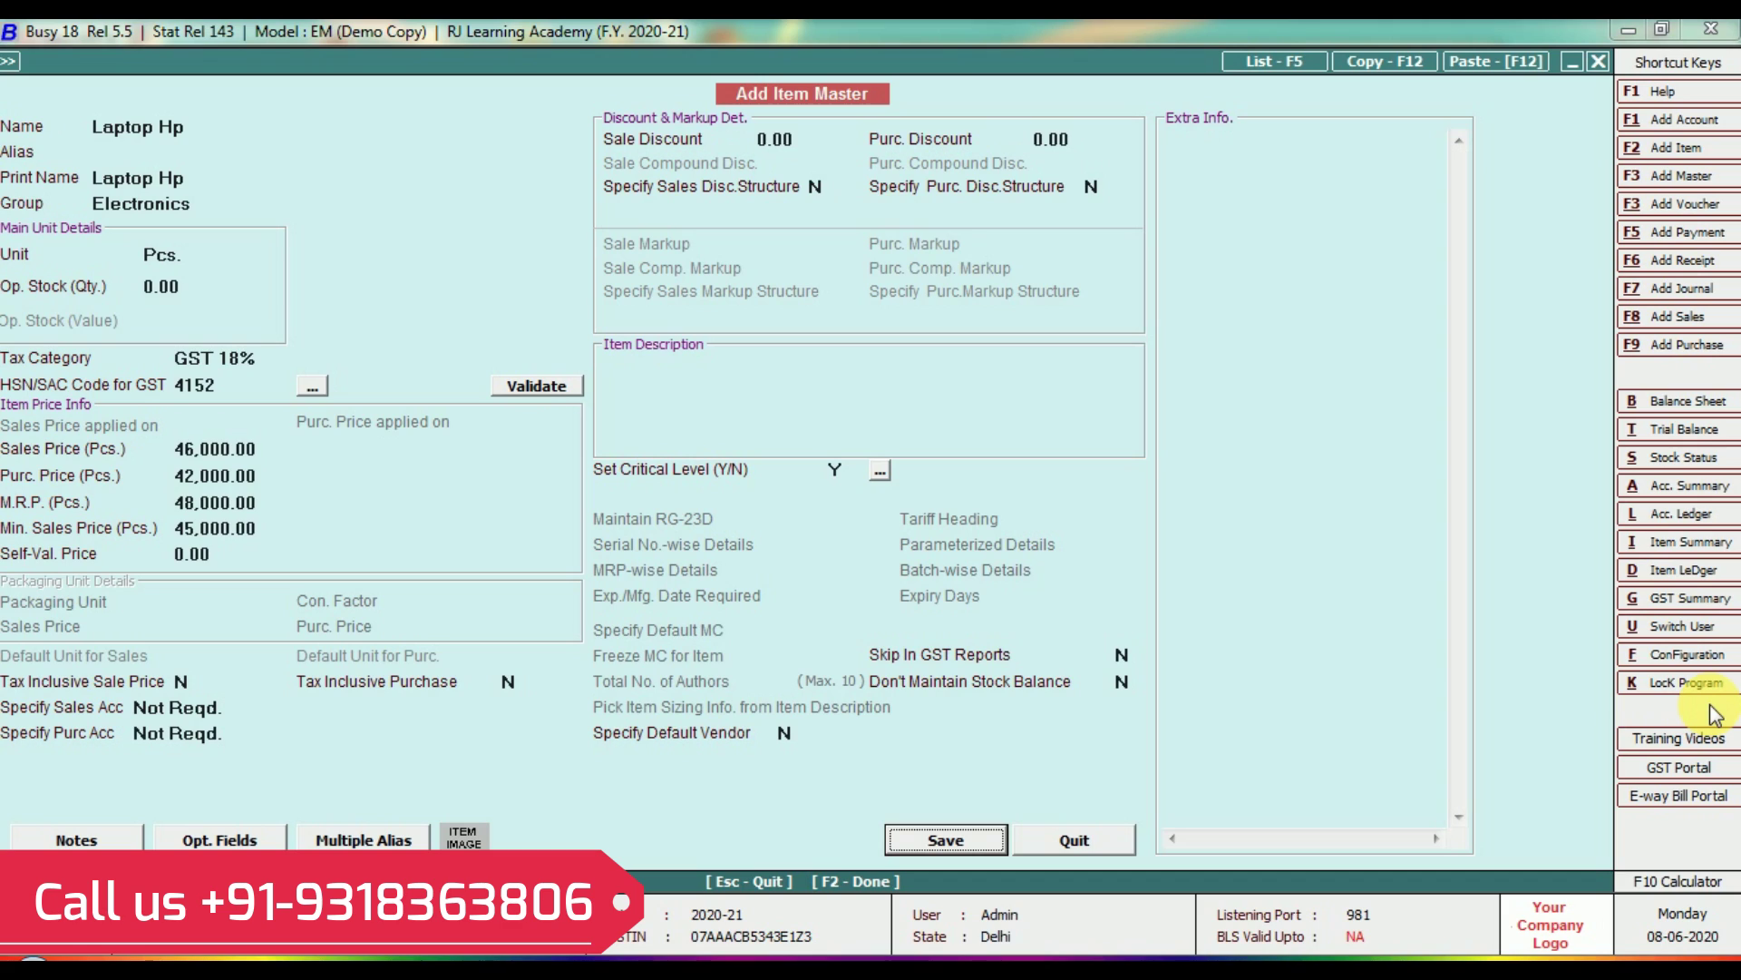
left_click(940, 853)
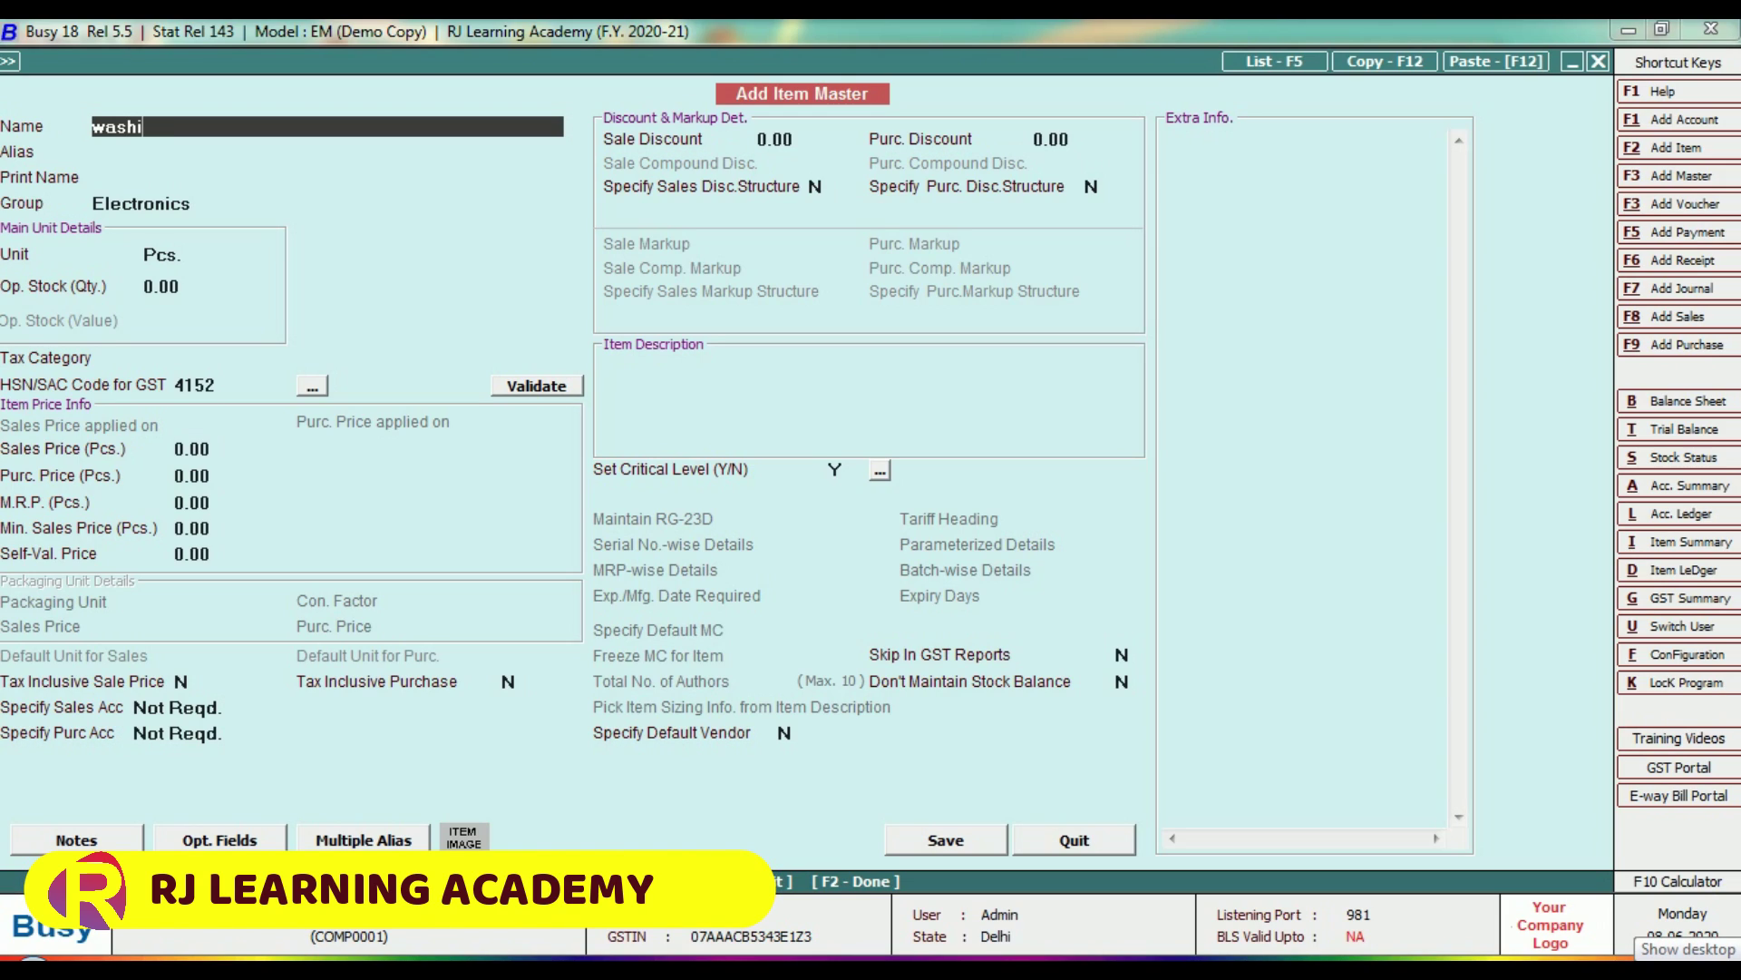
Name the item 'Washing Machine' in Electronics with GST 18% and HSN 4152.
type("washing machine")
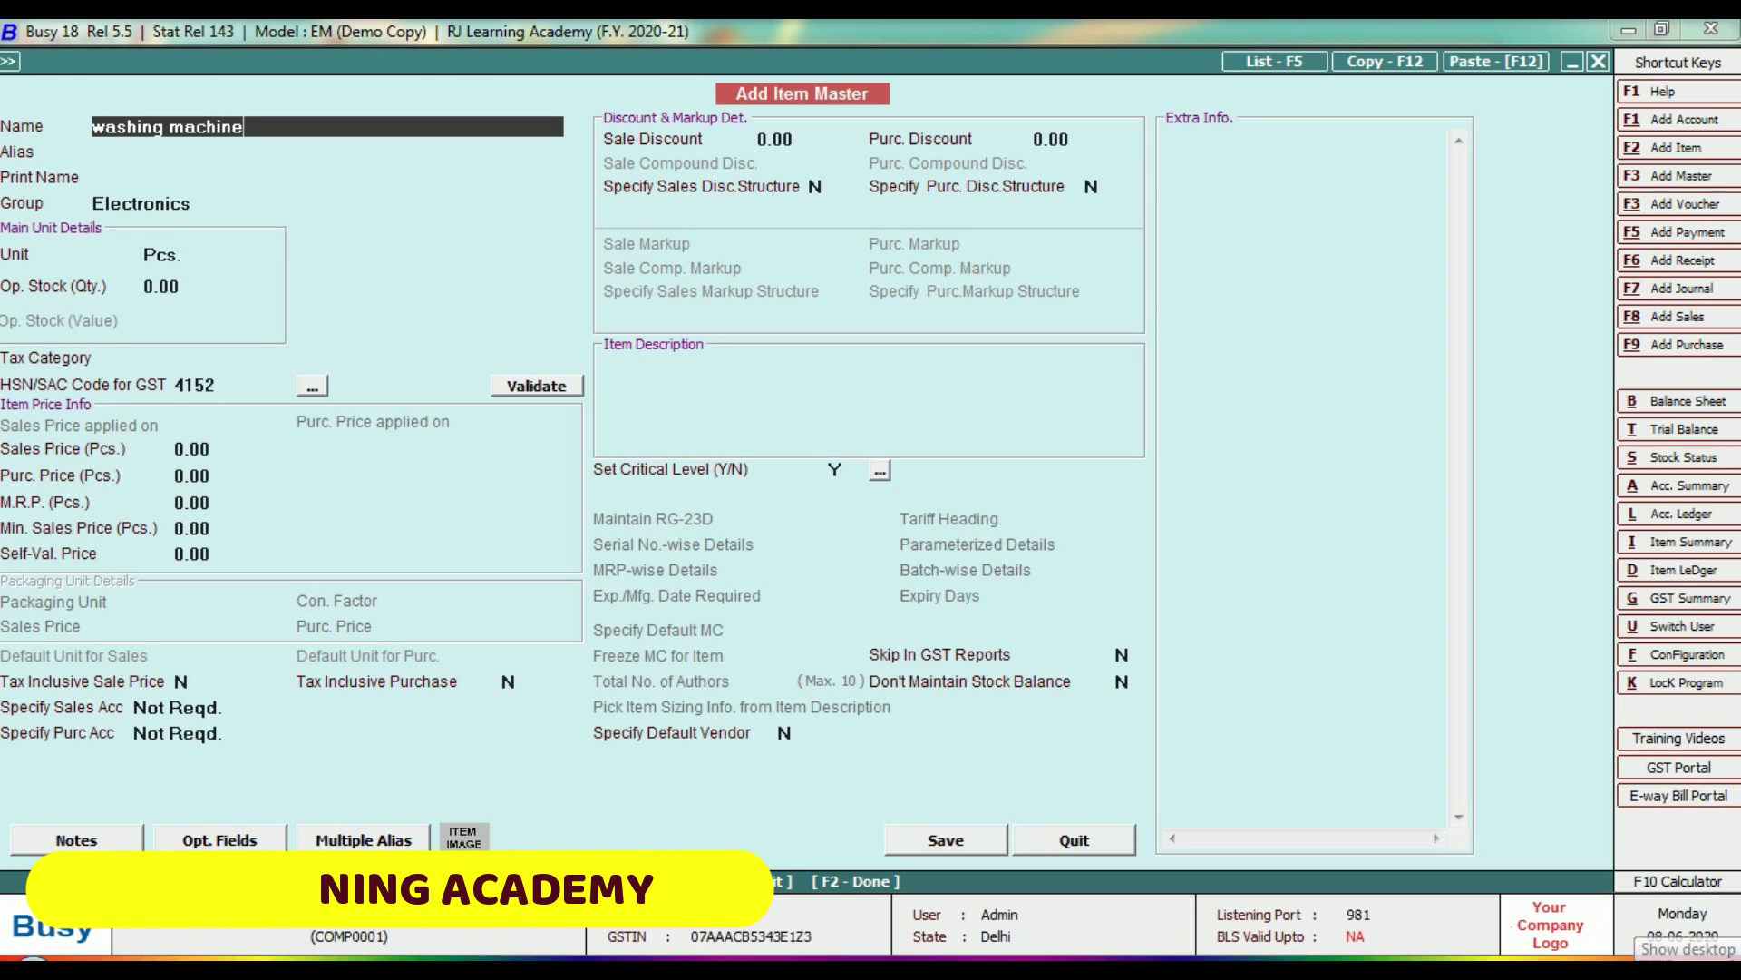
key("Return")
key("Return")
key("Return")
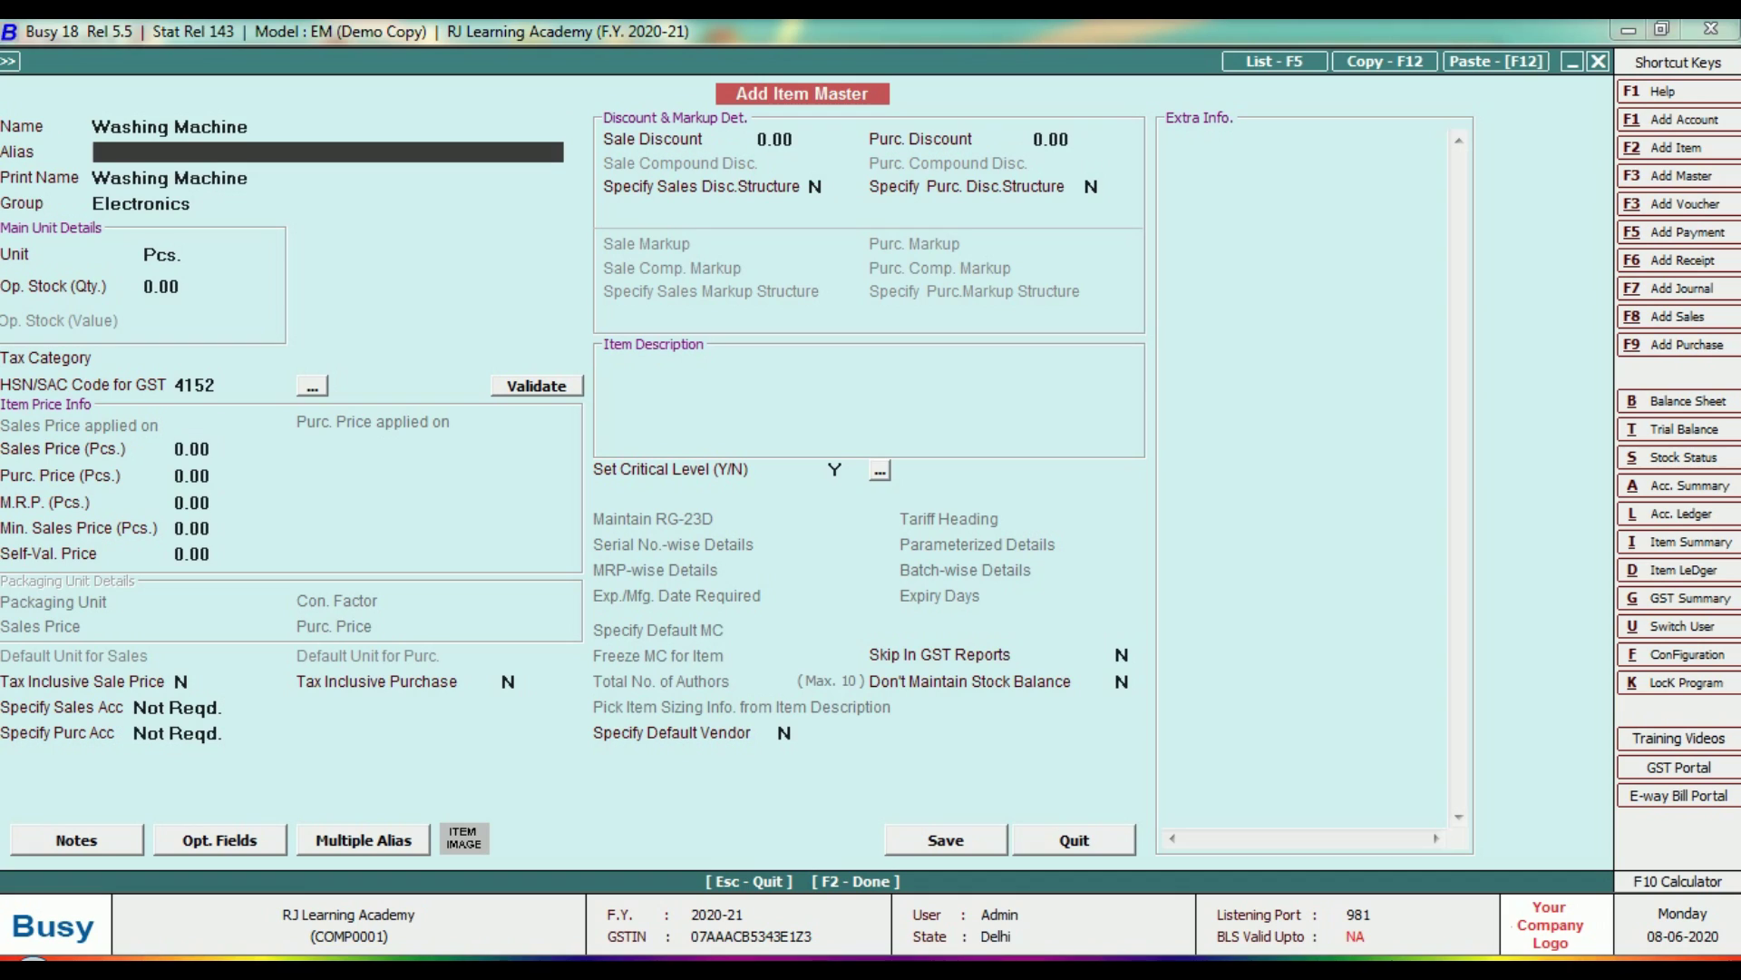
key("Return")
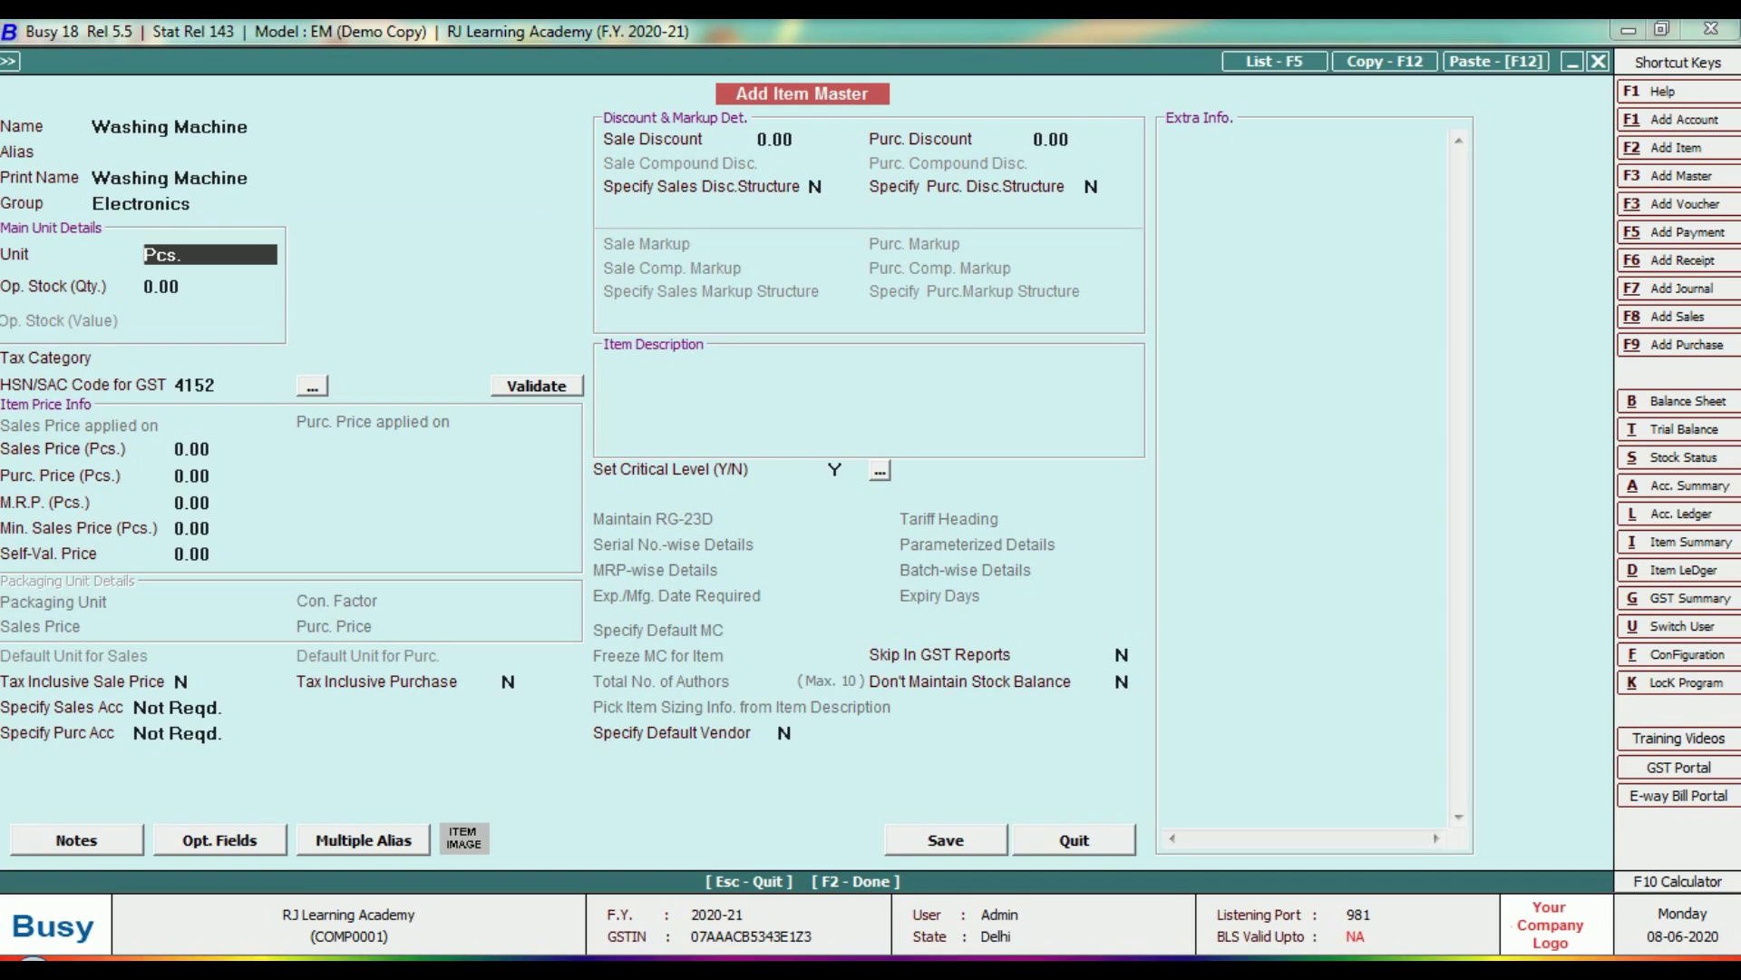
key("Return")
key("Return")
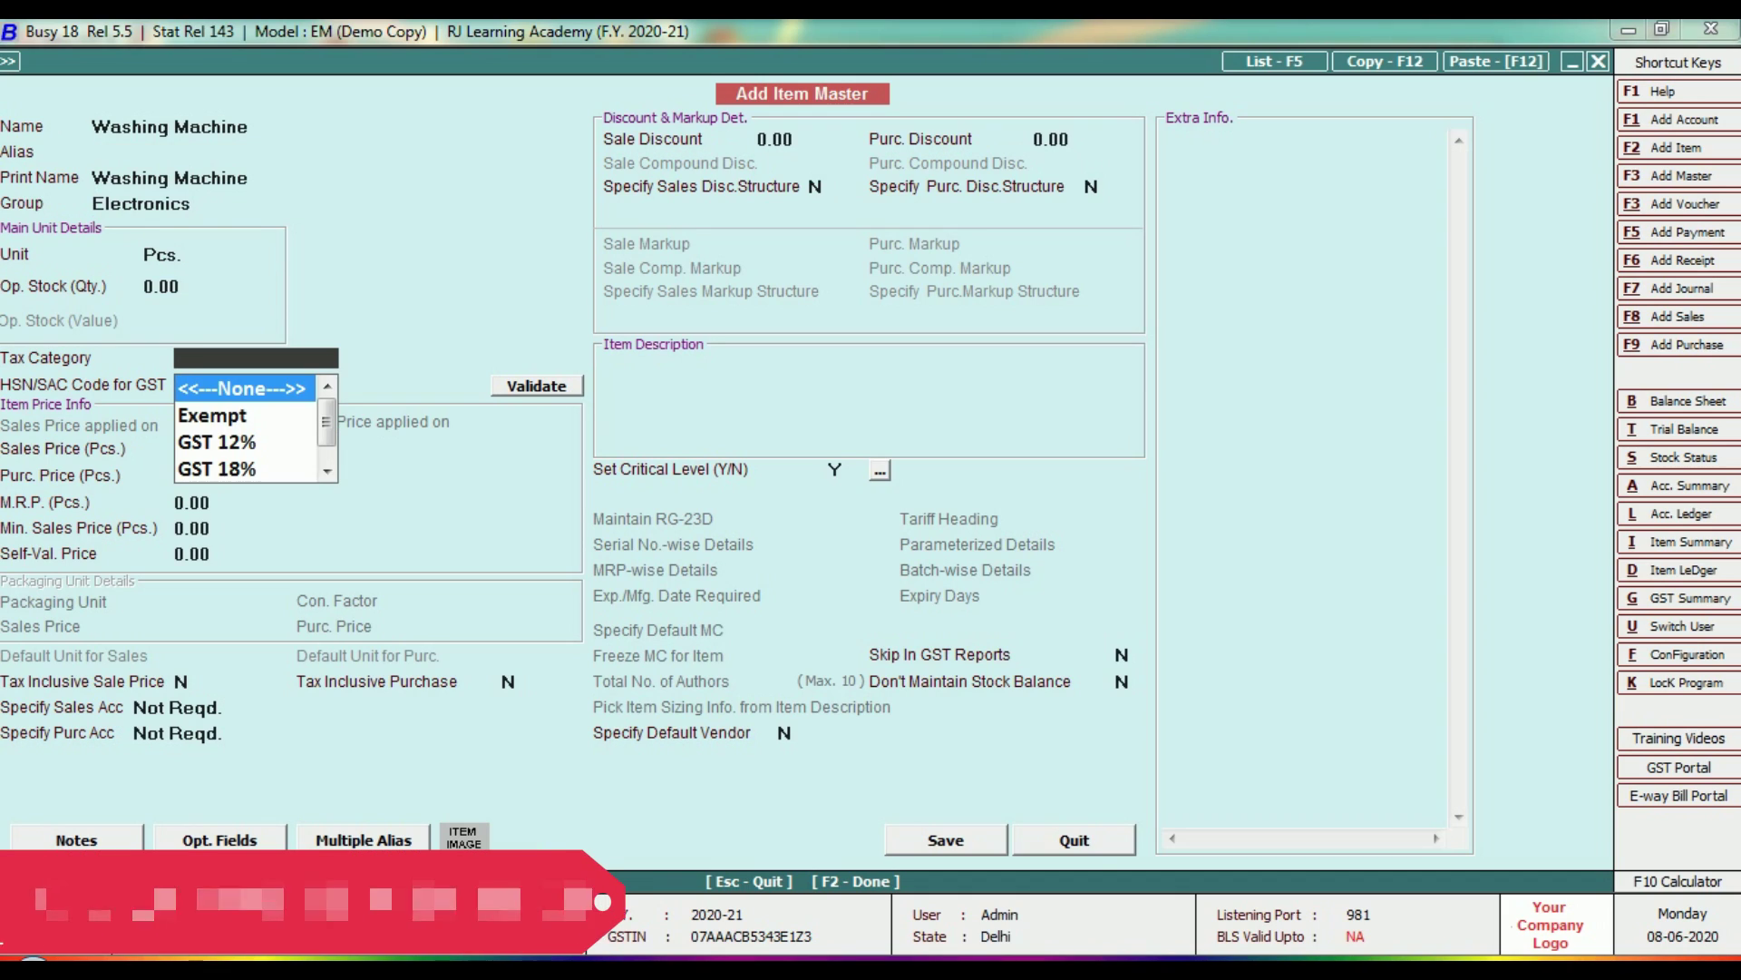
type("1")
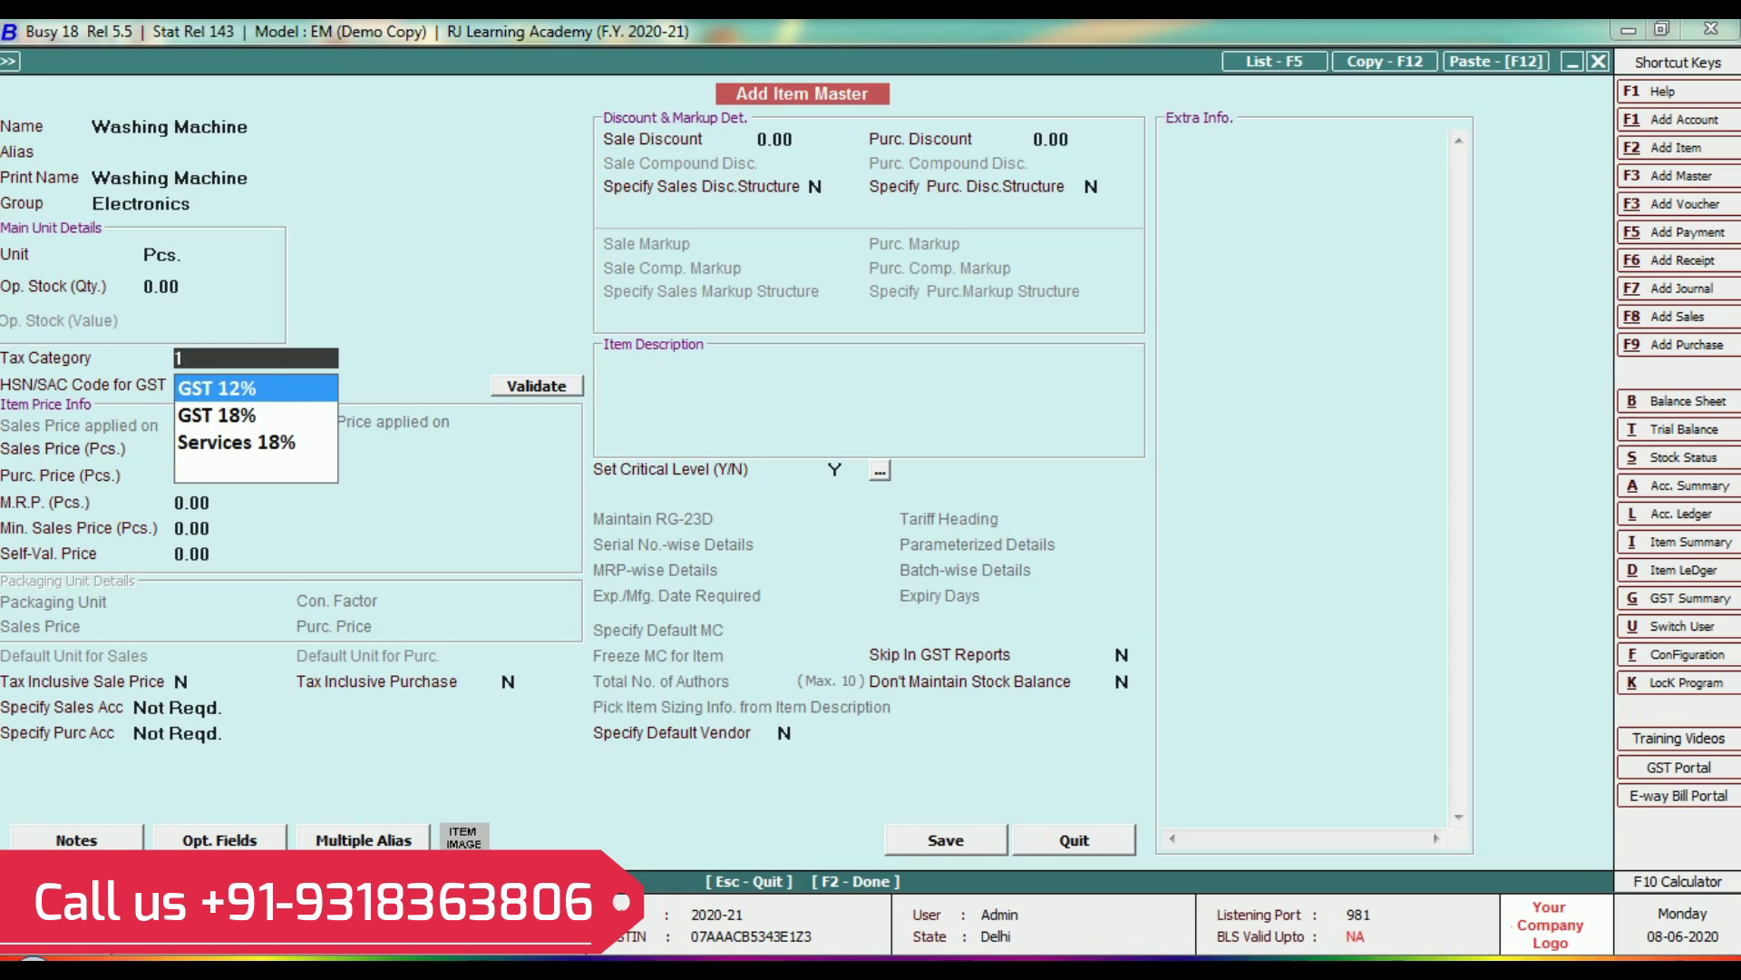
key("Down")
key("Down")
key("Up")
key("Return")
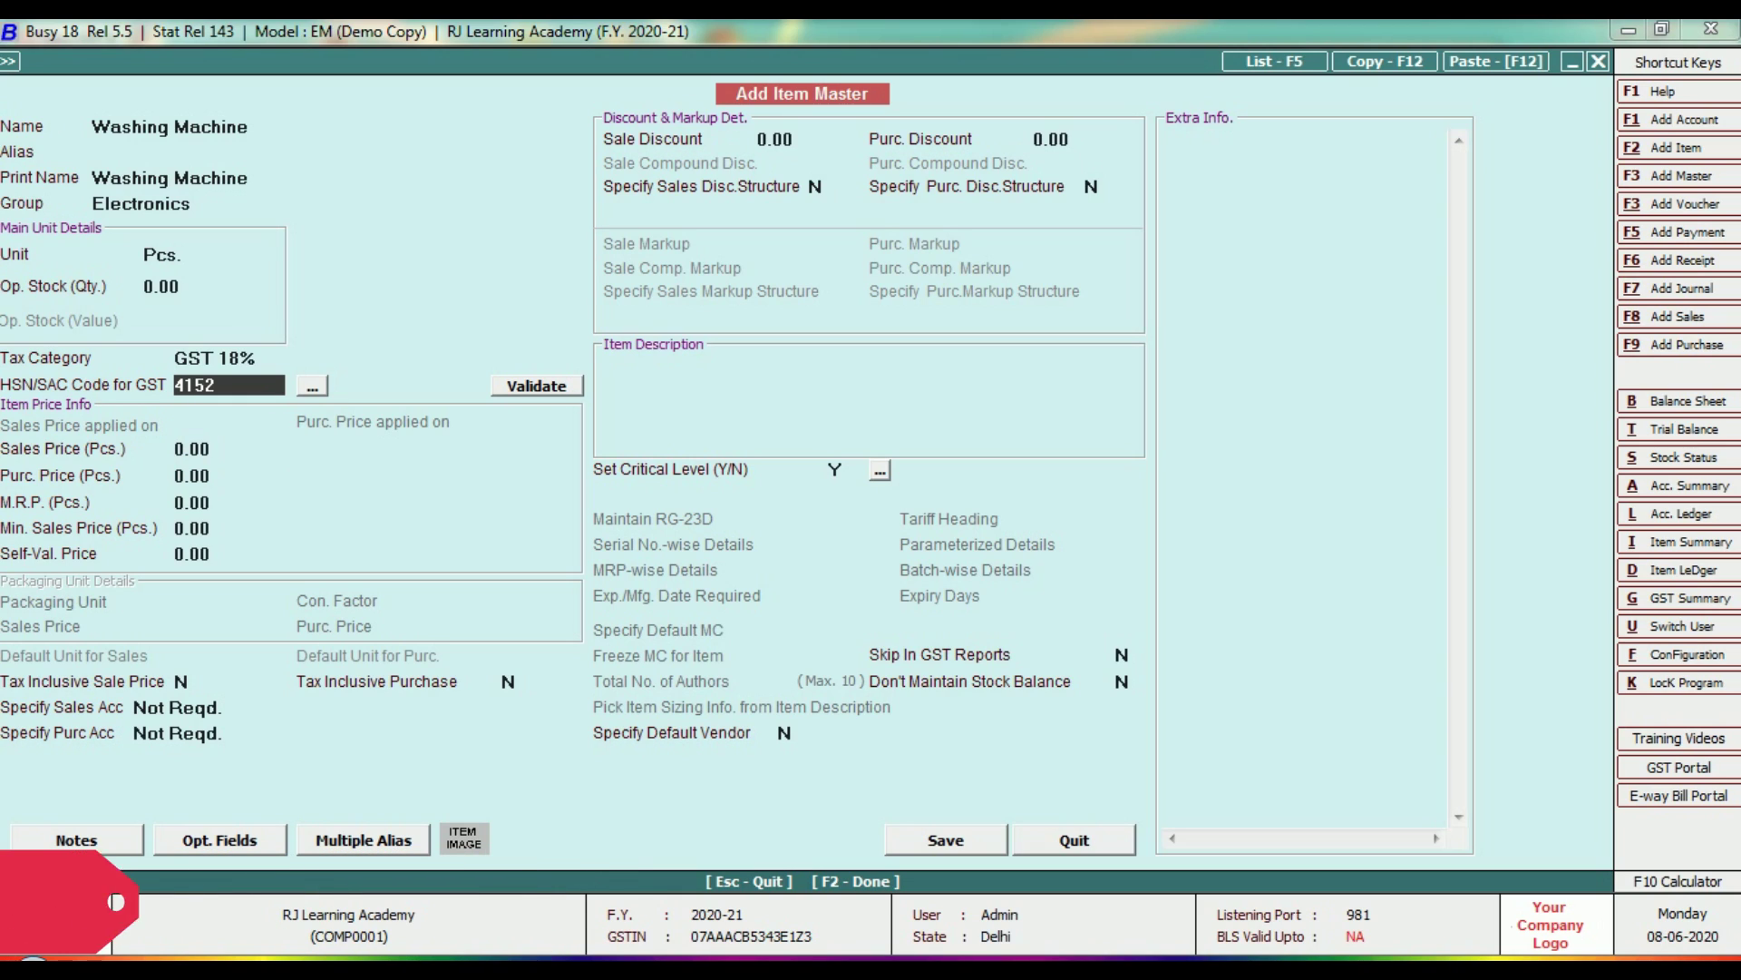
key("Return")
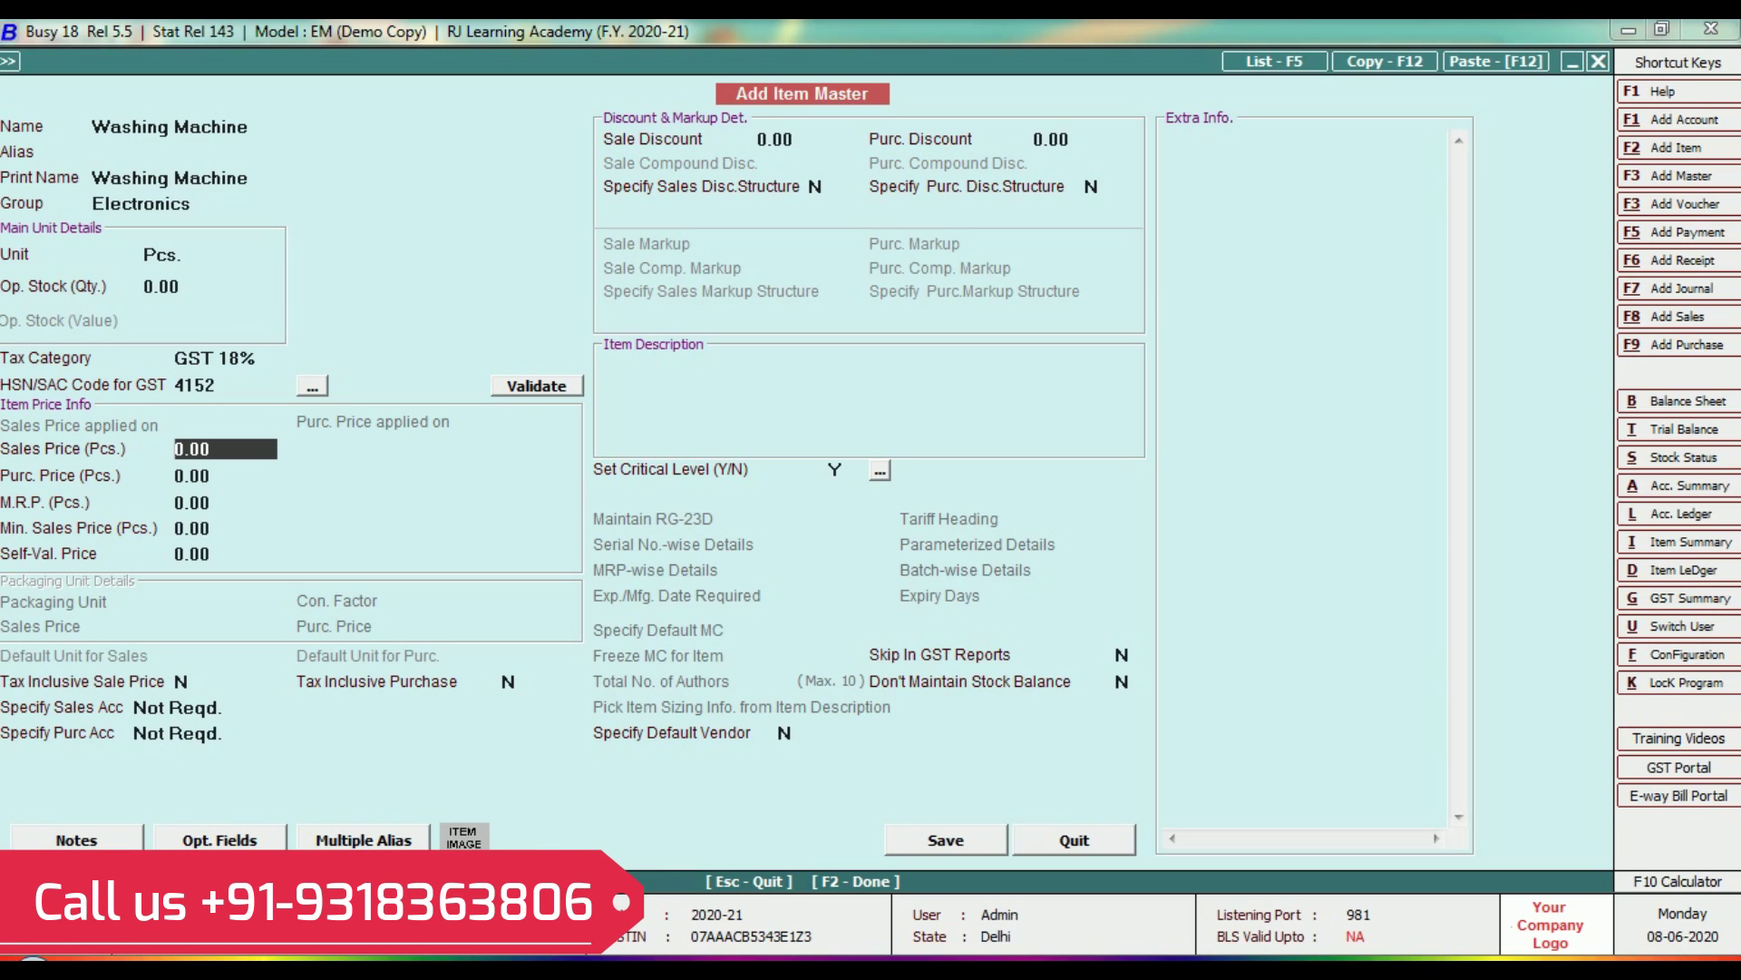
Enter sales price 25,000, purchase 22,000, MRP 26,000 and minimum sales price 24,000.
type("25,0000")
key("Return")
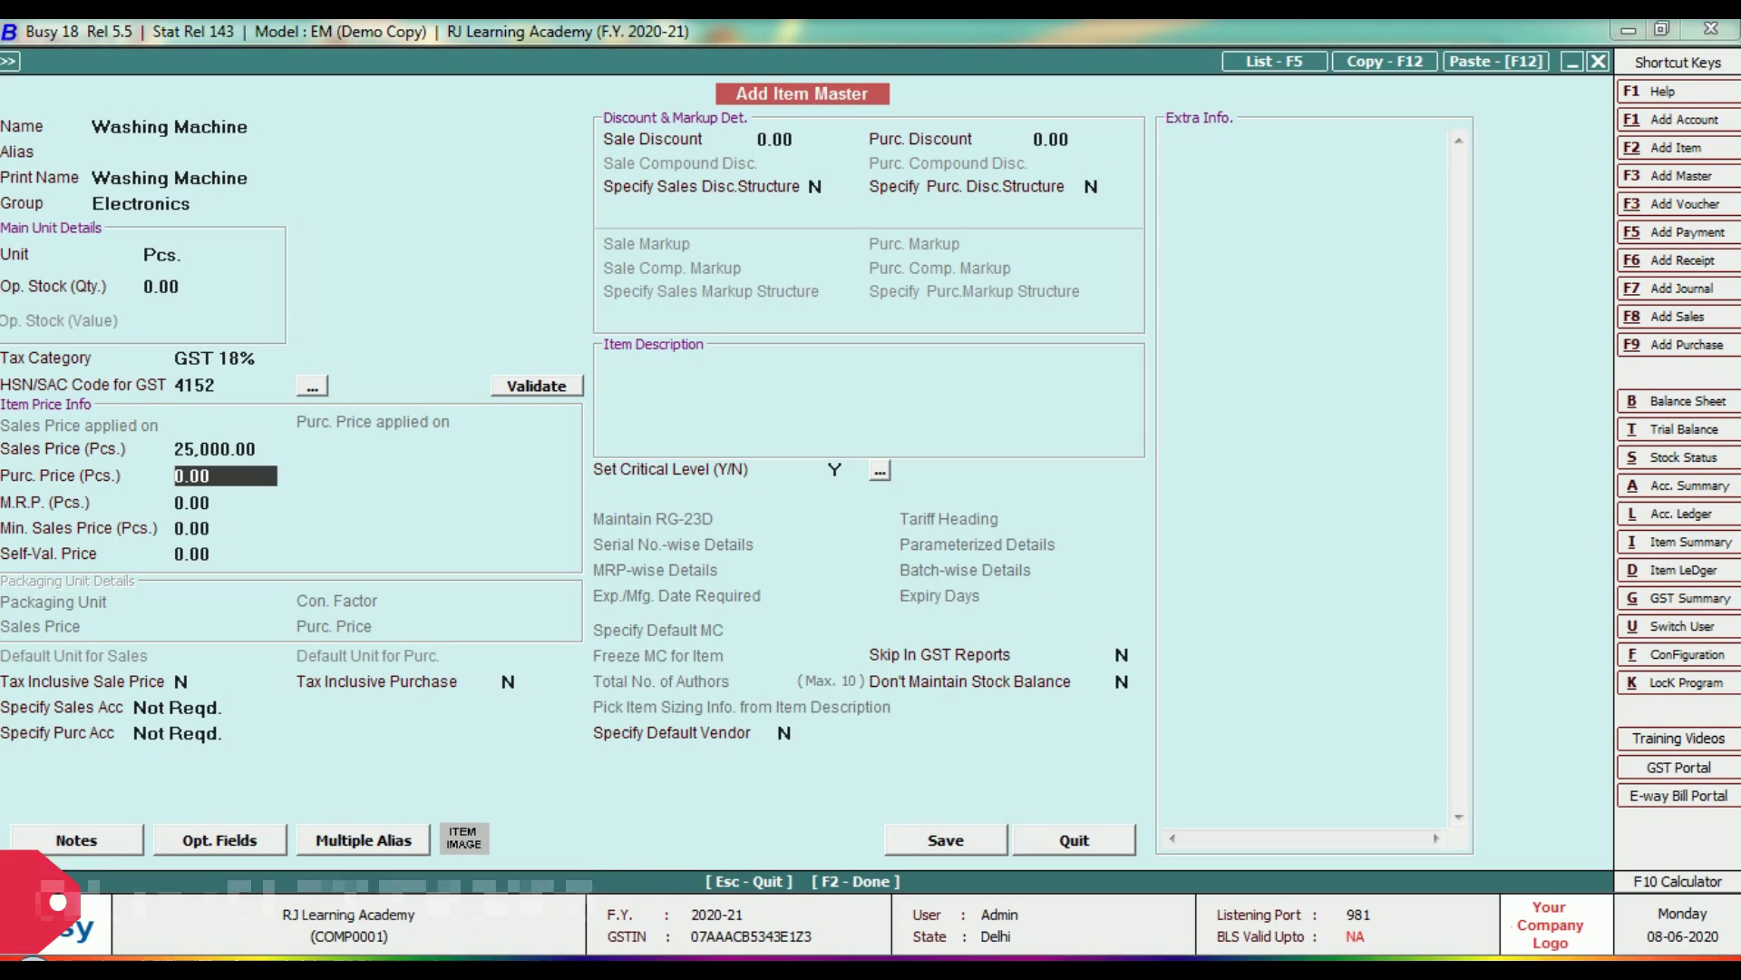
type("22,00")
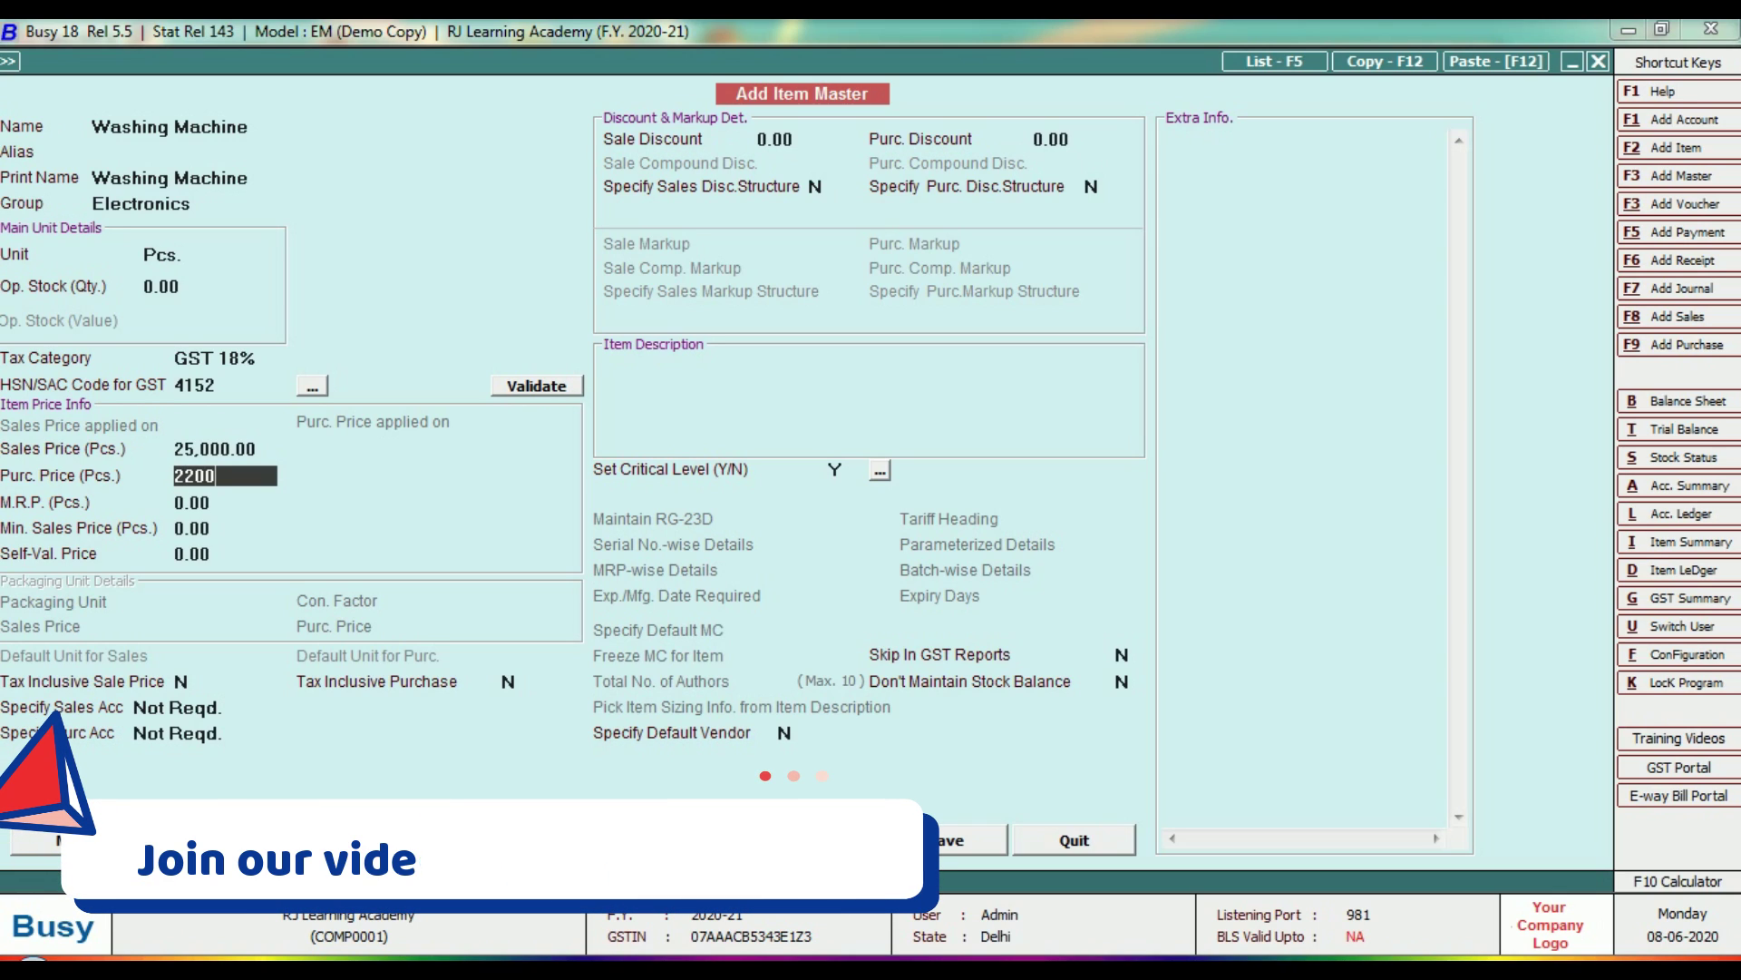
type("0")
key("Return")
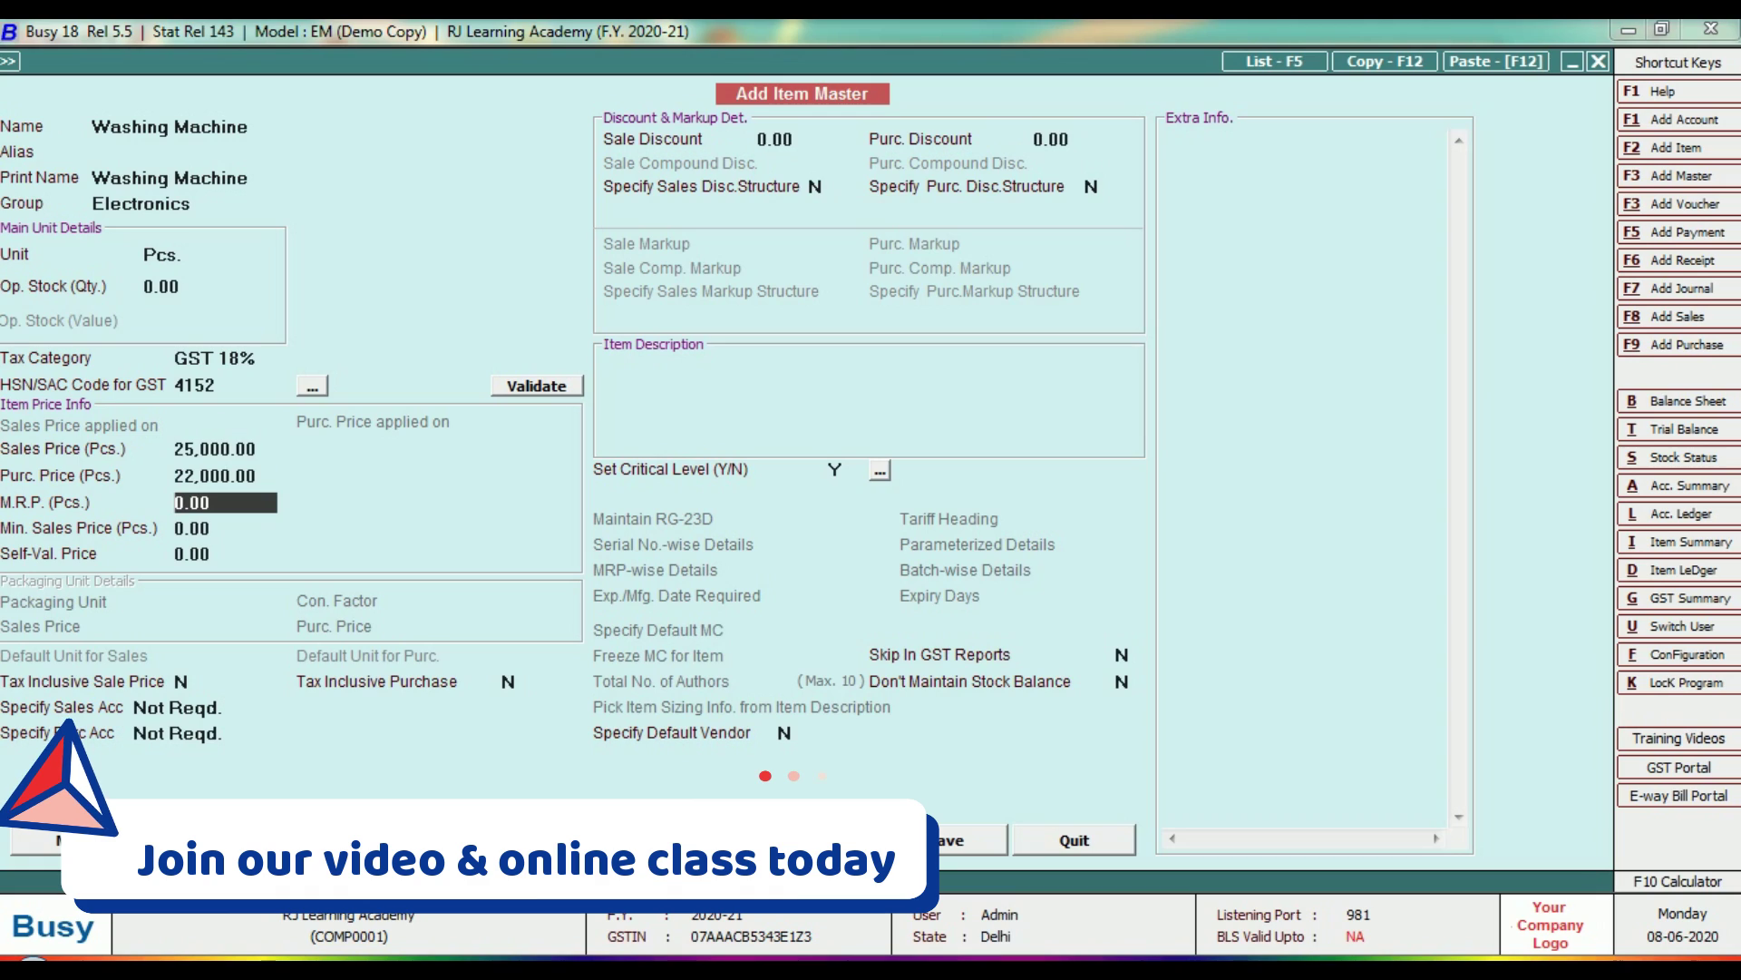
type("26000")
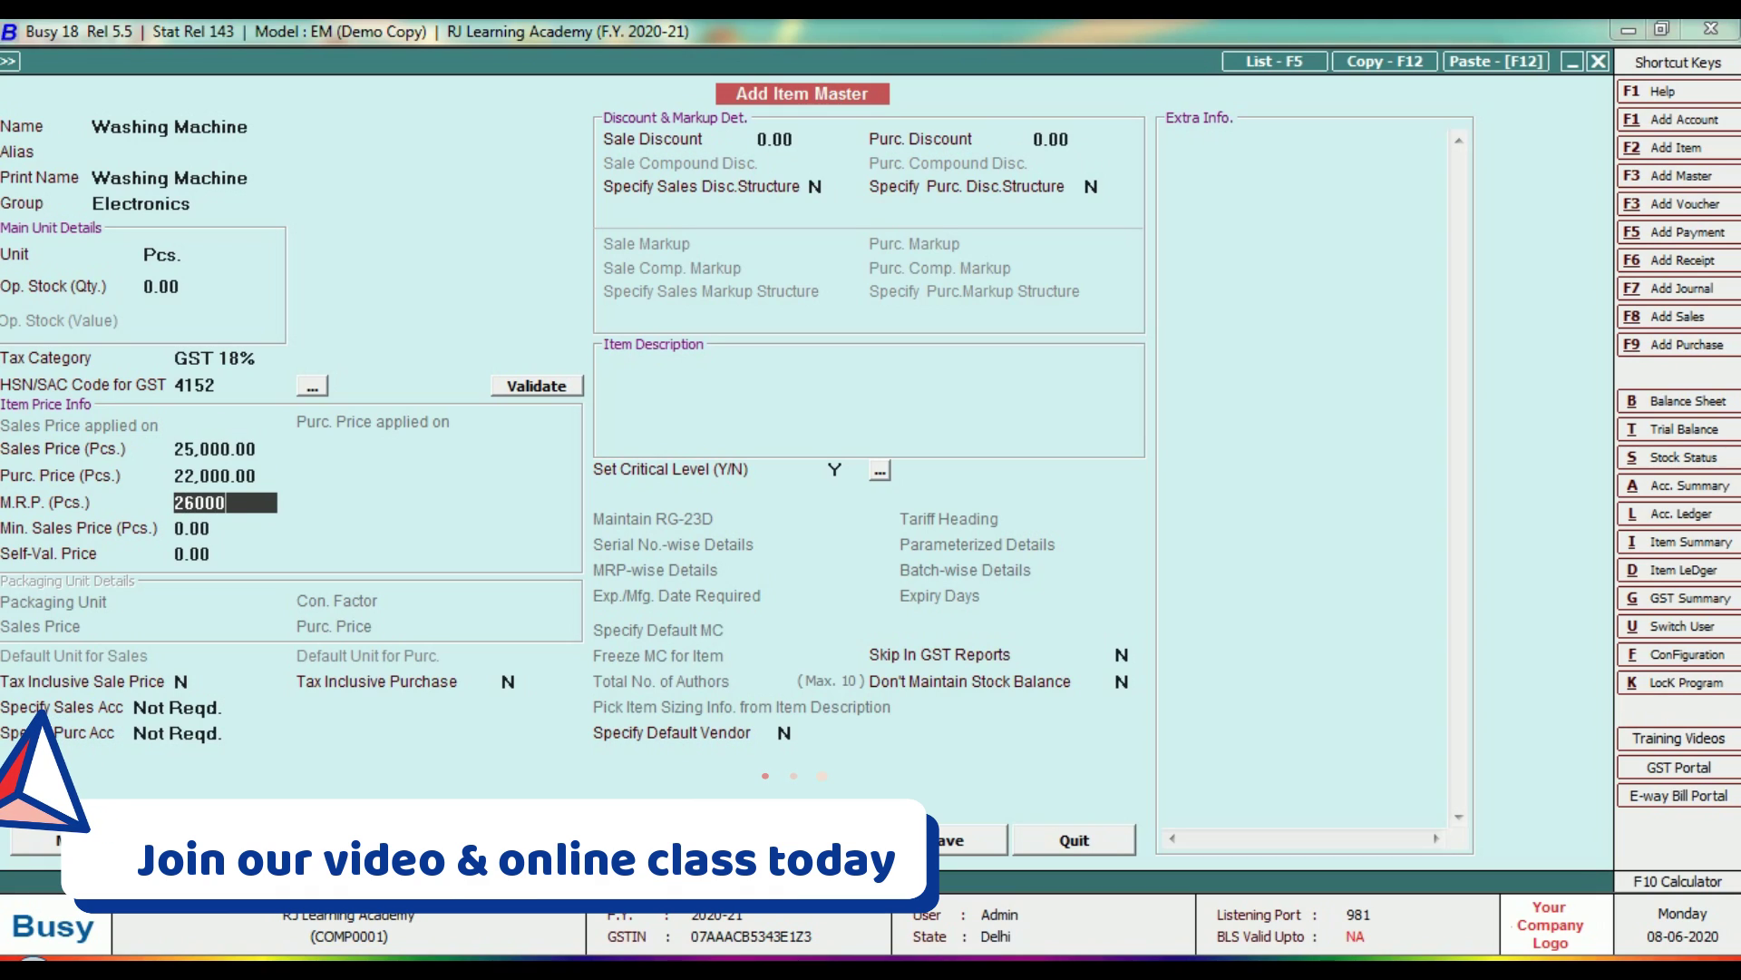
key("Return")
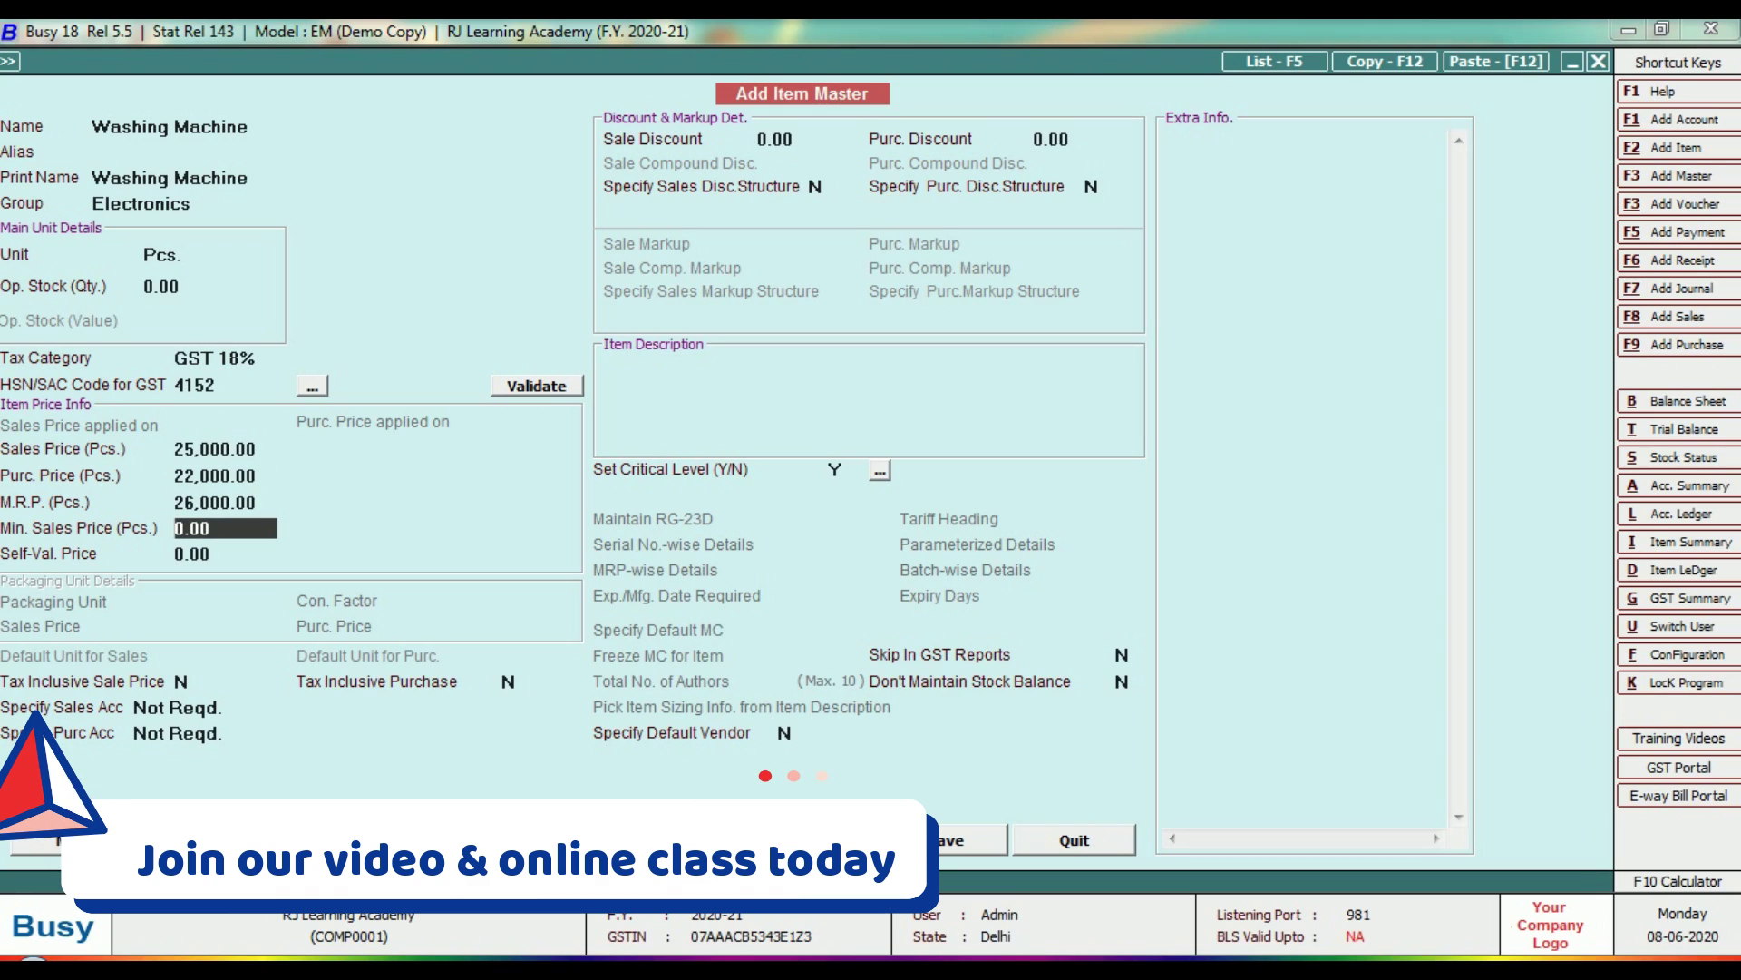
type("24000")
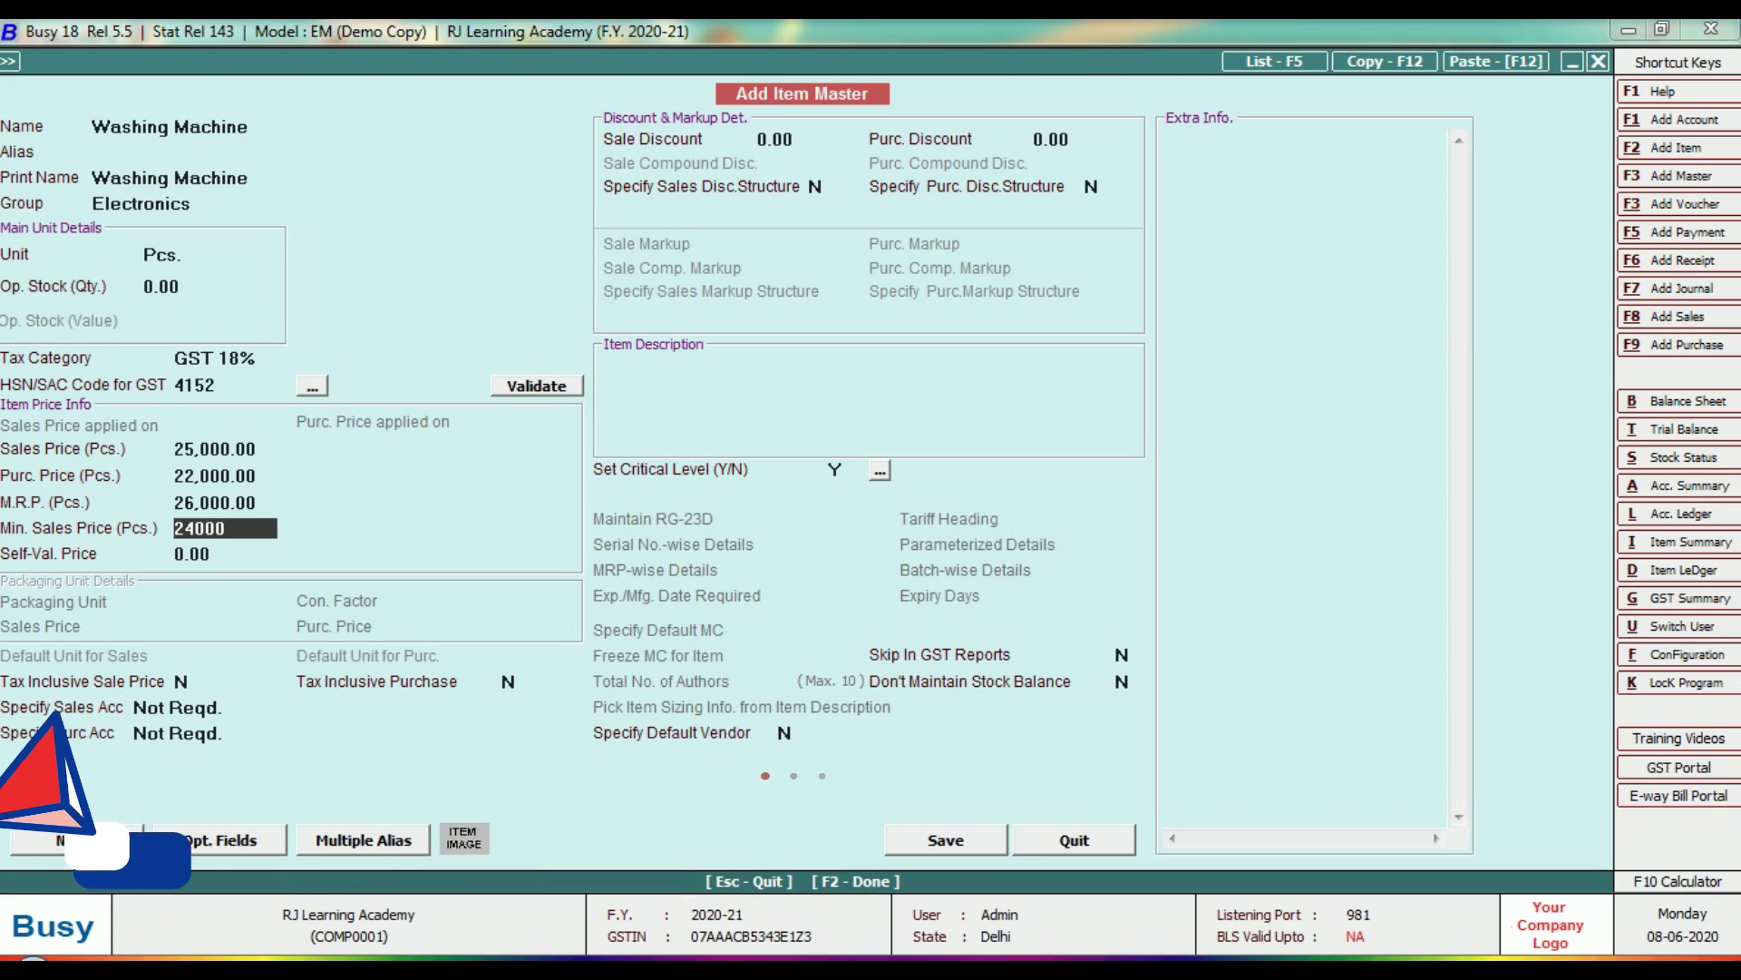
key("Return")
key("Return")
key("Return")
key("Return")
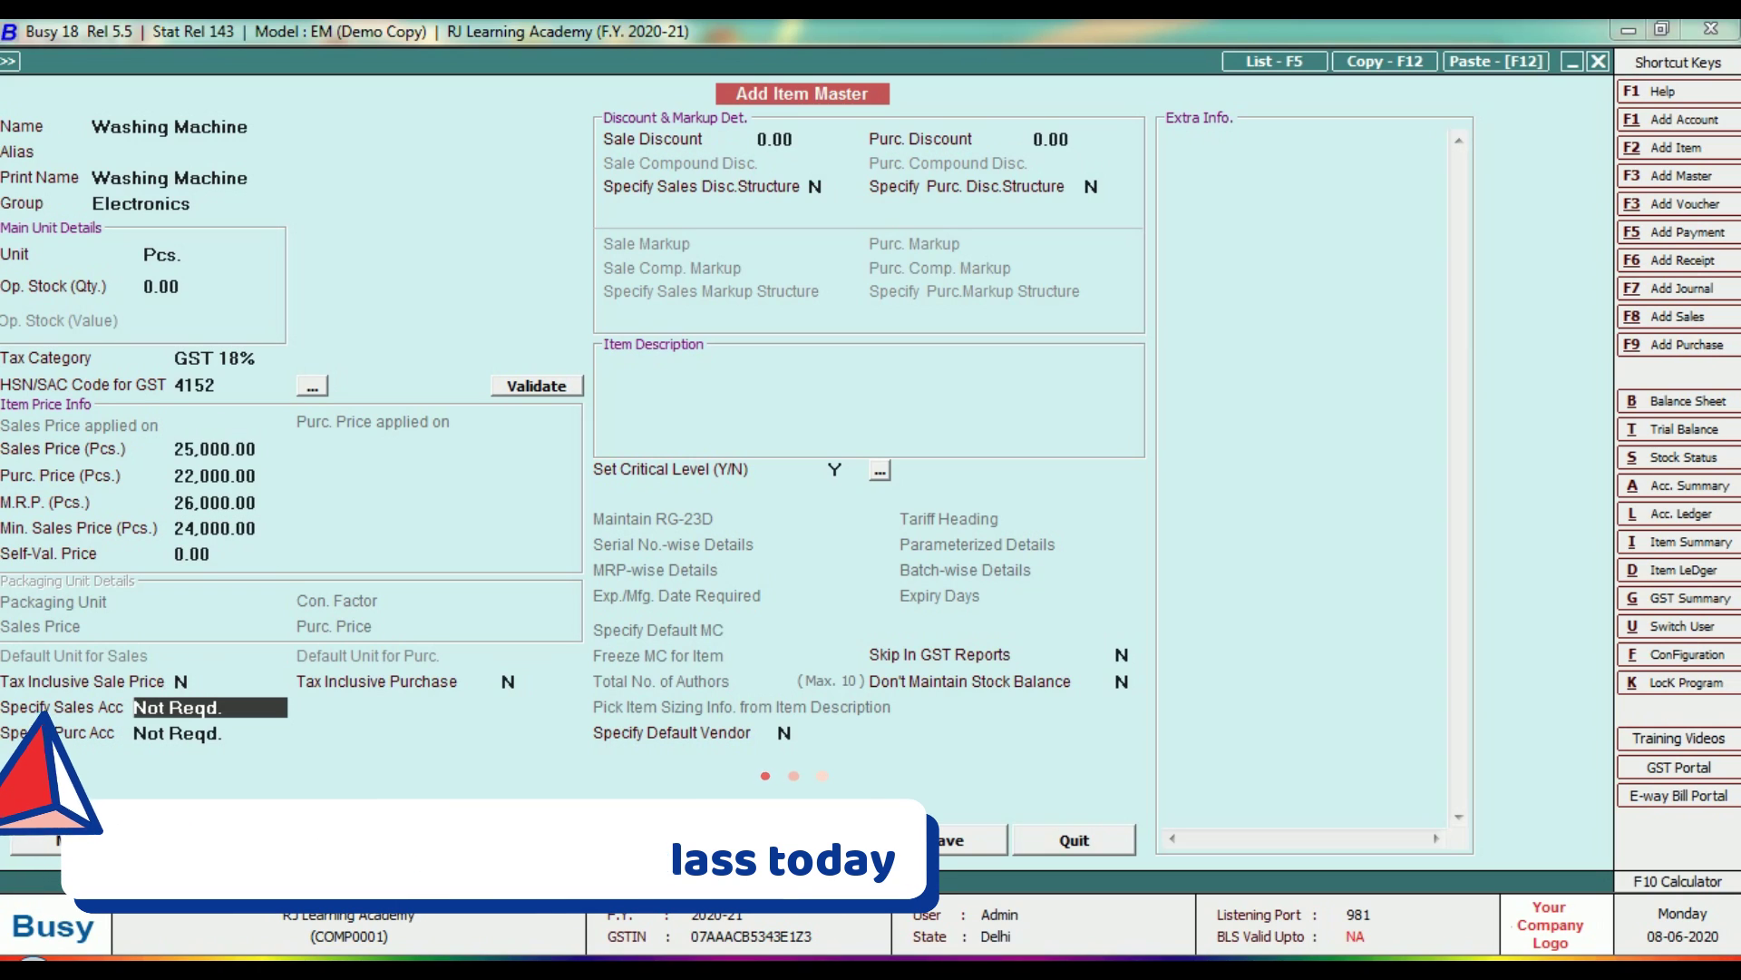
Leave the remaining fields at defaults and save the Washing Machine item.
key("Return")
key("Return")
key("Return")
key("Return")
key("Return")
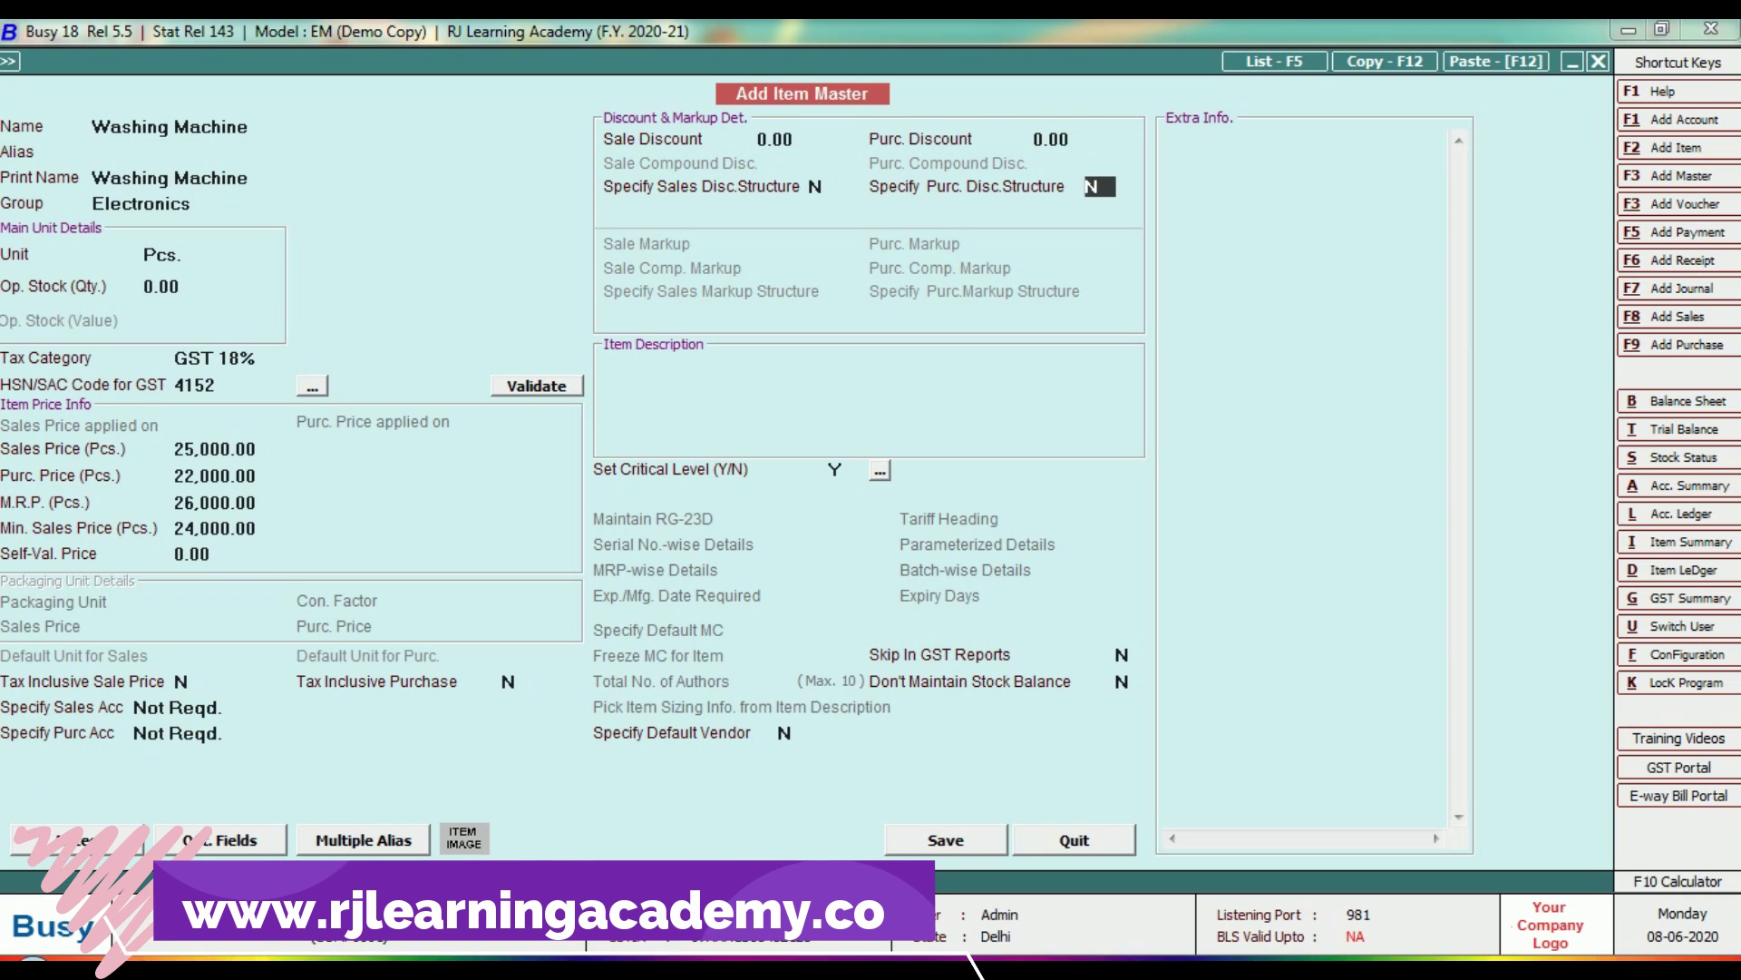
key("Return")
key("Return")
key("Return")
key("Return")
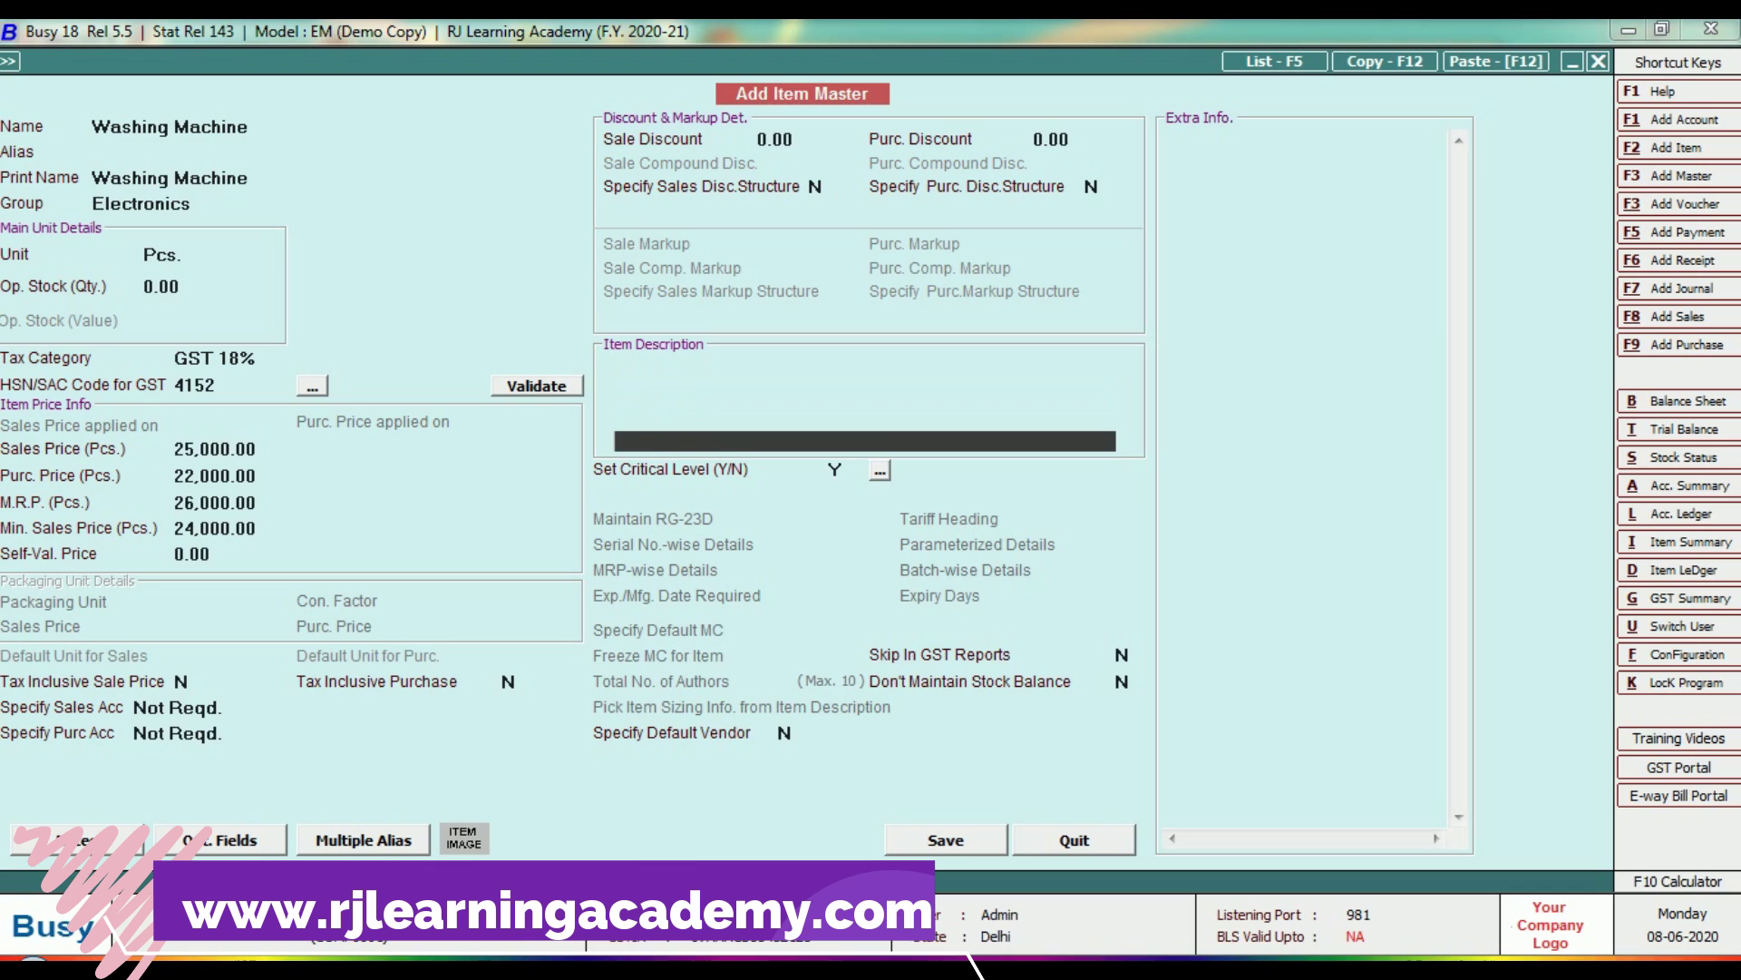
key("Return")
key("Up")
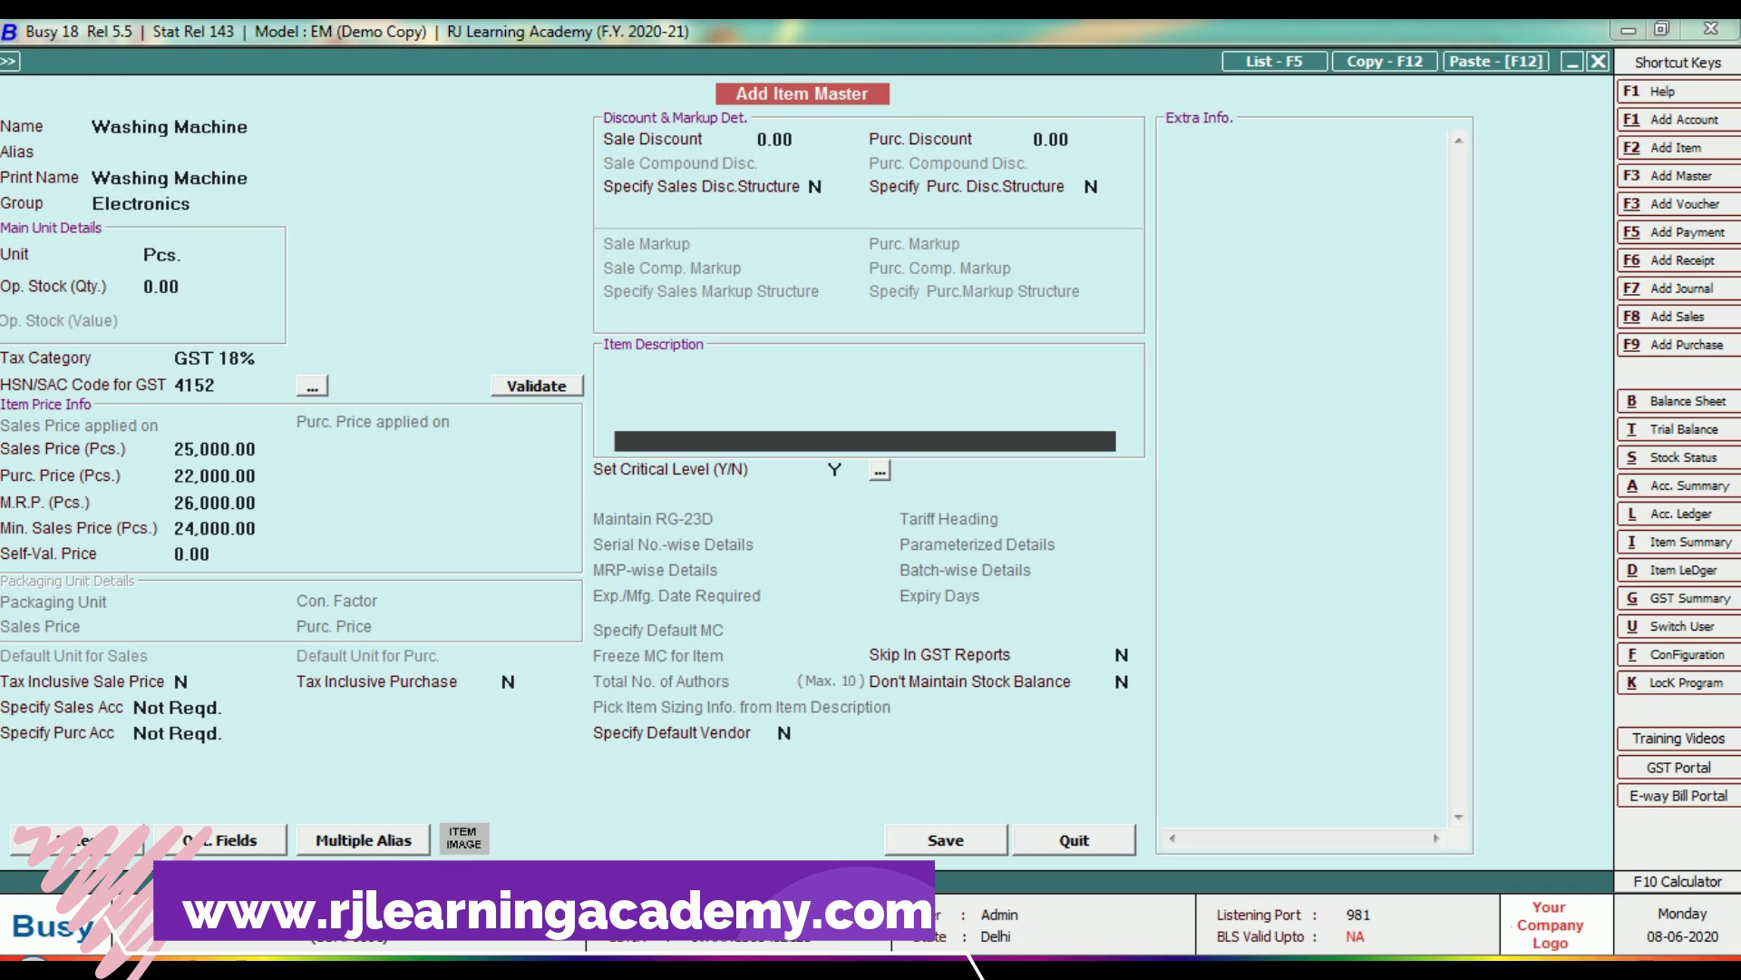
key("Return")
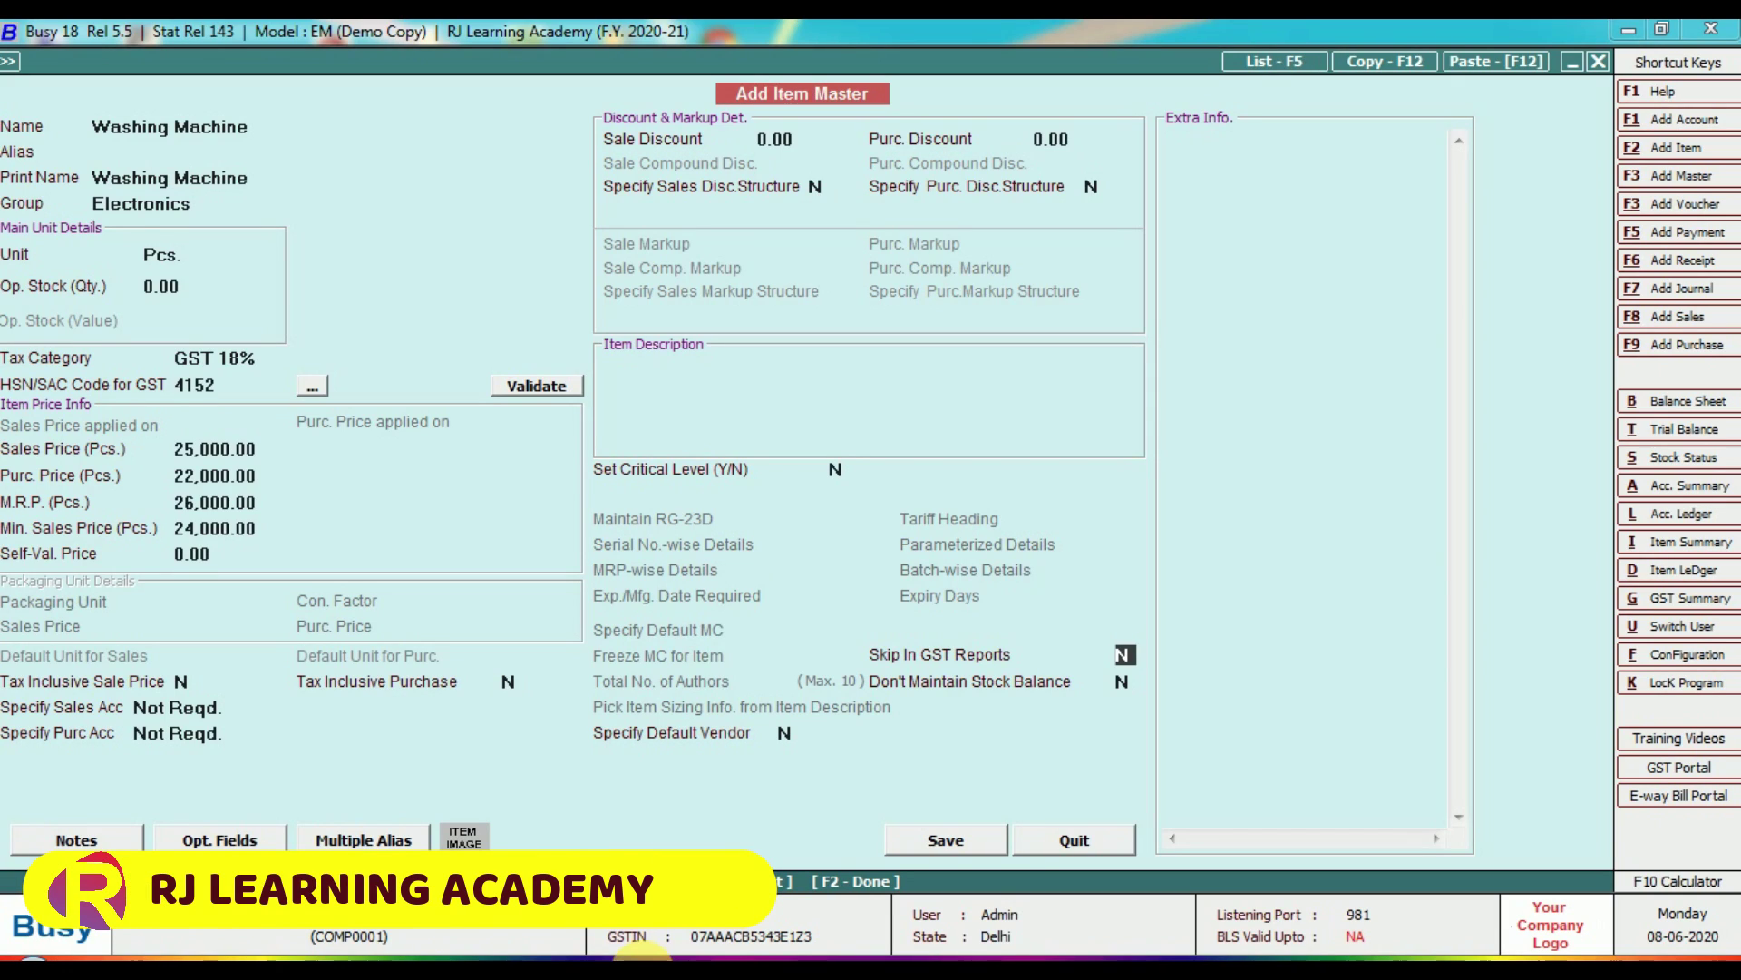
key("Return")
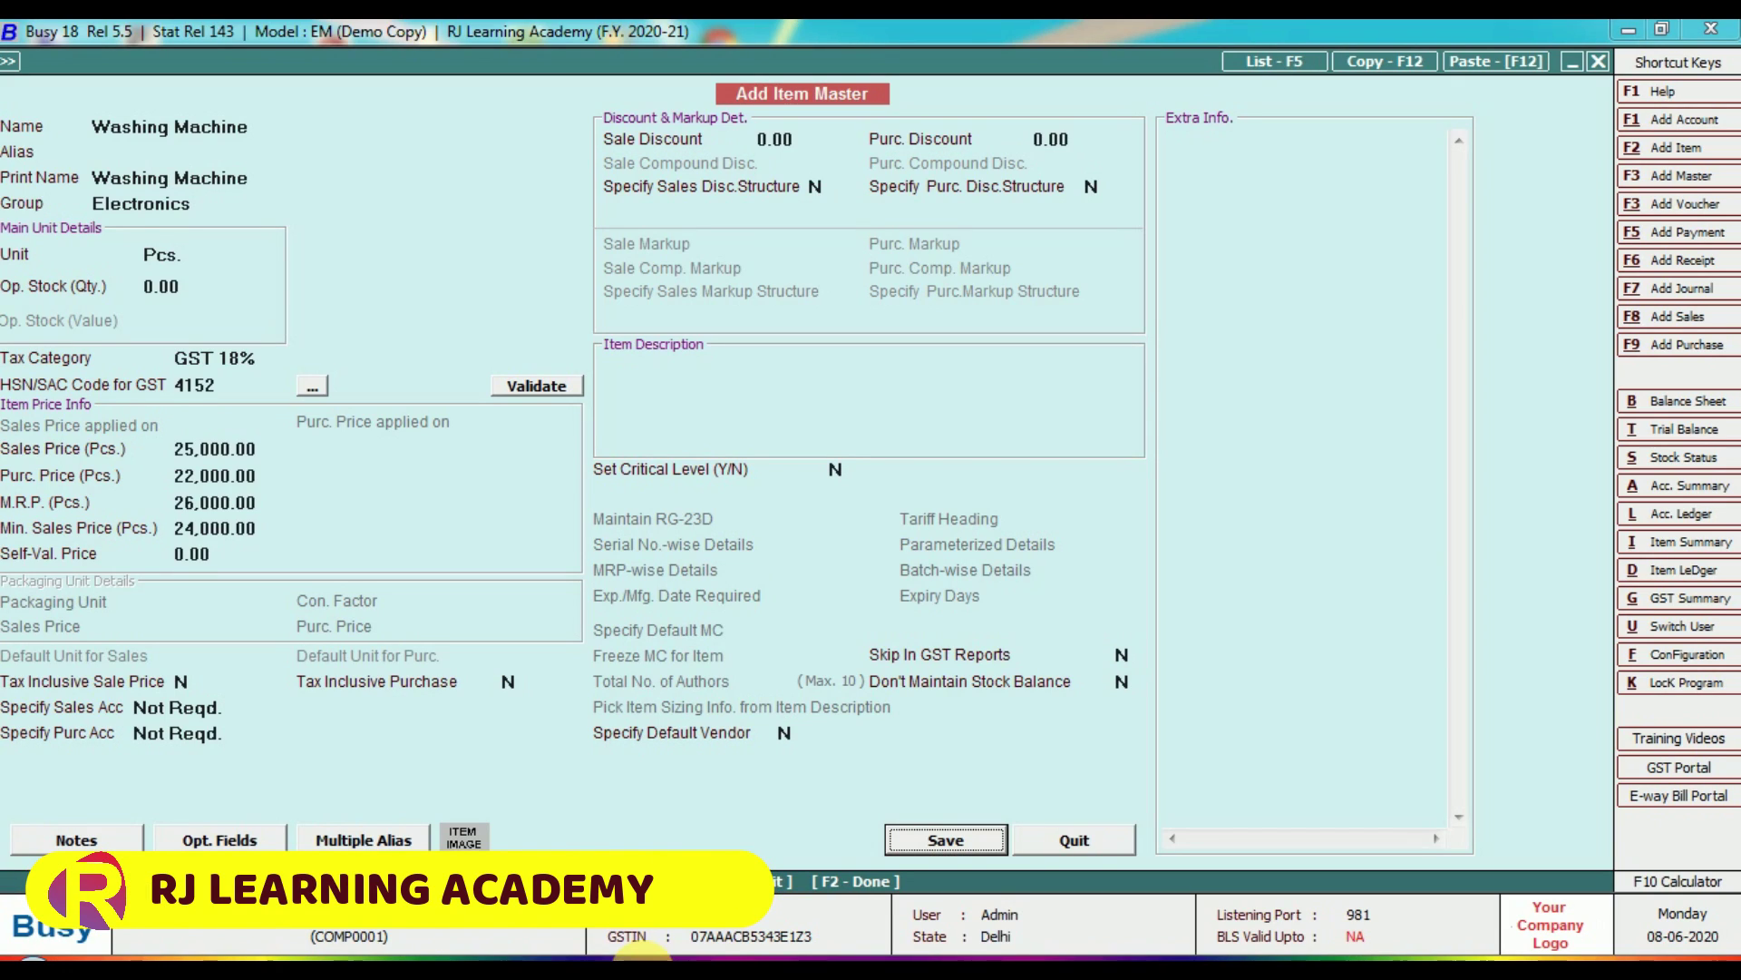
key("Return")
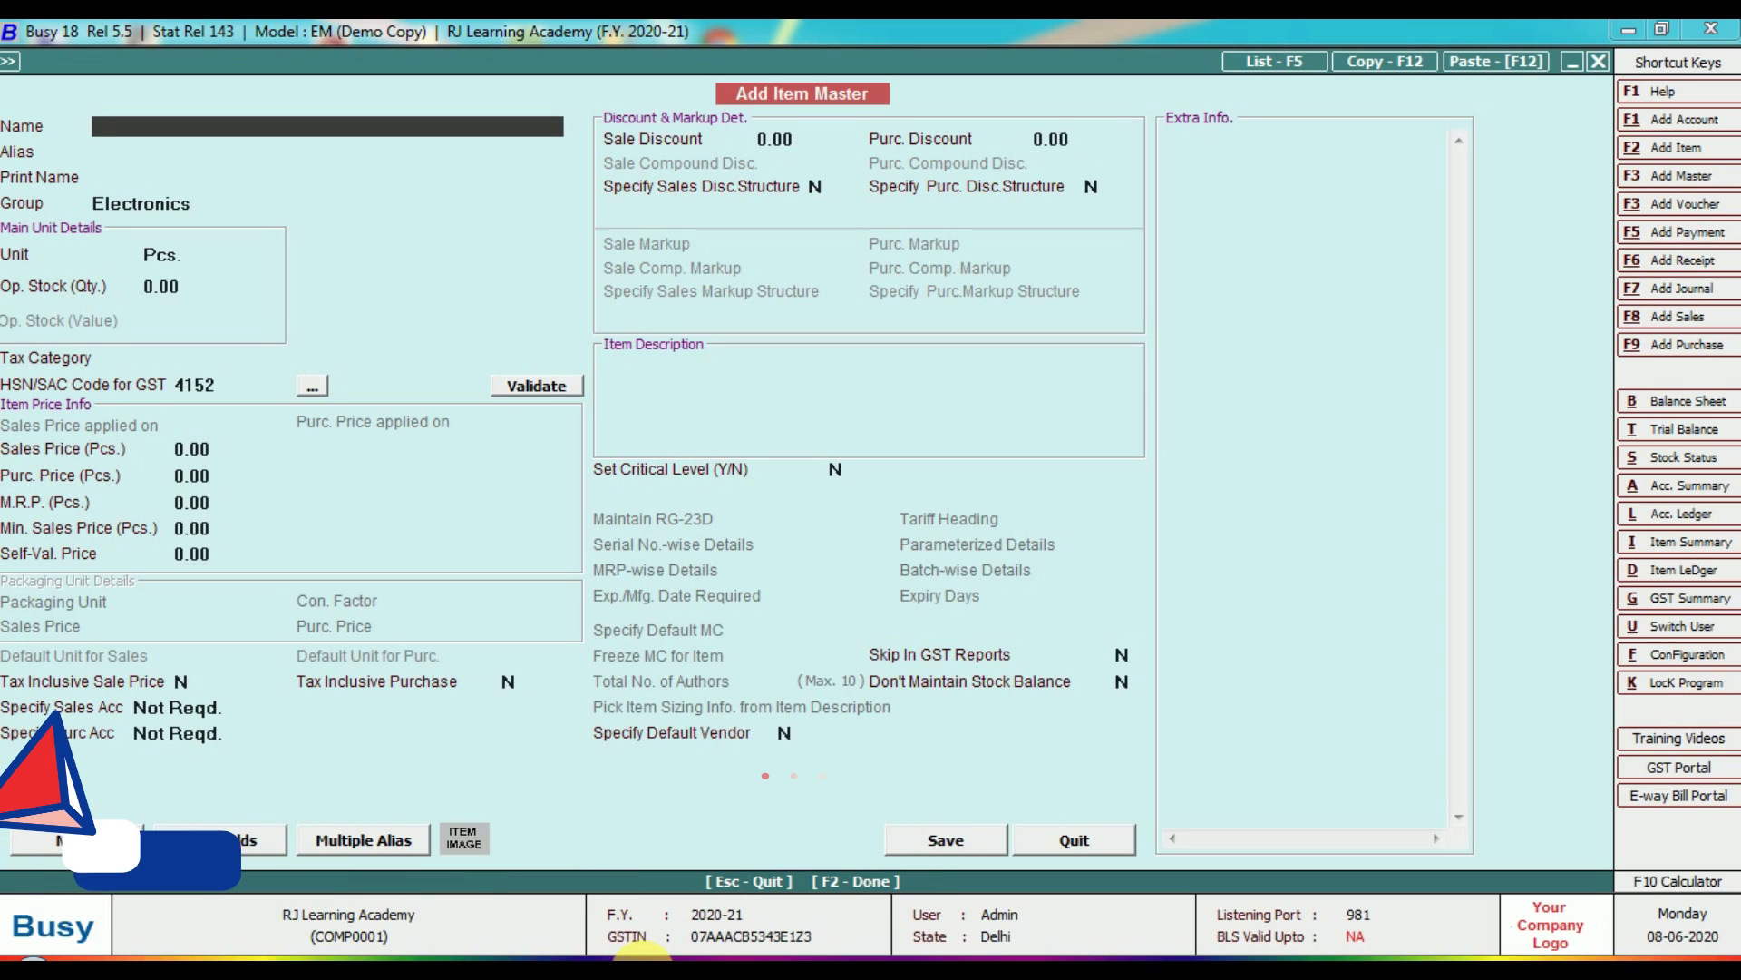
Name the new item 'Repairing Services of Washing Machine', leaving the alias empty.
type("e")
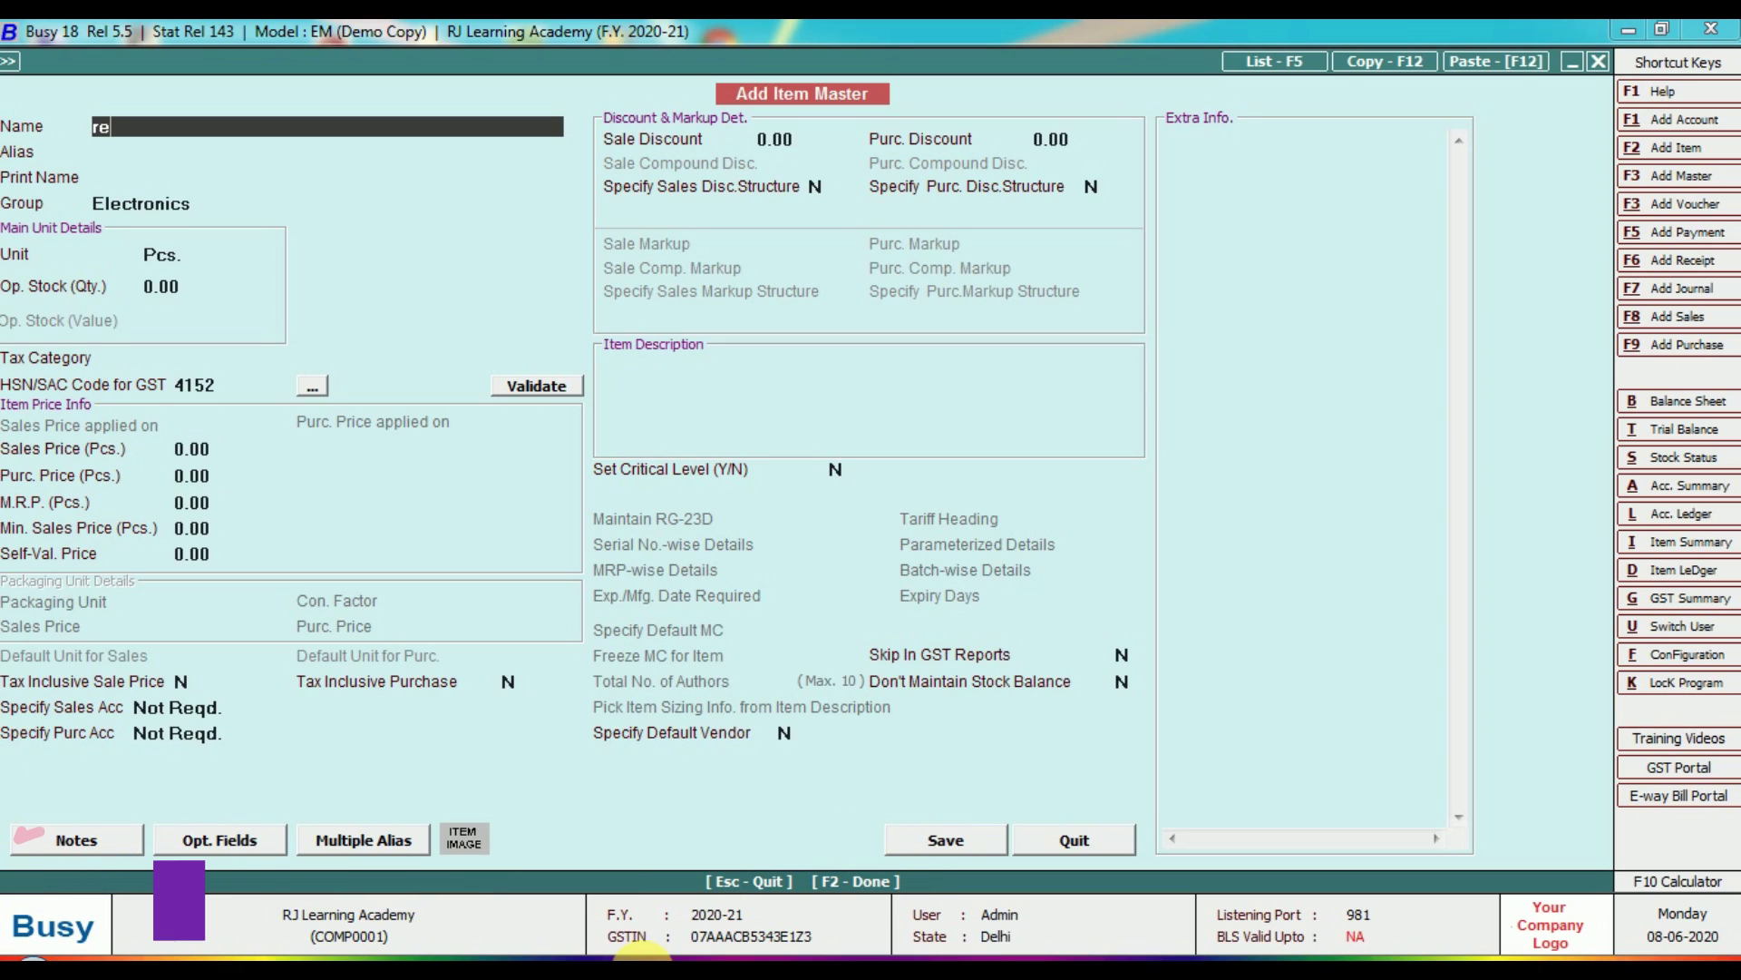
type("pai")
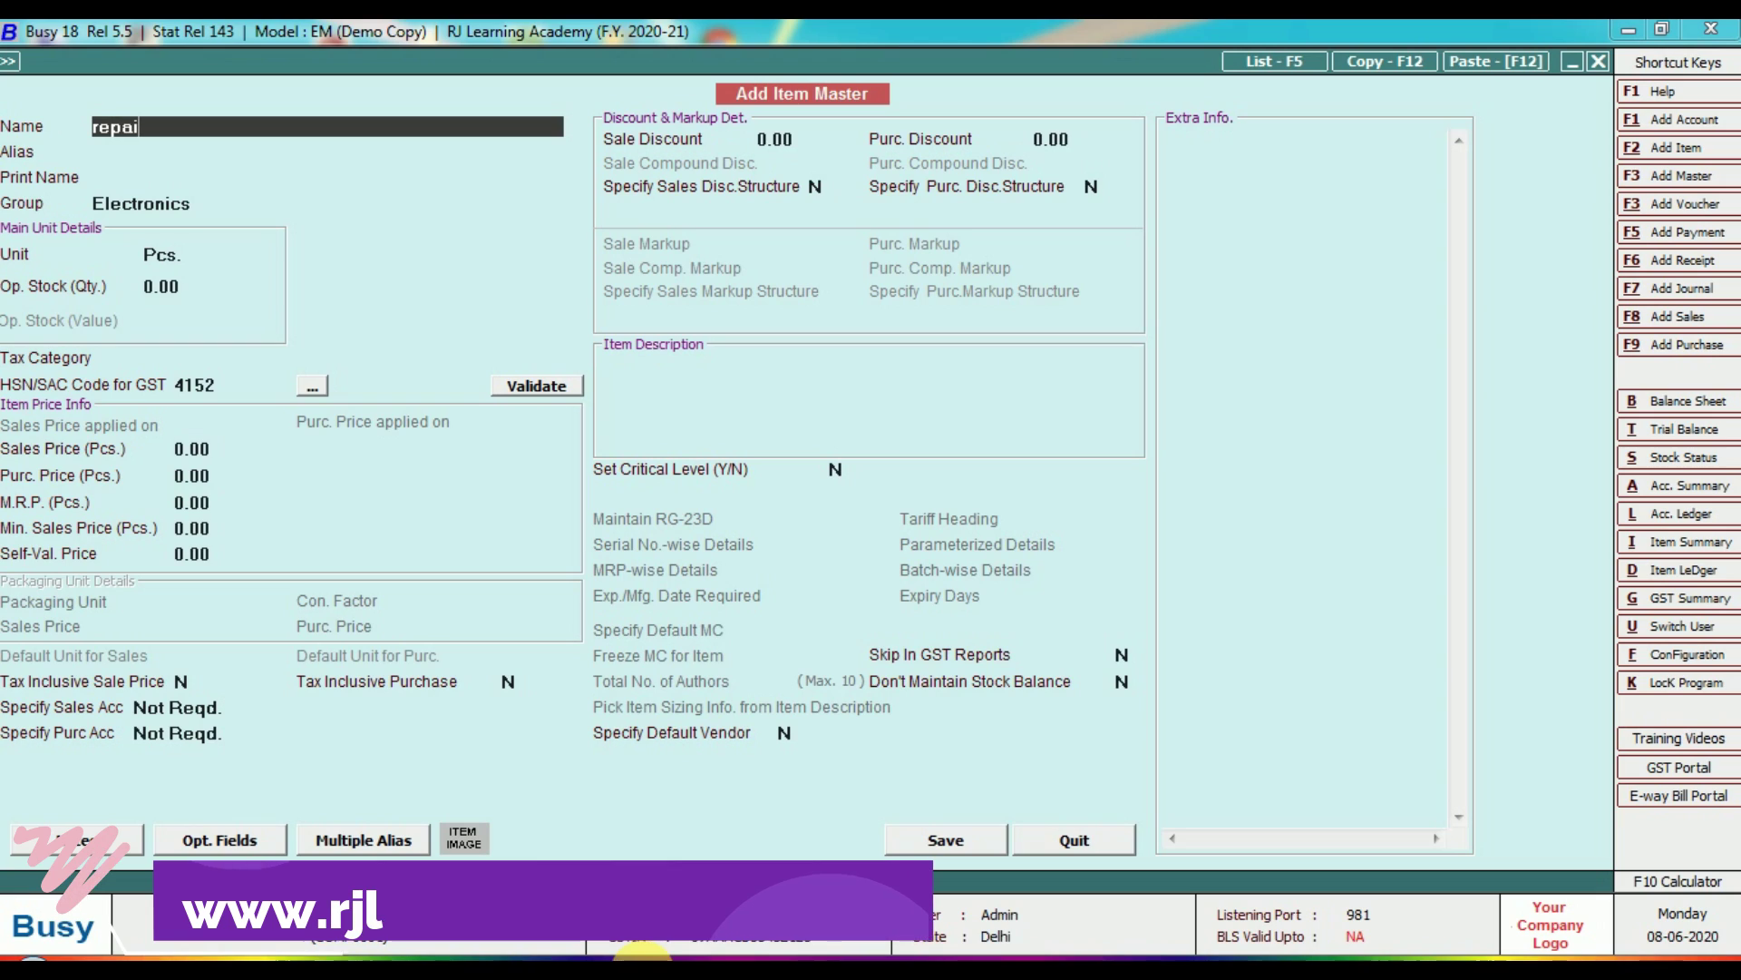
type("ring s")
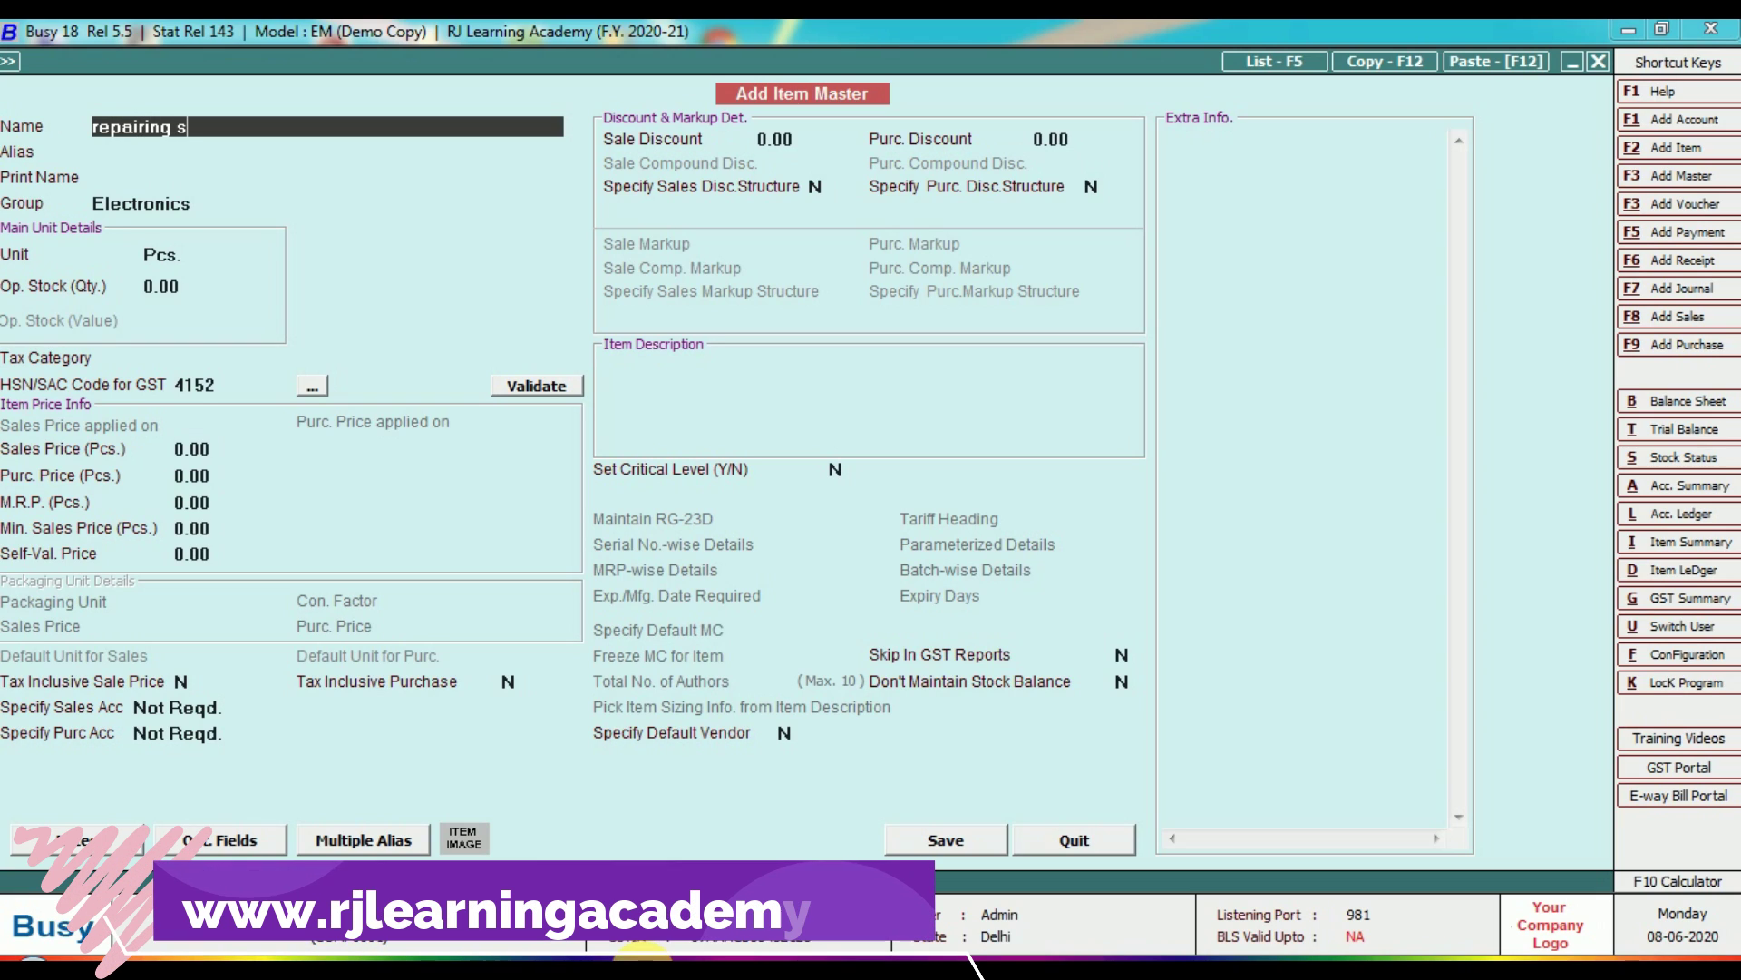
type("ervices of")
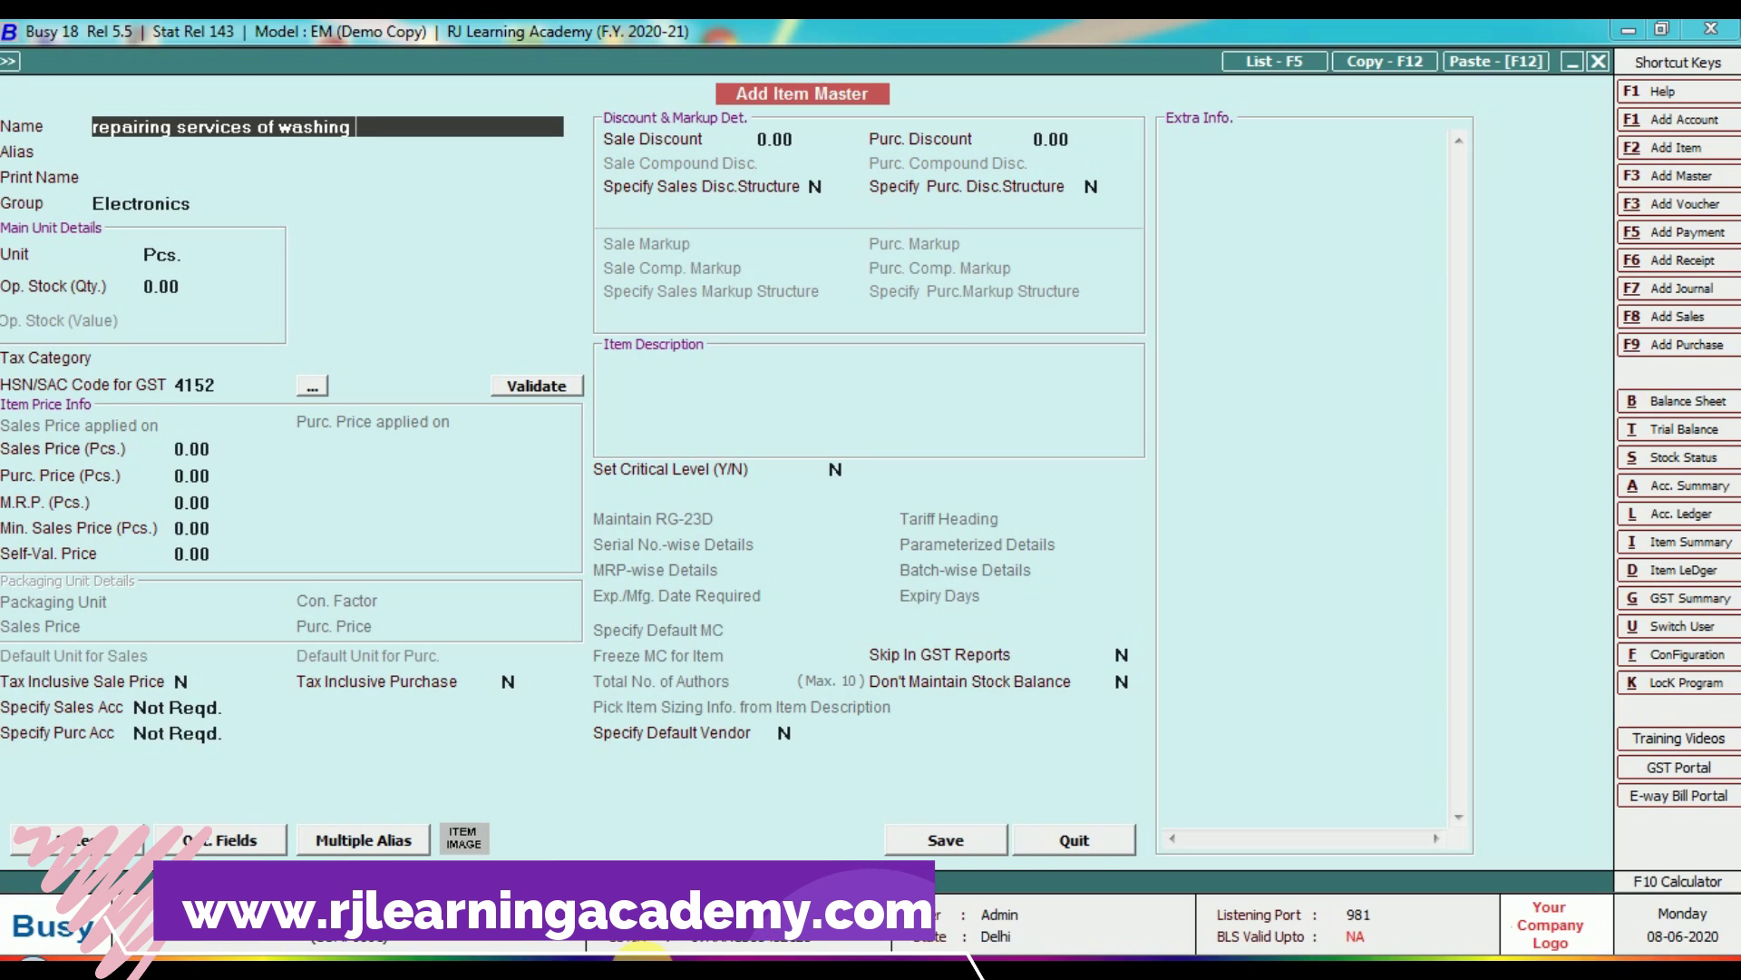
type("washing machine")
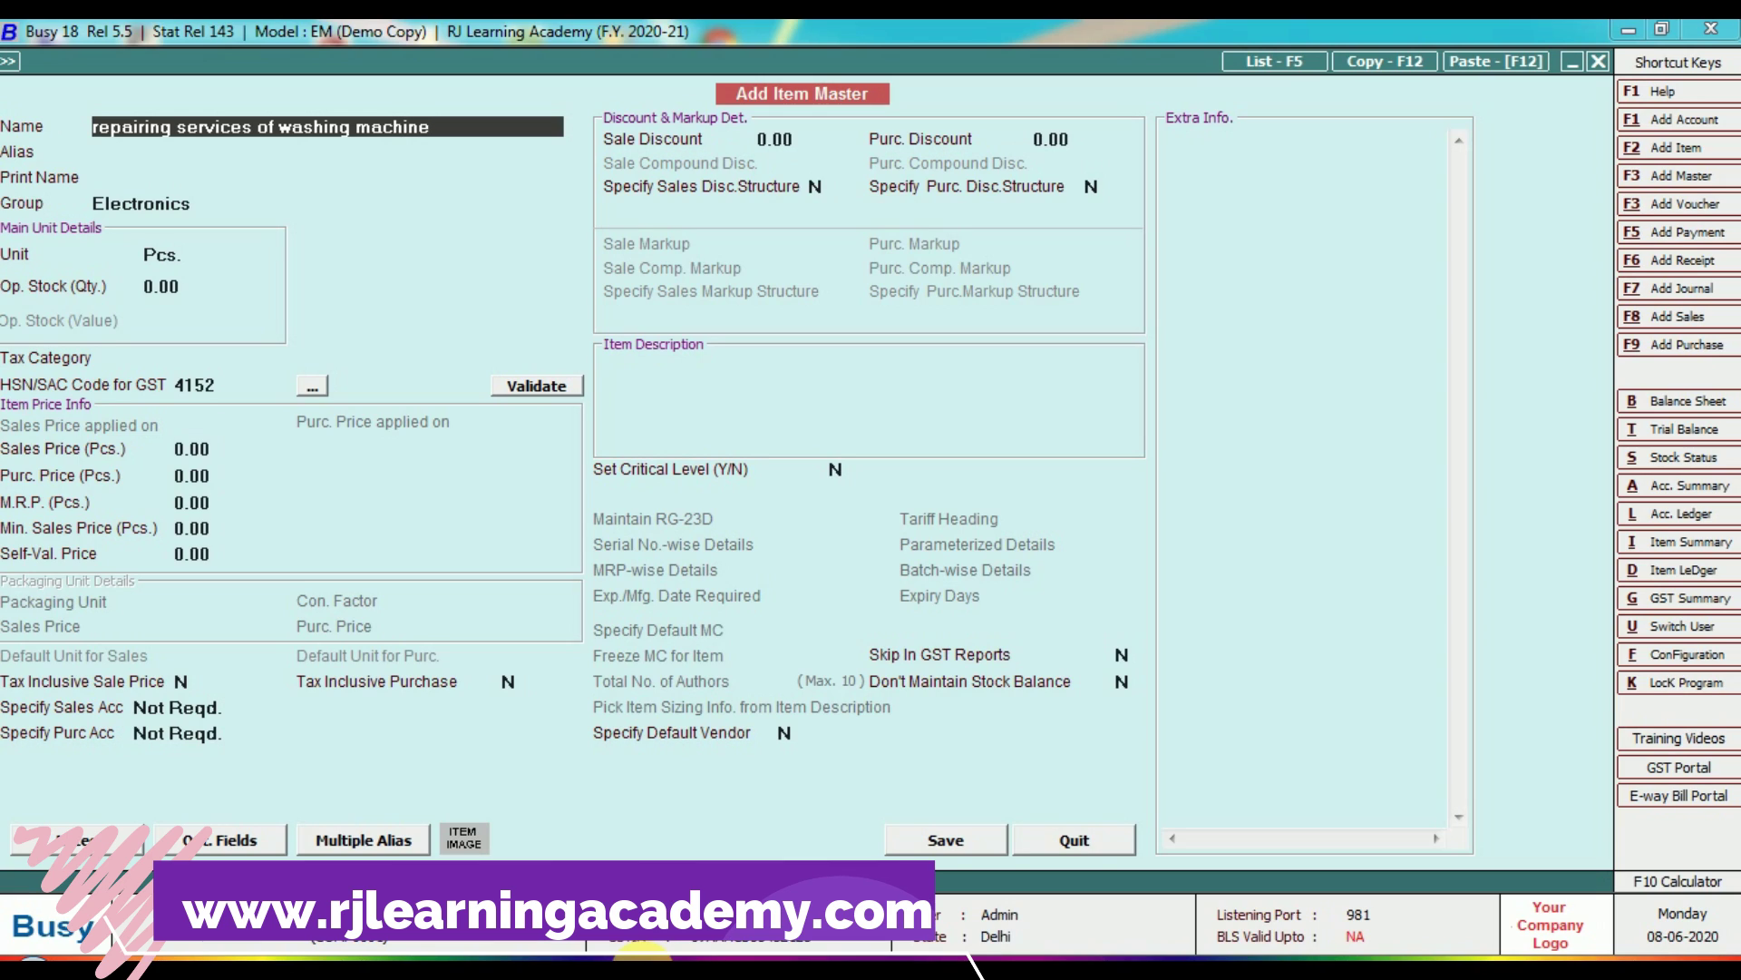
key("Return")
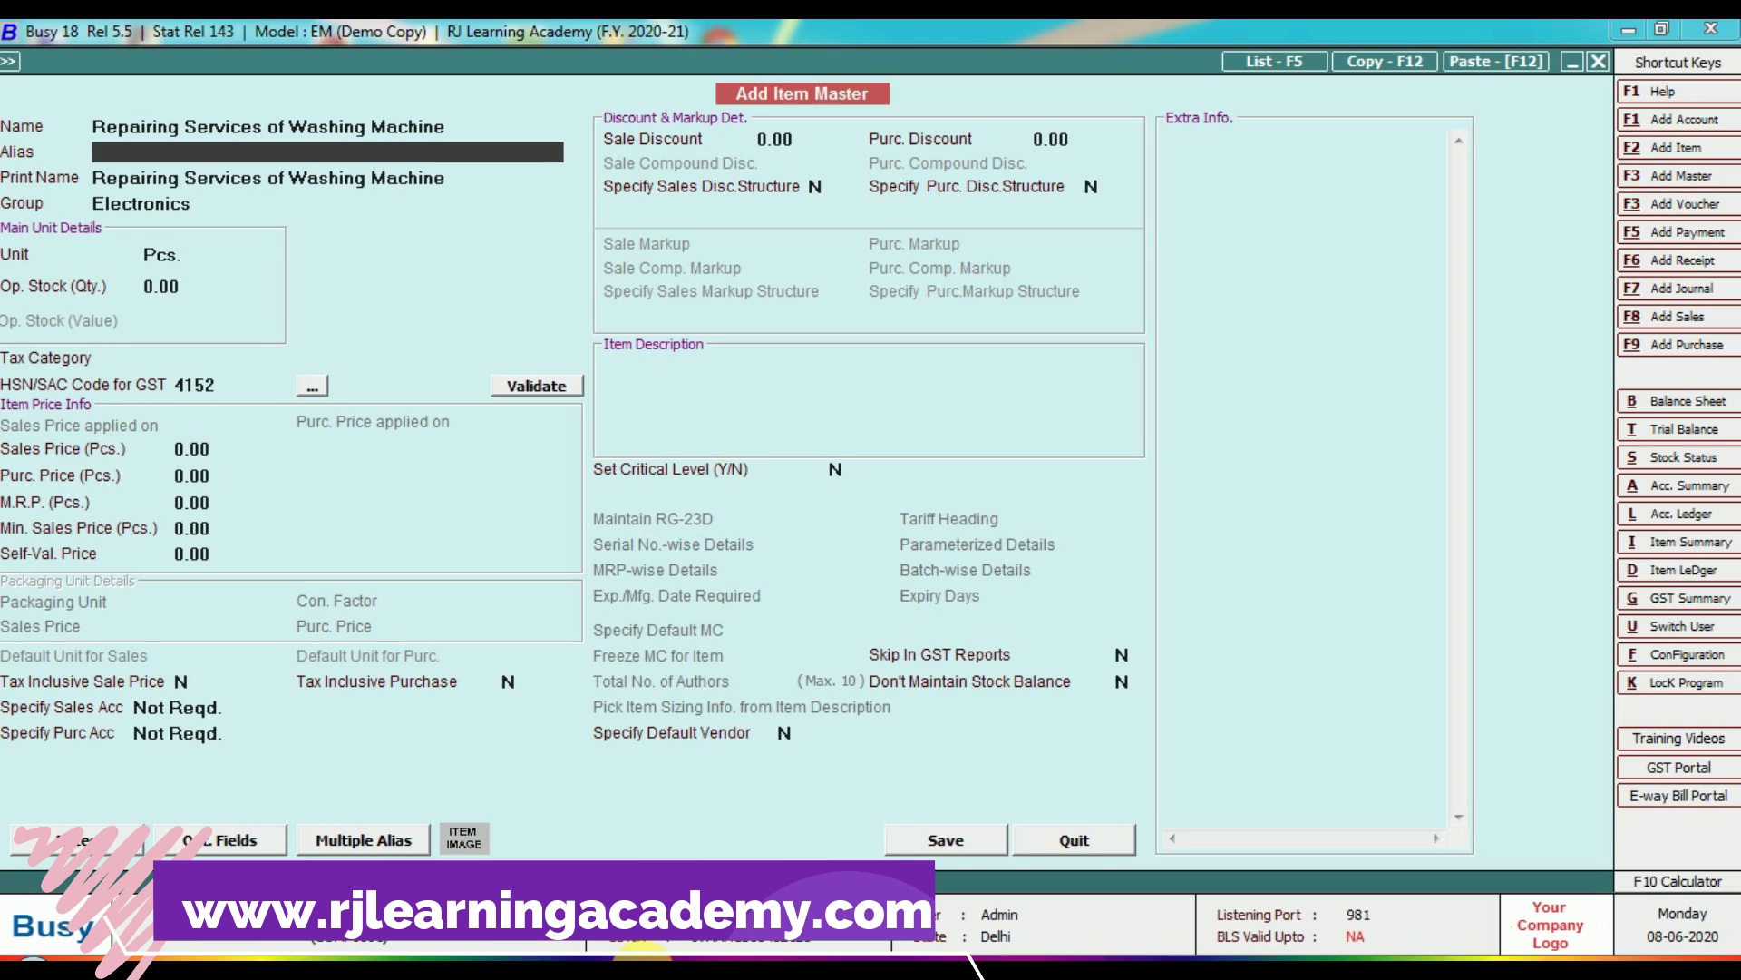
key("Return")
key("Return")
key("Return")
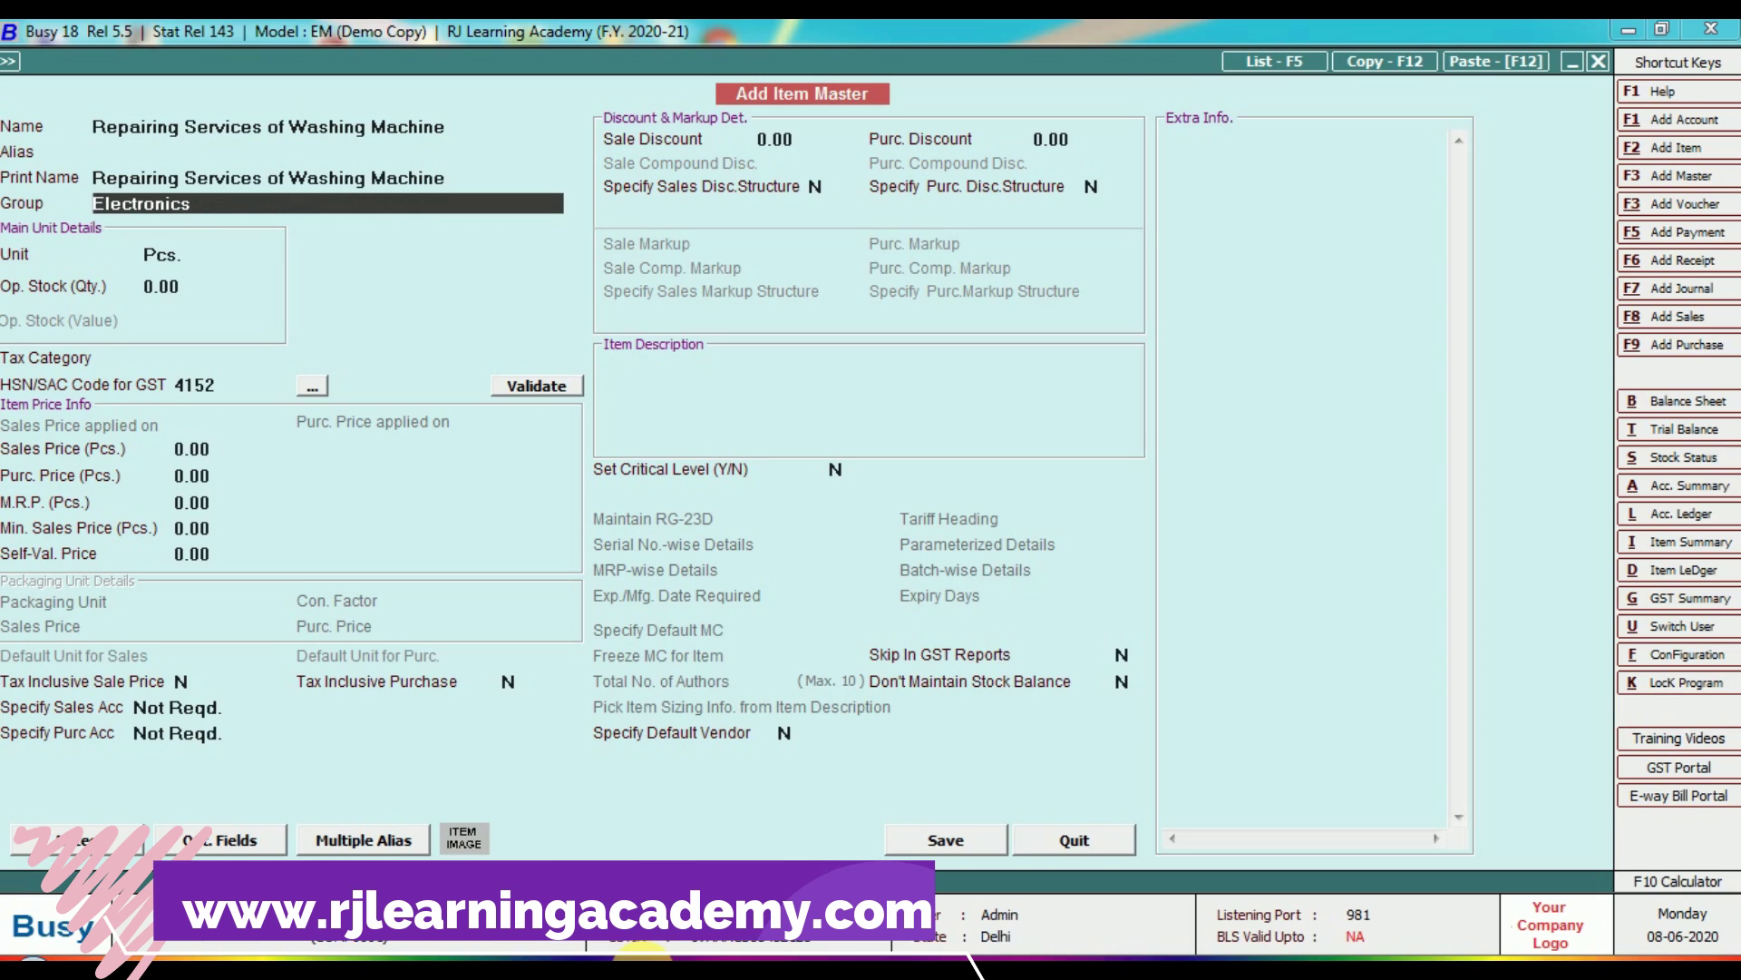
Set the item's unit to N.A., keeping no stock balance.
key("Up")
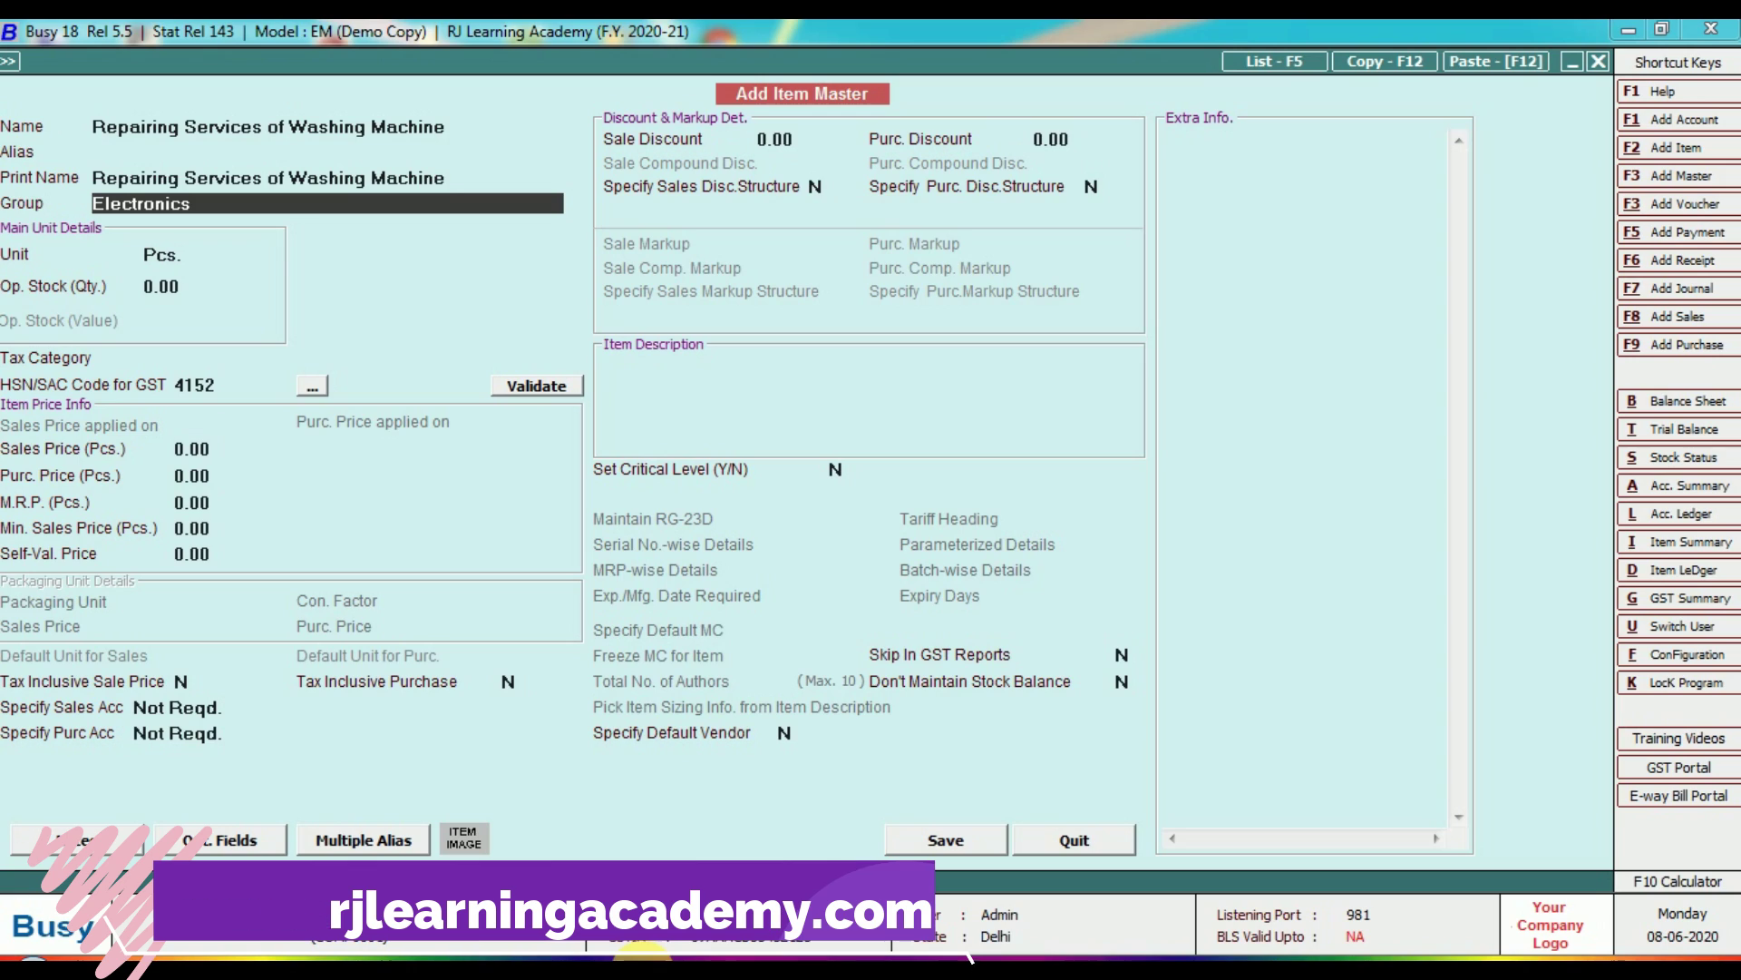
key("Return")
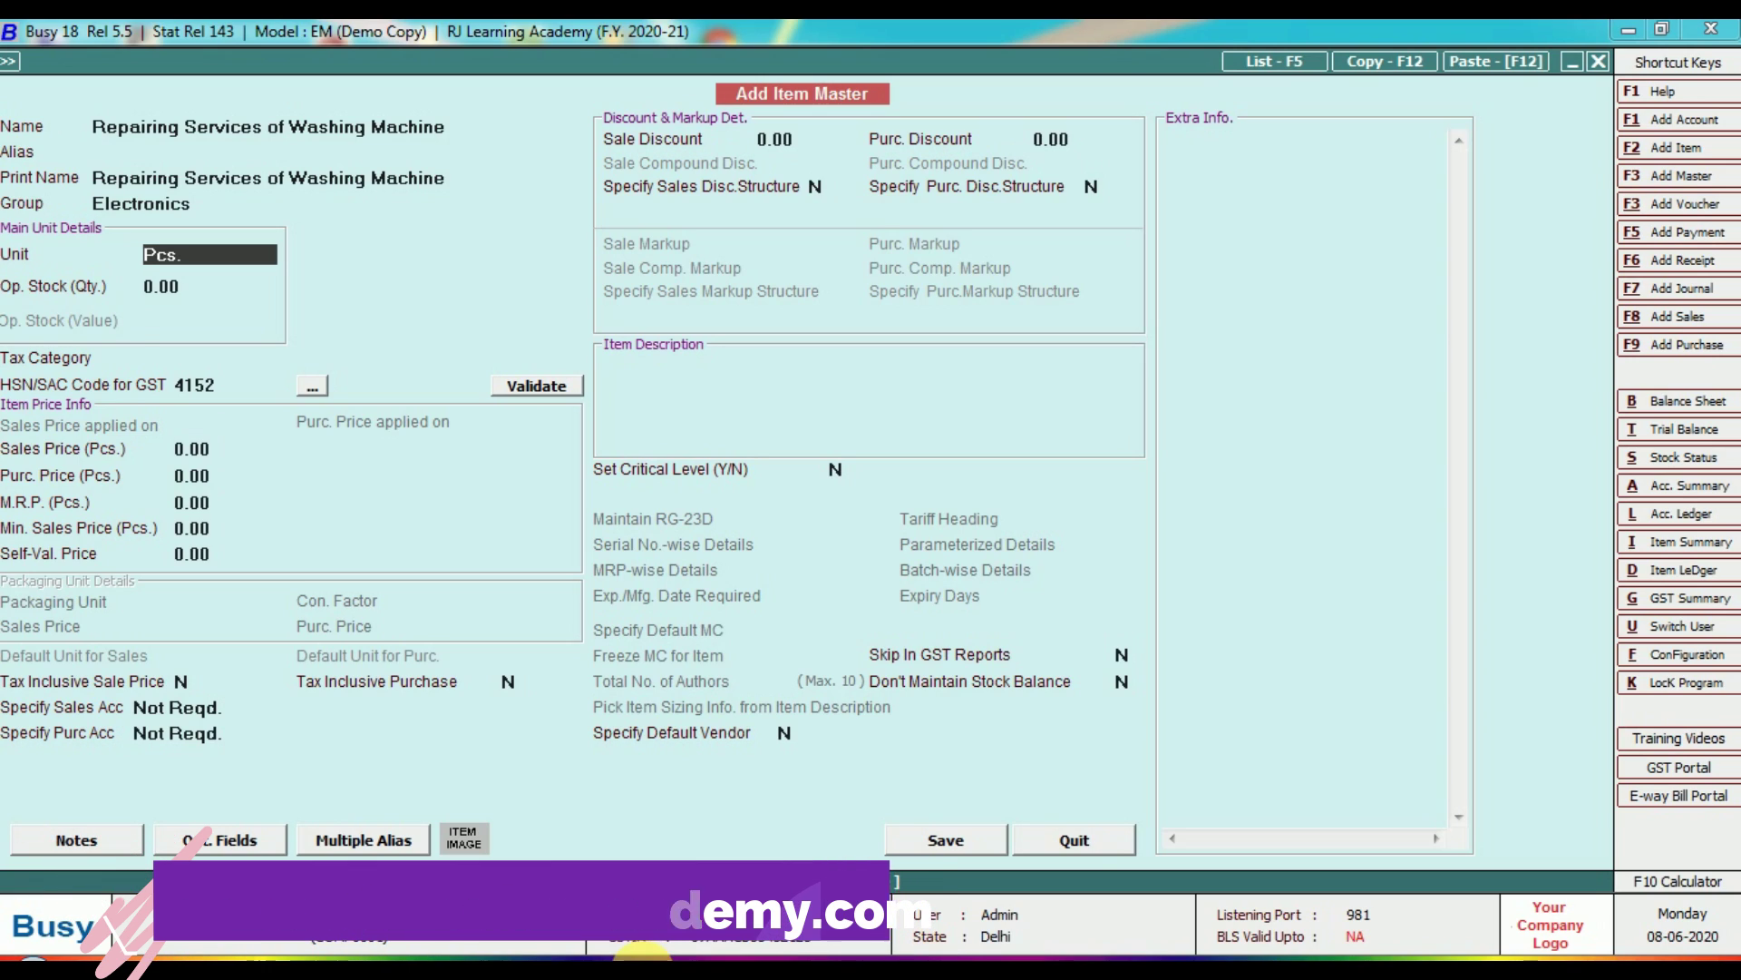
type("n")
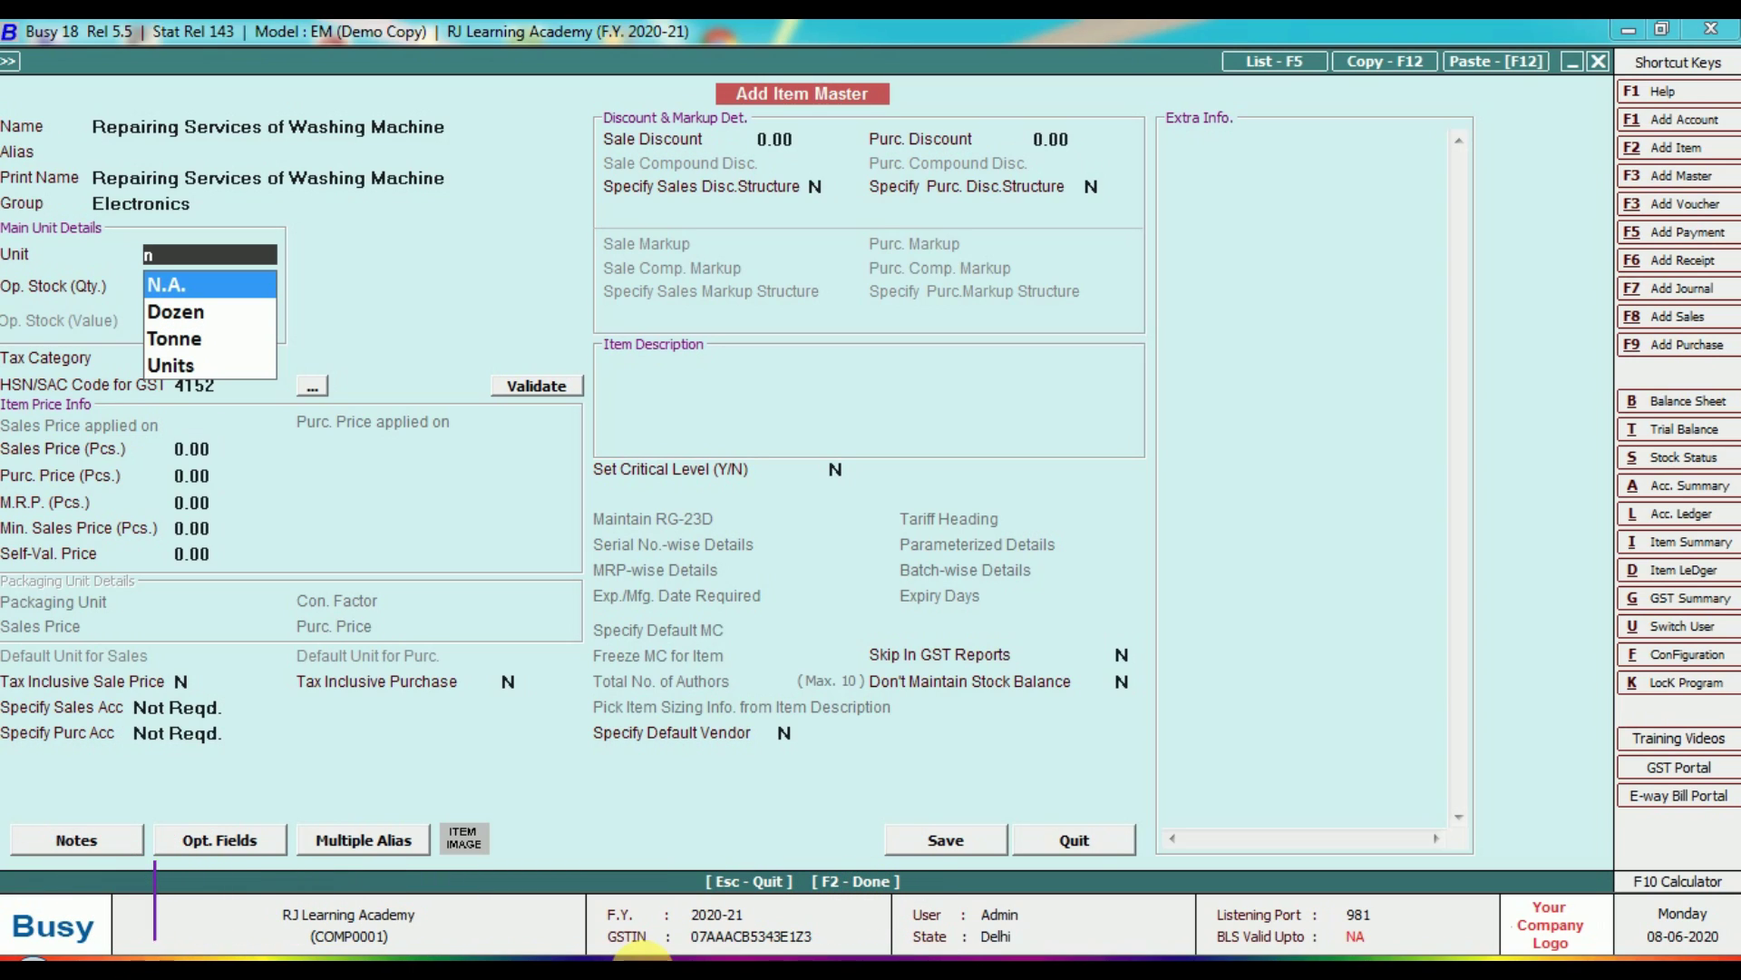
key("Return")
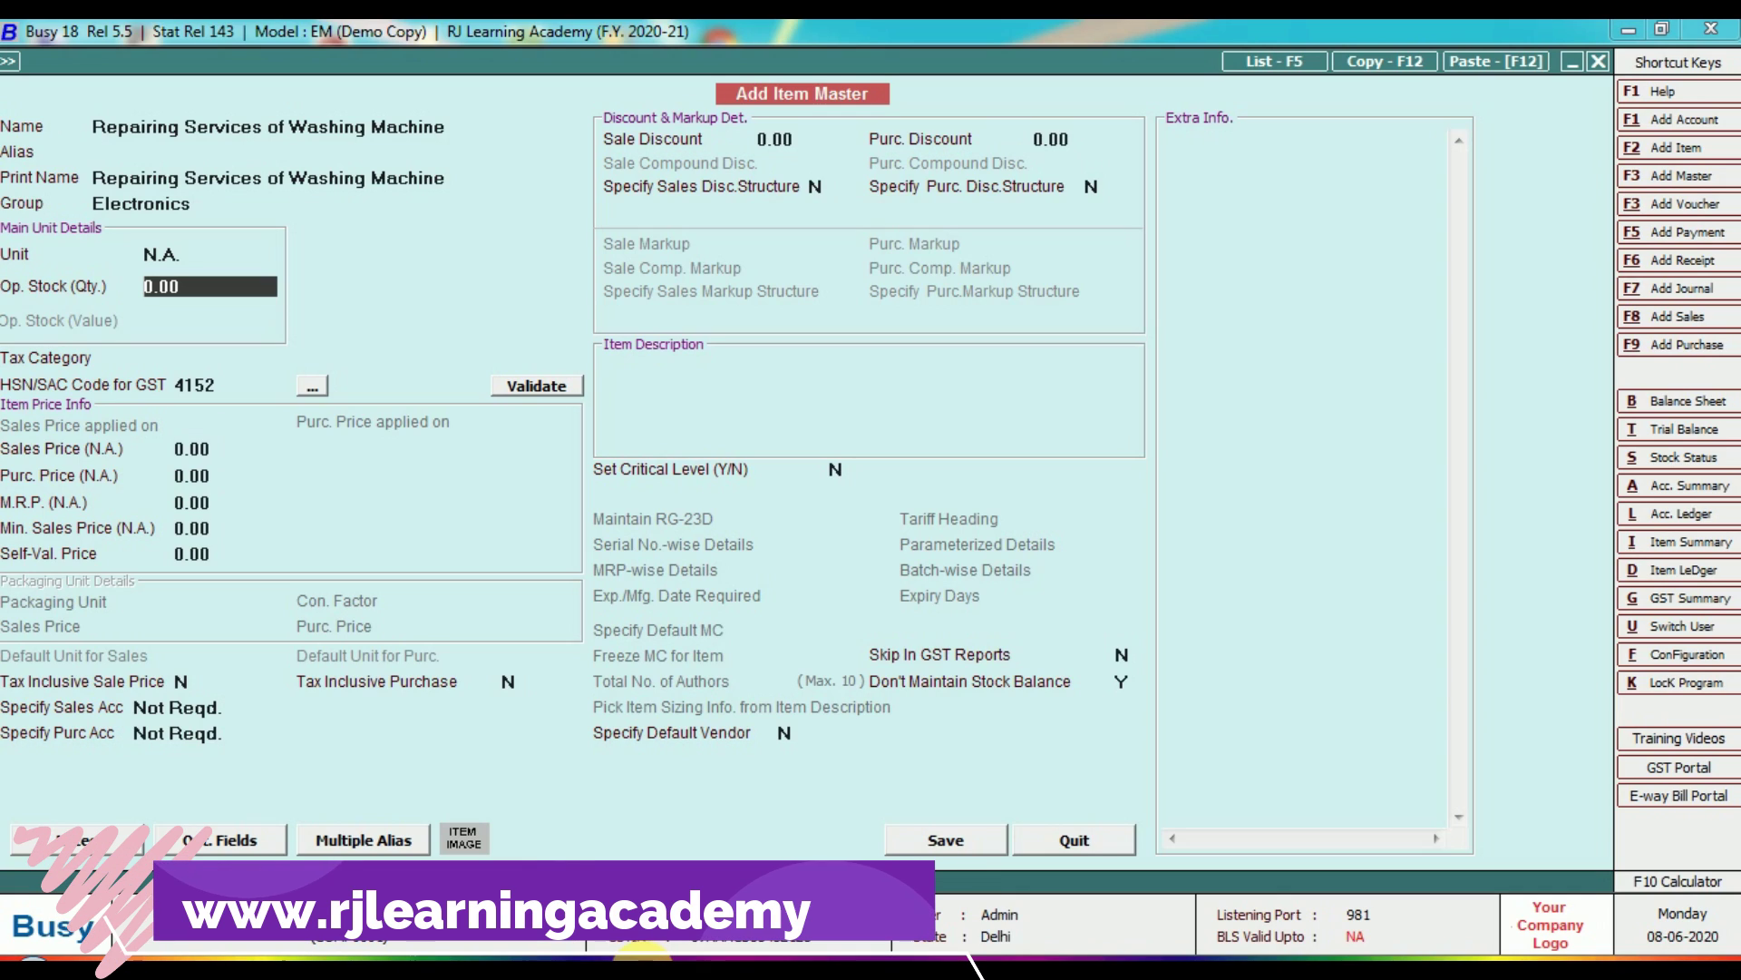
key("Return")
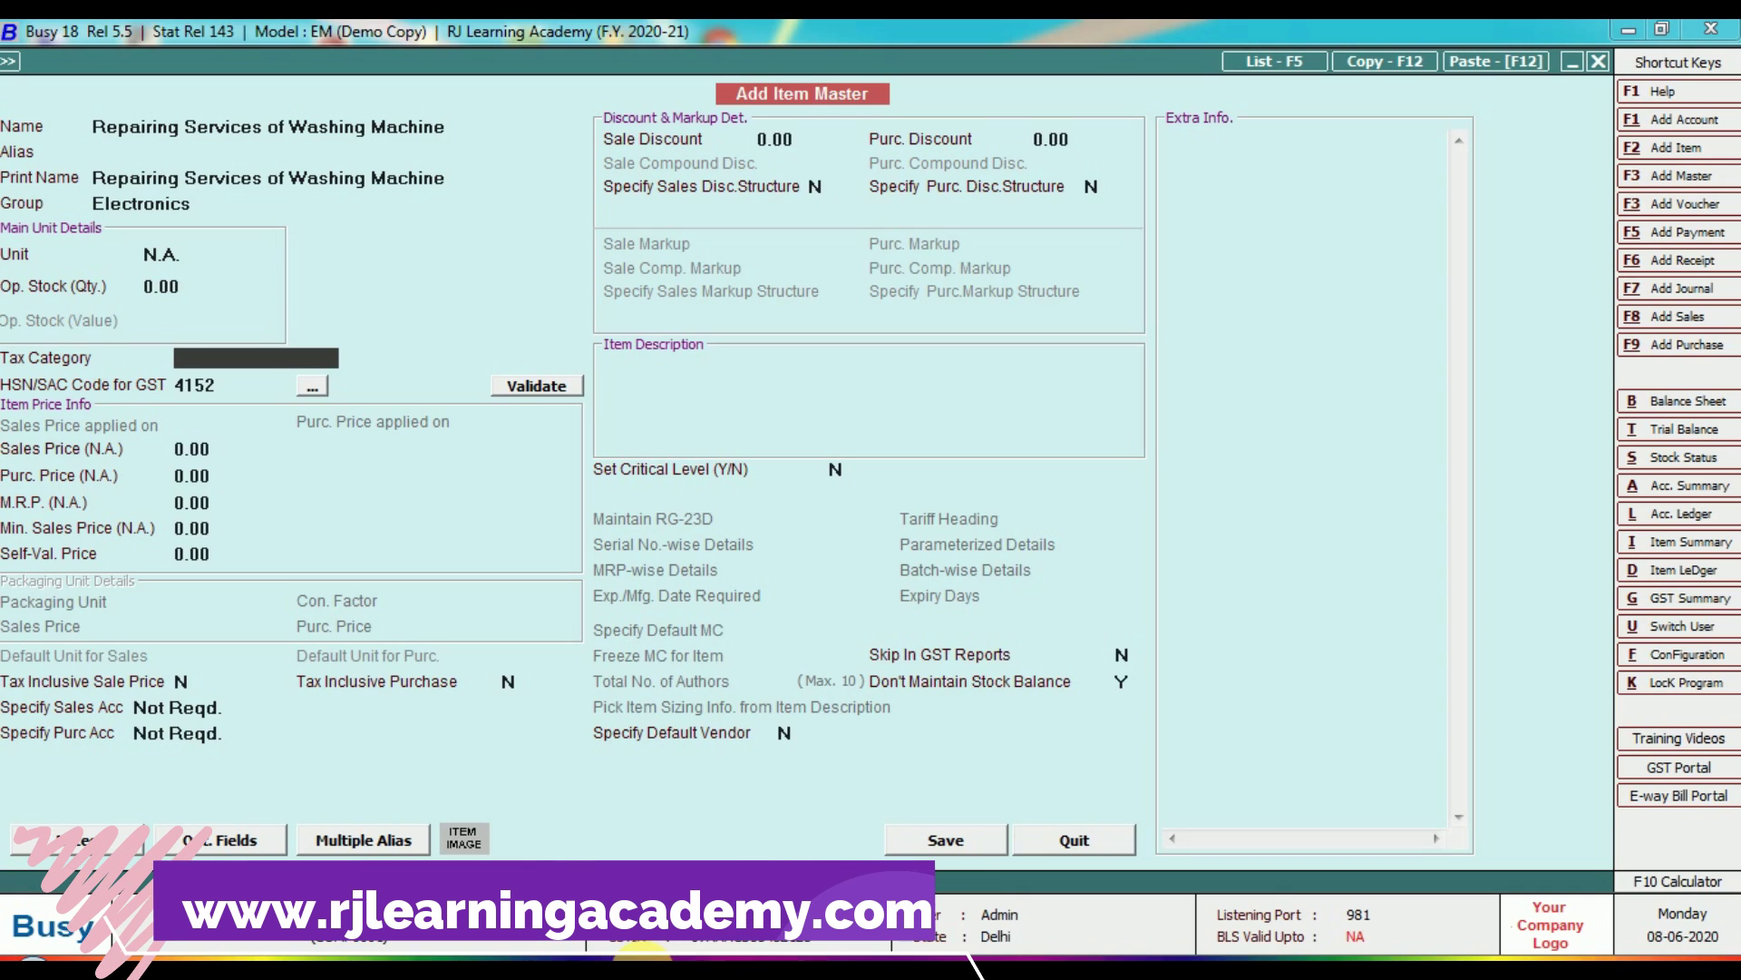
Give the item tax category GST 18% and HSN/SAC code 41596.
key("Return")
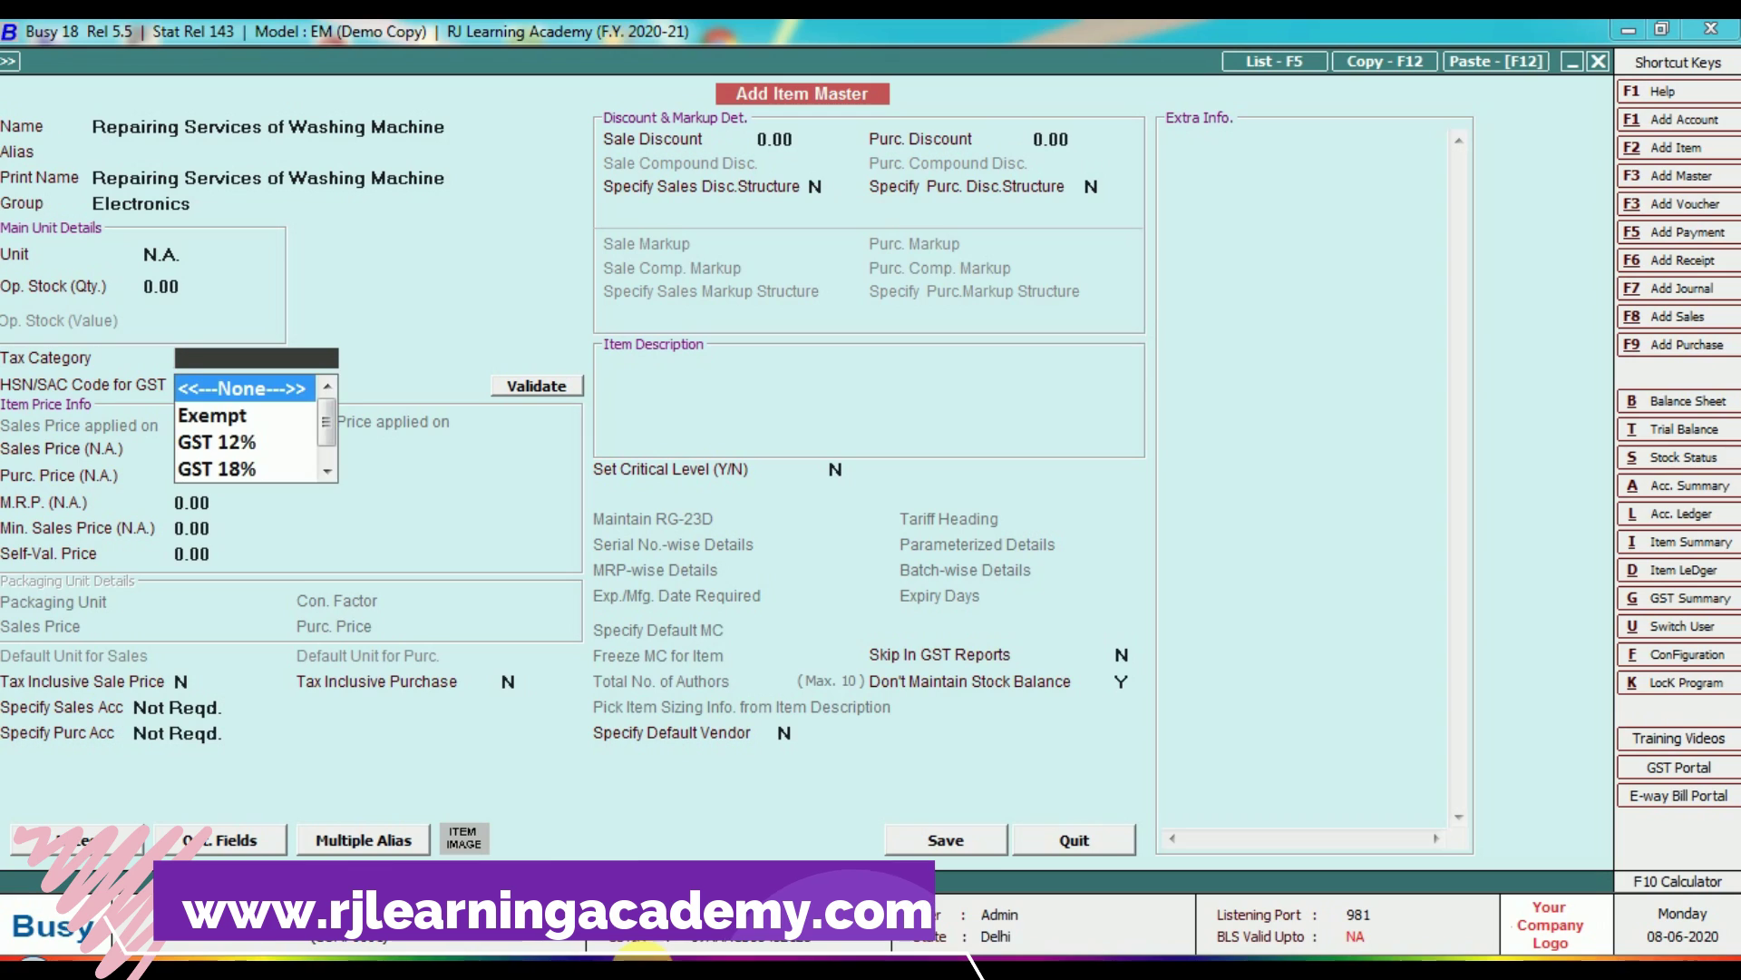
key("Down")
key("Down")
key("Return")
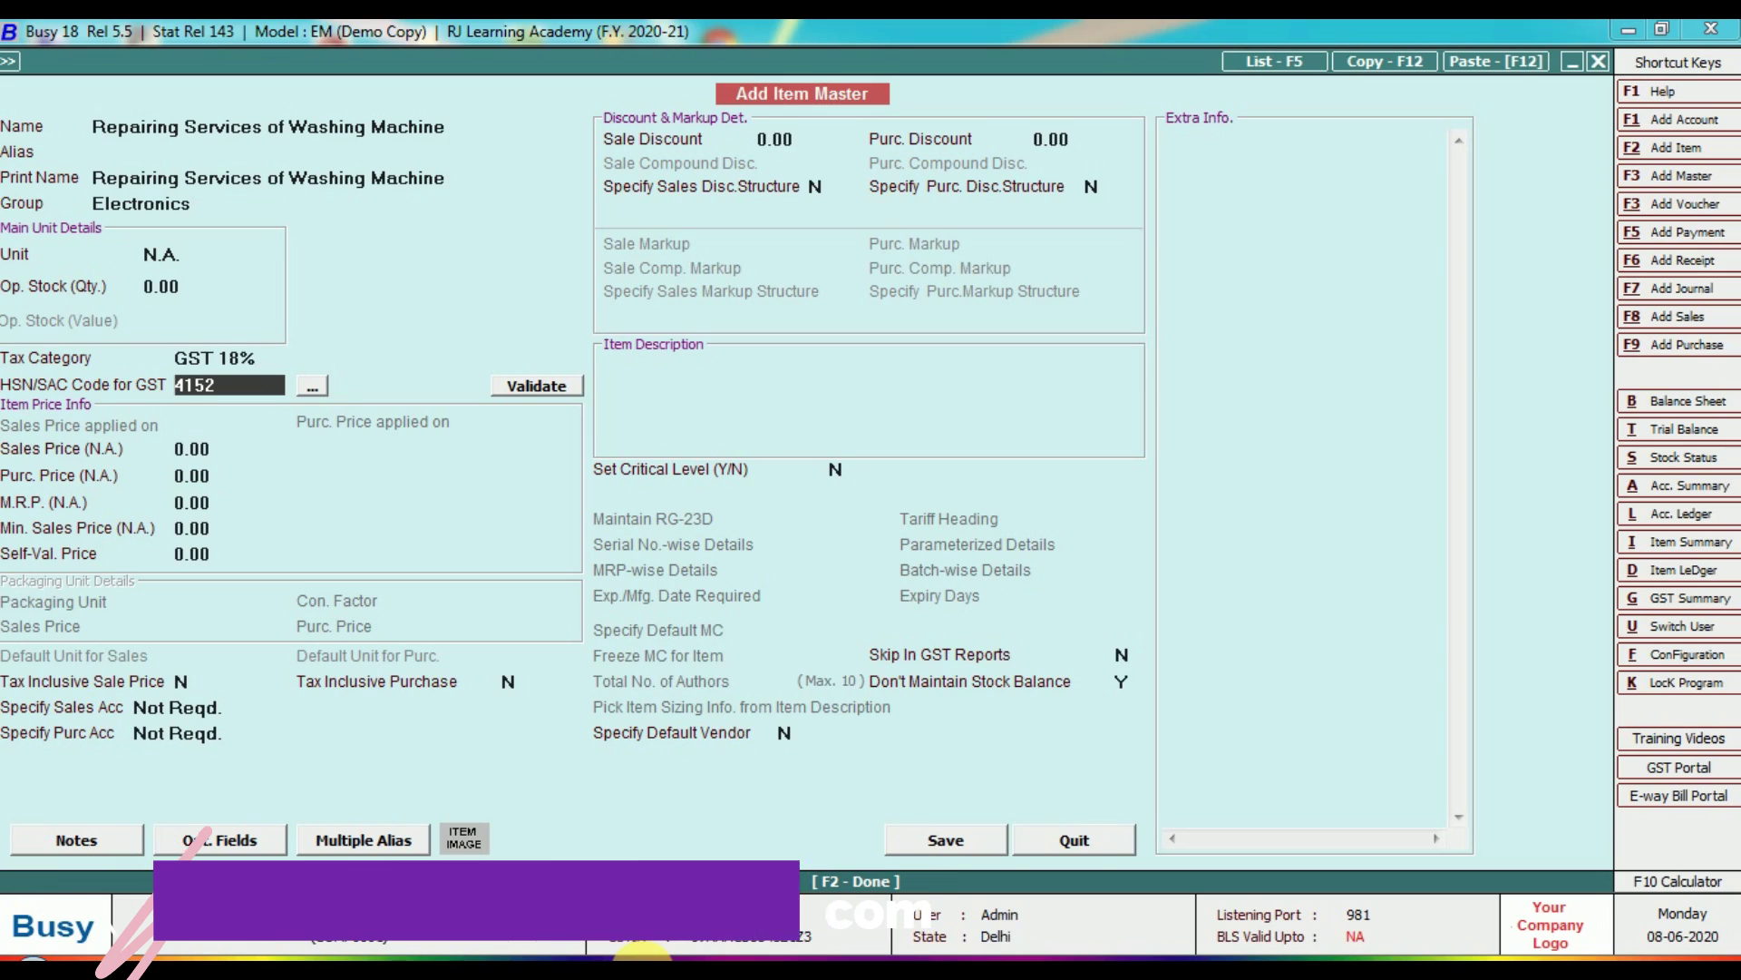
type("4")
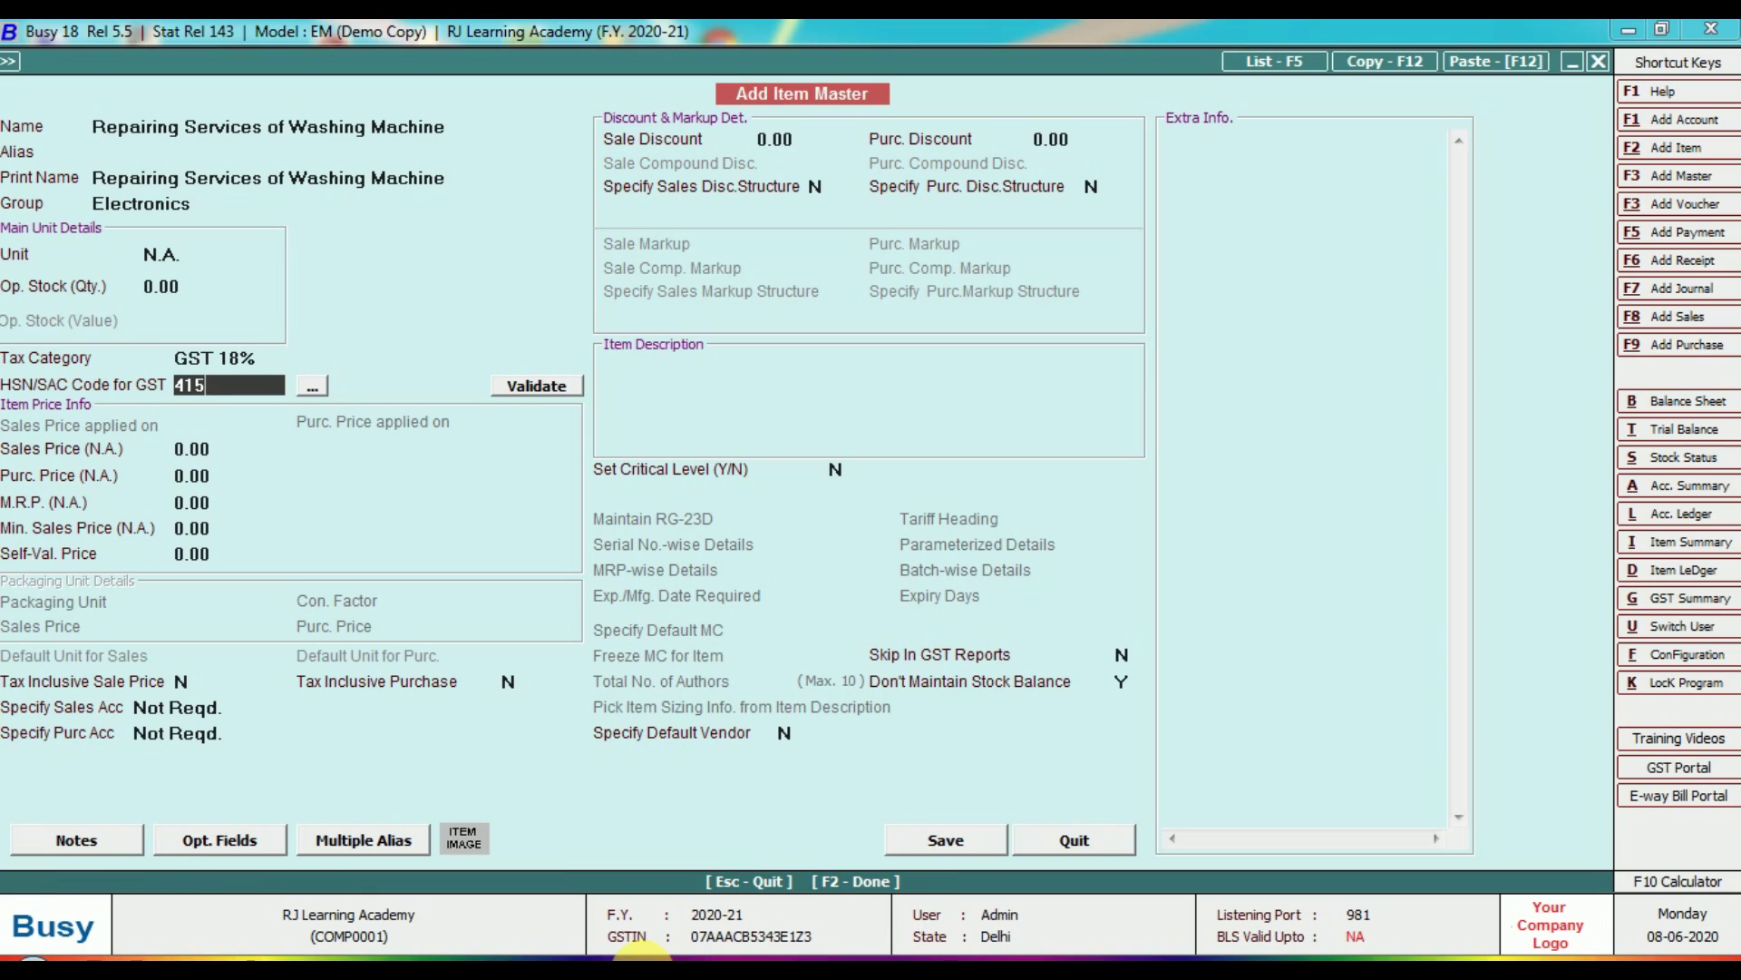
key("Return")
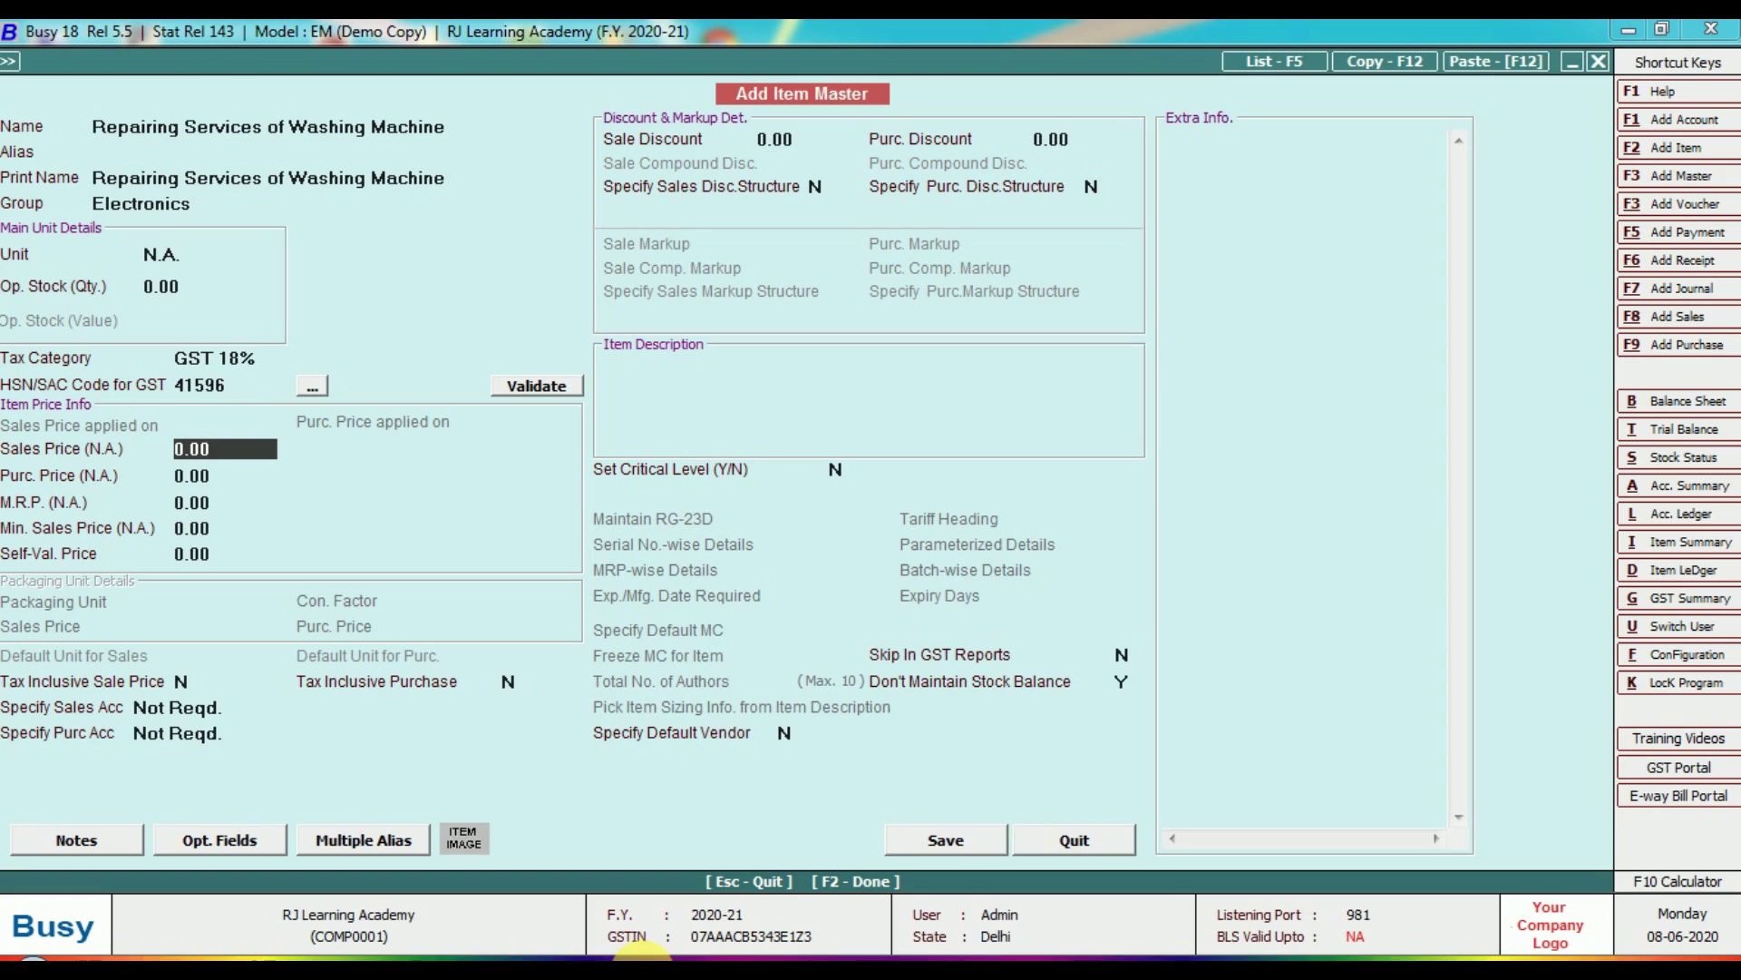
Leave all prices at 0.00 and skip the remaining account and discount options.
key("Return")
key("Return")
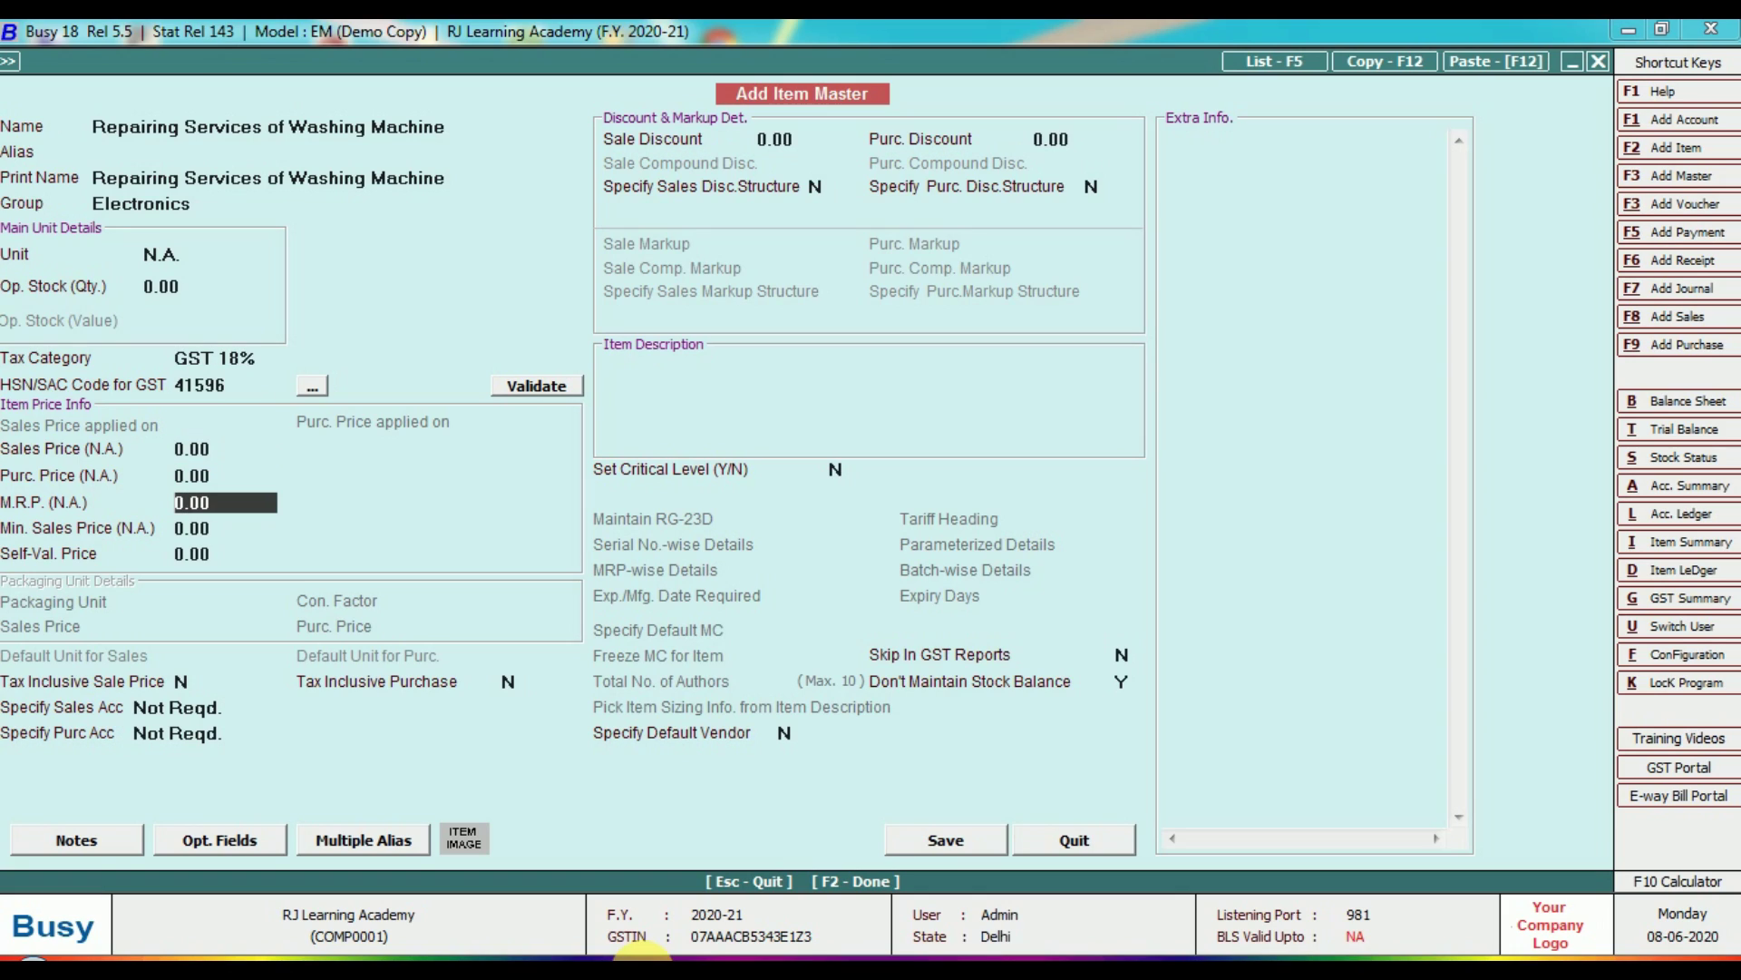
key("Up")
key("Up")
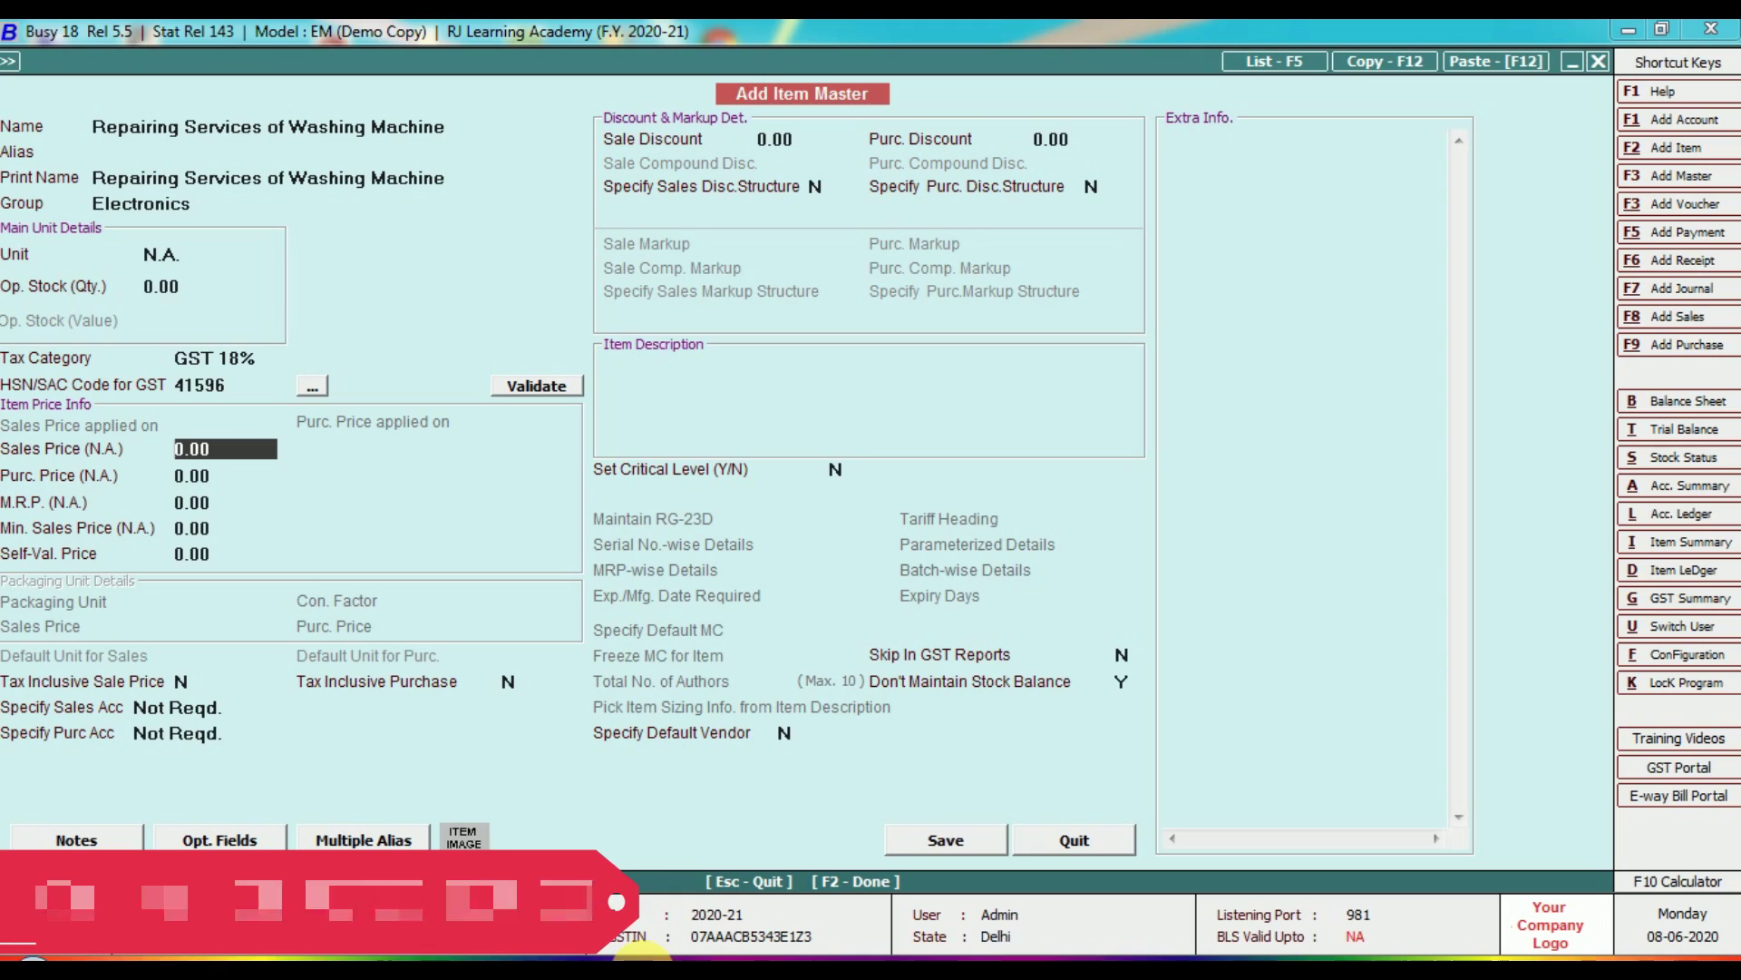
key("Return")
key("Return")
key("Return")
key("Return")
key("Return")
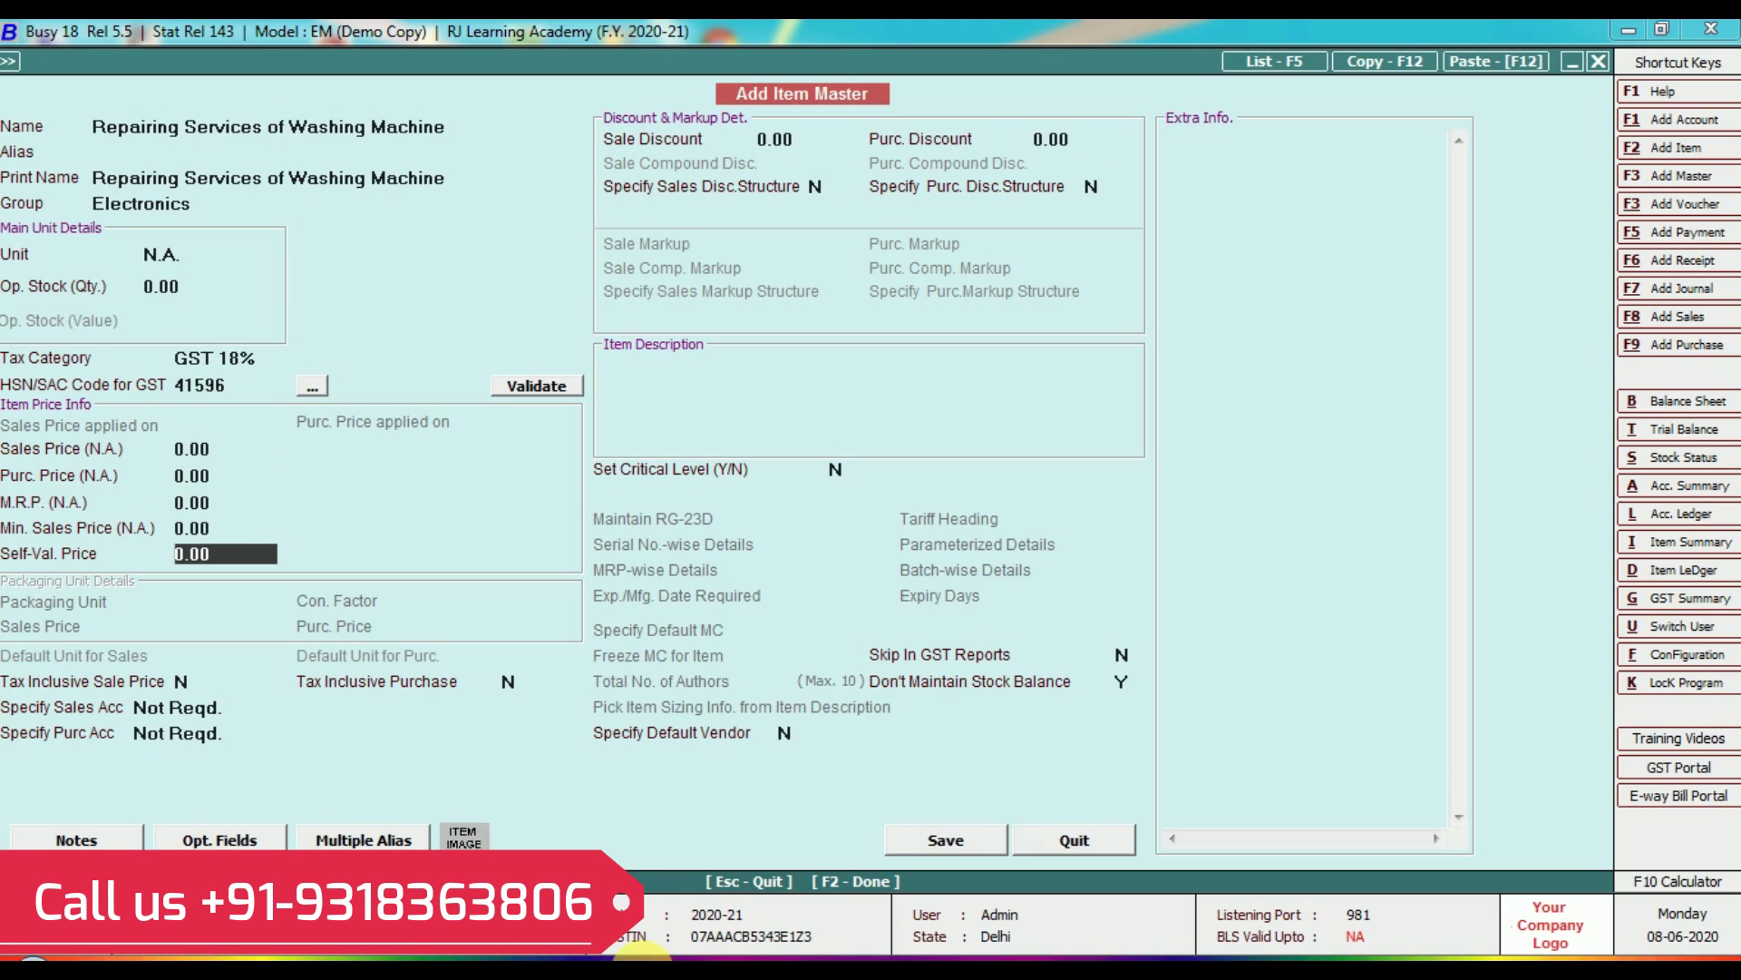
key("Return")
key("Return")
key("Return")
key("Return")
key("Return")
key("Return")
key("Return")
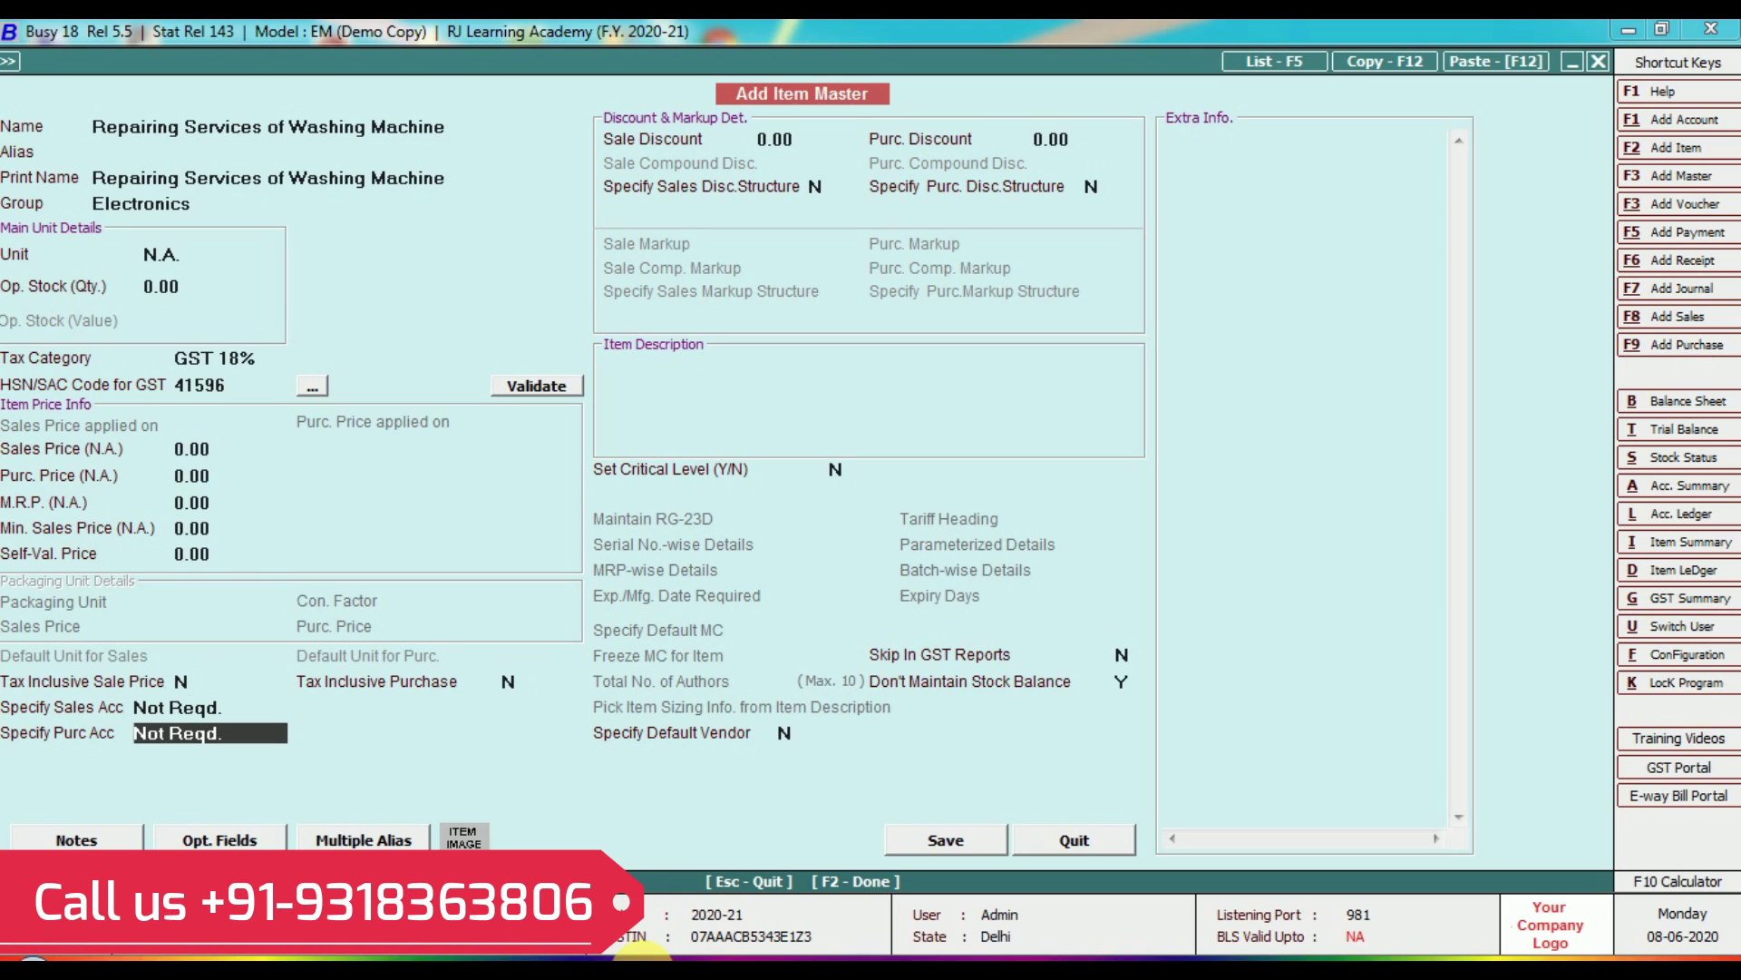
key("Return")
key("Return")
key("Return")
key("Return")
key("Return")
key("Return")
key("Return")
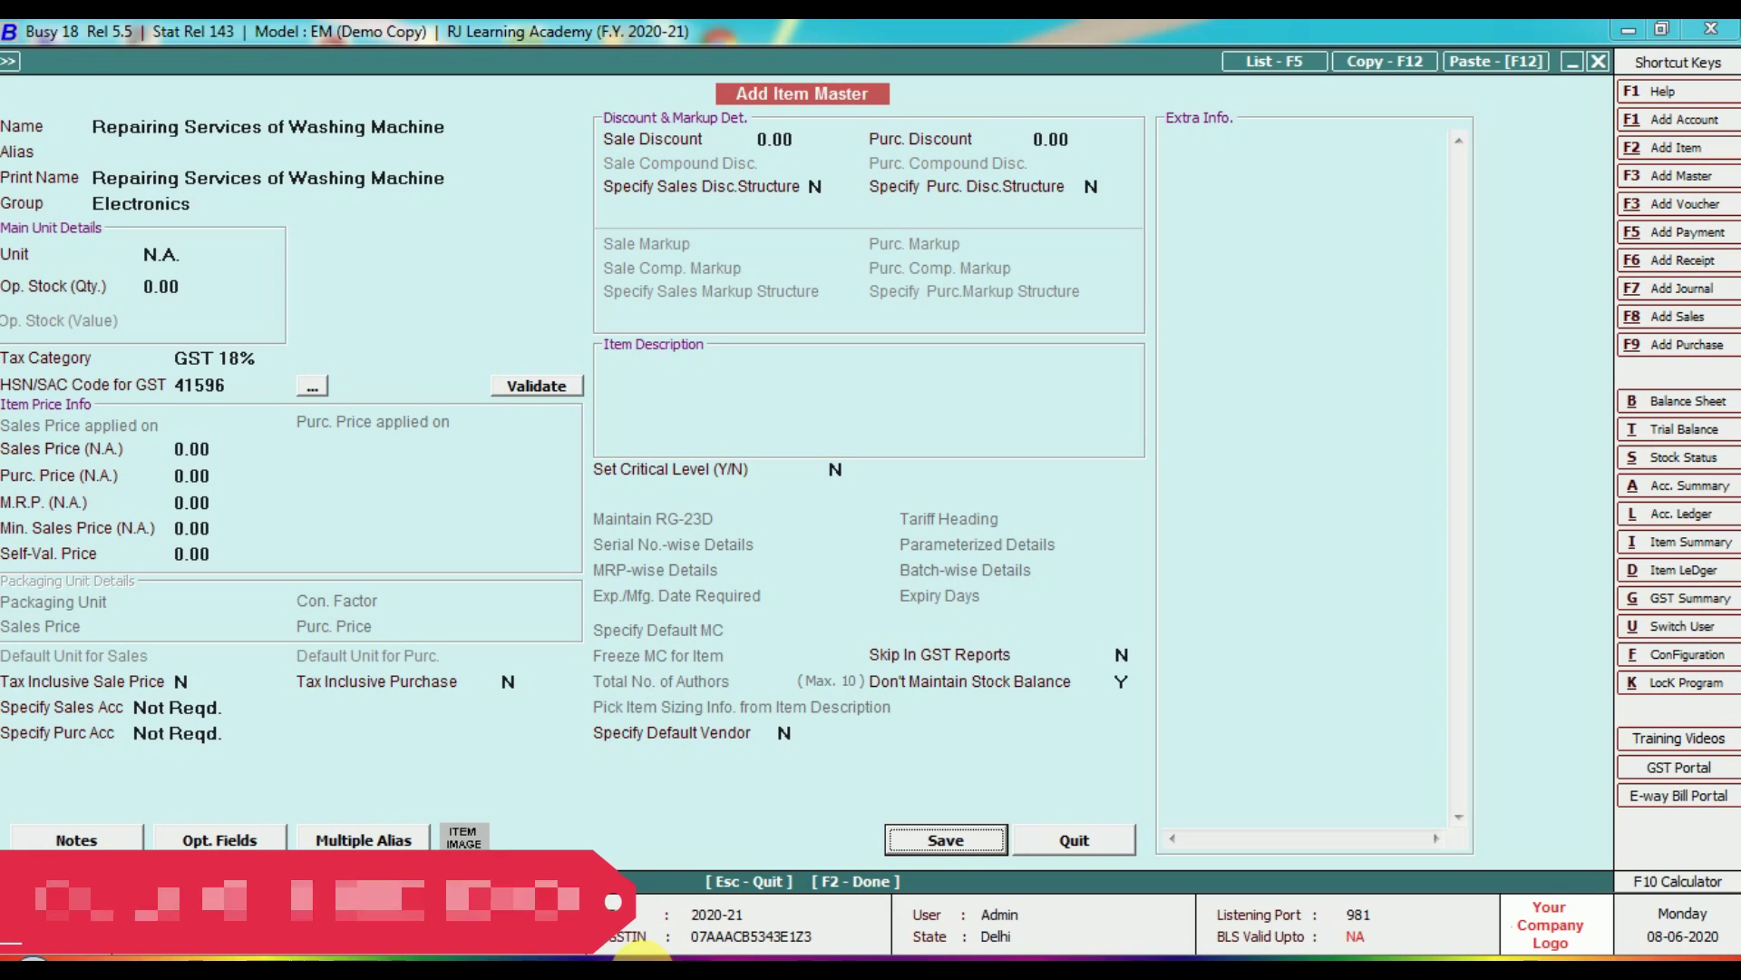
Save the repairing service item, then review the saved item list via Item Modify.
key("Return")
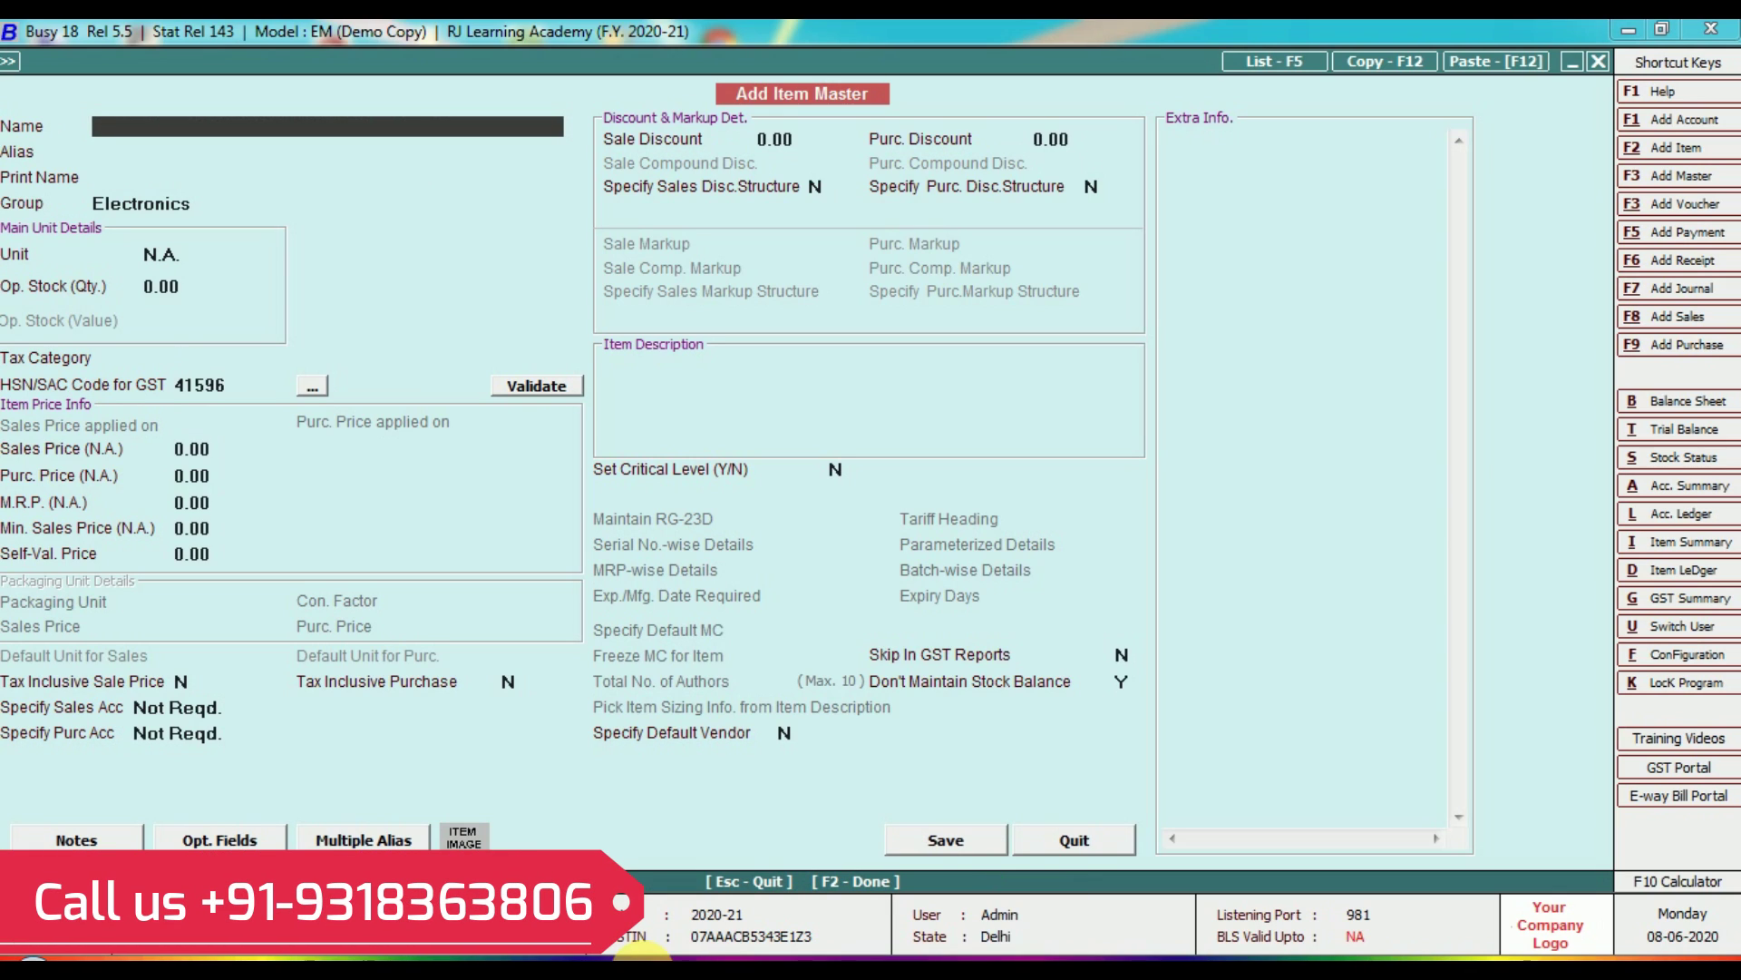
key("Escape")
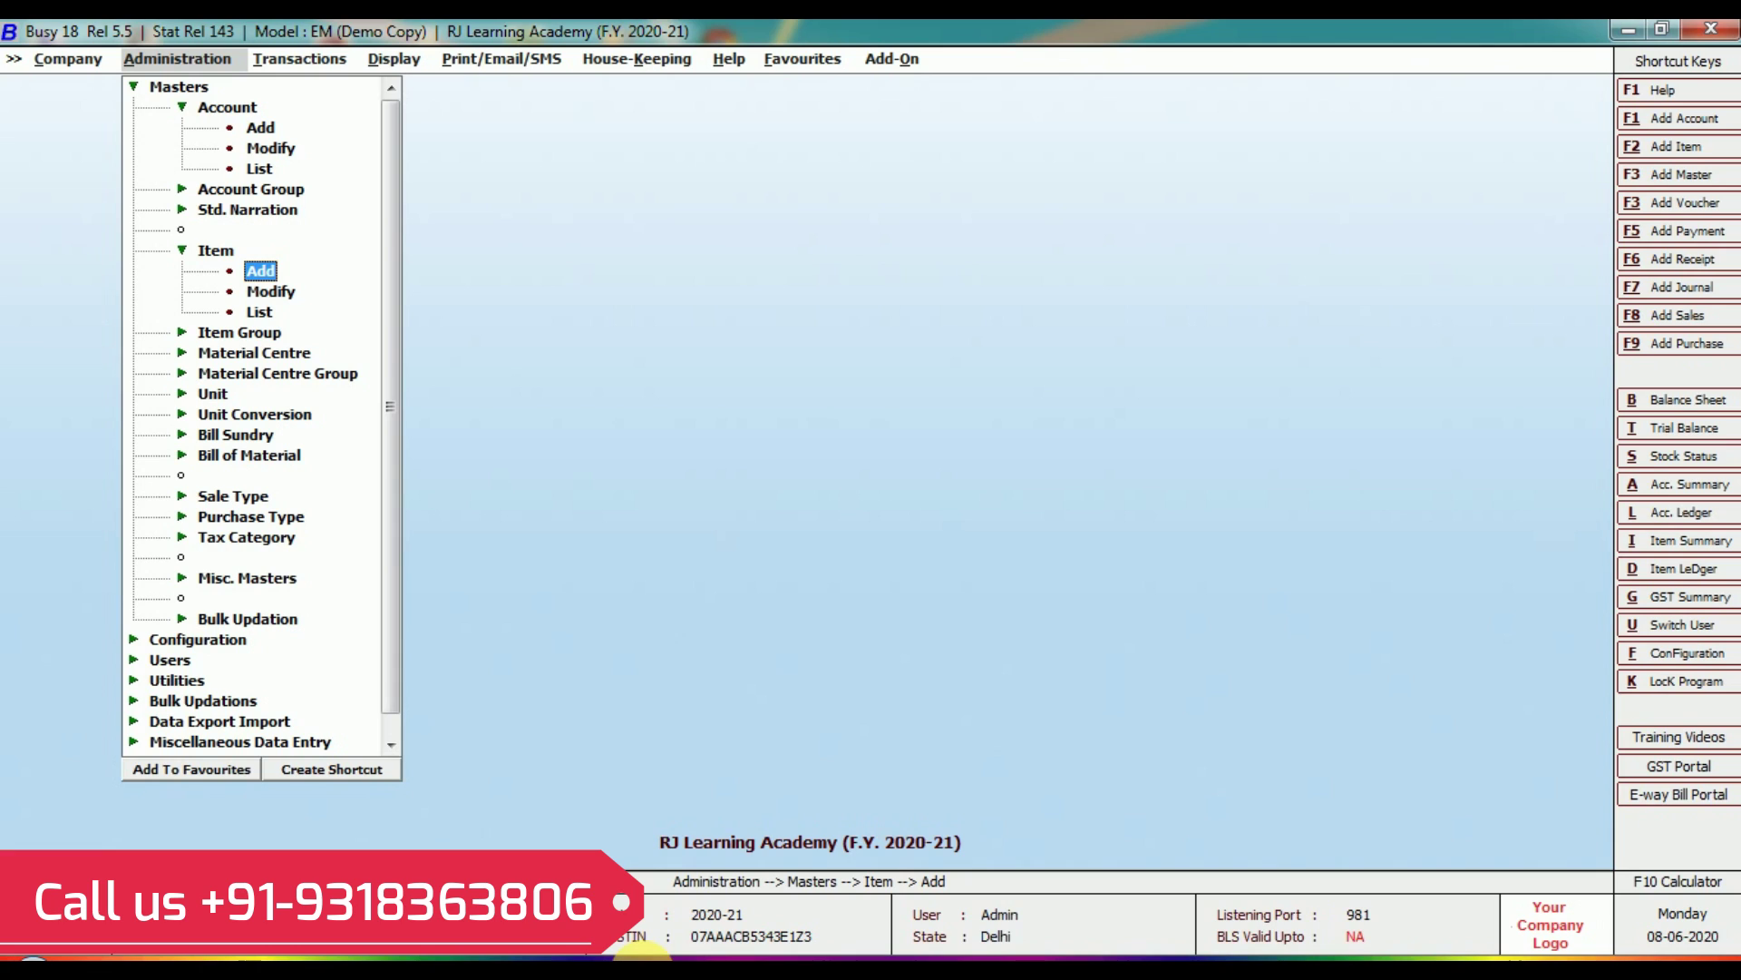
key("Down")
key("Return")
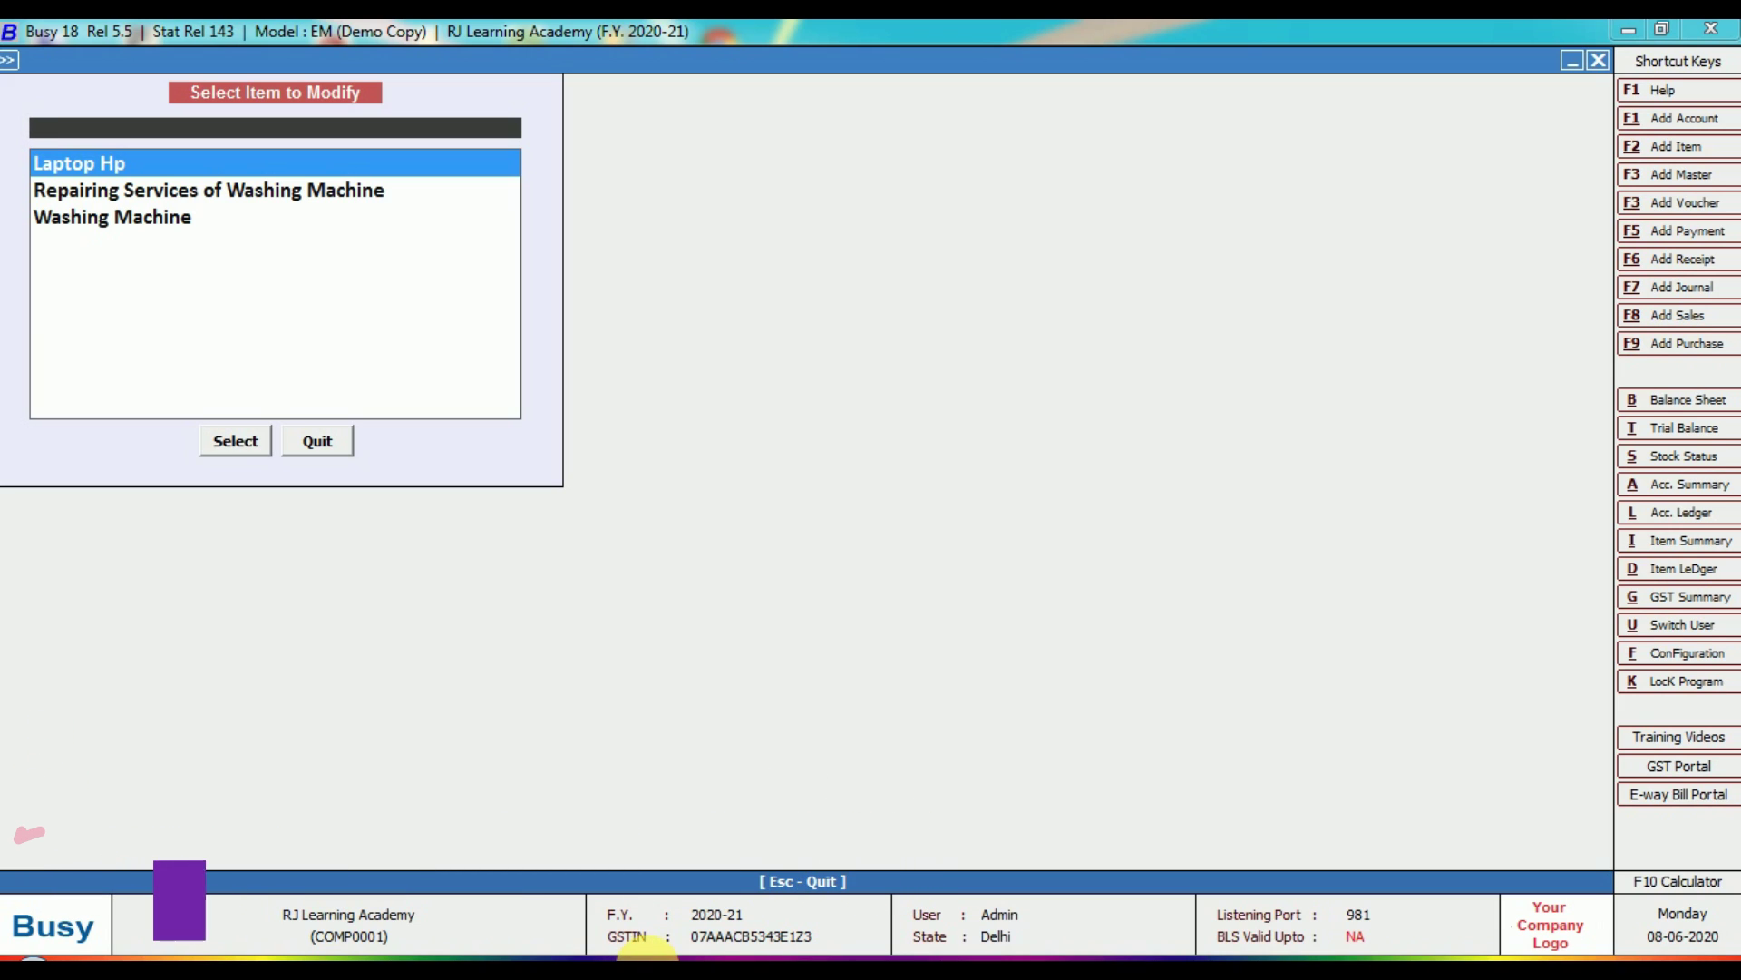
key("Escape")
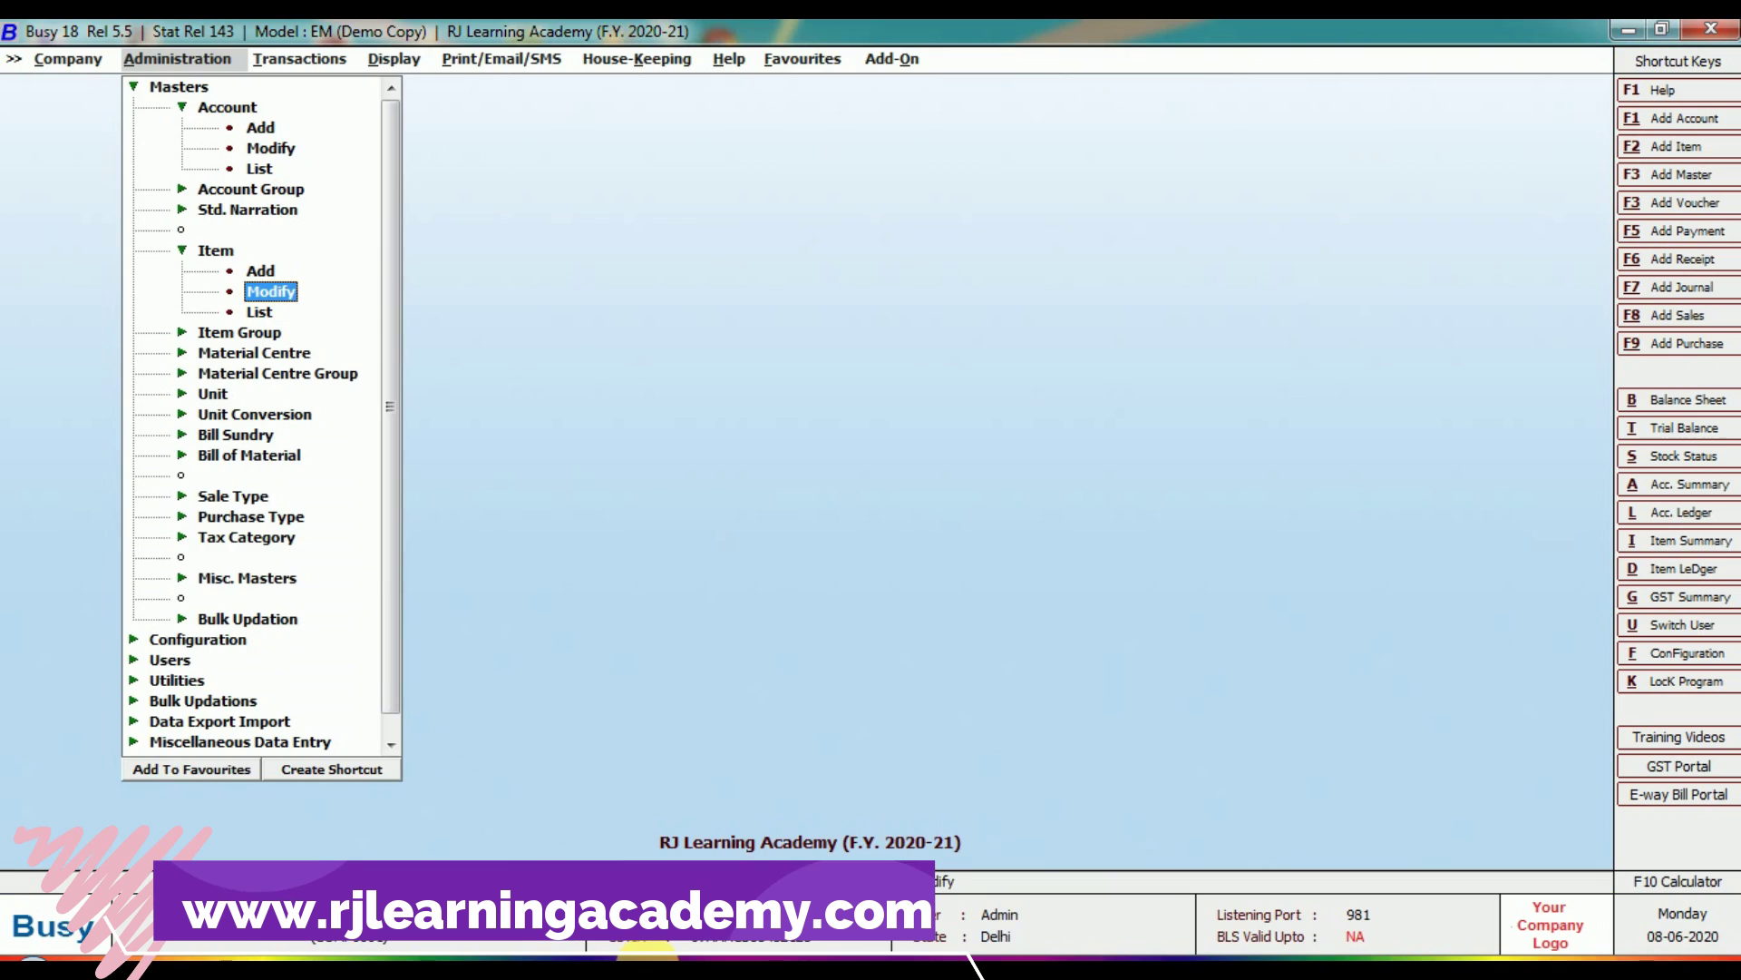